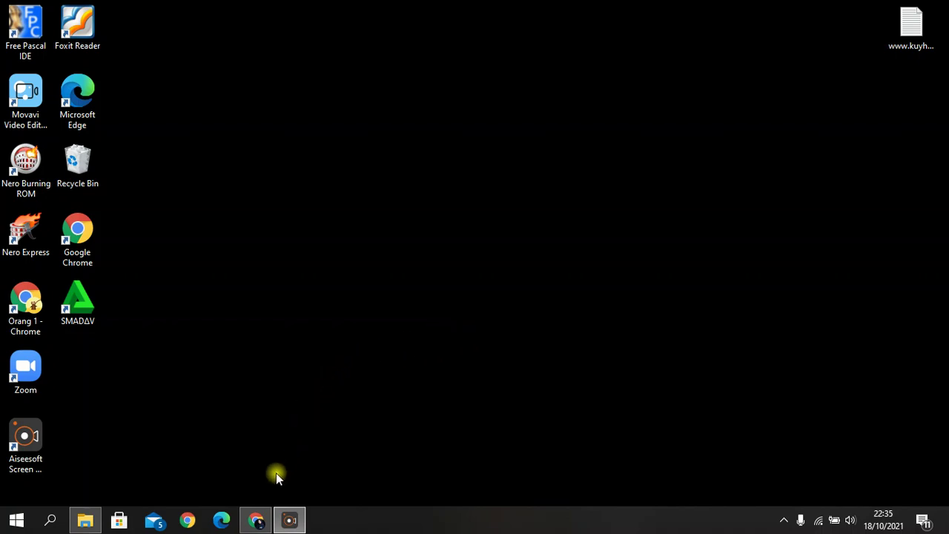
Switch to Chrome, search Google for "si manja lampung" and open the simanja.lampungprov.go.id Login result.
left_click(266, 525)
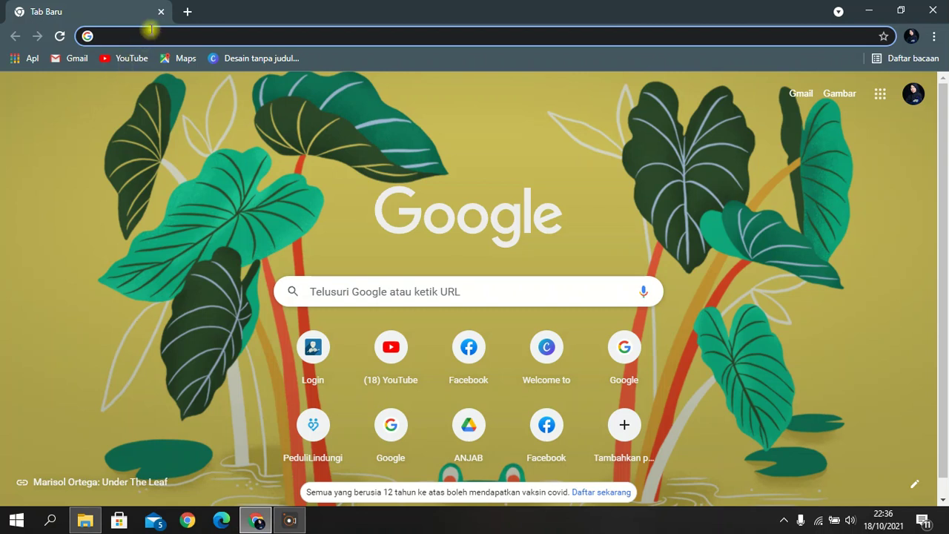
left_click(342, 289)
type("si manja")
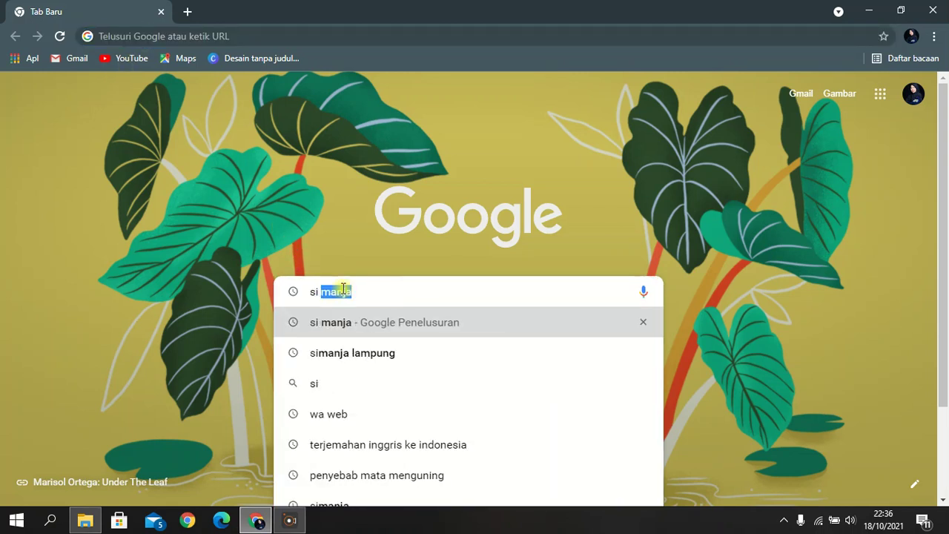
key("Right")
type("lampung")
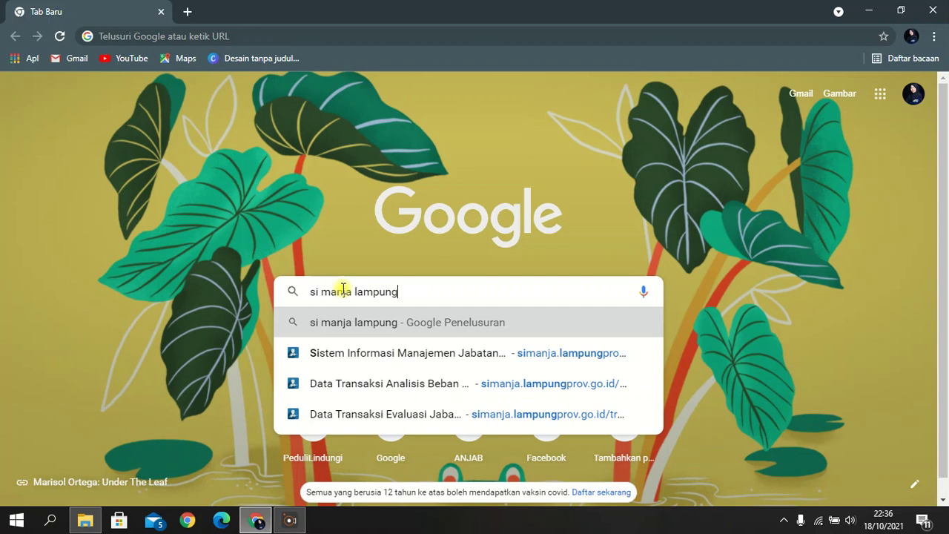
key("Return")
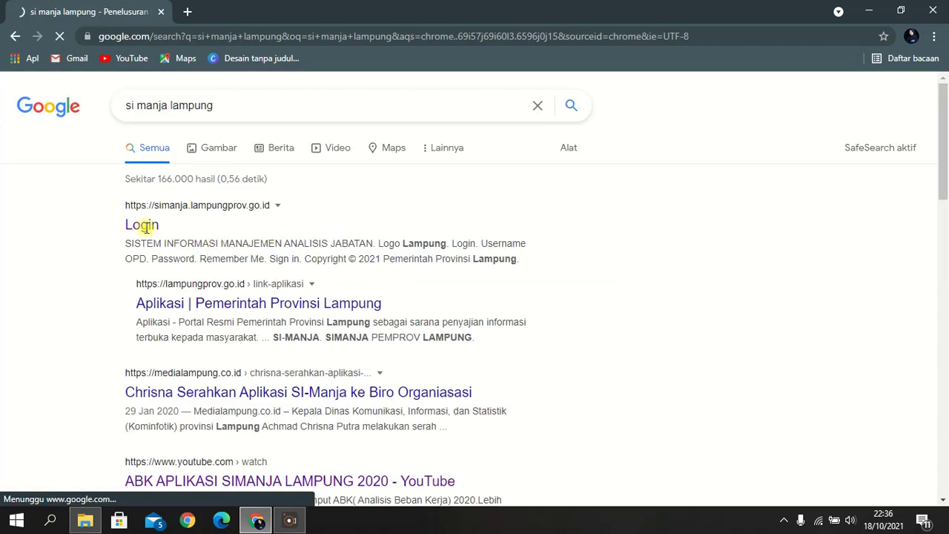
left_click(142, 225)
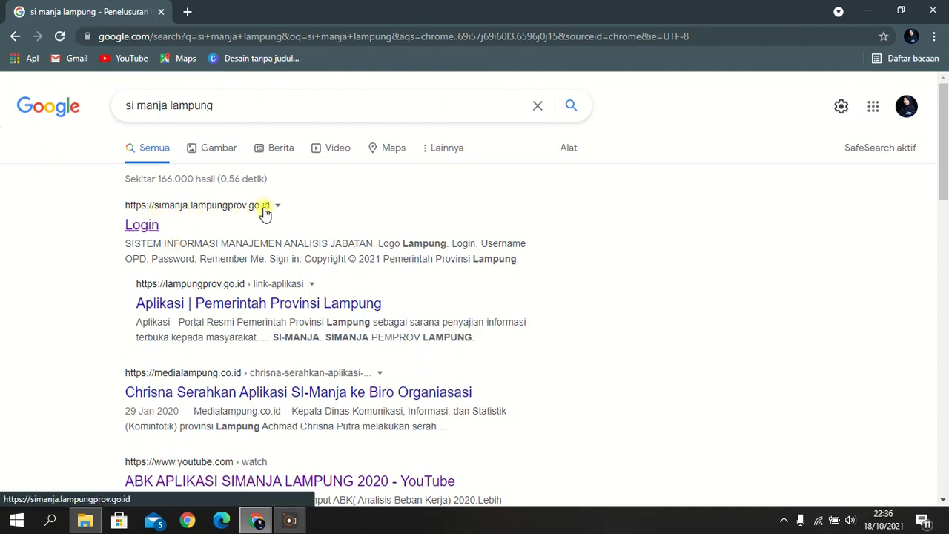
left_click(155, 225)
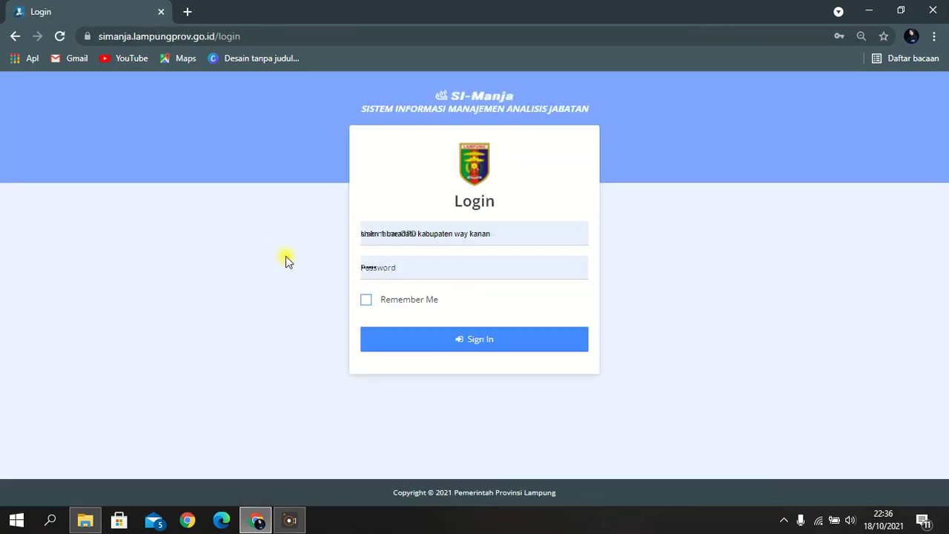
Change the Username OPD to "sman 1 negeri agung kabupaten way kanan" and sign in with the prefilled password.
left_click(430, 237)
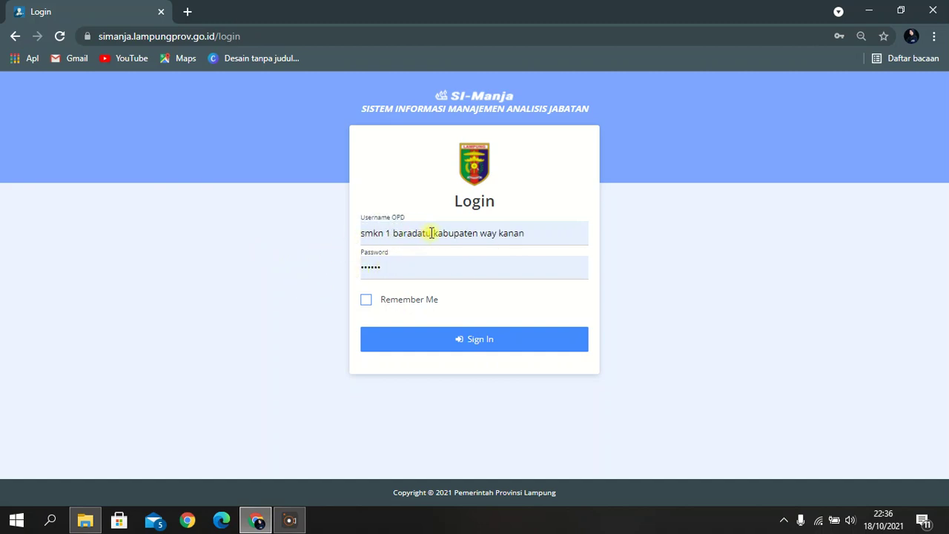
double_click(432, 233)
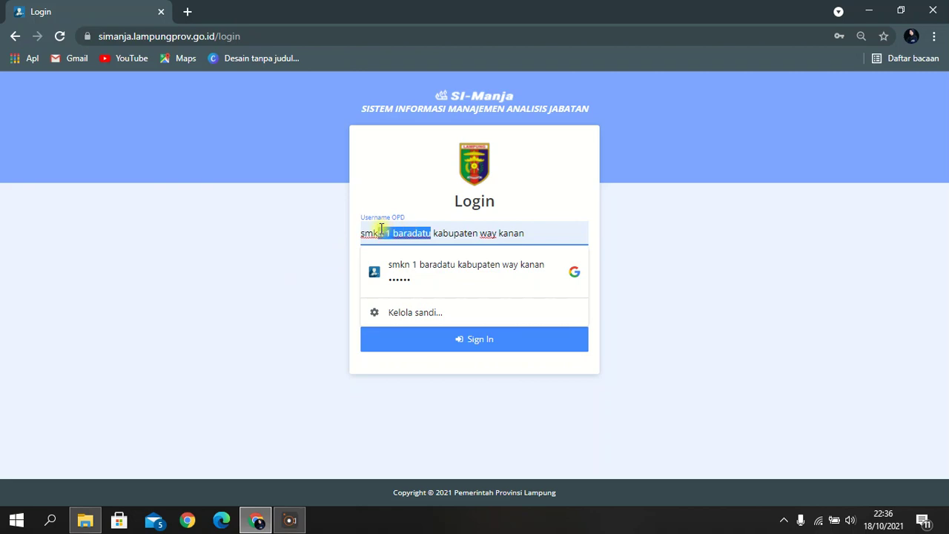
type("a")
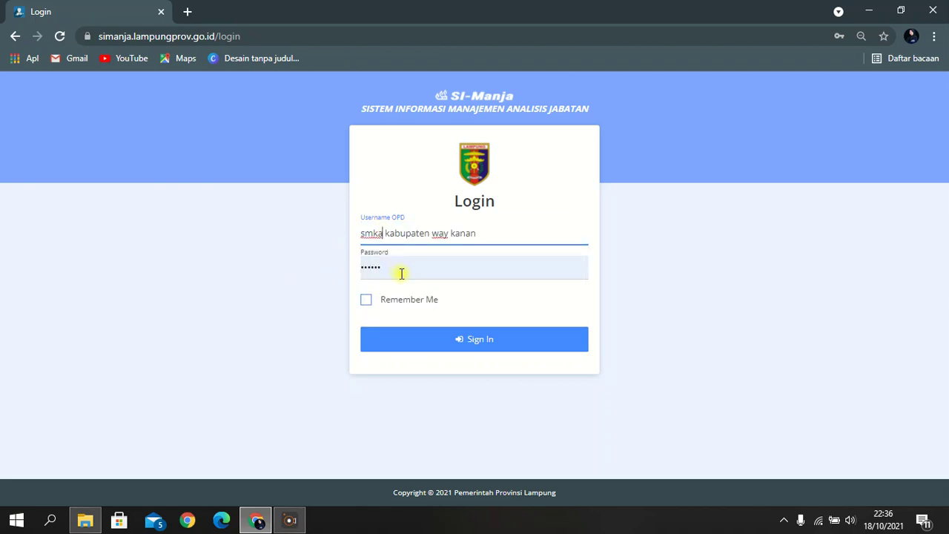
key("BackSpace")
key("BackSpace")
type("a")
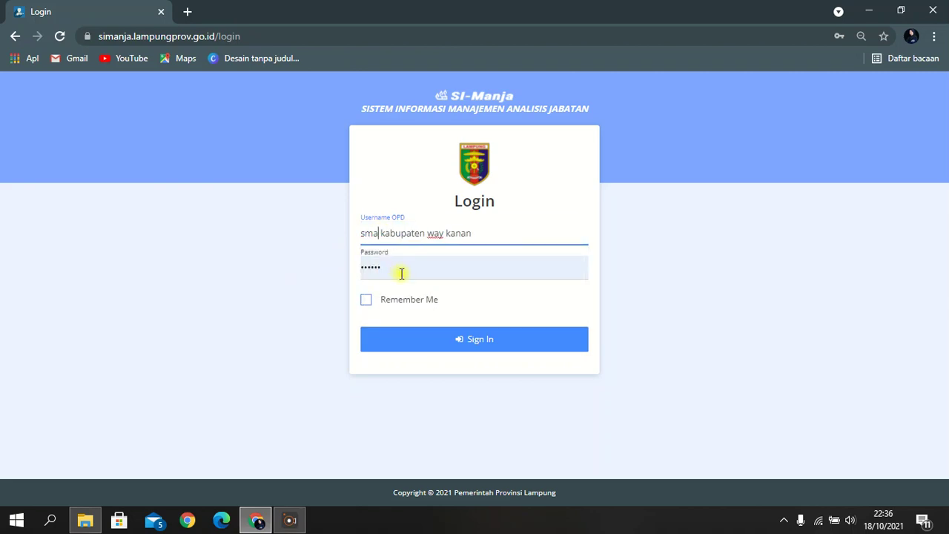
type("n 1")
type(" ng")
type("geri agun")
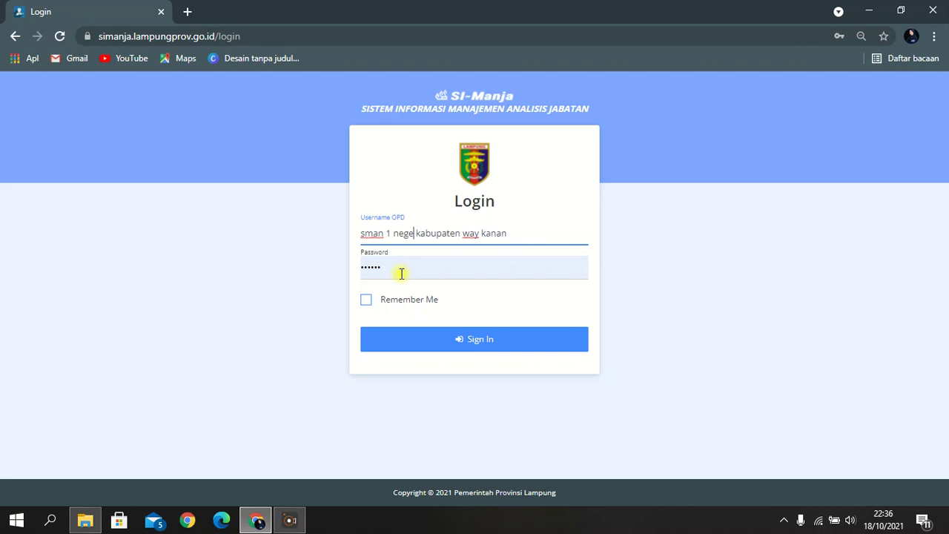
type("g")
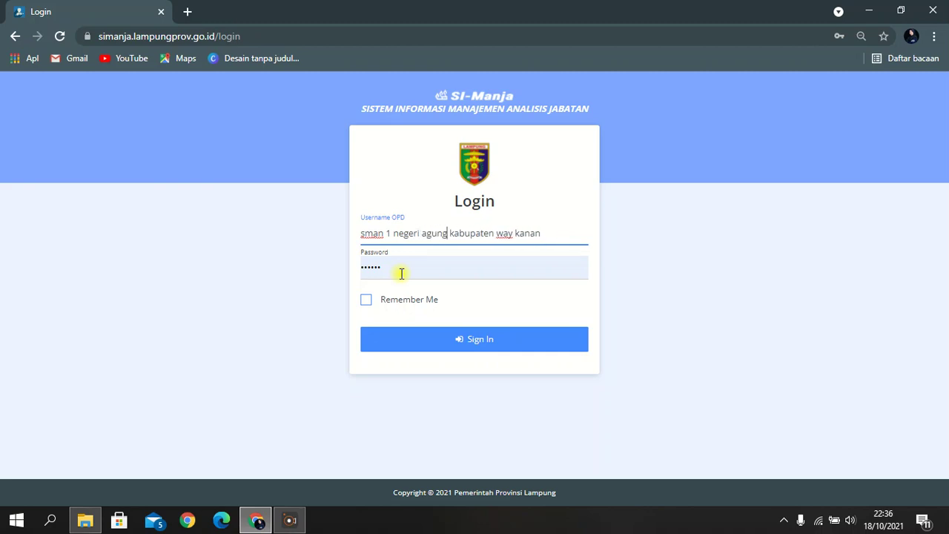
left_click(427, 345)
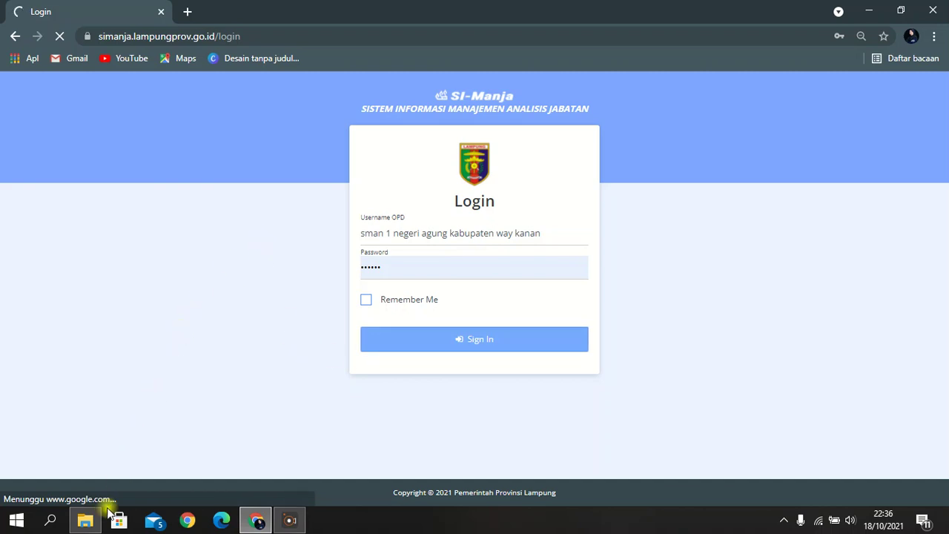
Switch to File Explorer and look over the files in New folder inside the ANJAB folder.
mouse_move(86, 522)
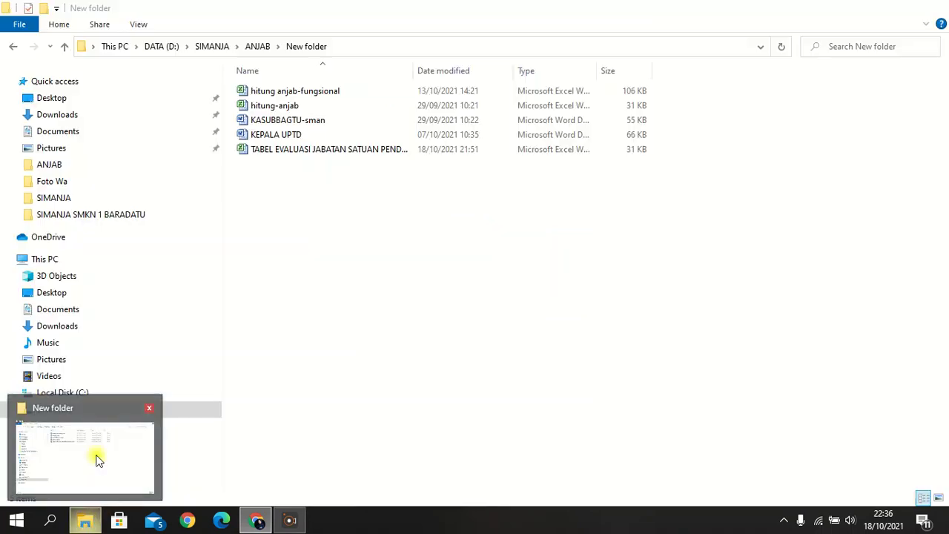
left_click(95, 456)
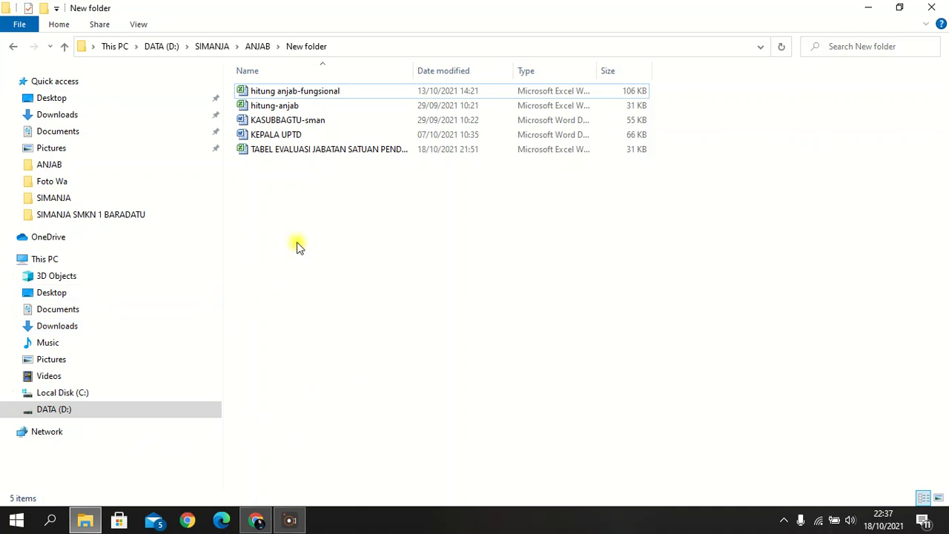
left_click(297, 215)
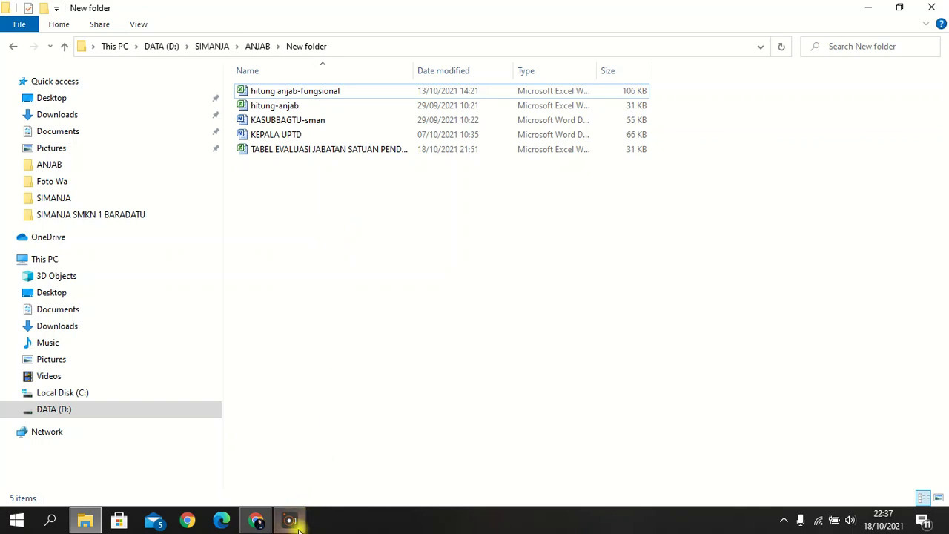
Return to Chrome, decline saving the login password, and open the Bagian Unit Kerja data under Unit Kerja OPD.
left_click(259, 526)
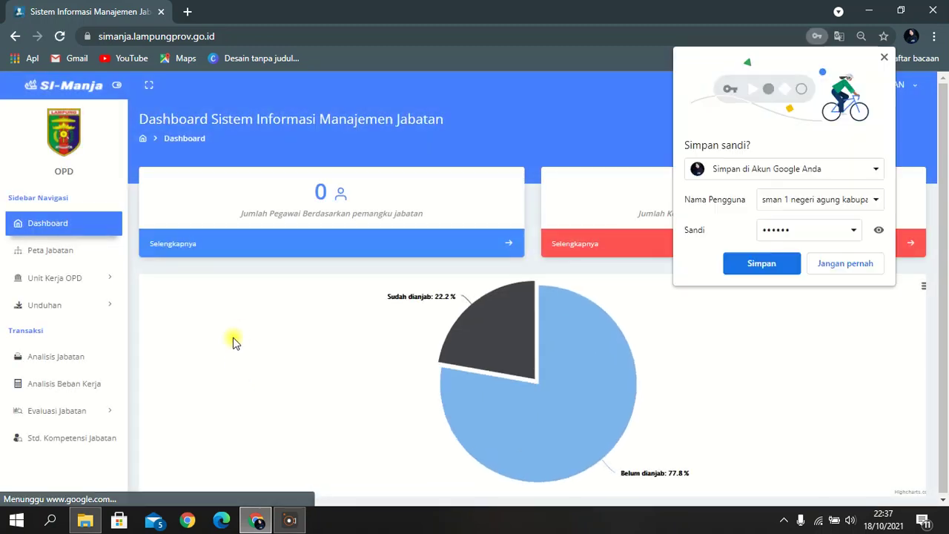
left_click(826, 269)
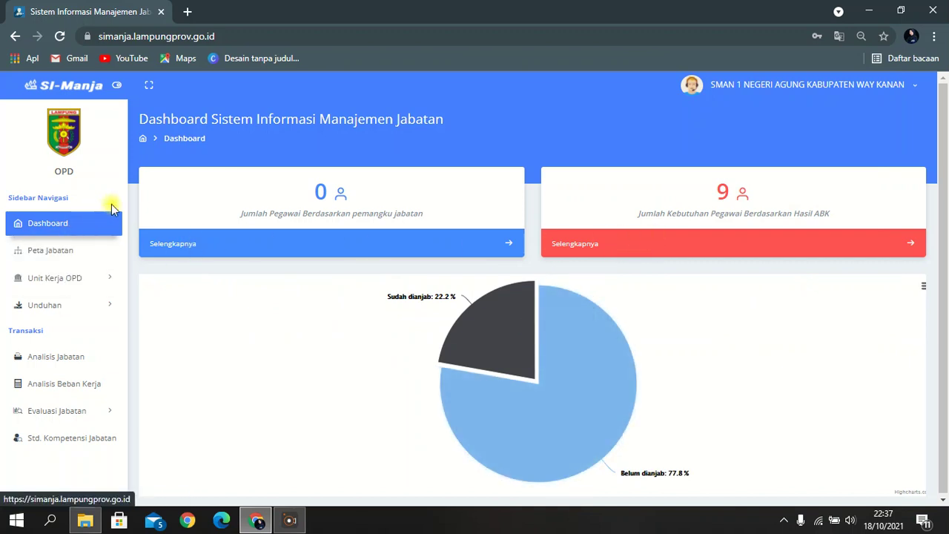
left_click(109, 282)
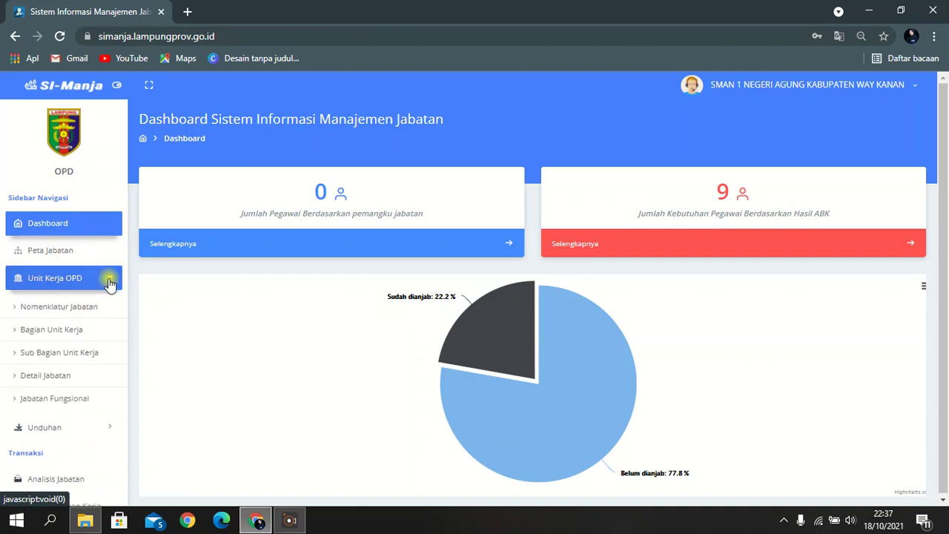
left_click(84, 333)
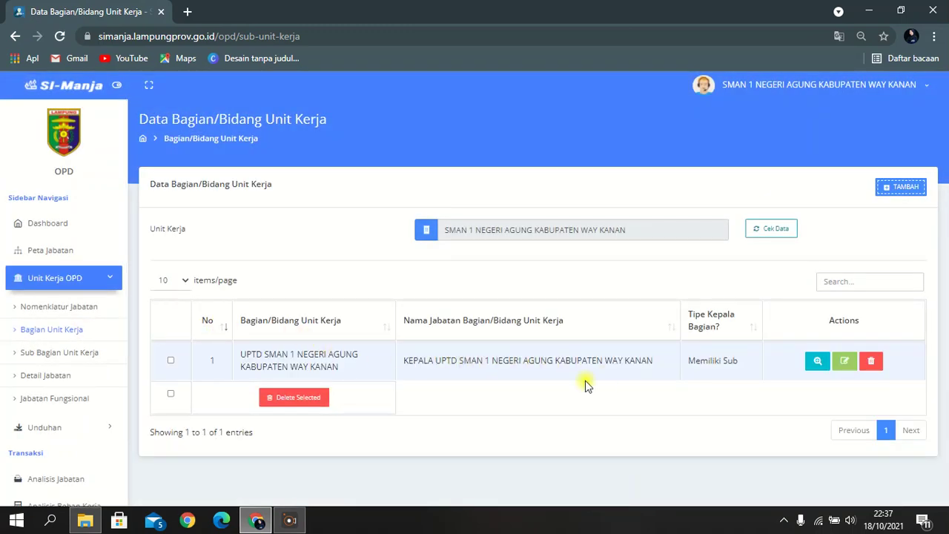
Display the Sub Bagian Unit Kerja data for UPTD SMAN 1 NEGERI AGUNG KABUPATEN WAY KANAN.
left_click(74, 354)
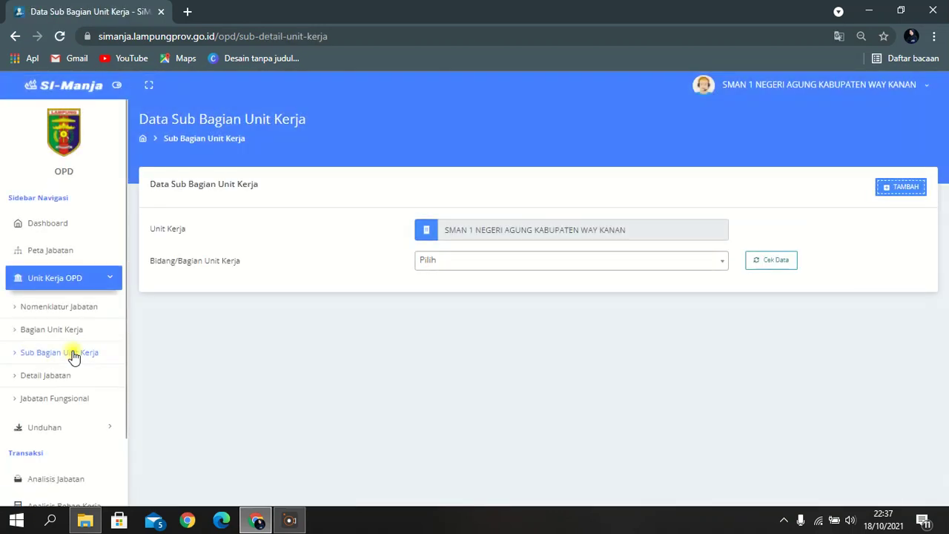
left_click(485, 263)
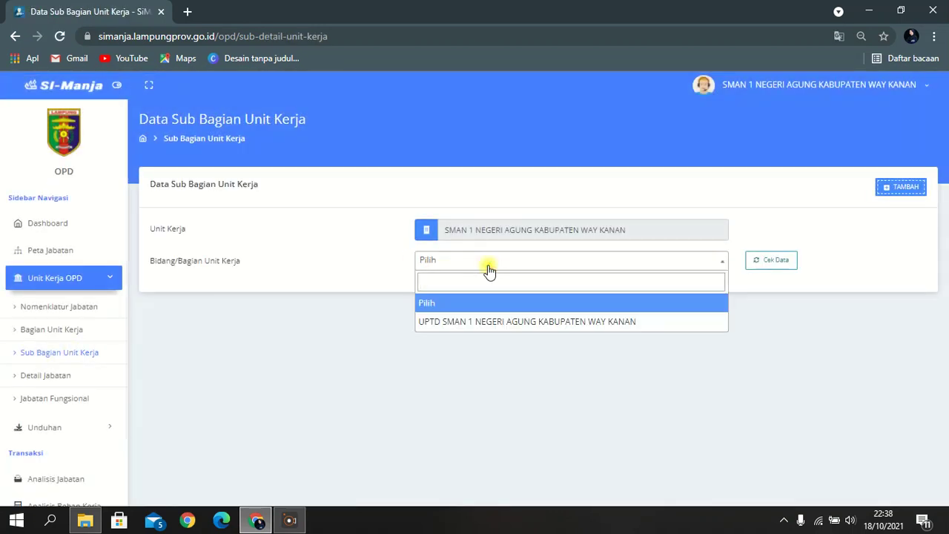
left_click(483, 321)
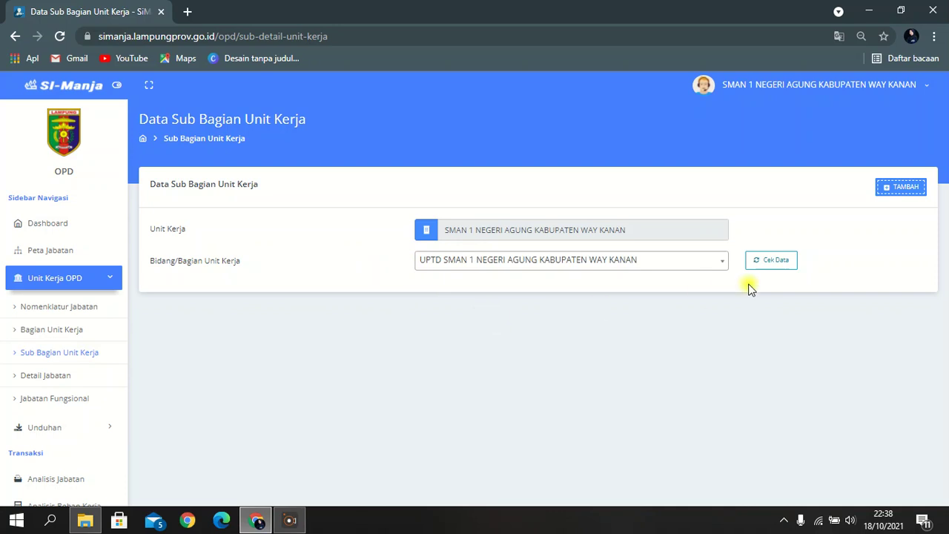
left_click(776, 264)
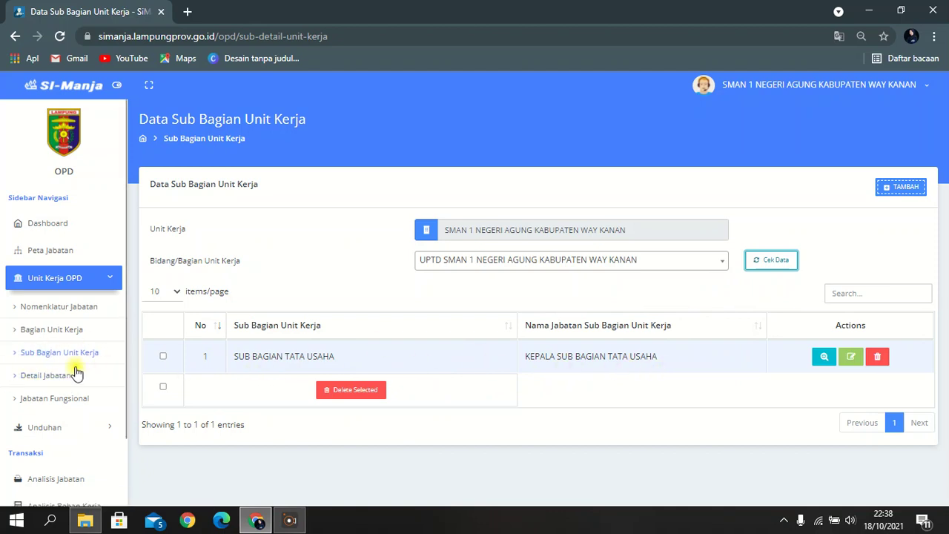
scroll(49, 410, "down", 1)
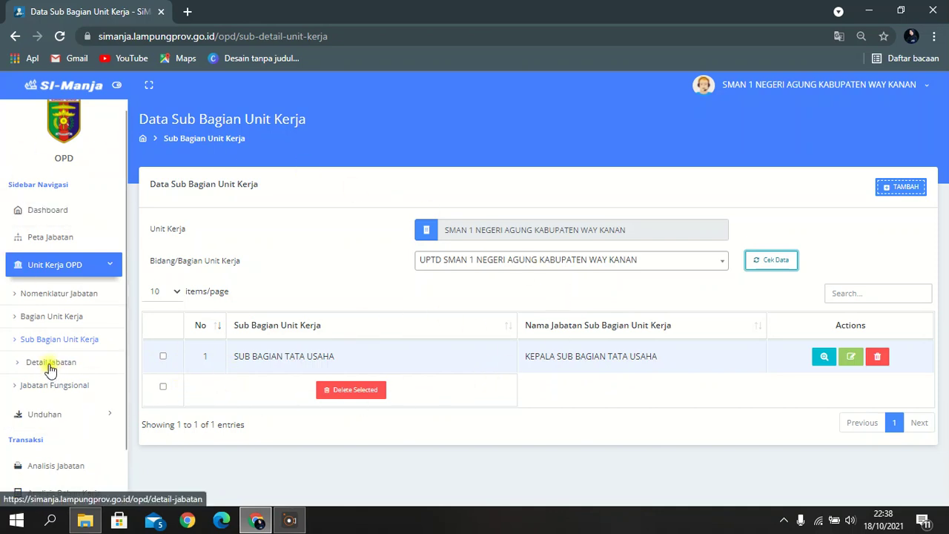
scroll(62, 377, "down", 1)
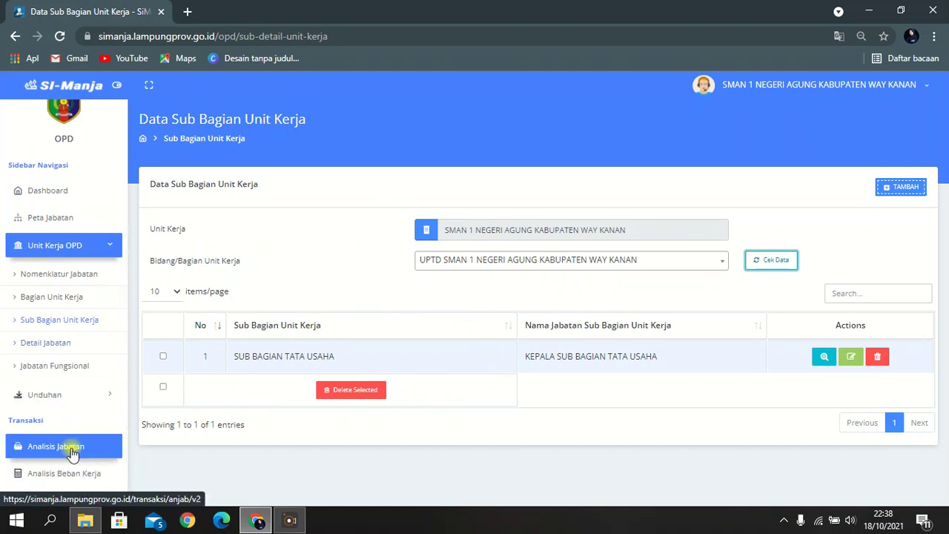
Switch to File Explorer and open the hitung-anjab workbook in Excel.
left_click(87, 518)
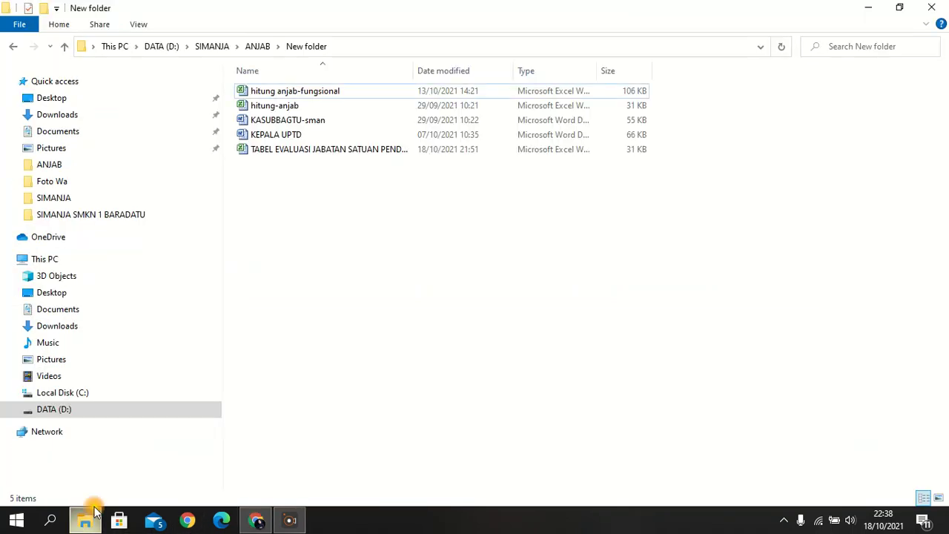
left_click(326, 109)
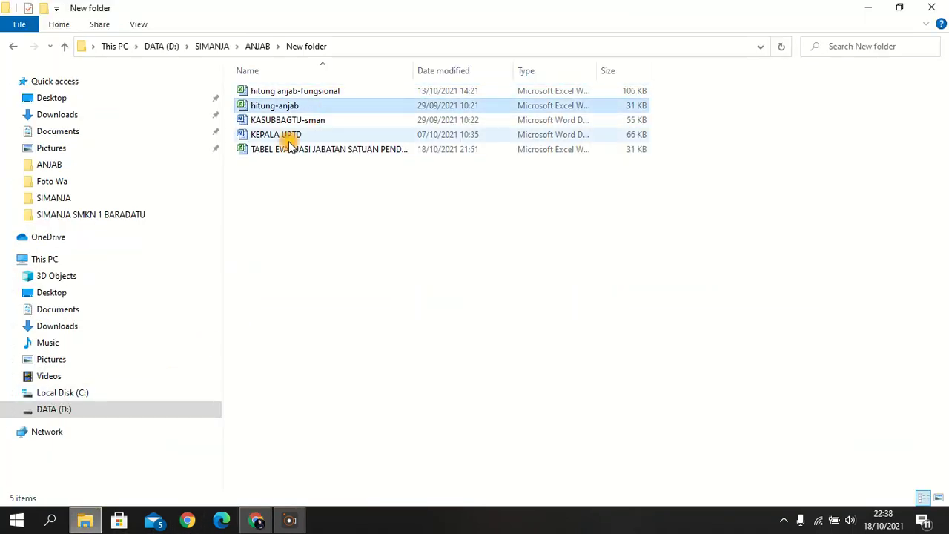
left_click(284, 109)
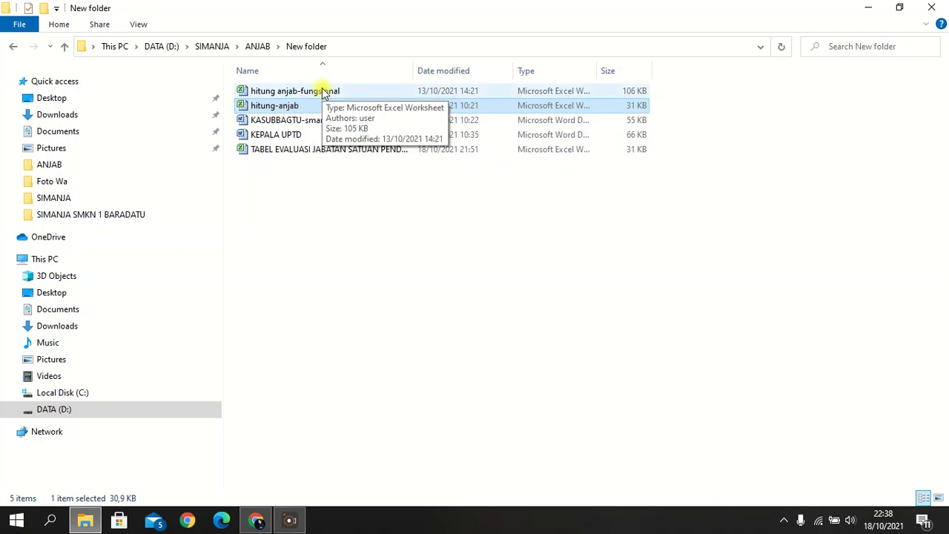
left_click(326, 150)
left_click(326, 108)
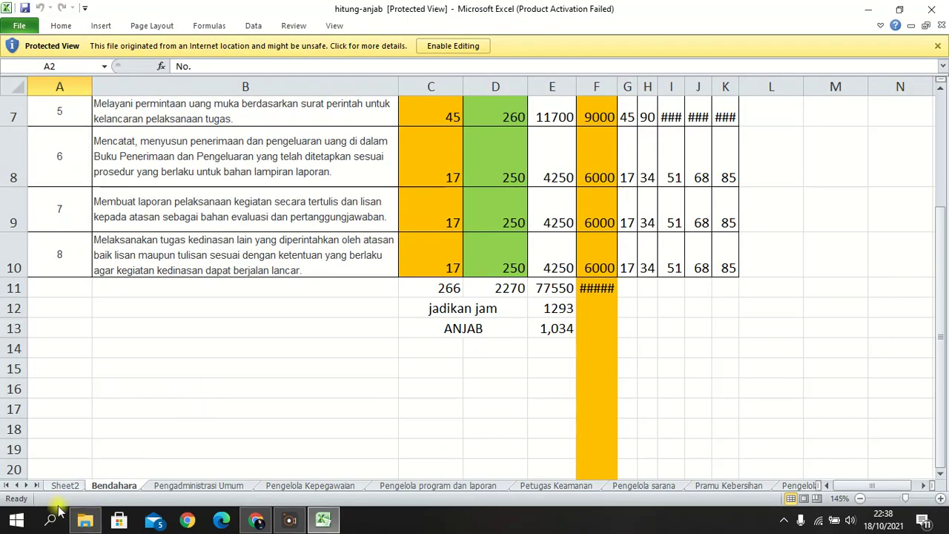
Open the TABEL EVALUASI JABATAN SATUAN PENDIDIKAN workbook, dismissing the activation wizard, and review the positions on the Jabatan Fungsional sheet.
left_click(85, 521)
double_click(279, 155)
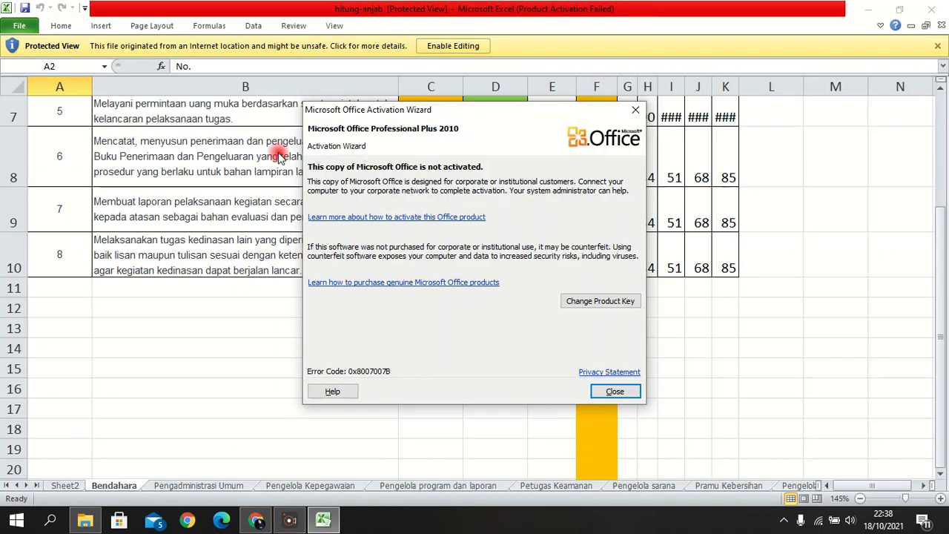
left_click(610, 390)
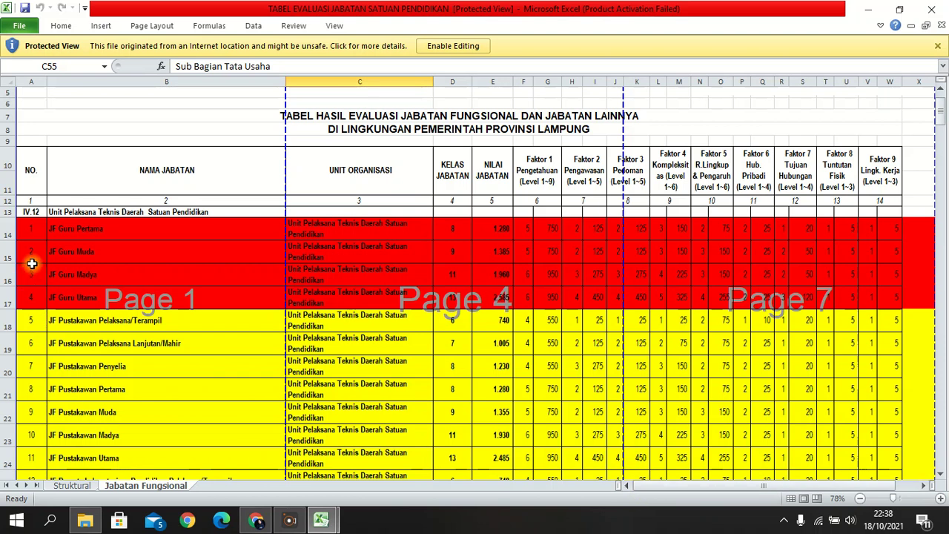
scroll(84, 346, "down", 3)
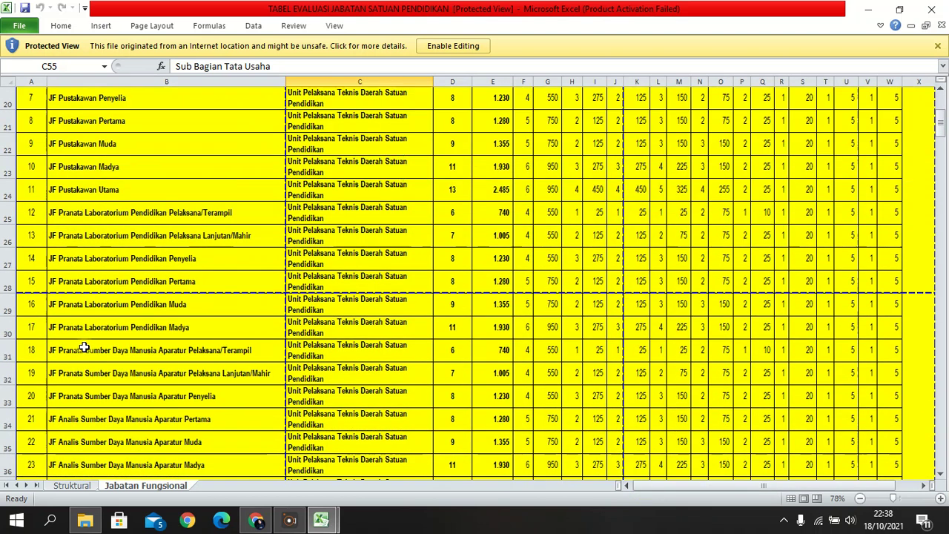
scroll(83, 347, "down", 9)
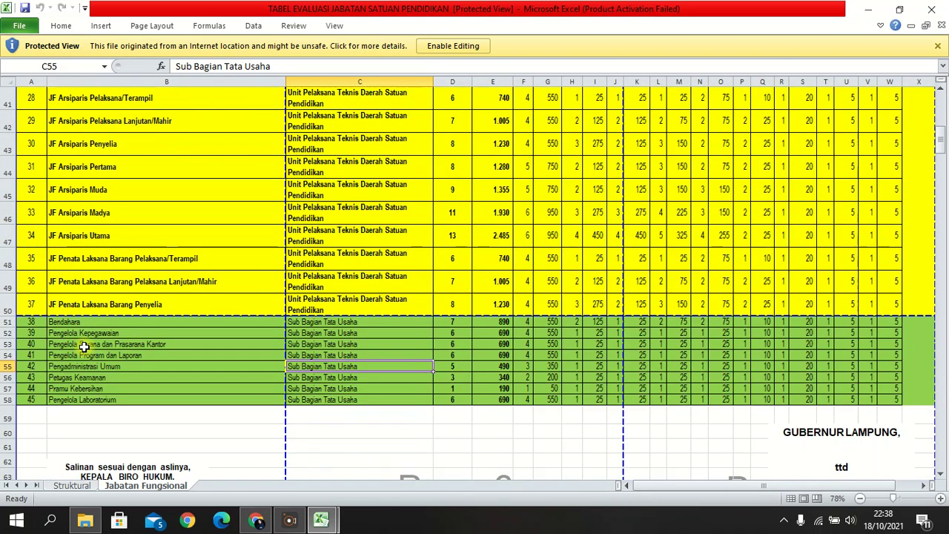
scroll(84, 346, "up", 11)
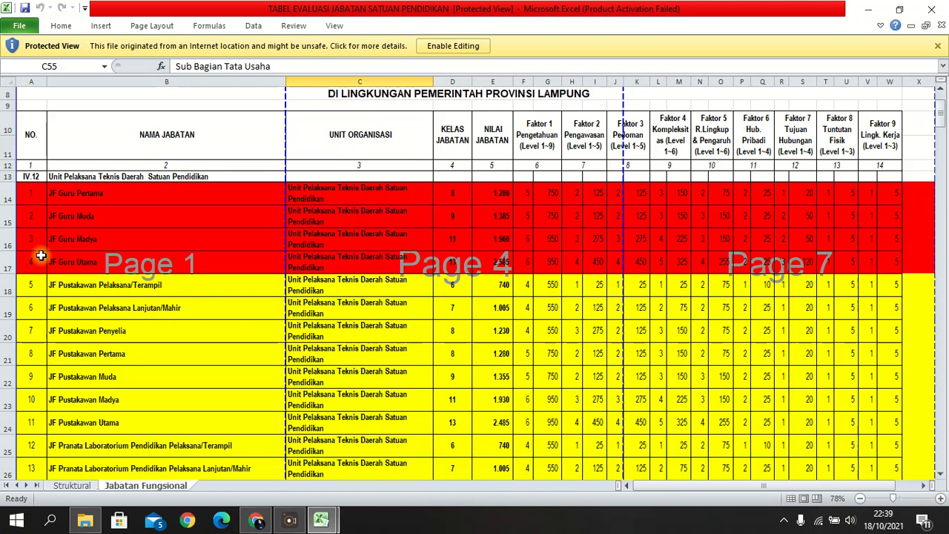
Examine the teacher, other functional and Sub Bagian Tata Usaha positions listed on the Jabatan Fungsional sheet.
scroll(41, 256, "down", 5)
scroll(40, 256, "down", 6)
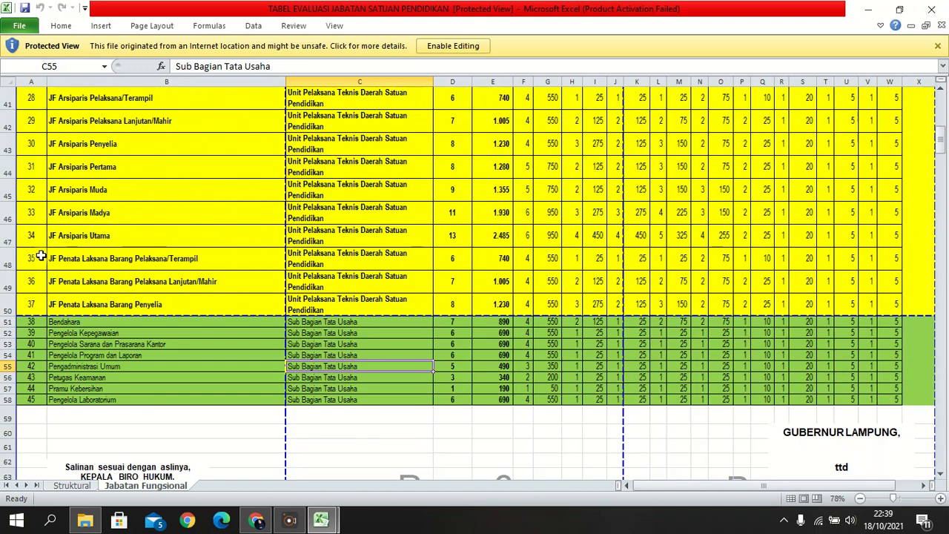
left_click(74, 354)
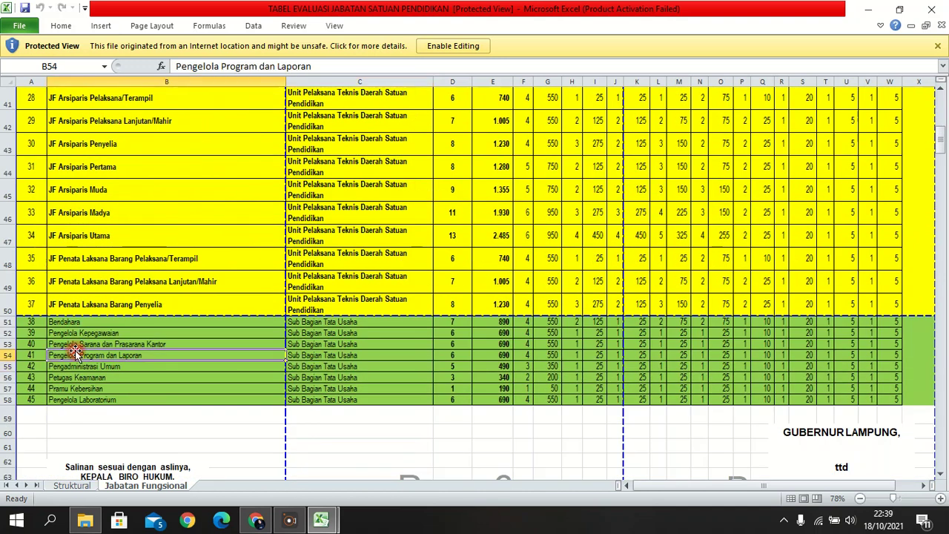
scroll(69, 337, "up", 5)
scroll(69, 336, "up", 4)
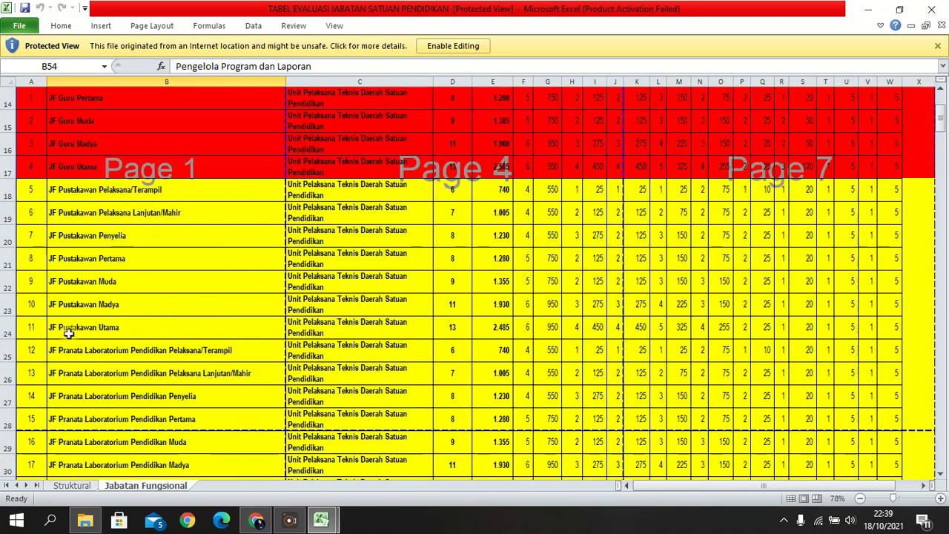
scroll(69, 333, "up", 4)
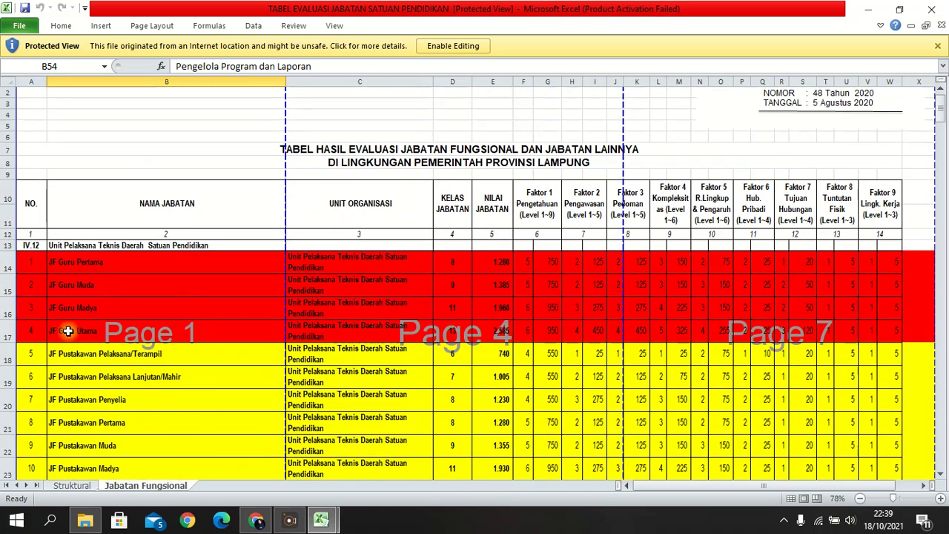
scroll(67, 332, "down", 2)
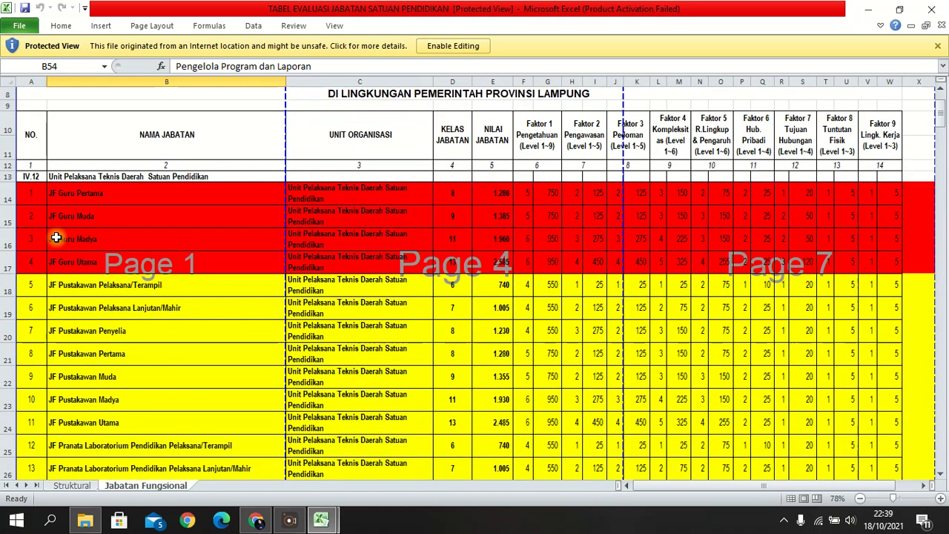
scroll(66, 250, "down", 4)
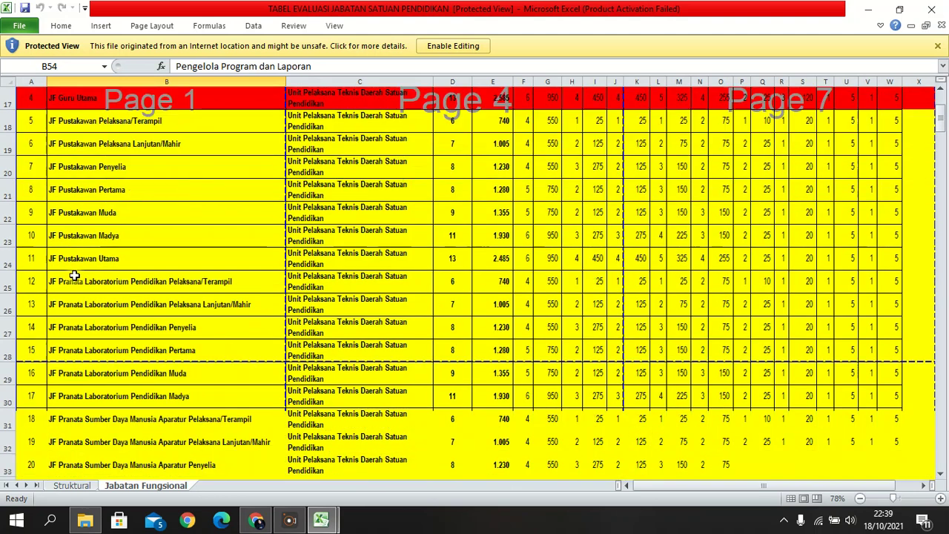
scroll(75, 278, "down", 2)
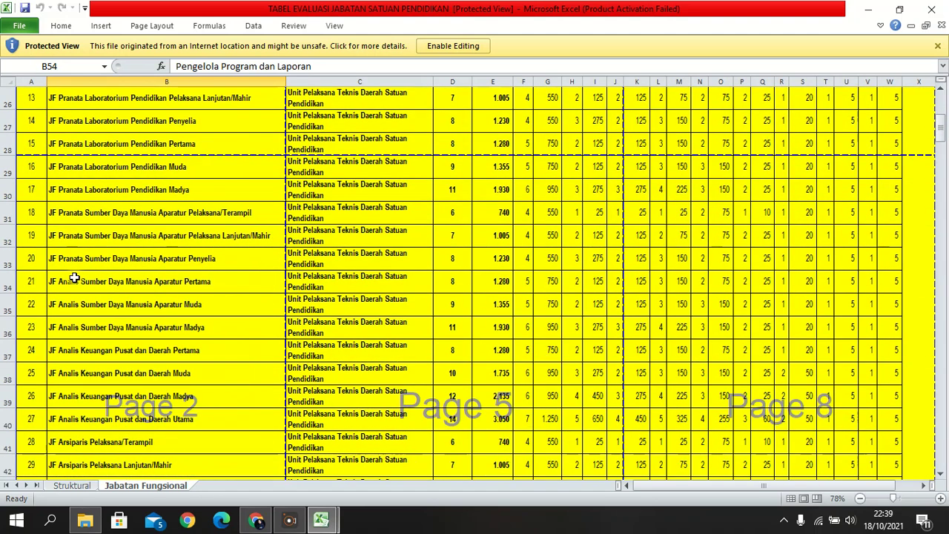
scroll(74, 278, "down", 6)
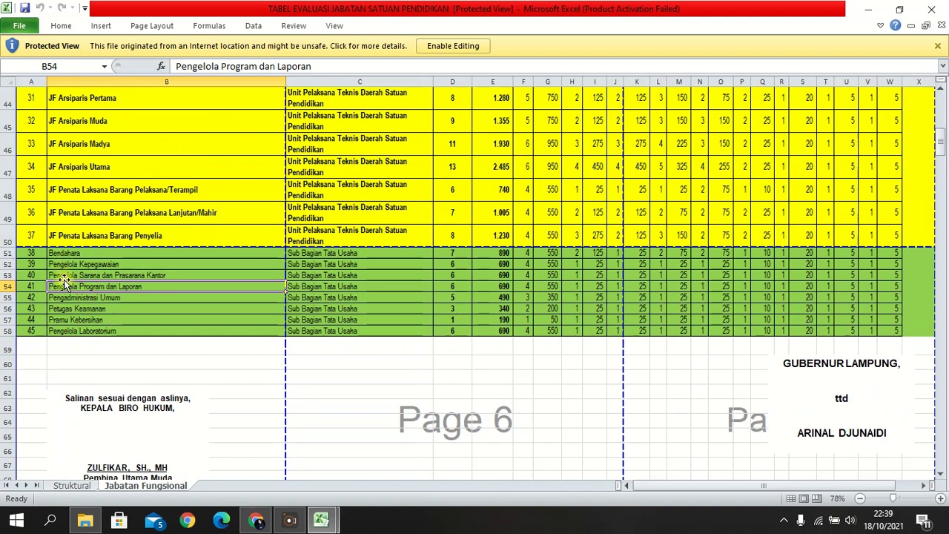
Check the sub-section data in Chrome, then review the Sub Bagian Tata Usaha positions from Bendahara to Pengelola Laboratorium in the evaluation workbook.
left_click(290, 519)
left_click(257, 522)
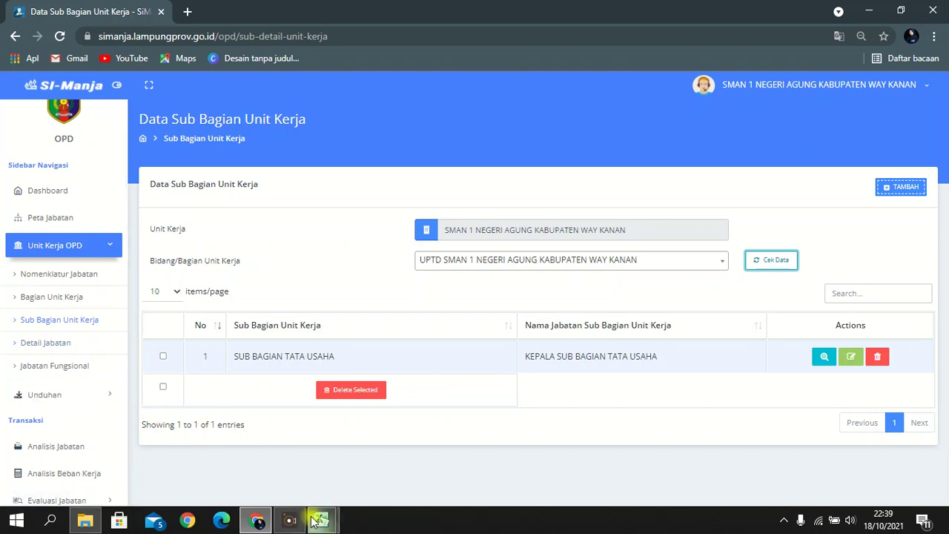
mouse_move(320, 520)
left_click(375, 468)
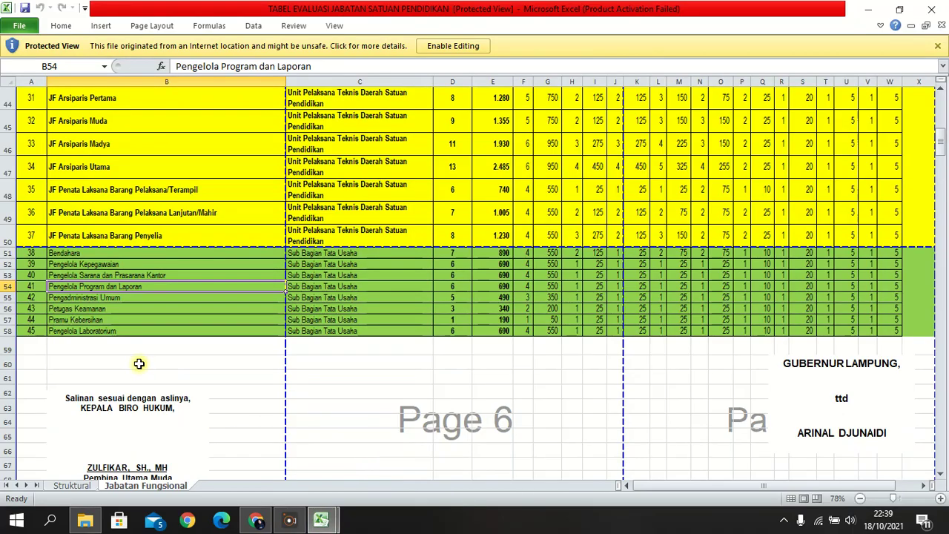
left_click(85, 254)
left_click(87, 297)
left_click(93, 331)
left_click(97, 257)
left_click_drag(96, 257, 95, 331)
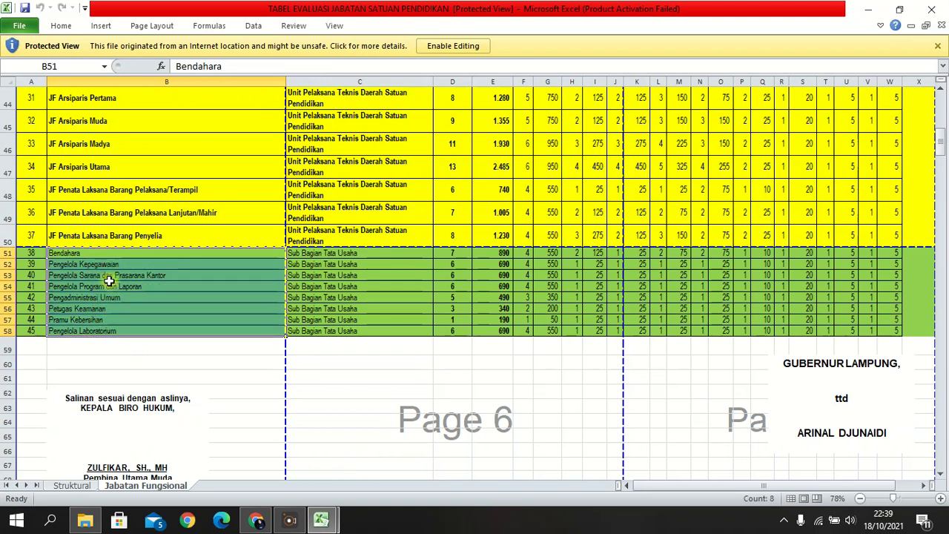
left_click(108, 296)
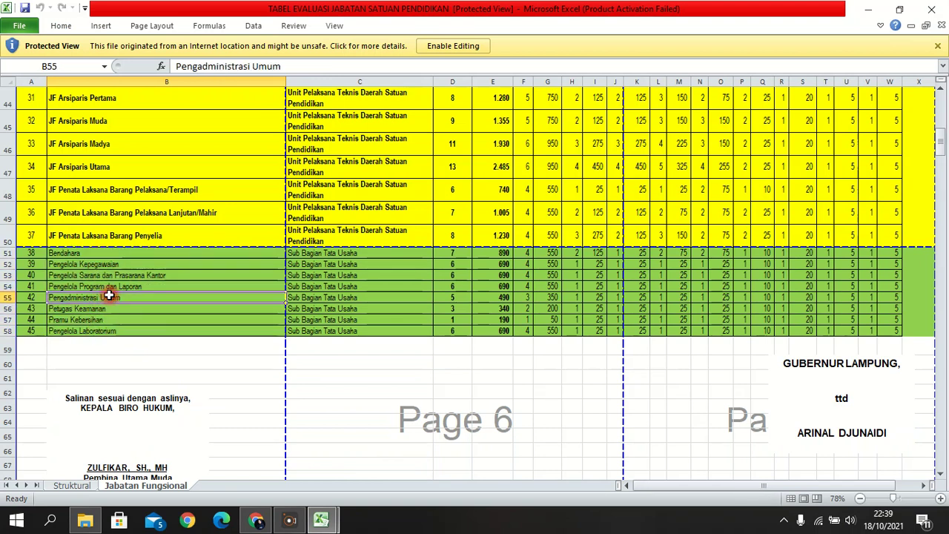
left_click(104, 255)
left_click(108, 266)
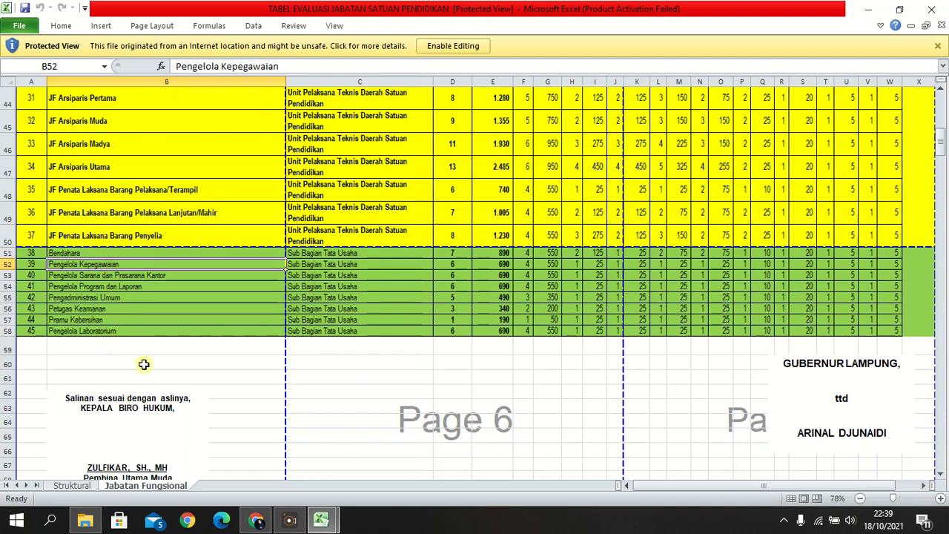
Switch to the hitung-anjab workbook to view its Bendahara sheet.
mouse_move(321, 519)
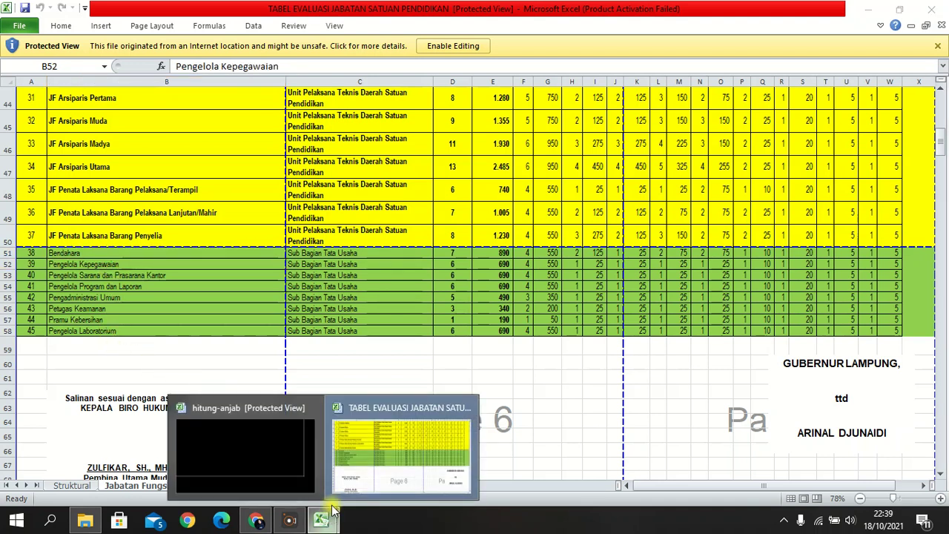
mouse_move(224, 450)
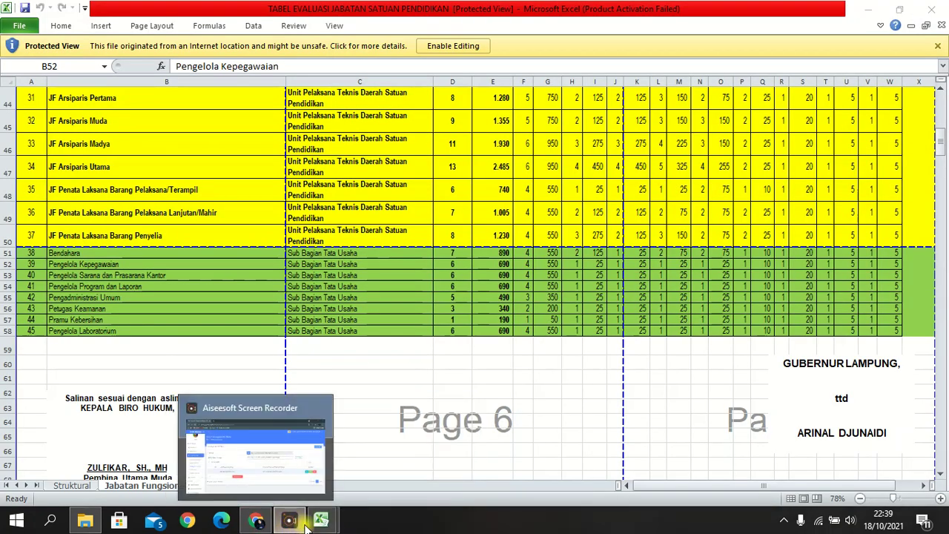
left_click(268, 460)
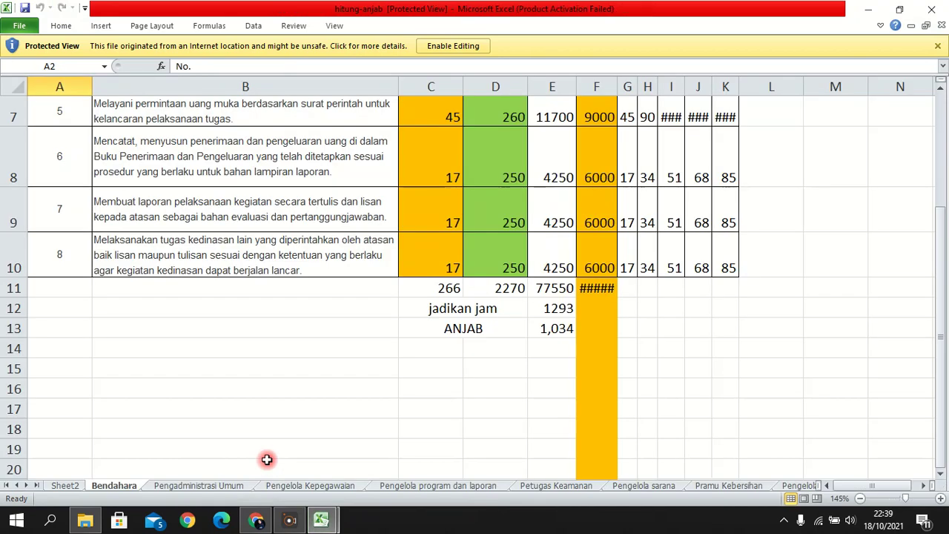
Return to Chrome, enlarge the page to 90% zoom, and open the Detail Jabatan data under Unit Kerja OPD.
left_click(259, 523)
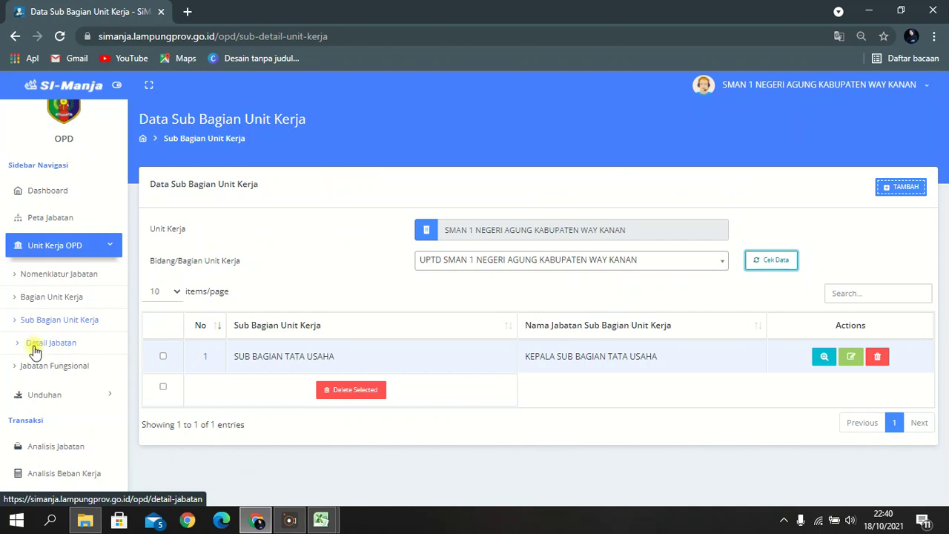
scroll(34, 352, "up", 1)
scroll(30, 356, "up", 2)
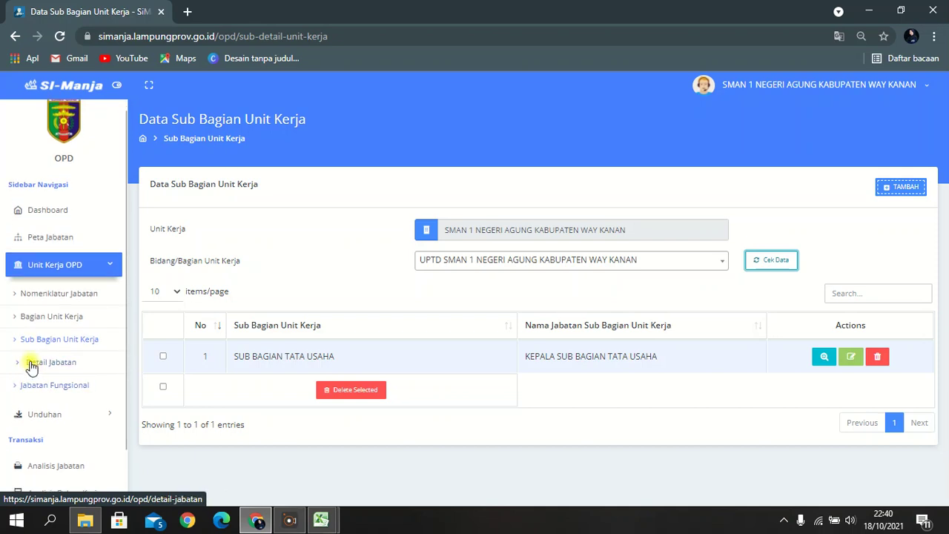
scroll(32, 367, "up", 1)
scroll(31, 369, "up", 1, "ctrl")
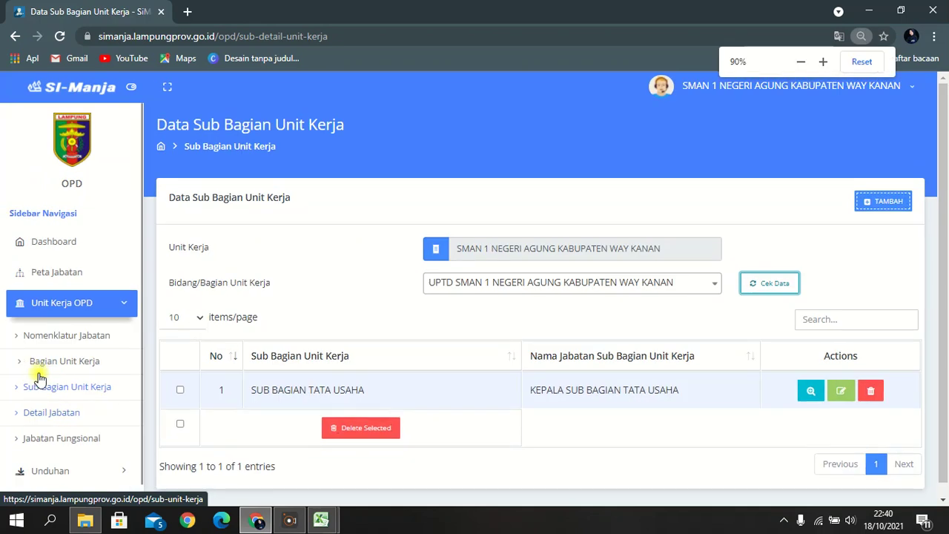
left_click(41, 417)
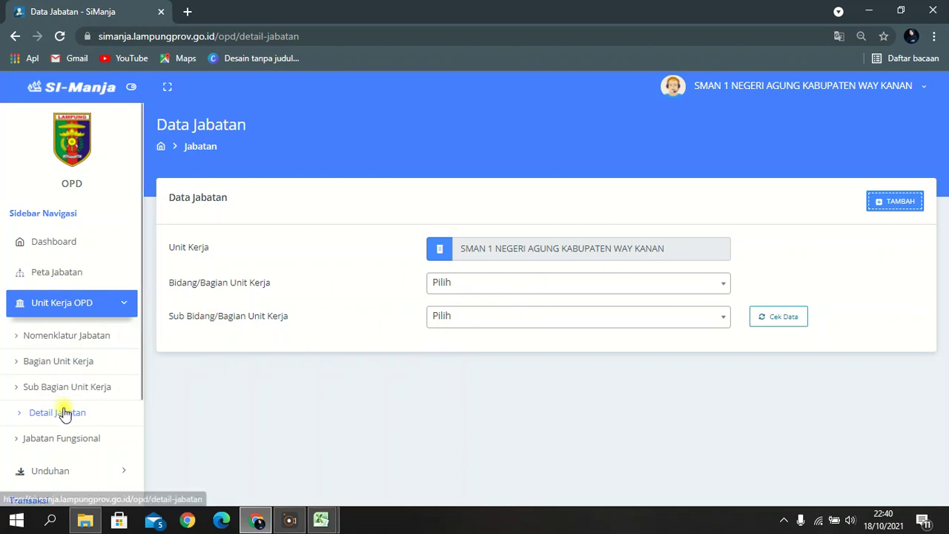
Display the positions for UPTD SMAN 1 NEGERI AGUNG KABUPATEN WAY KANAN, sub-section SUB BAGIAN TATA USAHA.
left_click(470, 280)
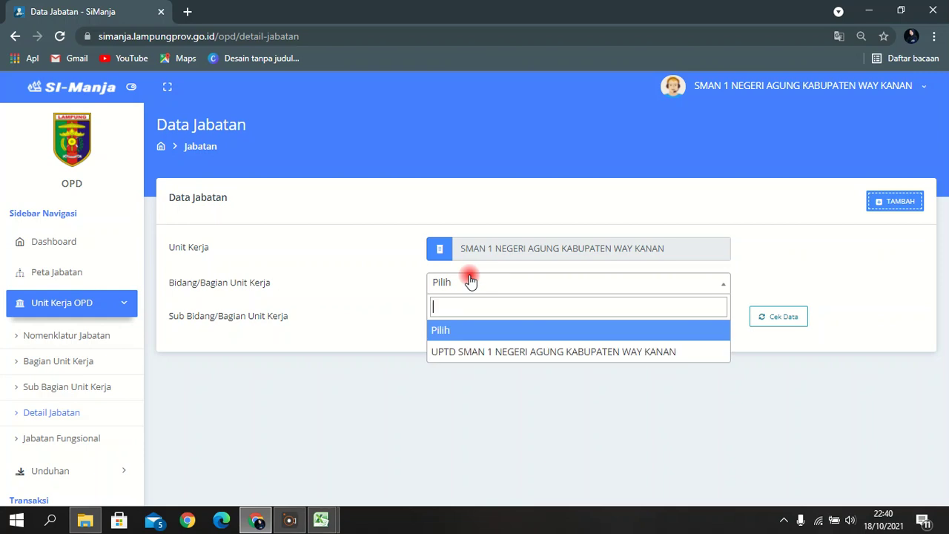
left_click(476, 356)
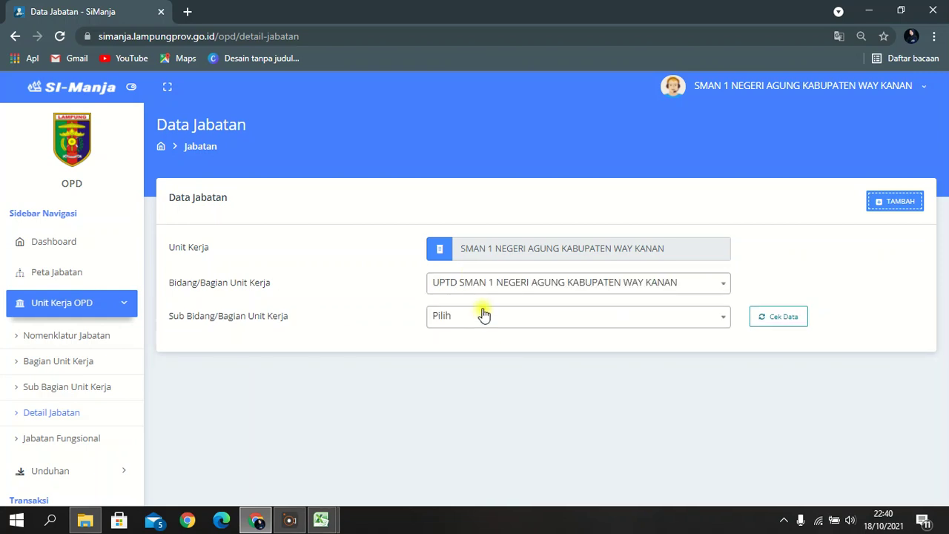
left_click(483, 316)
left_click(486, 387)
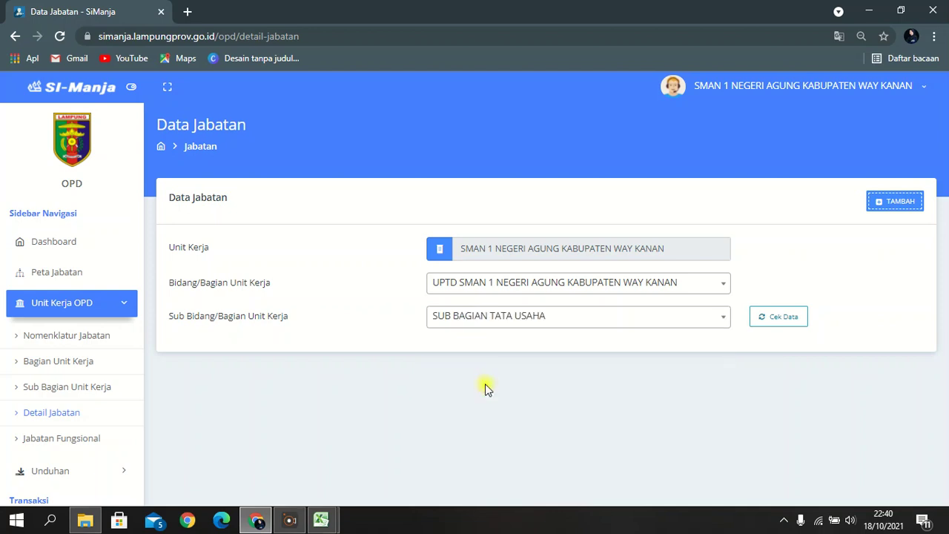
left_click(756, 324)
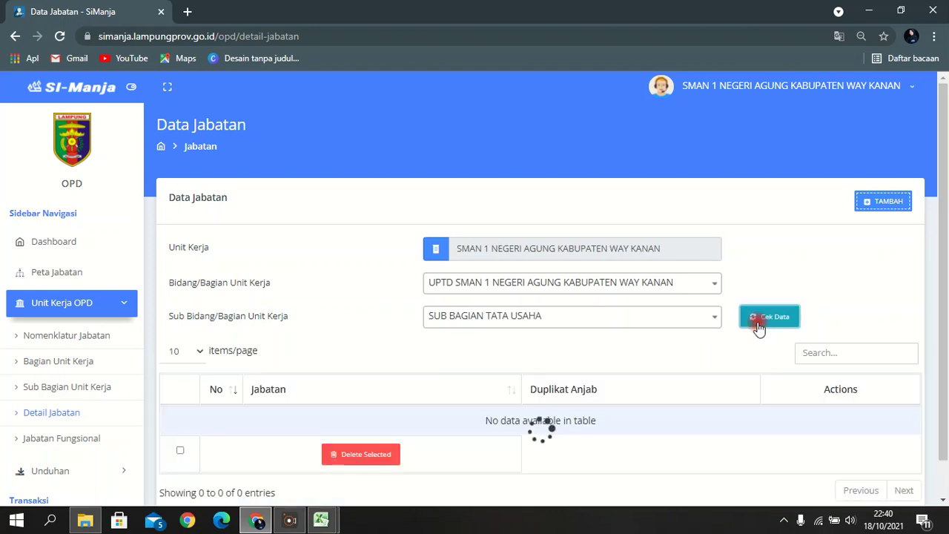
scroll(712, 361, "down", 2)
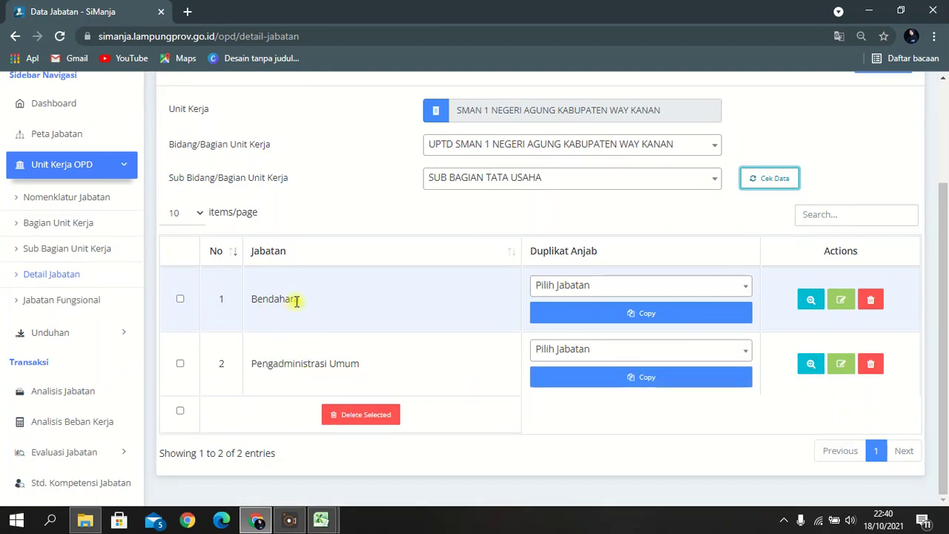
Check the Bendahara and Pengadministrasi Umum positions in the TABEL EVALUASI JABATAN SATUAN PENDIDIKAN workbook.
left_click(323, 519)
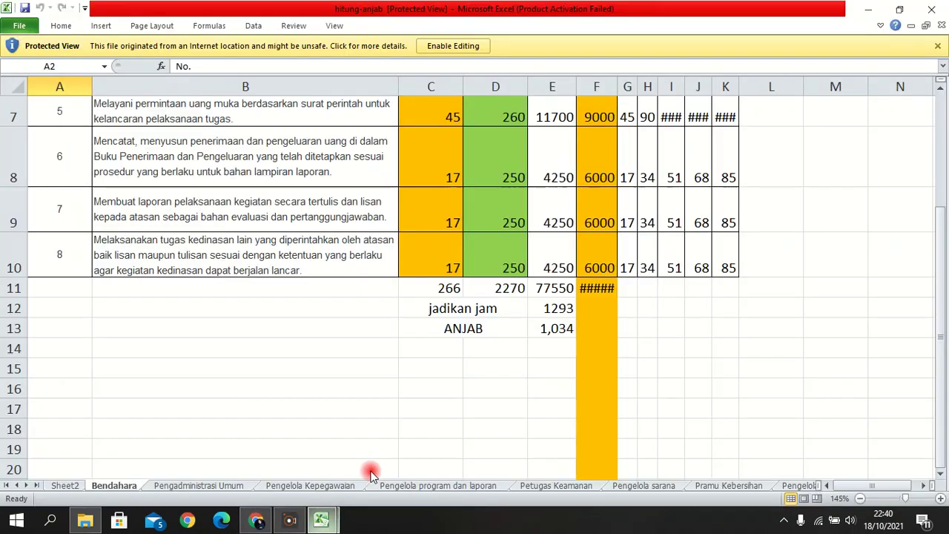
left_click(371, 467)
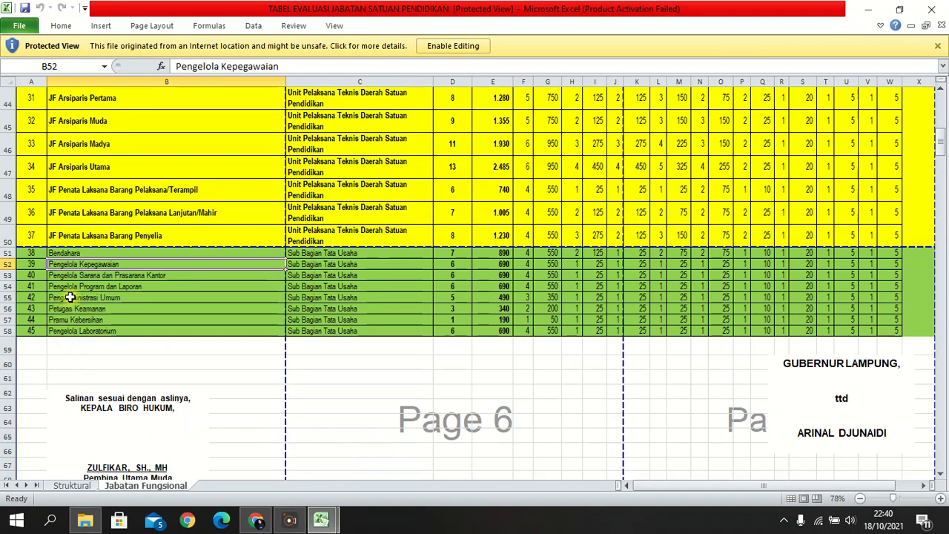
left_click(76, 253)
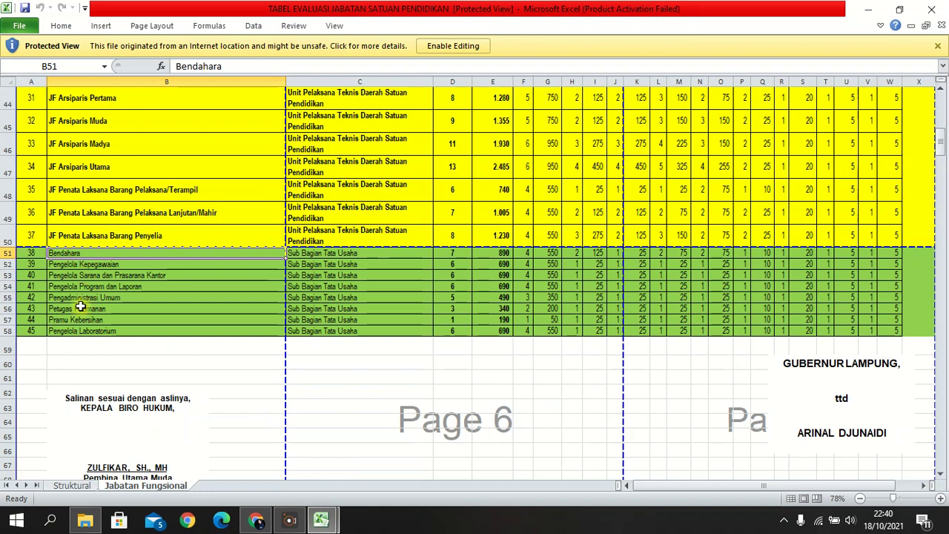
left_click(84, 299)
Return to Chrome and open Analisis Jabatan to review the completeness of the existing job analysis cards.
left_click(256, 519)
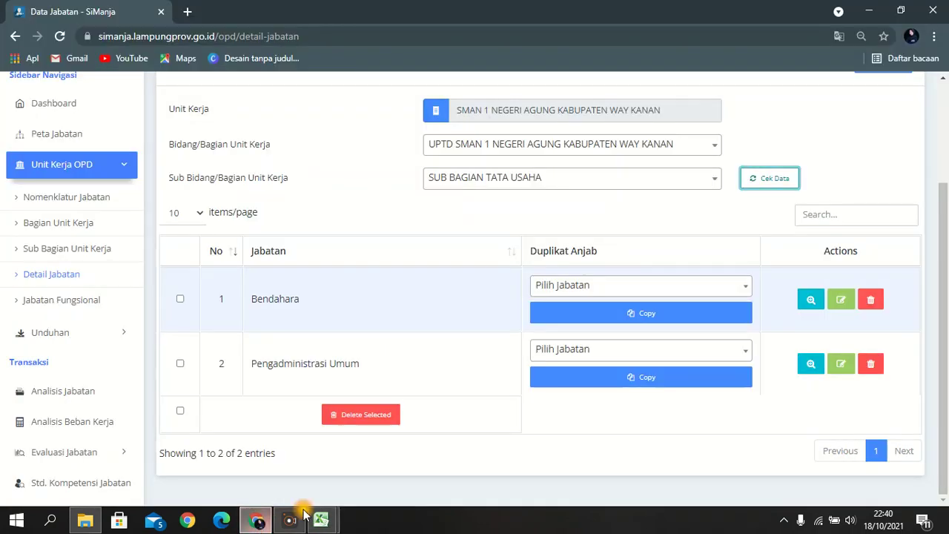
left_click(89, 389)
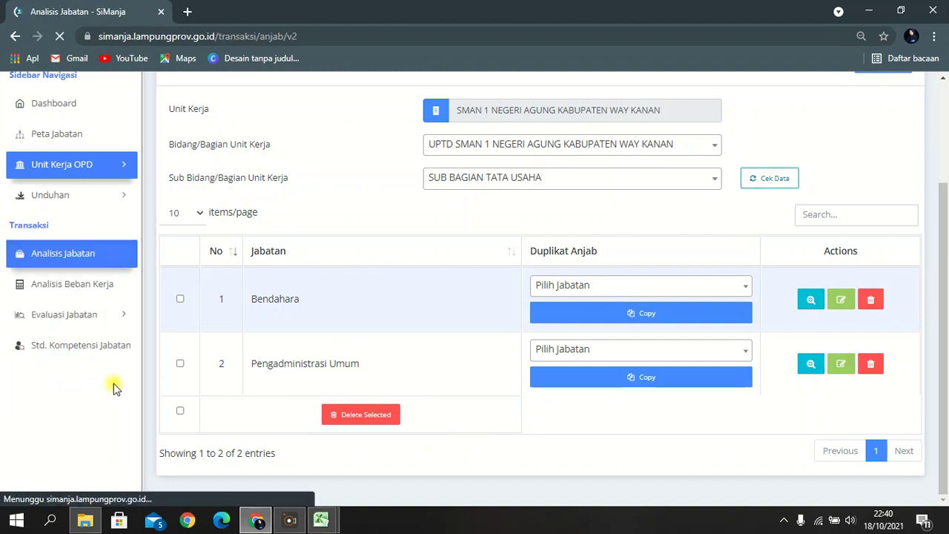
scroll(584, 368, "down", 1)
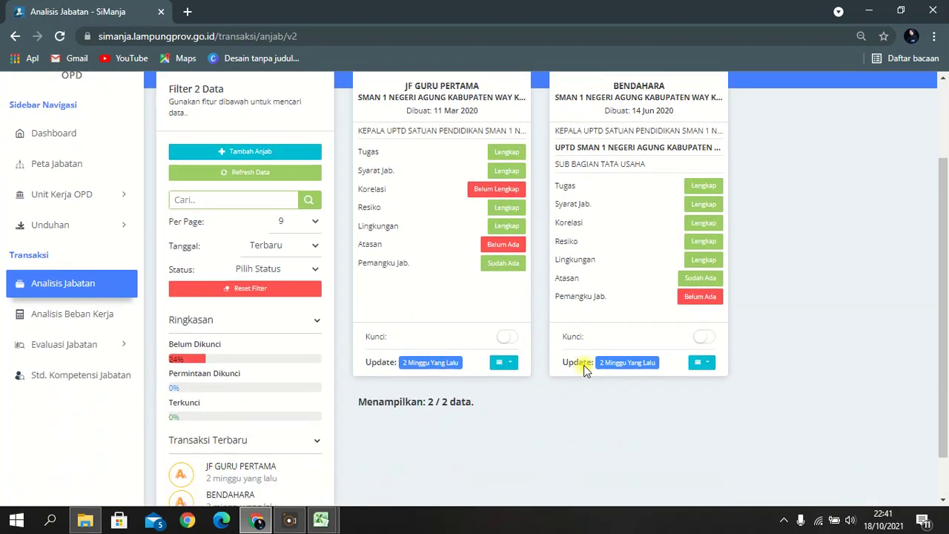
scroll(491, 373, "up", 1)
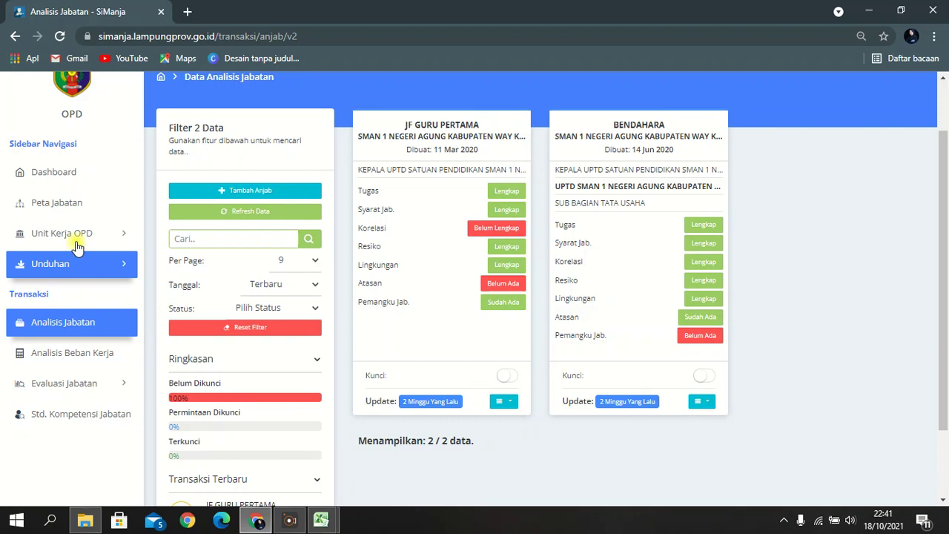
Reopen Detail Jabatan and list the SUB BAGIAN TATA USAHA positions of UPTD SMAN 1 NEGERI AGUNG KABUPATEN WAY KANAN.
left_click(126, 236)
left_click(107, 339)
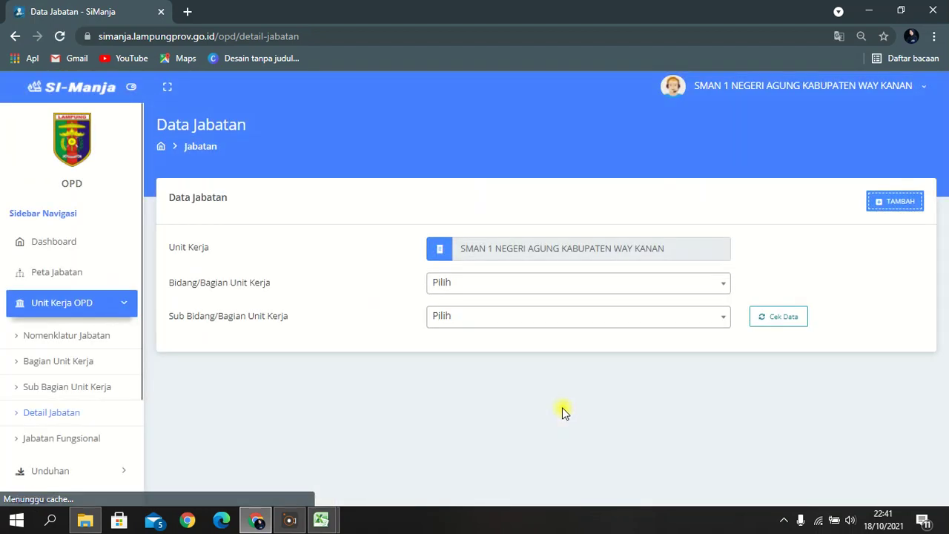
left_click(522, 284)
left_click(530, 352)
left_click(528, 318)
left_click(528, 388)
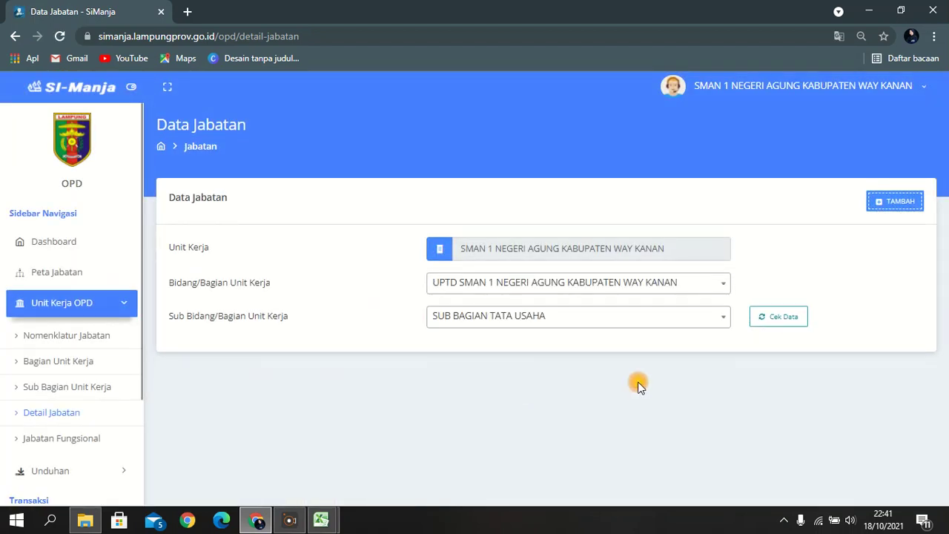
left_click(772, 318)
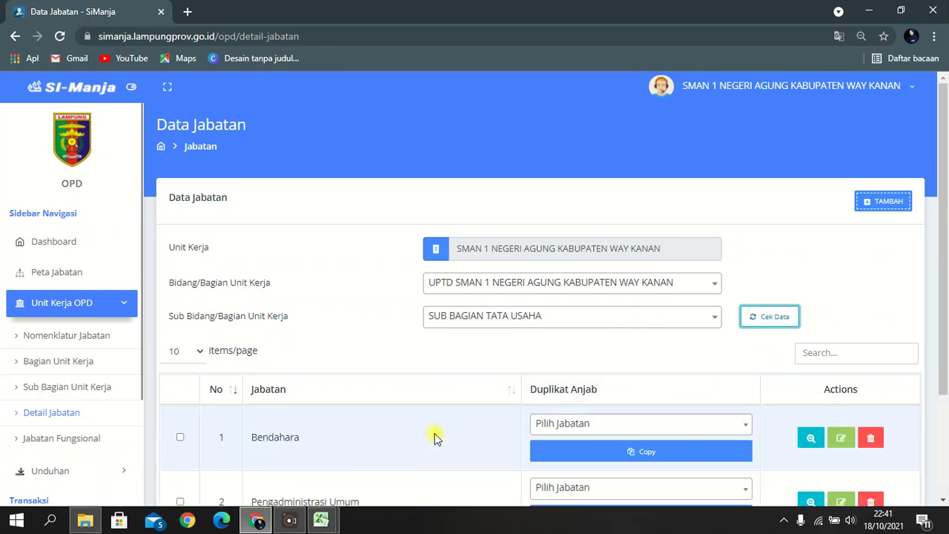
Delete the Bendahara position from the SUB BAGIAN TATA USAHA list and confirm the deletion.
scroll(437, 439, "down", 3)
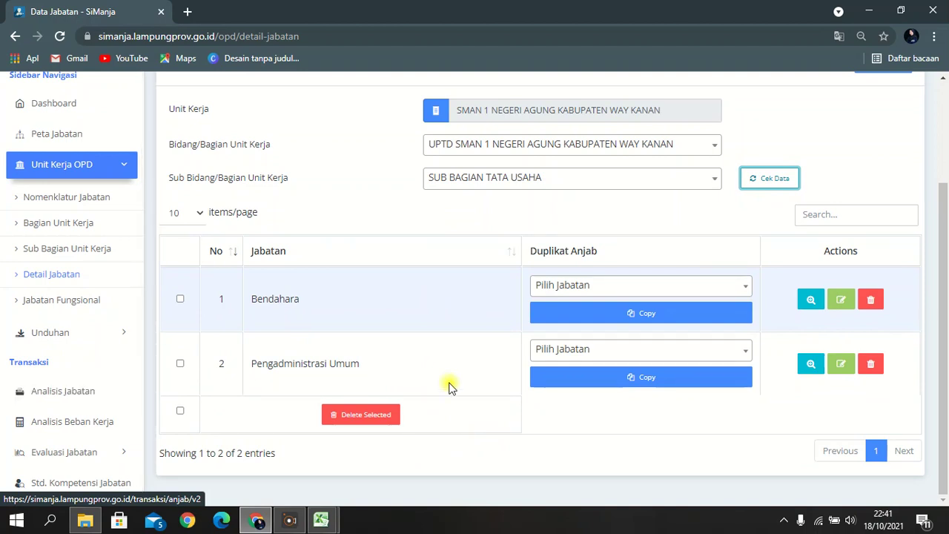
left_click(872, 300)
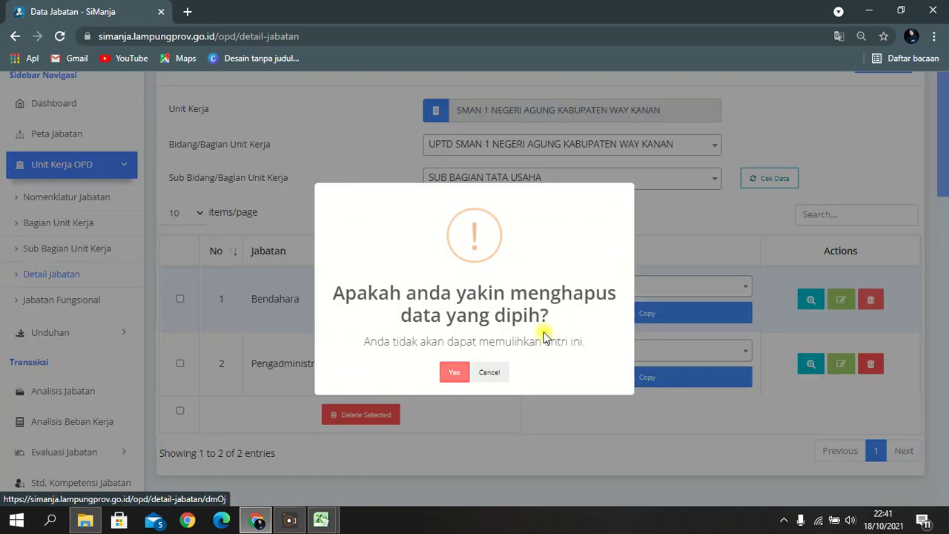
left_click(451, 373)
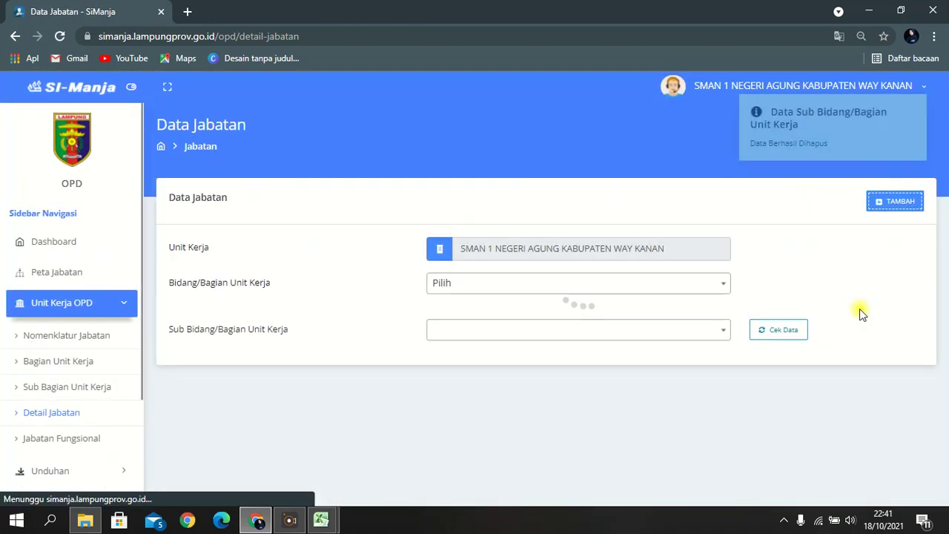
List the SUB BAGIAN TATA USAHA positions of UPTD SMAN 1 NEGERI AGUNG KABUPATEN WAY KANAN again and delete Pengadministrasi Umum.
left_click(660, 290)
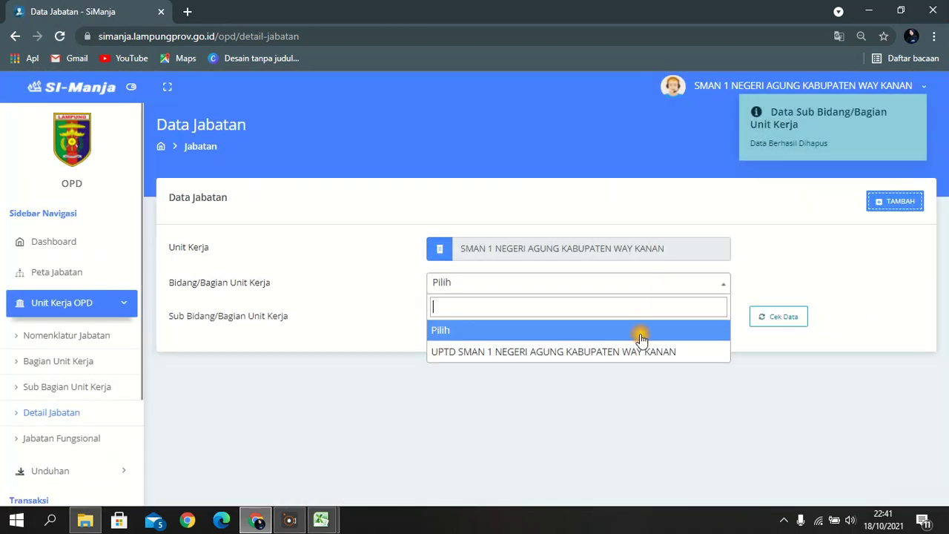
left_click(641, 348)
left_click(627, 319)
left_click(615, 385)
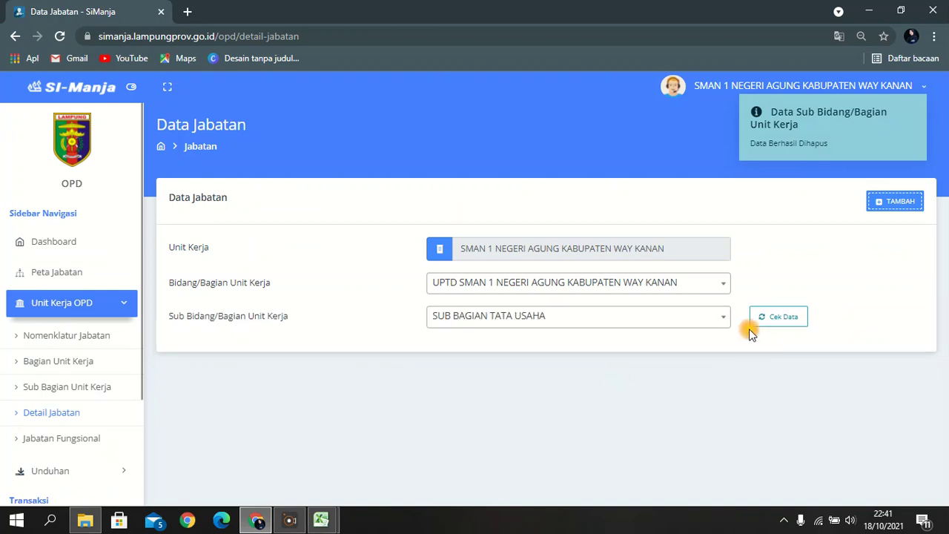
left_click(757, 318)
scroll(704, 415, "down", 1)
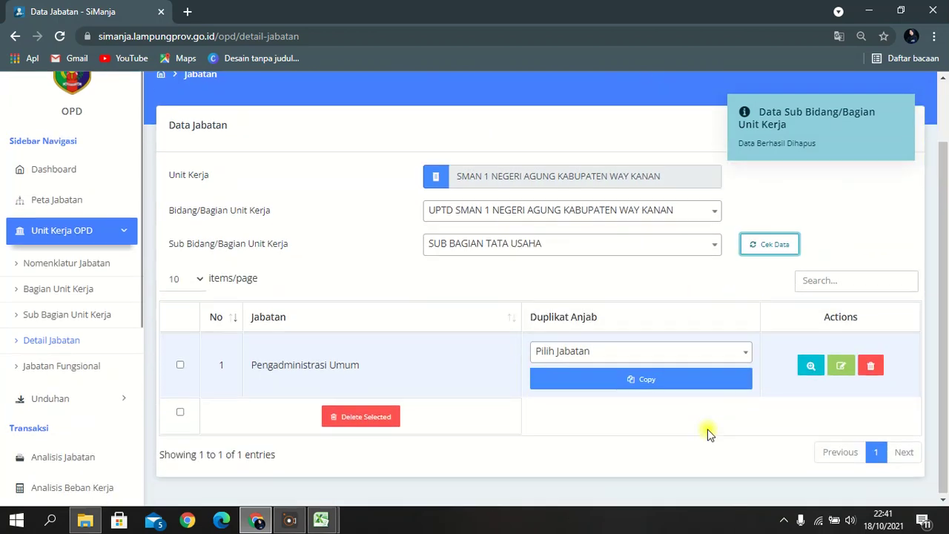
left_click(718, 371)
left_click(455, 370)
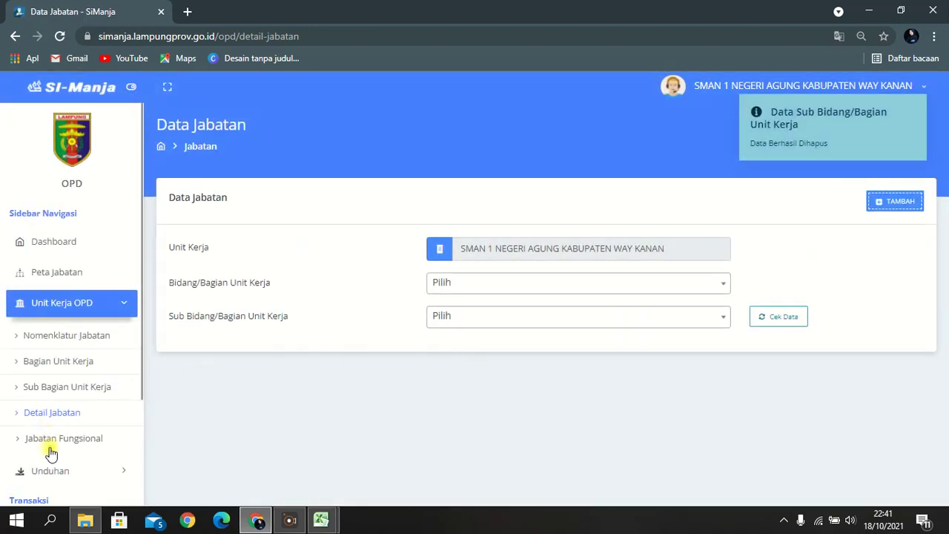
Open Analisis Jabatan and delete the BENDAHARA job analysis card, confirming the deletion.
scroll(61, 464, "down", 1)
scroll(62, 448, "down", 1)
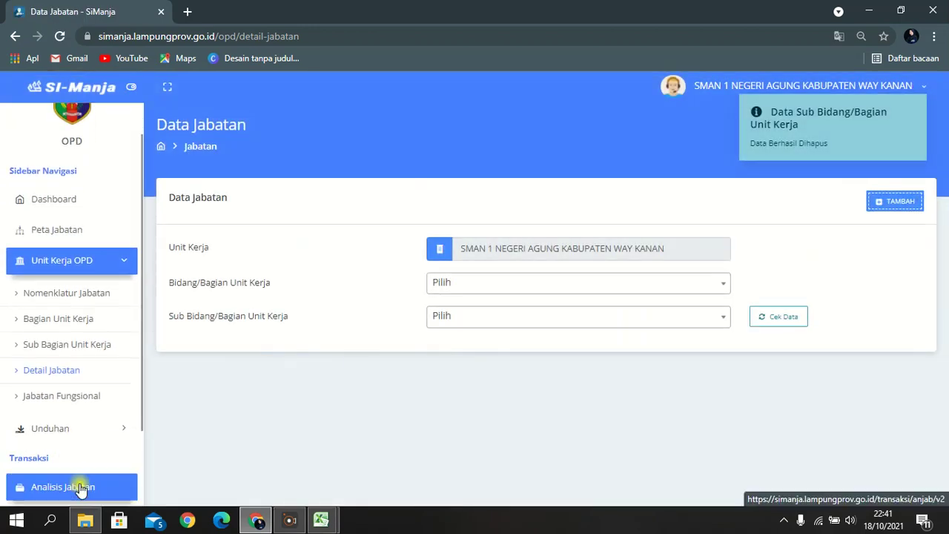
left_click(85, 479)
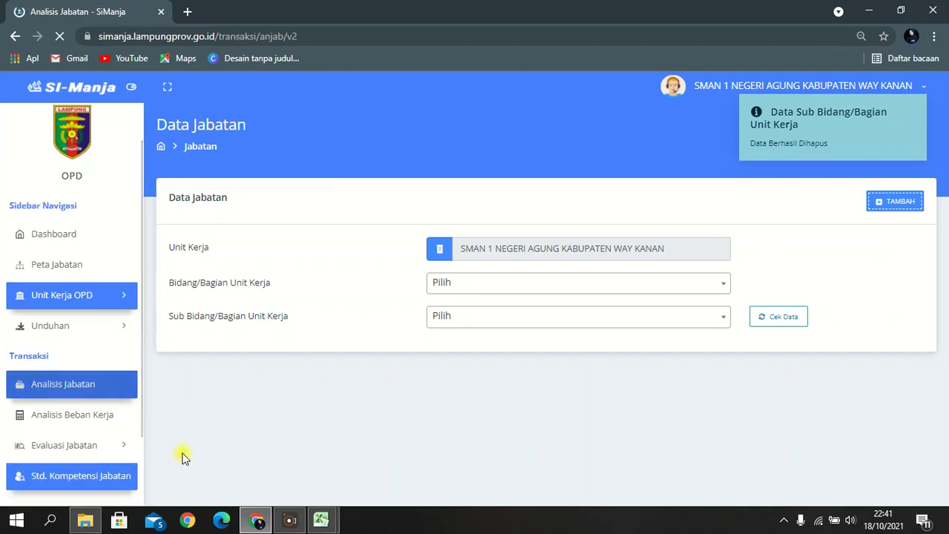
left_click(701, 470)
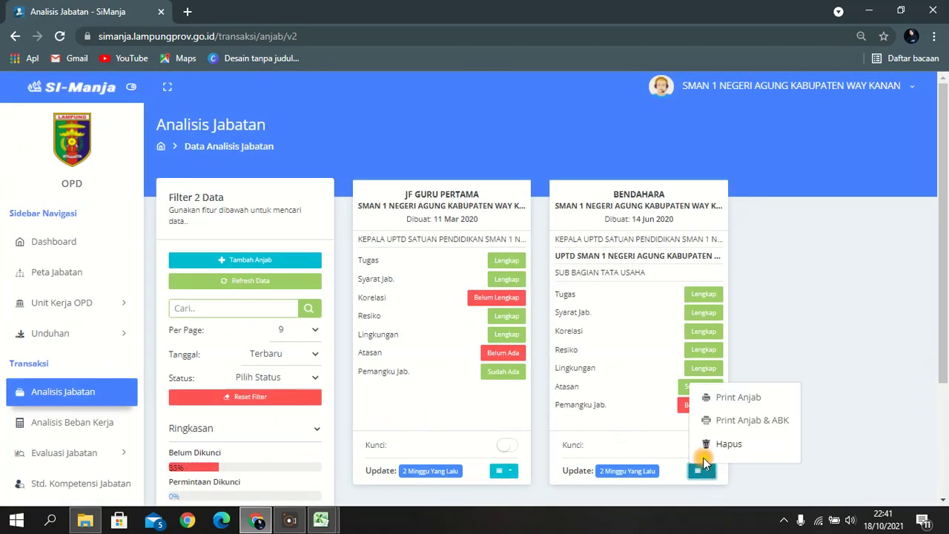
left_click(715, 444)
left_click(444, 374)
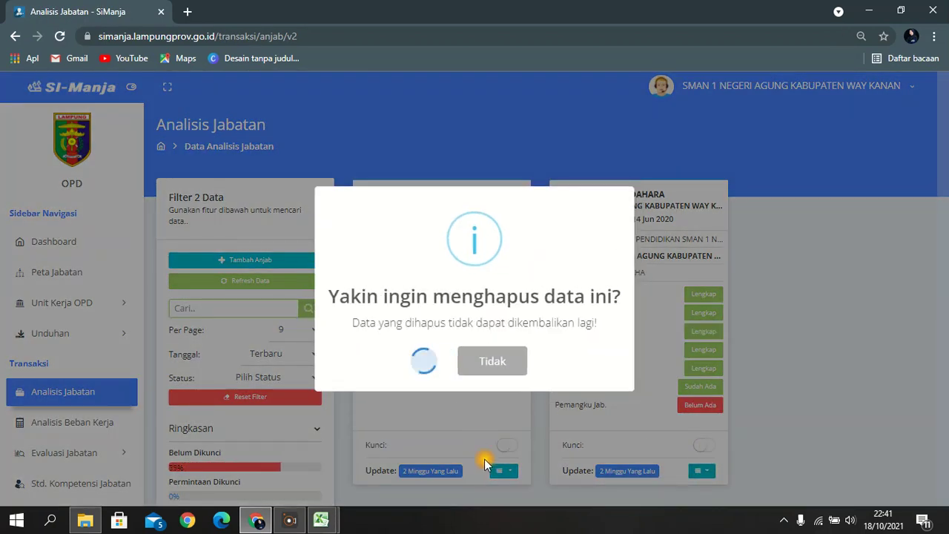
left_click(478, 361)
Delete the JF GURU PERTAMA job analysis card and confirm the deletion.
left_click(504, 470)
left_click(530, 445)
left_click(437, 361)
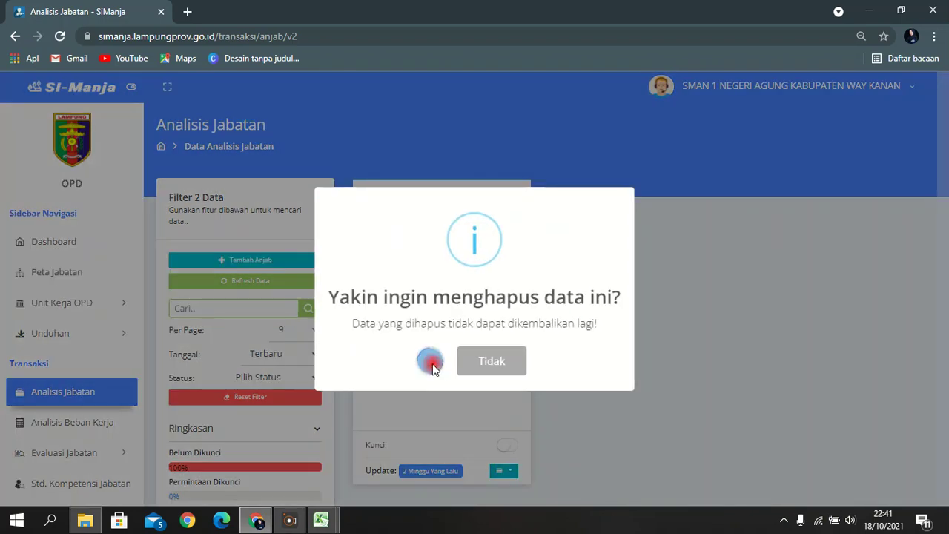
left_click(483, 362)
Return to Detail Jabatan and check the positions for UPTD SMAN 1 NEGERI AGUNG KABUPATEN WAY KANAN, sub-section SUB BAGIAN TATA USAHA.
left_click(57, 304)
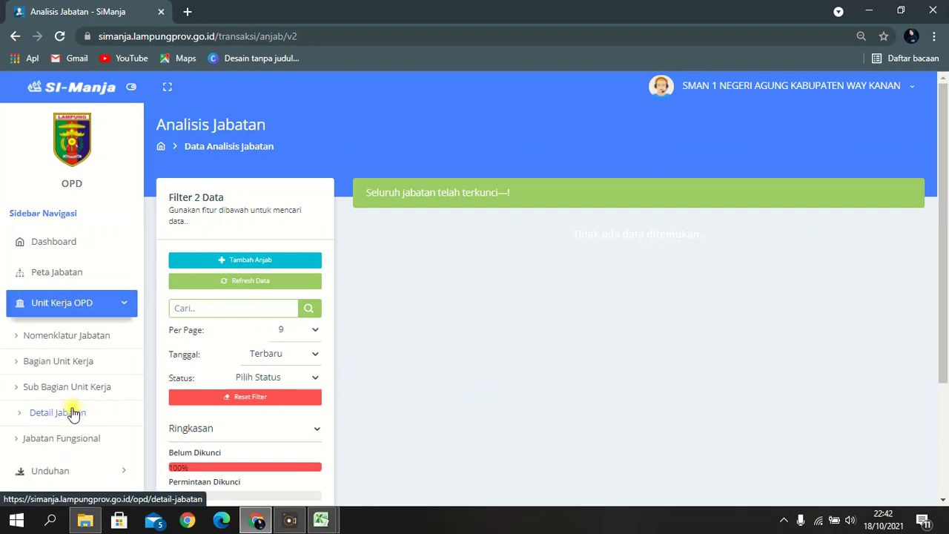
left_click(73, 414)
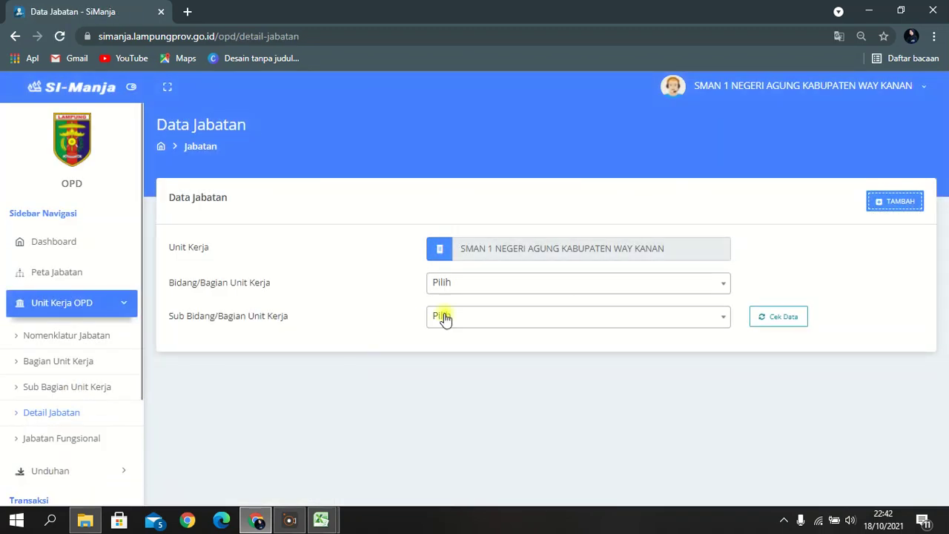
left_click(511, 289)
left_click(503, 346)
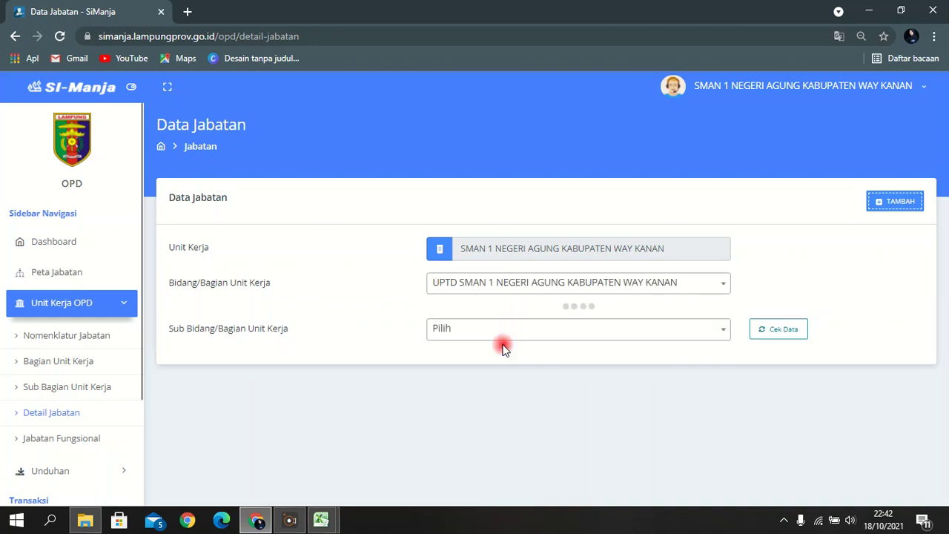
left_click(504, 331)
left_click(502, 384)
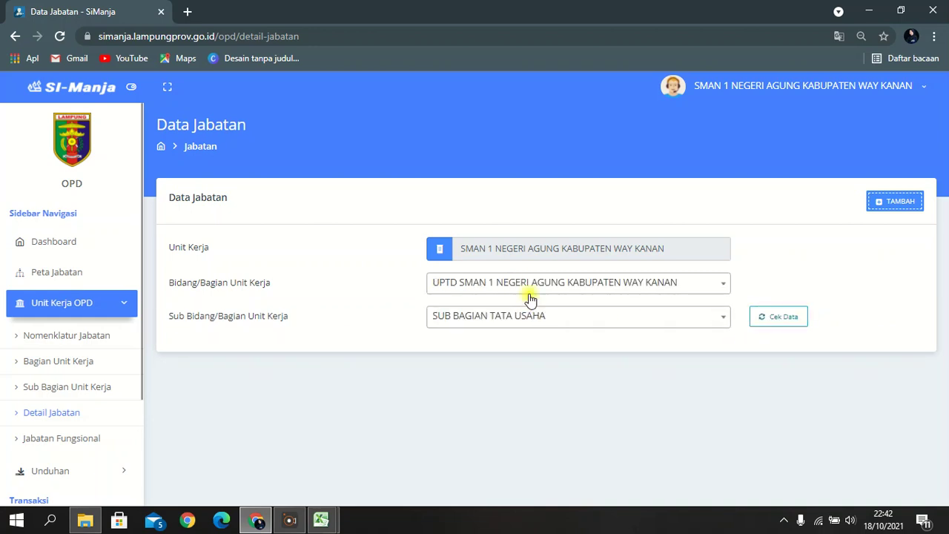
left_click(771, 320)
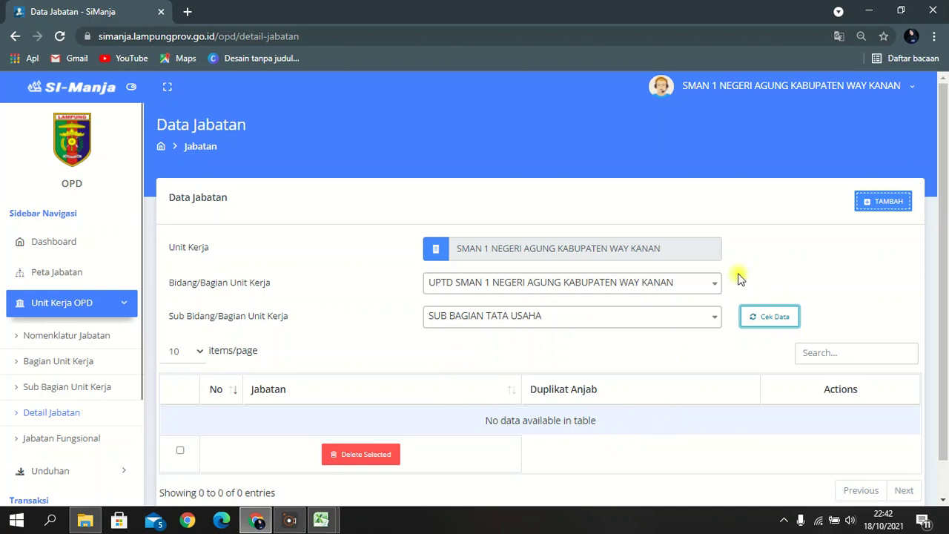
Start a new position entry under UPTD SMAN 1 NEGERI AGUNG KABUPATEN WAY KANAN, sub-section SUB BAGIAN TATA USAHA.
left_click(897, 205)
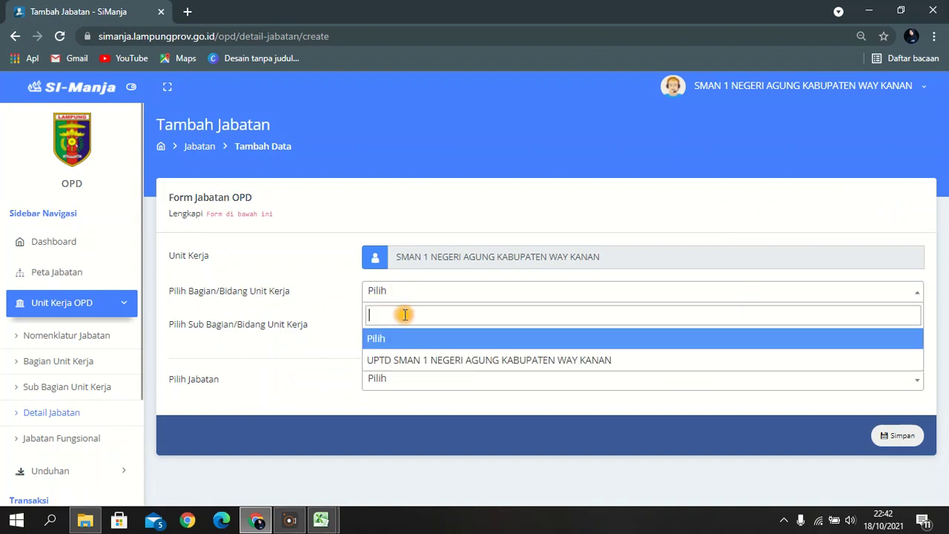
left_click(409, 360)
left_click(399, 325)
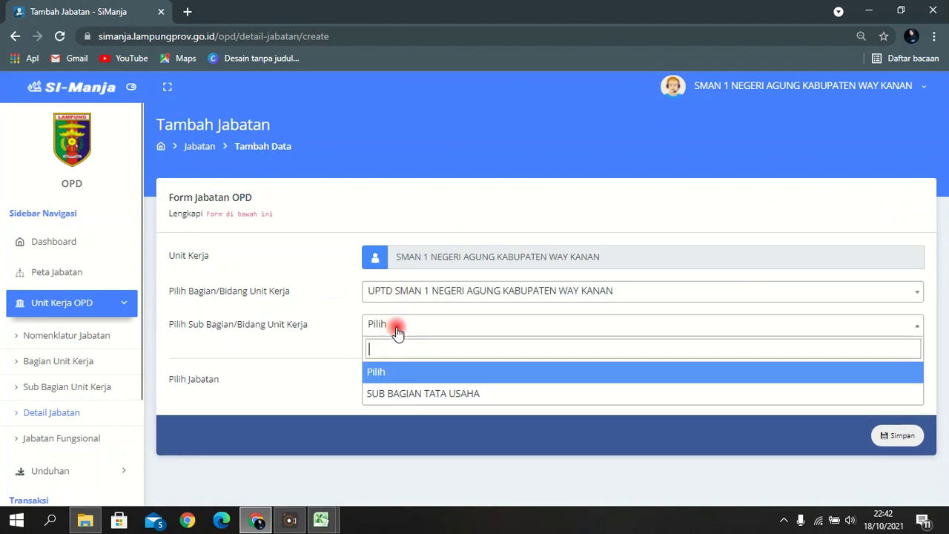
left_click(411, 395)
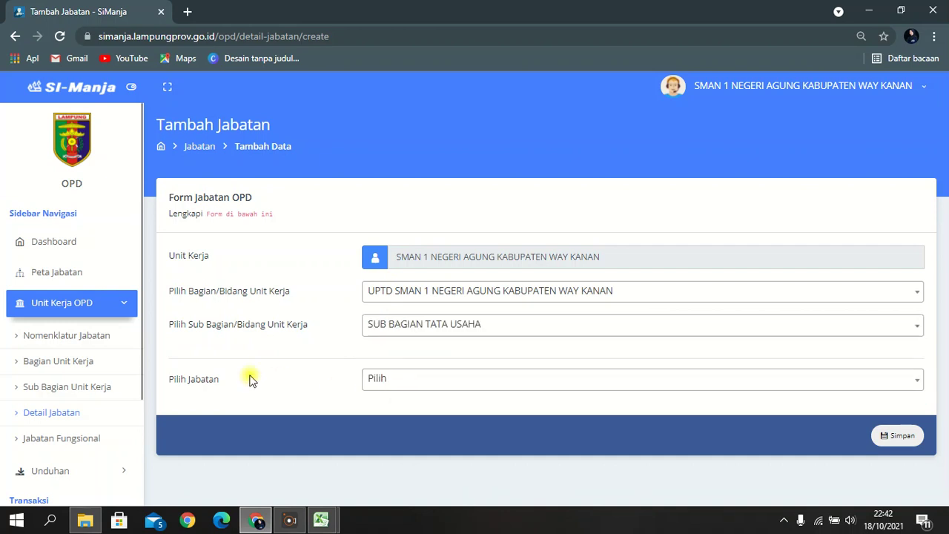
Look up the Bendahara position in the TABEL EVALUASI JABATAN SATUAN PENDIDIKAN workbook, return to Chrome, and save Bendahara as the new position.
left_click(385, 385)
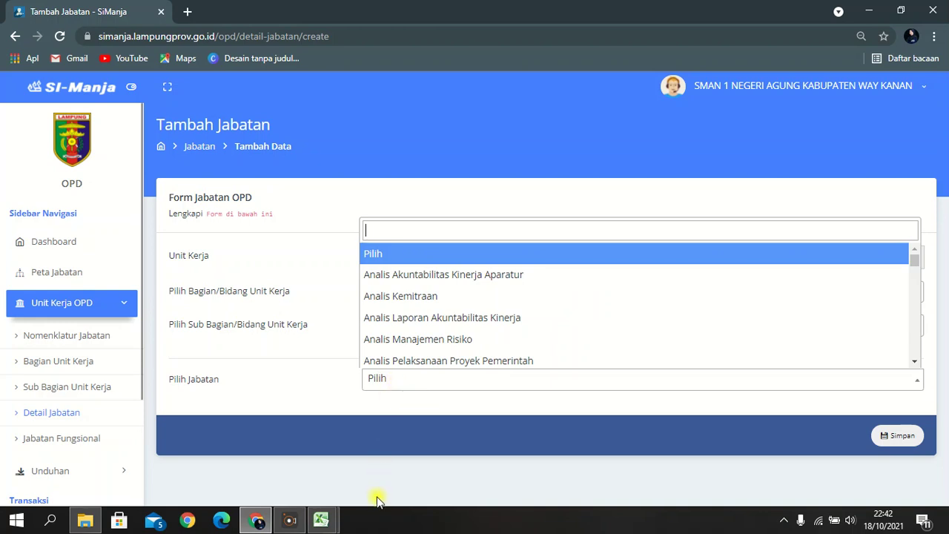
mouse_move(321, 521)
left_click(434, 453)
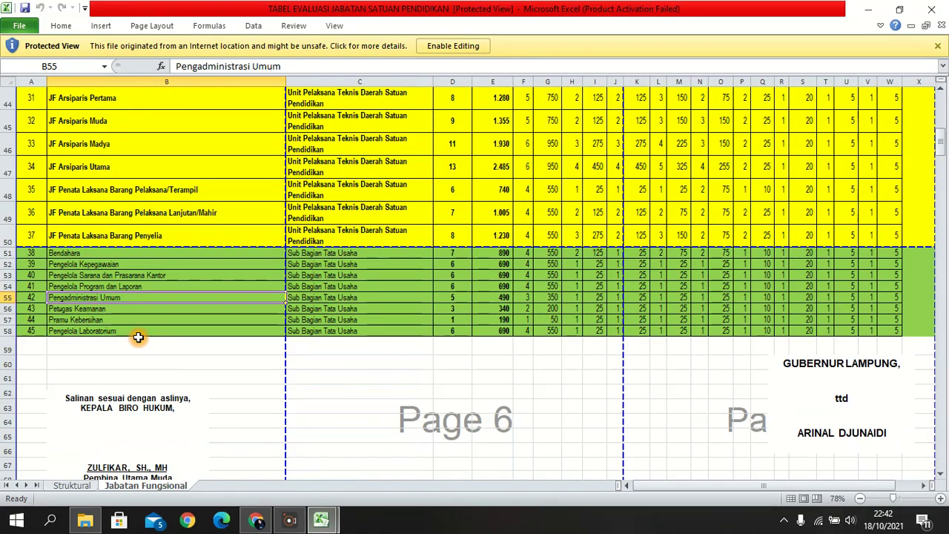
left_click(84, 253)
left_click(257, 523)
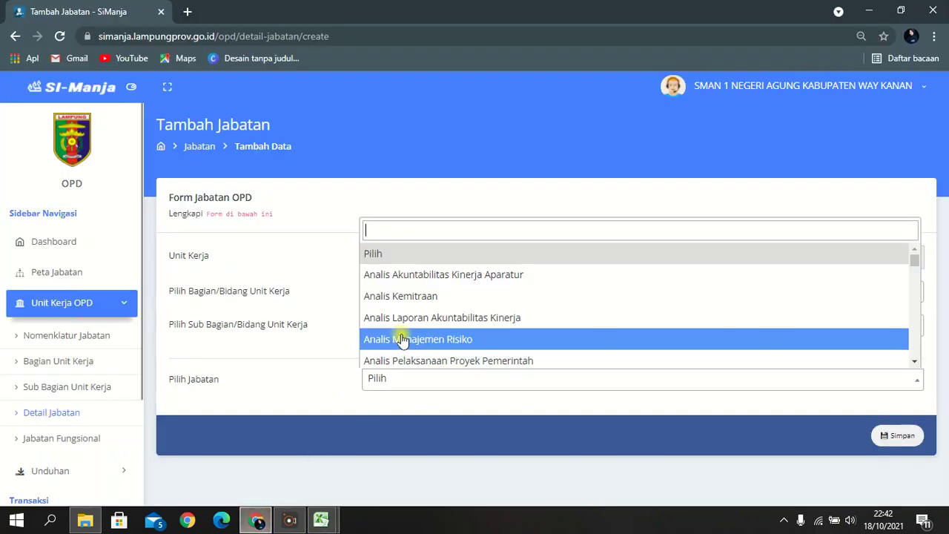
type("bendahara")
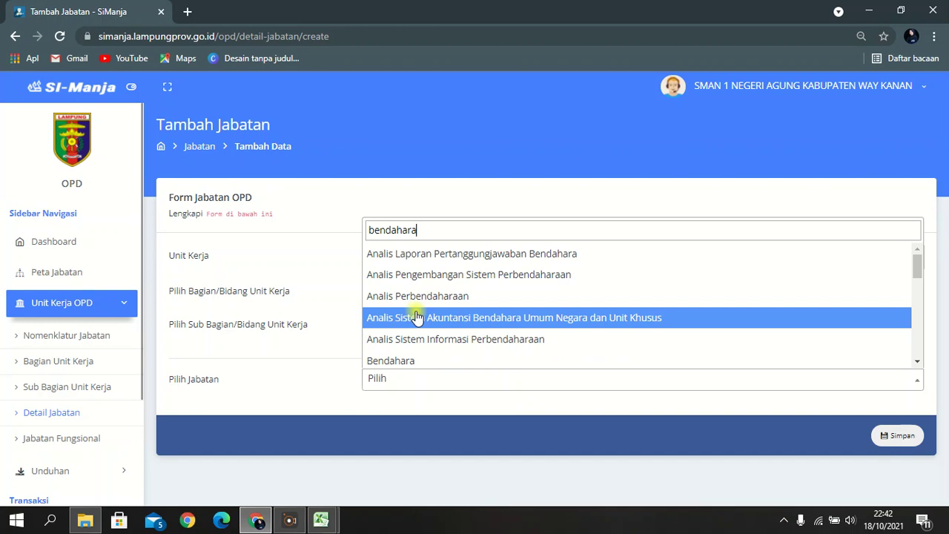
left_click(436, 365)
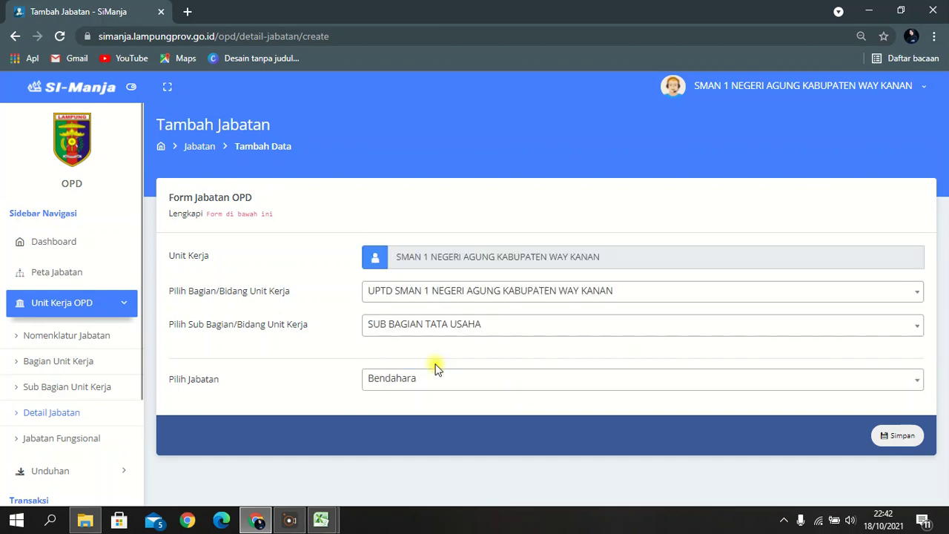
left_click(898, 437)
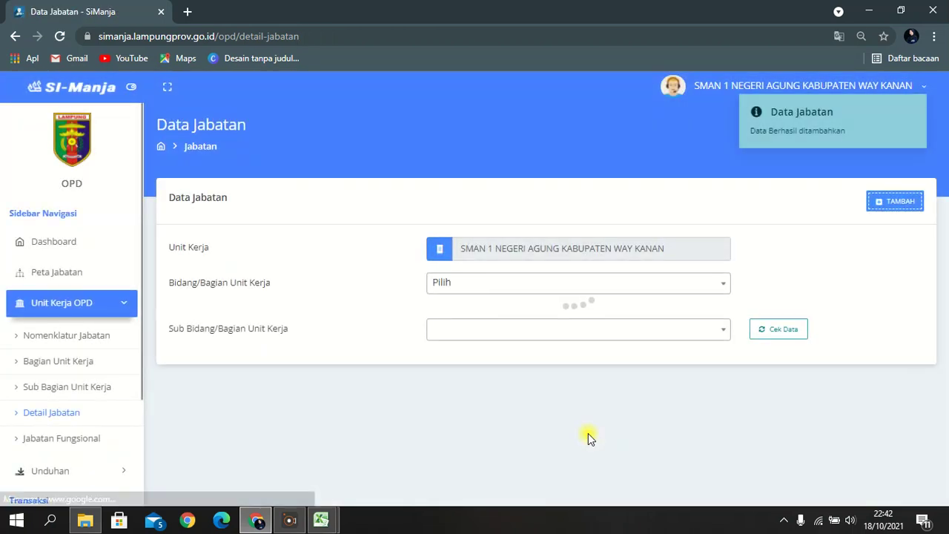
Display the updated positions of UPTD SMAN 1 NEGERI AGUNG KABUPATEN WAY KANAN, SUB BAGIAN TATA USAHA, to check the newly added entry.
left_click(647, 289)
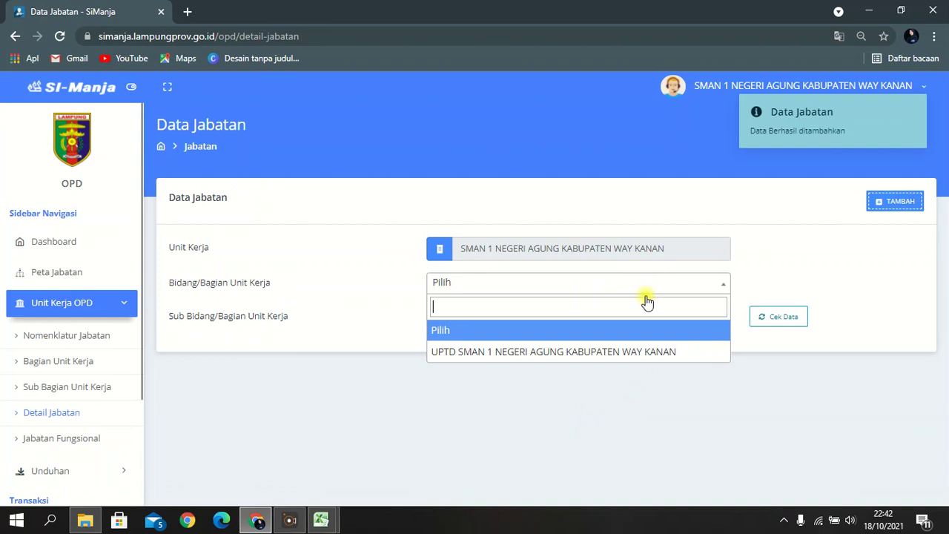
left_click(631, 352)
left_click(613, 323)
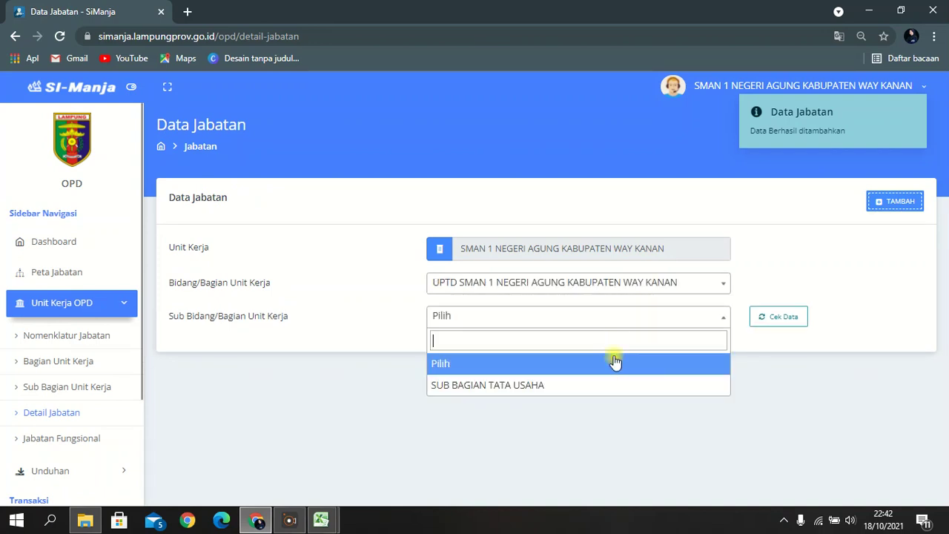
left_click(607, 386)
left_click(801, 319)
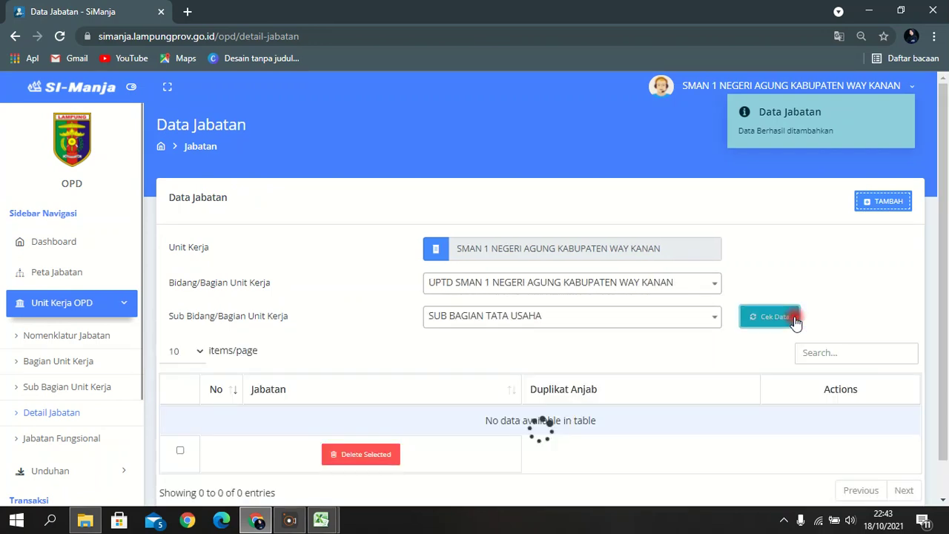
scroll(357, 427, "down", 1)
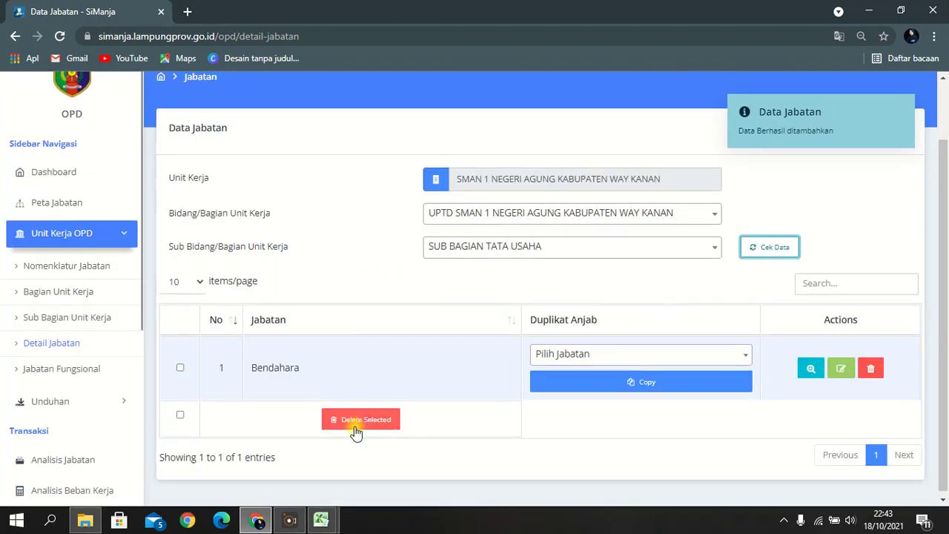
scroll(356, 430, "up", 1)
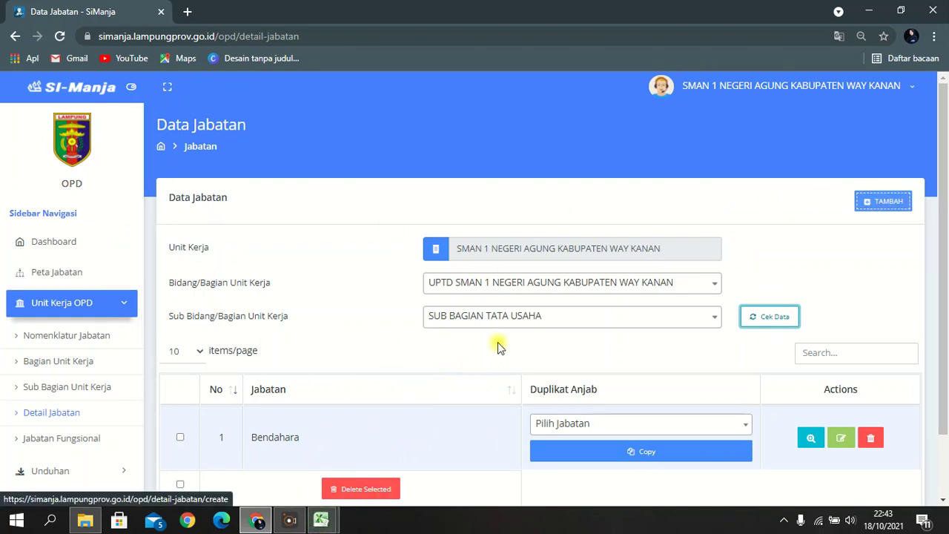
Browse the job analysis sources available for duplication into the Bendahara position and search them for 9.
scroll(534, 374, "down", 2)
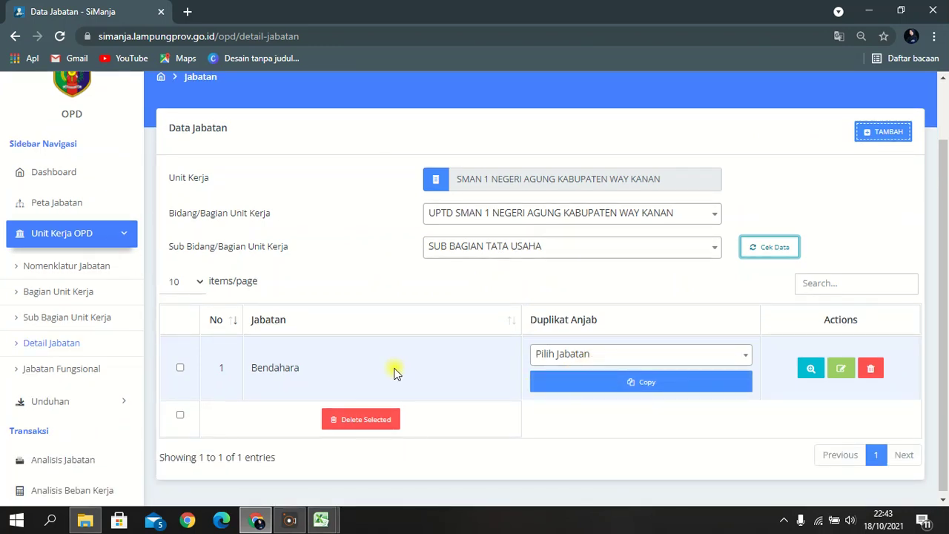
left_click(569, 361)
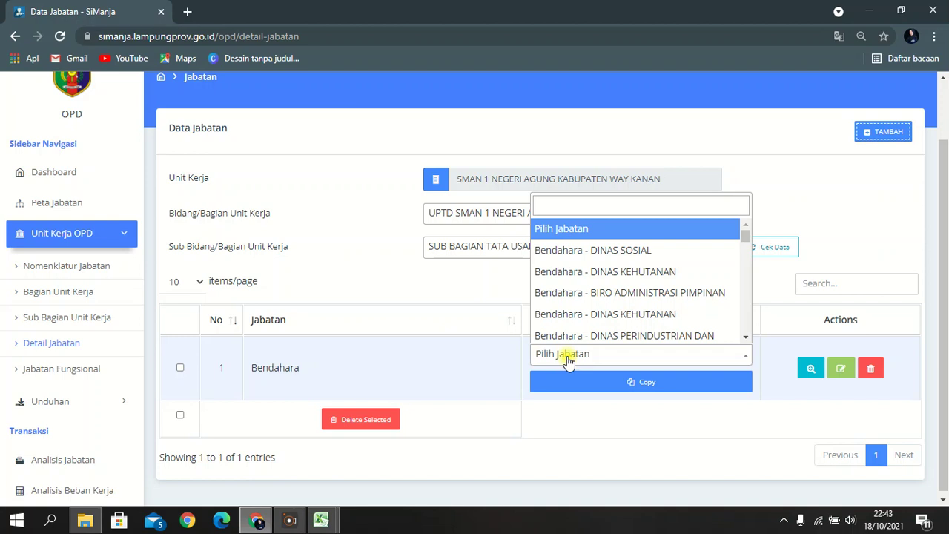
type("9")
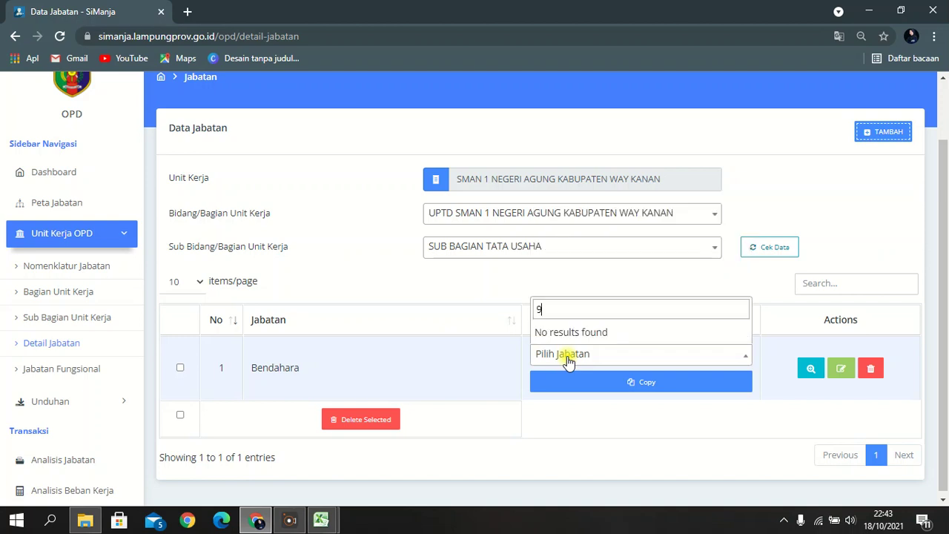
key("BackSpace")
scroll(608, 334, "down", 10)
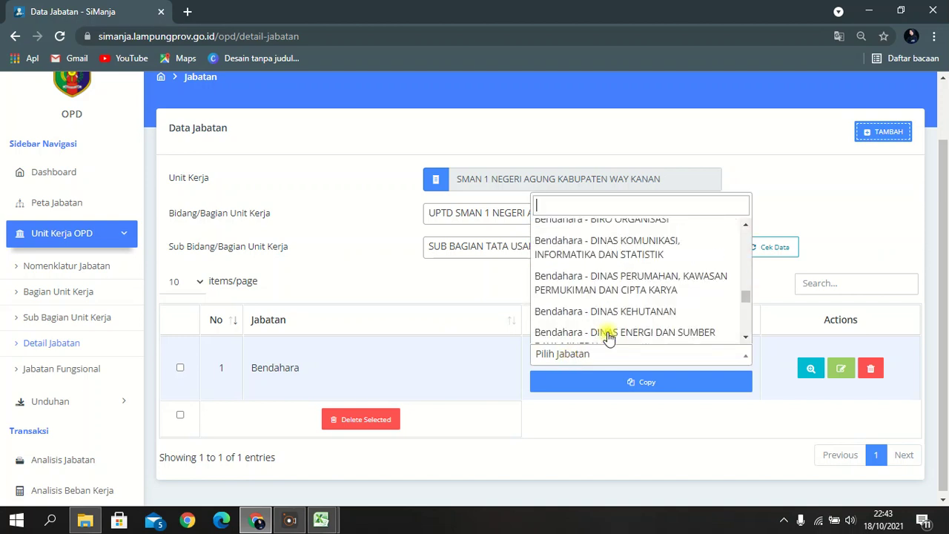
scroll(609, 332, "up", 3)
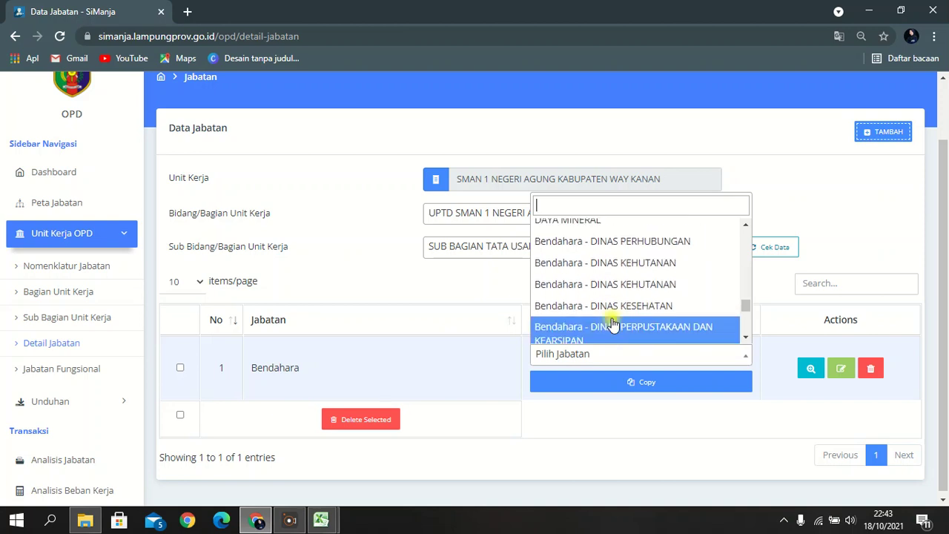
type("9")
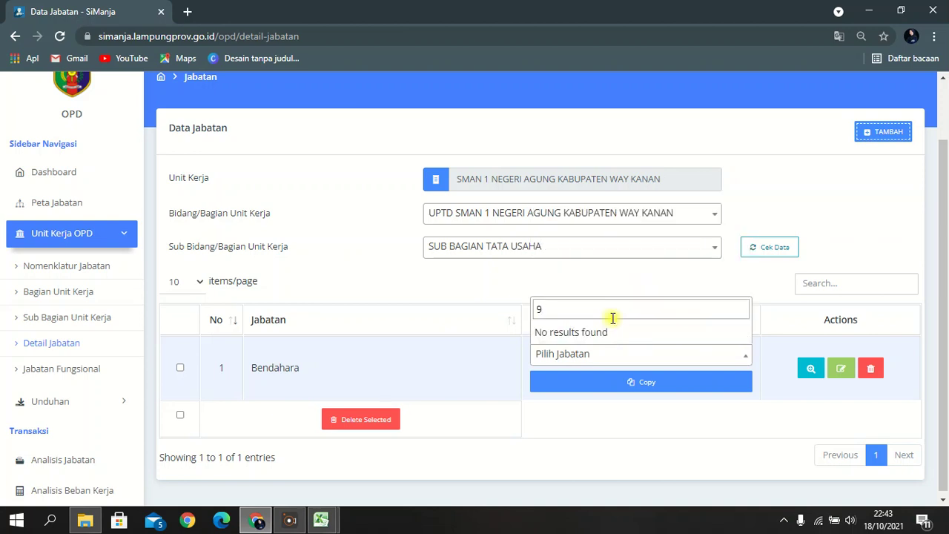
Re-save the Bendahara position without edits and redisplay the positions of UPTD SMAN 1 NEGERI AGUNG KABUPATEN WAY KANAN, SUB BAGIAN TATA USAHA.
left_click(841, 369)
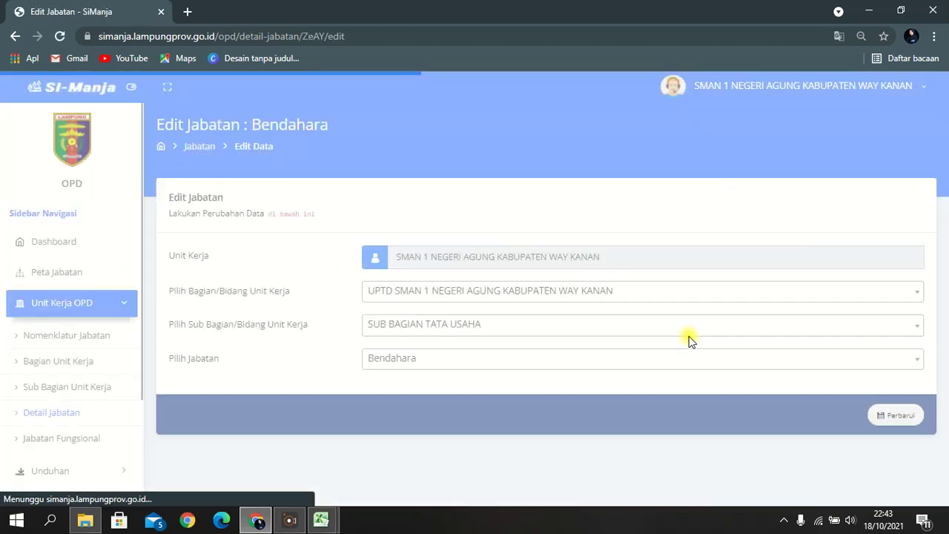
left_click(884, 414)
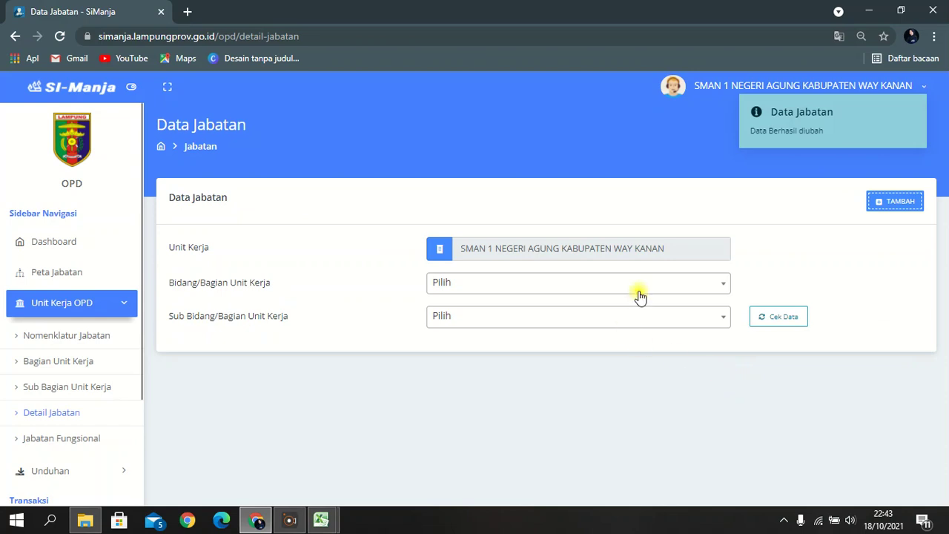
left_click(640, 296)
left_click(636, 350)
left_click(618, 321)
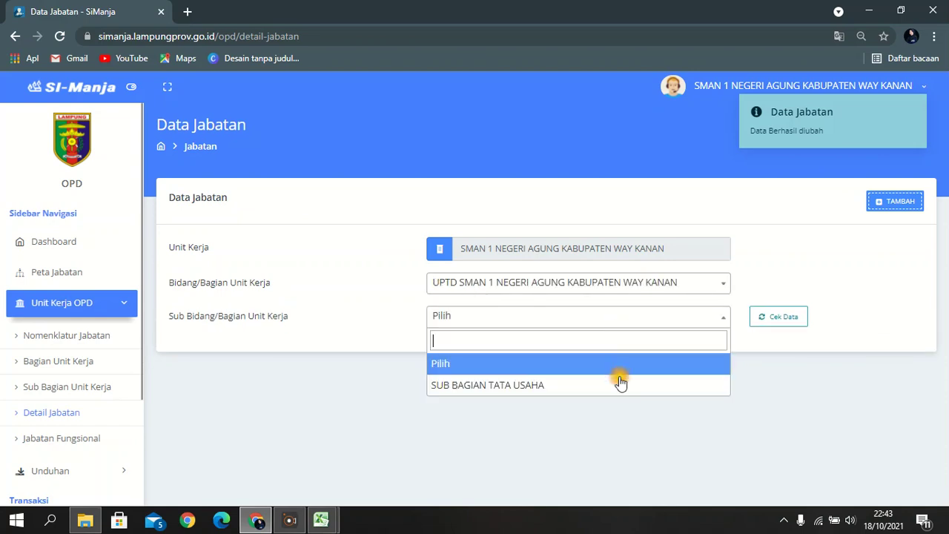
left_click(620, 383)
left_click(779, 317)
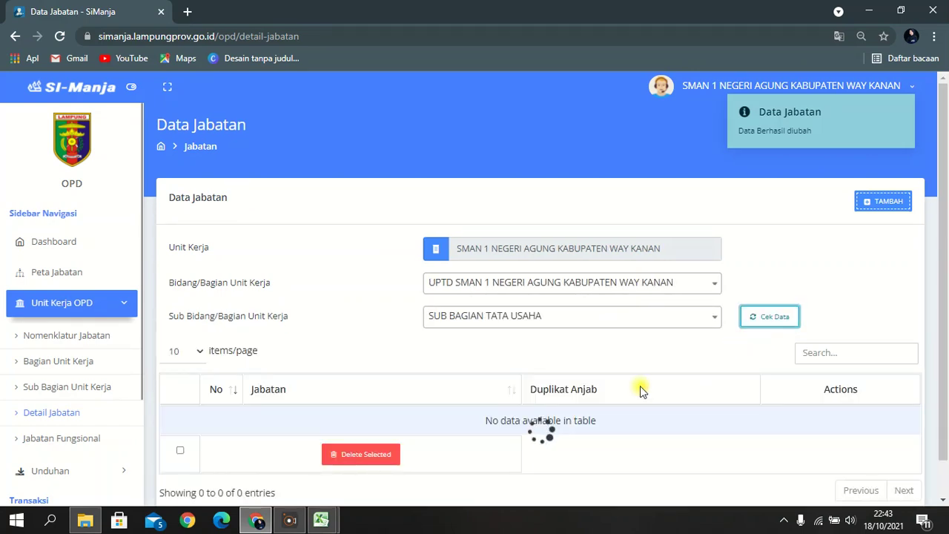
Search Bendahara's duplication sources for 9 and select Bendahara - SMAN 9 BANDAR LAMPUNG.
scroll(576, 366, "down", 1)
left_click(591, 355)
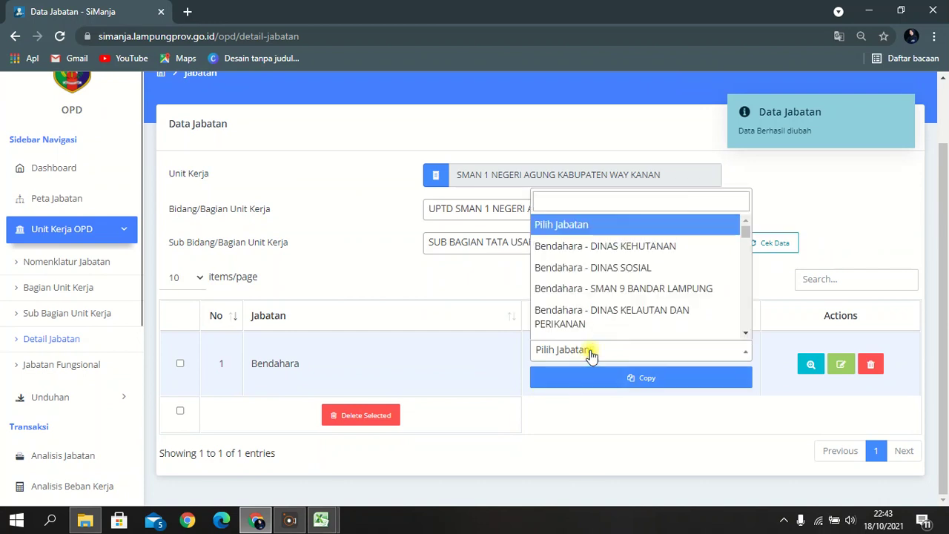
type("9")
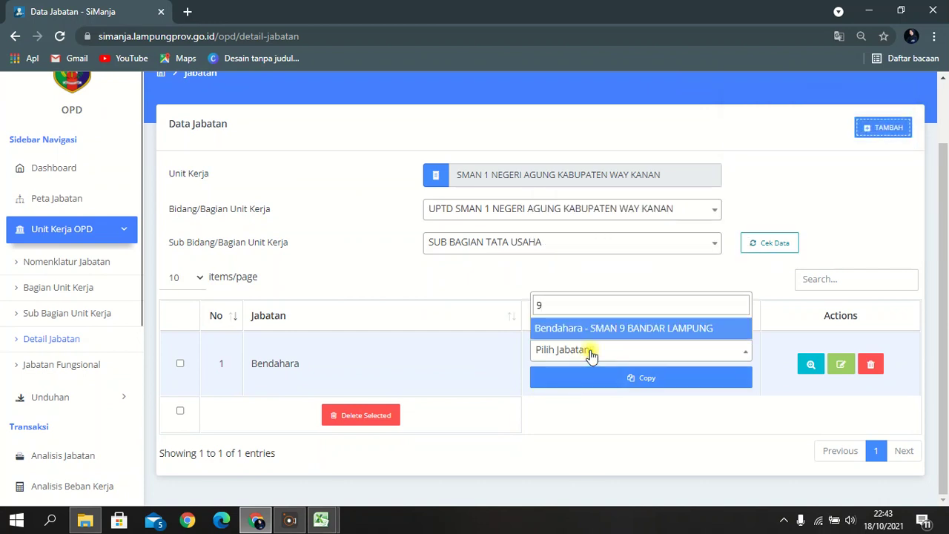
left_click(608, 335)
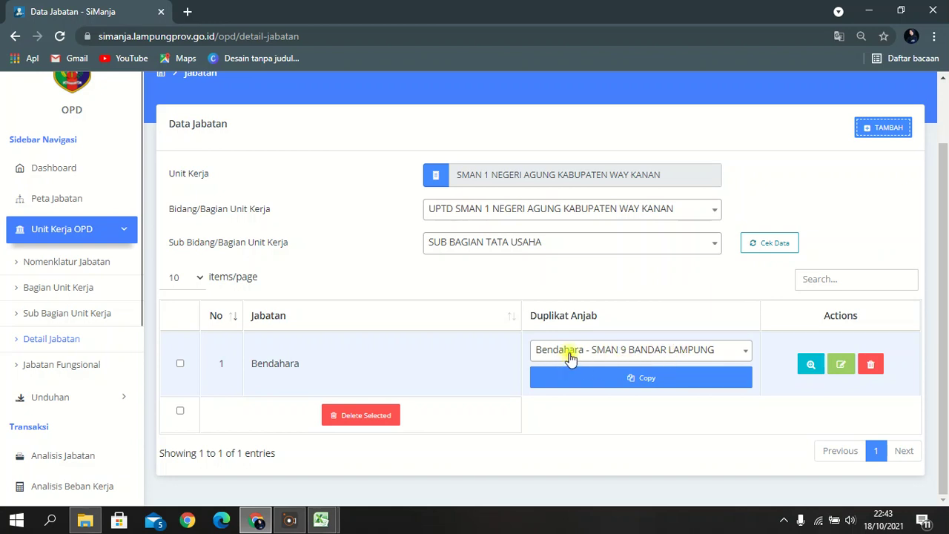
Open the Bendahara position for editing, go back without saving, and redisplay the positions of SUB BAGIAN TATA USAHA.
left_click(840, 364)
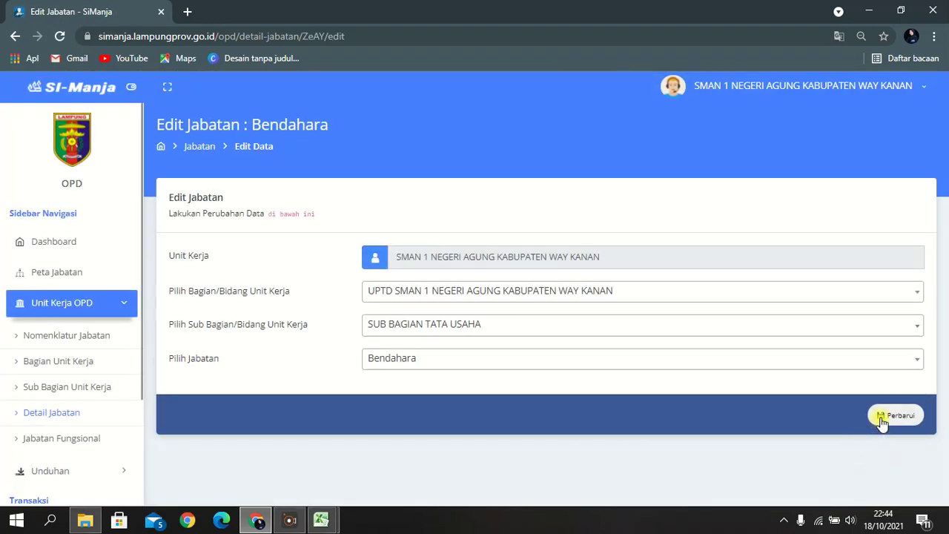
left_click(16, 36)
left_click(555, 276)
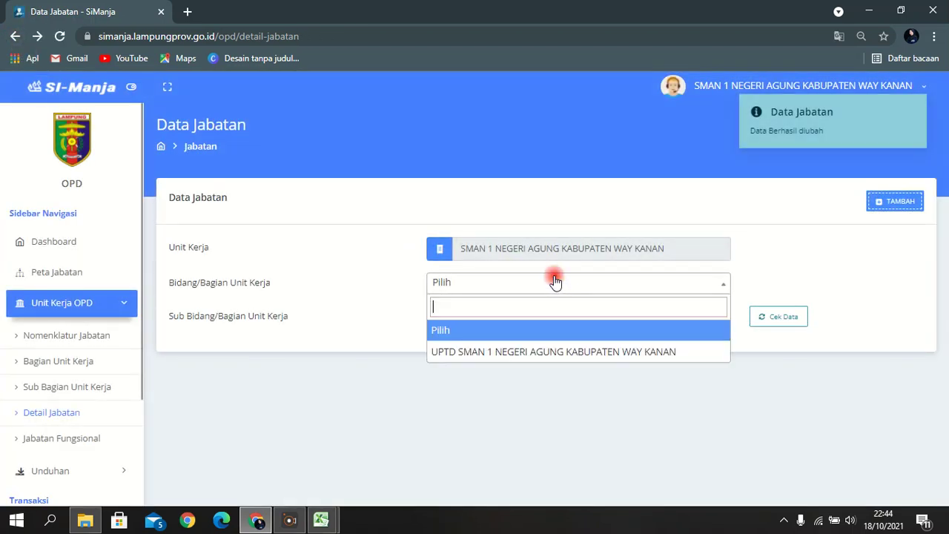
left_click(549, 352)
left_click(544, 317)
left_click(548, 383)
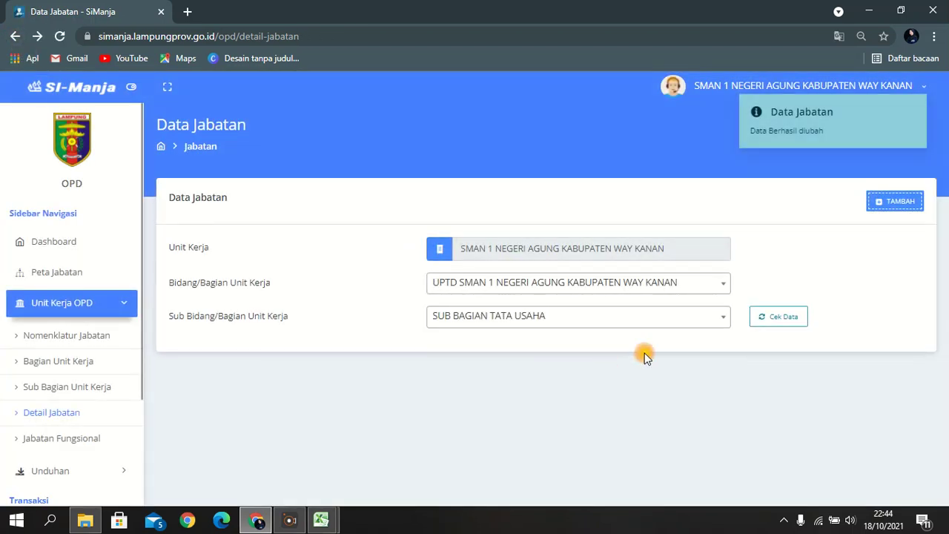
triple_click(794, 315)
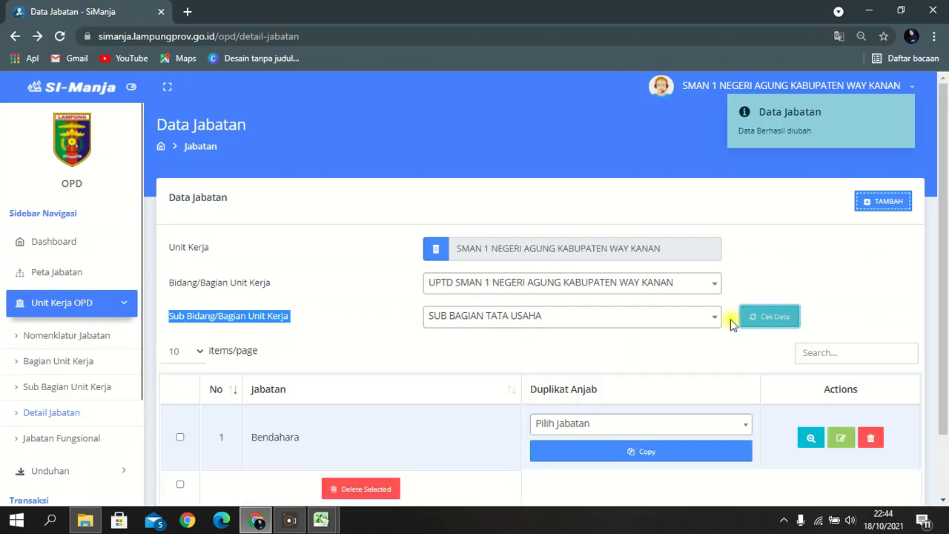
Search the reloaded list of Bendahara duplication sources for 9.
left_click(651, 426)
type("9")
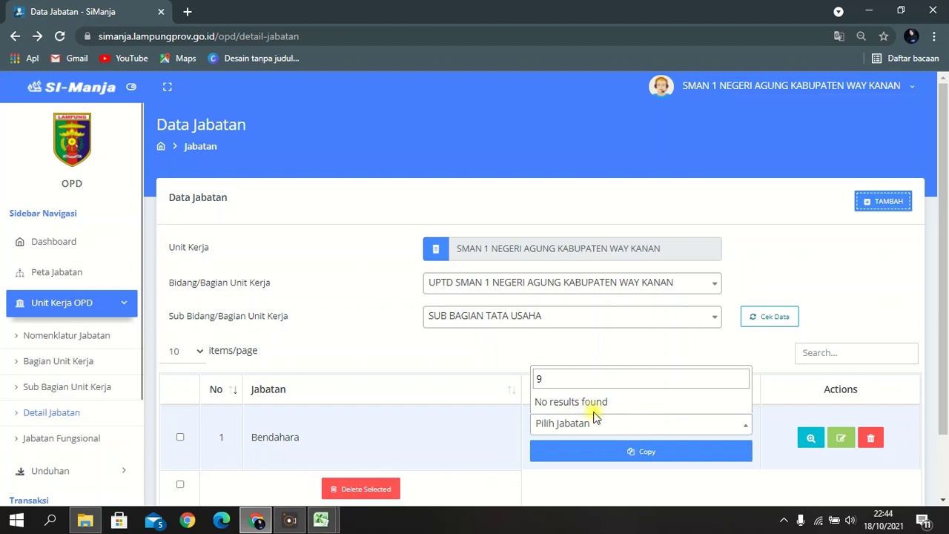
left_click_drag(946, 213, 869, 360)
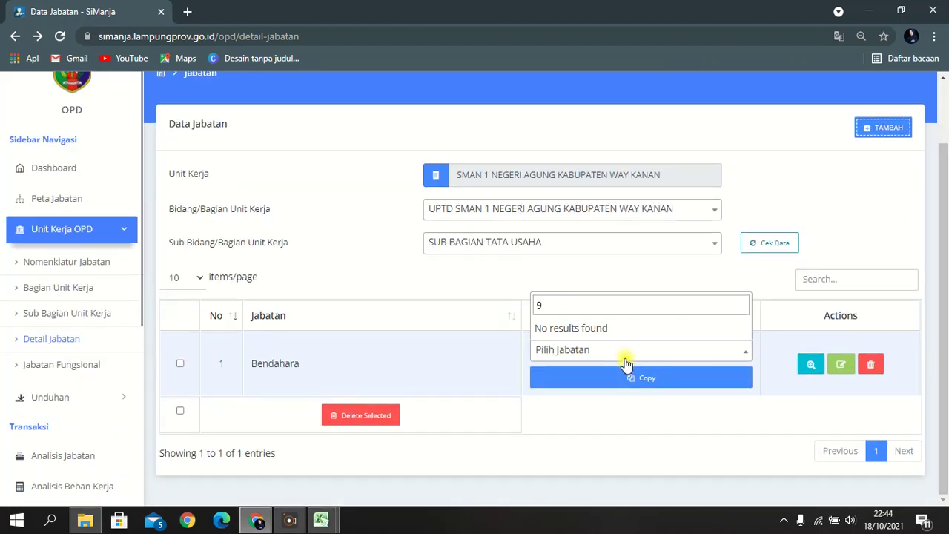
Update the Bendahara position with its existing settings and list the positions of SUB BAGIAN TATA USAHA again.
left_click(841, 364)
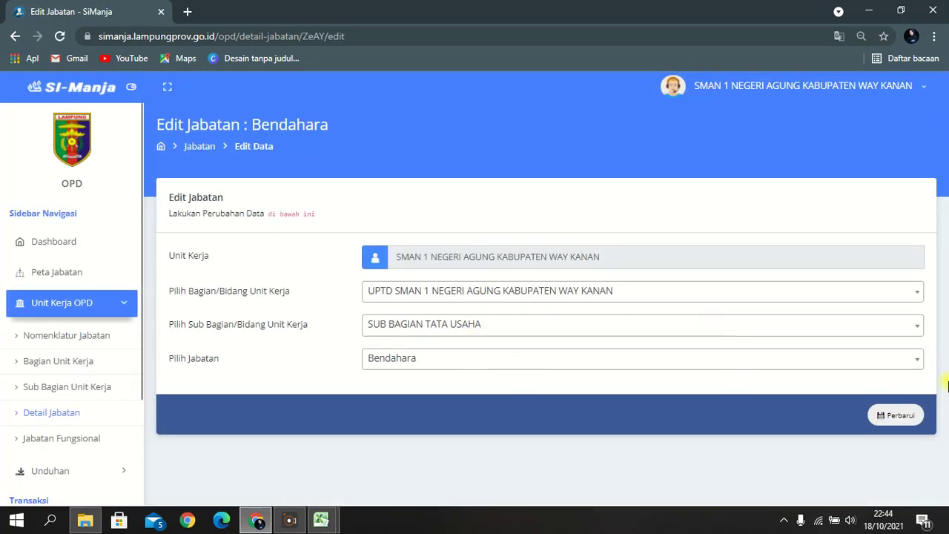
left_click(899, 414)
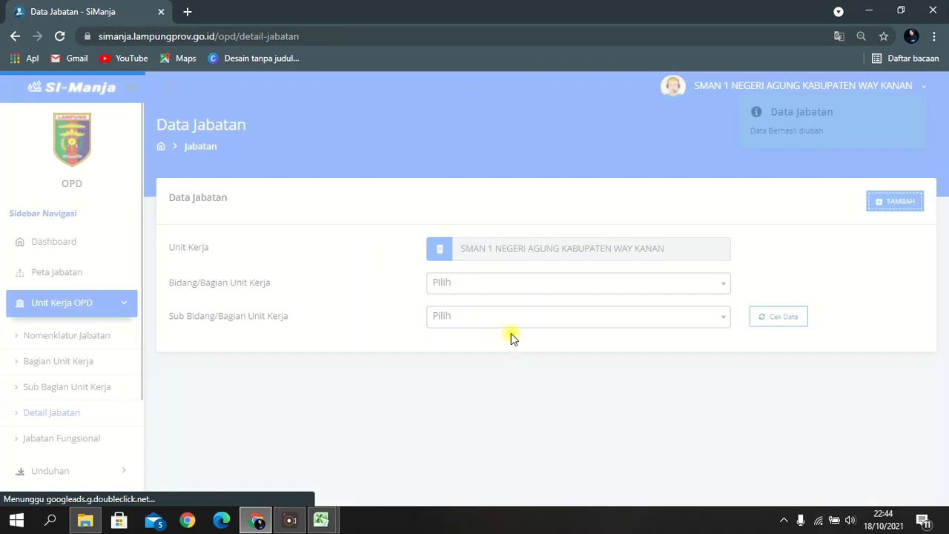
left_click(538, 284)
left_click(545, 351)
left_click(541, 319)
left_click(547, 380)
left_click(791, 325)
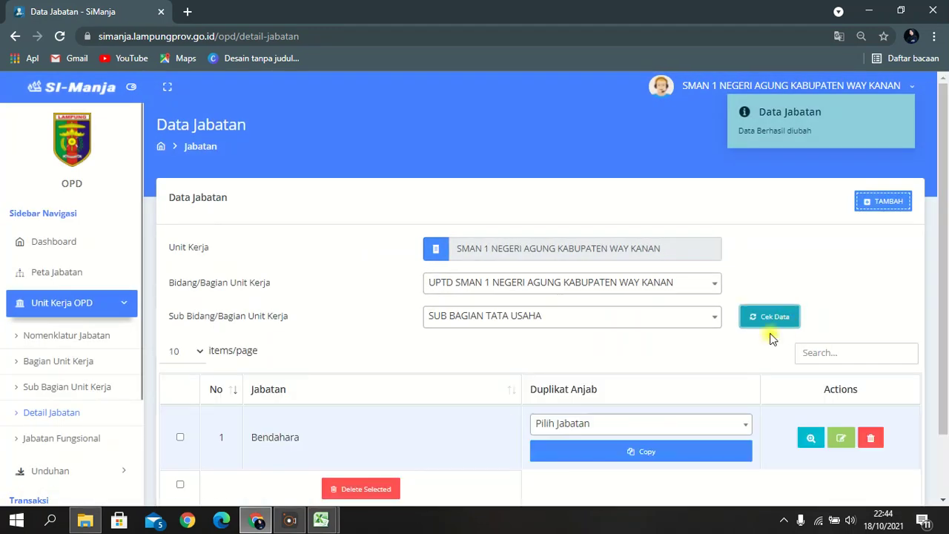
Search Bendahara's duplication sources for 9 and re-save the Bendahara position with the same settings.
left_click(601, 424)
type("9")
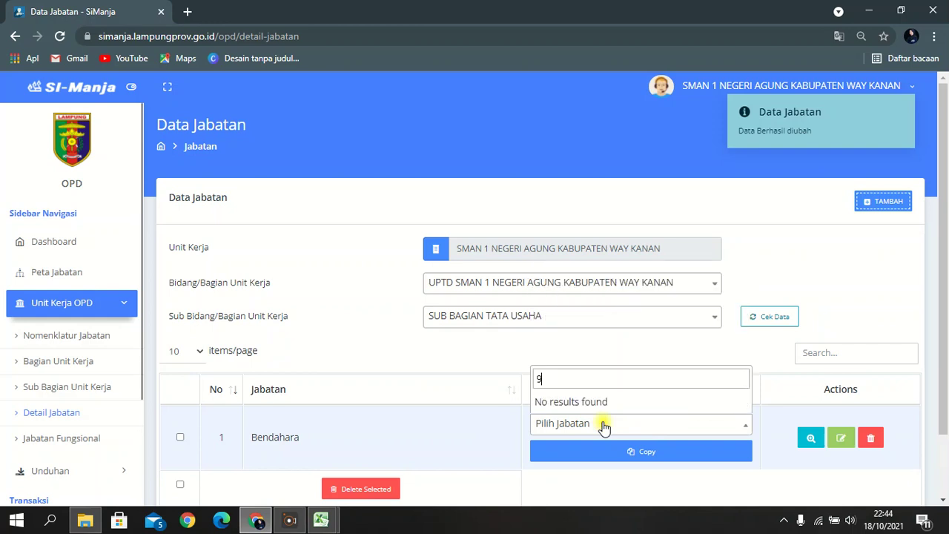
left_click(841, 440)
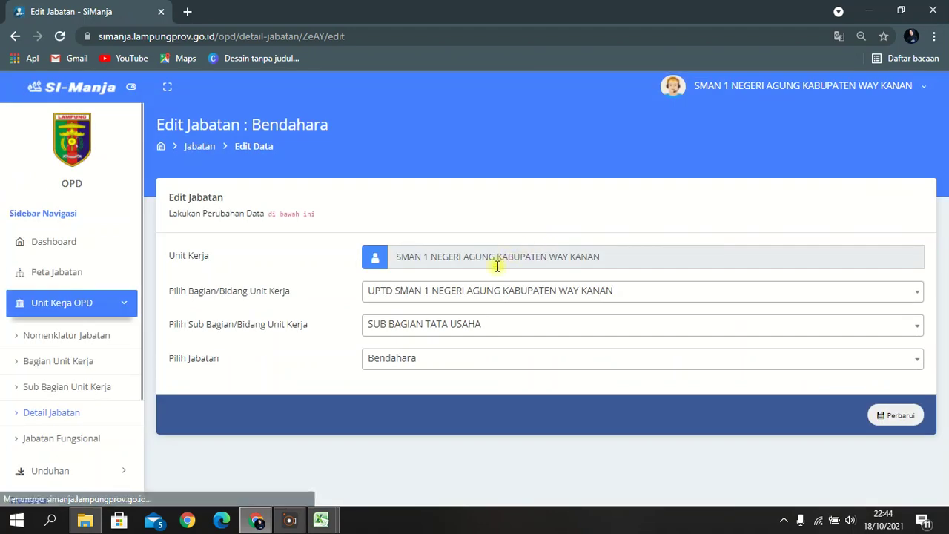
left_click(895, 417)
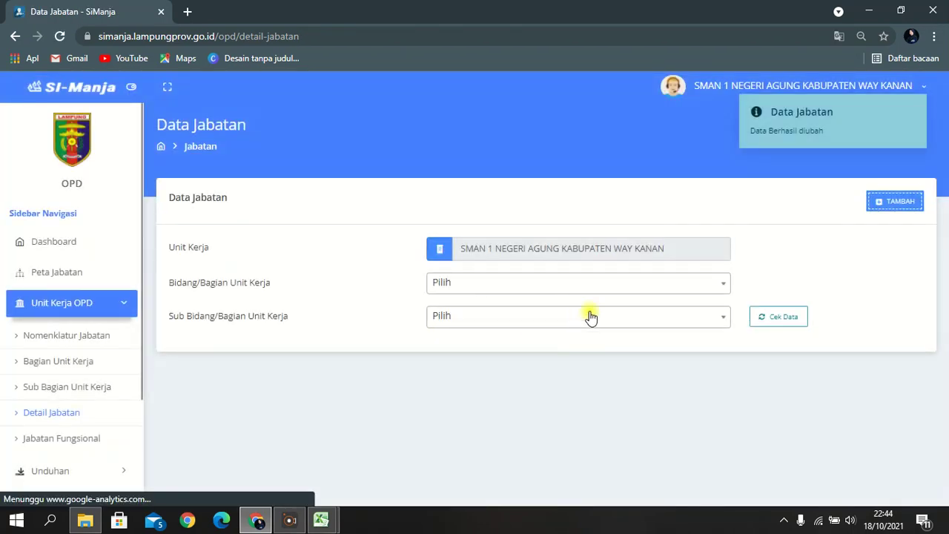
Display the positions of UPTD SMAN 1 NEGERI AGUNG KABUPATEN WAY KANAN, sub-section SUB BAGIAN TATA USAHA.
left_click(598, 359)
left_click(598, 318)
left_click(602, 383)
left_click(779, 317)
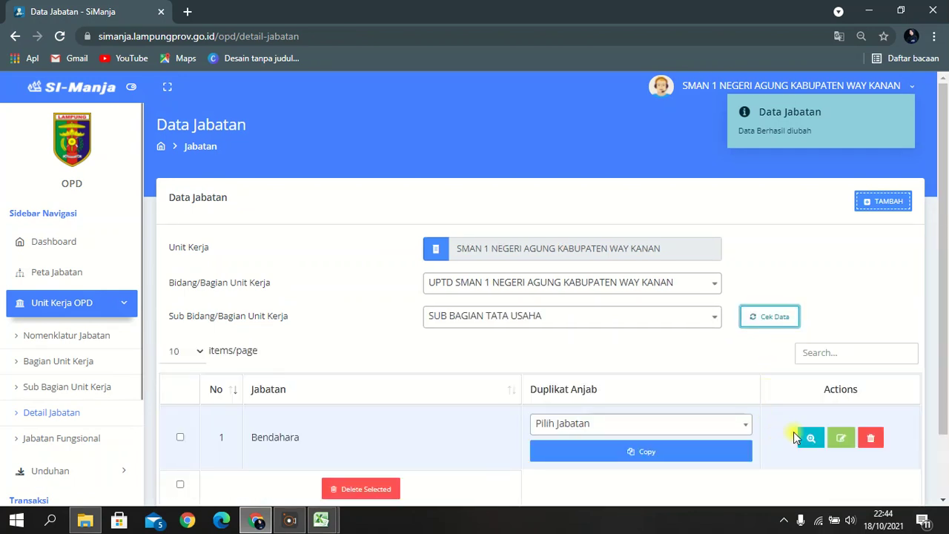
Check Bendahara's duplication sources for 9 and delete the Bendahara position from SUB BAGIAN TATA USAHA.
left_click(656, 433)
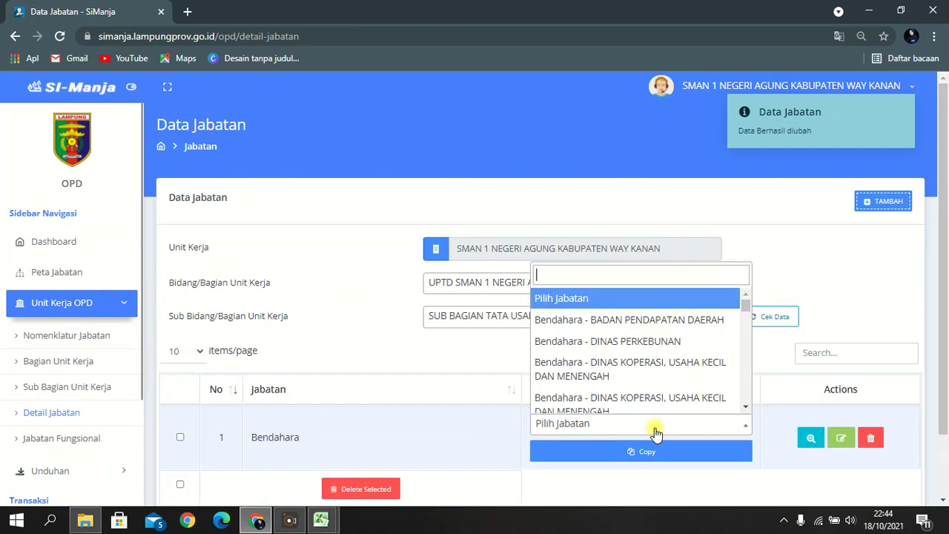
type("9")
key("BackSpace")
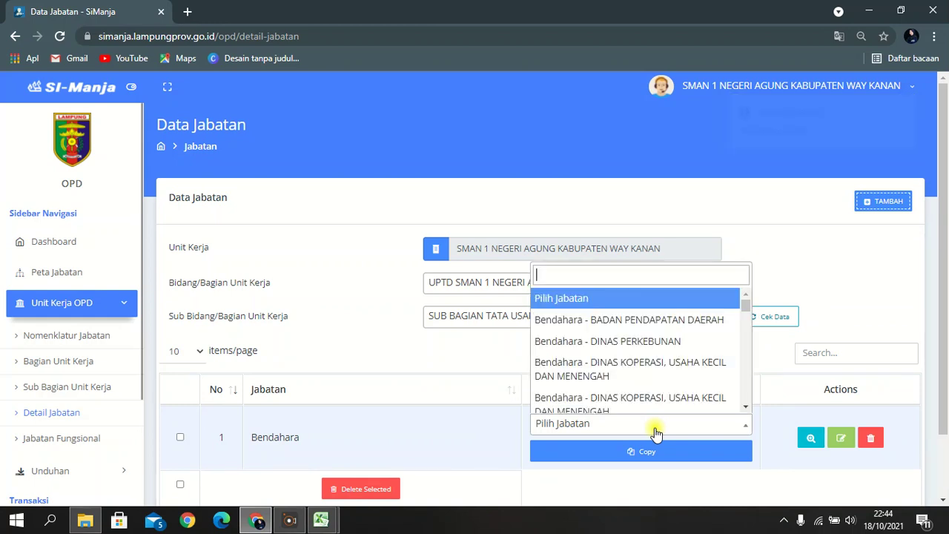
left_click(870, 436)
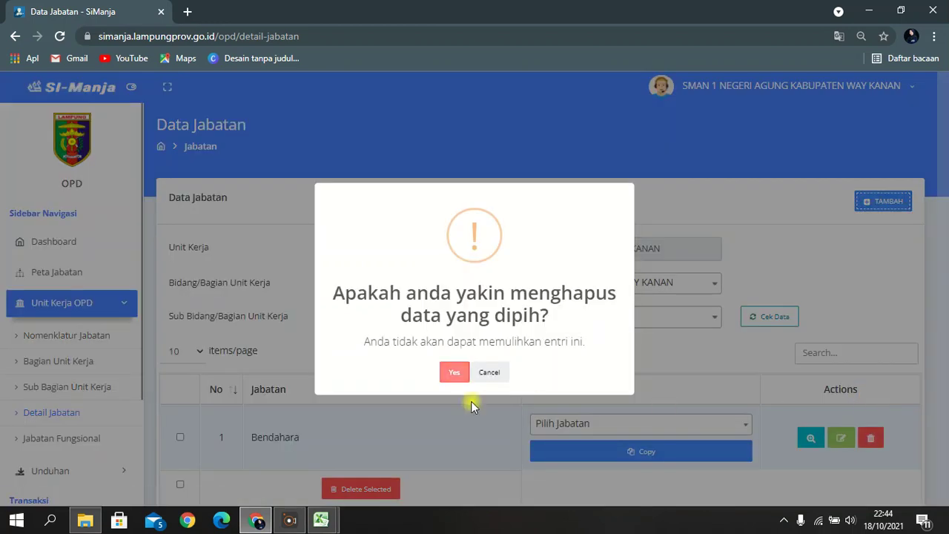
left_click(451, 373)
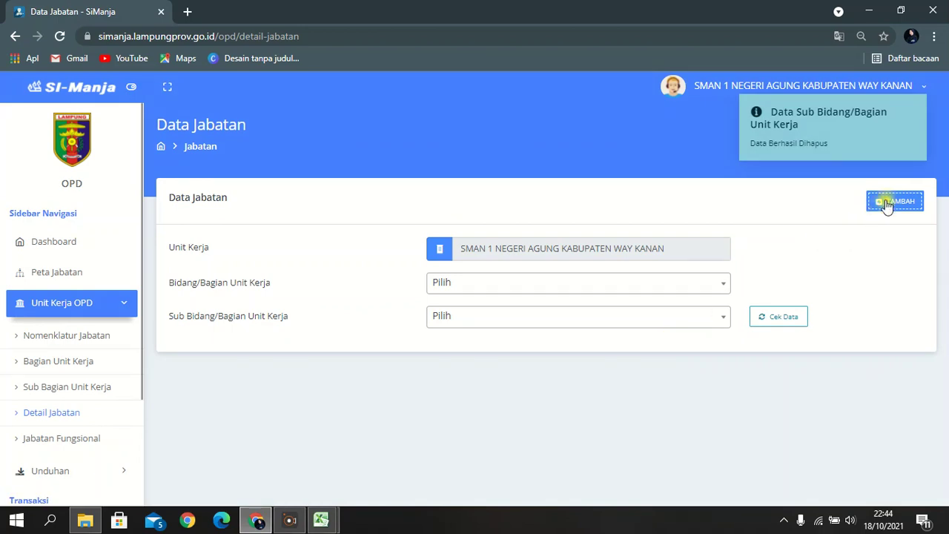
Start a new position entry for UPTD SMAN 1 NEGERI AGUNG KABUPATEN WAY KANAN, sub-section SUB BAGIAN TATA USAHA.
left_click(889, 202)
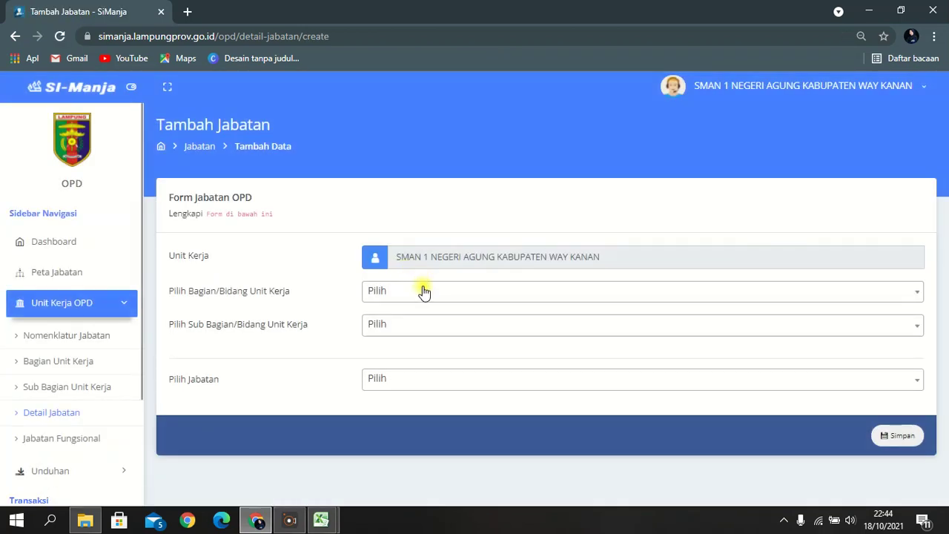
left_click(424, 291)
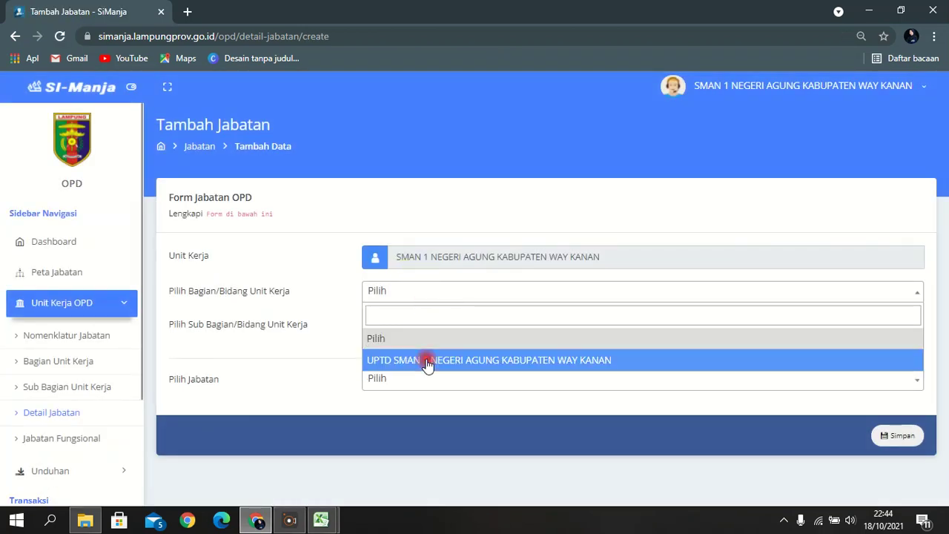
left_click(425, 362)
left_click(437, 326)
left_click(441, 393)
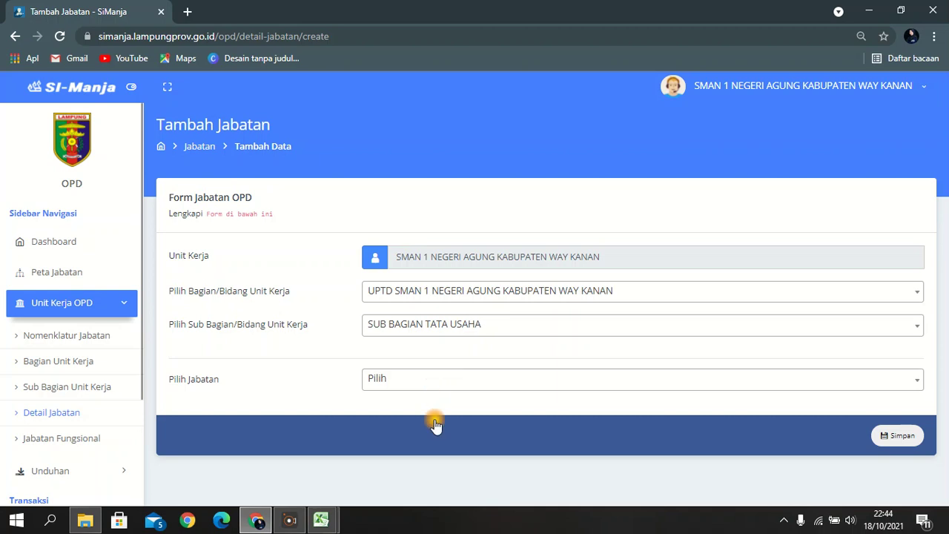
Select Bendahara as the position for SUB BAGIAN TATA USAHA and save the new entry.
left_click(437, 379)
type("benh")
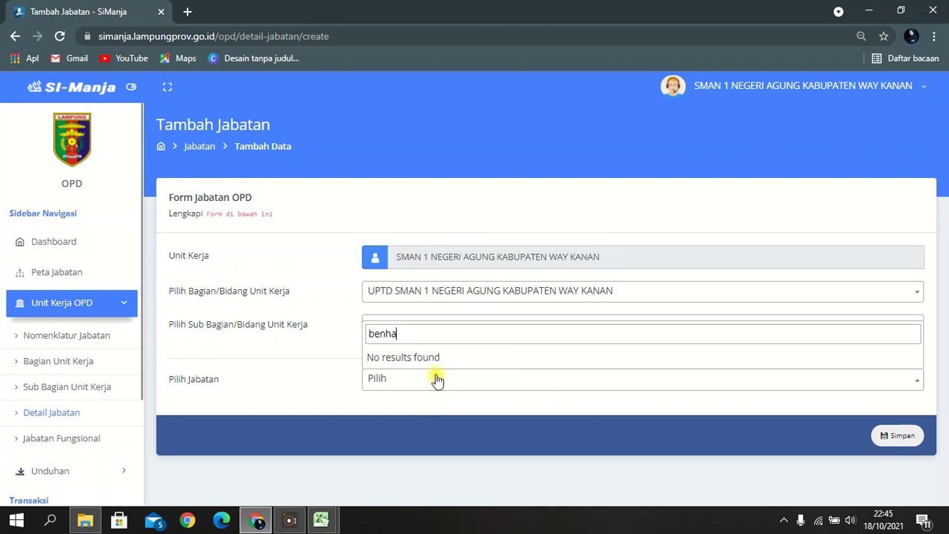
key("BackSpace")
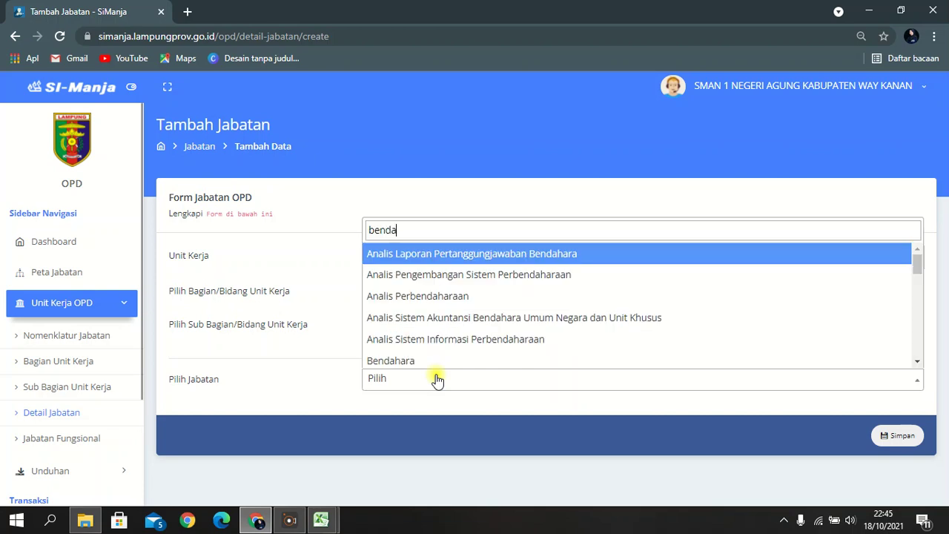
left_click(421, 360)
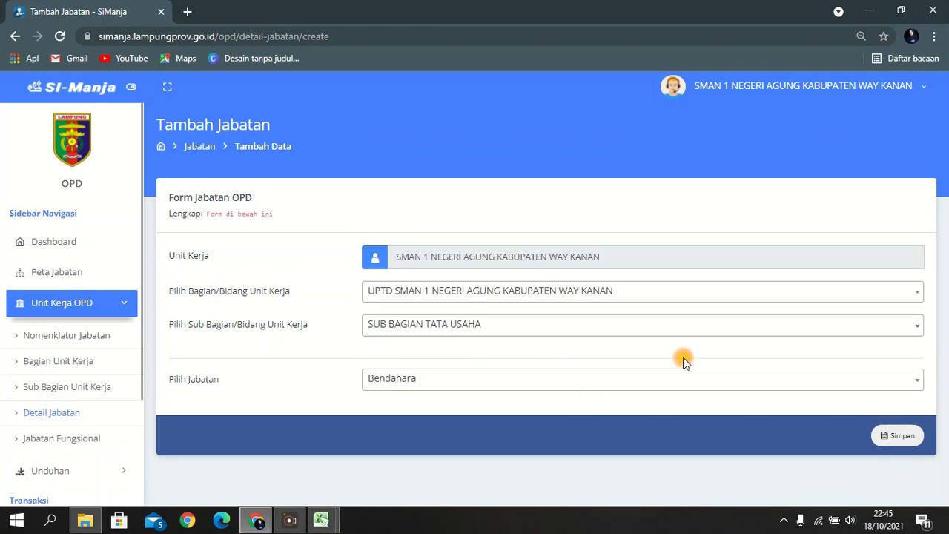
left_click(902, 442)
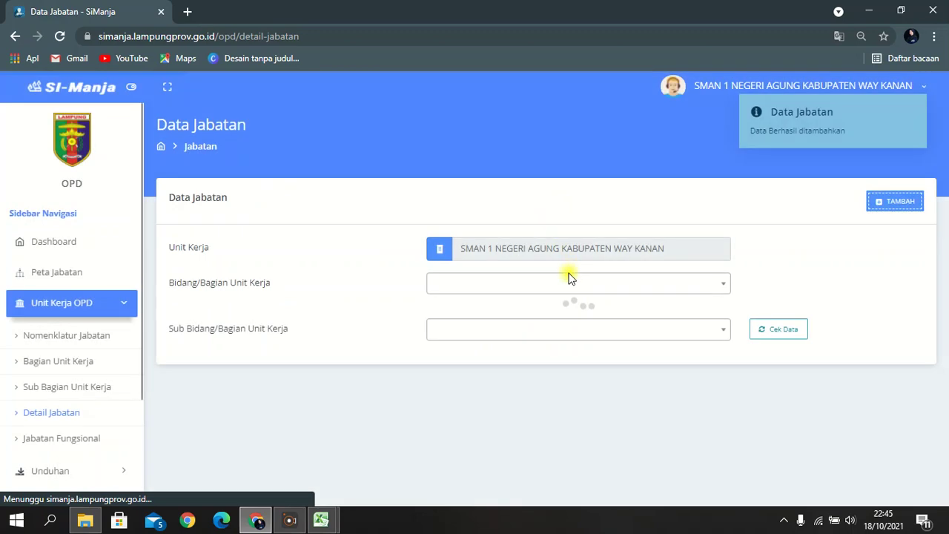
Display the positions of UPTD SMAN 1 NEGERI AGUNG KABUPATEN WAY KANAN, sub-section SUB BAGIAN TATA USAHA.
left_click(556, 288)
left_click(535, 352)
left_click(523, 318)
left_click(525, 385)
left_click(785, 325)
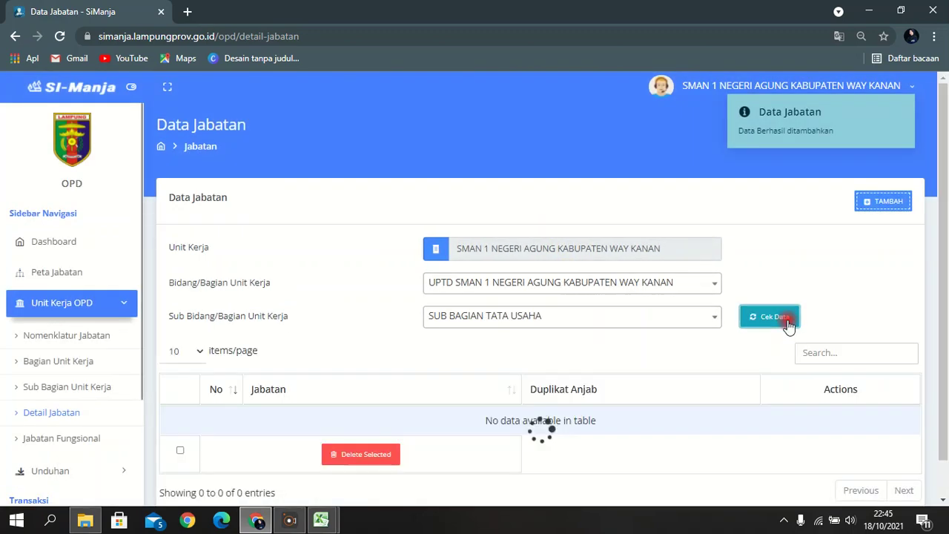
Search Bendahara's duplication sources for 9 and SMA, and re-save the Bendahara position with the same settings.
left_click(635, 427)
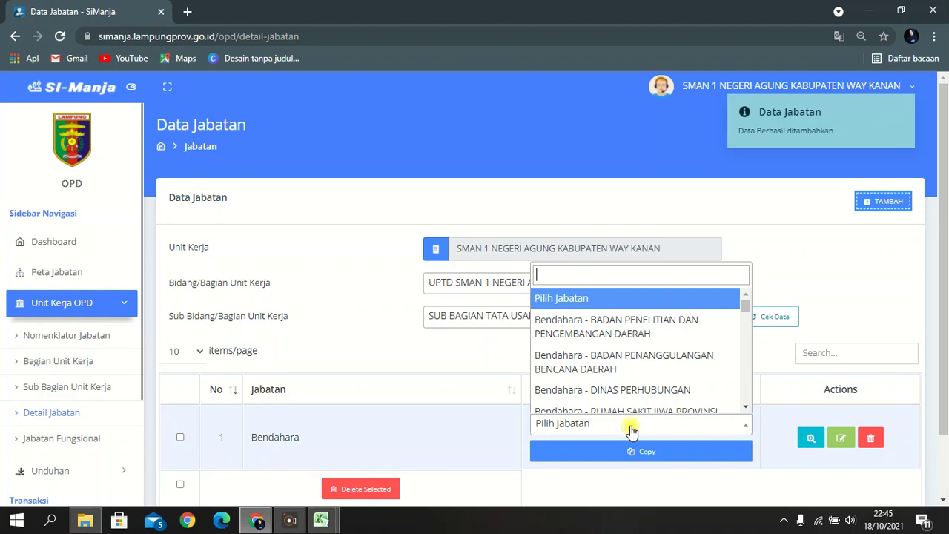
type("9")
key("BackSpace")
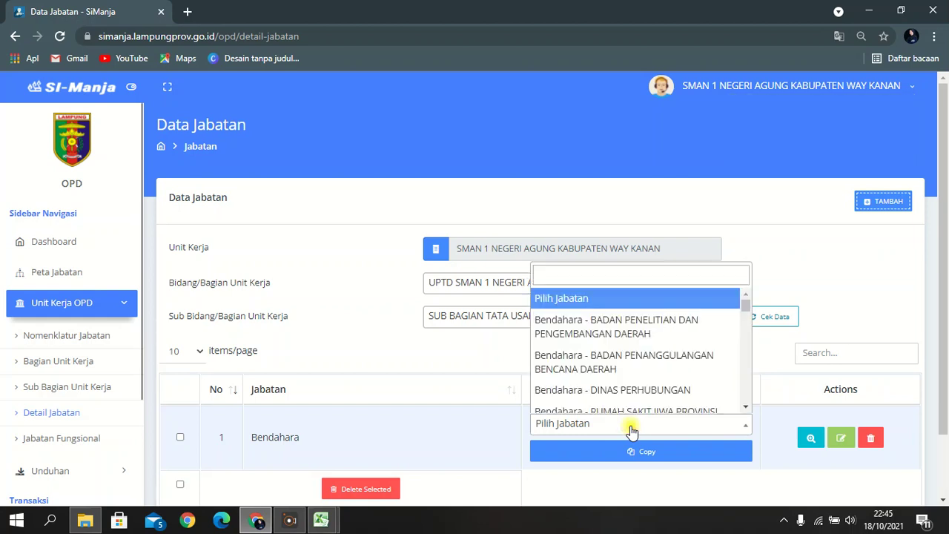
type("SM")
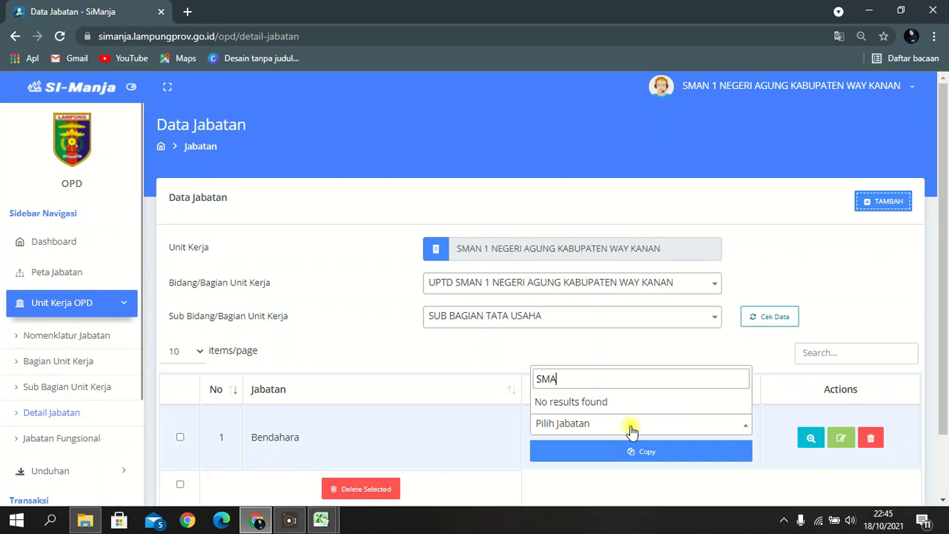
type("A")
key("BackSpace")
key("BackSpace")
key("BackSpace")
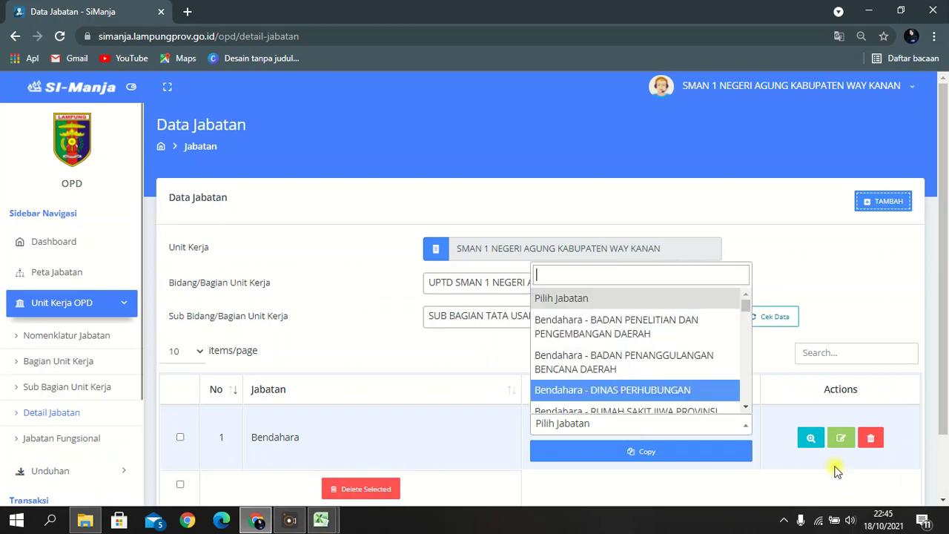
left_click(841, 438)
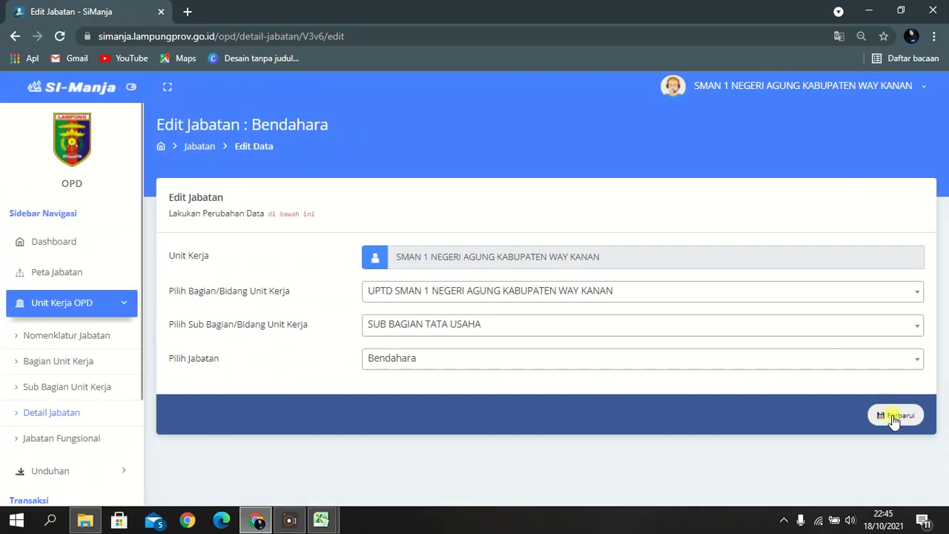
left_click(895, 419)
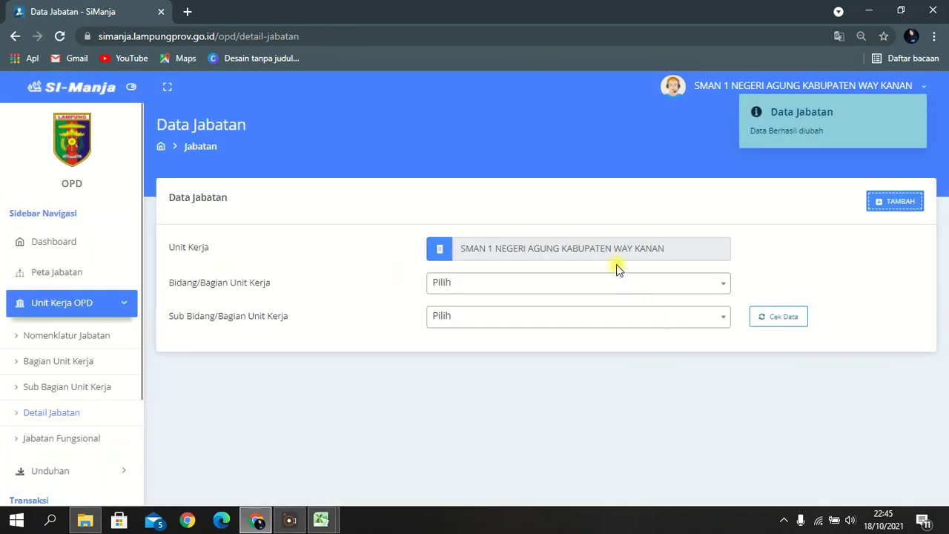
Reload the position list for UPTD SMAN 1 NEGERI AGUNG KABUPATEN WAY KANAN, sub-section SUB BAGIAN TATA USAHA.
left_click(617, 287)
left_click(615, 350)
left_click(613, 324)
left_click(589, 385)
left_click(782, 319)
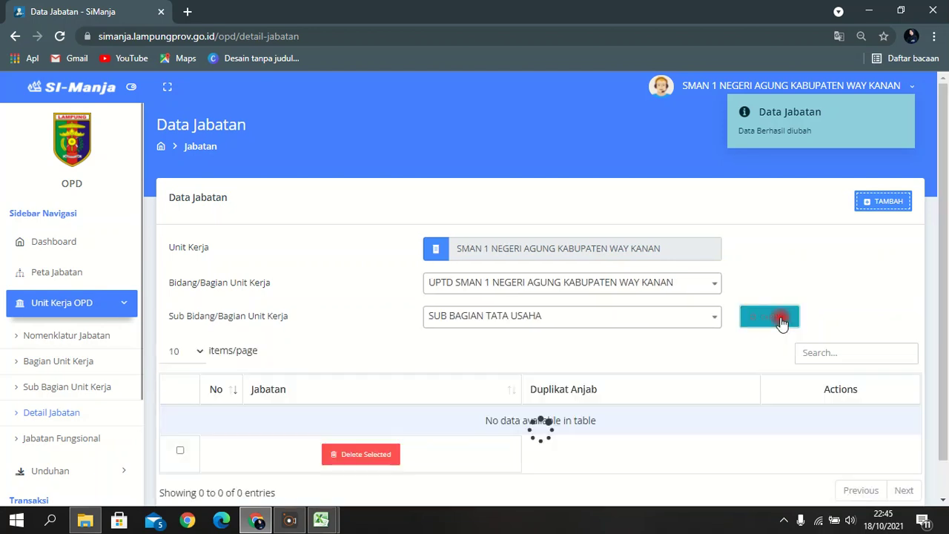
Duplicate the job analysis "Bendahara - SMAN 9 BANDAR LAMPUNG" into the Bendahara position and confirm the duplication.
left_click(713, 426)
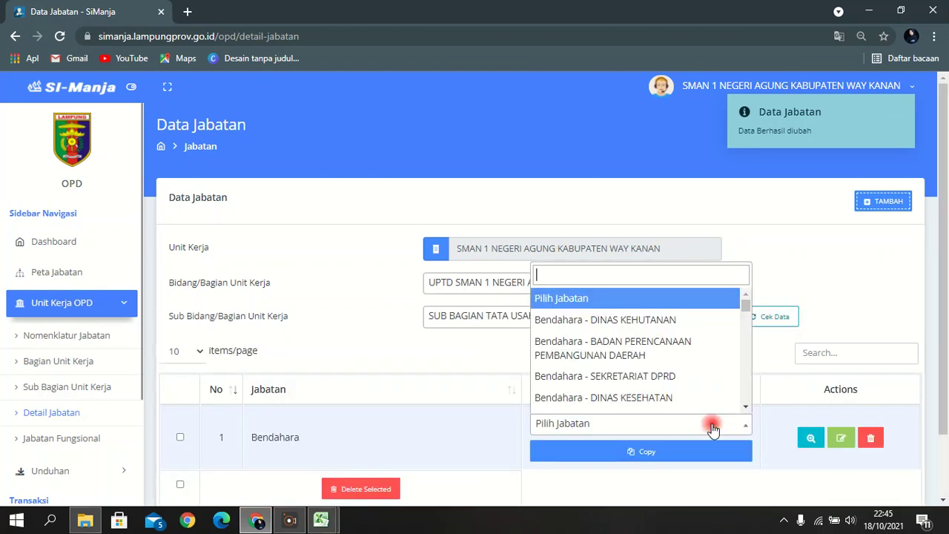
type("9")
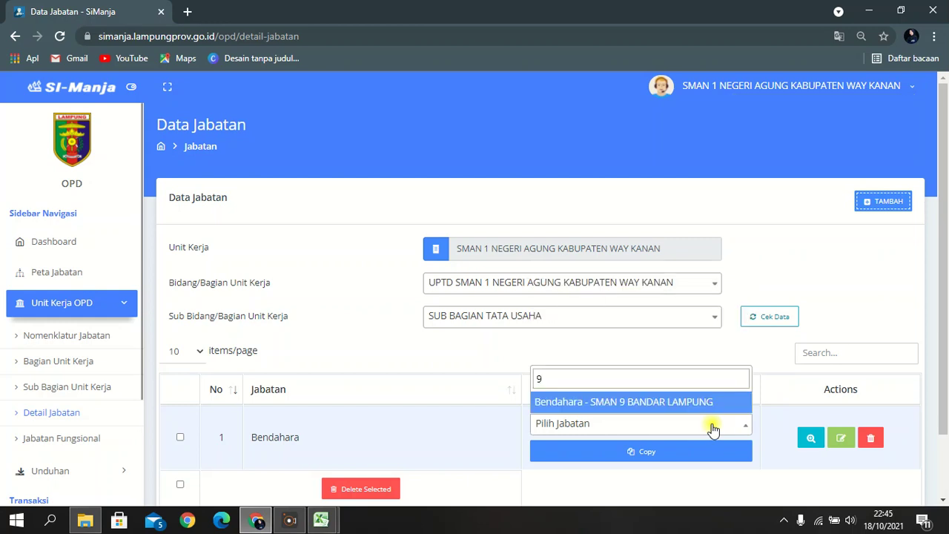
left_click(698, 405)
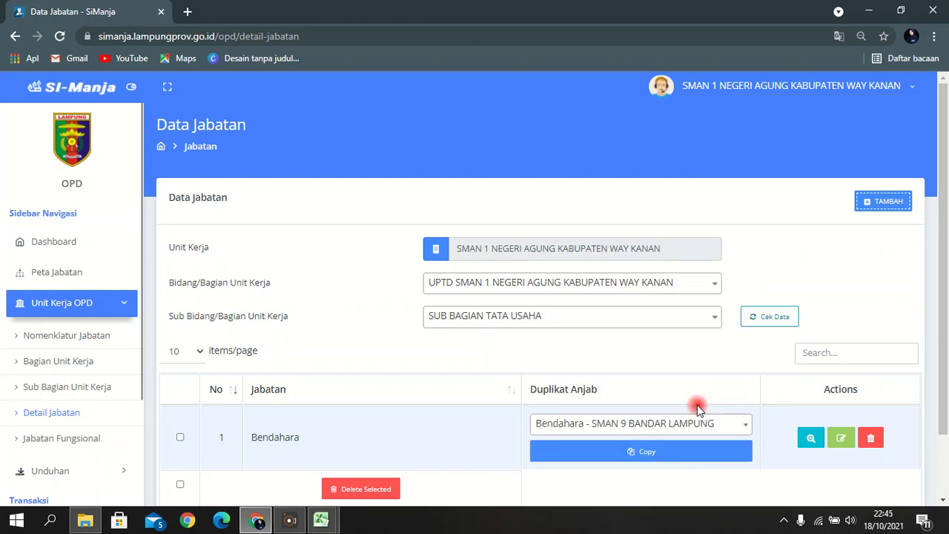
scroll(659, 456, "down", 1)
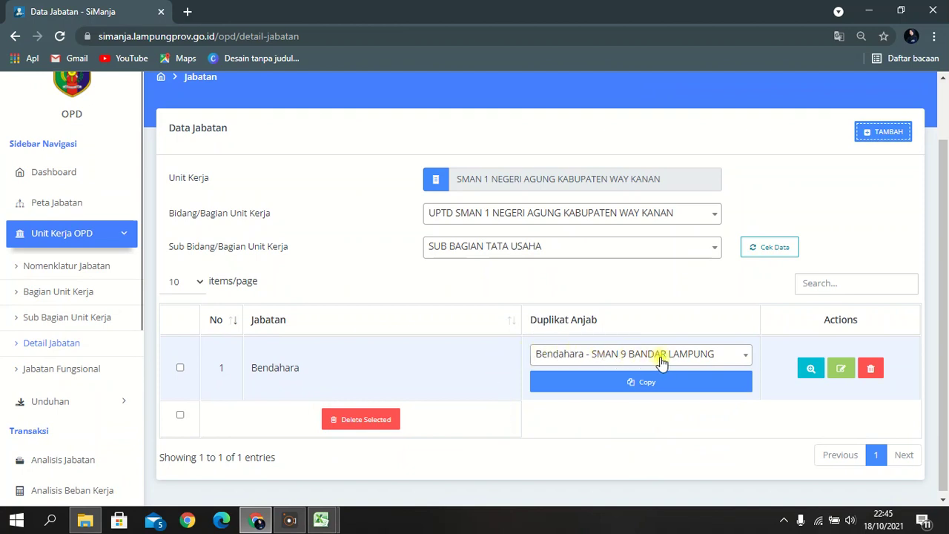
left_click(657, 387)
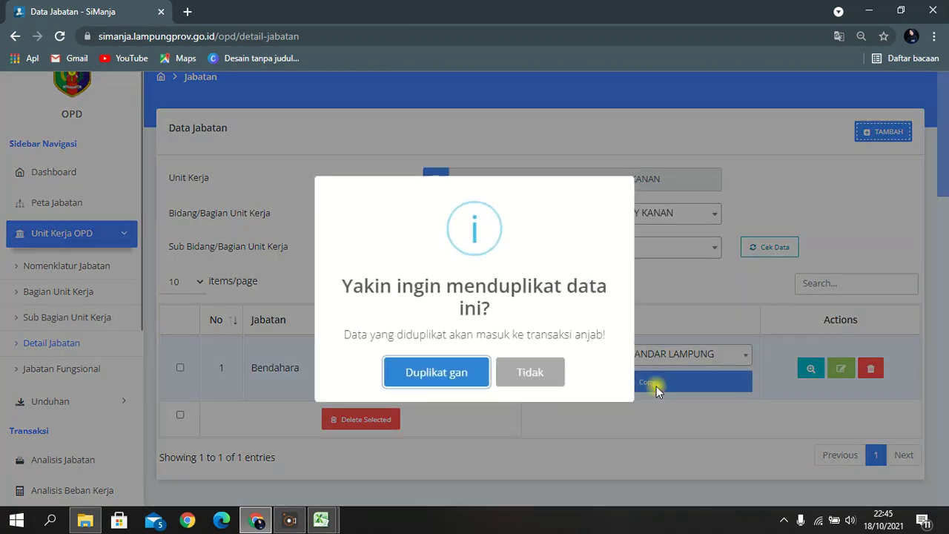
left_click(451, 373)
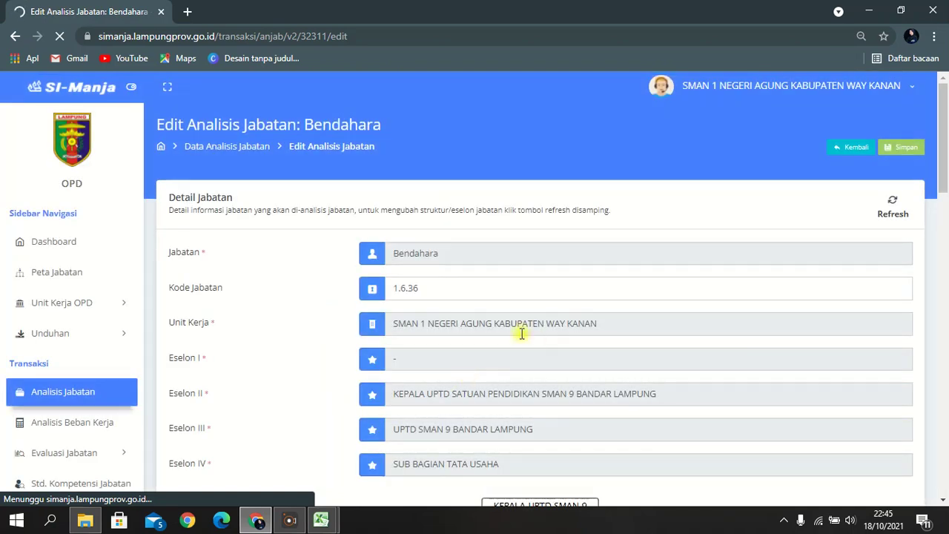
Refresh the structure and echelon details of the duplicated Bendahara analysis and review its organisation chart and job summary.
left_click(894, 203)
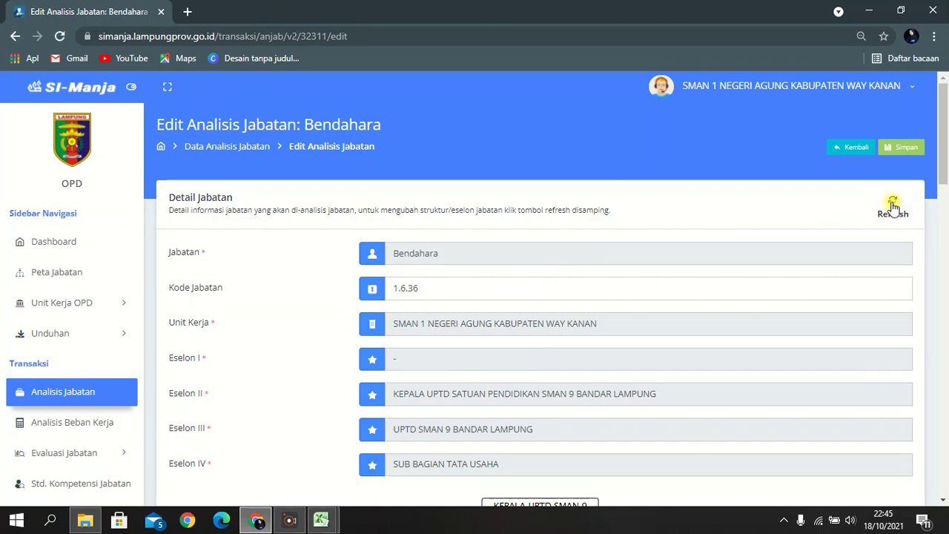
left_click(894, 209)
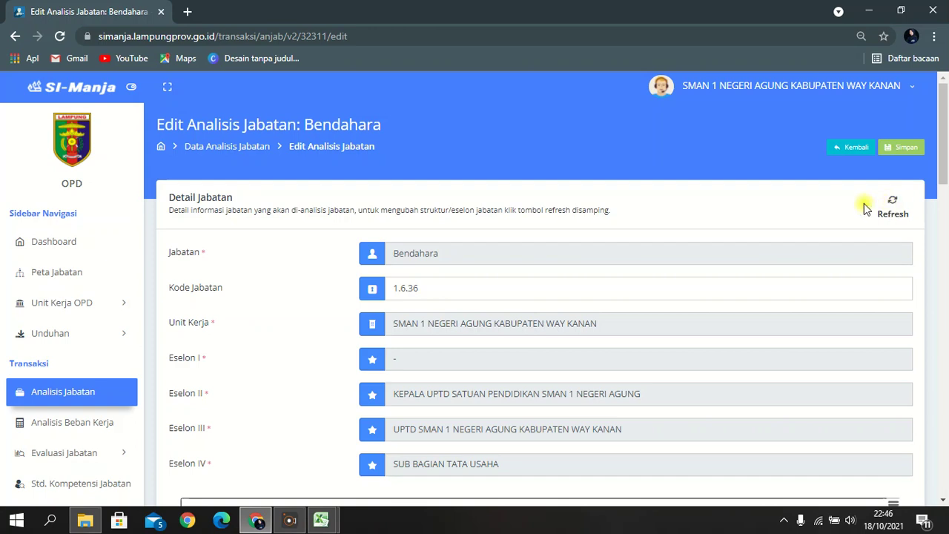
scroll(608, 360, "down", 1)
scroll(608, 360, "down", 5)
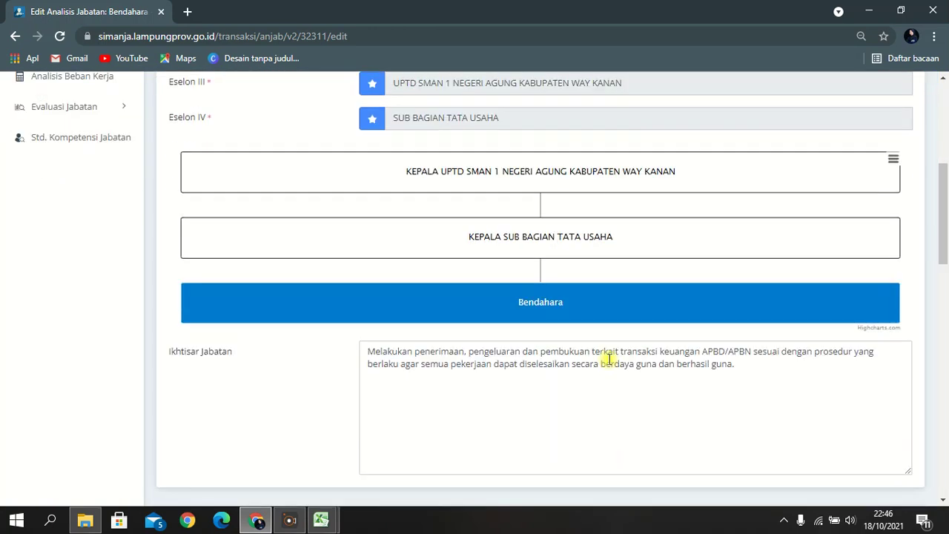
scroll(458, 342, "down", 4)
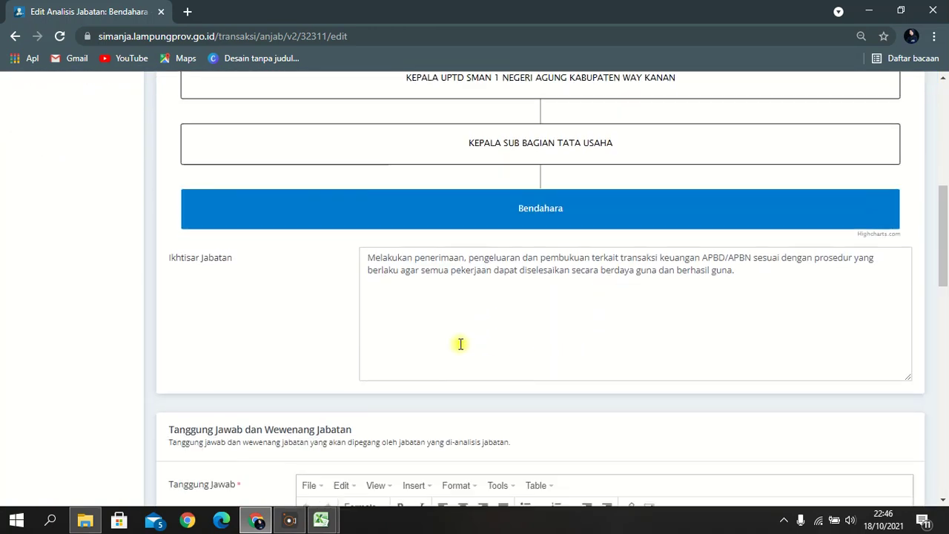
scroll(463, 343, "up", 2)
scroll(475, 343, "up", 8)
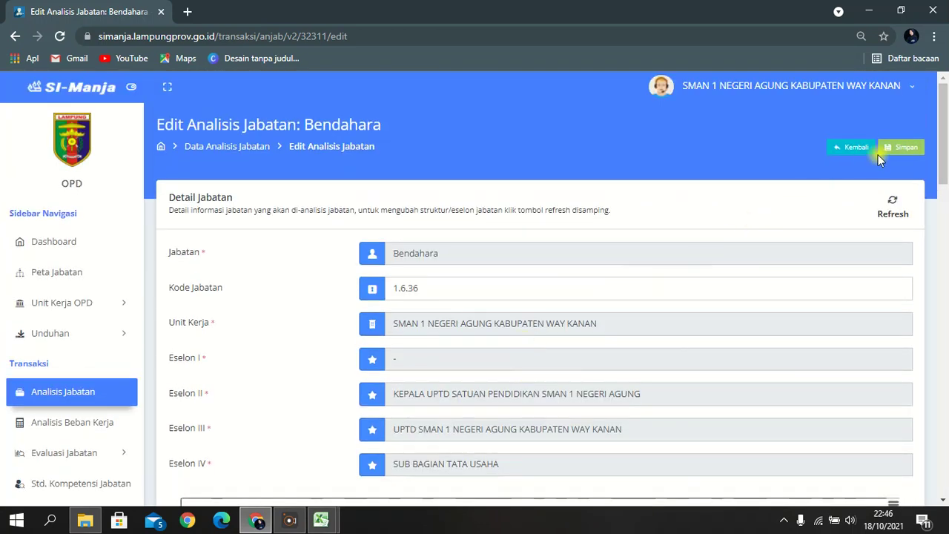
Save and confirm the Bendahara job analysis, and review its completeness on the analysis card.
left_click(910, 148)
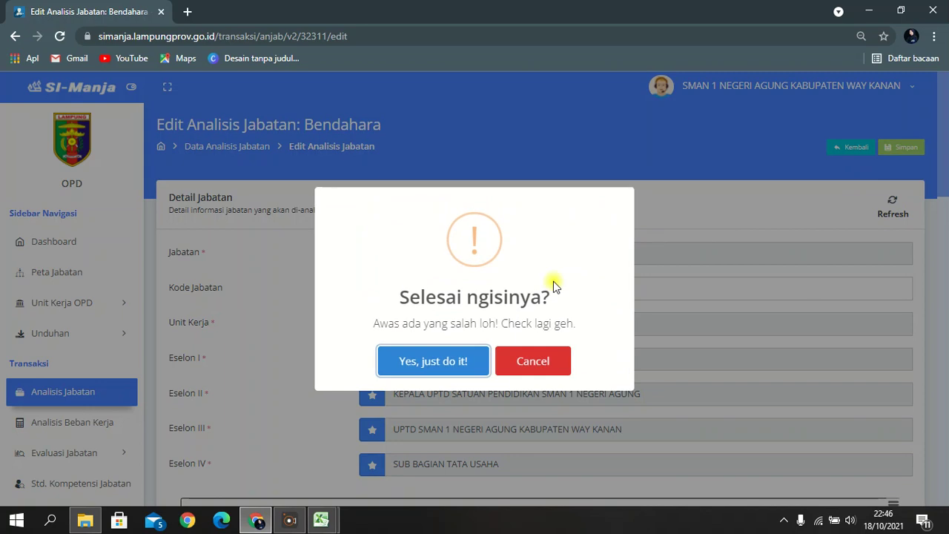
left_click(471, 363)
left_click(473, 362)
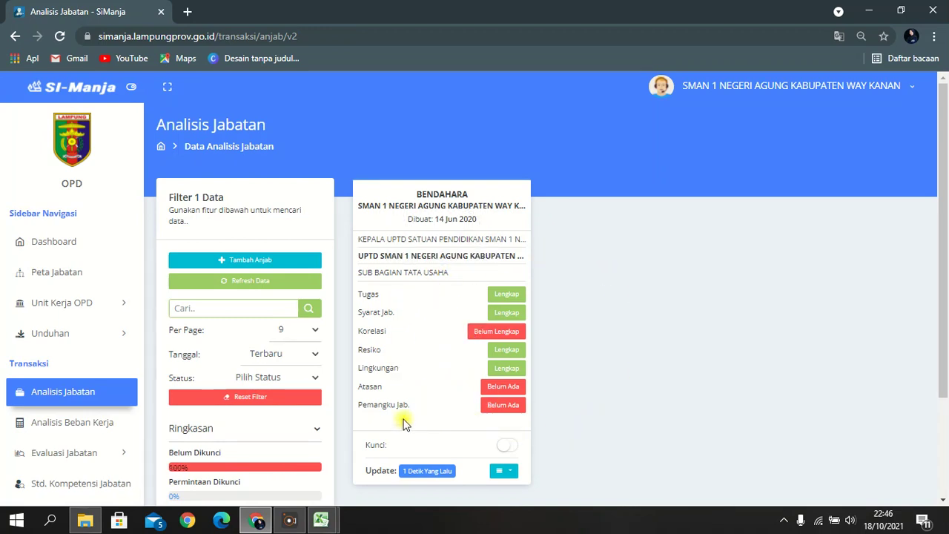
scroll(404, 416, "down", 2)
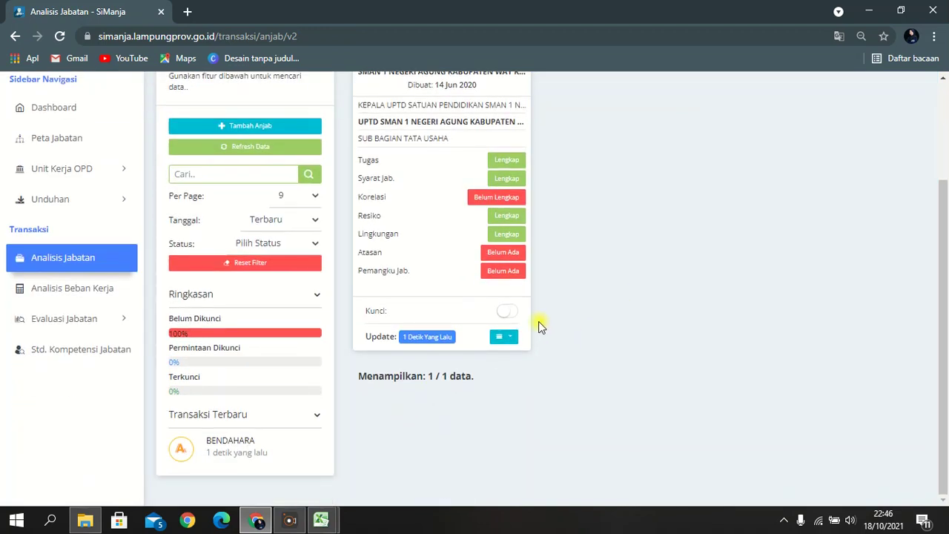
scroll(523, 282, "up", 2)
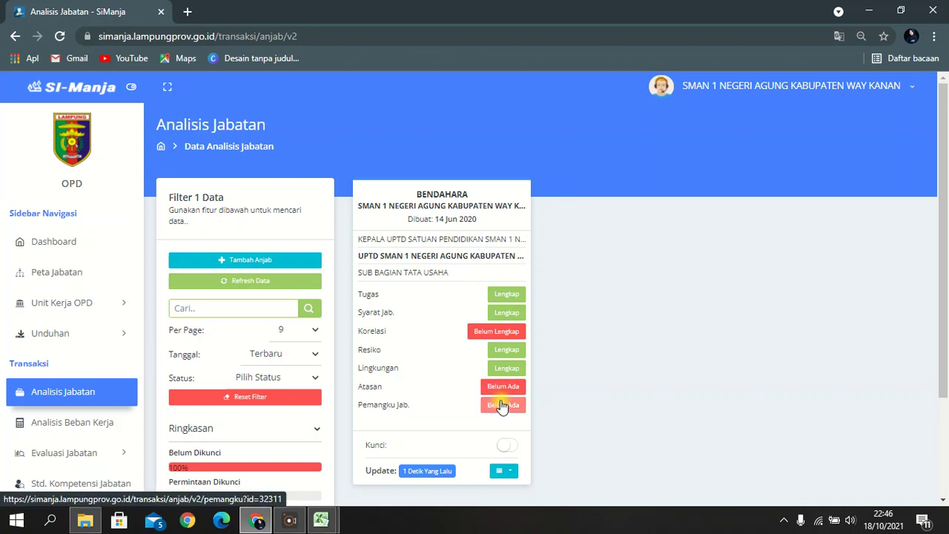
Open the position holders (Pemangku Jabatan) of the Bendahara analysis and add a form for 1 holder.
left_click(502, 405)
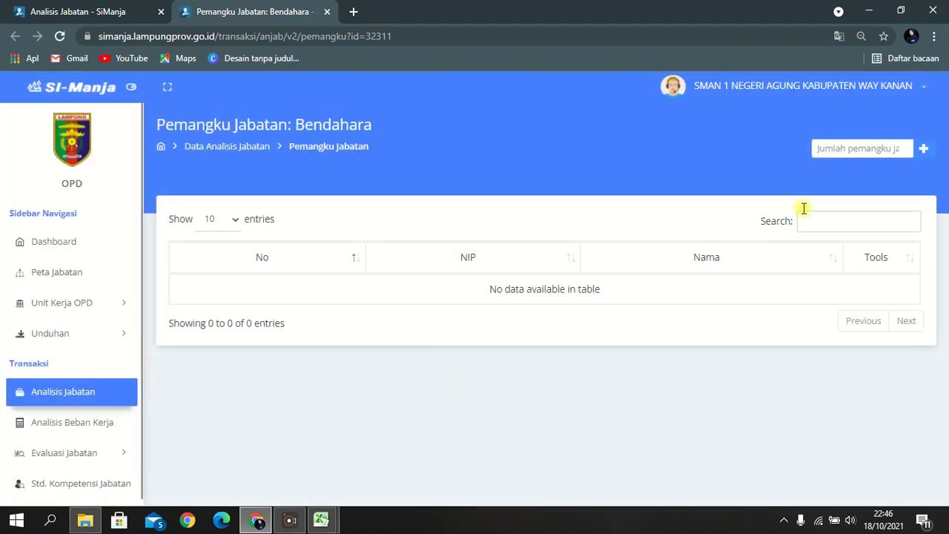
left_click(835, 147)
type("1")
left_click(922, 149)
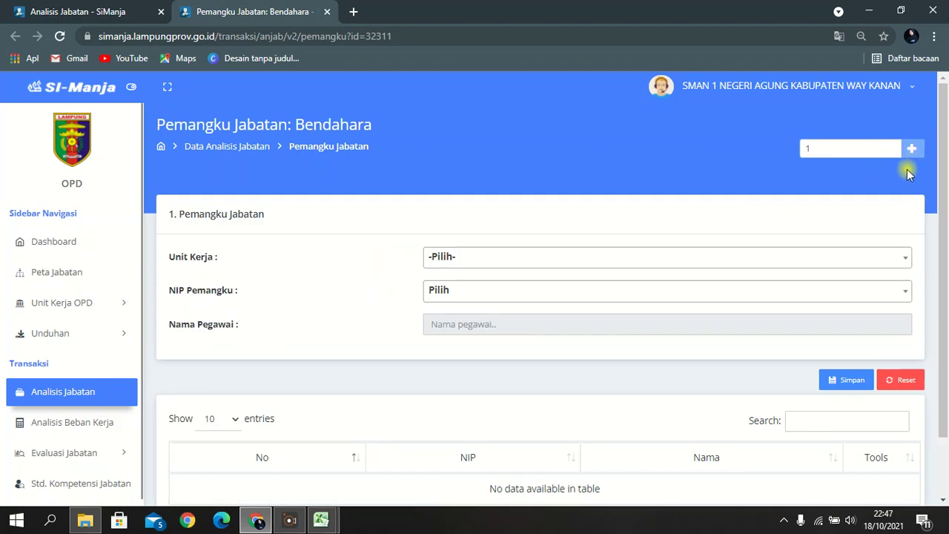
Set the holder's work unit to SMAN 1 NEGERI AGUNG KABUPATEN WAY KANAN and choose the first listed employee's NIP.
left_click(699, 254)
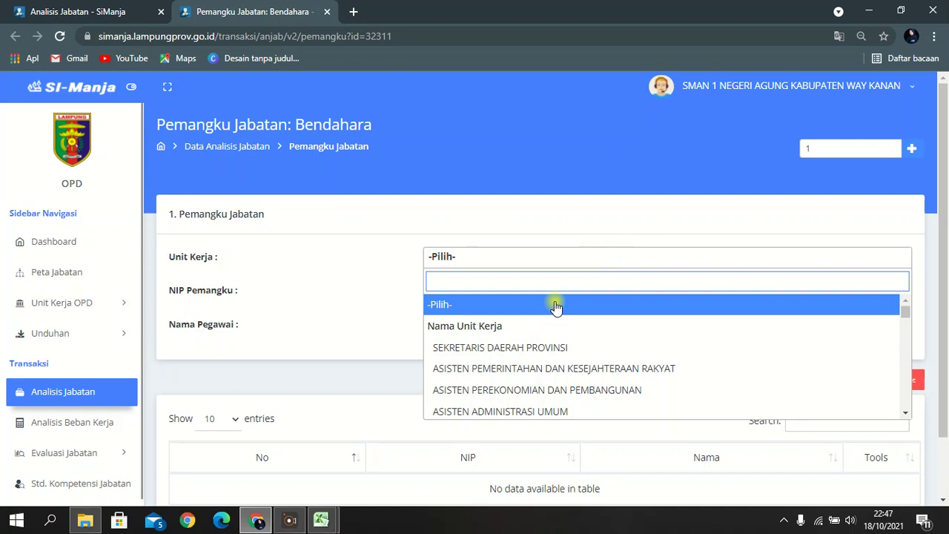
type("1")
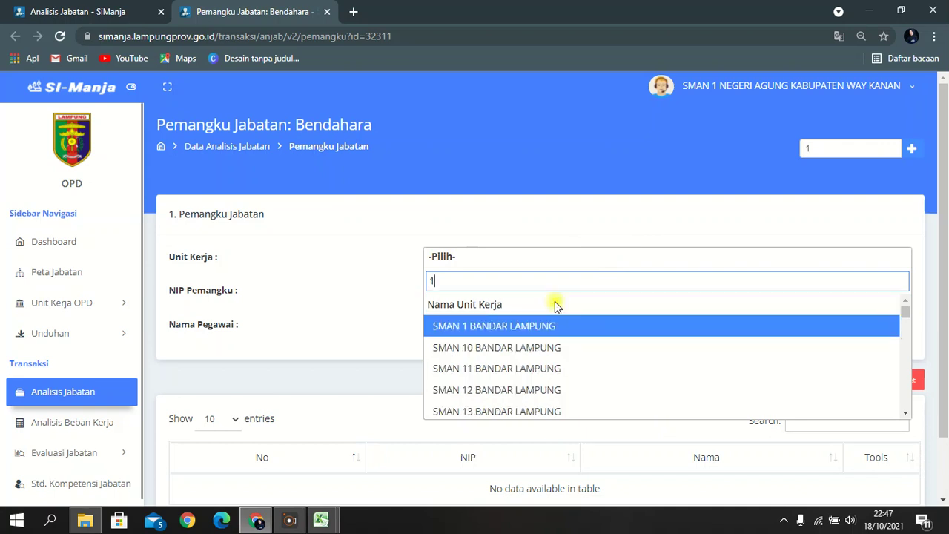
type(" negeri")
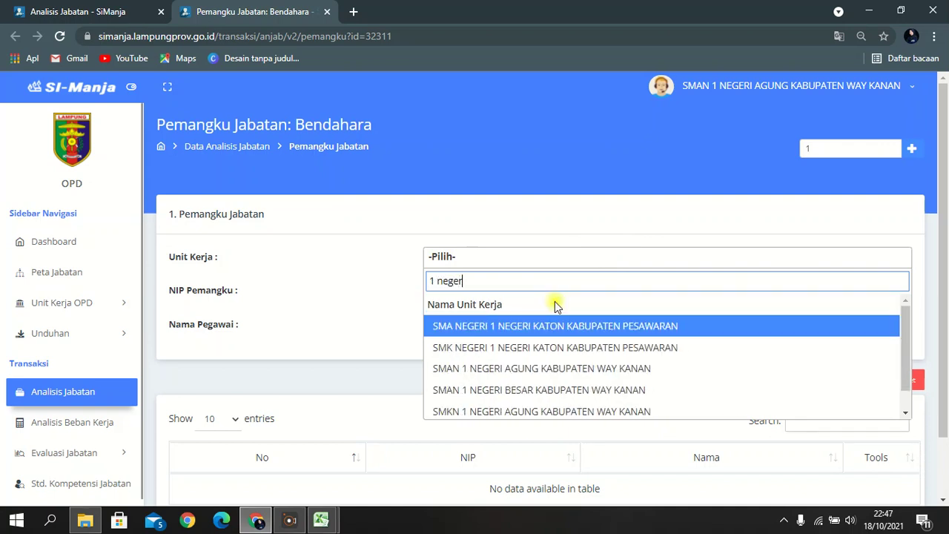
left_click(557, 374)
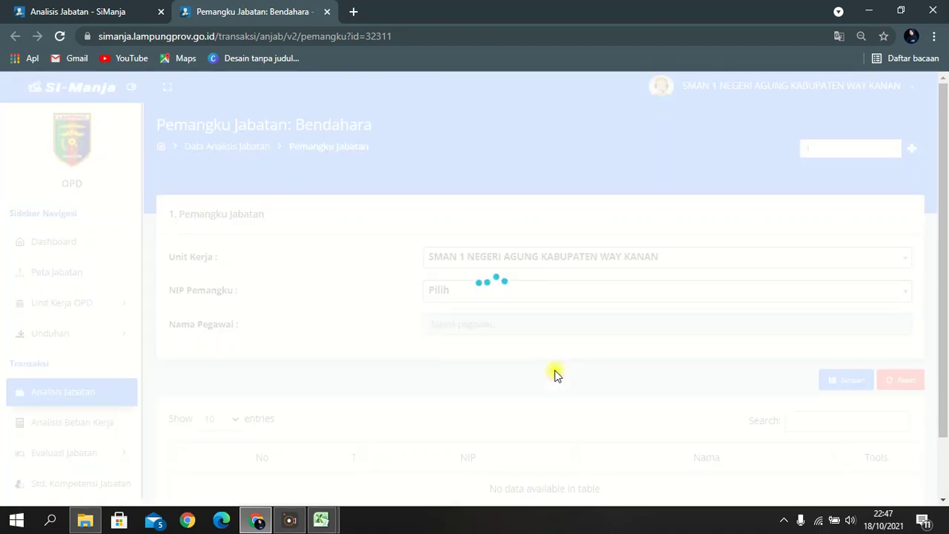
left_click(563, 296)
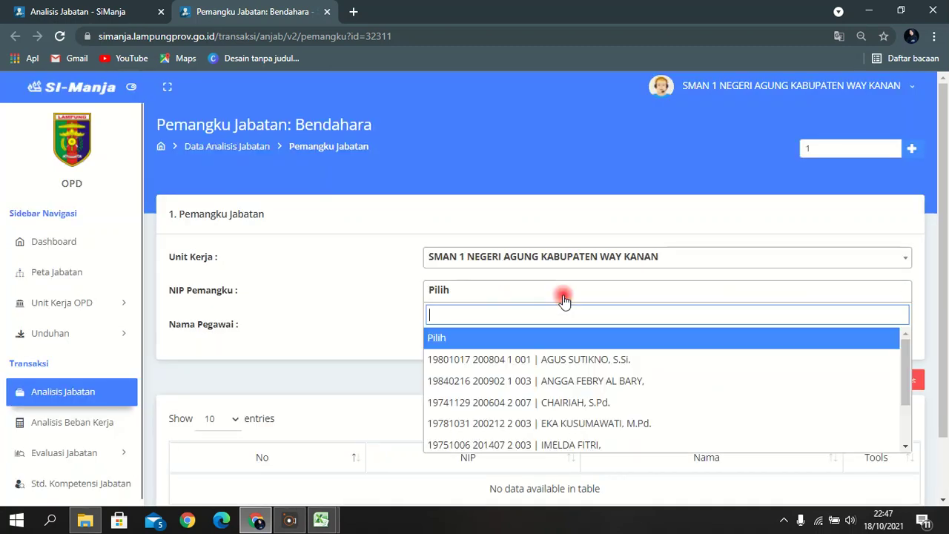
left_click(556, 360)
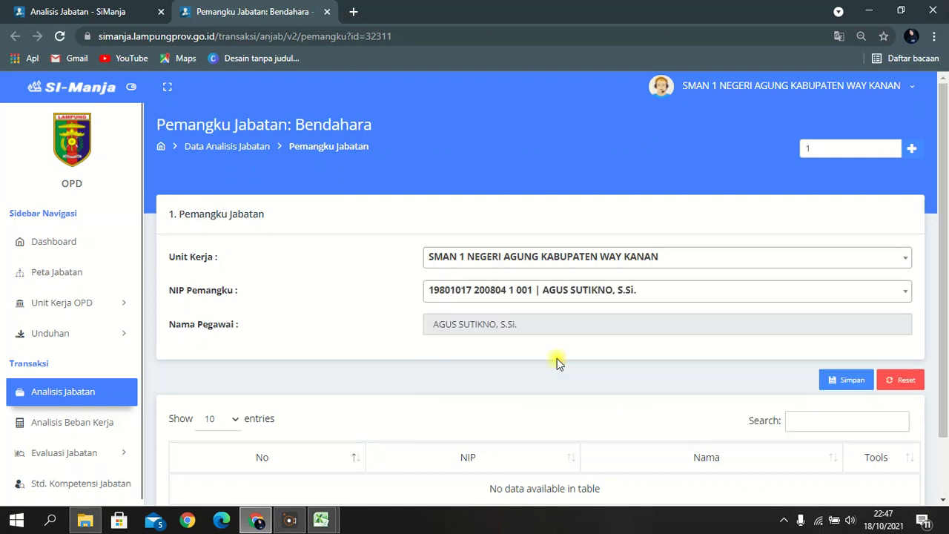
Close the position holder form and set Bendahara's superior to KEPALA UPTD SMAN 1 NEGERI AGUNG KABUPATEN WAY KANAN, saving and confirming the choice.
left_click(850, 383)
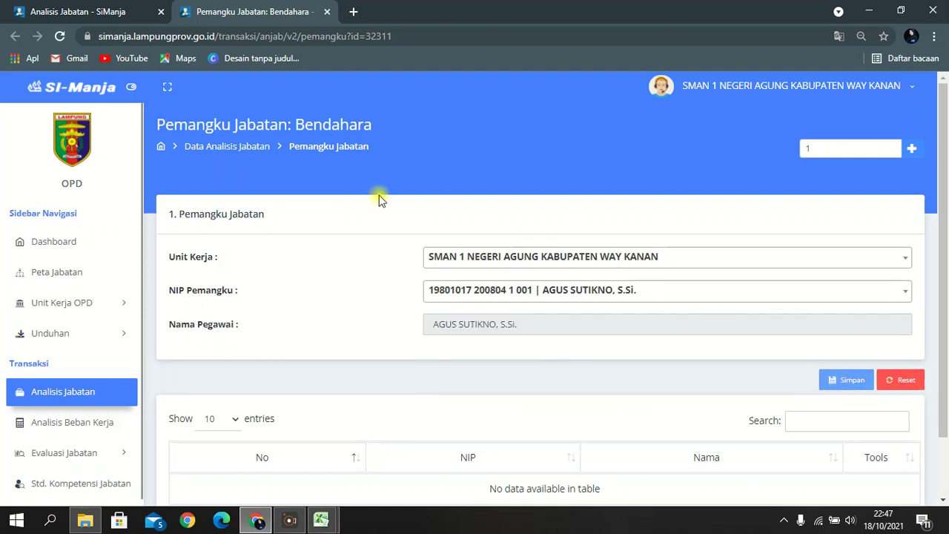
left_click(328, 11)
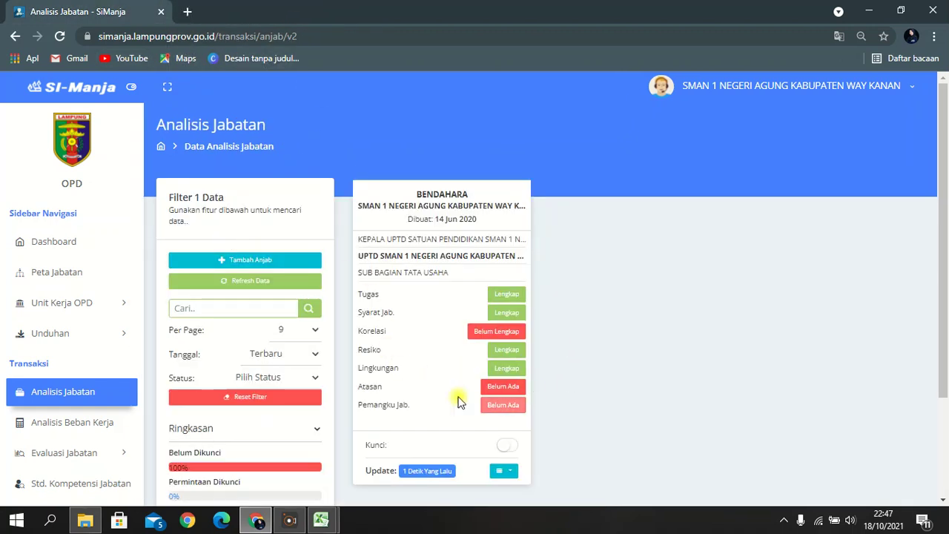
left_click(495, 389)
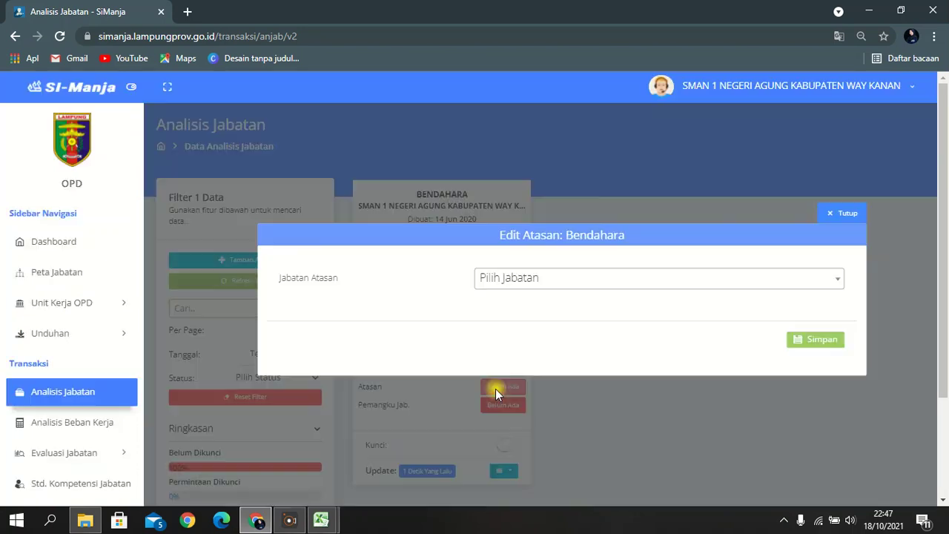
left_click(504, 279)
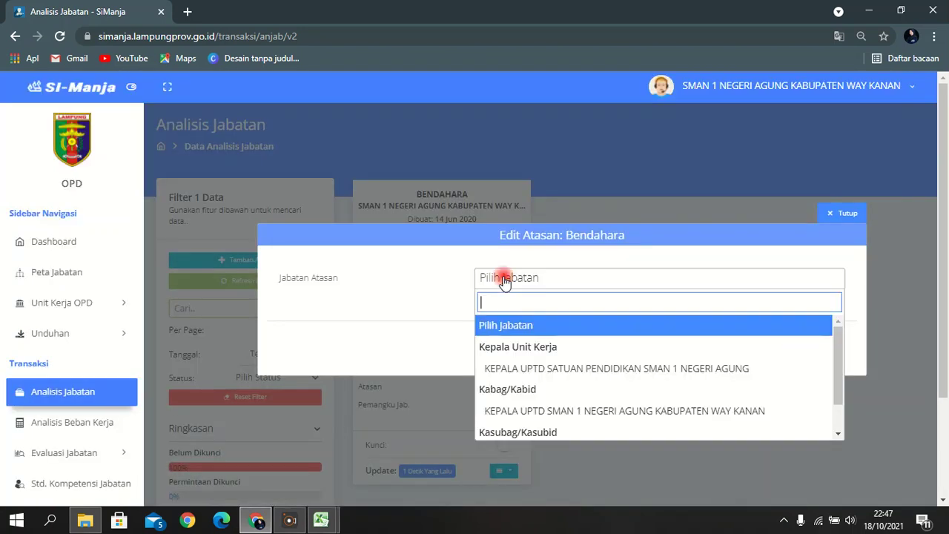
left_click(539, 412)
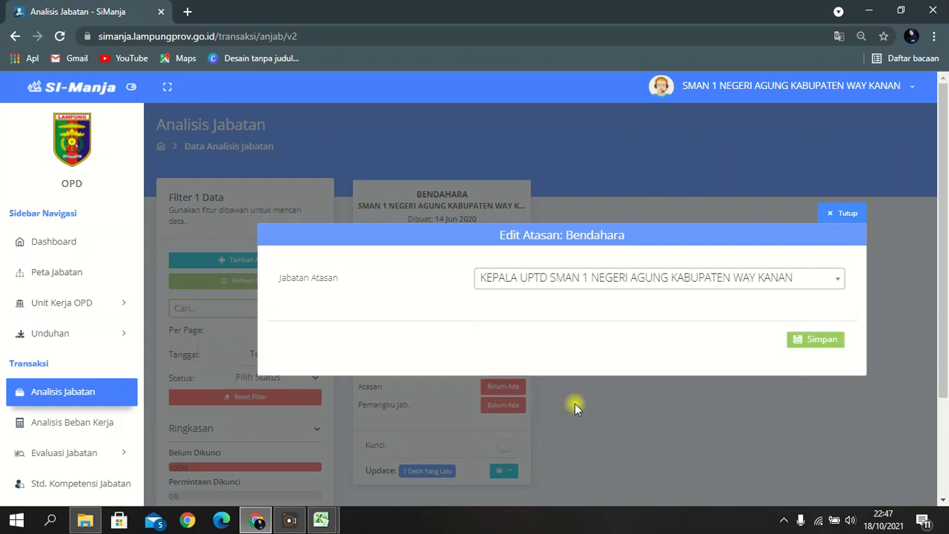
left_click(797, 343)
left_click(443, 357)
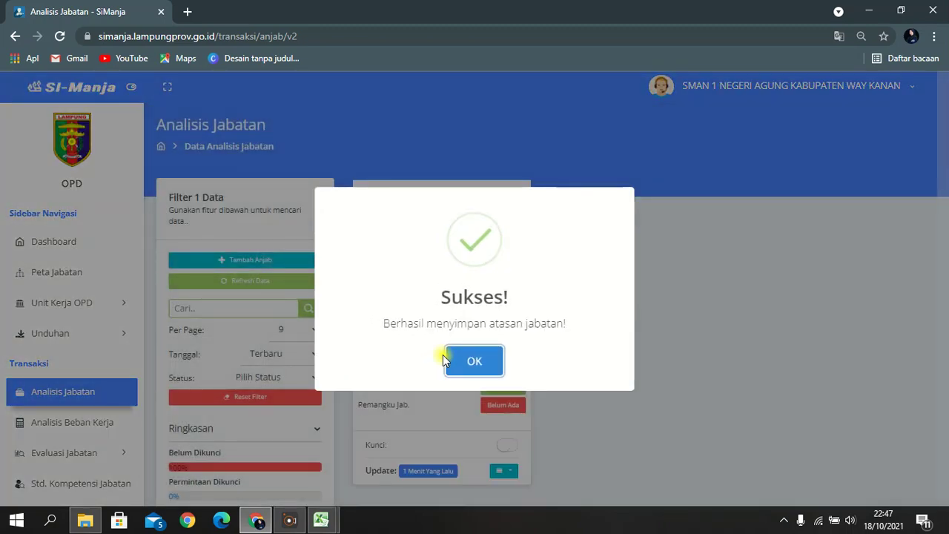
left_click(463, 364)
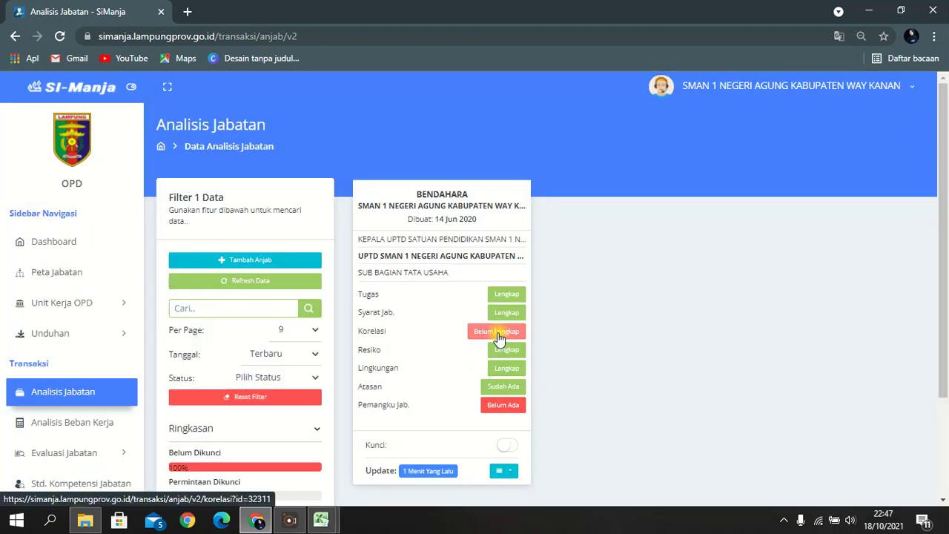
Open the job correlations (Korelasi Jabatan) of the Bendahara analysis and add forms for 2 correlations.
left_click(498, 336)
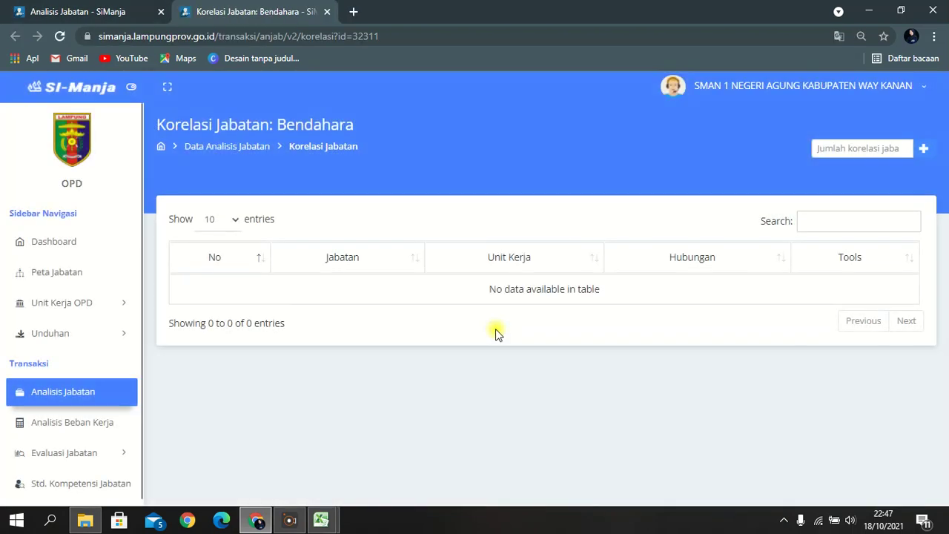
left_click(822, 147)
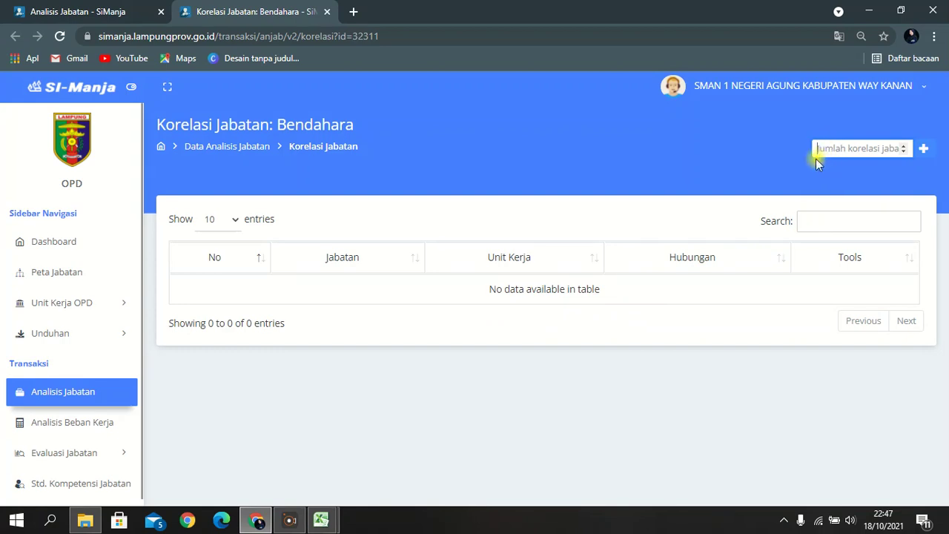
type("2")
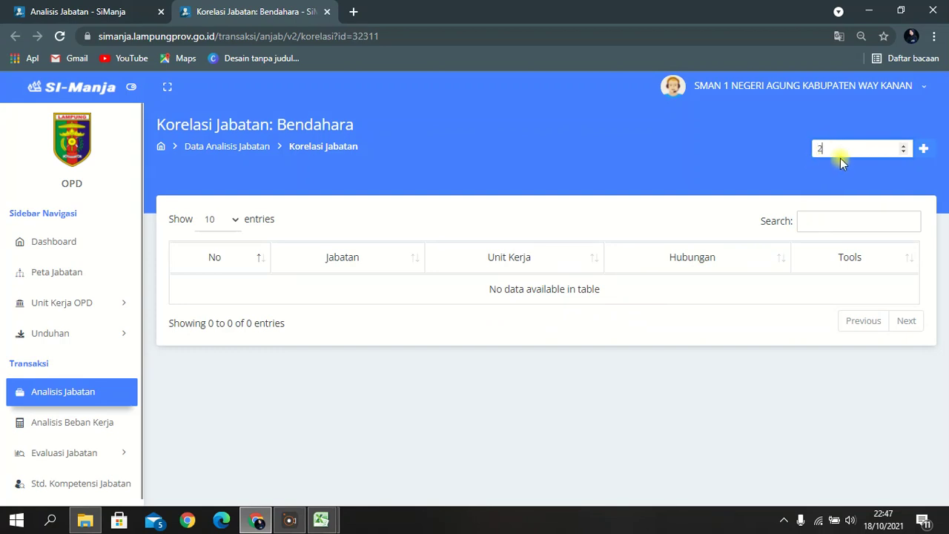
left_click(927, 153)
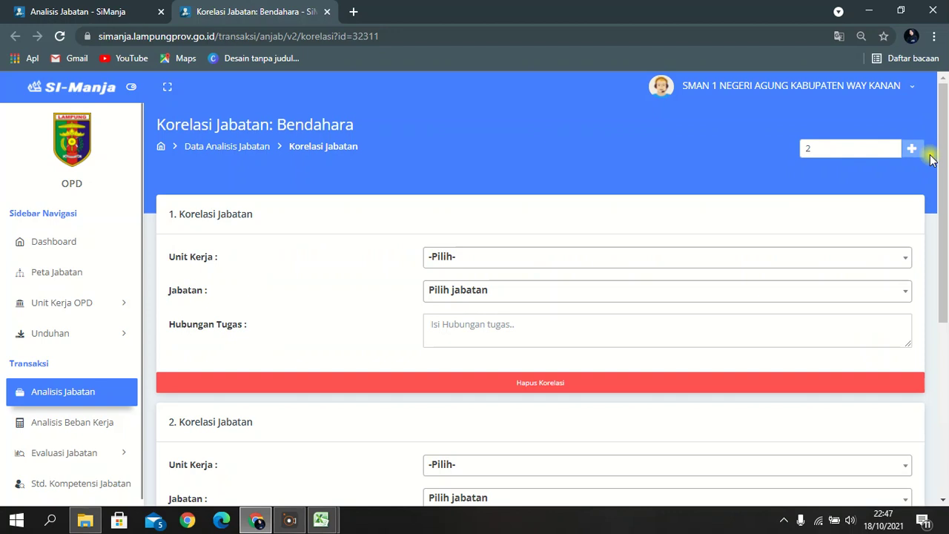
Set the first correlation's work unit to SMAN 1 NEGERI AGUNG KABUPATEN WAY KANAN.
left_click(493, 256)
type("1 negei")
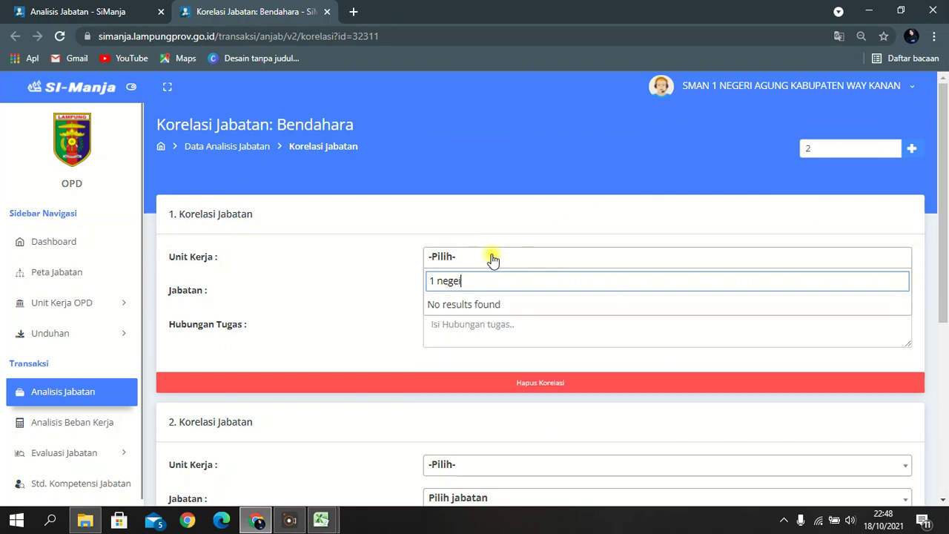
key("BackSpace")
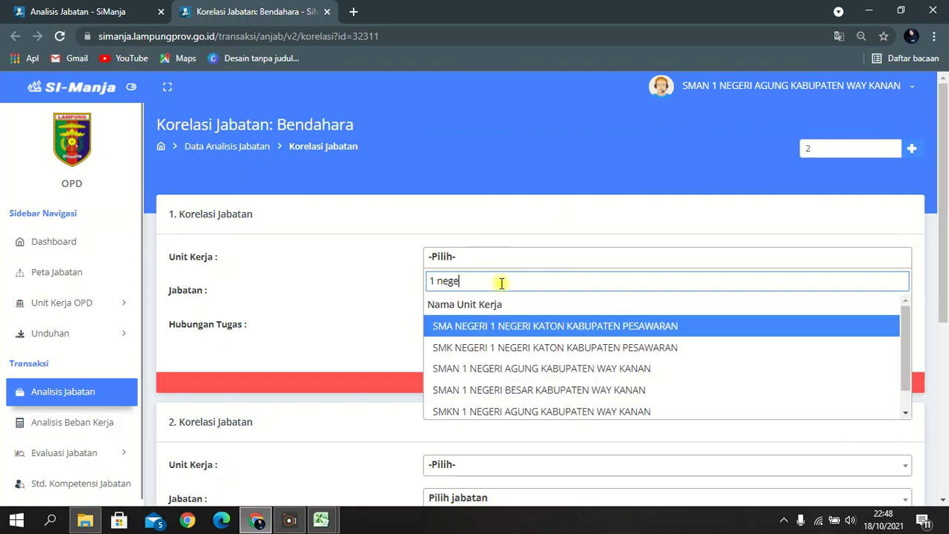
left_click(506, 369)
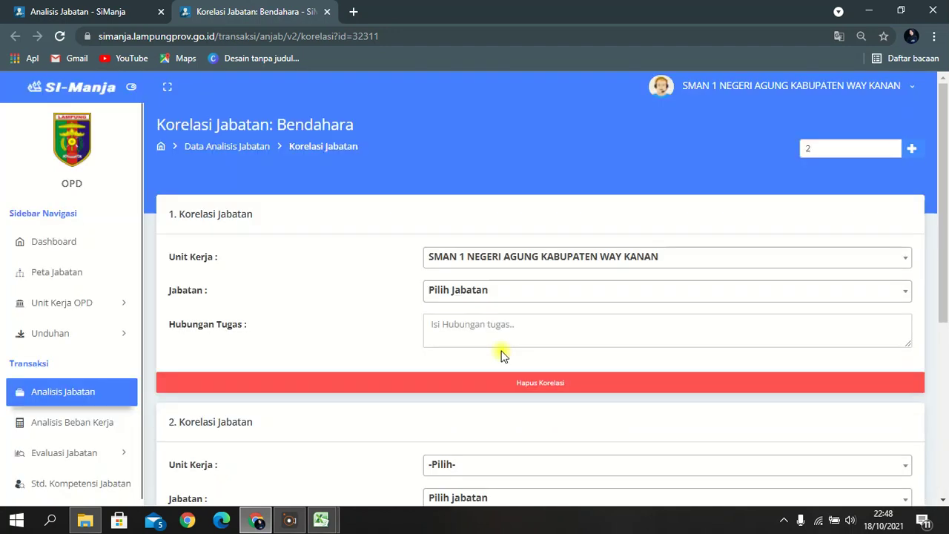
Set the first correlation's position to KEPALA SUB BAGIAN TATA USAHA - UPTD SMAN 1 NEGERI AGUNG KABUPATEN WAY KANAN, with task relation Arahan dan Pelaporan.
left_click(489, 290)
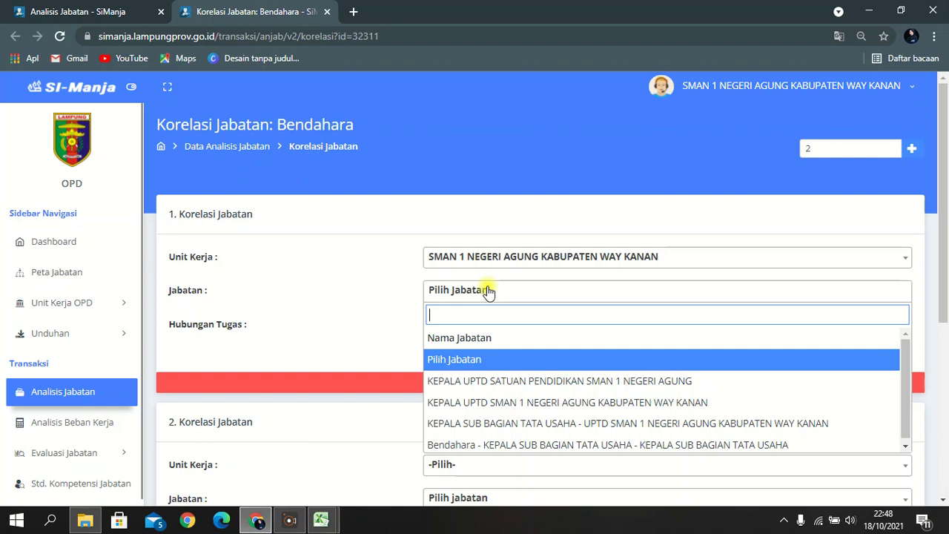
left_click(507, 425)
left_click(491, 327)
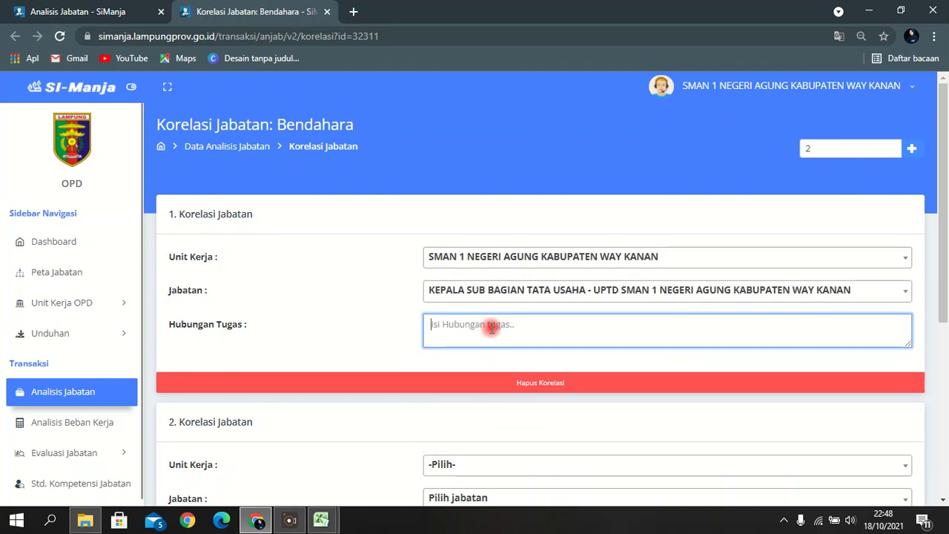
type("Arahan dan Pa")
type("laporan")
Set the second correlation's work unit to LAINNYA (INPUT MANUAL) and enter UPTD SMAN 1 NEGERI AGUNG KABUPATEN WAY KANAN as the other unit.
scroll(493, 313, "down", 4)
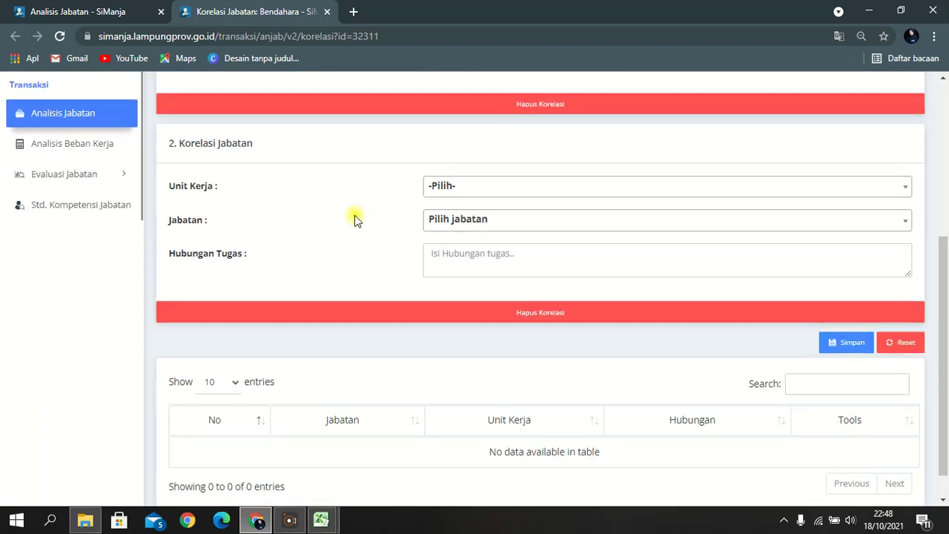
left_click(477, 199)
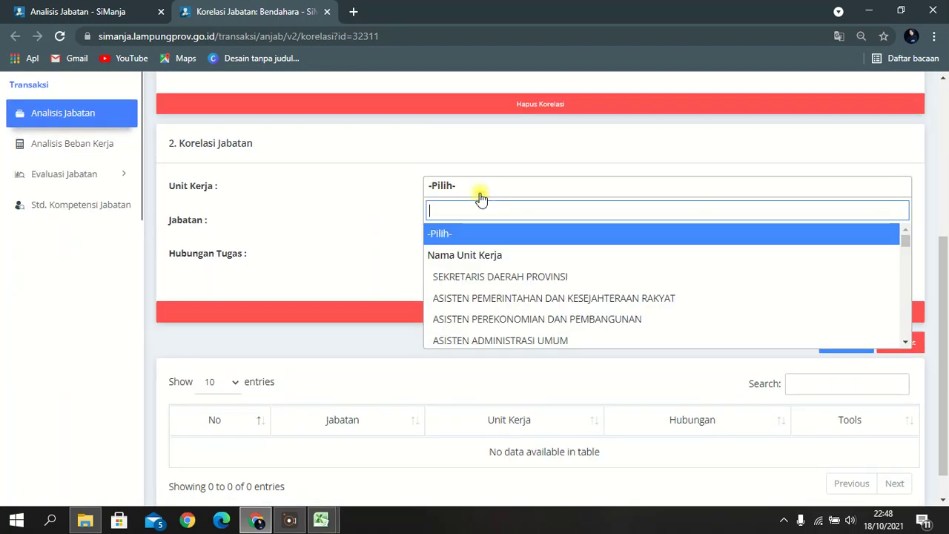
type("lain")
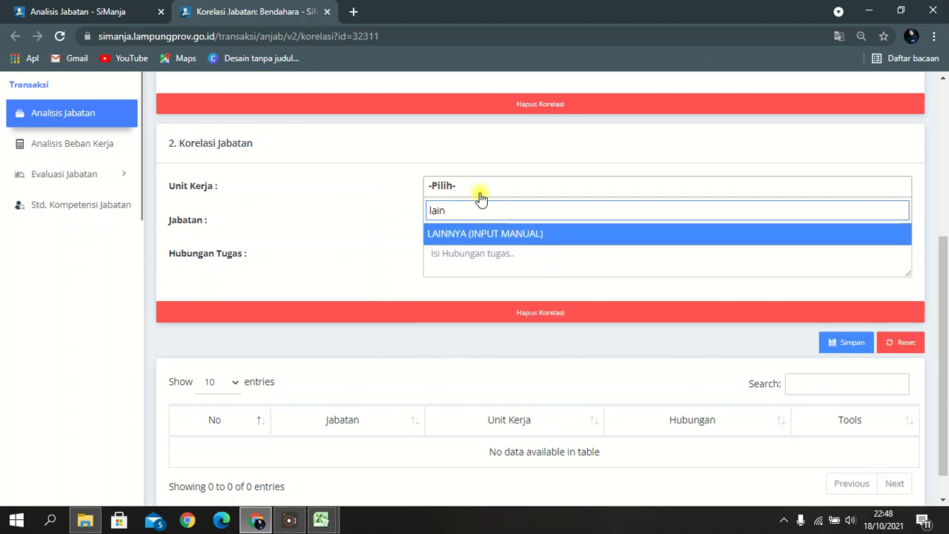
key("Return")
left_click(495, 221)
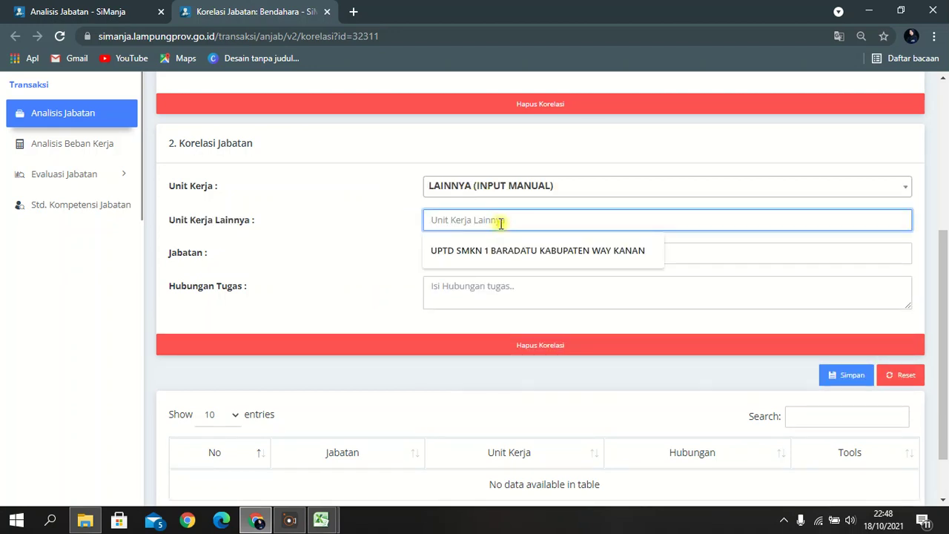
type("UPTD SMAN ")
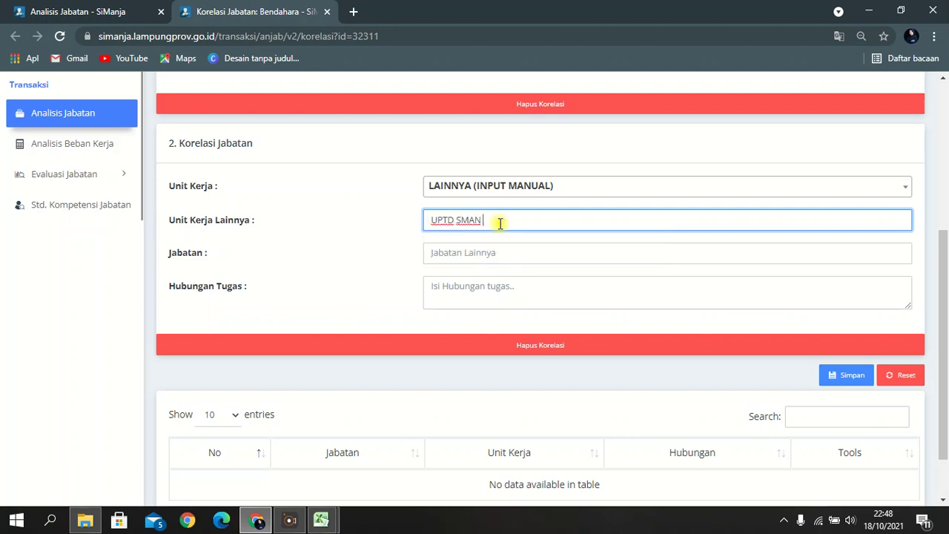
type("1 NEGERI AGUNG KABU")
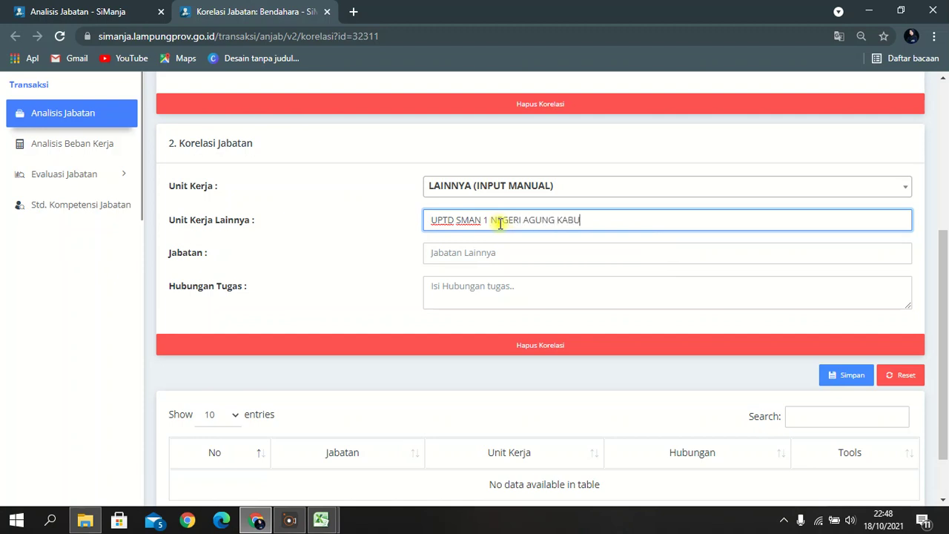
type("PATEN WAY KANAN")
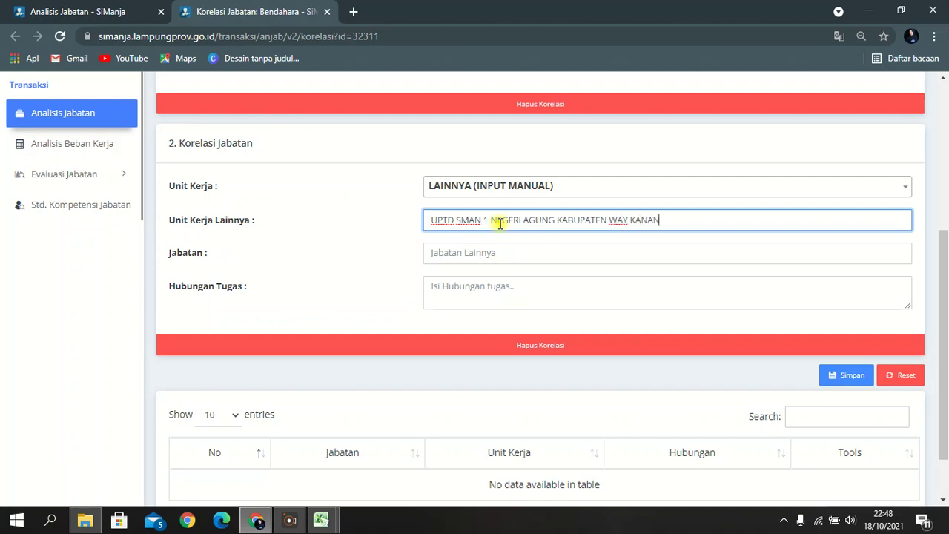
Set the second correlation's position to JFU/JFT and its task relation to Koordinasi dan Kerjasama.
left_click(496, 253)
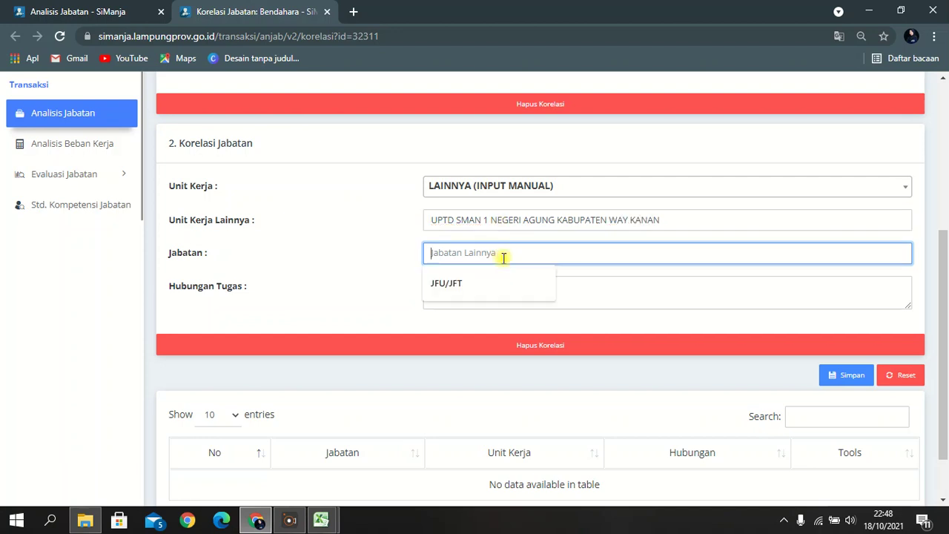
left_click(487, 282)
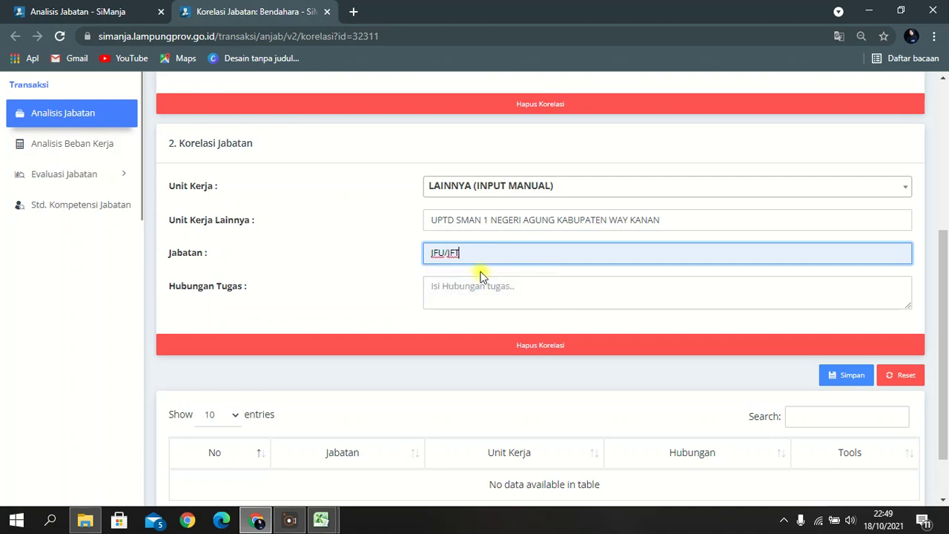
left_click(455, 290)
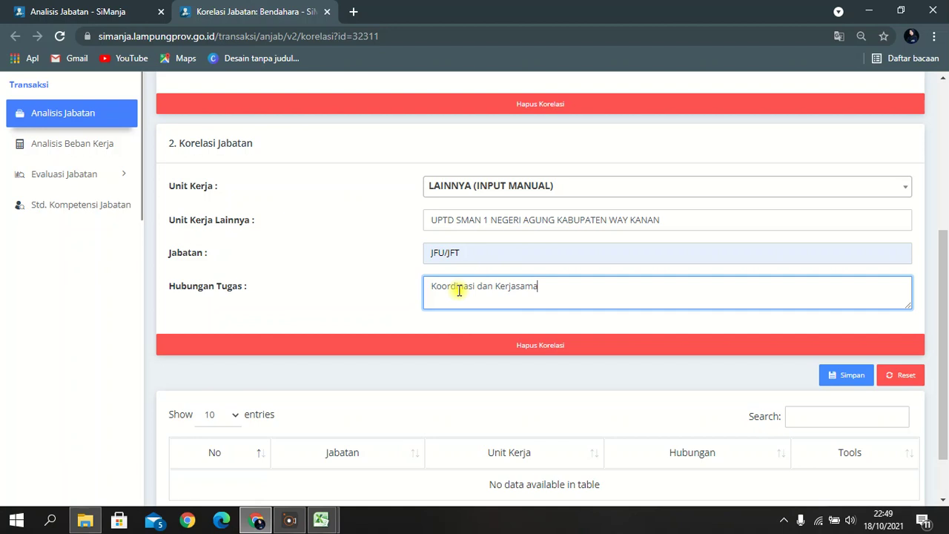
Save and confirm both job correlations, and return to the refreshed Analisis Jabatan overview.
left_click(848, 377)
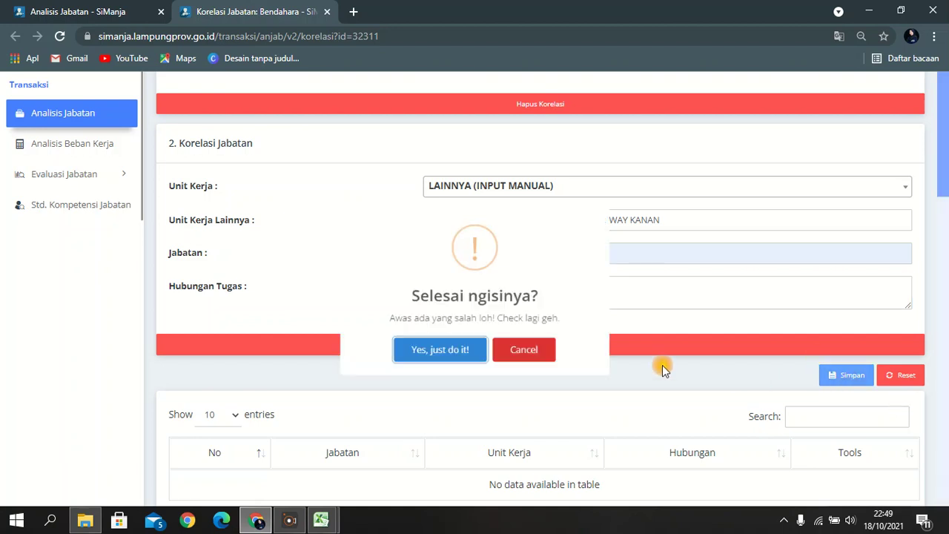
left_click(454, 361)
left_click(452, 362)
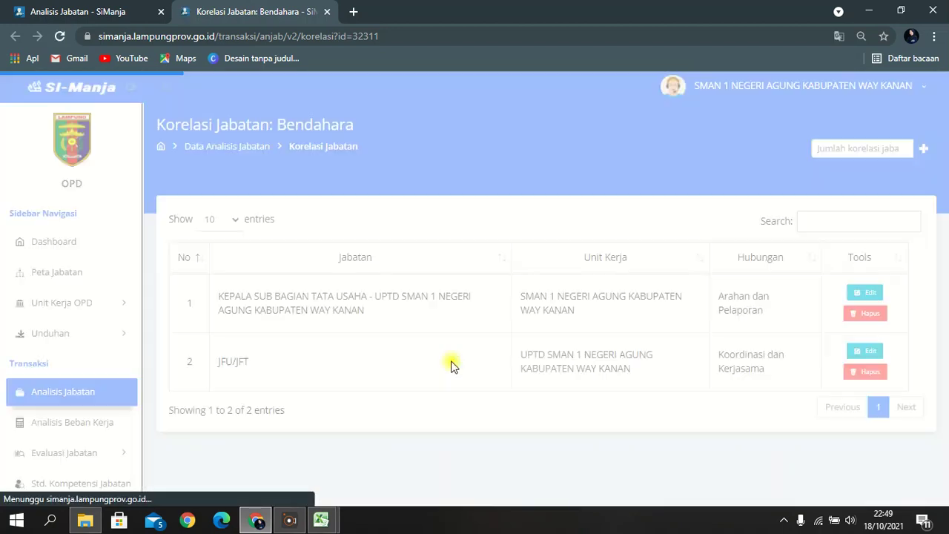
left_click(327, 12)
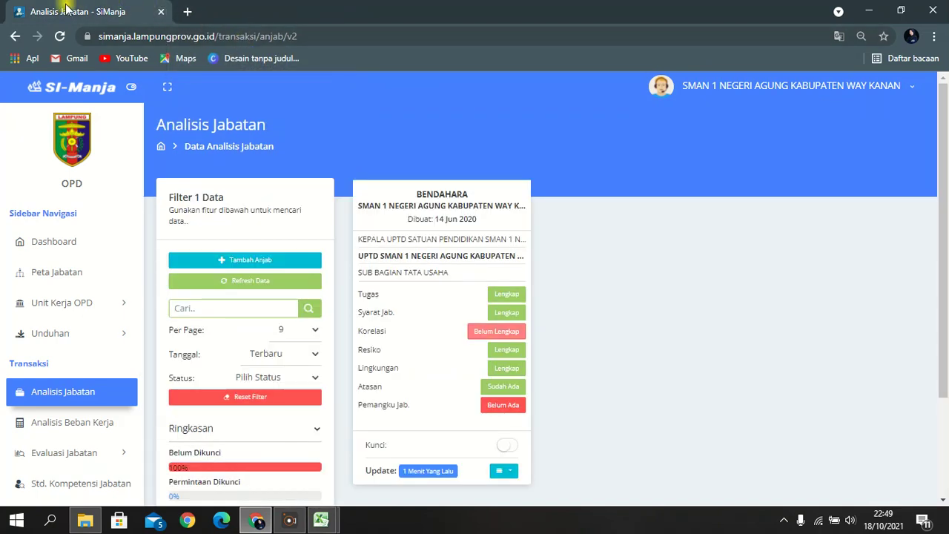
left_click(60, 35)
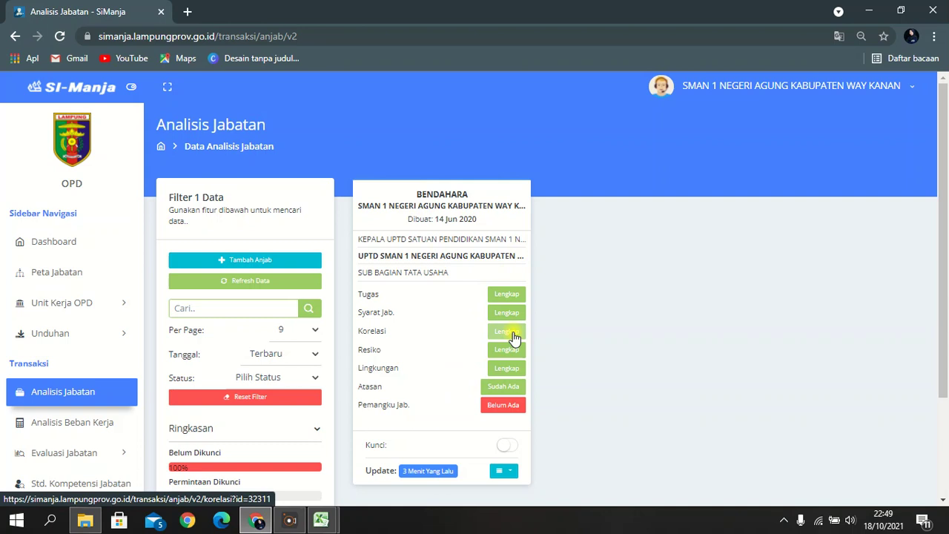
Review Bendahara's task descriptions (Uraian Tugas) and inspect the stages and work details of the last task.
left_click(504, 297)
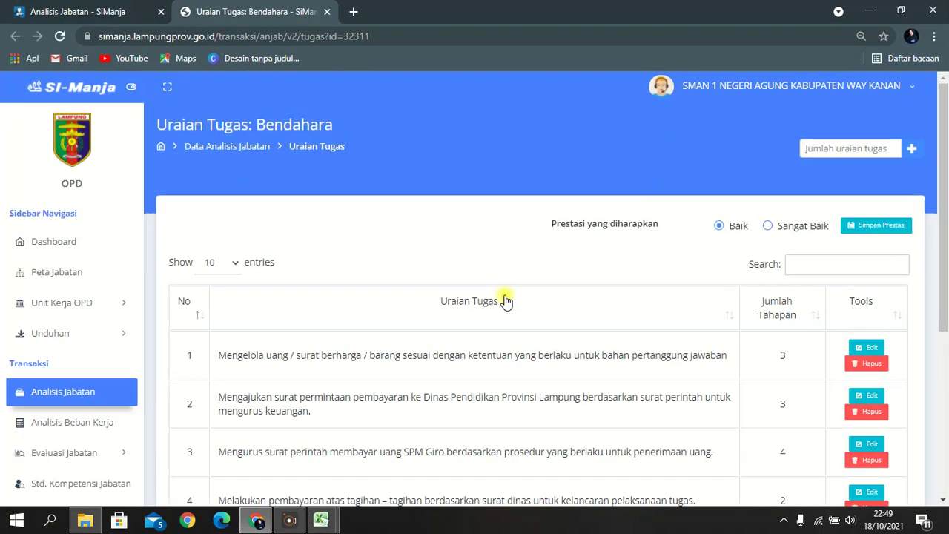
scroll(518, 299, "down", 4)
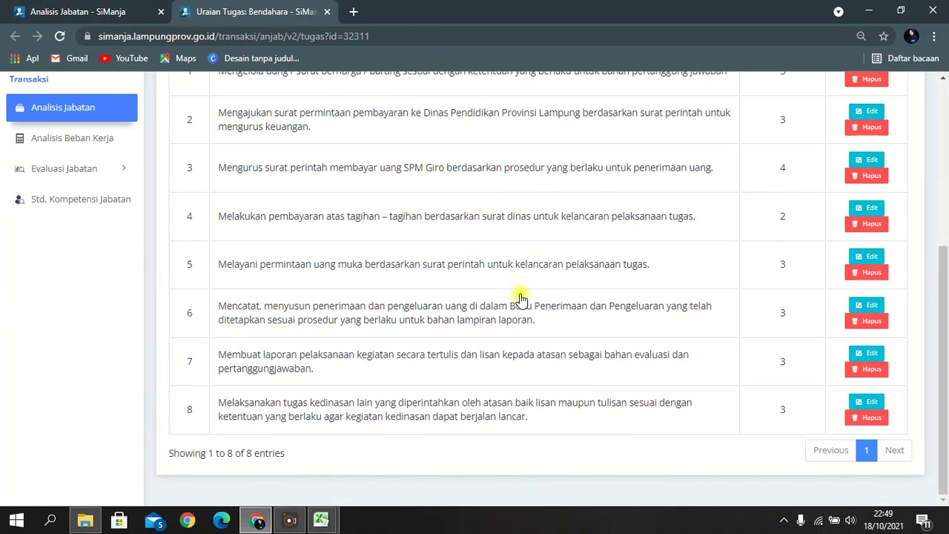
scroll(519, 299, "up", 4)
scroll(519, 299, "down", 4)
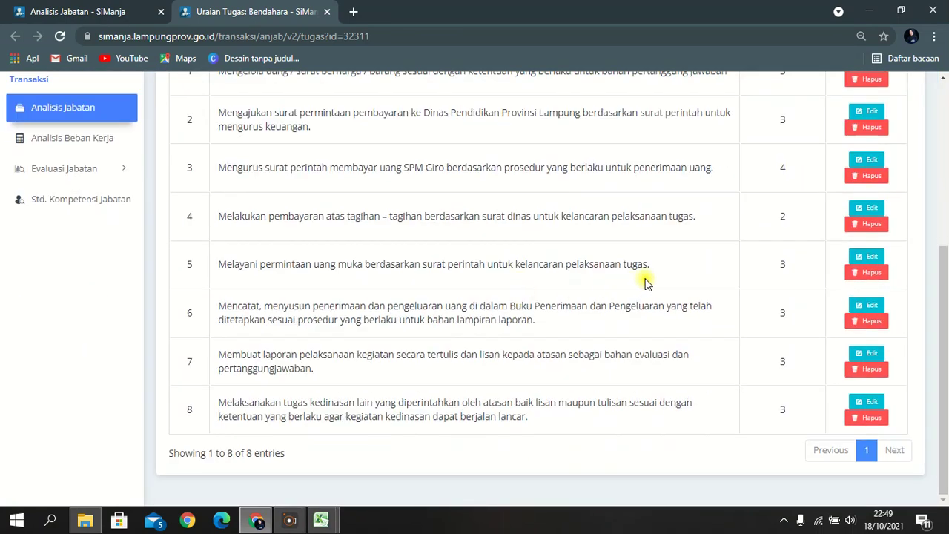
left_click(868, 402)
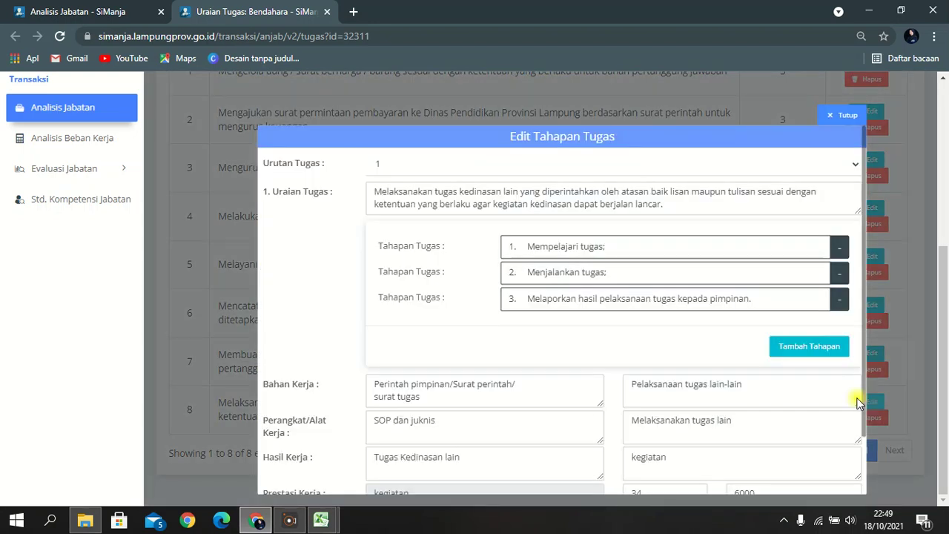
left_click(853, 114)
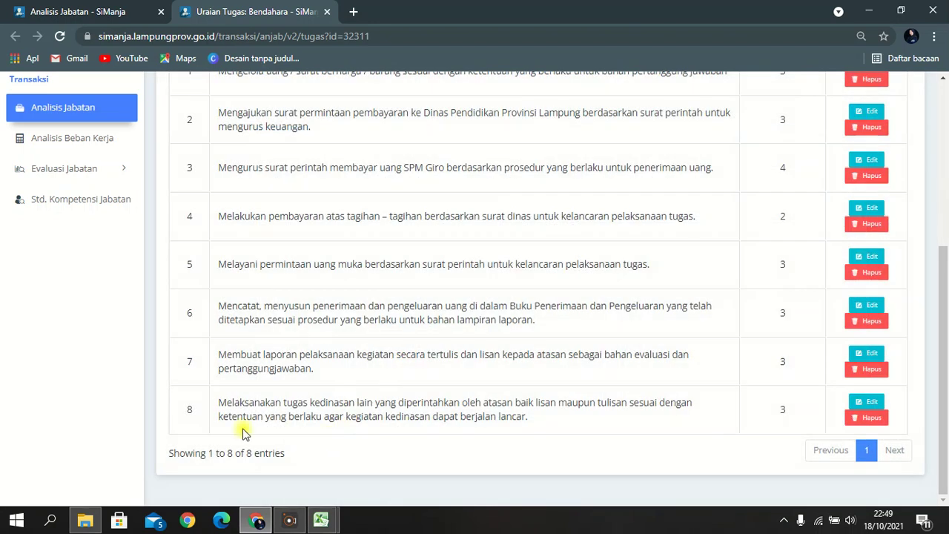
Open the eighth Bendahara task for editing and set its Urutan Tugas to 8.
left_click(866, 403)
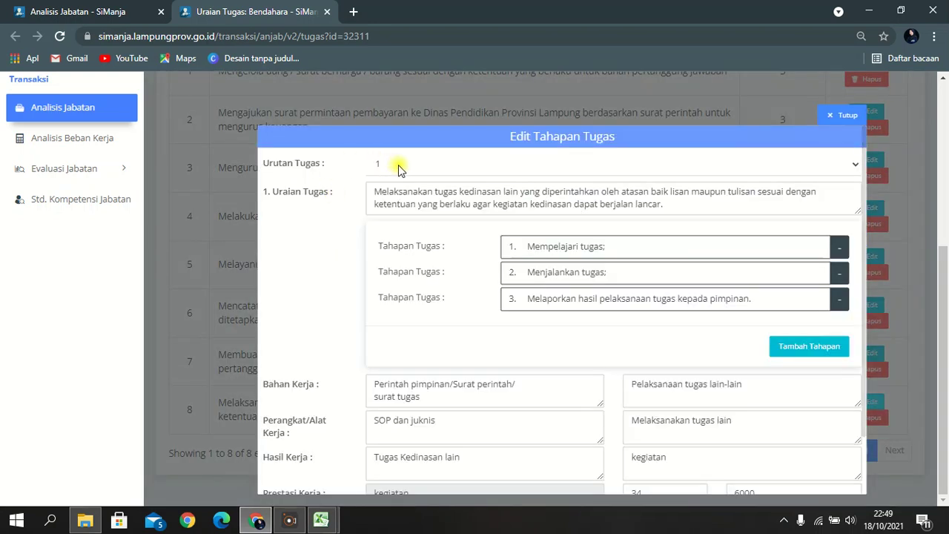
left_click(756, 163)
left_click(617, 278)
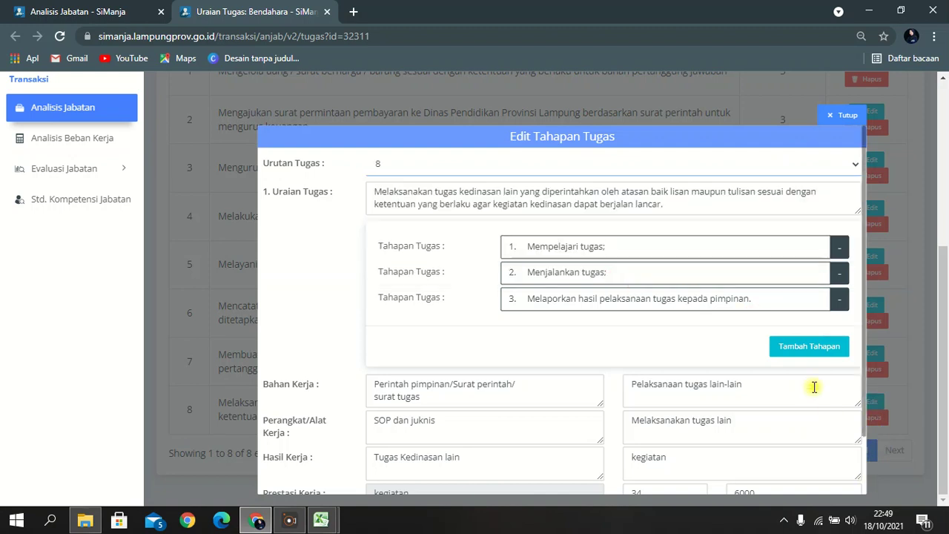
scroll(865, 403, "down", 1)
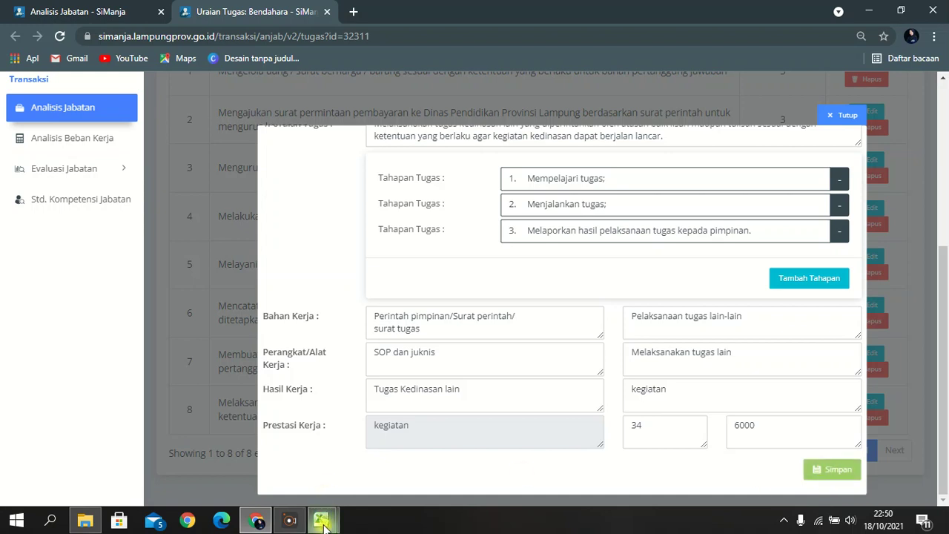
Switch to the hitung-anjab workbook in Excel, look over the Bendahara sheet and enable editing.
mouse_move(324, 519)
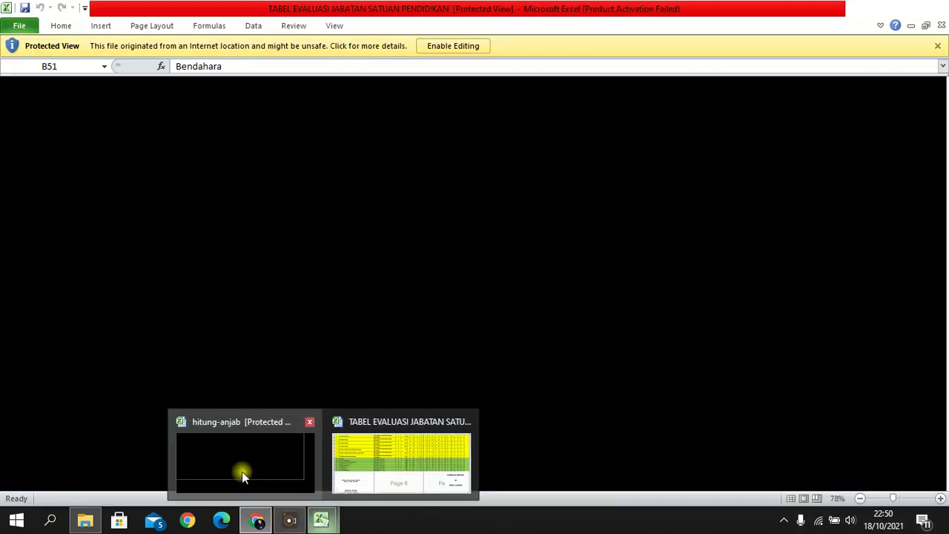
left_click(242, 471)
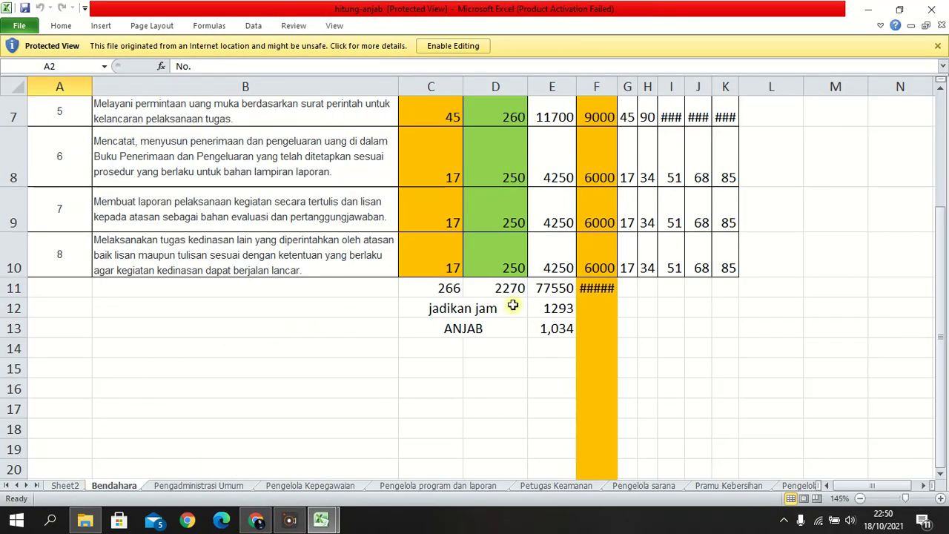
scroll(521, 302, "up", 1)
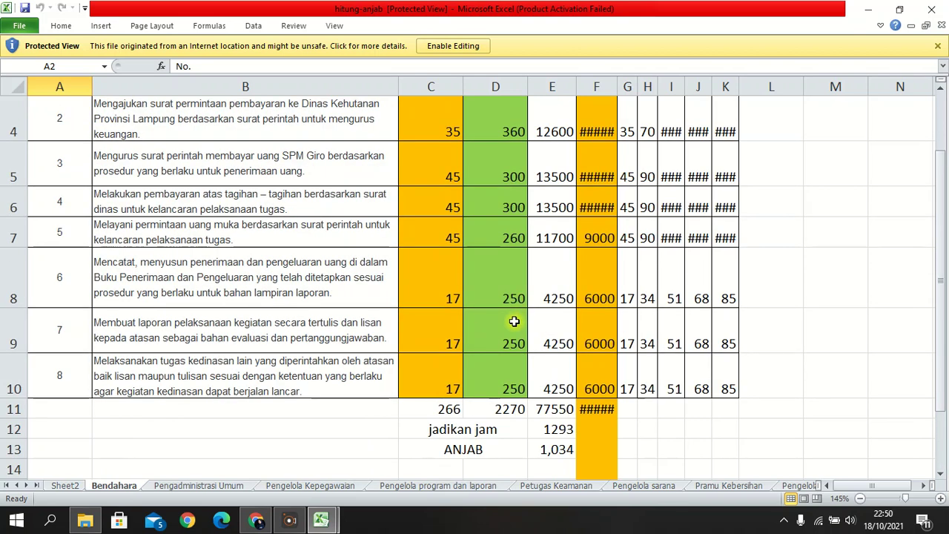
scroll(514, 321, "up", 1)
scroll(514, 321, "down", 1)
scroll(514, 321, "up", 1)
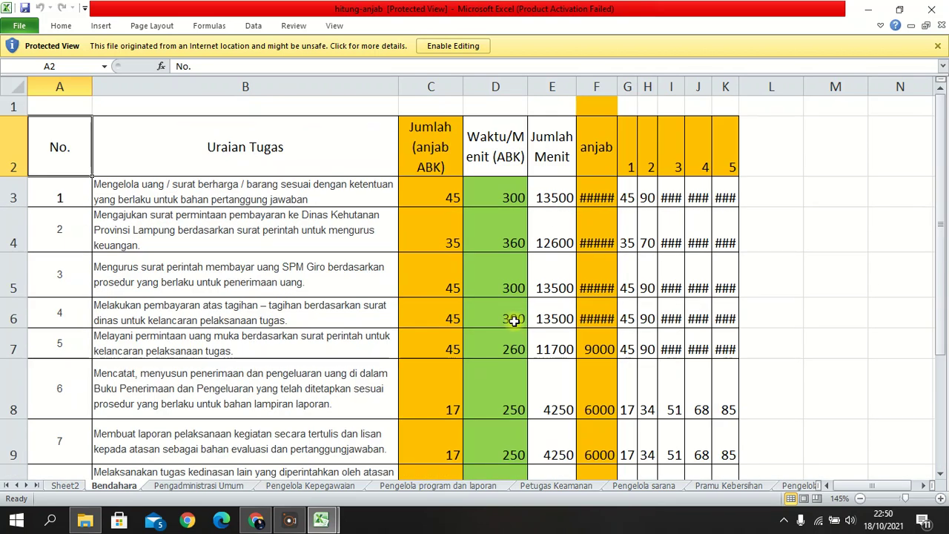
left_click(454, 46)
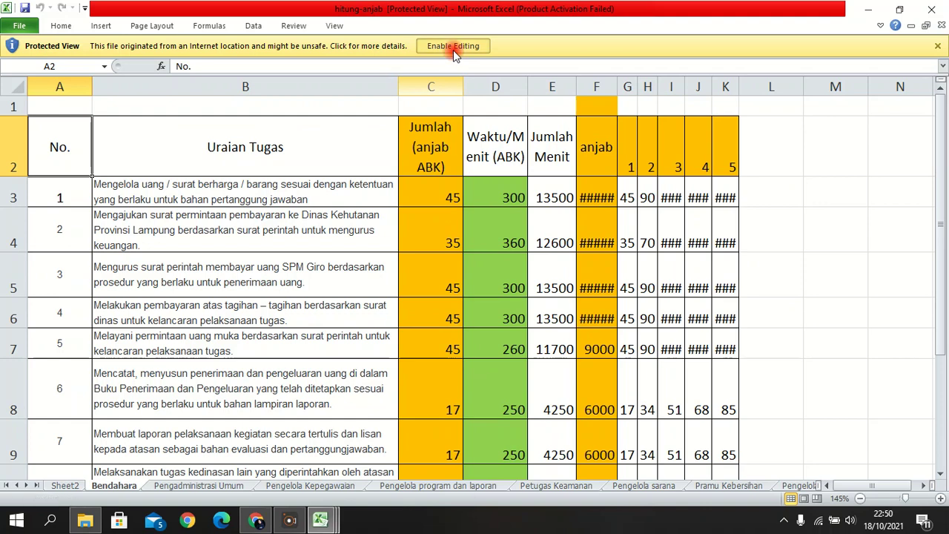
Look up the eighth task's Jumlah value on the Bendahara sheet and return to the SiManja task form.
scroll(422, 300, "down", 4)
scroll(425, 288, "up", 2)
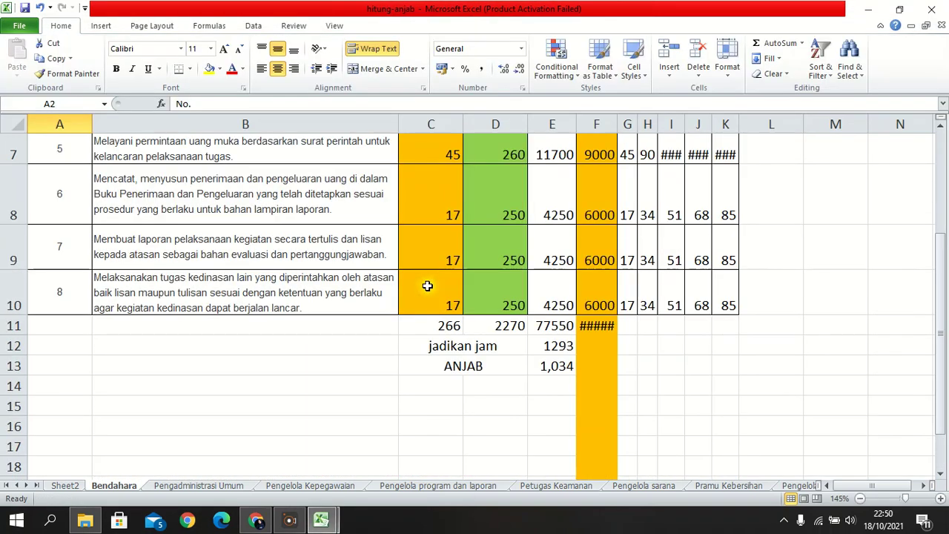
left_click(438, 294)
scroll(445, 286, "up", 2)
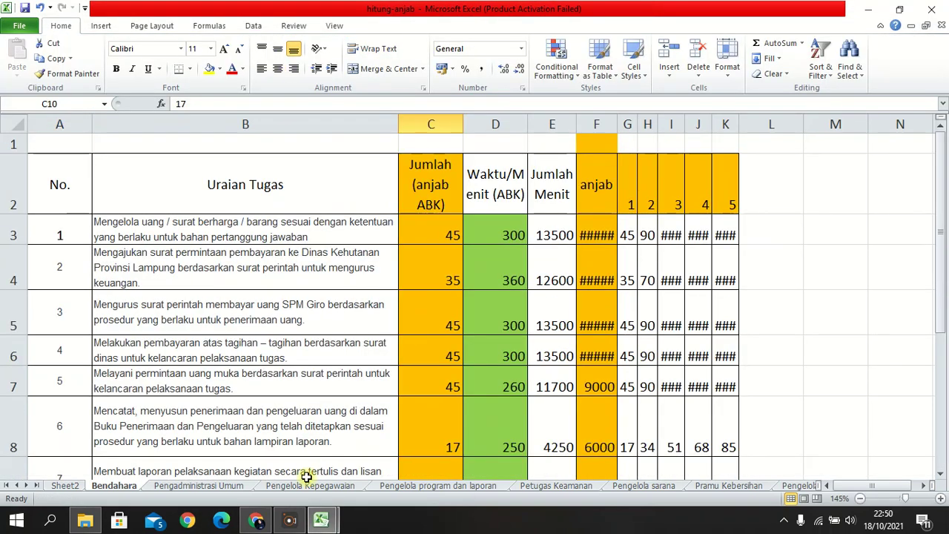
left_click(321, 521)
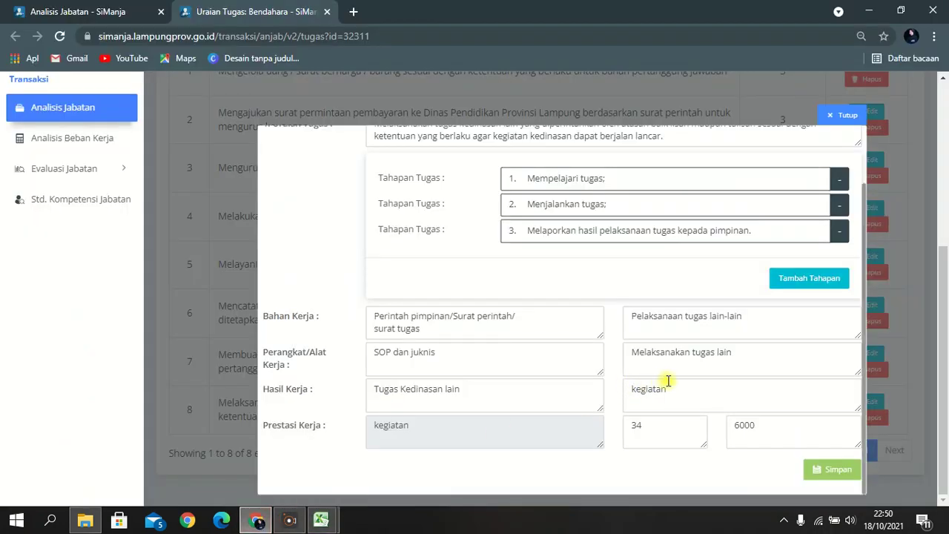
Set the eighth task's Prestasi Kerja quantity to 17.
left_click_drag(666, 428, 601, 428)
left_click(647, 434)
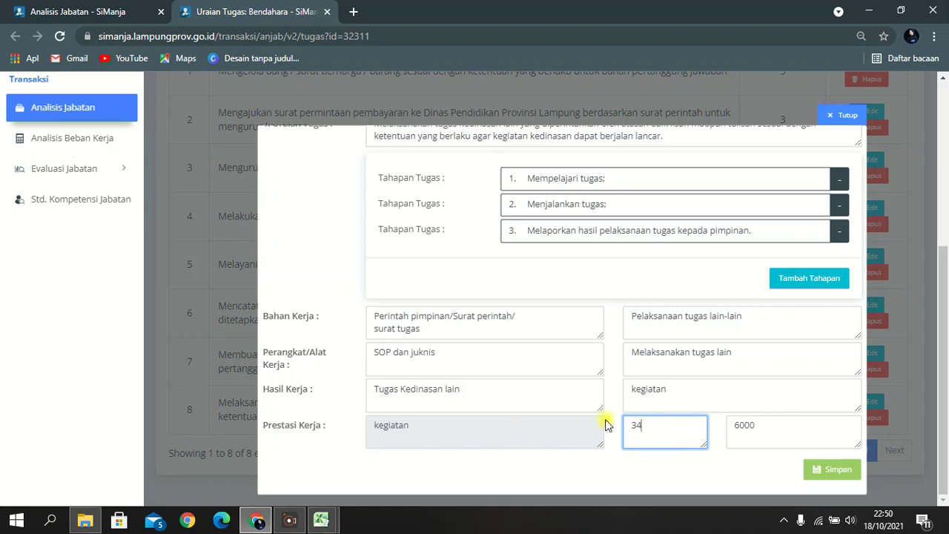
left_click_drag(658, 423, 605, 425)
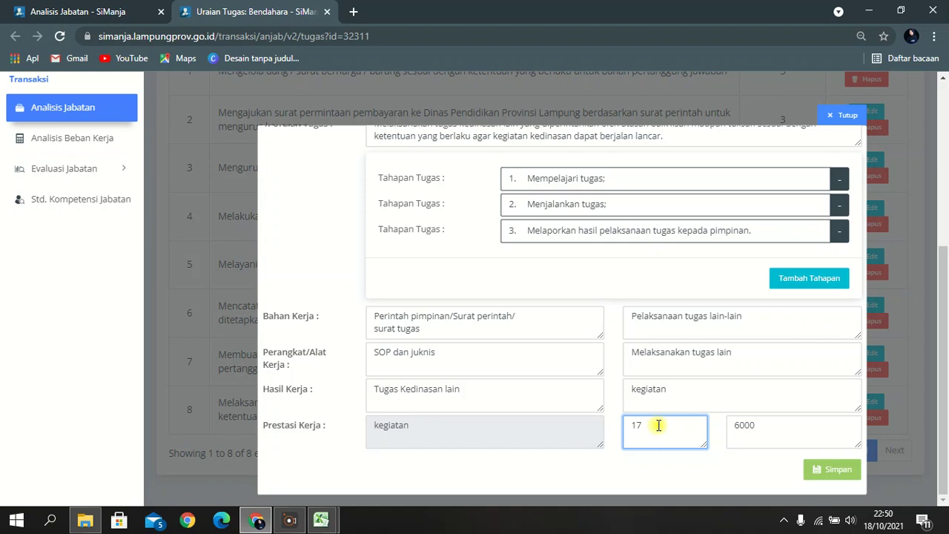
In the hitung-anjab workbook, examine the eighth task's quantities in row 10 under the column multipliers 1 to 4.
left_click(321, 520)
left_click(232, 475)
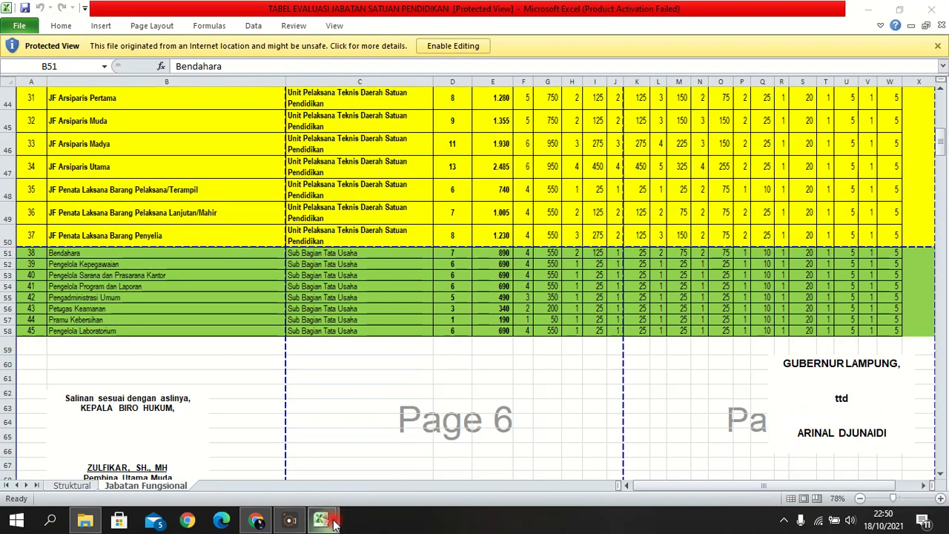
mouse_move(327, 519)
left_click(405, 483)
scroll(431, 398, "down", 2)
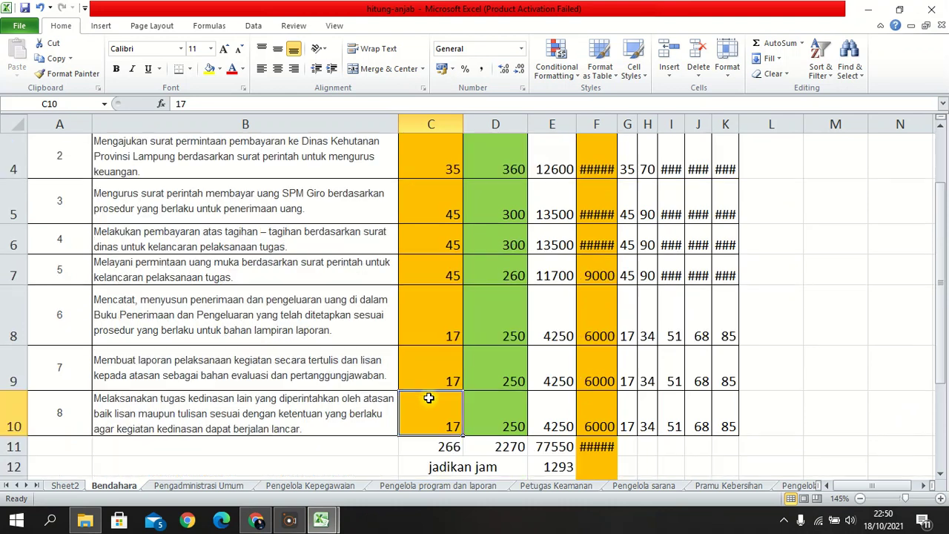
scroll(430, 398, "up", 1)
left_click(627, 425)
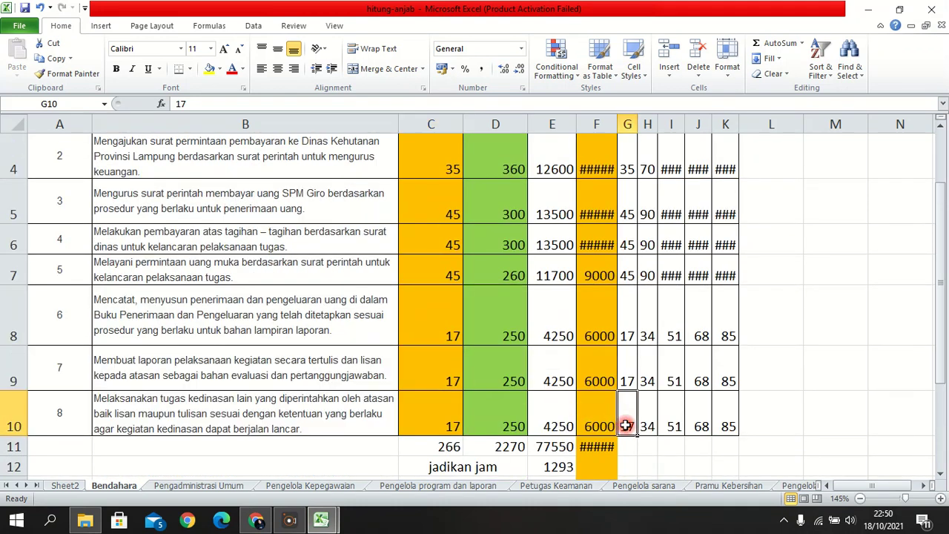
left_click(648, 426)
left_click(668, 425)
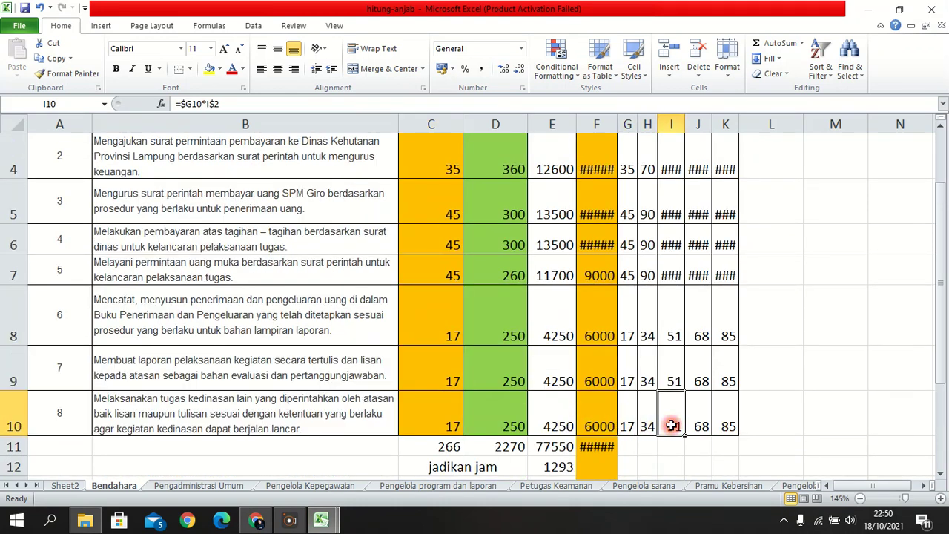
left_click(701, 424)
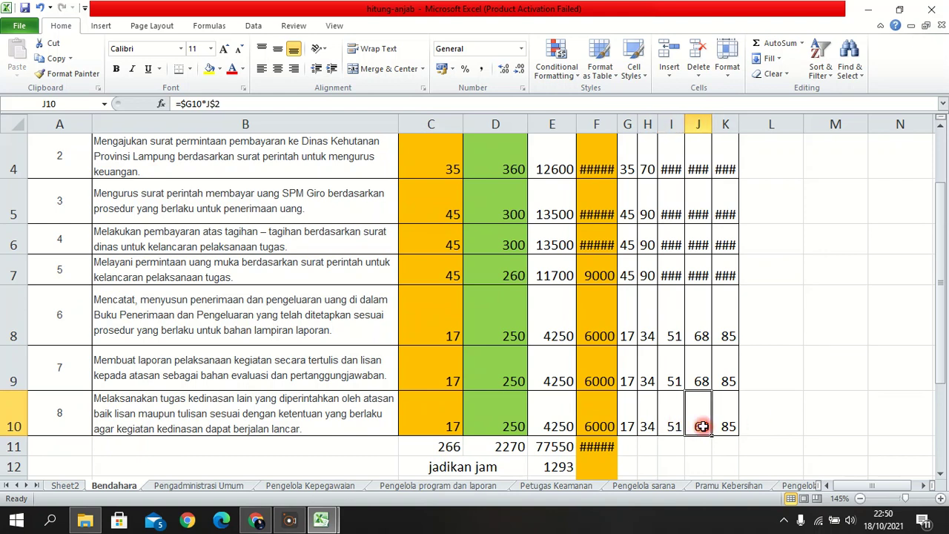
Return to the SiManja task form in Chrome, then save and confirm the eighth task's update.
left_click(256, 521)
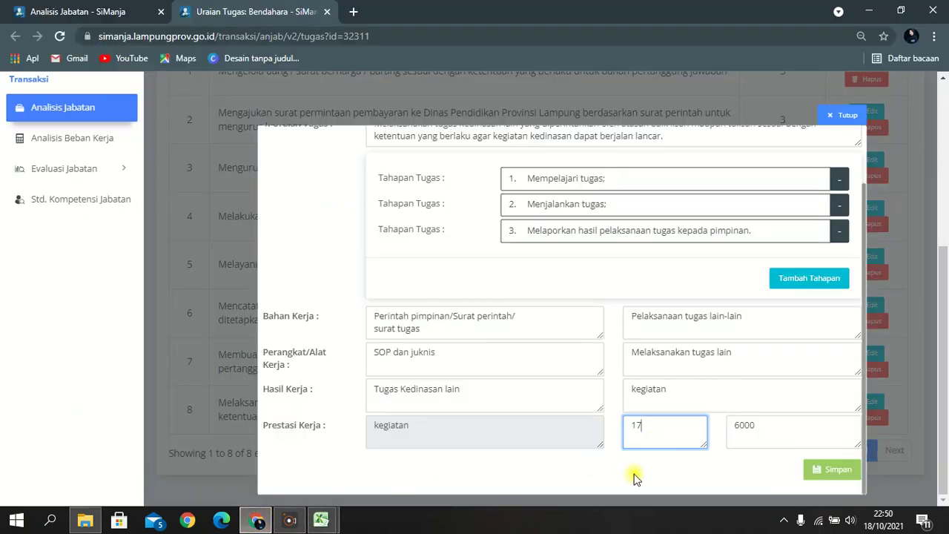
left_click(653, 436)
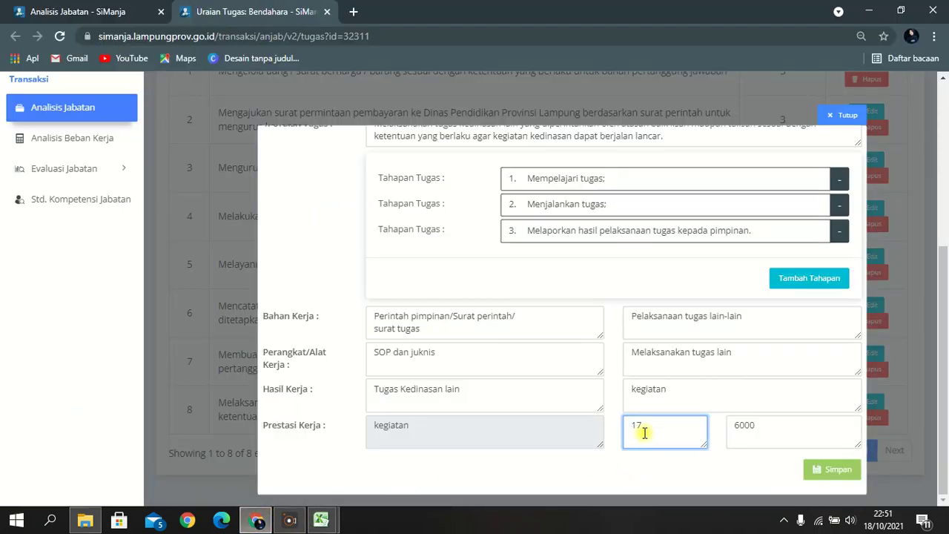
left_click(829, 470)
left_click(445, 363)
left_click(450, 361)
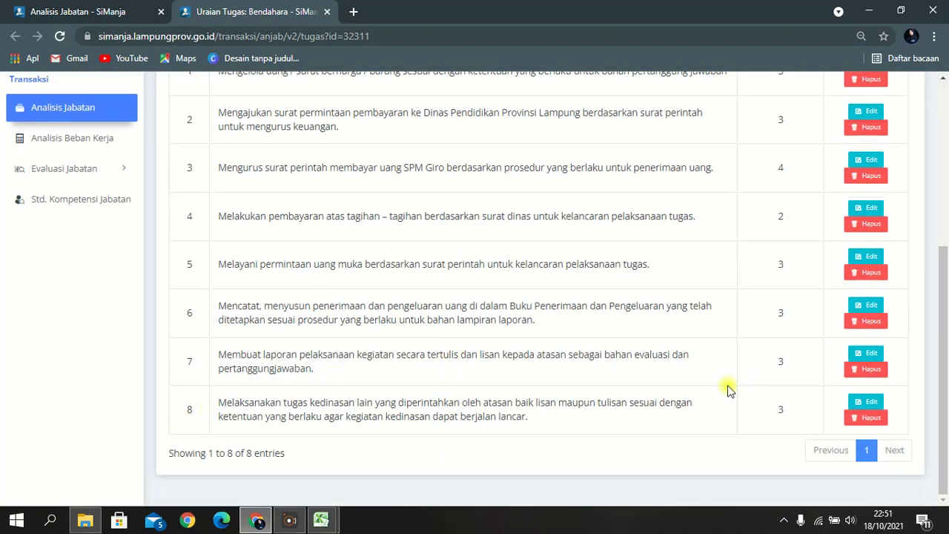
Open the seventh task (Membuat laporan pelaksanaan kegiatan) for editing and set its Urutan Tugas to 7.
left_click(878, 354)
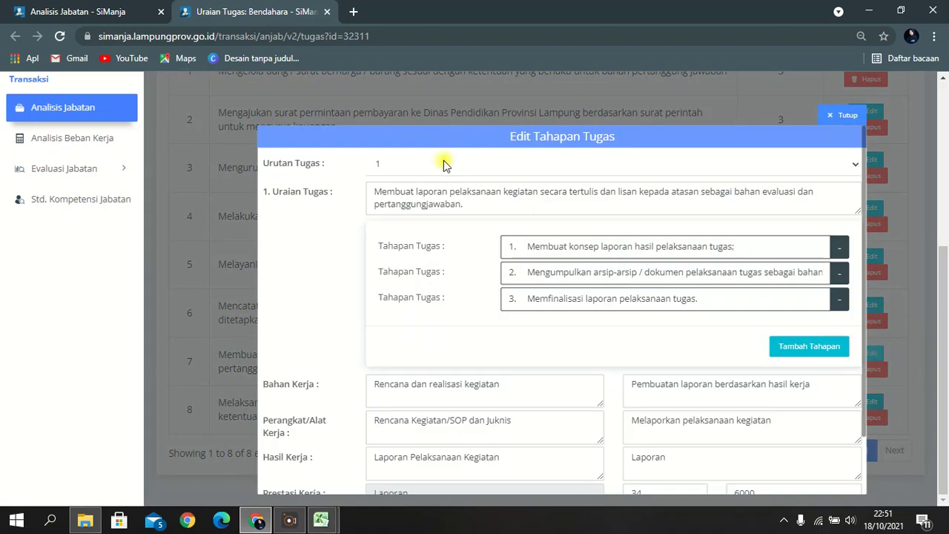
left_click(442, 166)
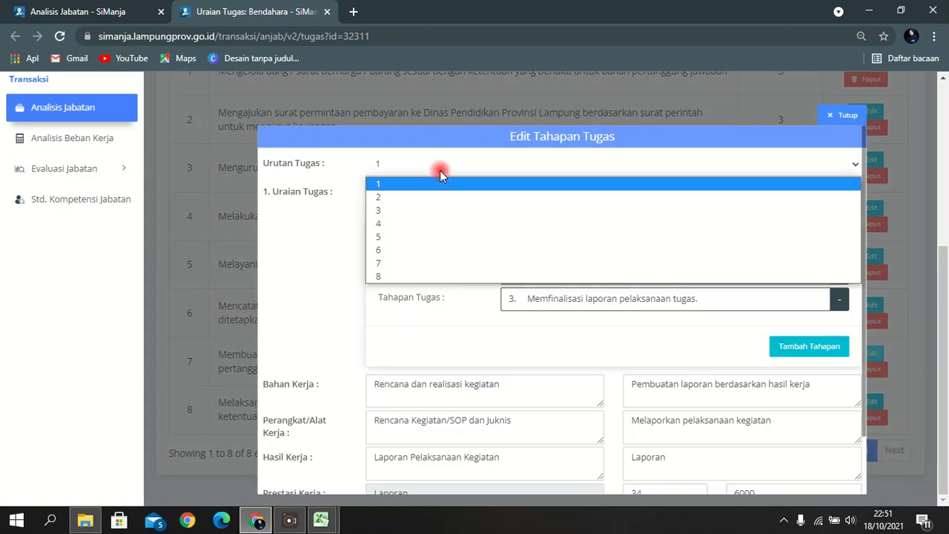
left_click(440, 262)
scroll(823, 386, "down", 1)
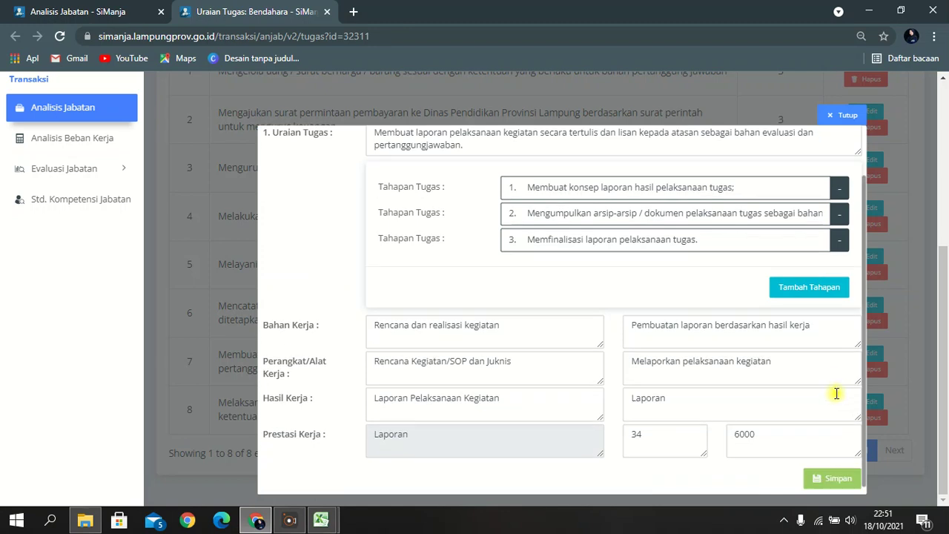
Check the seventh task's quantity in the hitung-anjab workbook, set its Prestasi Kerja quantity to 17 in SiManja and save the task.
mouse_move(321, 520)
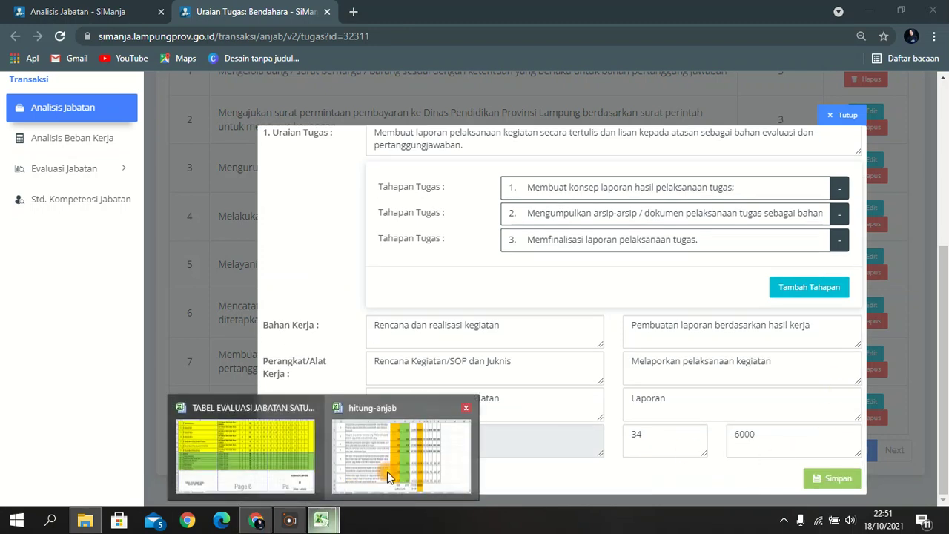
left_click(373, 470)
left_click(621, 380)
left_click(256, 520)
double_click(642, 438)
left_click(837, 479)
left_click(459, 356)
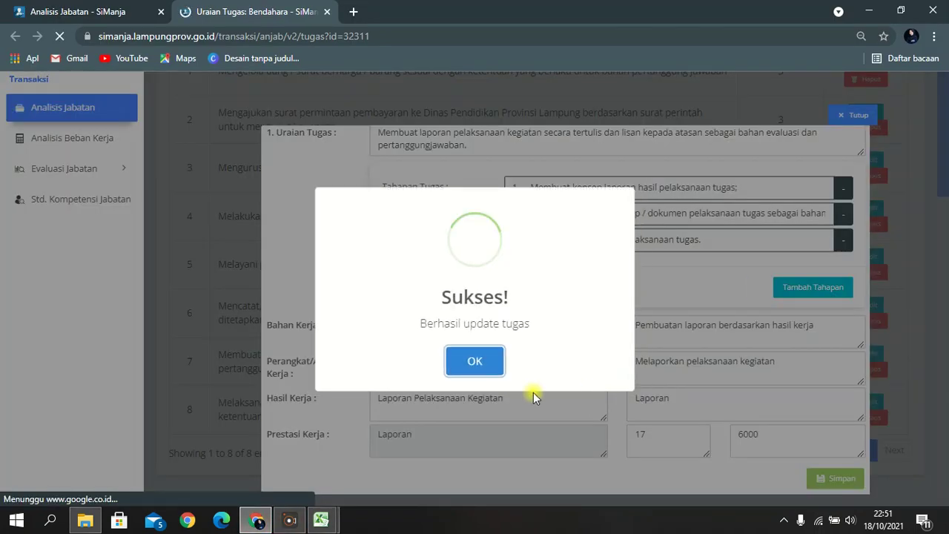
Set the sixth task's Urutan Tugas to 6 and its Prestasi Kerja quantity to 17, and save the task.
left_click(863, 307)
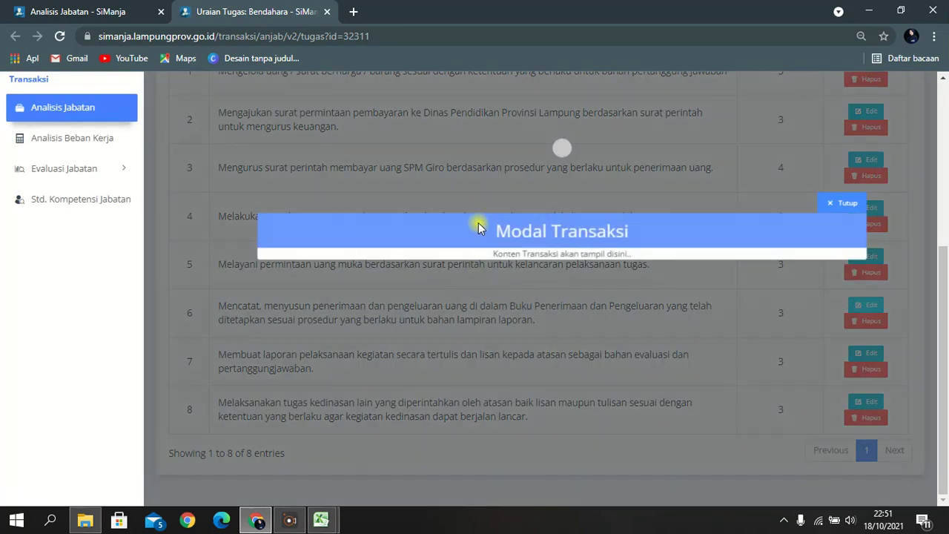
left_click(481, 165)
left_click(485, 250)
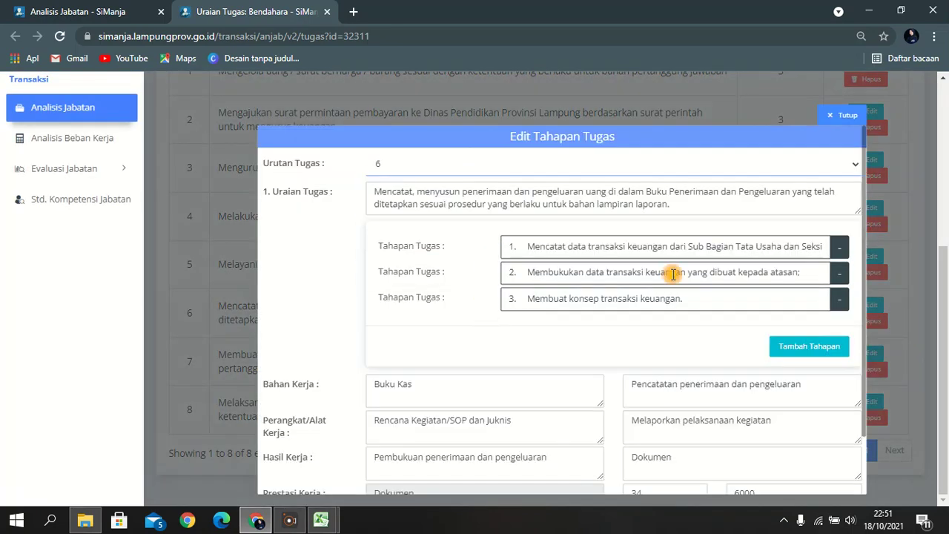
scroll(864, 314, "down", 1)
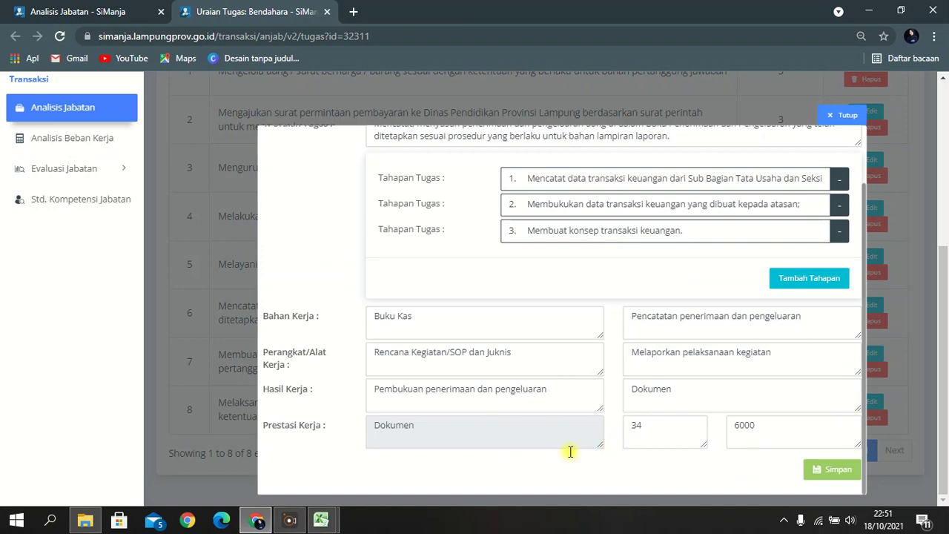
left_click_drag(678, 423, 507, 412)
type("17")
left_click(837, 470)
left_click(432, 361)
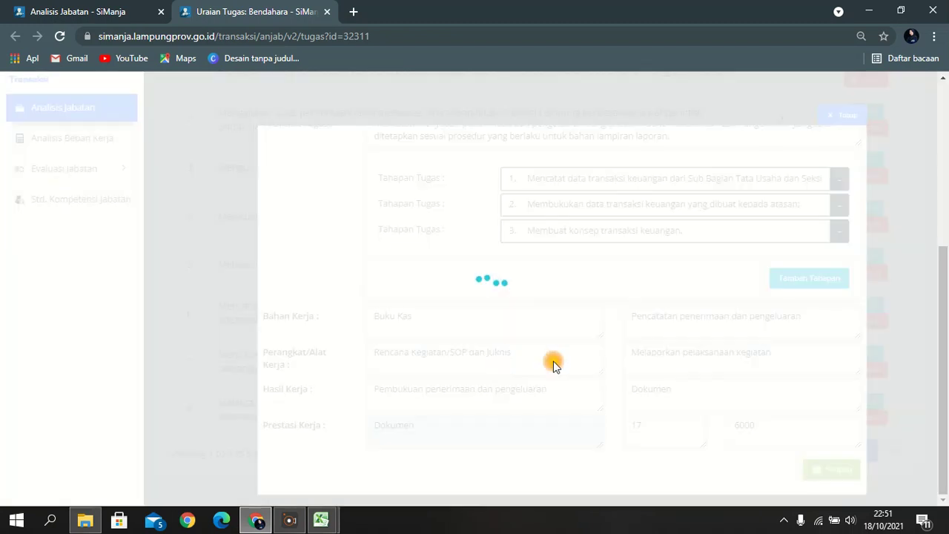
Open the fifth task (Melayani permintaan uang muka) for editing and set its Urutan Tugas to 5.
left_click(865, 258)
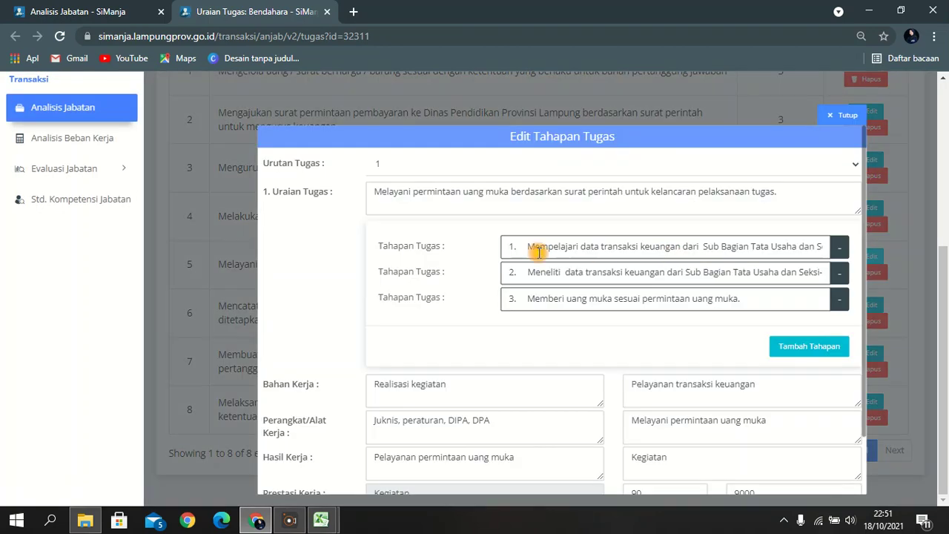
left_click(416, 170)
left_click(426, 247)
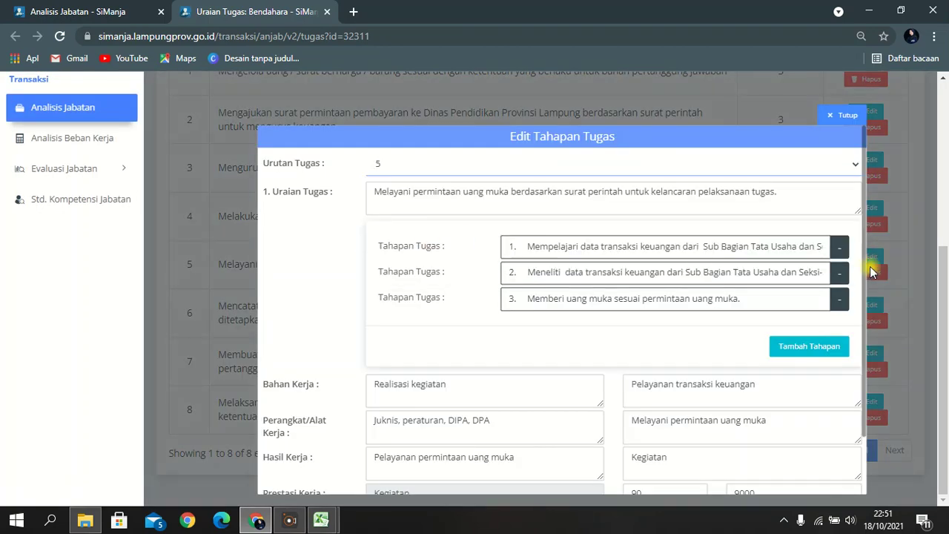
Check the fifth task's quantity in the hitung-anjab workbook and set its Prestasi Kerja quantity to 45 in SiManja.
left_click_drag(865, 282, 868, 408)
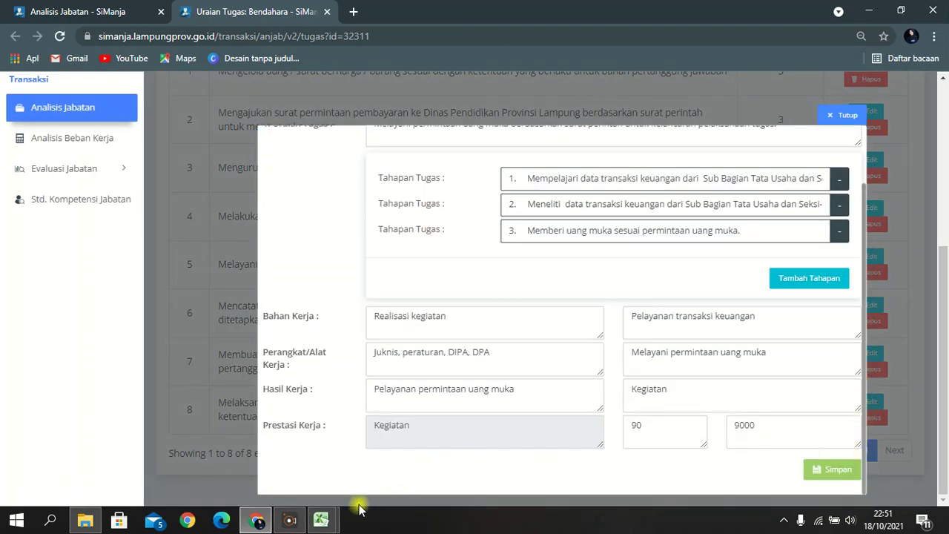
left_click(257, 522)
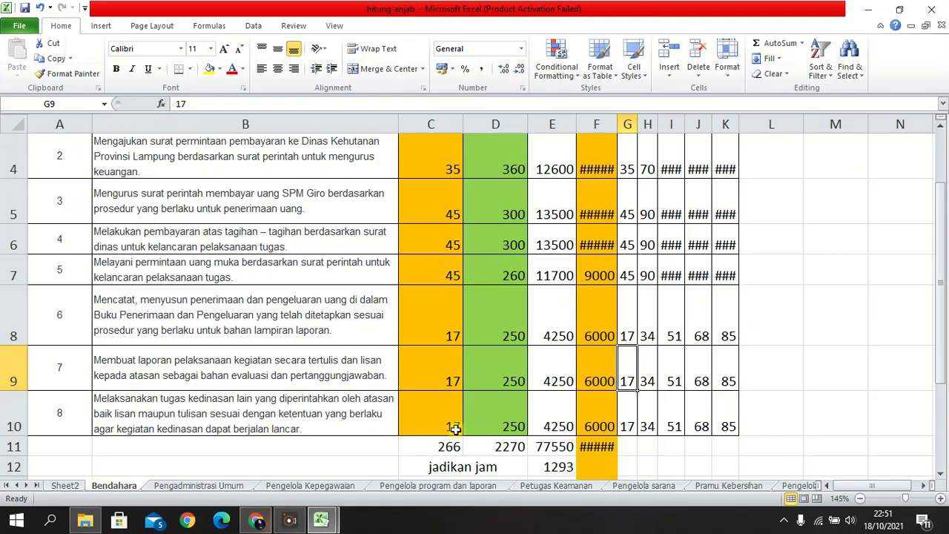
left_click(451, 270)
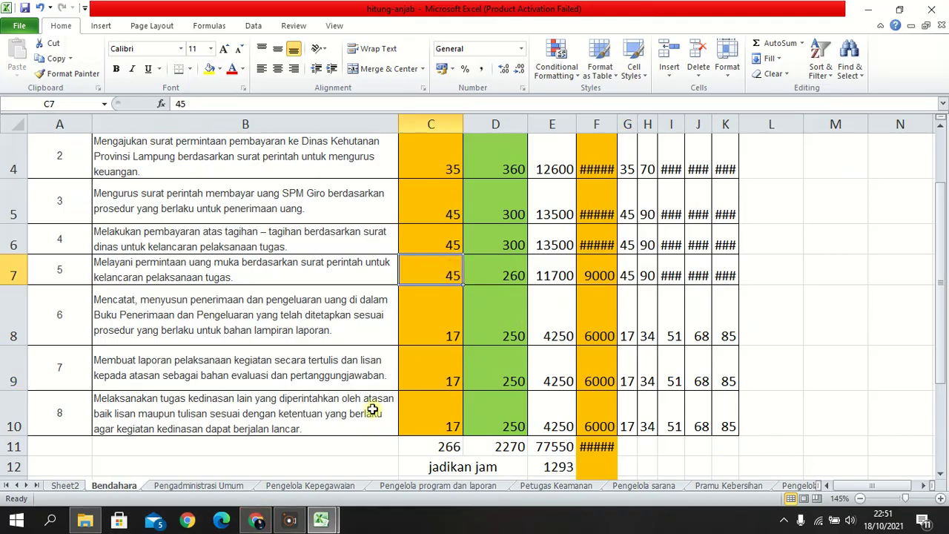
left_click(257, 522)
left_click_drag(651, 437, 582, 439)
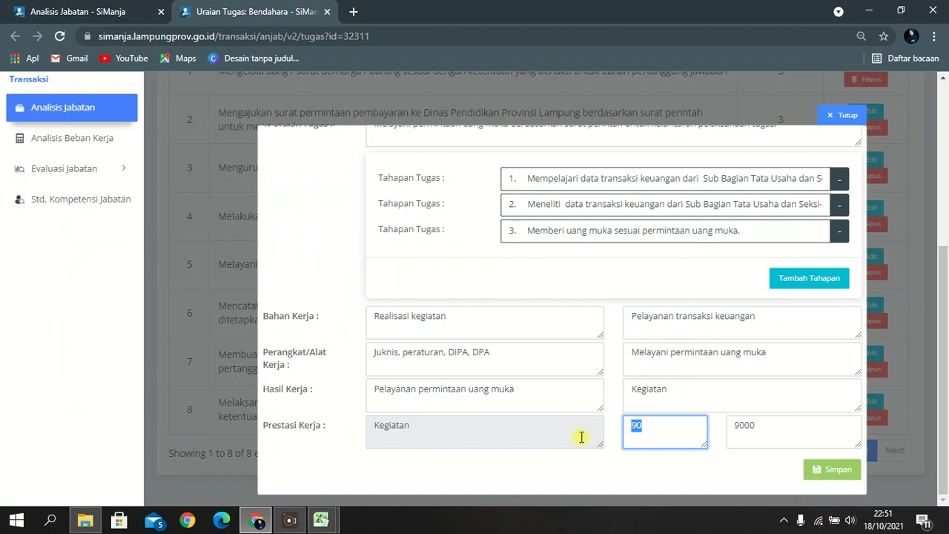
Save and confirm the fifth task's update, then reopen the task to check its saved values and close it.
left_click(836, 470)
left_click(452, 359)
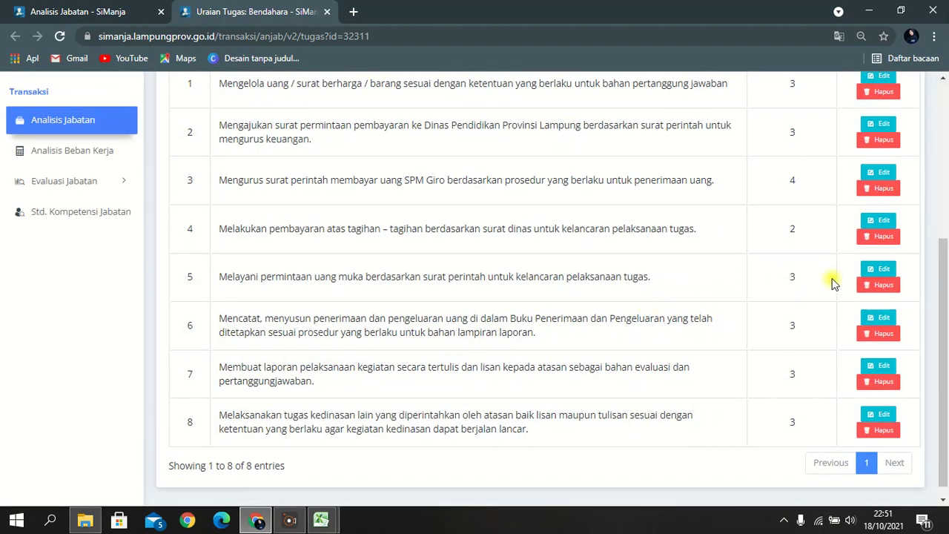
left_click(884, 271)
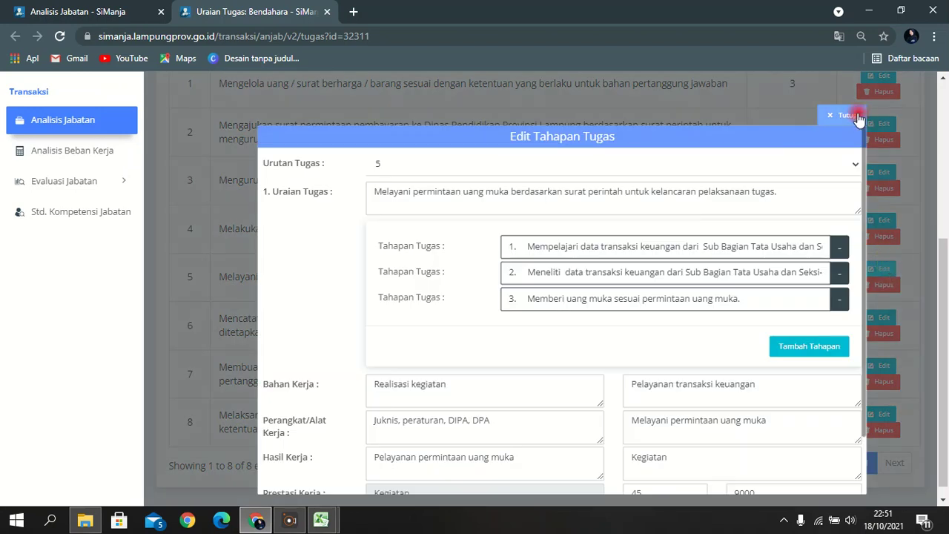
left_click(857, 115)
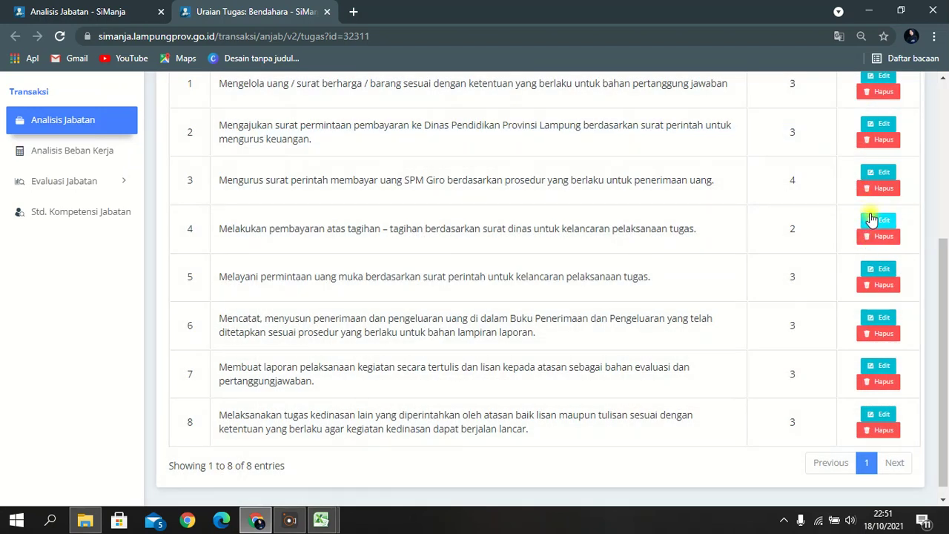
Set the fourth task's Urutan Tugas to 4 and its Prestasi Kerja quantity to 45, and save the task.
left_click(877, 220)
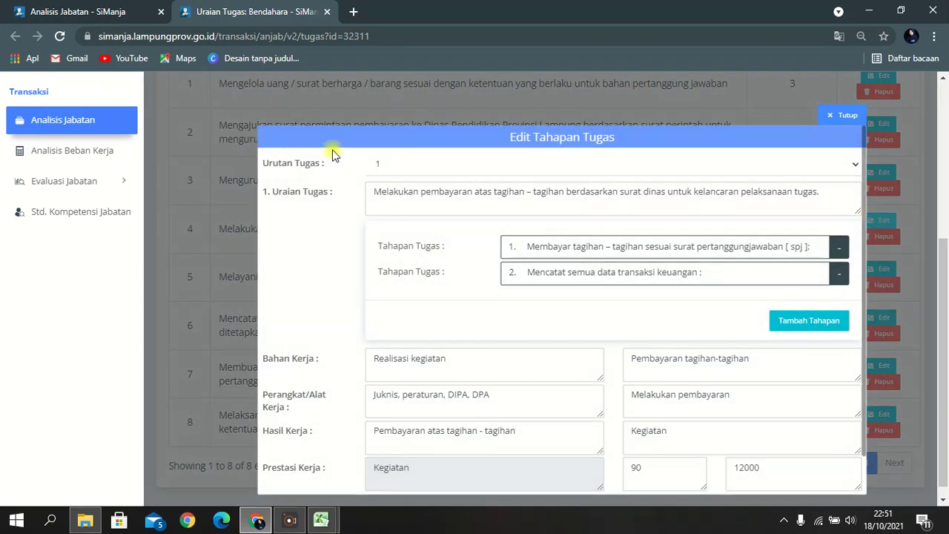
left_click(395, 166)
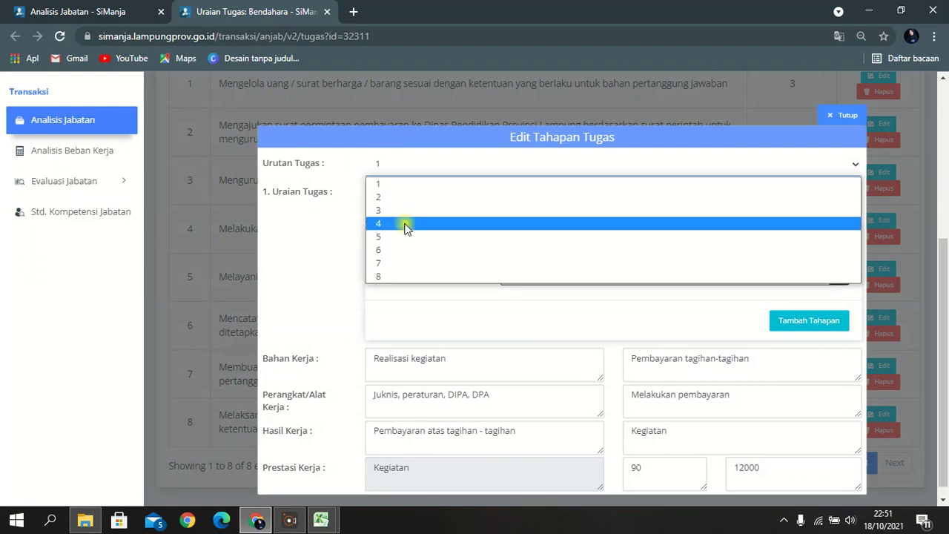
left_click(404, 224)
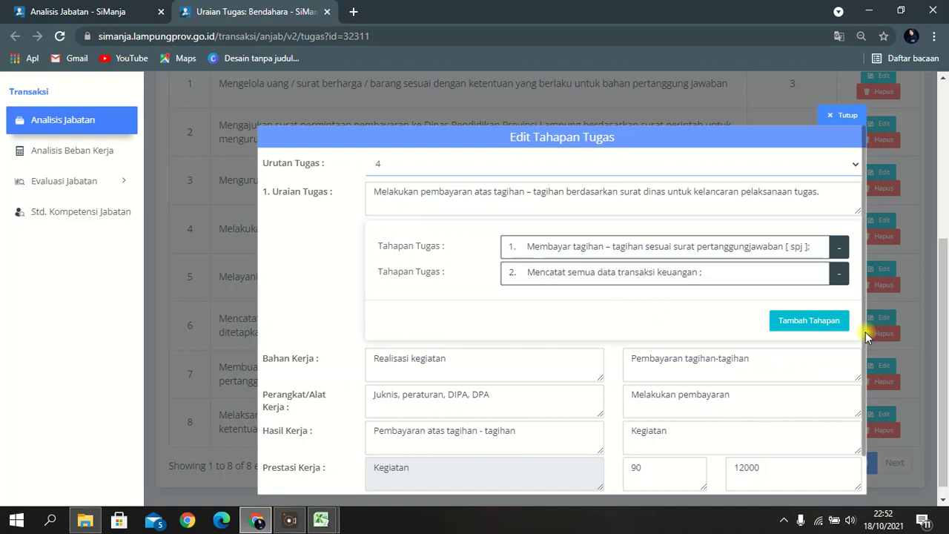
scroll(861, 378, "down", 2)
double_click(632, 426)
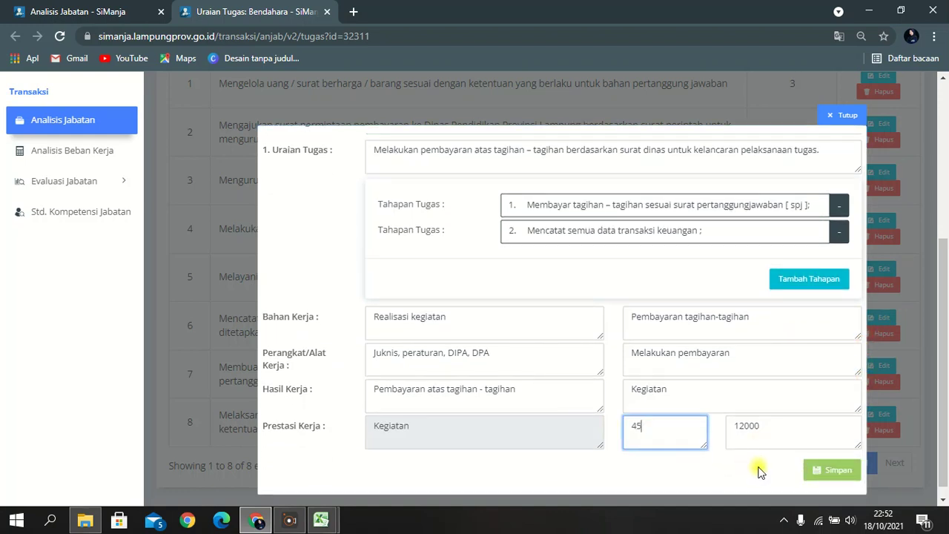
left_click(823, 472)
left_click(445, 360)
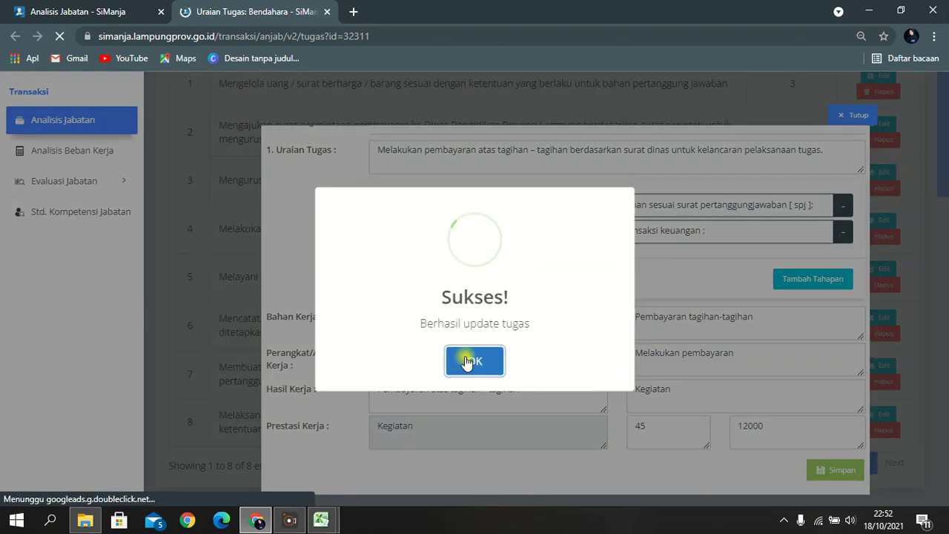
Set the third task's Urutan Tugas to 3 and its Prestasi Kerja quantity to 45, and save the task.
left_click(880, 173)
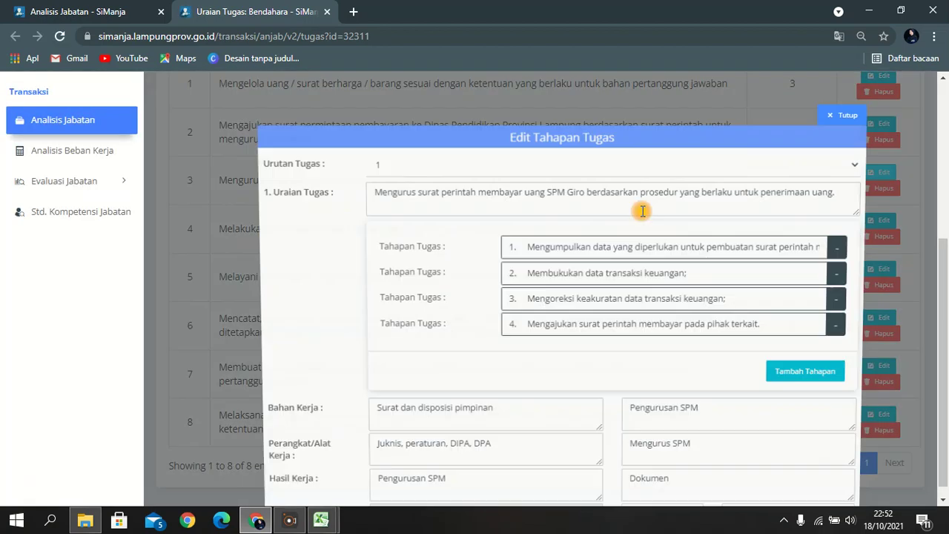
left_click(408, 164)
left_click(419, 213)
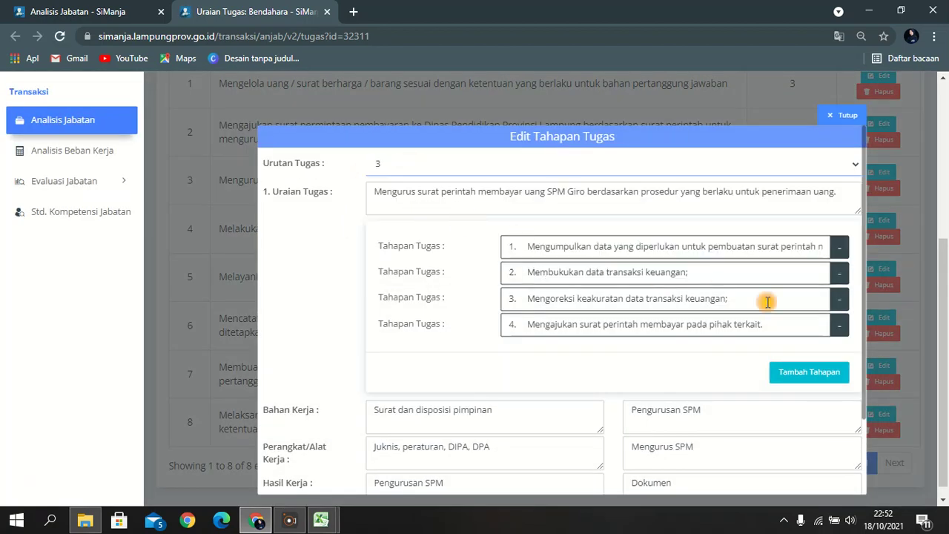
scroll(865, 351, "down", 2)
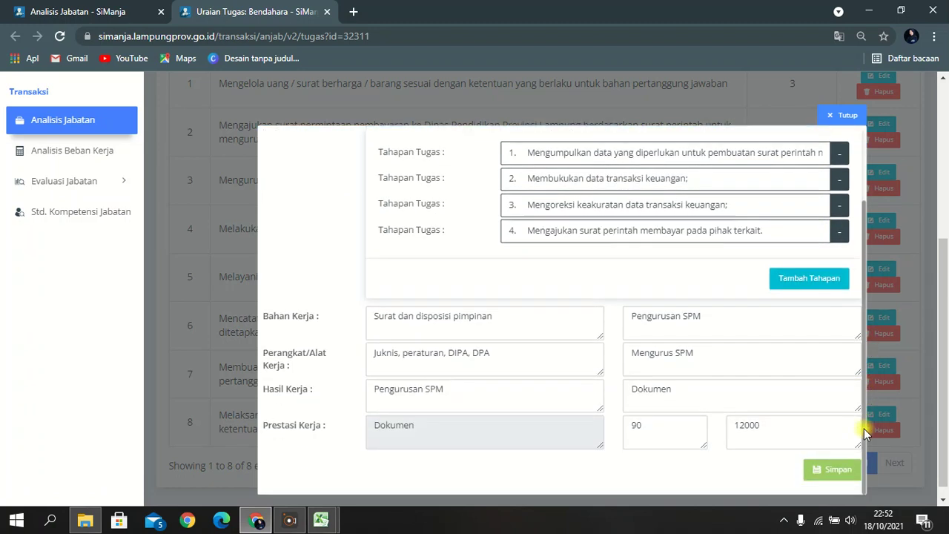
double_click(653, 430)
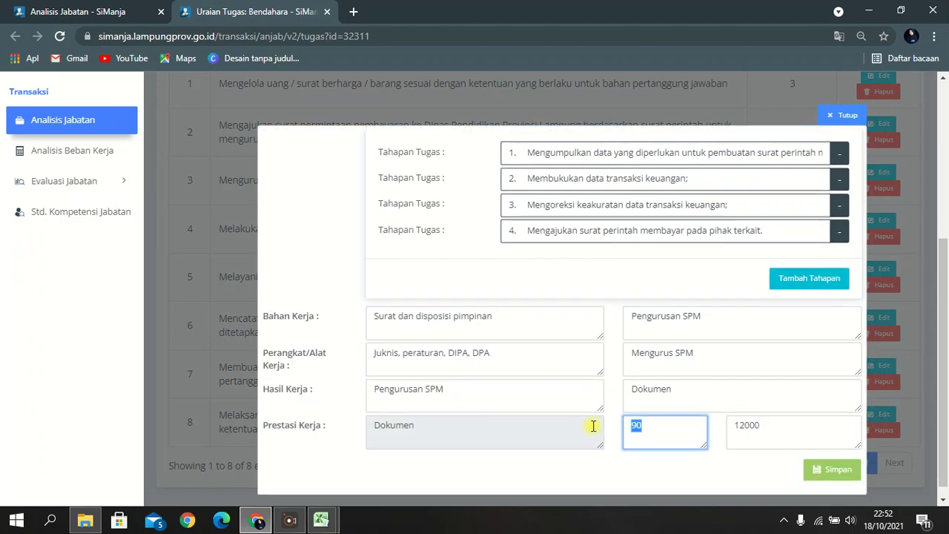
left_click(839, 470)
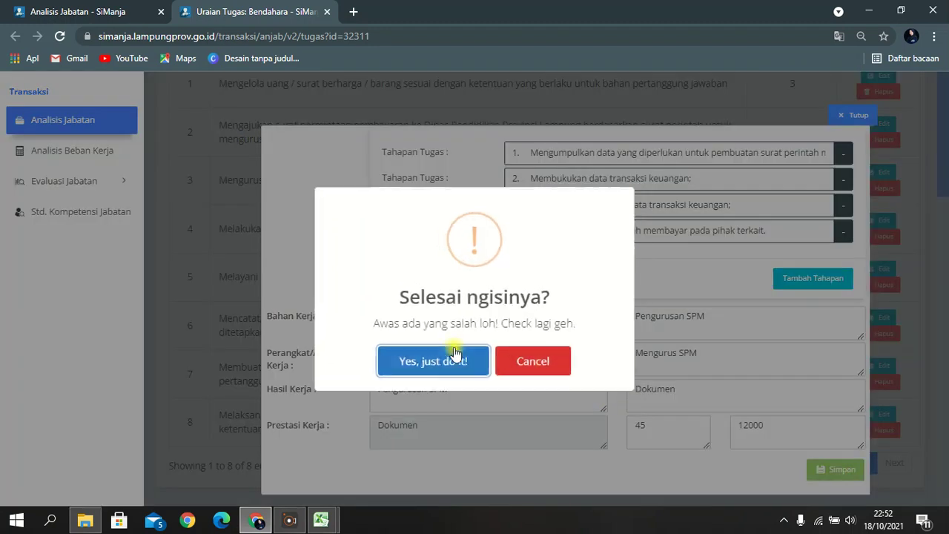
left_click(426, 360)
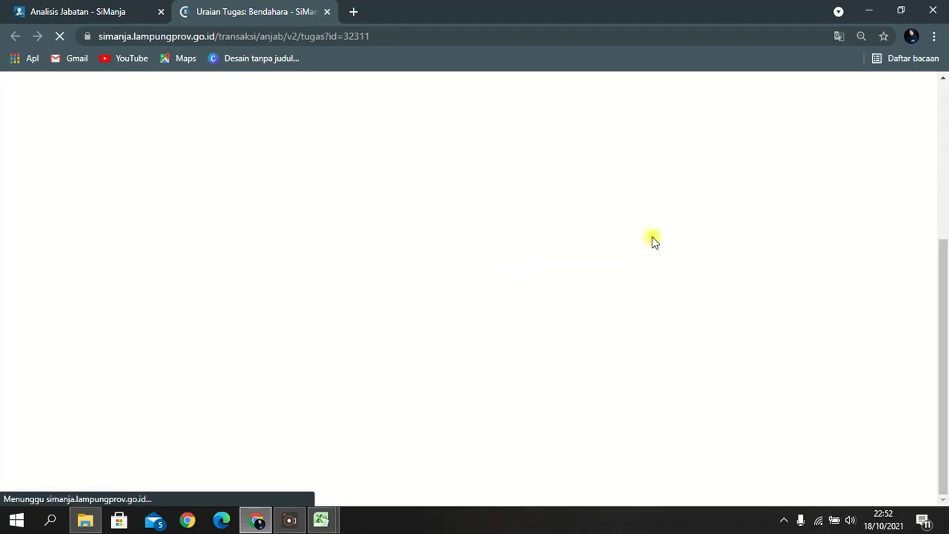
Open the second task (Mengajukan surat permintaan pembayaran) for editing and set its Urutan Tugas to 2.
left_click(894, 127)
left_click(420, 163)
left_click(424, 194)
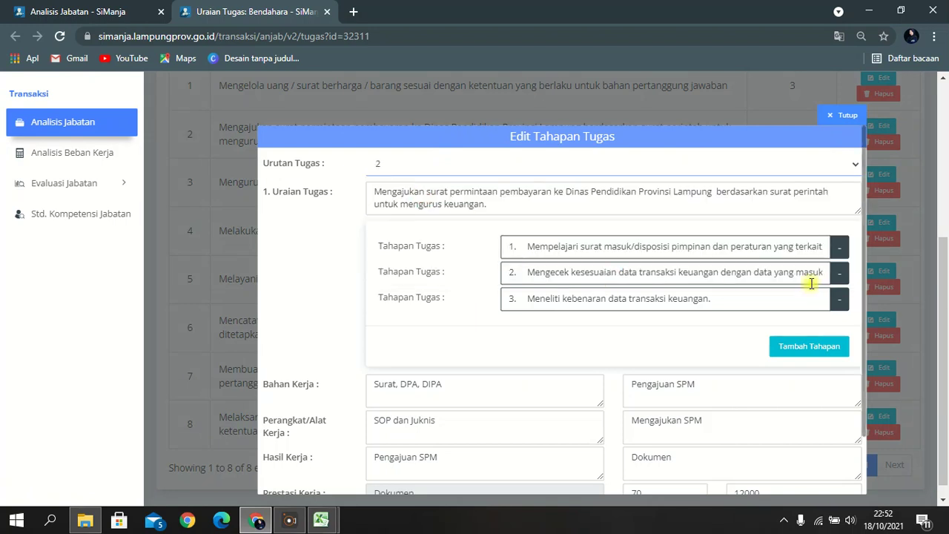
Check the second task's quantity in the hitung-anjab workbook, set its Prestasi Kerja quantity to 35 in SiManja and save the task.
scroll(860, 319, "down", 2)
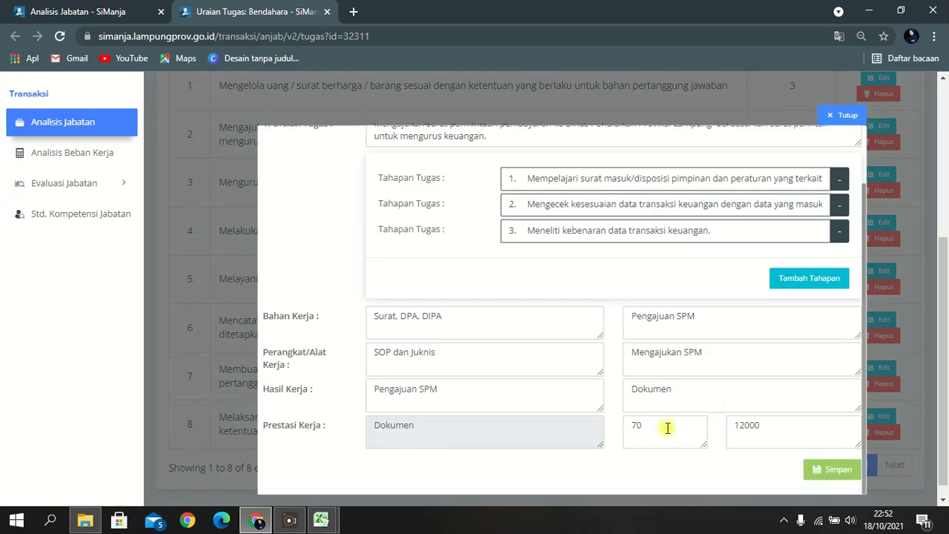
left_click(257, 521)
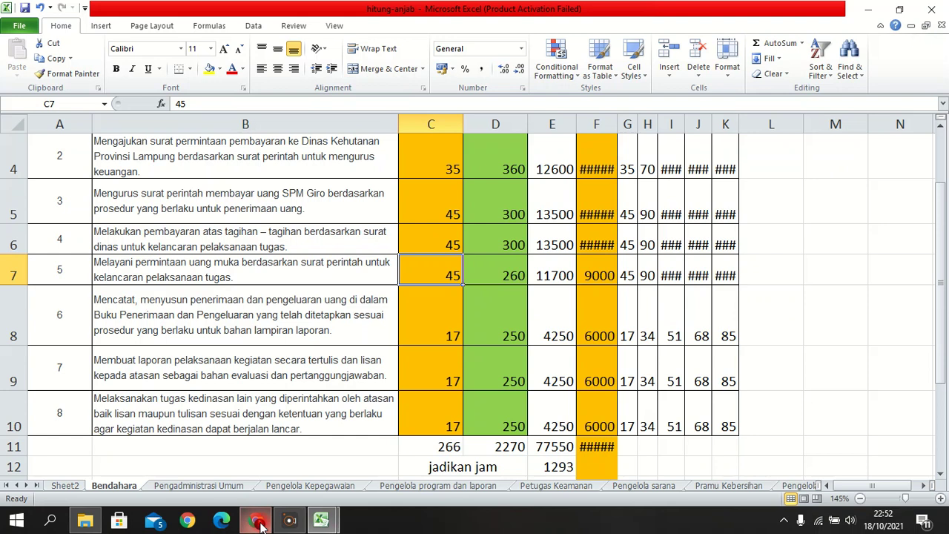
left_click(258, 522)
double_click(691, 438)
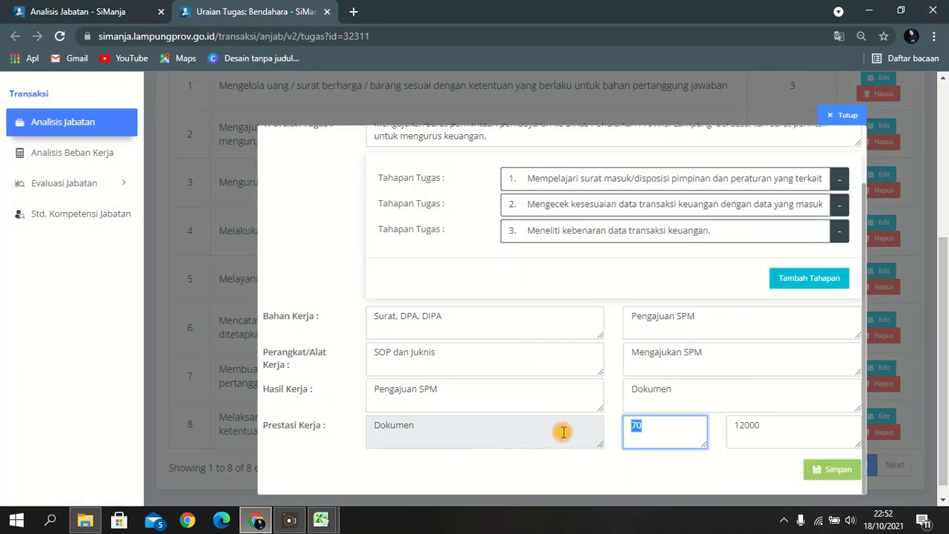
left_click(815, 483)
left_click(435, 358)
left_click(471, 359)
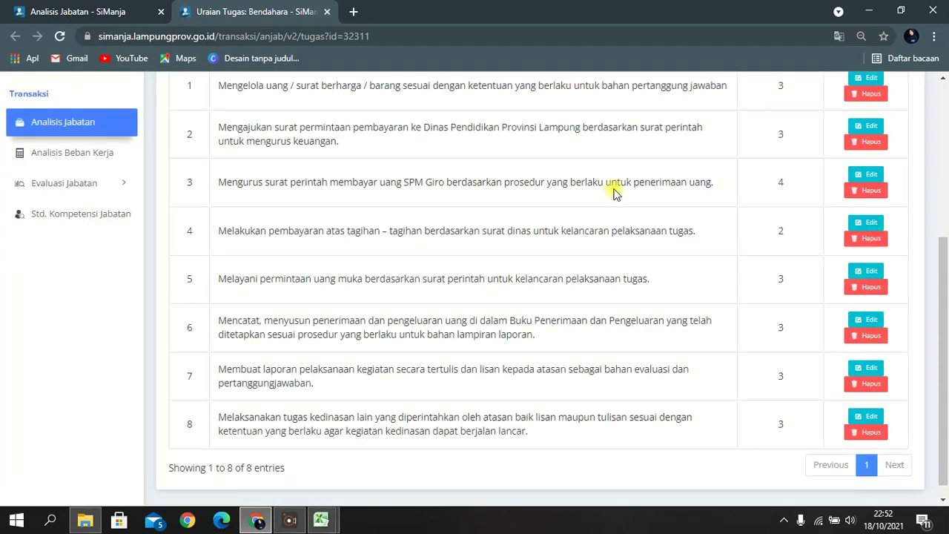
Open the first task (Mengelola uang / surat berharga / barang), replace its Prestasi Kerja quantity and save the task.
scroll(712, 200, "up", 2)
left_click(864, 216)
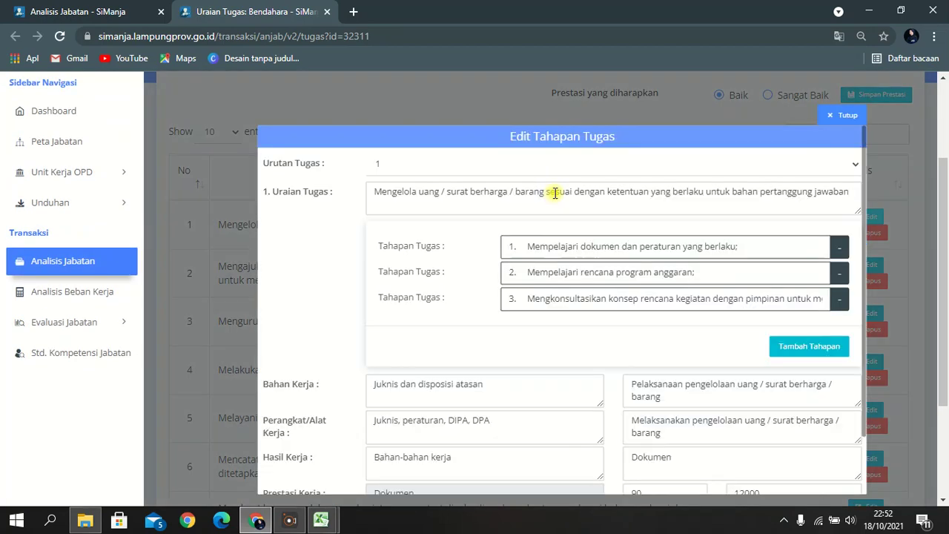
left_click_drag(864, 214, 861, 405)
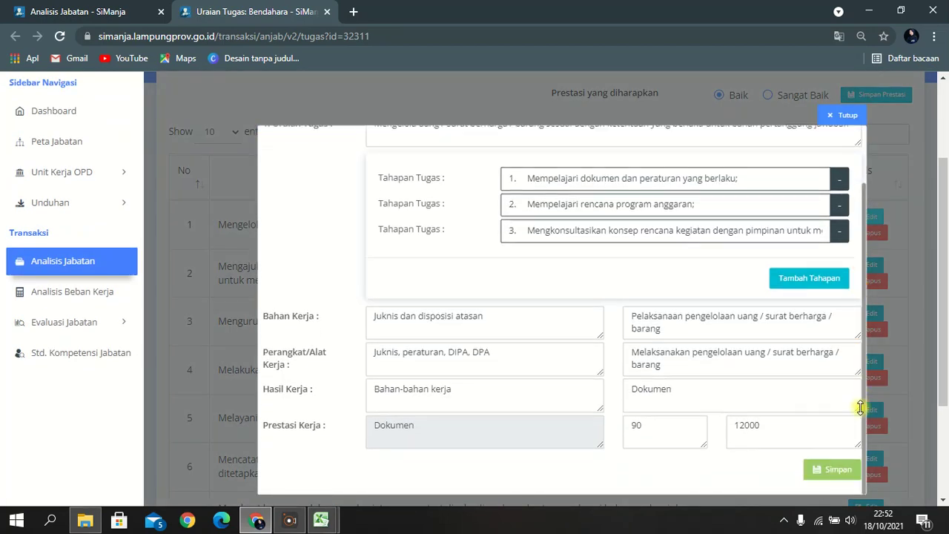
left_click_drag(668, 425, 521, 423)
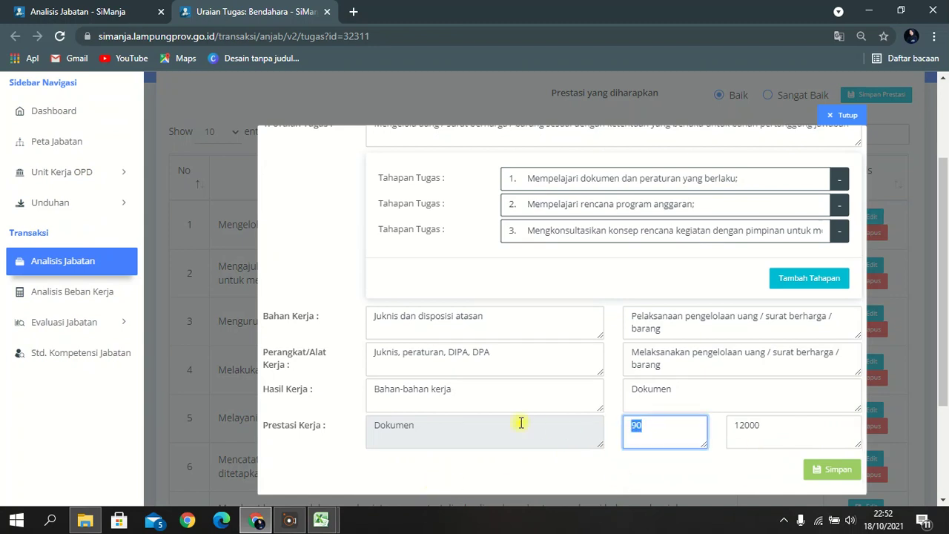
left_click(829, 470)
left_click(434, 360)
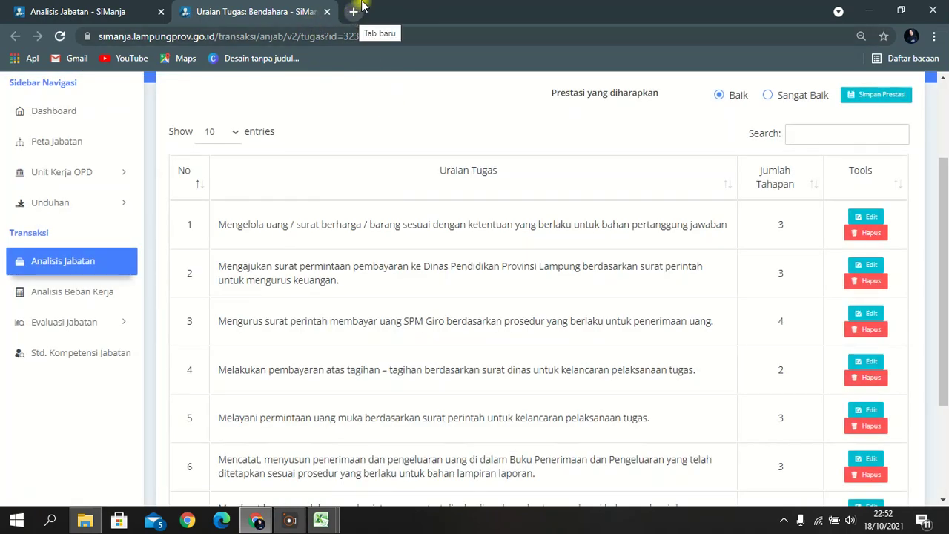
Close the Uraian Tugas page for Bendahara and return to the Analisis Jabatan overview.
left_click(122, 11)
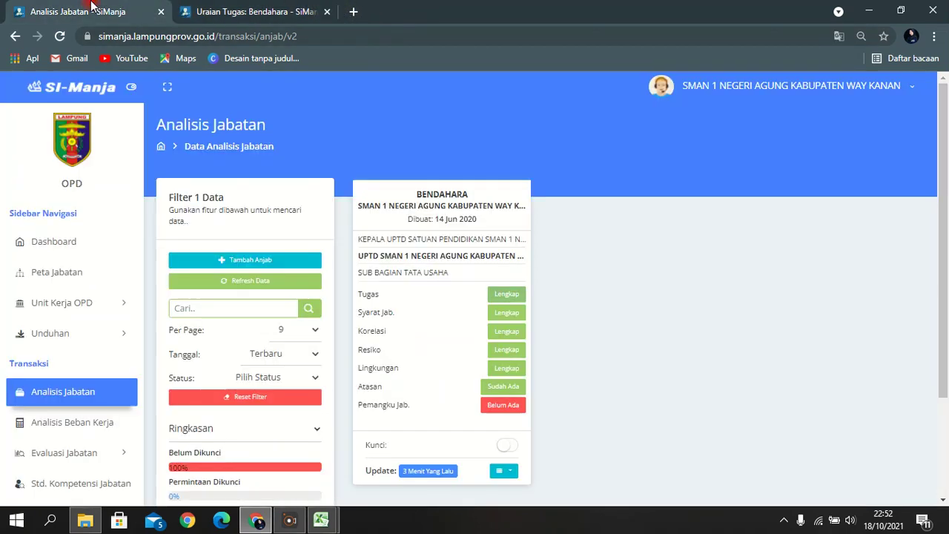
left_click(296, 16)
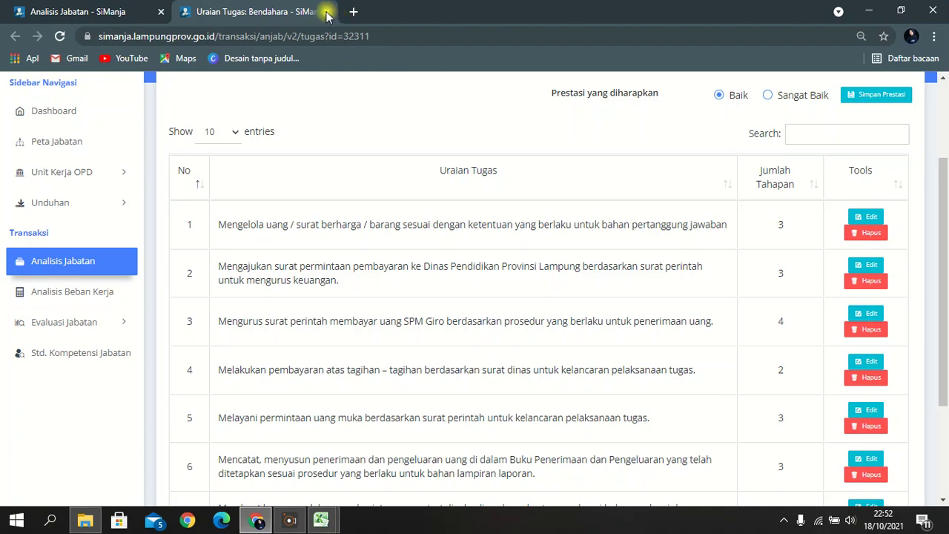
left_click(67, 9)
left_click(275, 14)
left_click(329, 12)
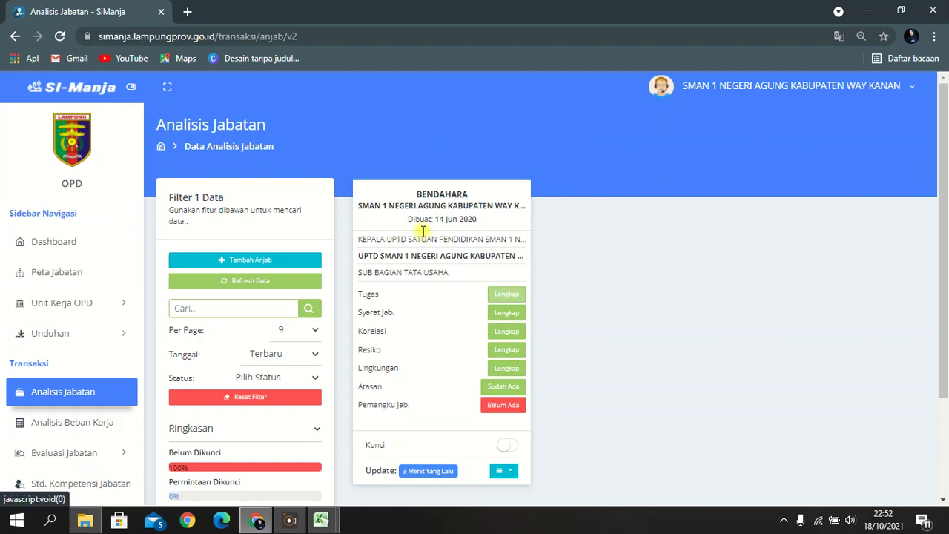
Switch to the TABEL EVALUASI JABATAN SATUAN PENDIDIKAN workbook in Excel and look up the Pengelola Kepegawaian position listed after Bendahara.
left_click(322, 520)
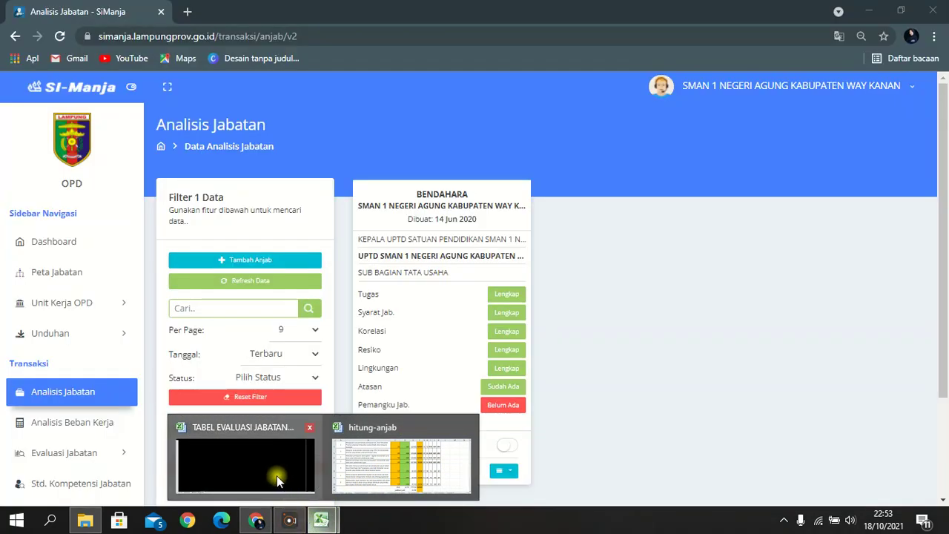
left_click(276, 475)
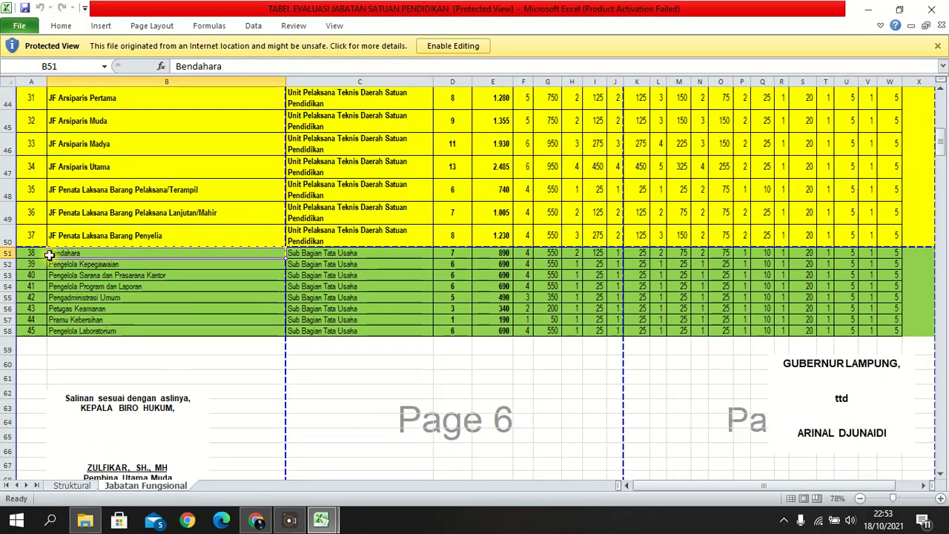
left_click(57, 263)
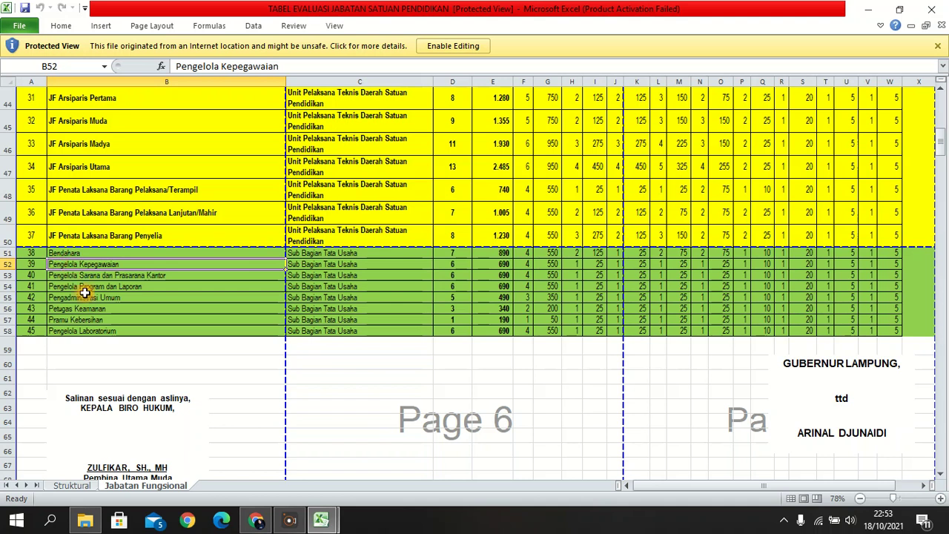
Review the remaining Sub Bagian Tata Usaha positions in the evaluation table, from Pengelola Kepegawaian to Pengelola Laboratorium.
left_click(85, 275)
left_click(96, 264)
left_click(96, 298)
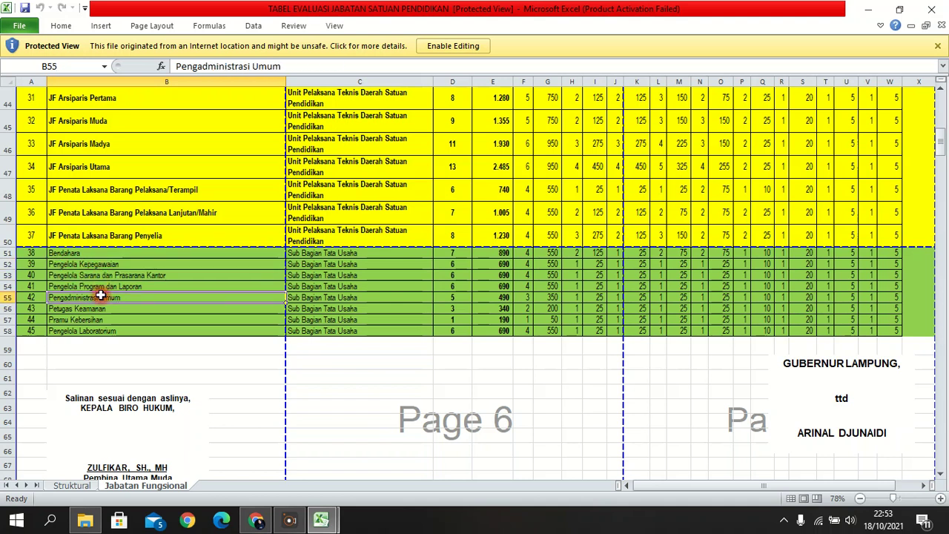
left_click(100, 330)
left_click(109, 319)
left_click(112, 297)
left_click_drag(123, 265, 127, 320)
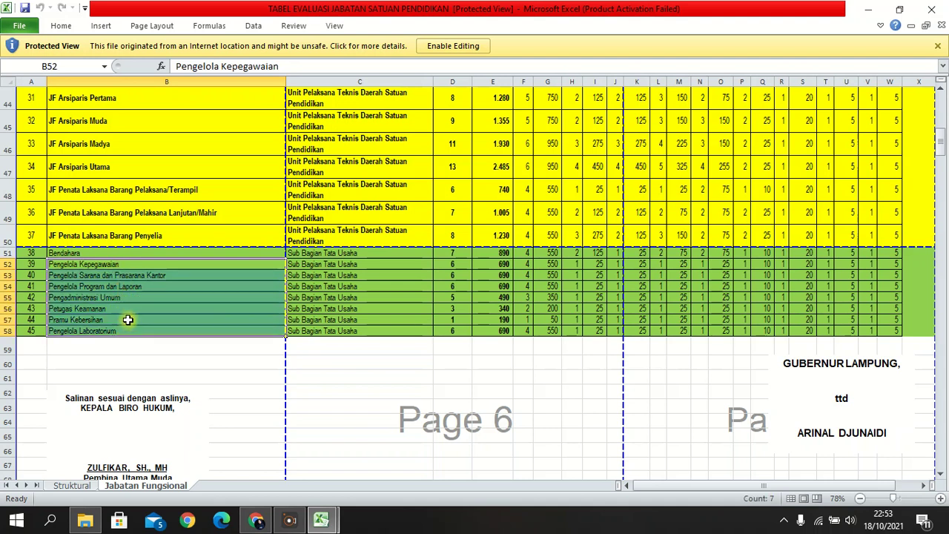
left_click(133, 285)
left_click_drag(168, 264, 181, 330)
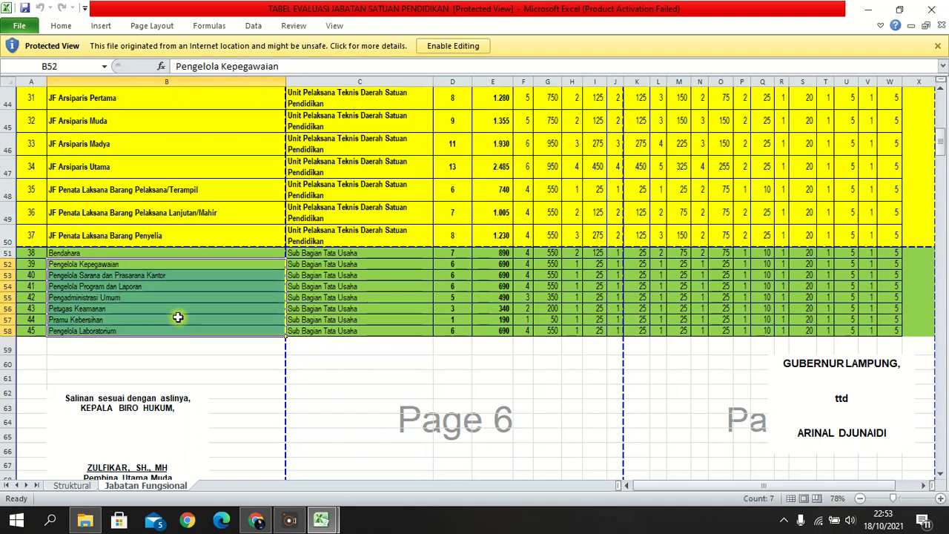
left_click(131, 274)
left_click(131, 319)
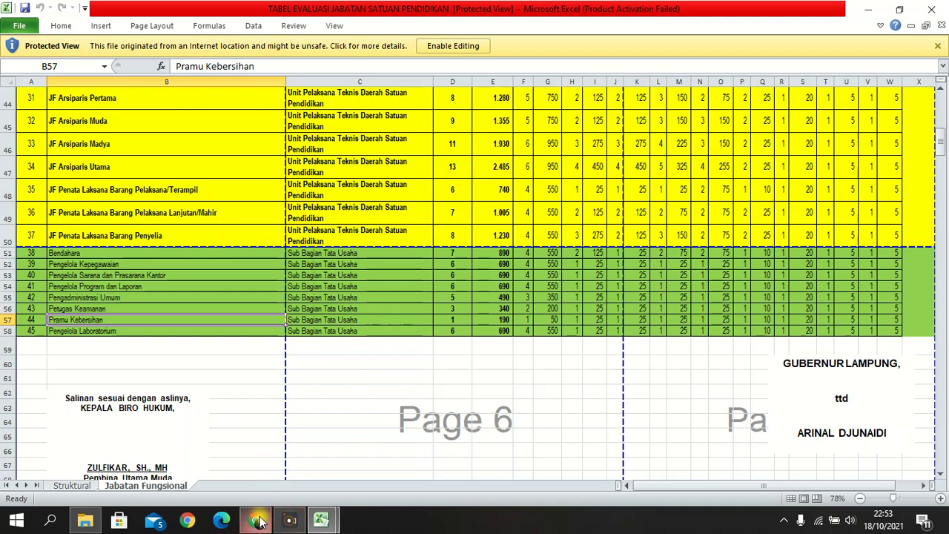
Look up the JF Guru positions at the start of the Jabatan Fungsional sheet and select JF Guru Pertama.
mouse_move(258, 521)
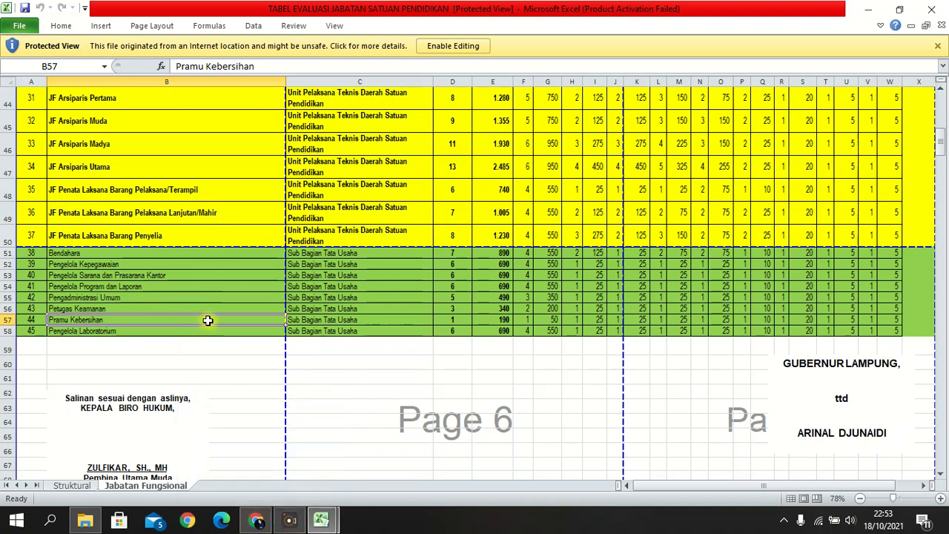
scroll(208, 319, "up", 10)
scroll(210, 304, "up", 5)
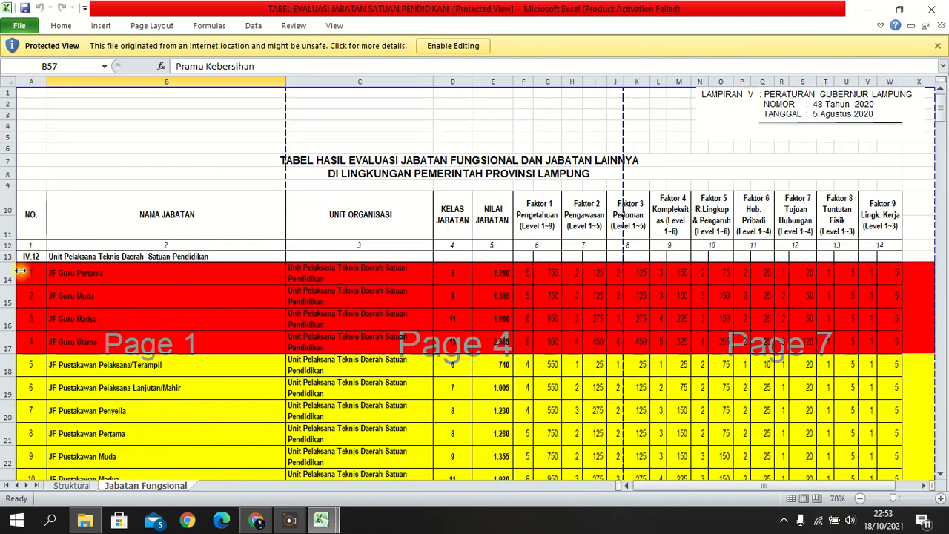
left_click(51, 276)
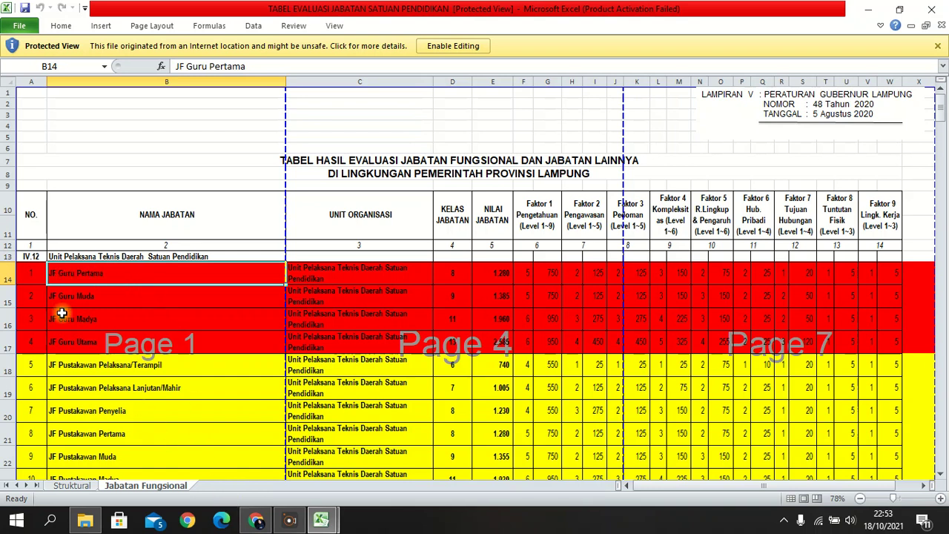
Switch to SiManja in Chrome and open the Jabatan Fungsional data under Unit Kerja OPD.
left_click(261, 522)
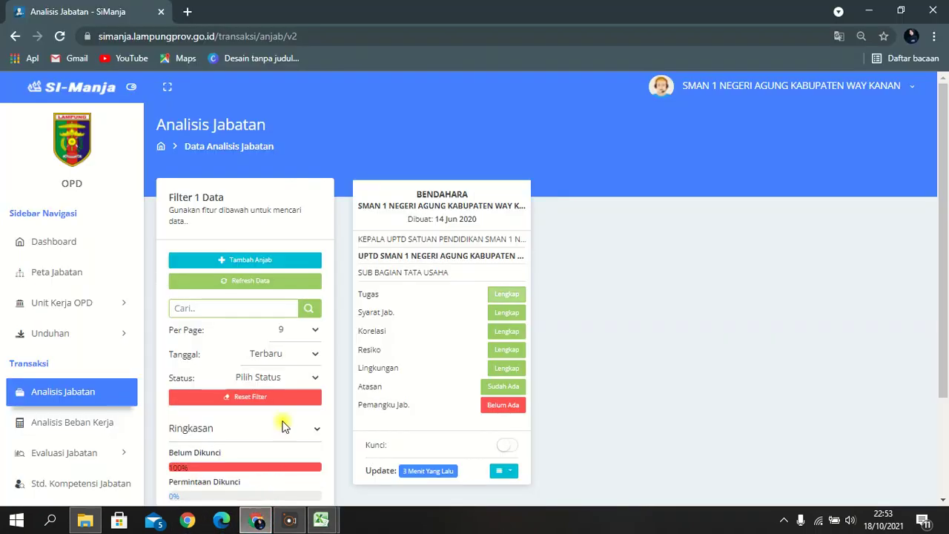
left_click(131, 305)
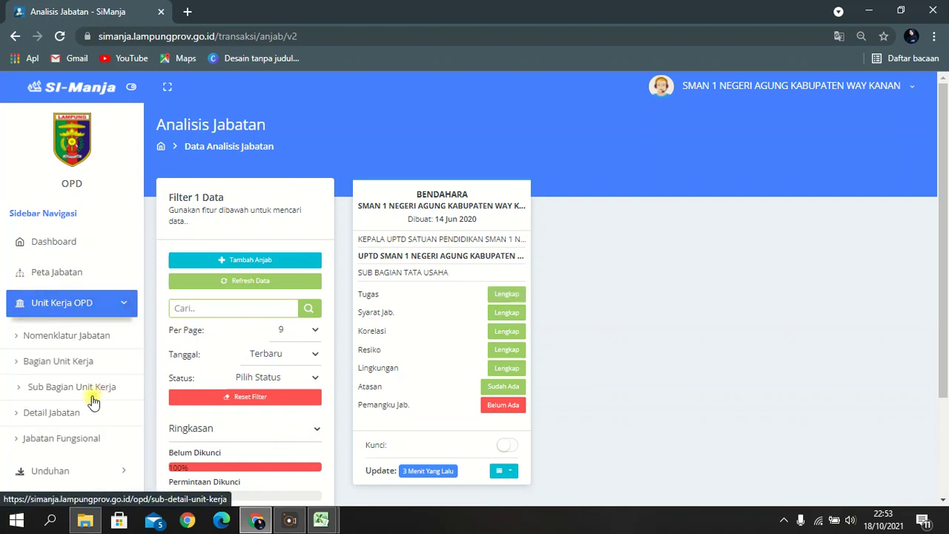
scroll(68, 419, "down", 1)
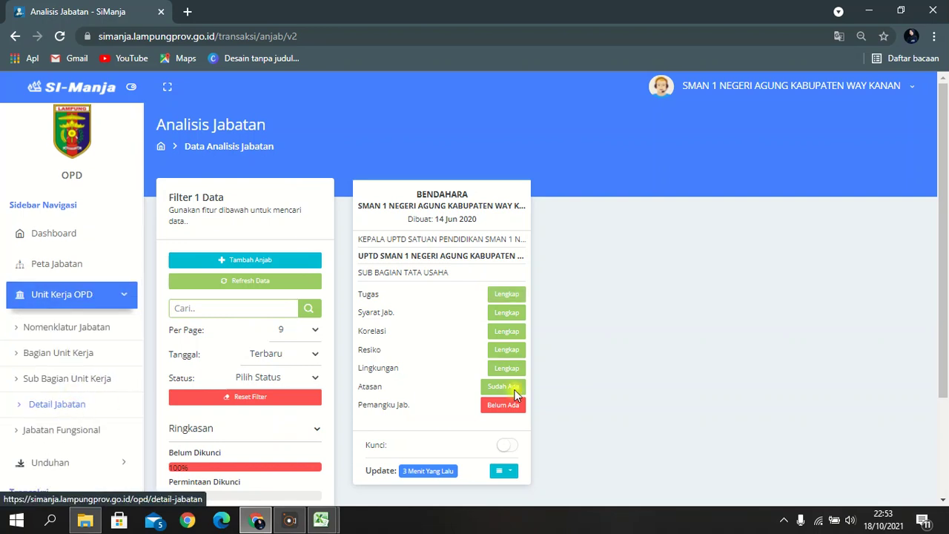
left_click_drag(946, 232, 946, 348)
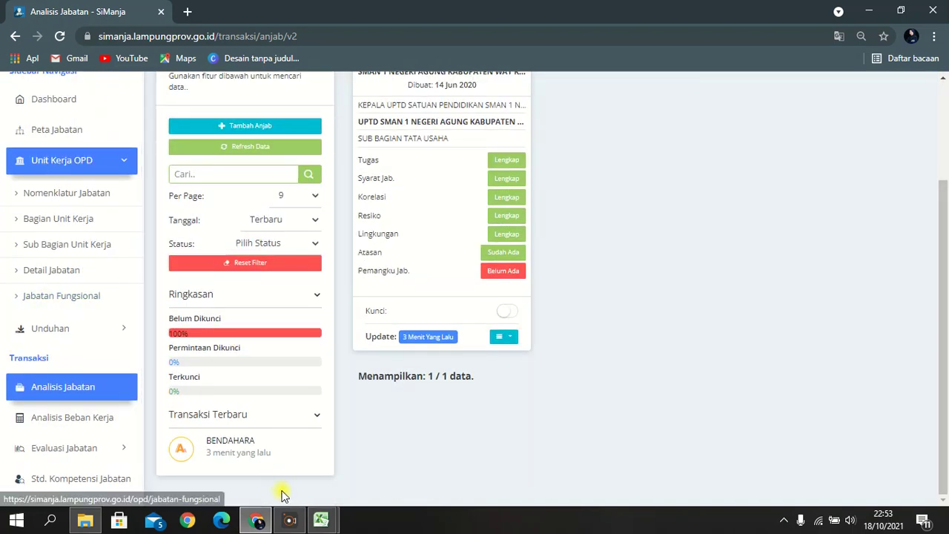
left_click(56, 298)
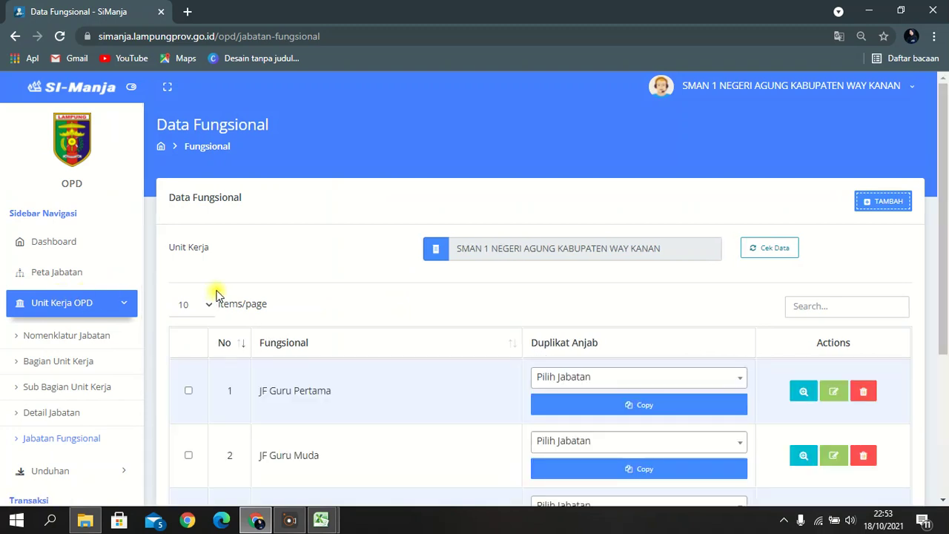
Compare the functional positions listed in SiManja with the JF Guru rows in the Excel evaluation table.
scroll(358, 305, "down", 3)
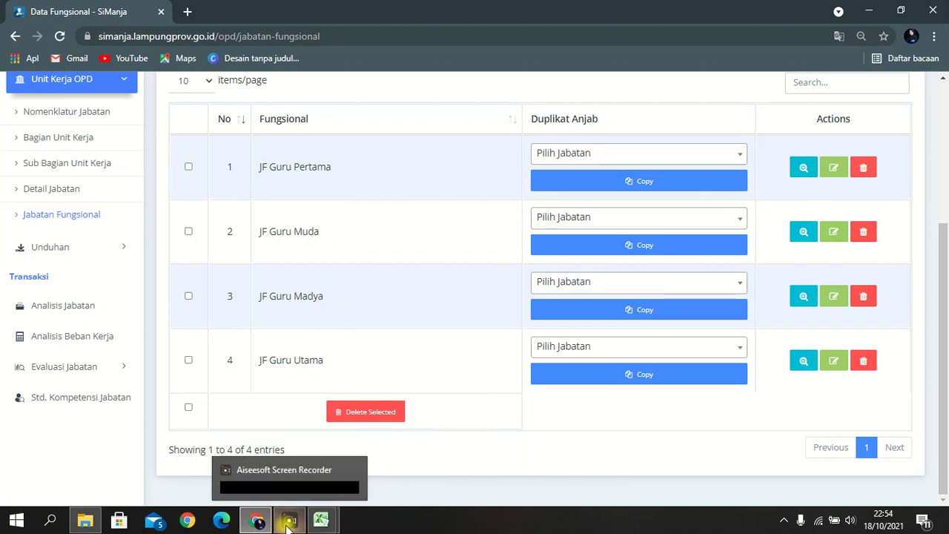
left_click(273, 476)
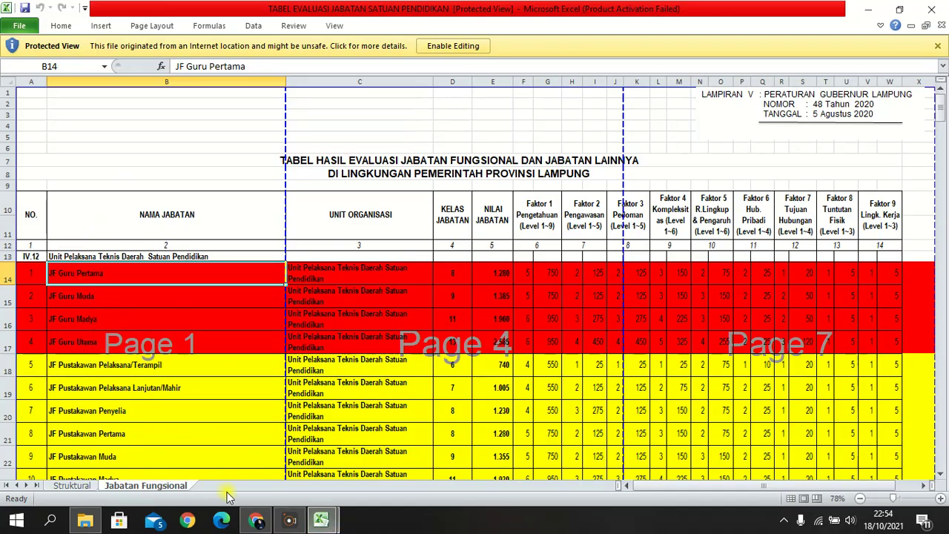
left_click(253, 519)
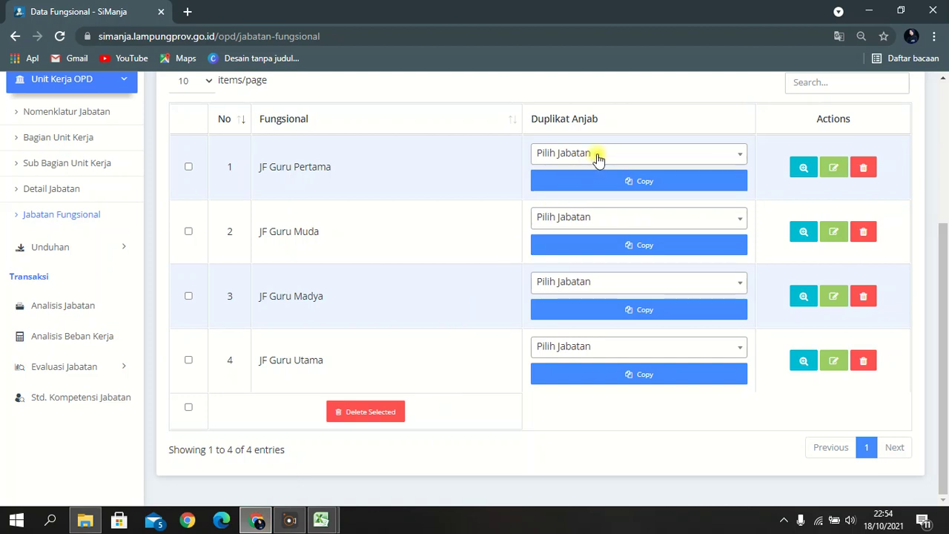
Duplicate the JF Guru Pertama job analysis from SMAN 9 BANDAR LAMPUNG into the school's JF Guru Pertama position.
scroll(618, 182, "up", 4)
scroll(590, 345, "down", 1)
left_click(587, 308)
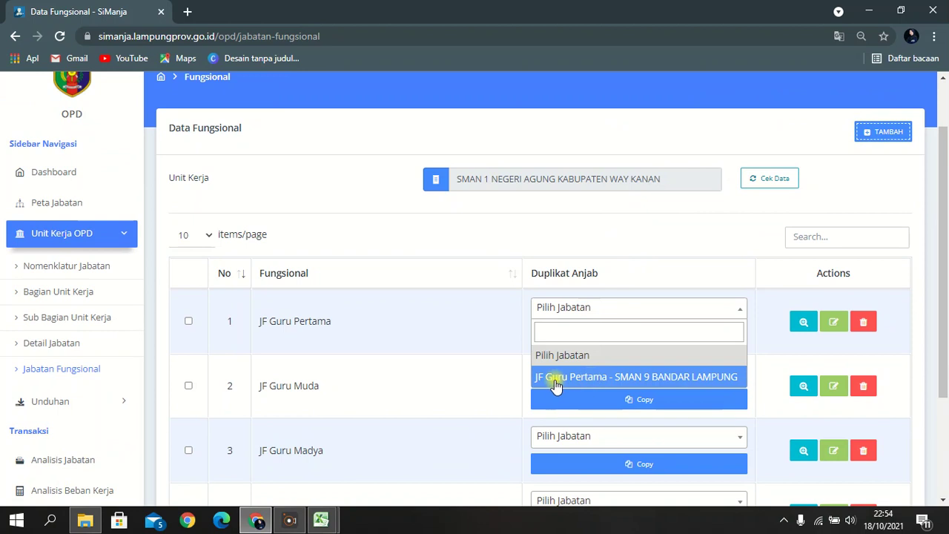
left_click(729, 380)
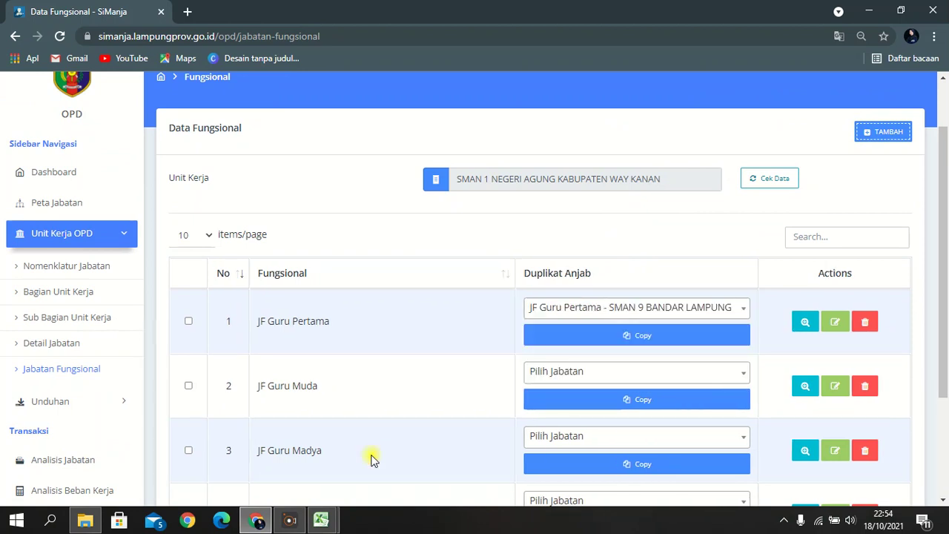
left_click(630, 345)
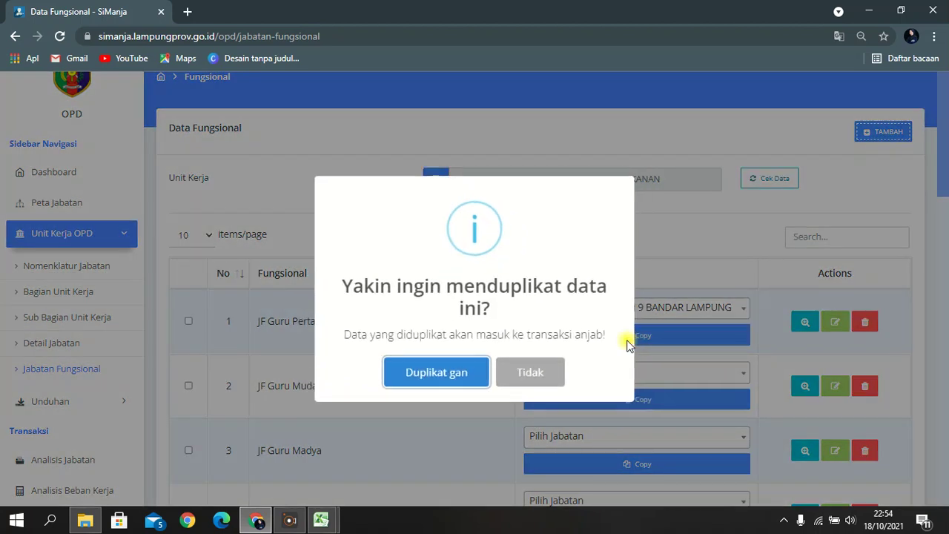
left_click(448, 378)
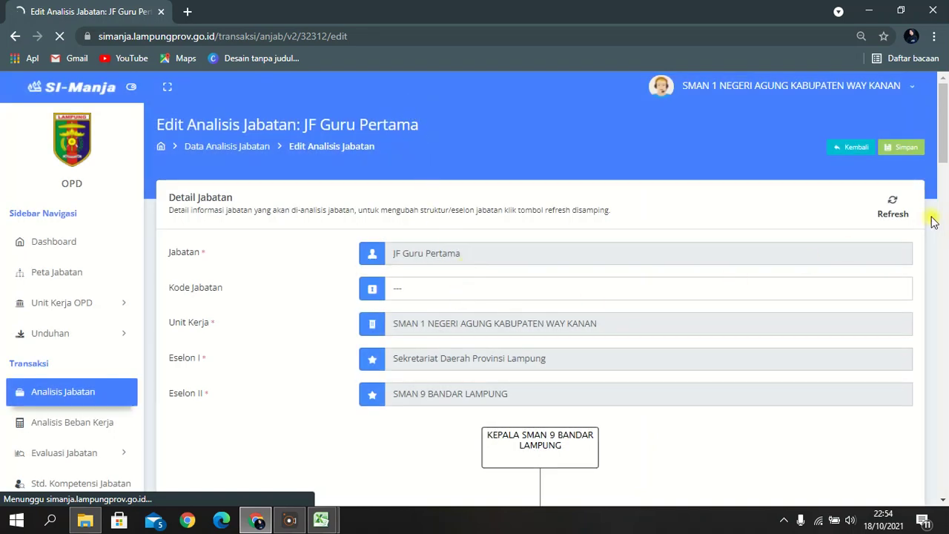
Refresh the position structure of the duplicated JF Guru Pertama analysis, check its chart and Ikhtisar Jabatan, and save the analysis.
left_click(894, 203)
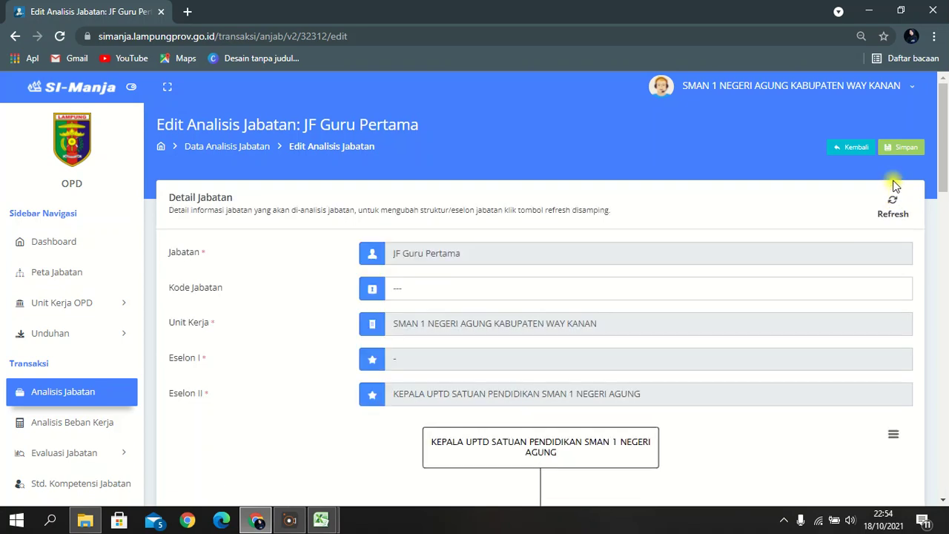
scroll(778, 261, "down", 3)
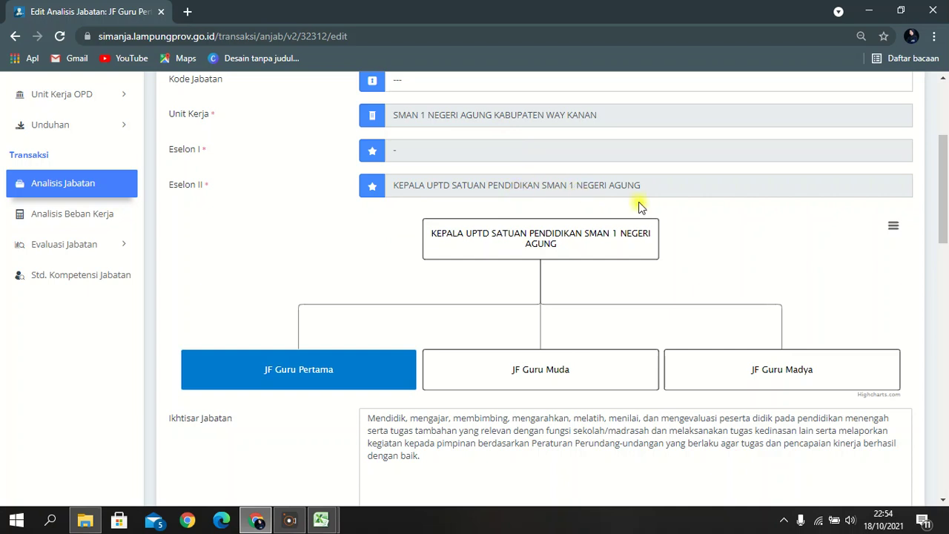
scroll(641, 208, "down", 2)
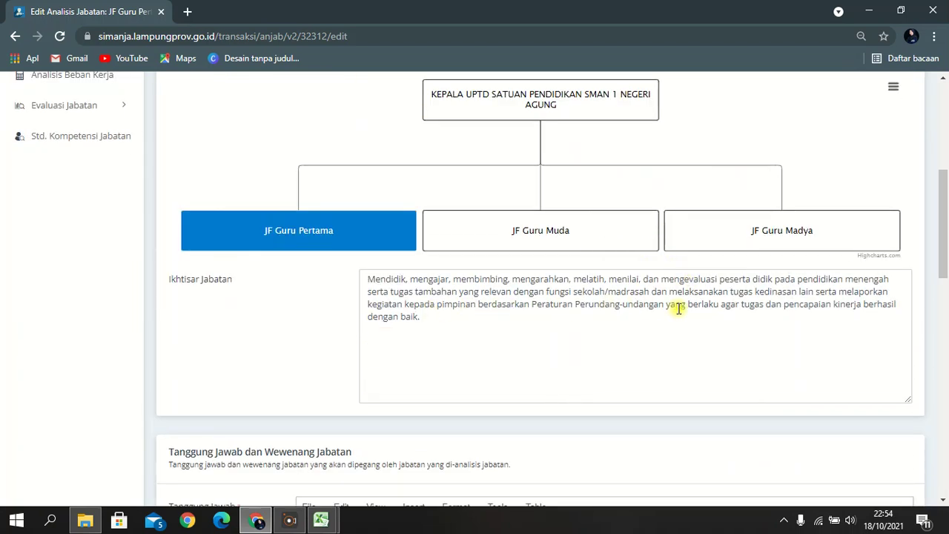
scroll(720, 289, "up", 4)
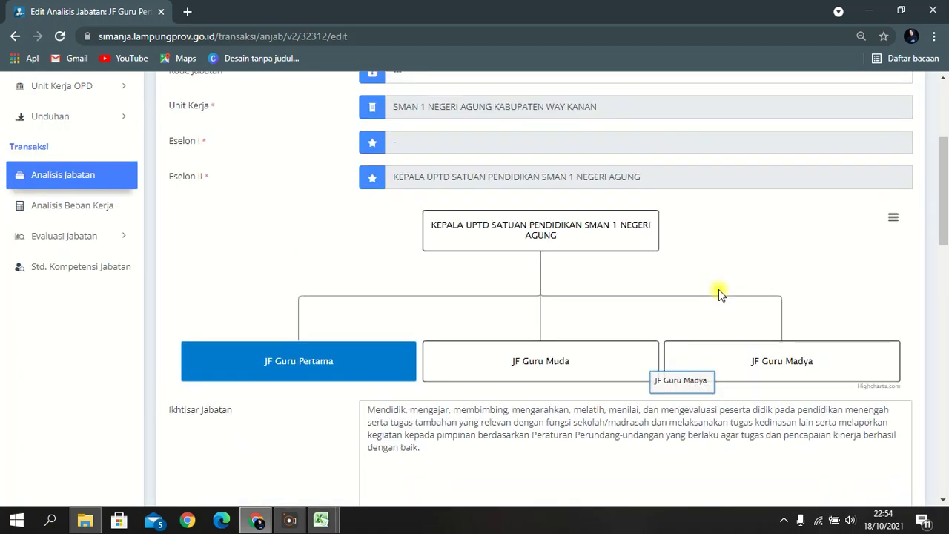
scroll(727, 284, "up", 1)
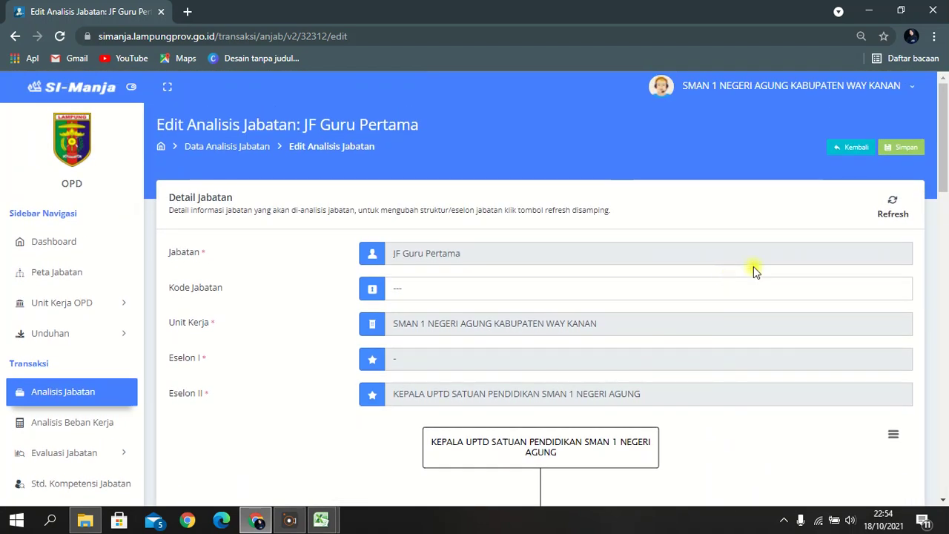
left_click(912, 152)
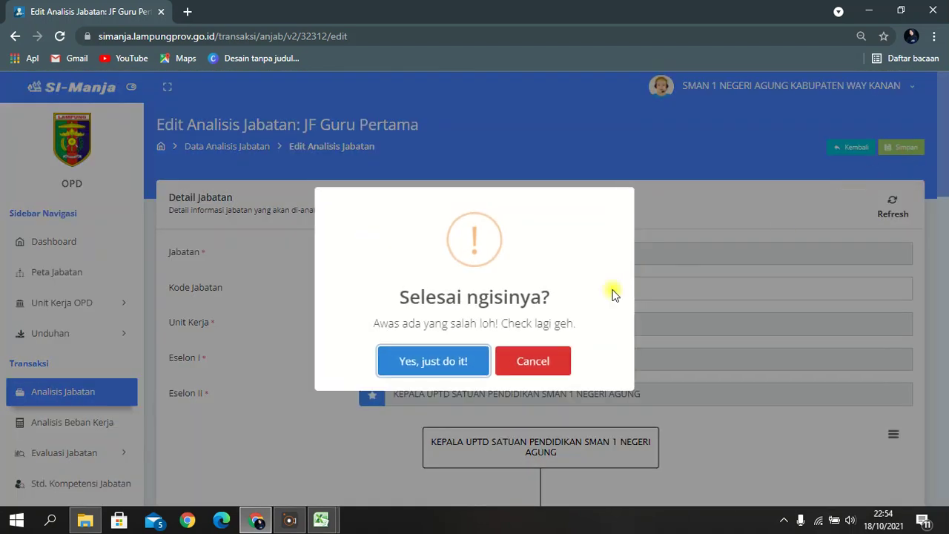
left_click(428, 362)
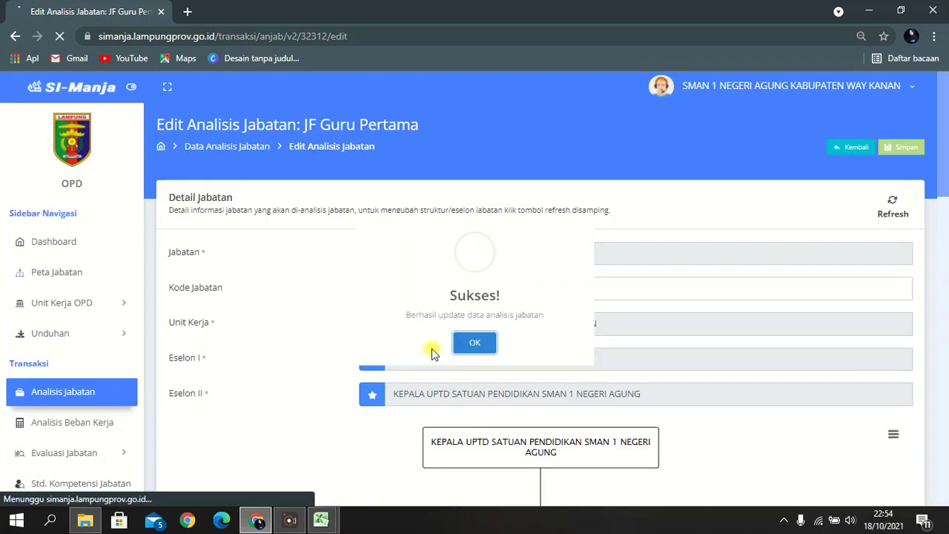
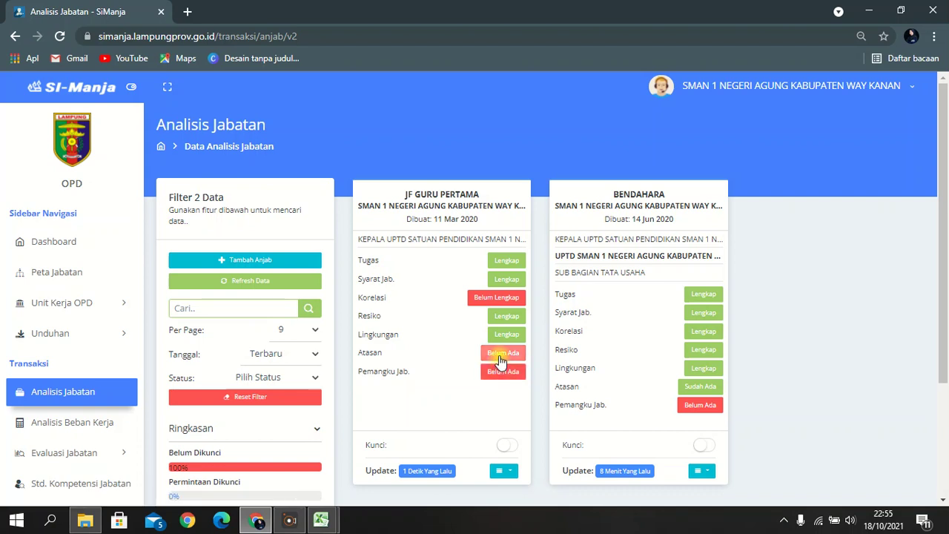
Switch to File Explorer and open the angka-kredit-jenjang-jabatan-fungsional-guru image in the SIMANJA folder on drive D to check the teacher ranks.
left_click(85, 521)
left_click(85, 414)
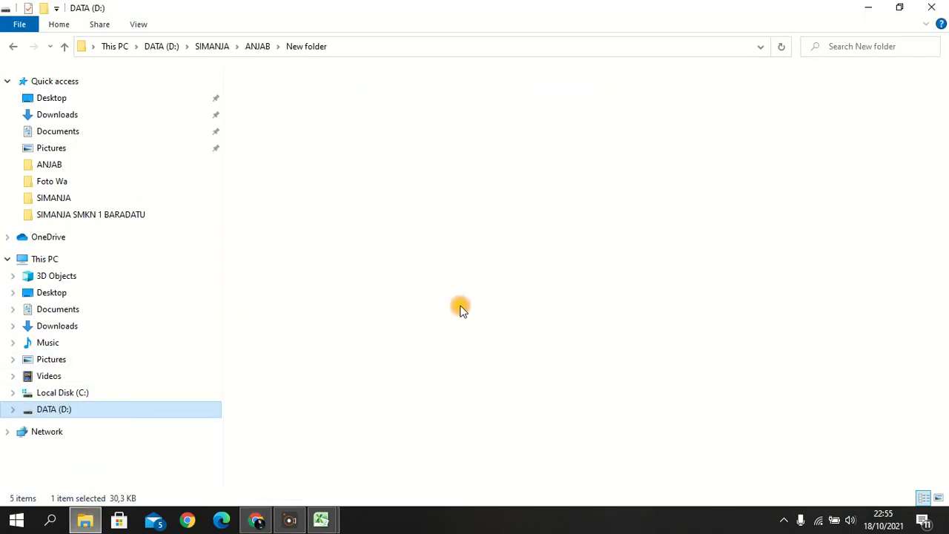
double_click(568, 218)
left_click(510, 130)
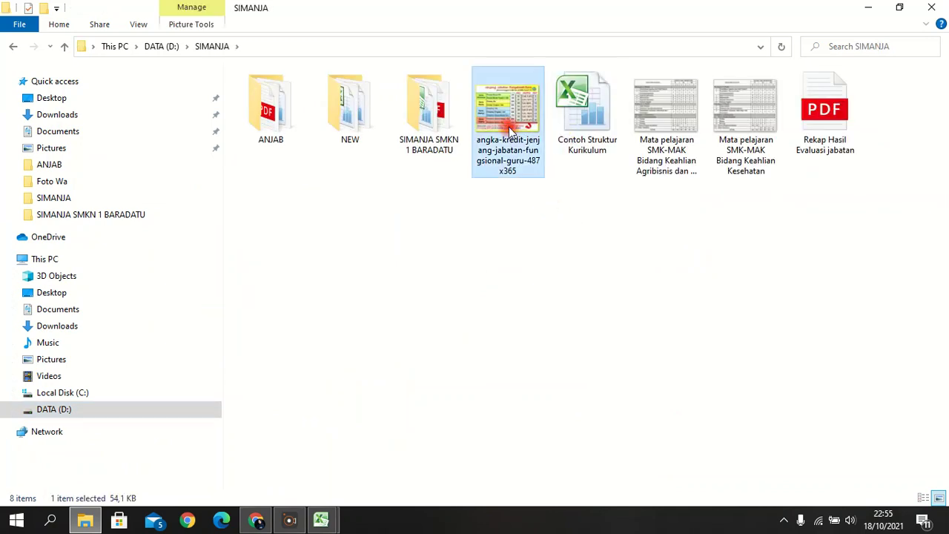
double_click(510, 130)
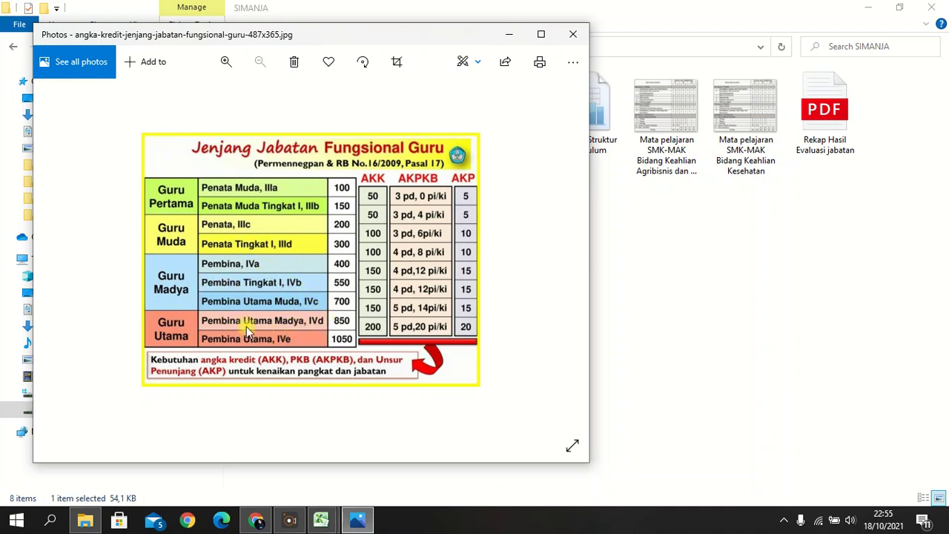
Return to SiManja, open the Pemangku Jabatan page for JF Guru Pertama and add 5 position holders.
left_click(256, 521)
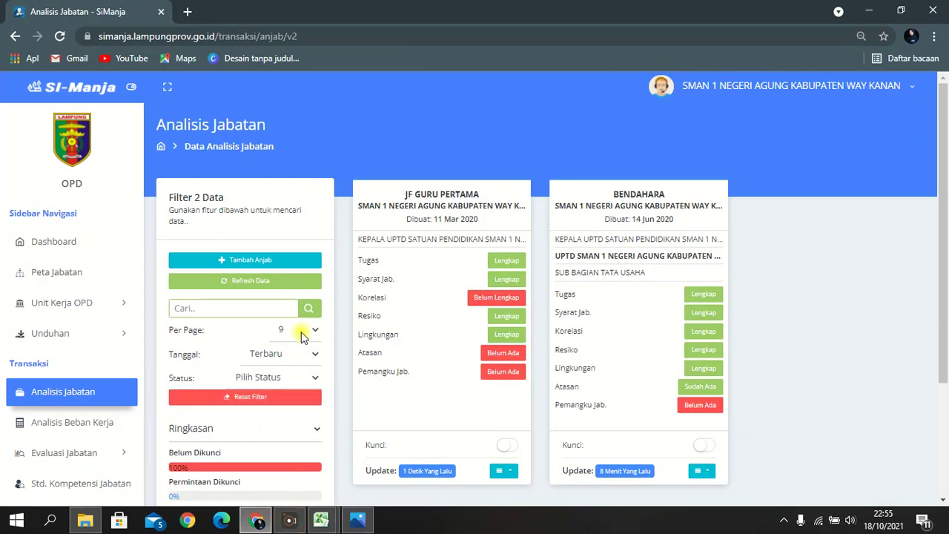
left_click(511, 371)
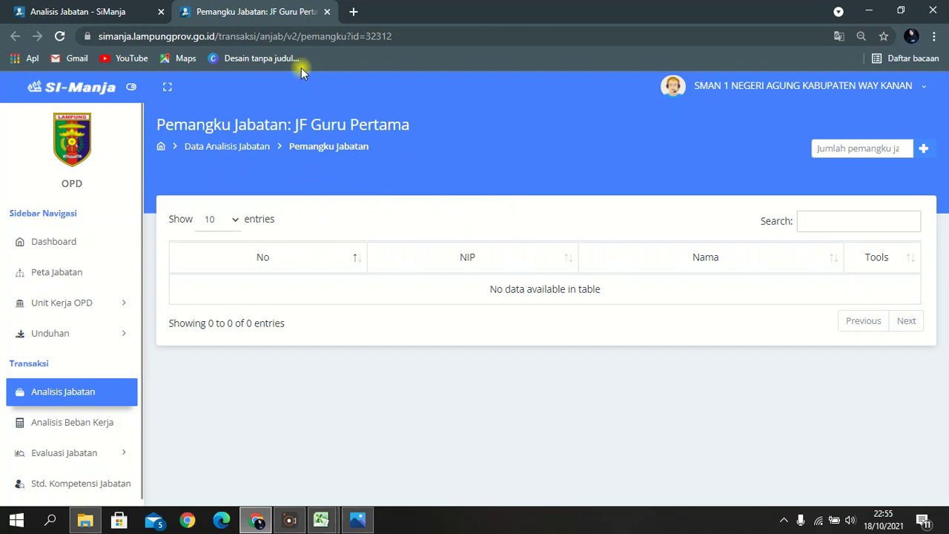
left_click(860, 149)
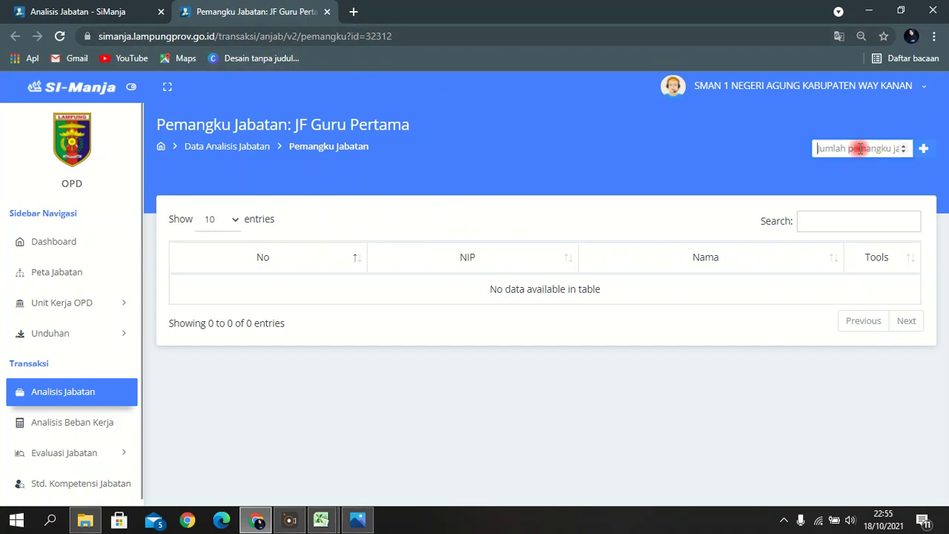
type("5")
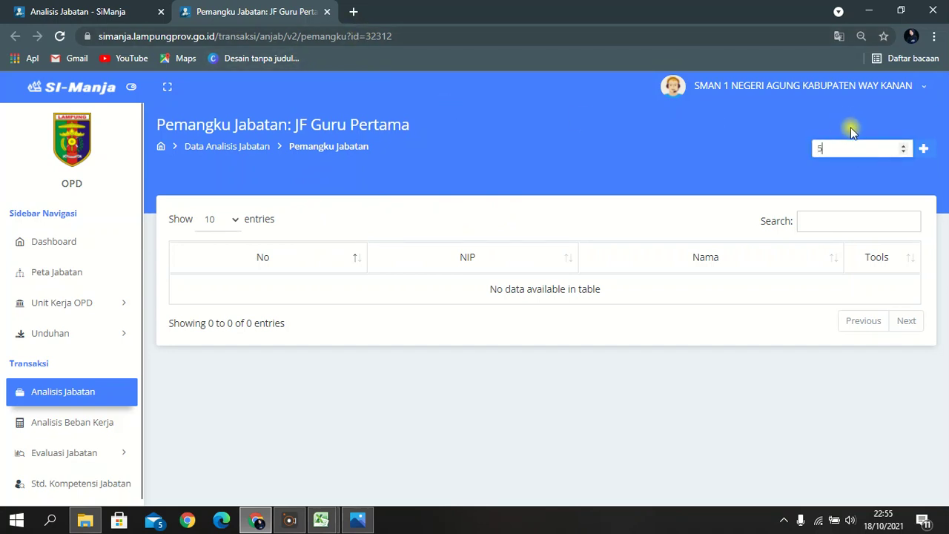
left_click(925, 151)
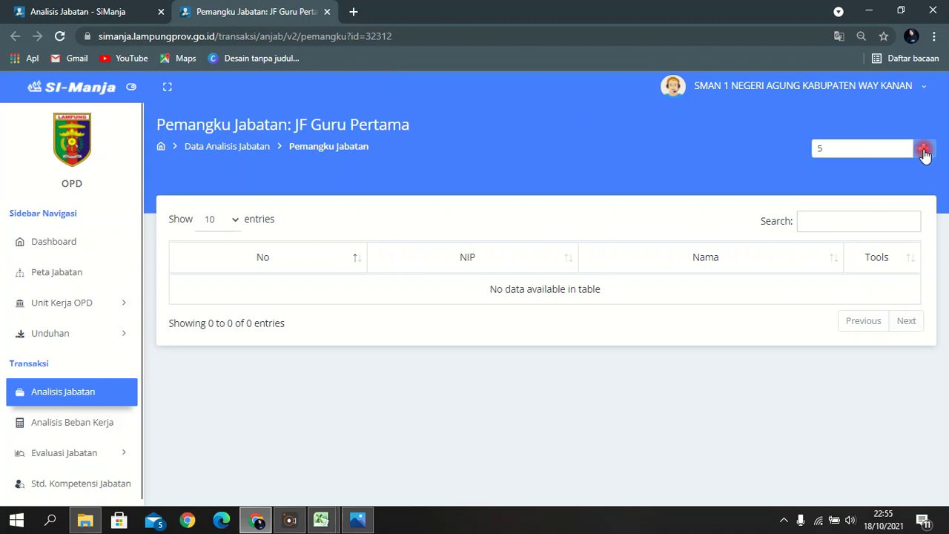
Set the first Pemangku Jabatan's Unit Kerja to SMAN 1 NEGERI AGUNG KABUPATEN WAY KANAN and select the first listed employee as NIP Pemangku.
scroll(443, 326, "down", 1)
scroll(460, 341, "down", 10)
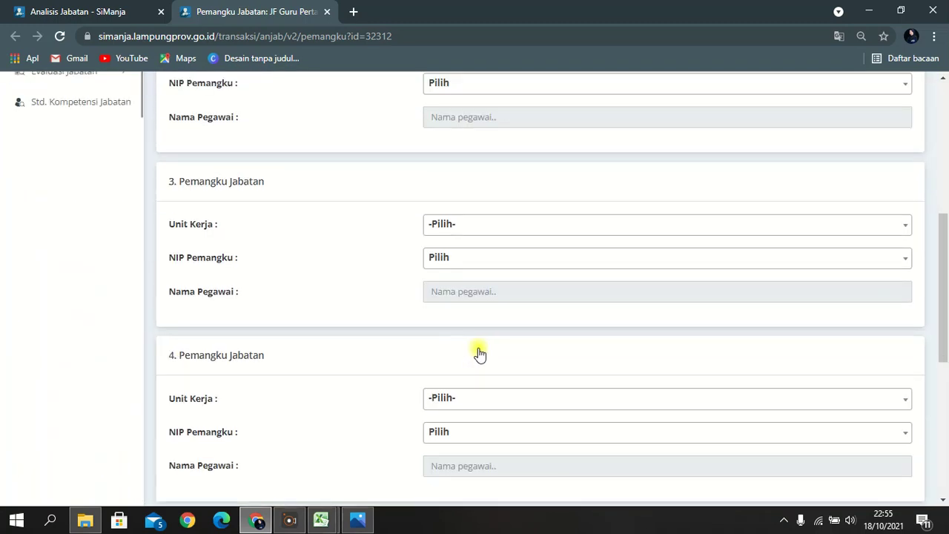
scroll(546, 375, "up", 10)
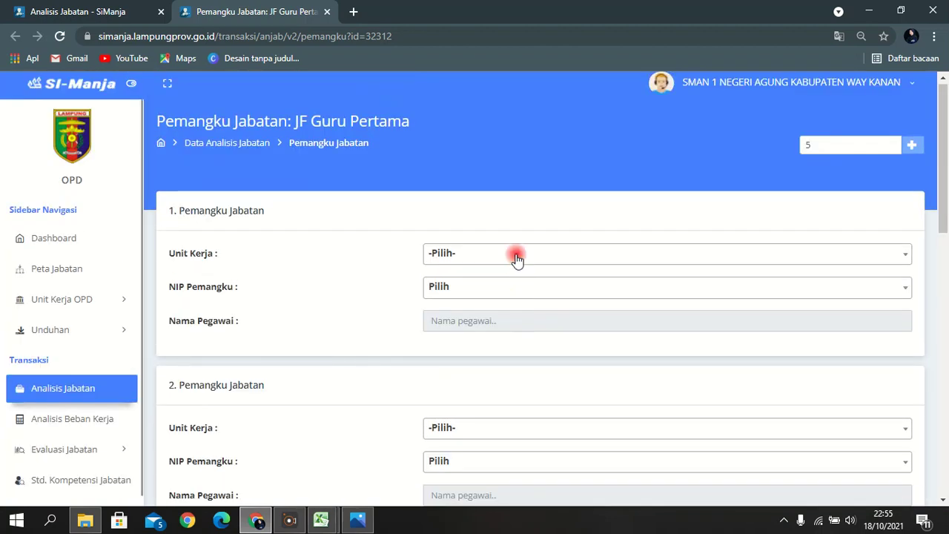
left_click(515, 256)
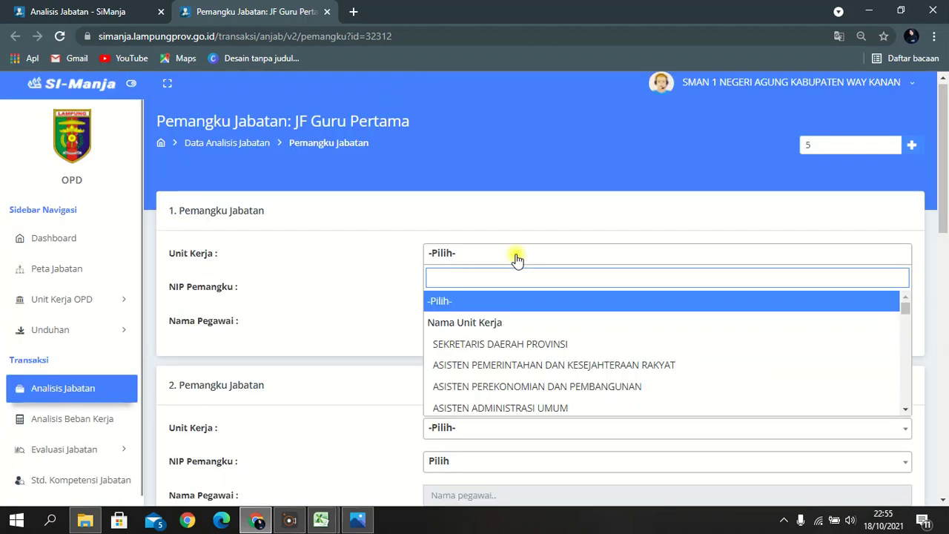
type("1 nege")
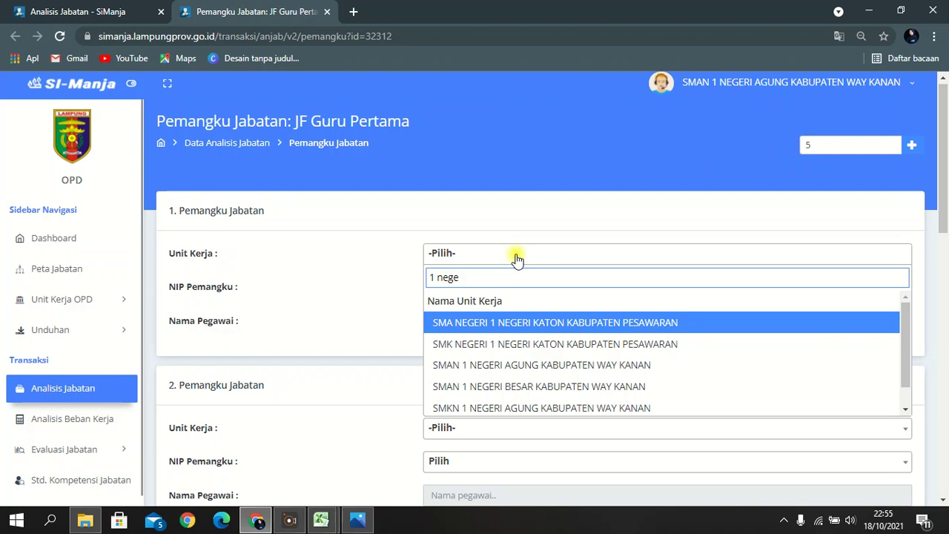
left_click(514, 365)
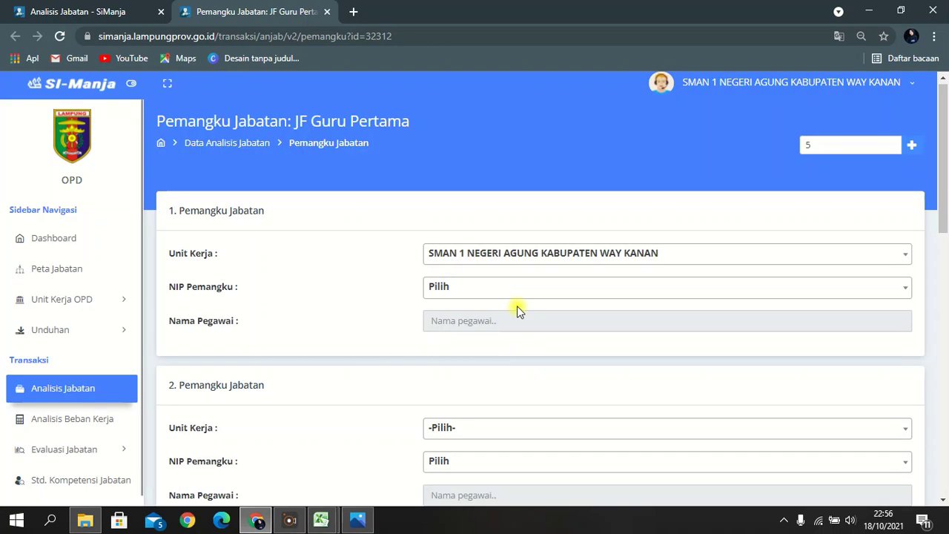
left_click(516, 289)
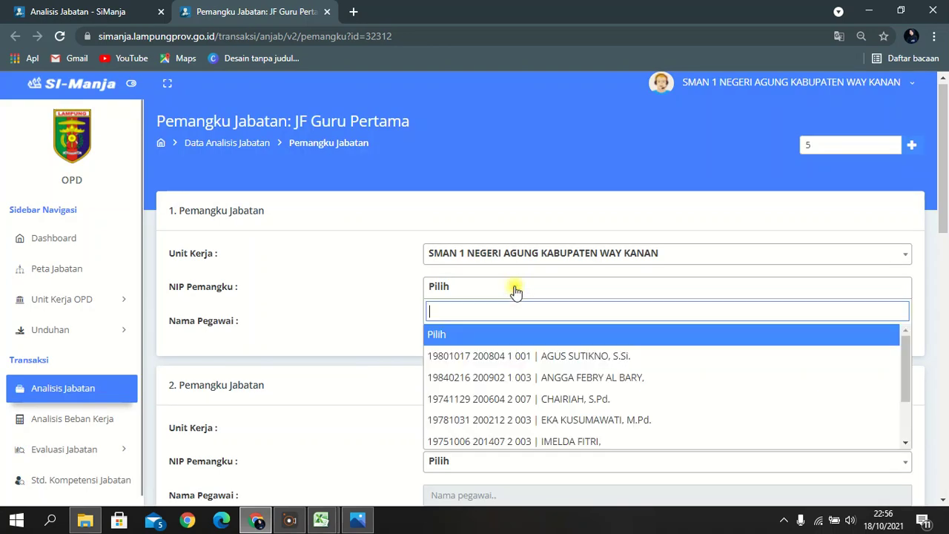
left_click(521, 356)
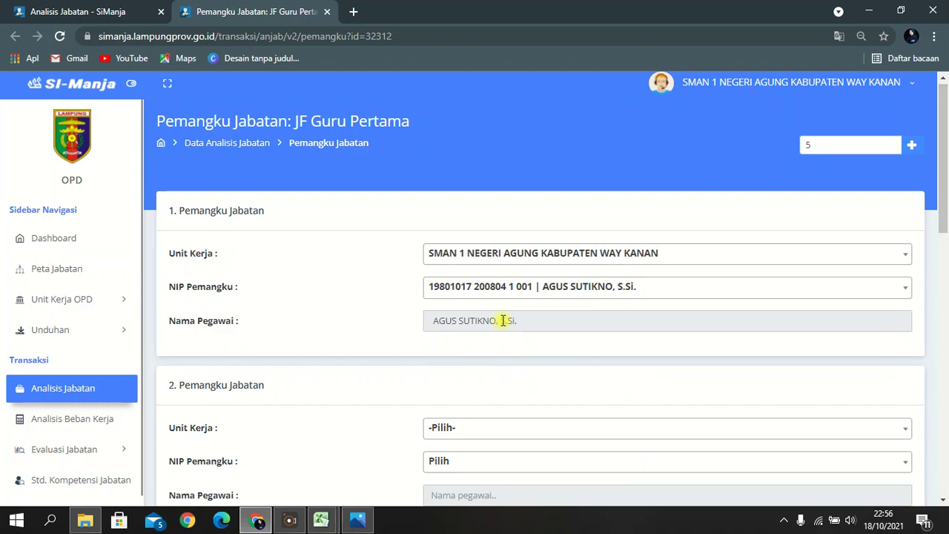
Set the second Pemangku Jabatan's Unit Kerja to SMAN 1 NEGERI AGUNG KABUPATEN WAY KANAN and open its NIP Pemangku choices.
scroll(489, 425, "down", 1)
left_click(477, 358)
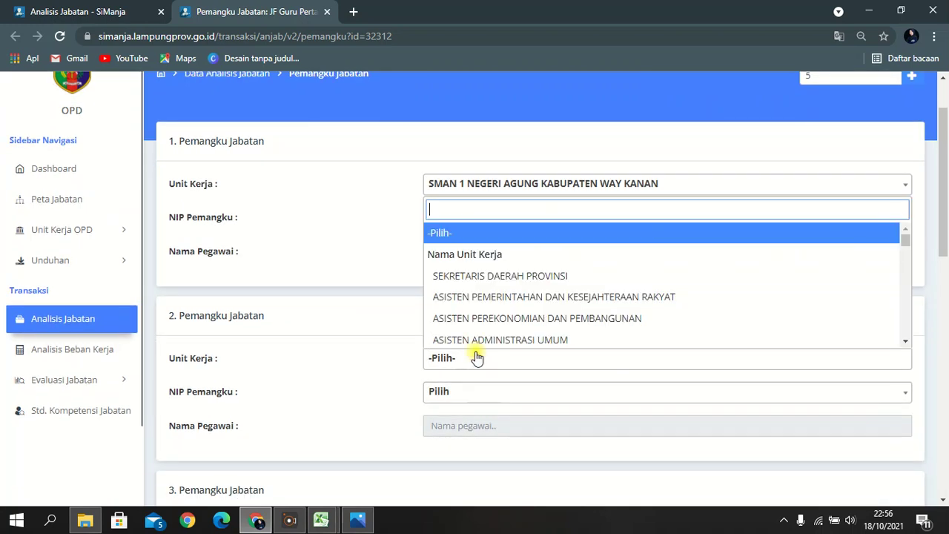
type("1")
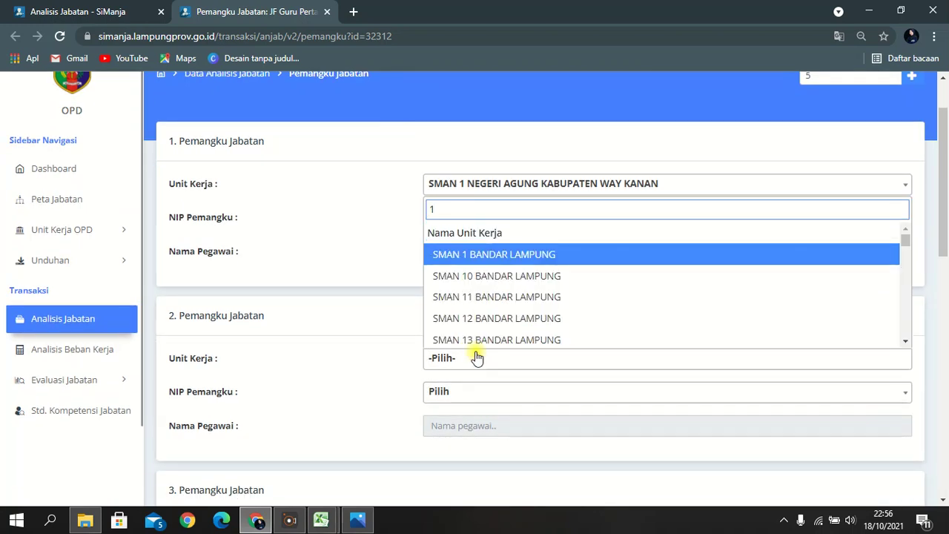
type(" en")
key("BackSpace")
key("BackSpace")
key("BackSpace")
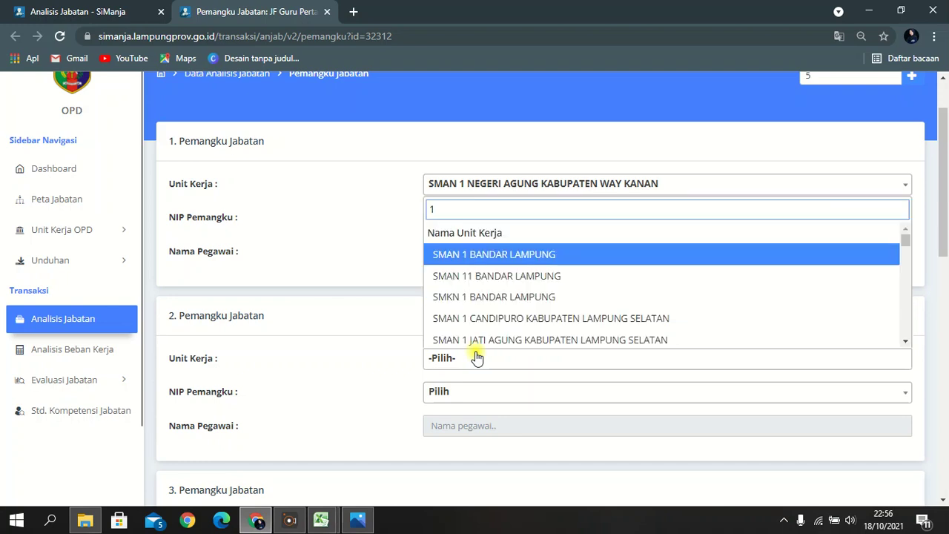
type("nege")
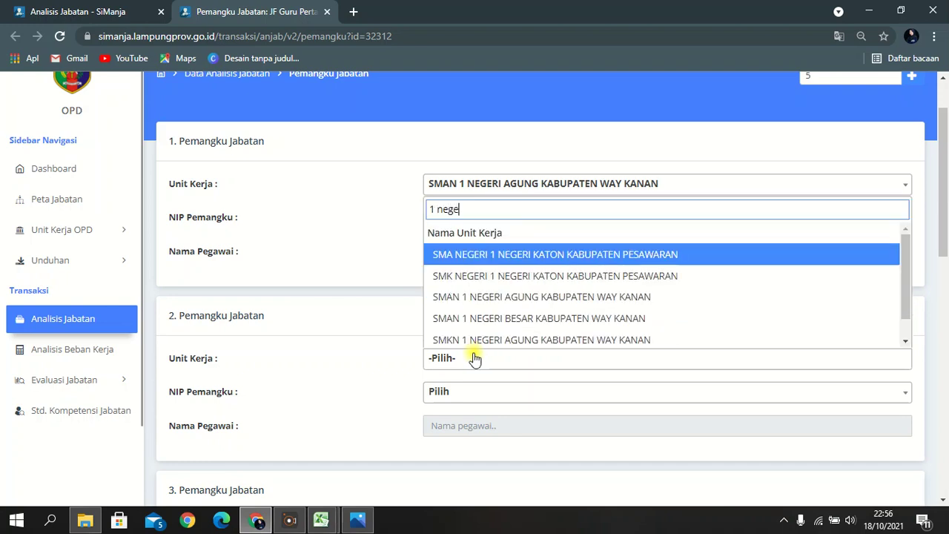
left_click(509, 303)
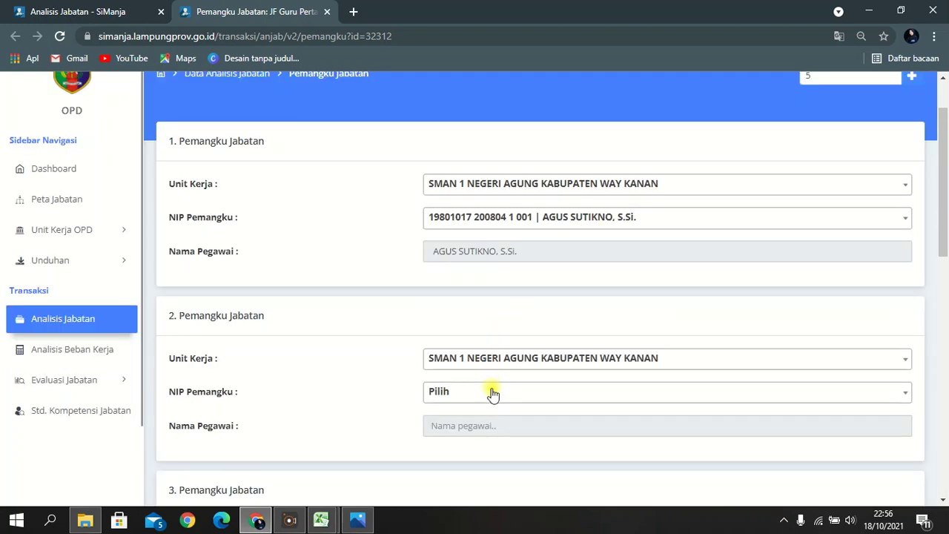
left_click(492, 394)
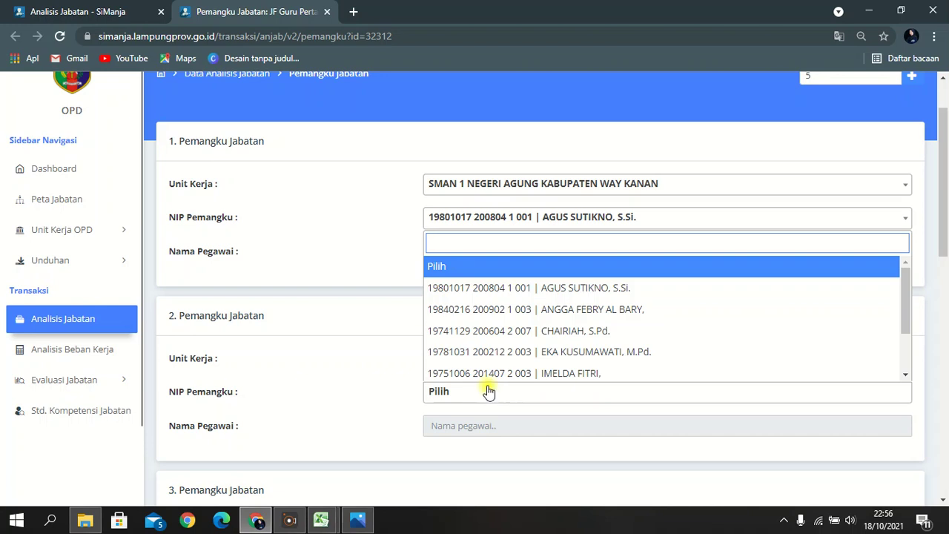
Choose an employee for the second Pemangku Jabatan entry and return to the Analisis Jabatan overview.
left_click(535, 309)
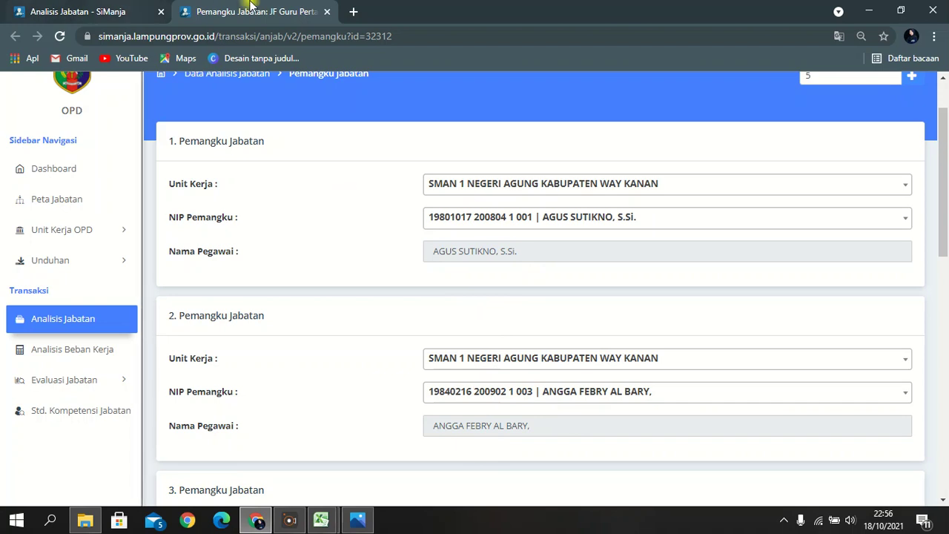
left_click(118, 12)
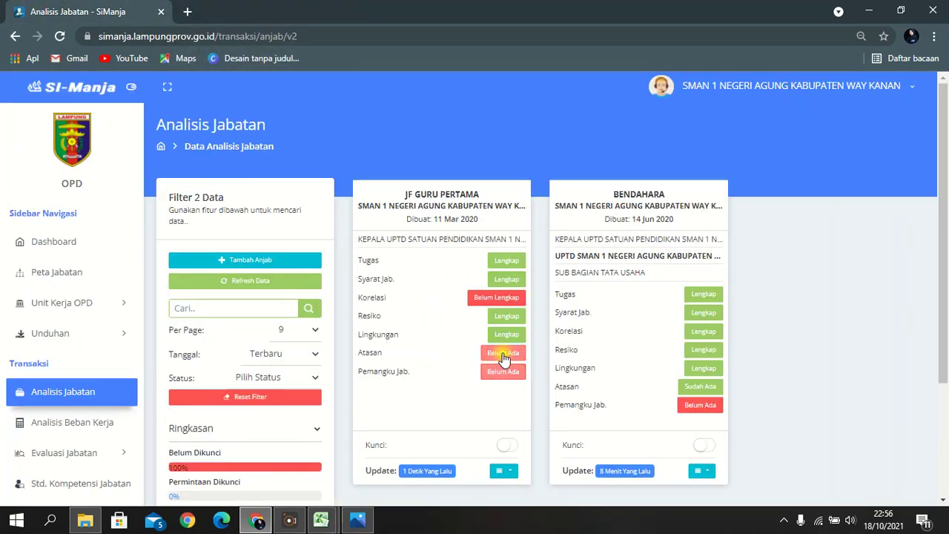
Set the Atasan of JF Guru Pertama to KEPALA UPTD SMAN 1 NEGERI AGUNG KABUPATEN WAY KANAN and save it.
left_click(507, 353)
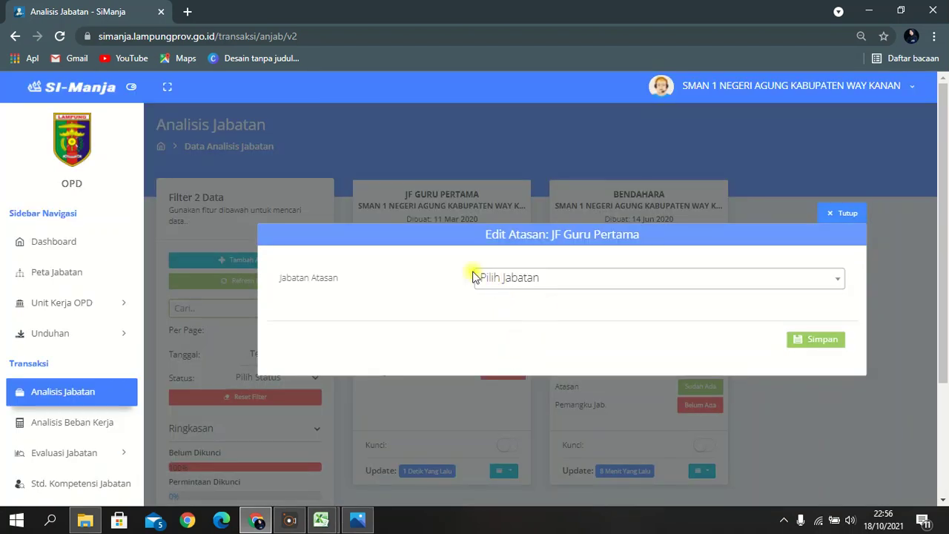
left_click(572, 291)
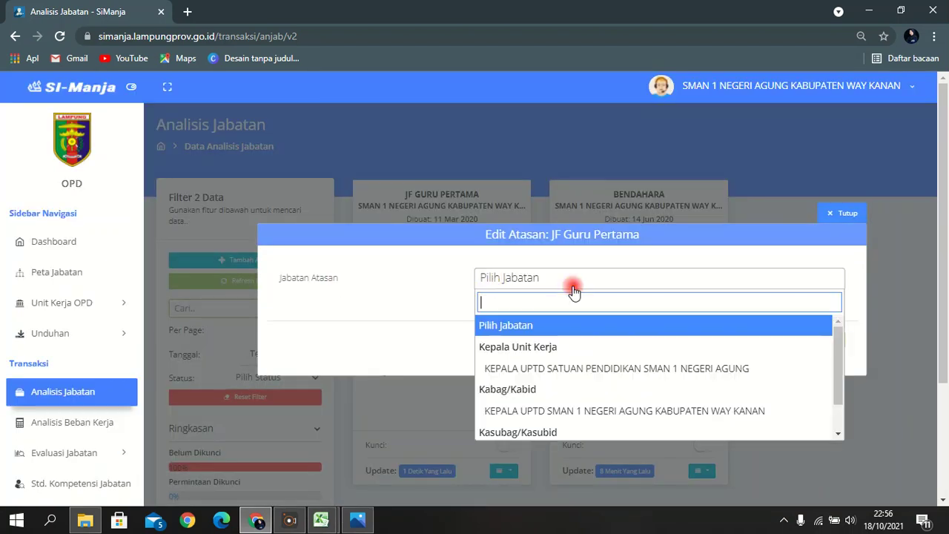
left_click(567, 412)
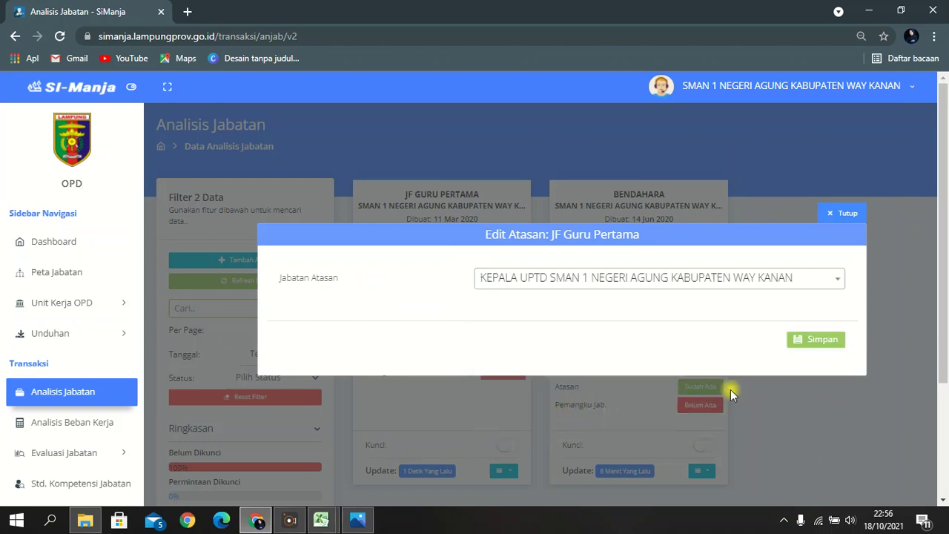
left_click(831, 342)
left_click(449, 356)
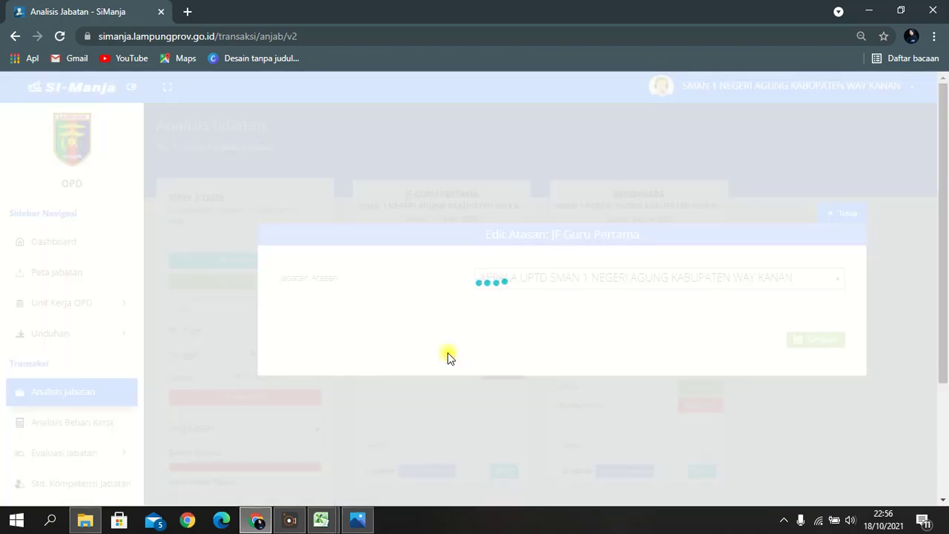
left_click(495, 357)
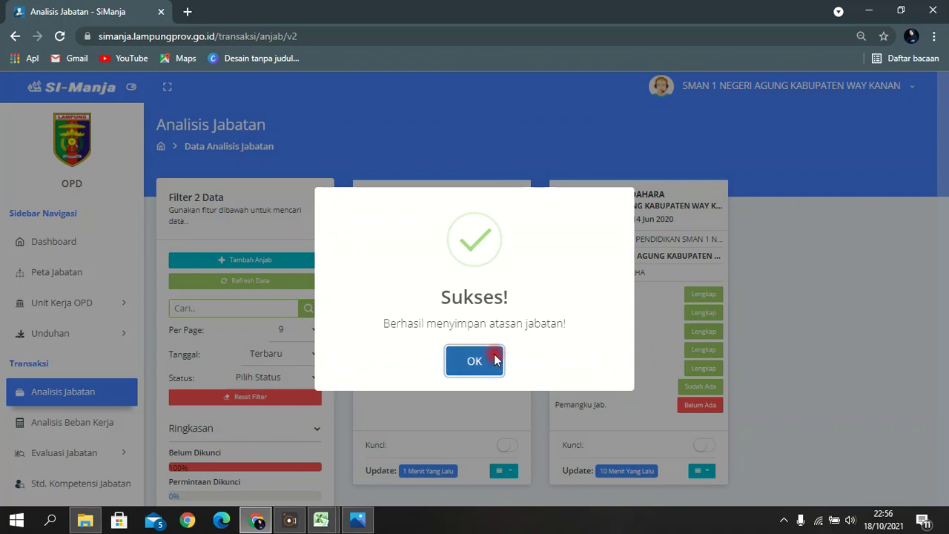
Open the Korelasi Jabatan page of JF Guru Pertama and add 2 blank correlation entries.
left_click(505, 302)
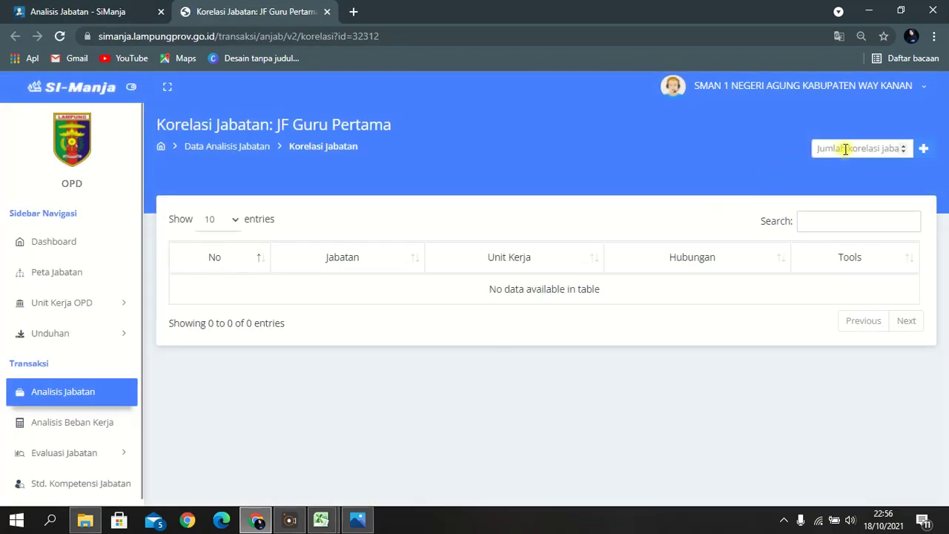
left_click(846, 149)
type("2")
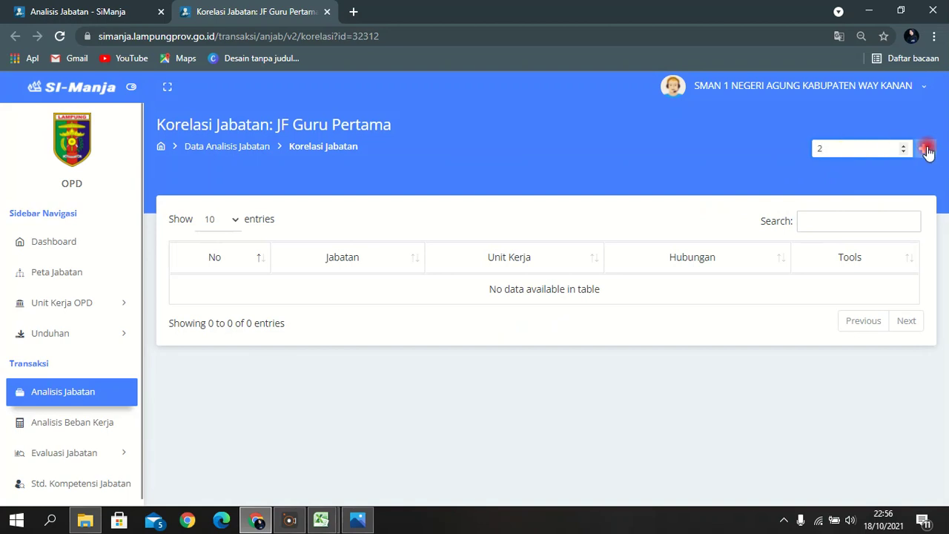
left_click(925, 148)
Set the first correlation's Unit Kerja to SMAN 1 NEGERI AGUNG KABUPATEN WAY KANAN.
left_click(458, 257)
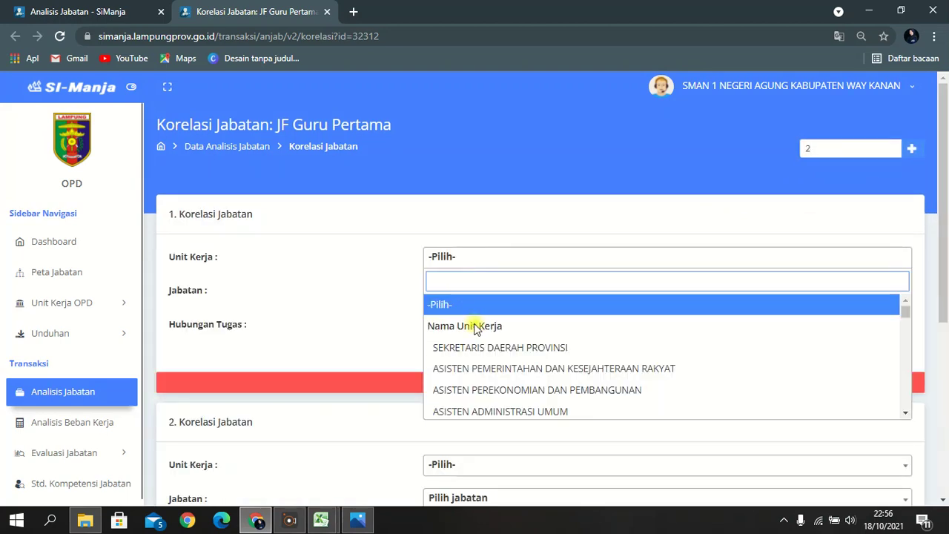
scroll(483, 371, "down", 5)
scroll(483, 383, "up", 2)
type("1 negei")
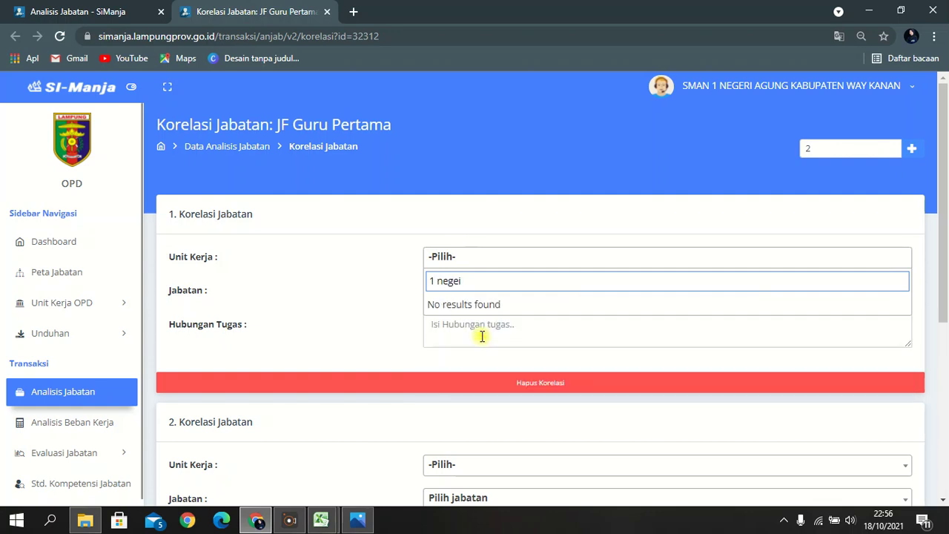
key("BackSpace")
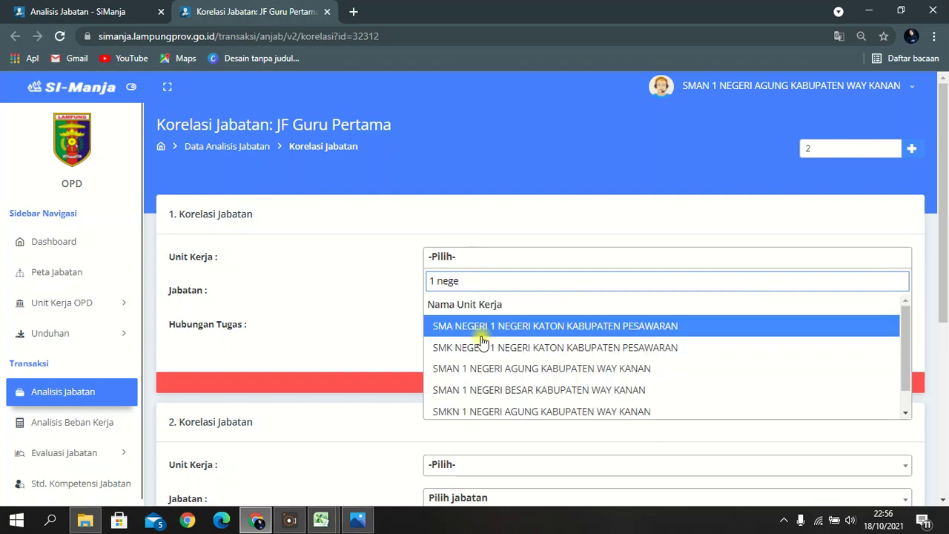
left_click(479, 369)
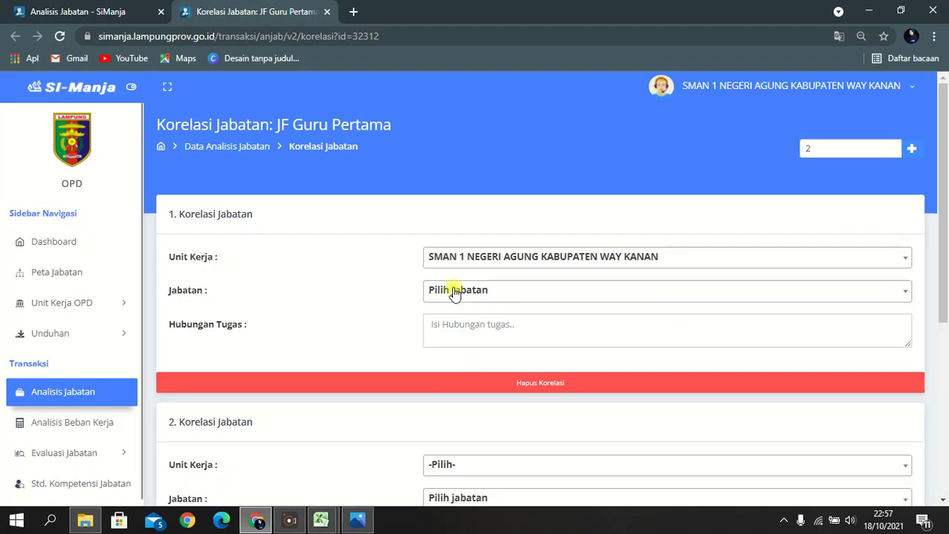
Set the first correlation's Jabatan to KEPALA UPTD SMAN 1 NEGERI AGUNG KABUPATEN WAY KANAN and enter "Arahan dan Pelapor" as Hubungan Tugas.
left_click(455, 291)
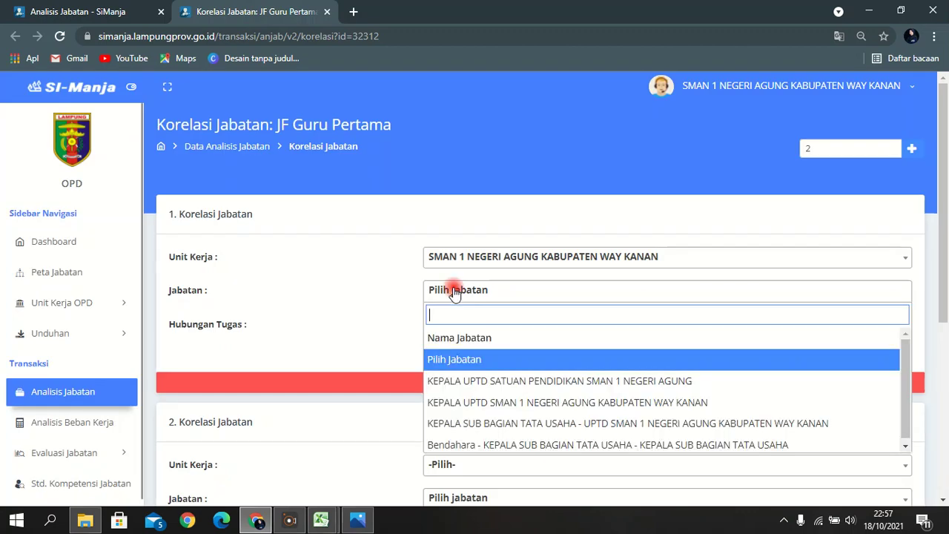
left_click(443, 402)
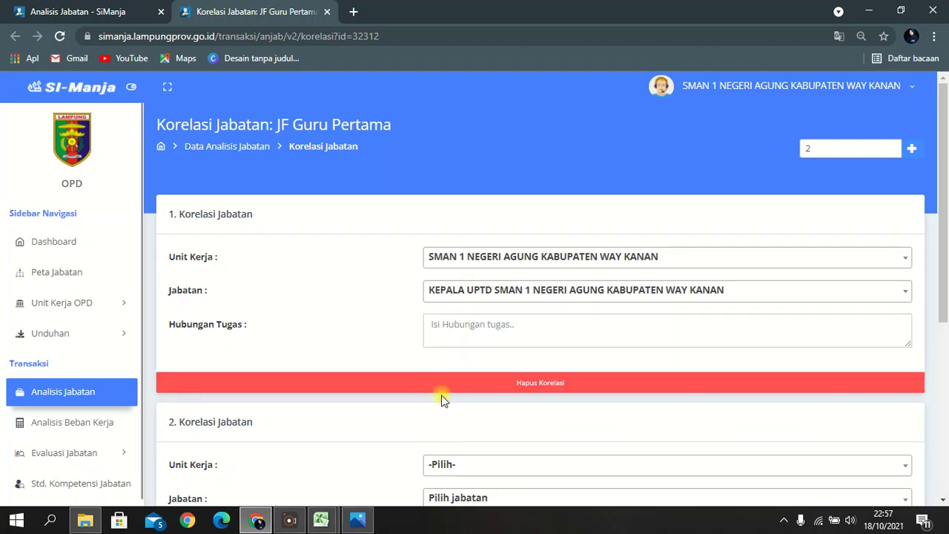
left_click(485, 333)
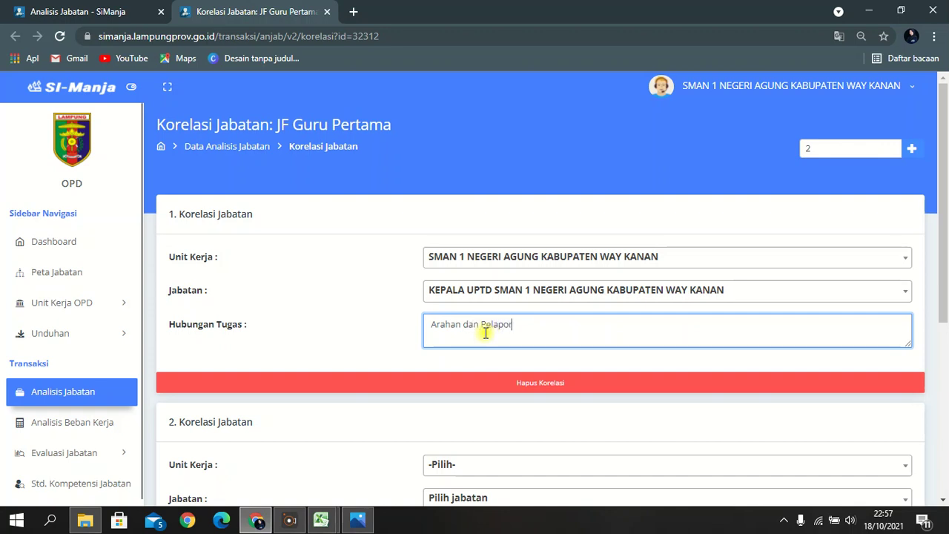
Set the second correlation's Unit Kerja to LAINNYA (INPUT MANUAL), with UPTD SMAN 1 NEGERI AGUNG KABUPATEN WAY KANAN as Unit Kerja Lainnya.
scroll(624, 331, "down", 5)
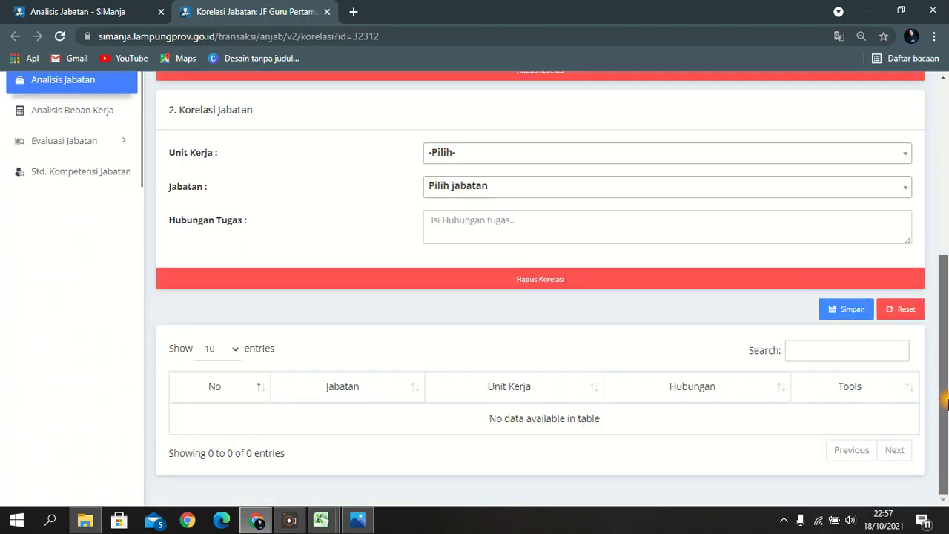
left_click(439, 159)
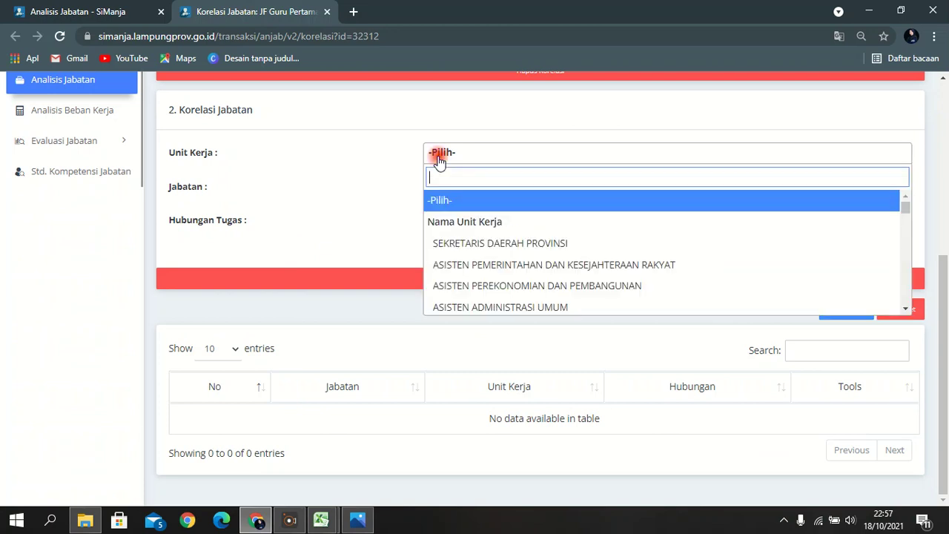
type("lainn")
key("Return")
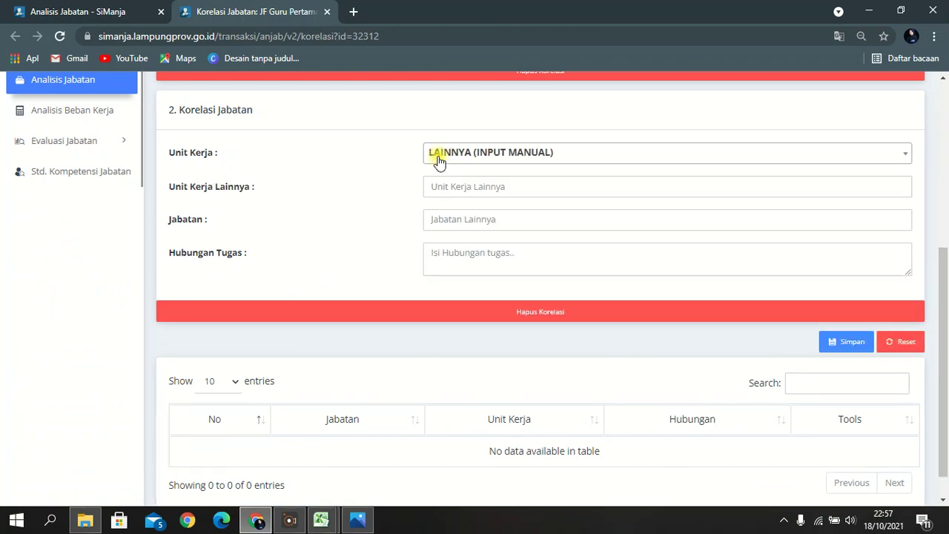
left_click(443, 183)
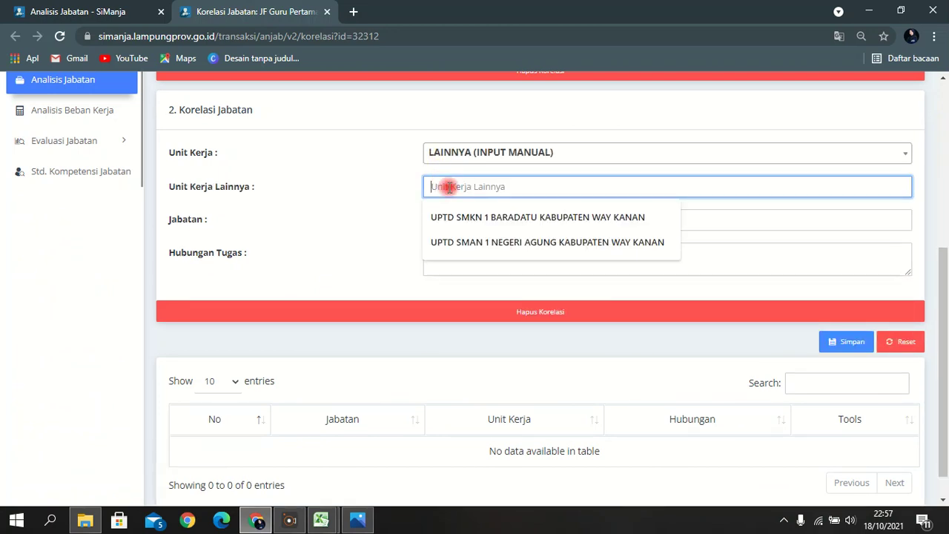
left_click(468, 243)
Enter JFU/JFT as the second correlation's Jabatan and "Koordinasi dan Kerjasama" as its Hubungan Tugas.
left_click(479, 218)
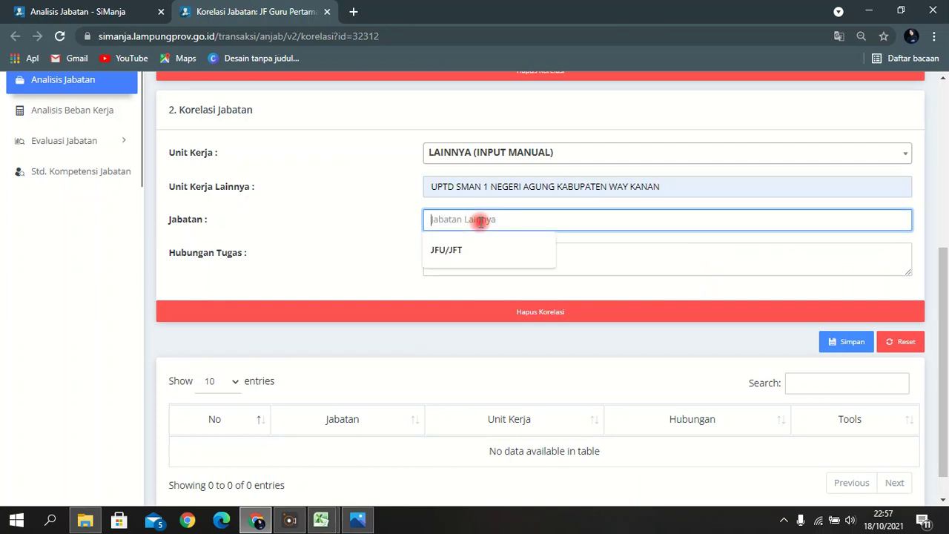
left_click(479, 254)
left_click(470, 267)
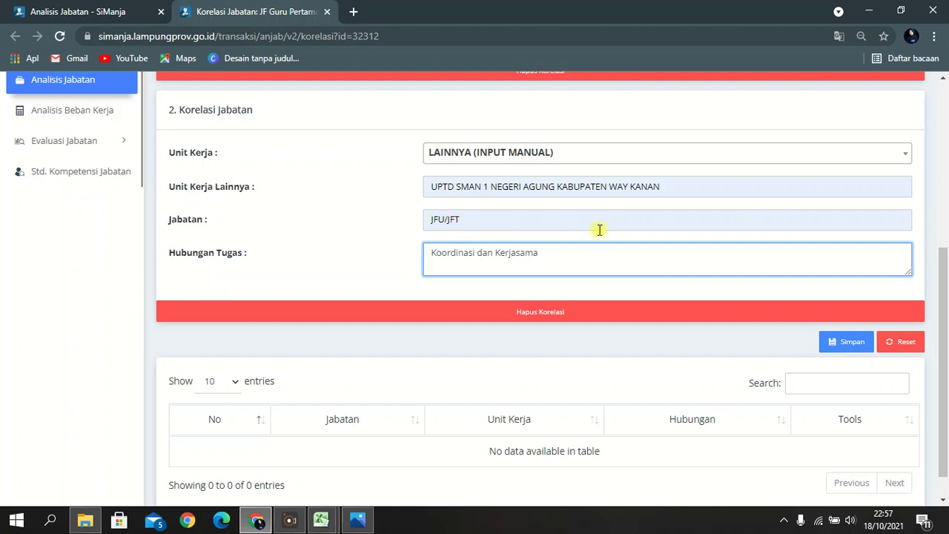
Save both correlations and return to a refreshed Analisis Jabatan overview.
left_click(836, 345)
left_click(409, 359)
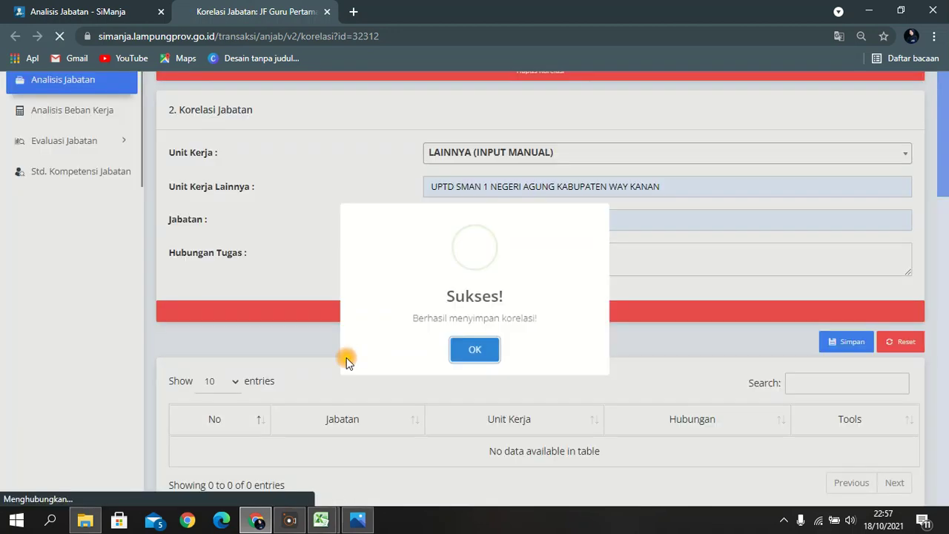
left_click(327, 12)
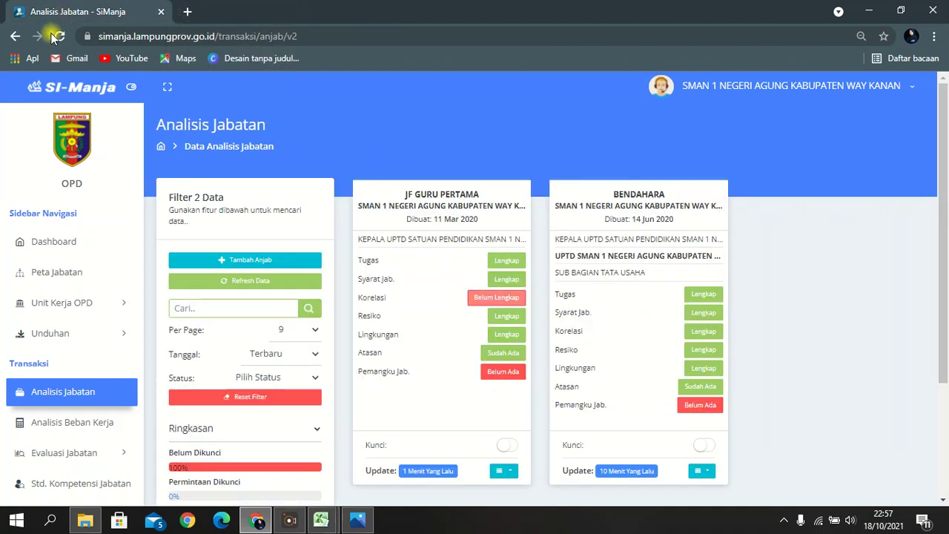
left_click(58, 36)
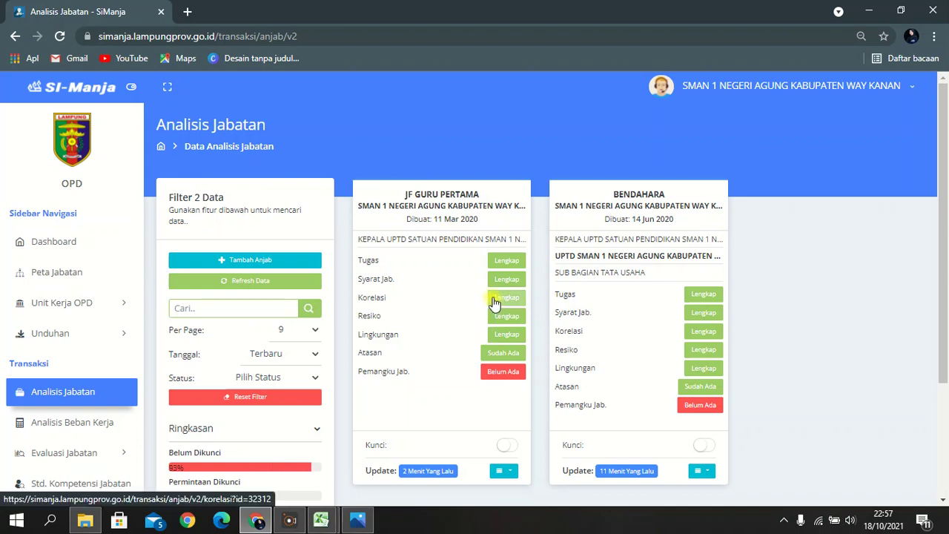
Open the Uraian Tugas of JF Guru Pertama and review the listed tasks on both pages.
left_click(511, 262)
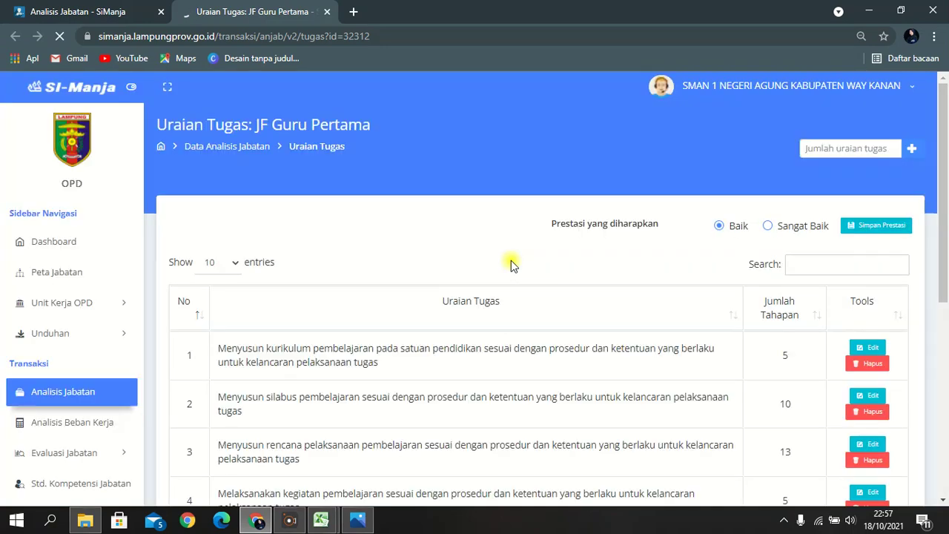
left_click_drag(945, 226, 945, 418)
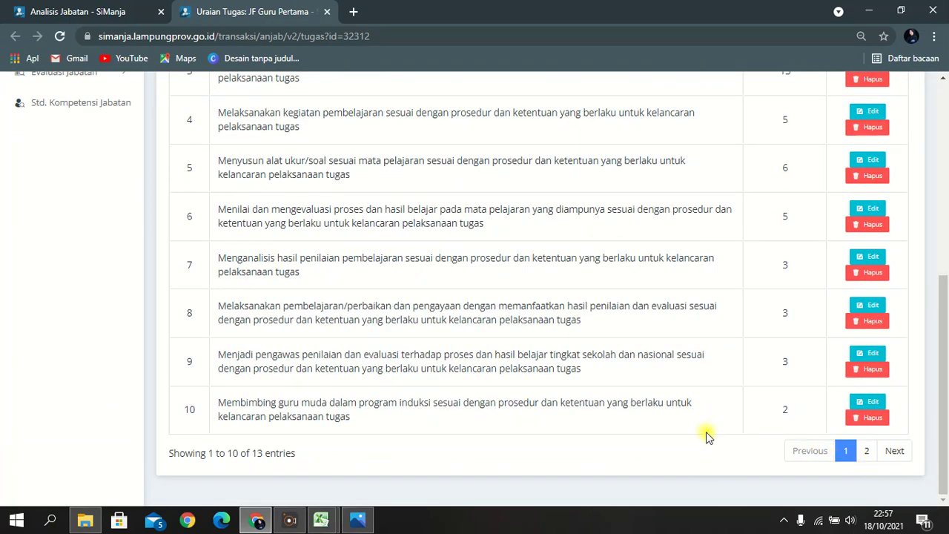
scroll(564, 335, "up", 5)
scroll(557, 335, "down", 3)
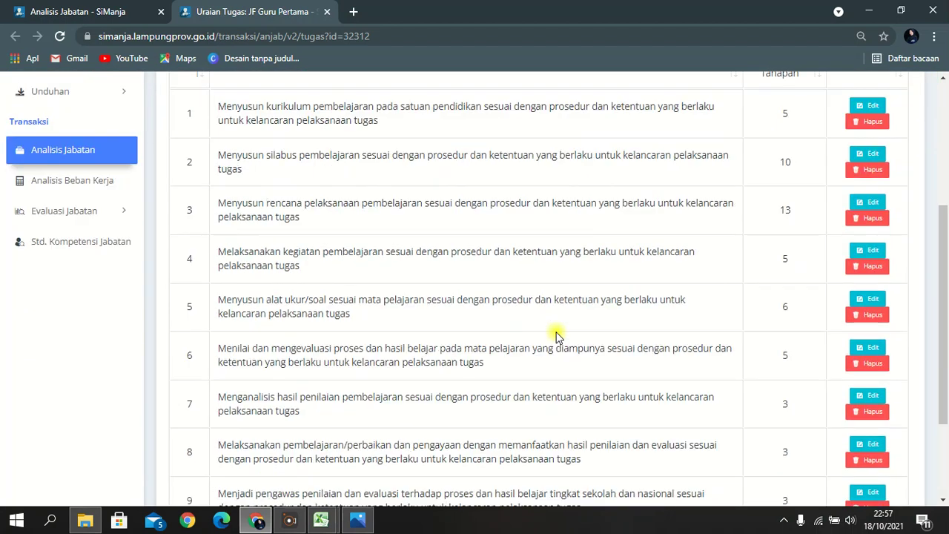
scroll(557, 337, "down", 2)
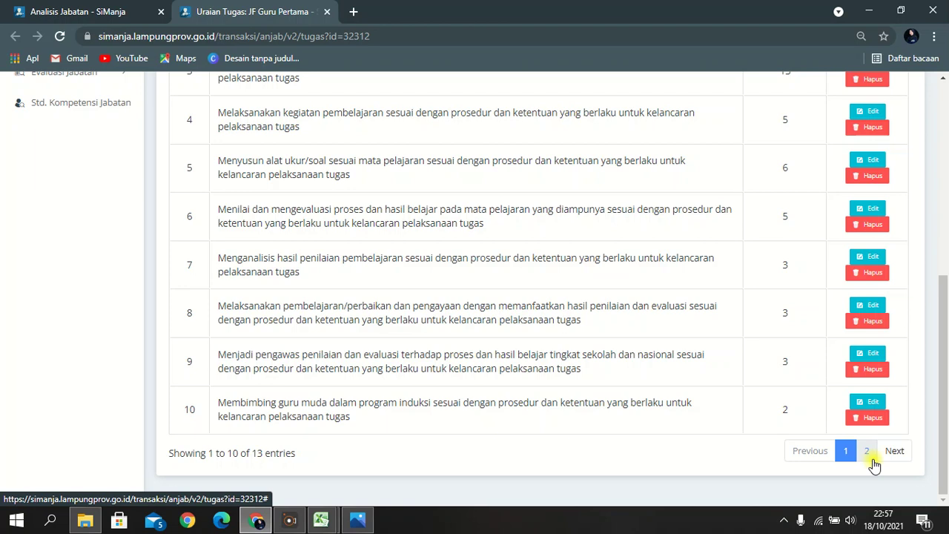
left_click(896, 453)
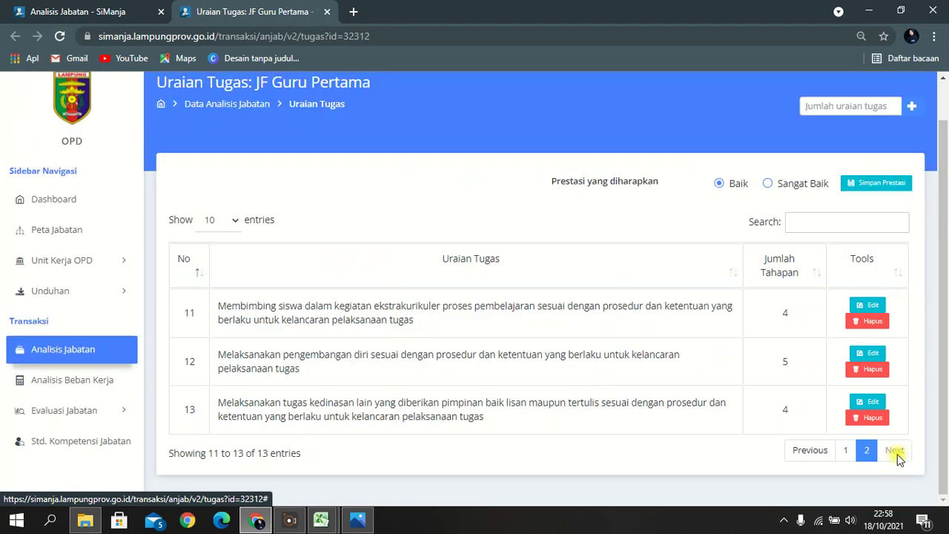
left_click(846, 451)
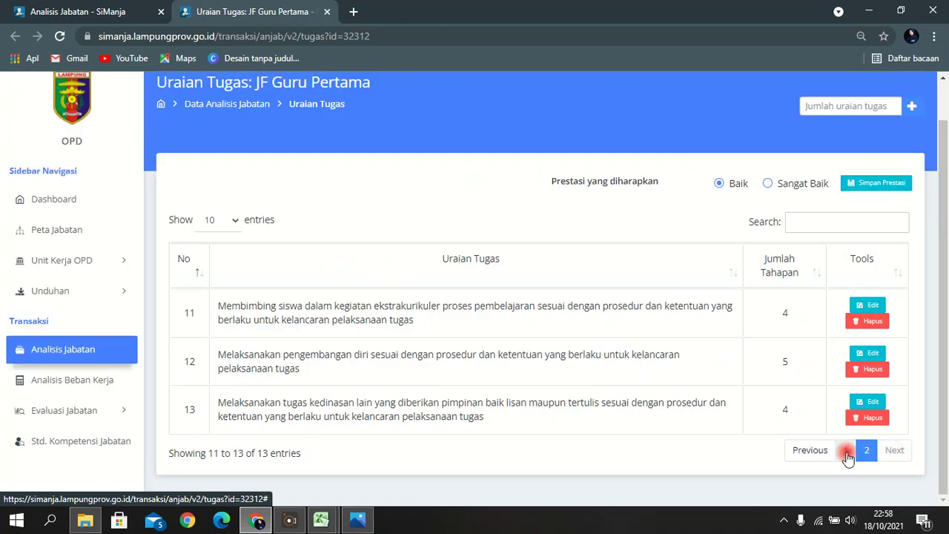
left_click(865, 453)
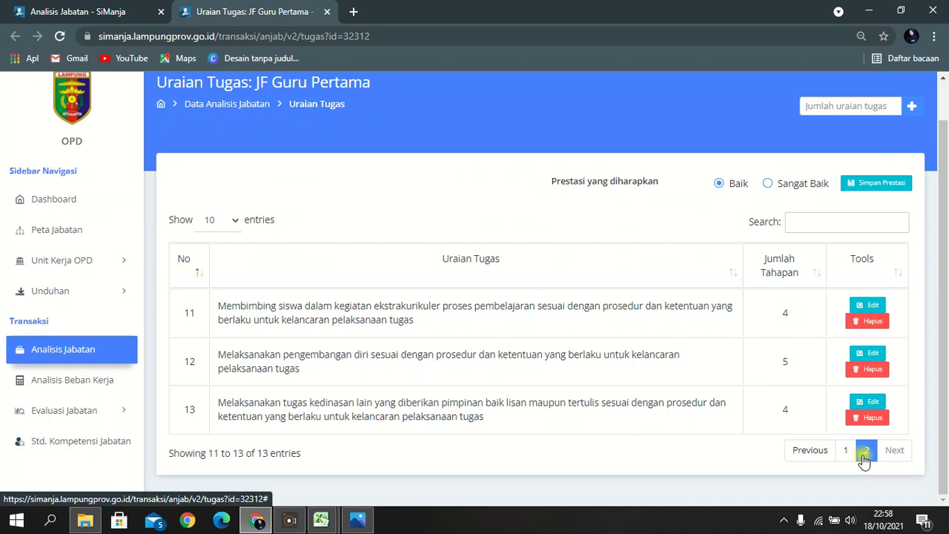
Open the task "Melaksanakan tugas kedinasan lain" for editing and set its Urutan Tugas to 13.
left_click(878, 402)
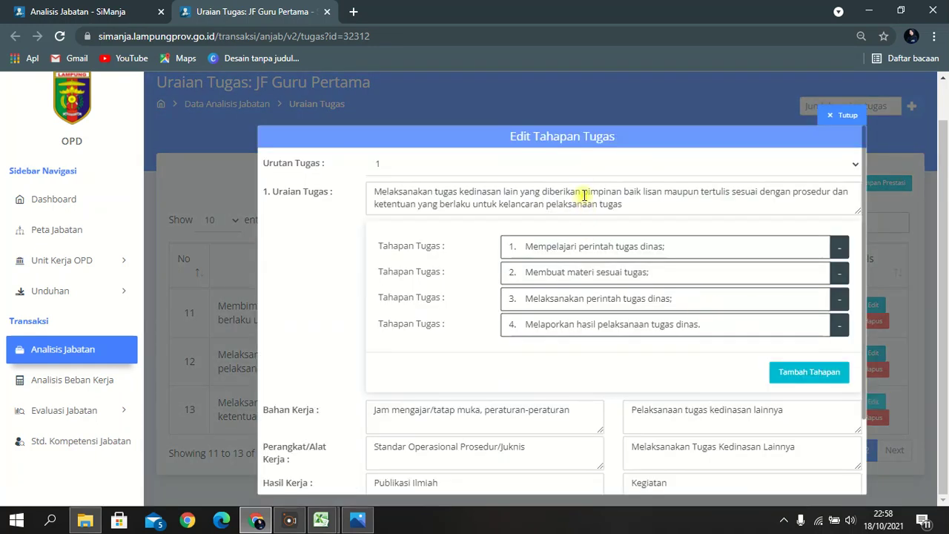
left_click(586, 165)
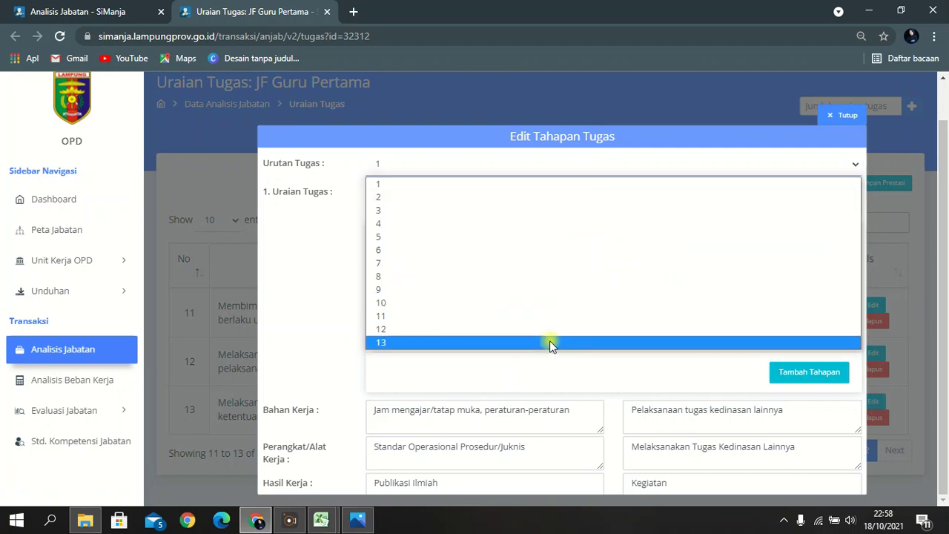
left_click(549, 342)
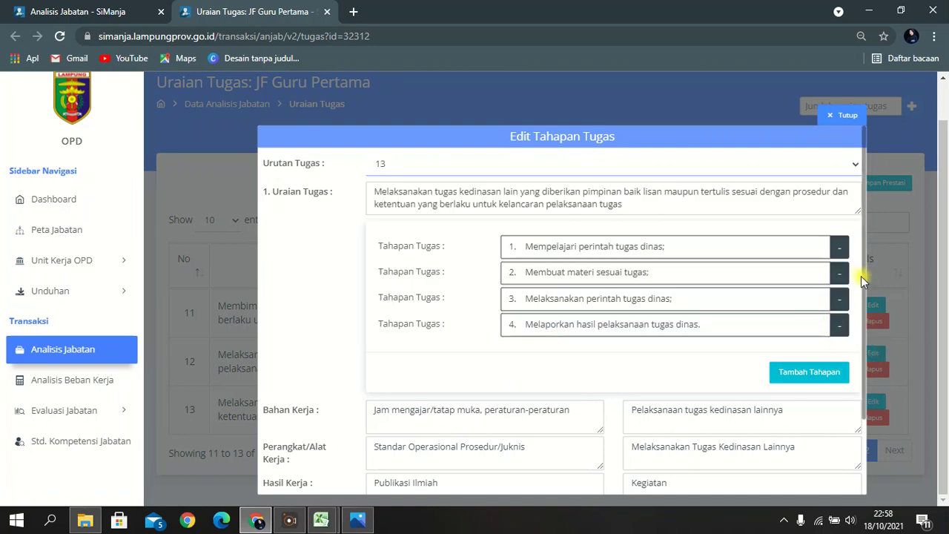
Save the edited task "Melaksanakan tugas kedinasan lain" and confirm the update.
left_click_drag(865, 286, 851, 405)
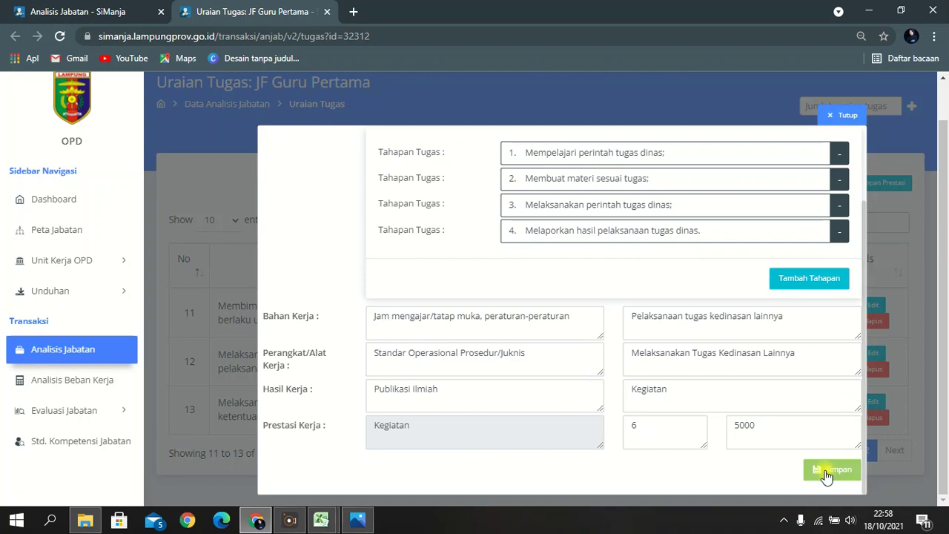
left_click(825, 469)
left_click(468, 374)
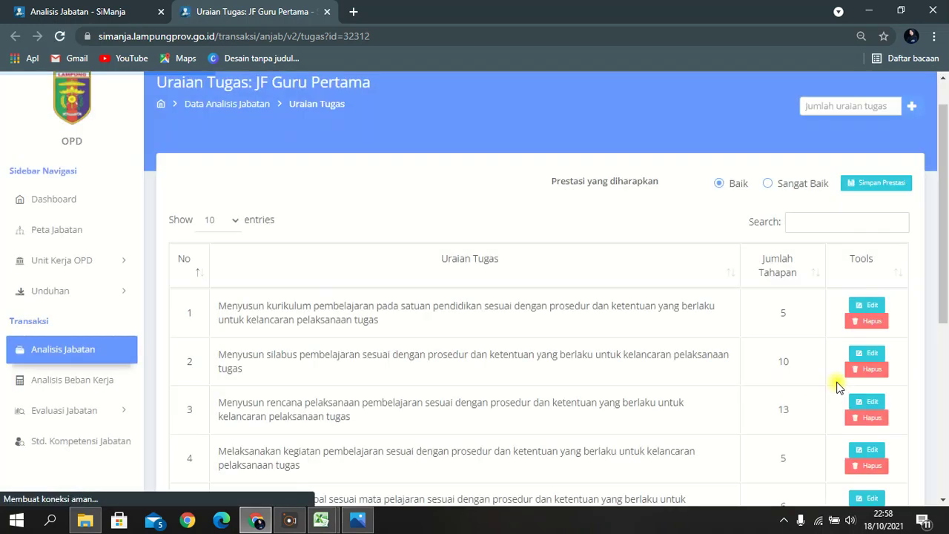
Set the Urutan Tugas of "Melaksanakan pengembangan diri" on the task list's second page to 12 and save it.
scroll(875, 379, "down", 5)
left_click(868, 452)
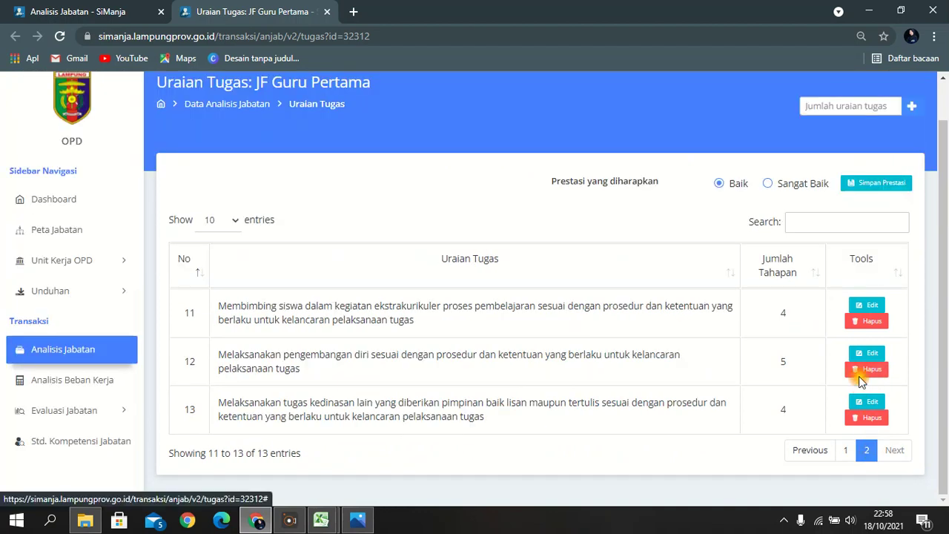
left_click(864, 354)
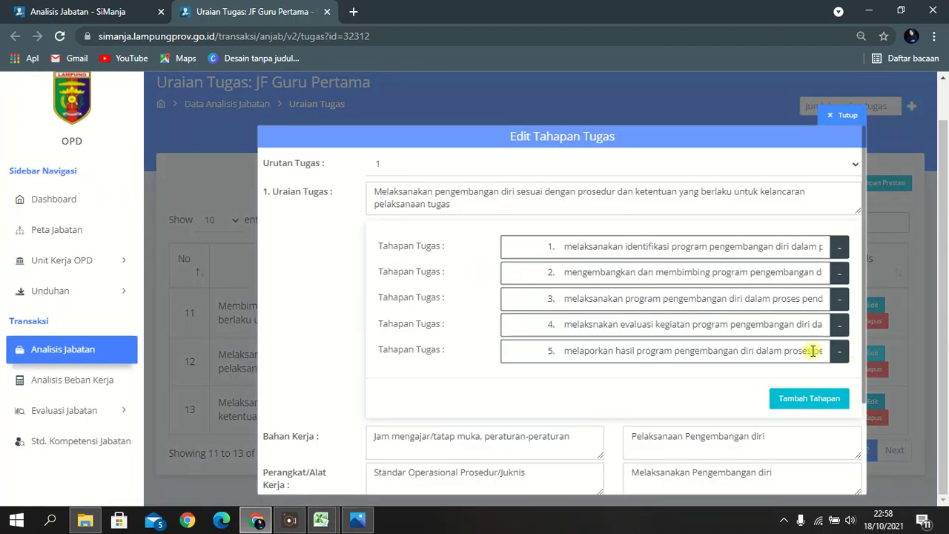
left_click(467, 170)
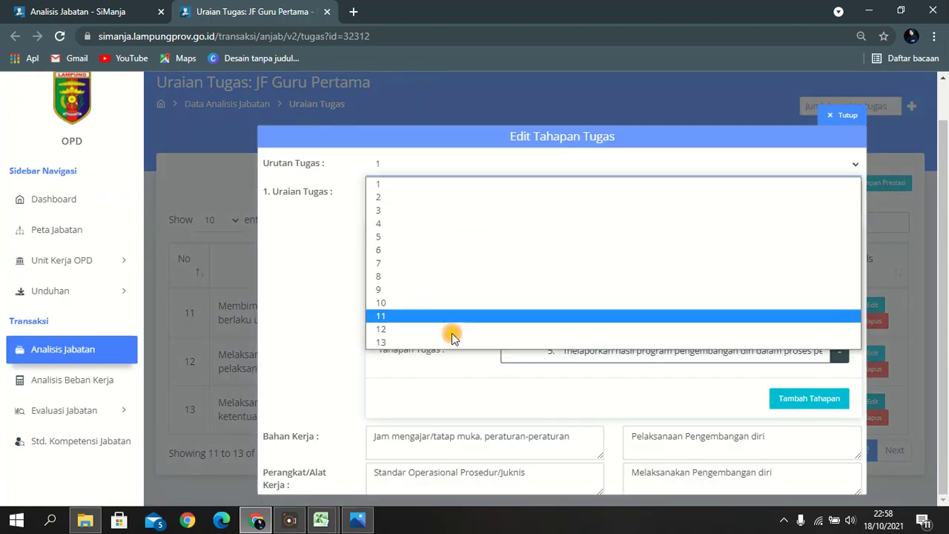
left_click(452, 318)
scroll(845, 399, "down", 2)
left_click(819, 473)
left_click(470, 360)
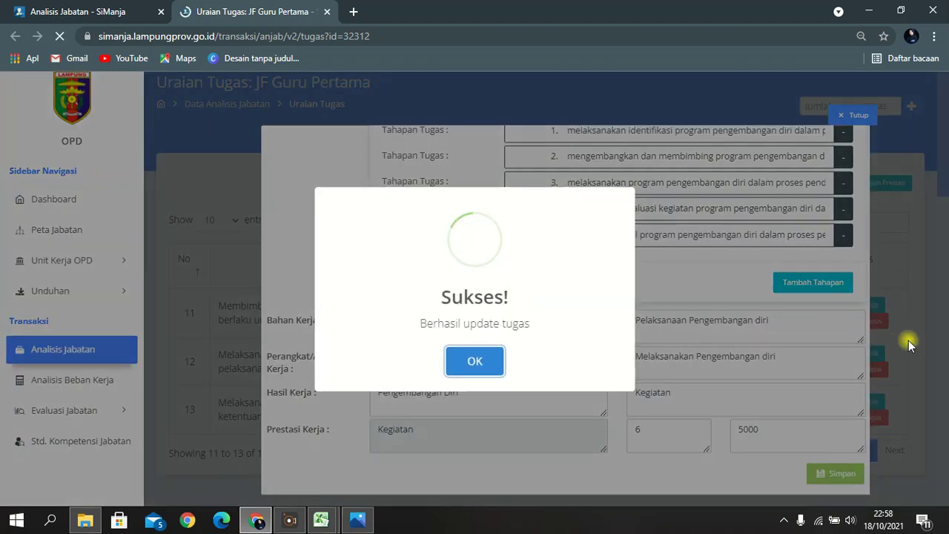
Set the Urutan Tugas of "Membimbing siswa dalam kegiatan ekstrakurikuler" on the second page to 11 and save it.
scroll(890, 464, "down", 5)
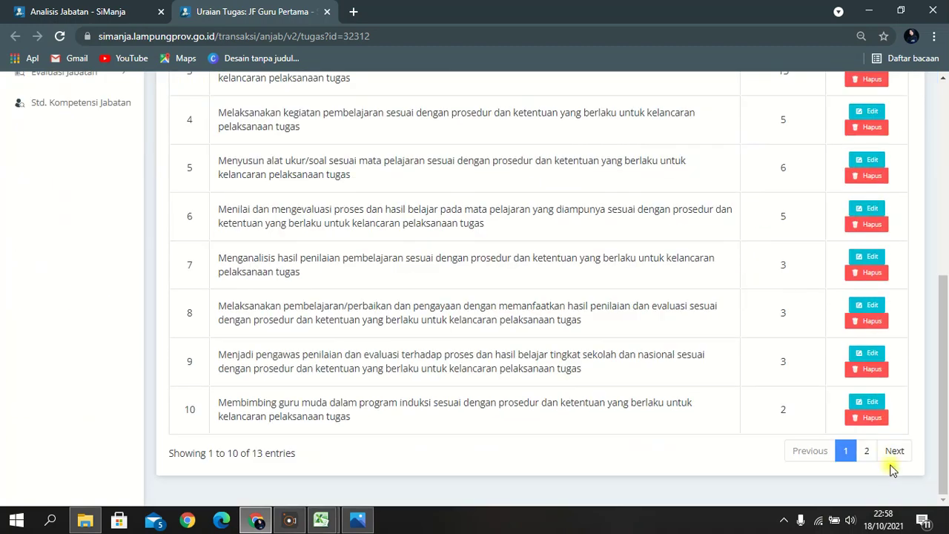
left_click(866, 450)
left_click(868, 305)
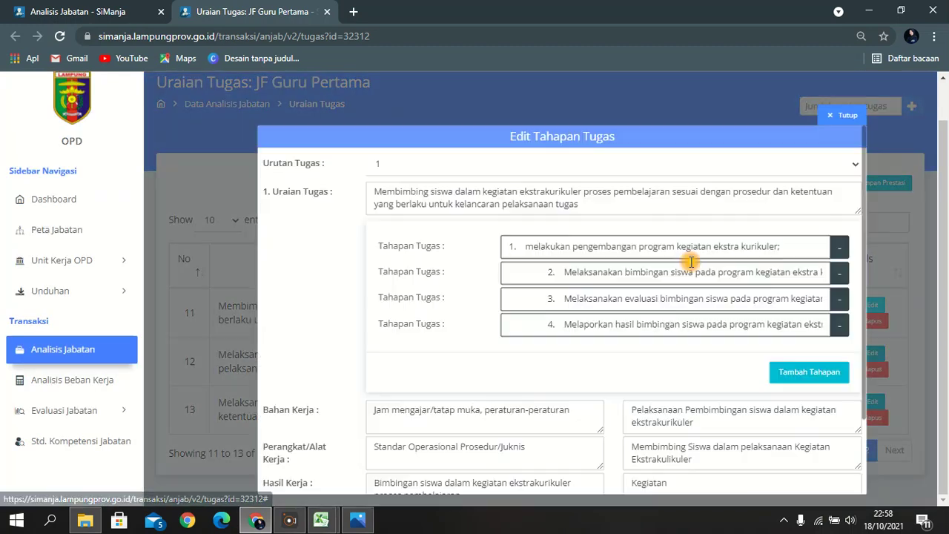
left_click(523, 164)
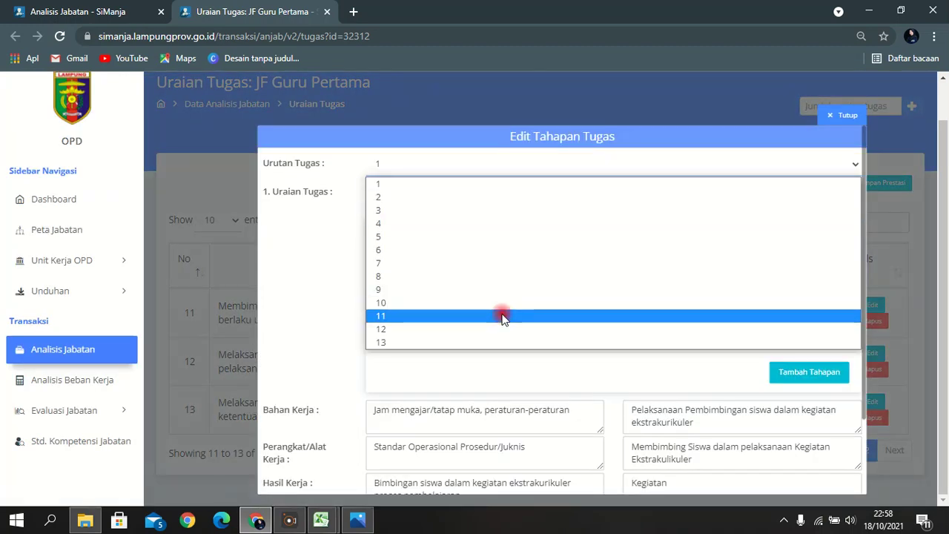
left_click(503, 318)
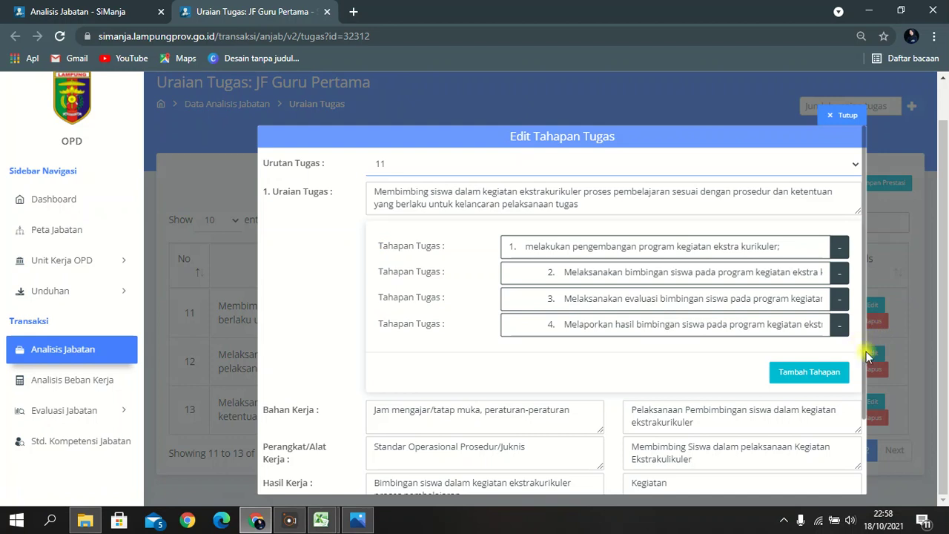
scroll(864, 385, "down", 2)
left_click(836, 469)
left_click(434, 362)
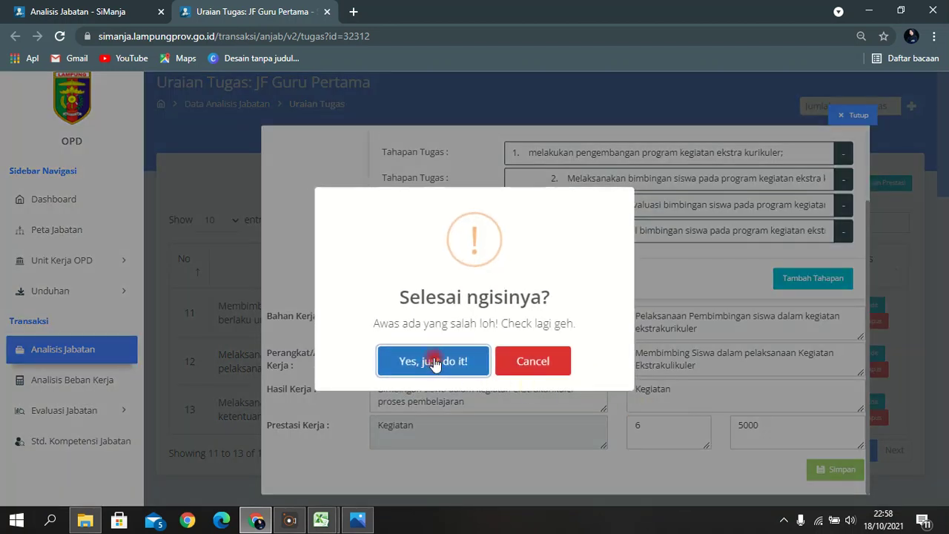
Set the Urutan Tugas of "Membimbing guru muda dalam program induksi" to 10 and save the task.
scroll(823, 430, "down", 5)
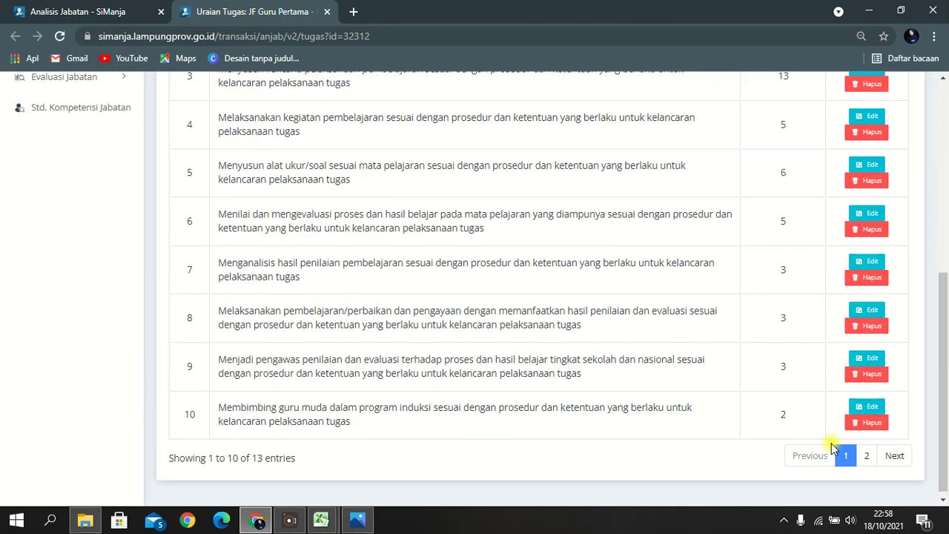
left_click(866, 406)
left_click(568, 169)
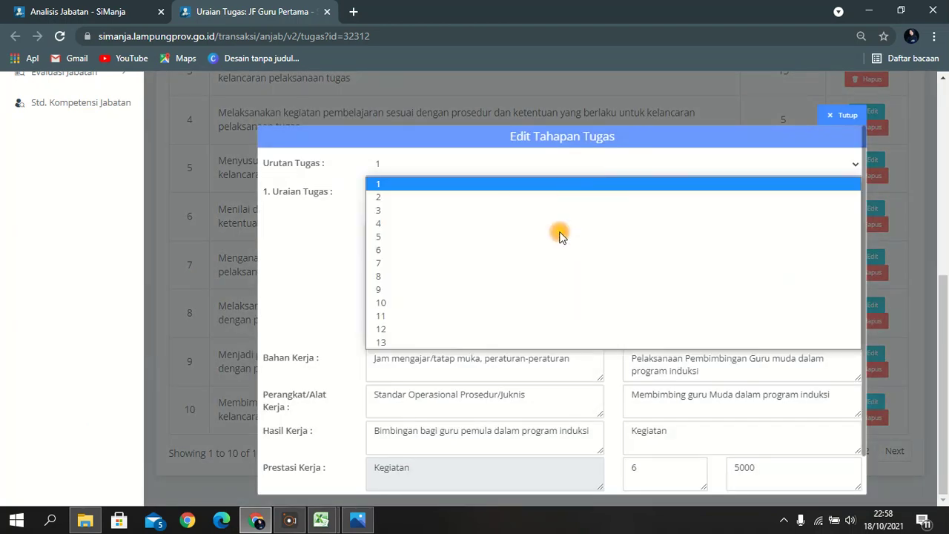
left_click(519, 302)
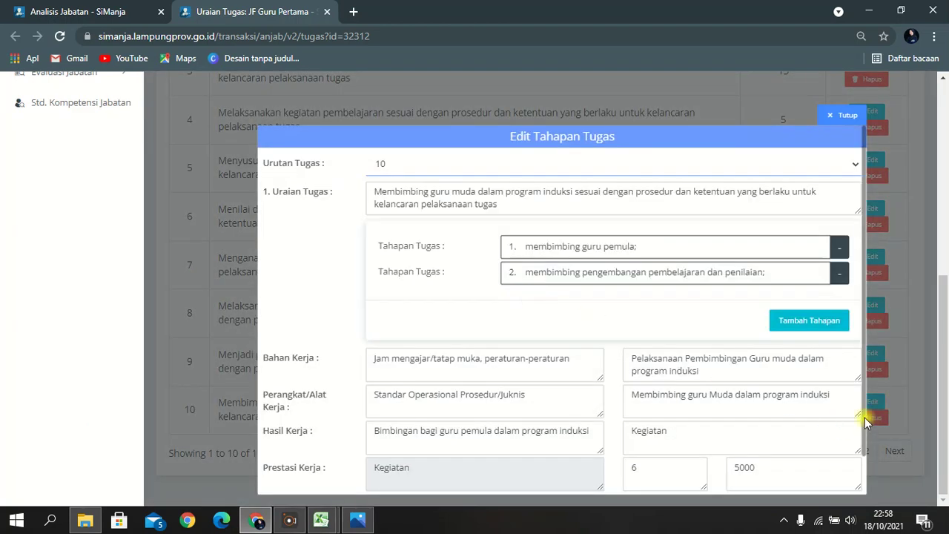
scroll(867, 422, "down", 1)
left_click(829, 469)
left_click(426, 360)
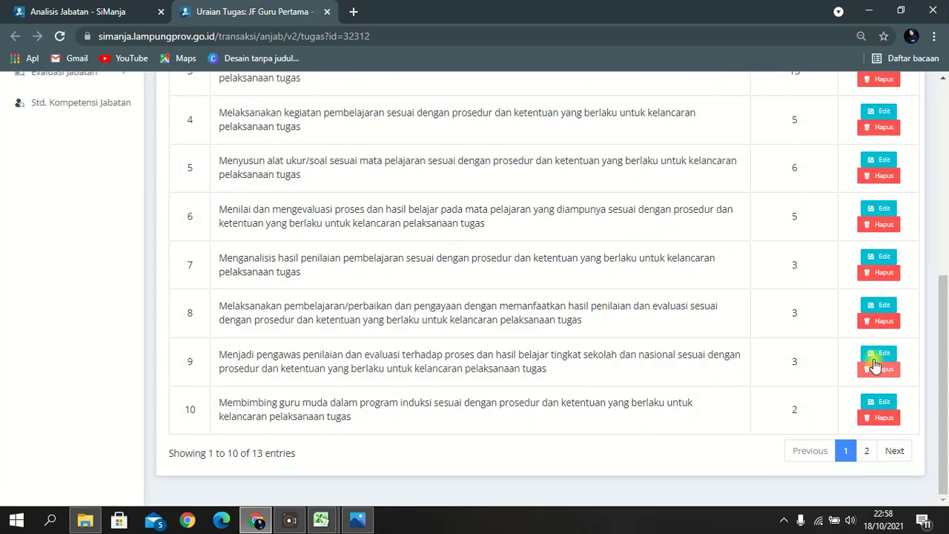
Set the Urutan Tugas of "Menjadi pengawas penilaian dan evaluasi" to 9 and save the task.
left_click(875, 359)
left_click(449, 165)
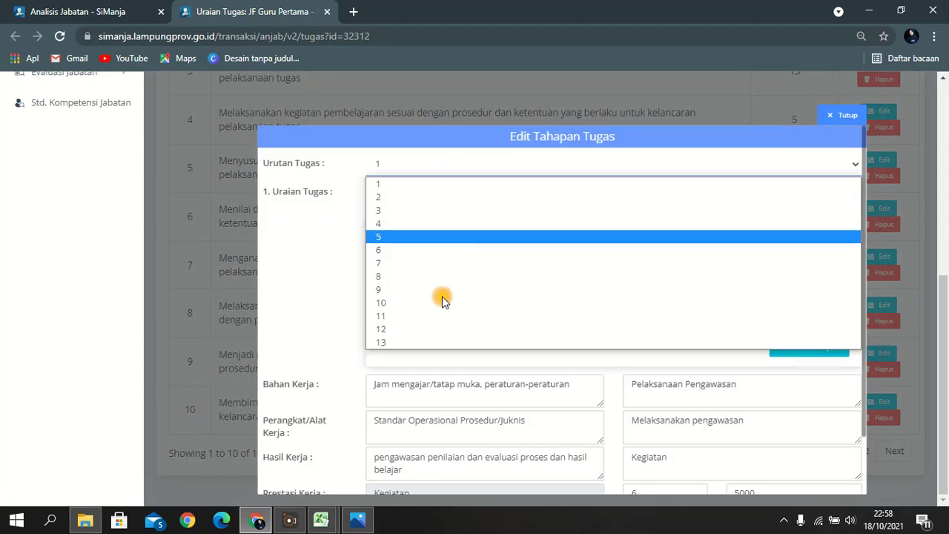
left_click(445, 290)
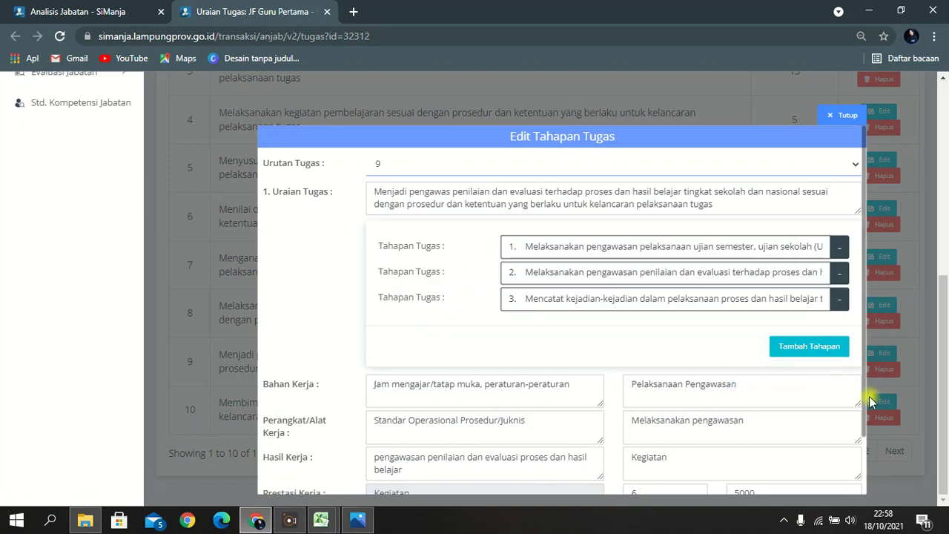
scroll(865, 404, "down", 1)
left_click(833, 469)
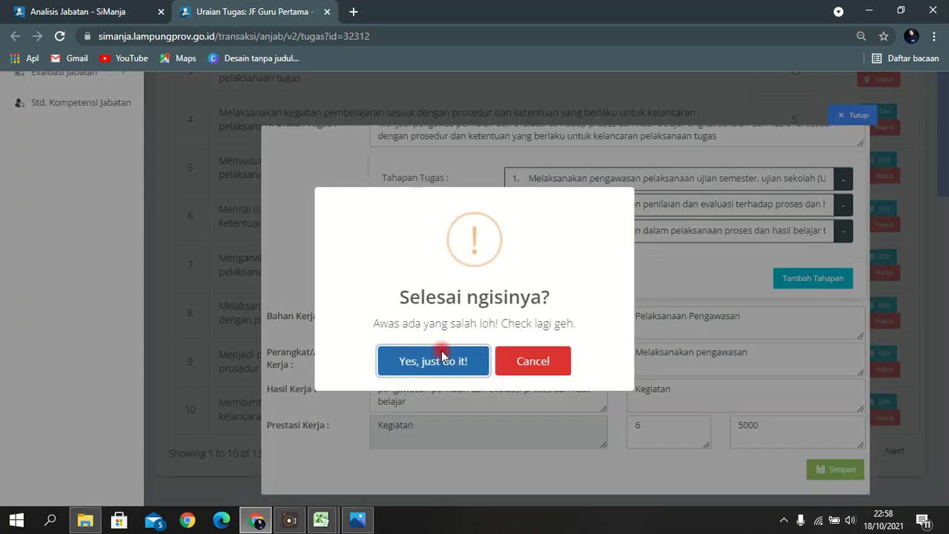
left_click(436, 360)
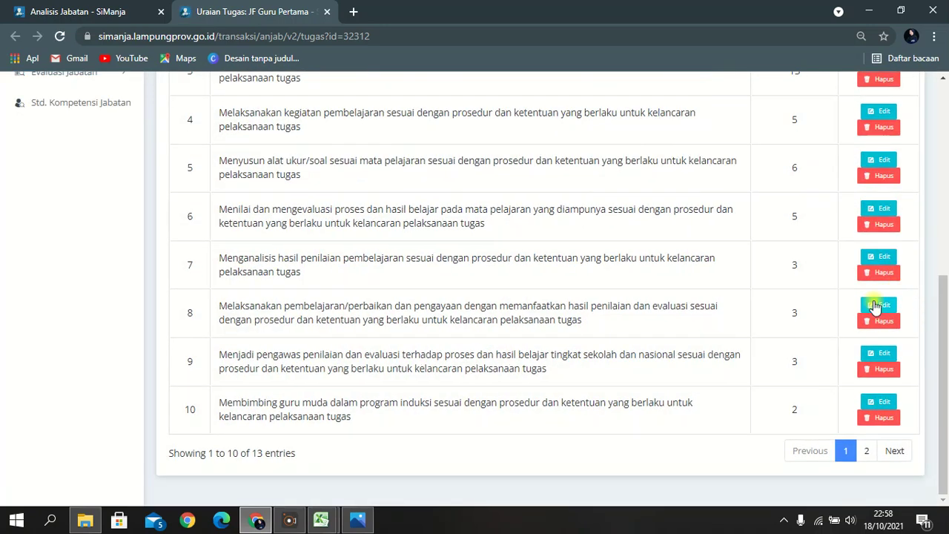
Set the Urutan Tugas of "Melaksanakan pembelajaran/perbaikan dan pengayaan" to 8 and save the task.
left_click(874, 307)
left_click(484, 172)
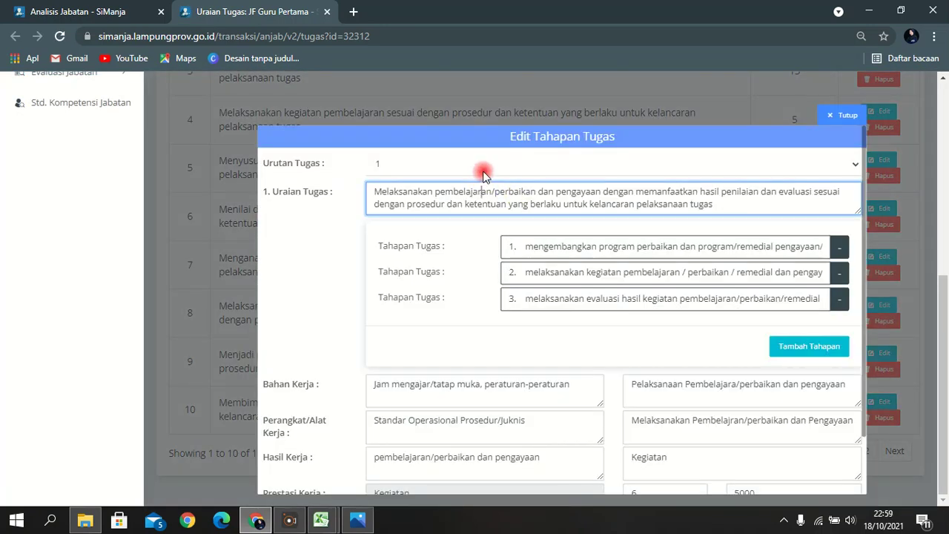
left_click(470, 276)
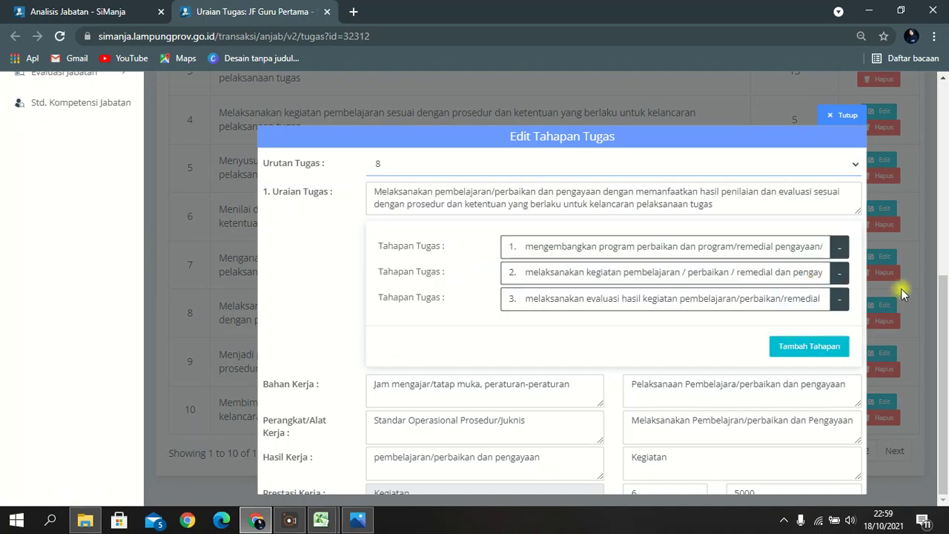
scroll(864, 317, "down", 2)
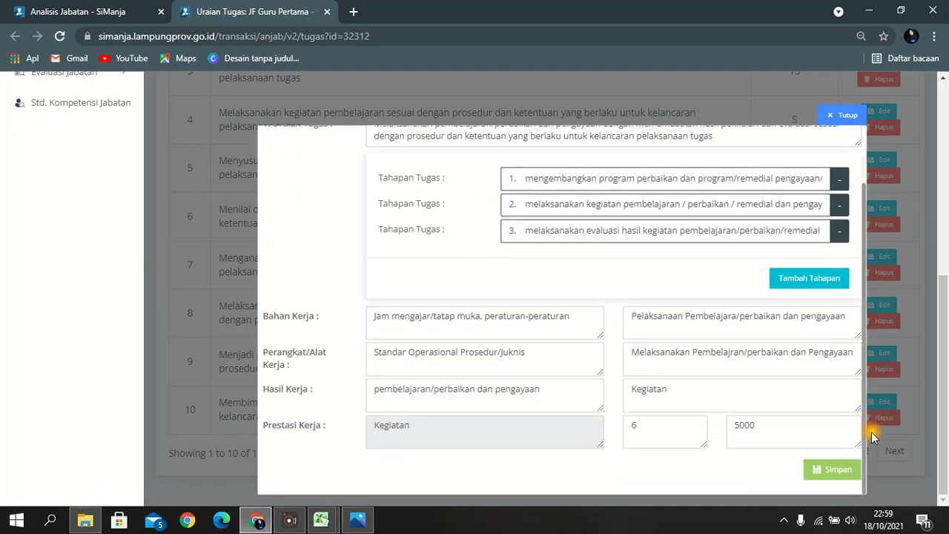
left_click(838, 469)
left_click(479, 363)
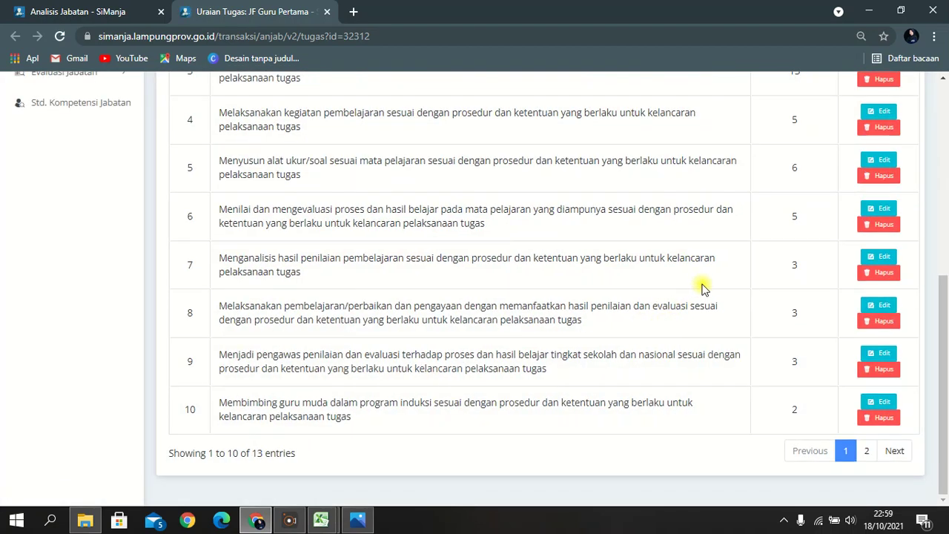
Set the Urutan Tugas of "Menganalisis hasil penilaian pembelajaran" to 7 and save the task.
left_click(879, 257)
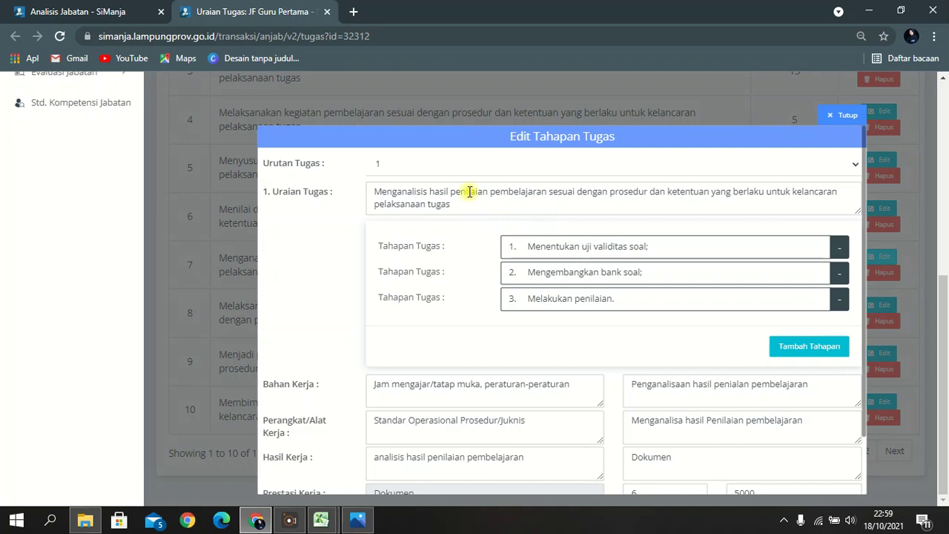
left_click(470, 166)
left_click(471, 263)
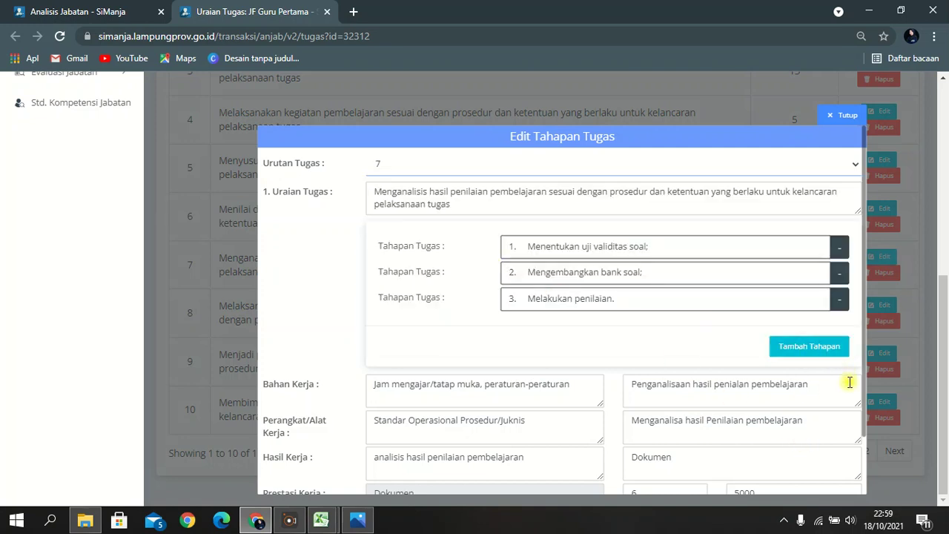
scroll(867, 411, "down", 2)
left_click(844, 466)
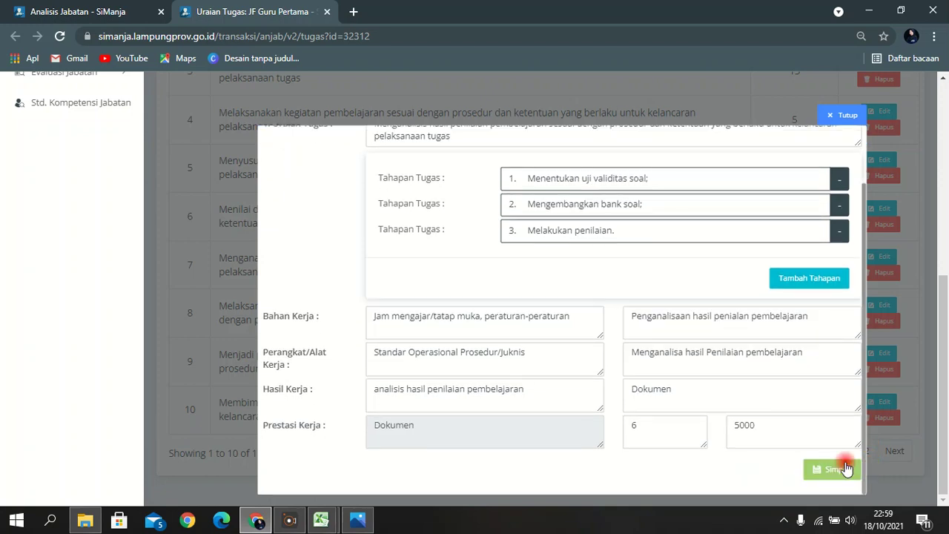
left_click(460, 364)
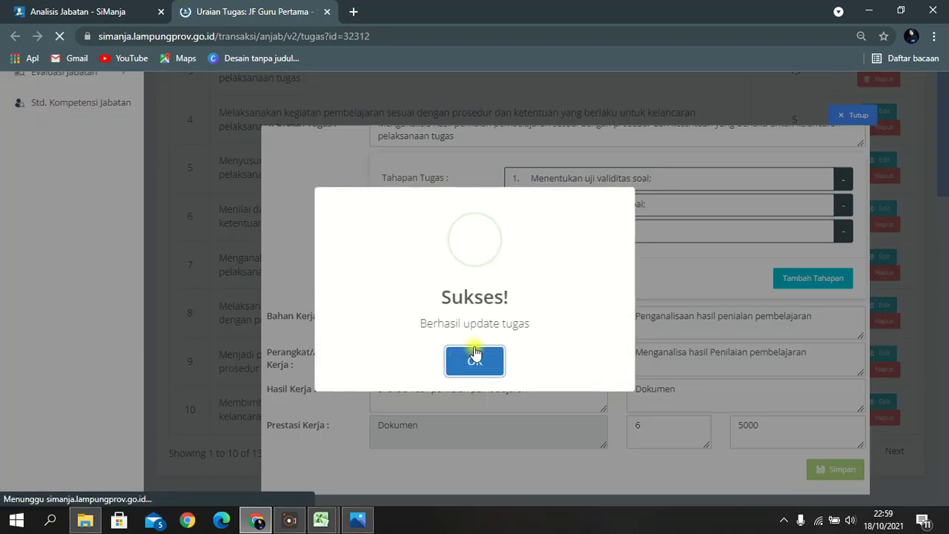
left_click(474, 354)
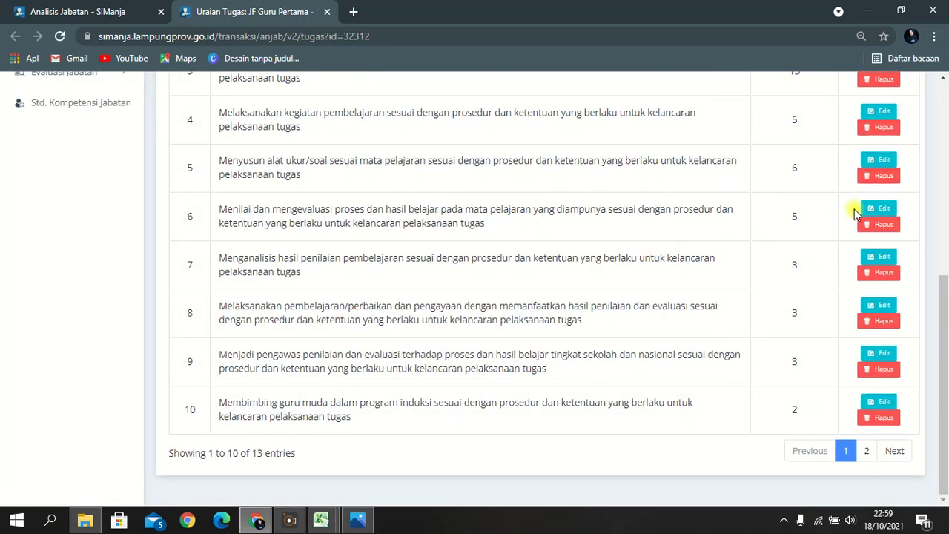
Set the Urutan Tugas of "Menilai dan mengevaluasi proses dan hasil belajar" to 6 and save the task.
left_click(873, 213)
left_click(471, 164)
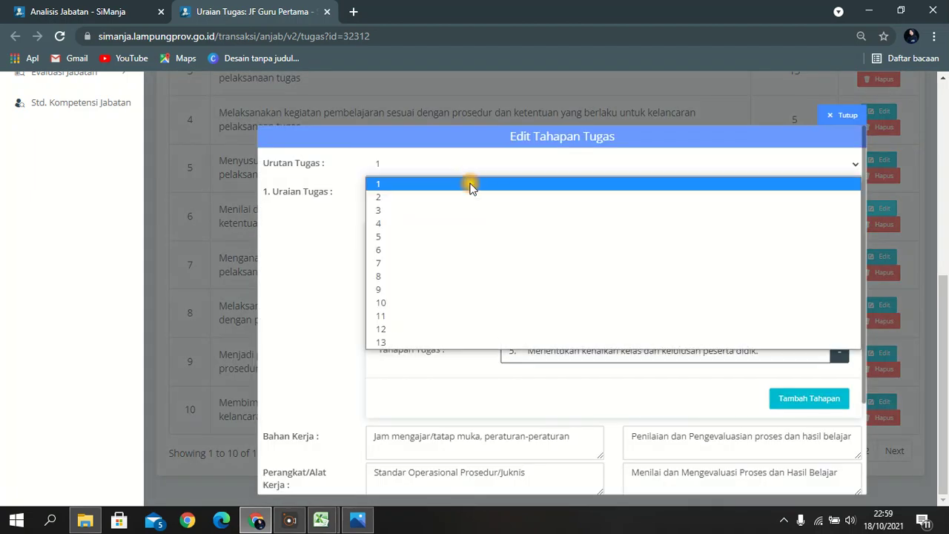
left_click(466, 250)
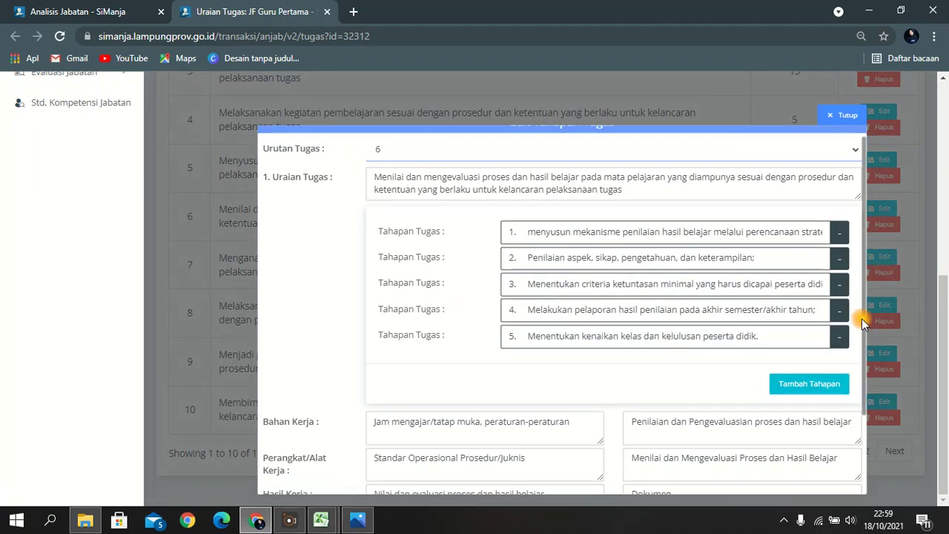
scroll(862, 318, "down", 2)
left_click(842, 468)
left_click(426, 362)
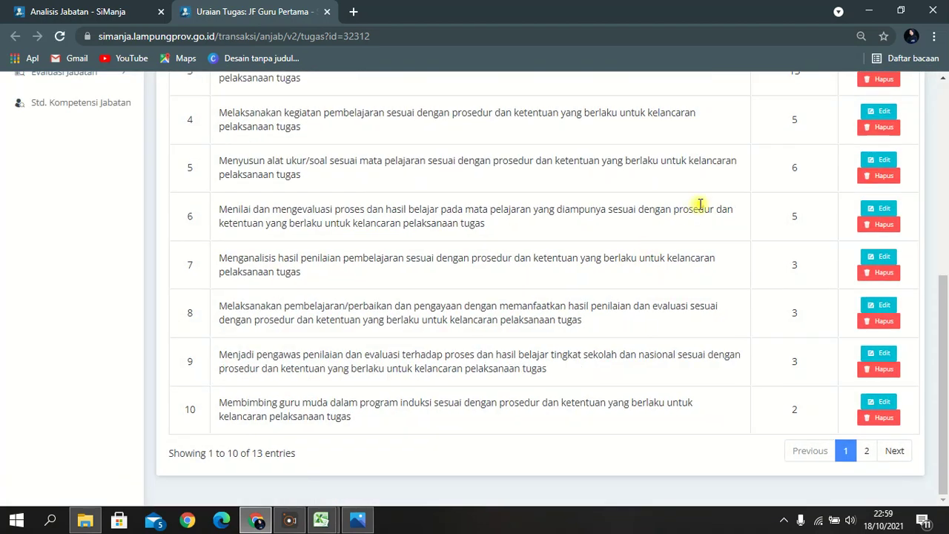
Set the Urutan Tugas of "Menyusun alat ukur/soal sesuai mata pelajaran" to 5 and save the task.
scroll(764, 211, "up", 1)
left_click(896, 230)
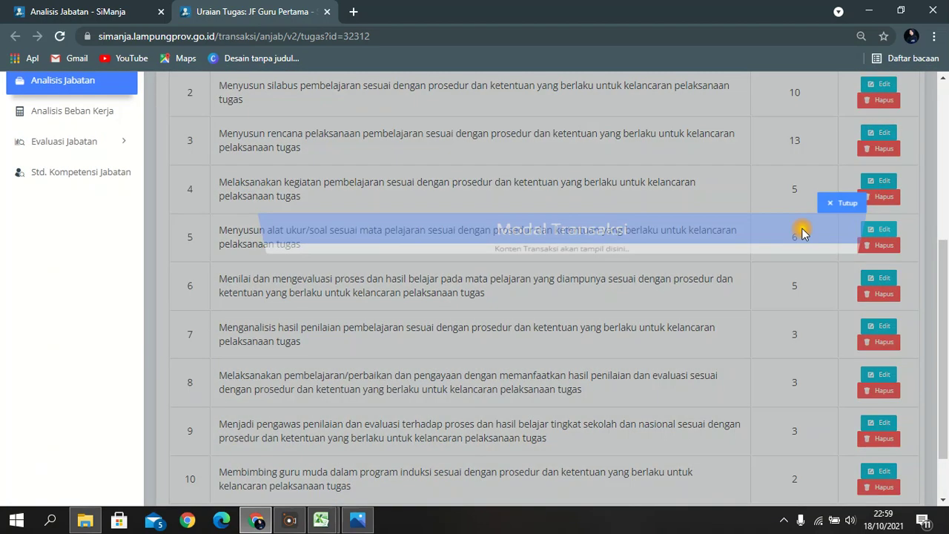
left_click(444, 162)
left_click(450, 238)
scroll(869, 266, "down", 2)
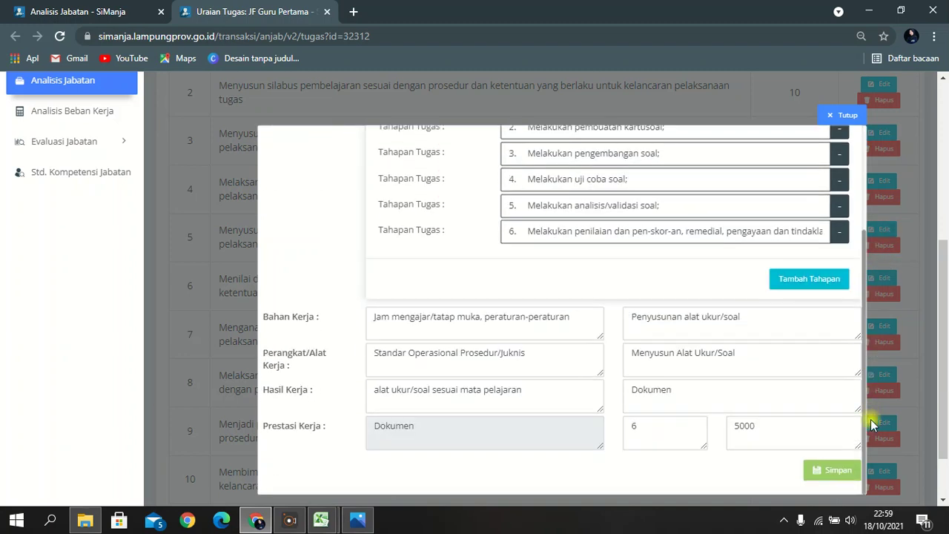
left_click(836, 475)
left_click(419, 359)
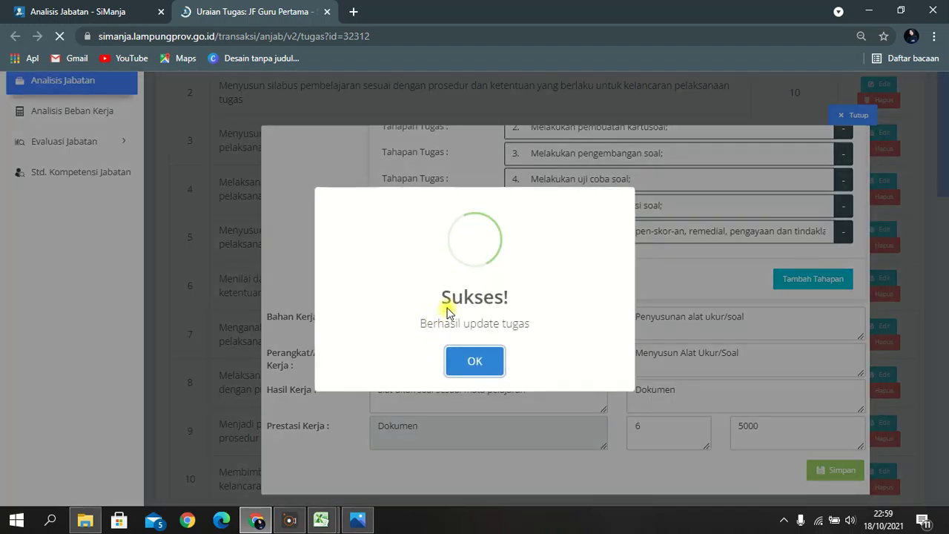
Set the Urutan Tugas of "Melaksanakan kegiatan pembelajaran" to 4 and save the task.
left_click(884, 181)
left_click(457, 163)
left_click(460, 226)
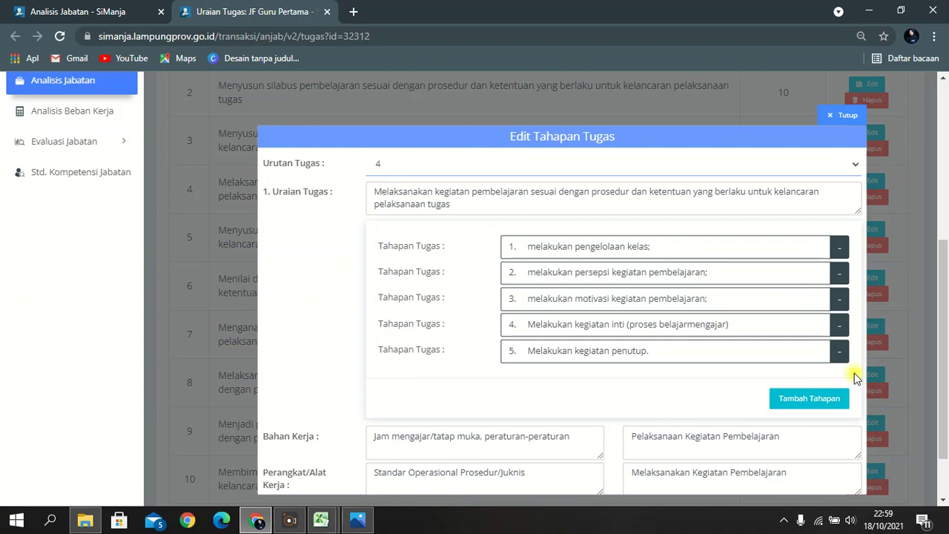
scroll(828, 376, "down", 3)
left_click(834, 473)
left_click(410, 353)
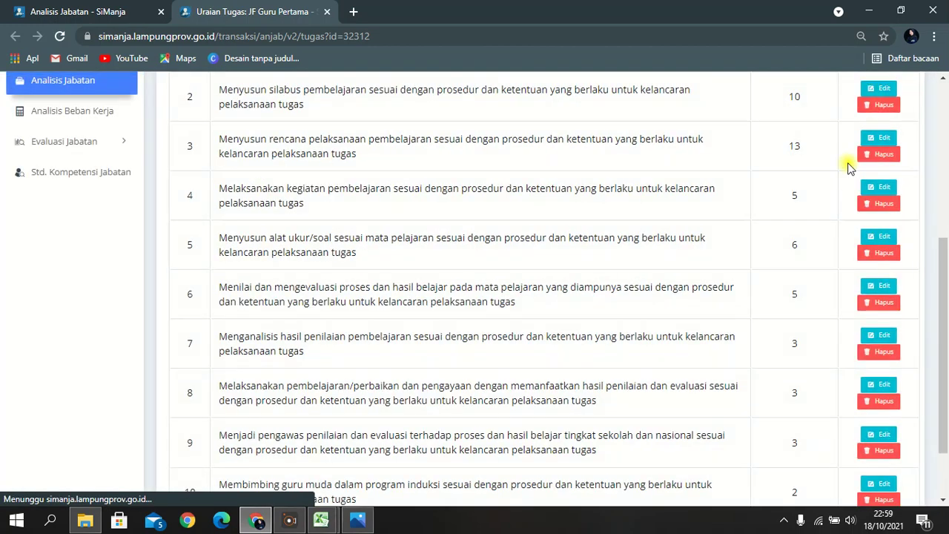
Set the Urutan Tugas of "Menyusun rencana pelaksanaan pembelajaran" to 3 and save the task.
left_click(868, 141)
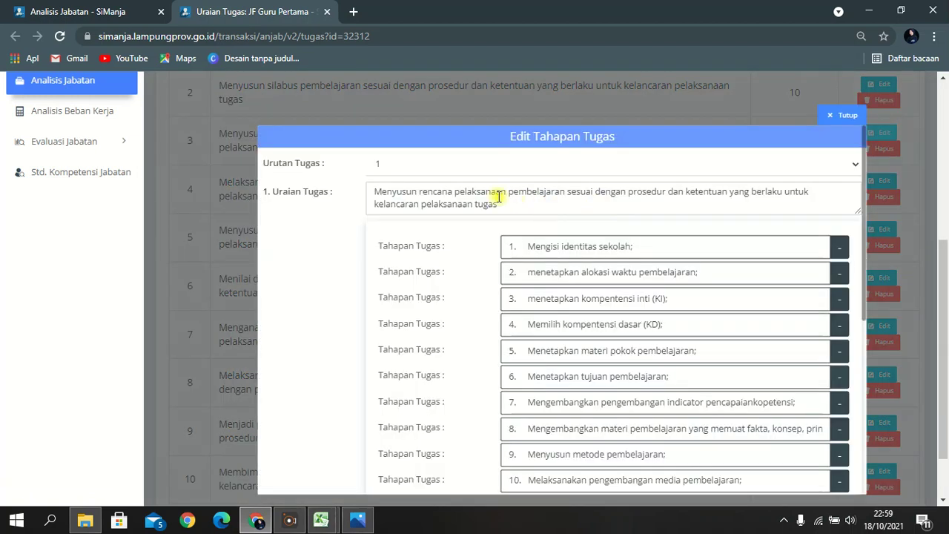
left_click(474, 164)
left_click(454, 210)
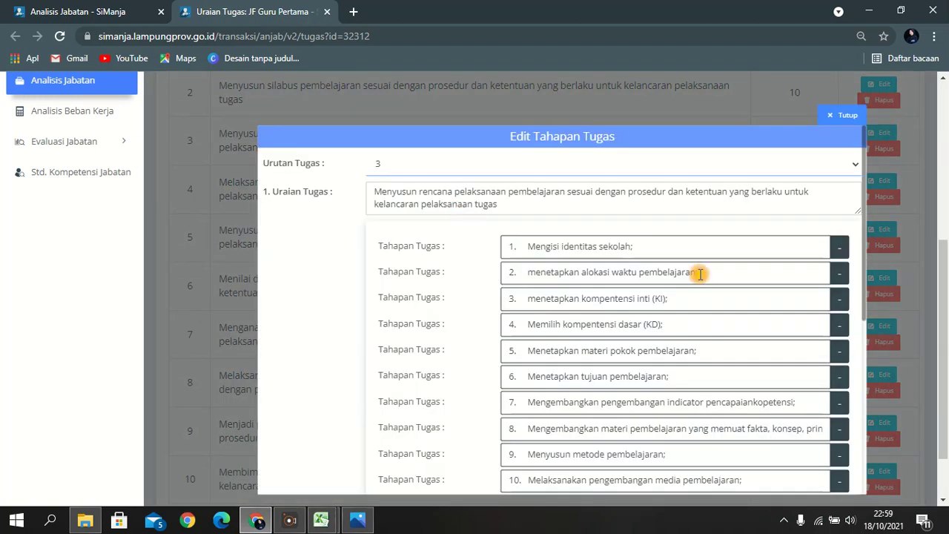
left_click_drag(864, 282, 860, 333)
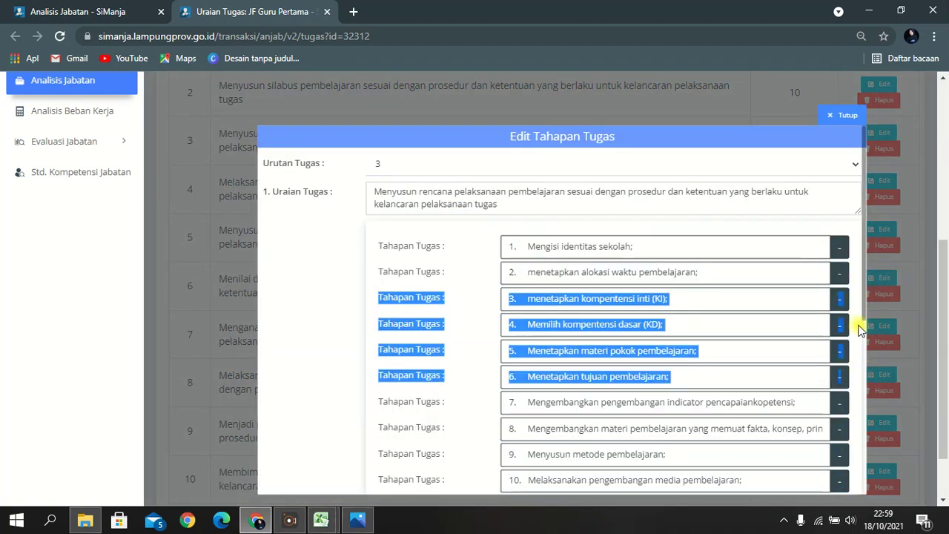
scroll(864, 309, "down", 4)
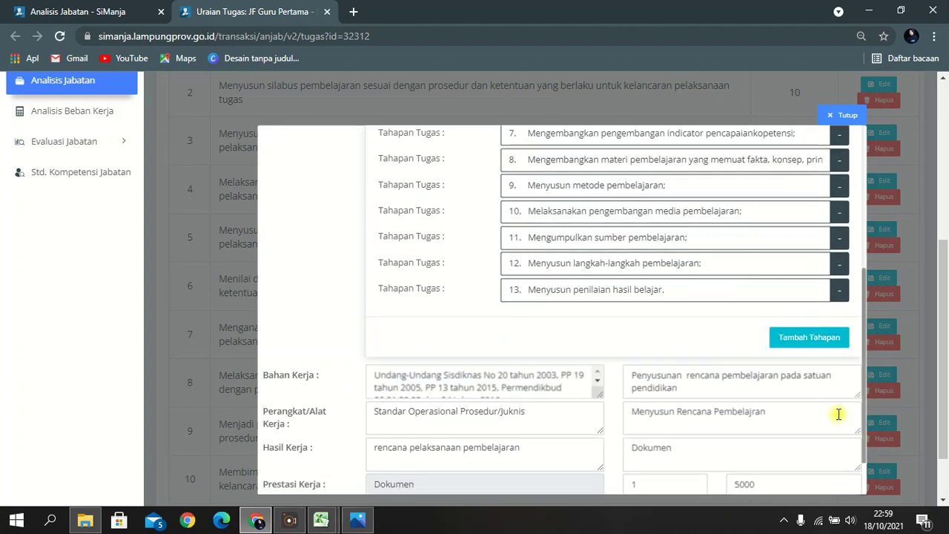
scroll(834, 394, "down", 1)
left_click(830, 471)
left_click(433, 355)
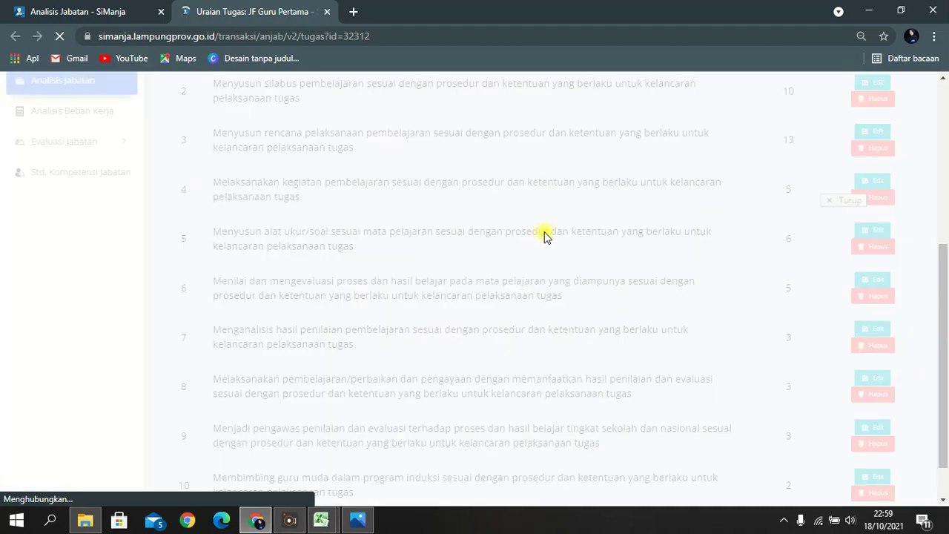
Set the Urutan Tugas of "Menyusun silabus pembelajaran" to 2 and save the task.
scroll(701, 195, "up", 2)
left_click(889, 226)
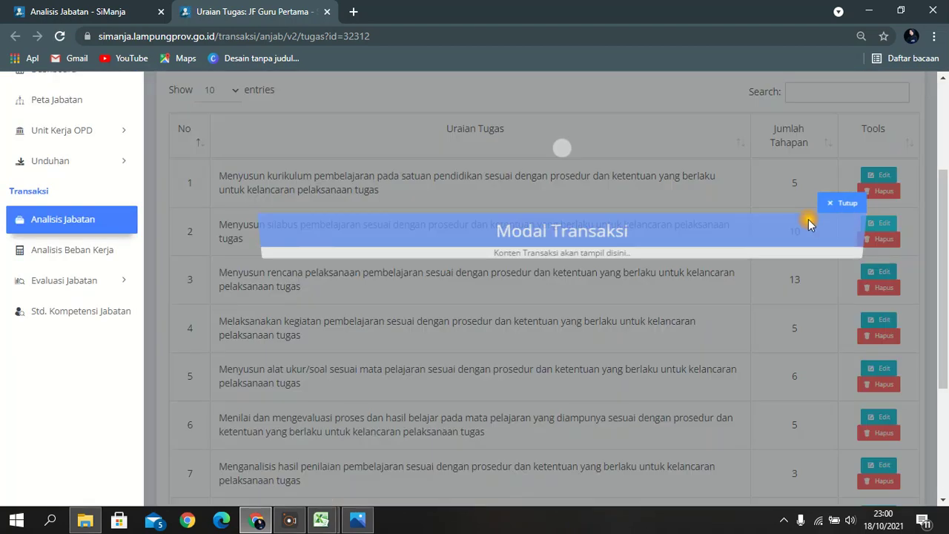
left_click(487, 169)
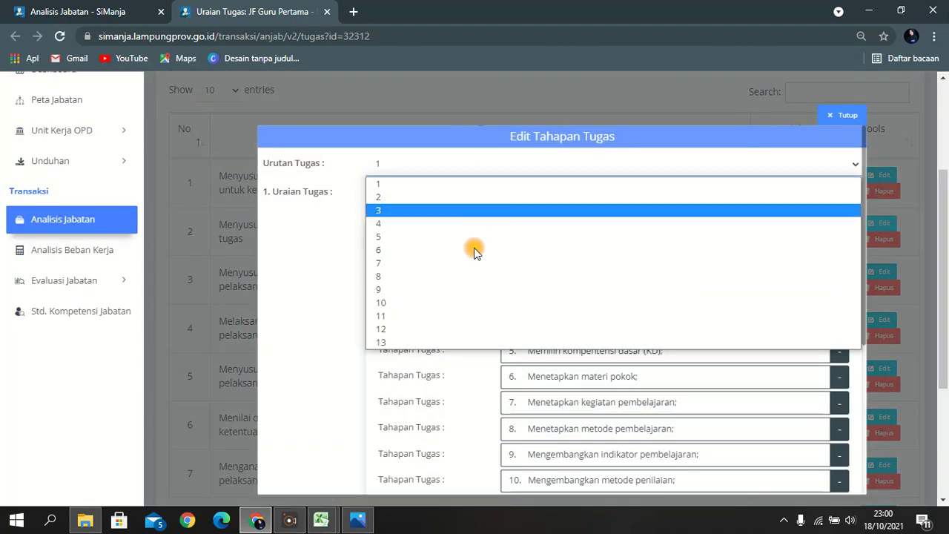
left_click(475, 197)
scroll(744, 420, "down", 2)
scroll(818, 432, "down", 2)
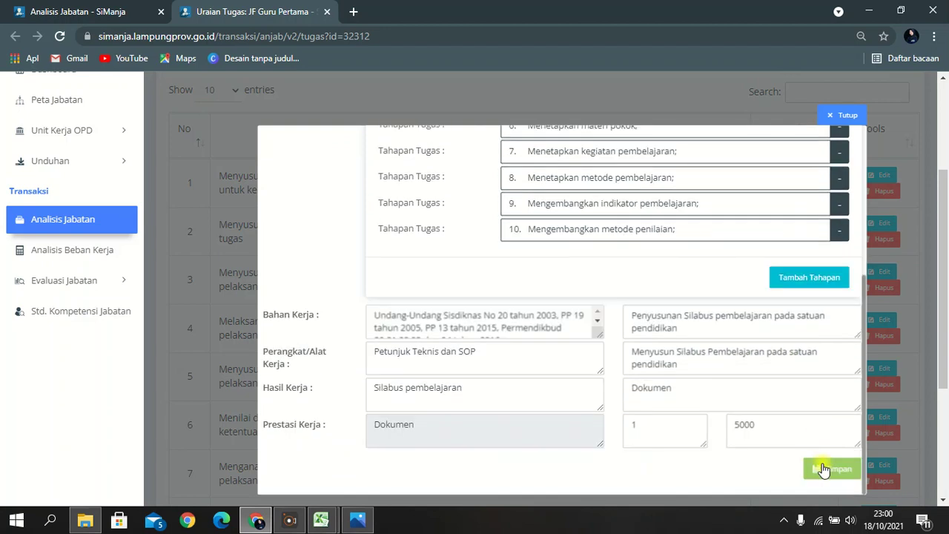
left_click(823, 469)
left_click(421, 356)
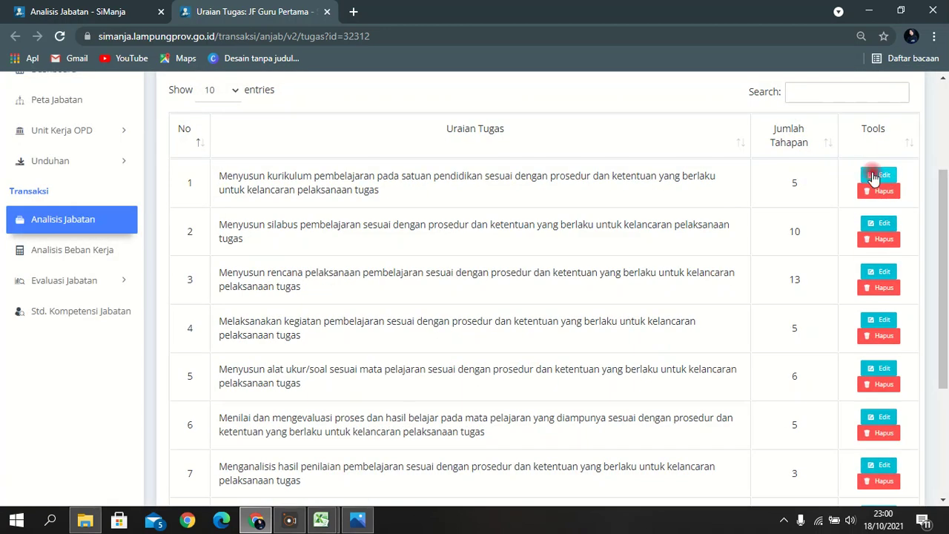
Check the Urutan Tugas of "Menyusun kurikulum pembelajaran" without changing it, and review the order of the task list.
left_click(875, 176)
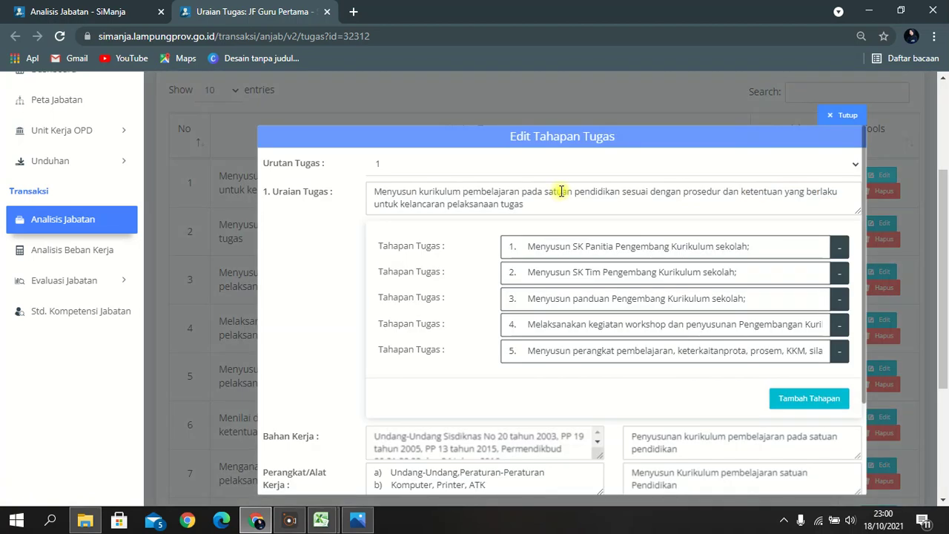
left_click(846, 116)
scroll(289, 306, "down", 3)
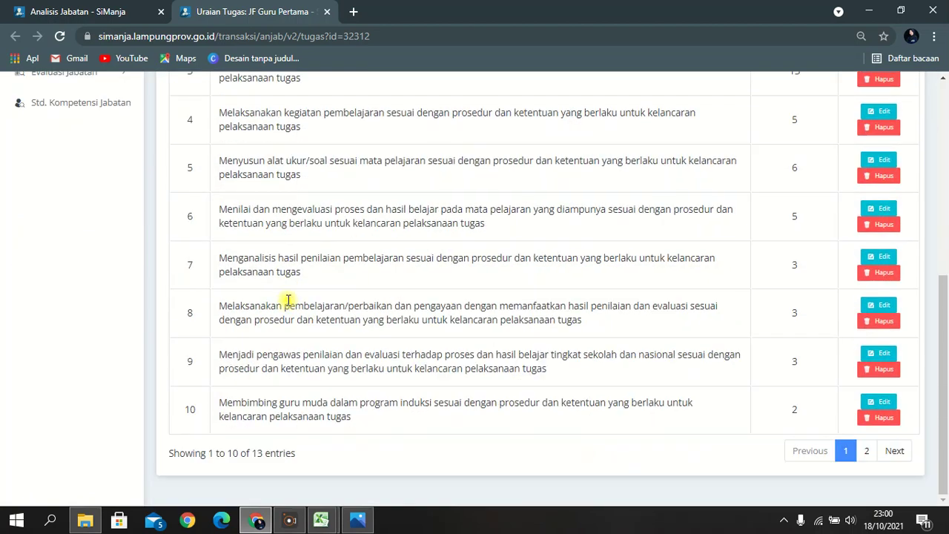
scroll(290, 307, "up", 5)
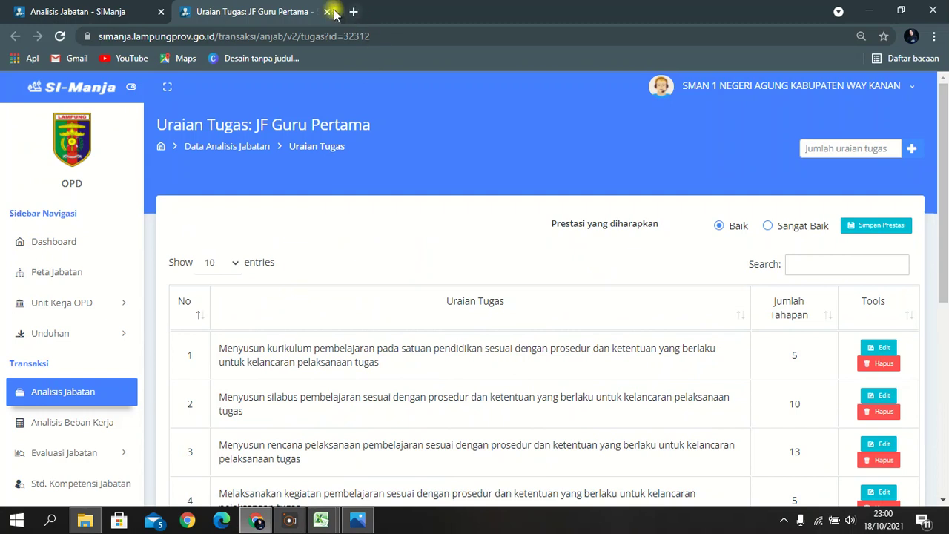
Close the Uraian Tugas page, reload the Analisis Jabatan page and lock the BENDAHARA job analysis.
left_click(329, 12)
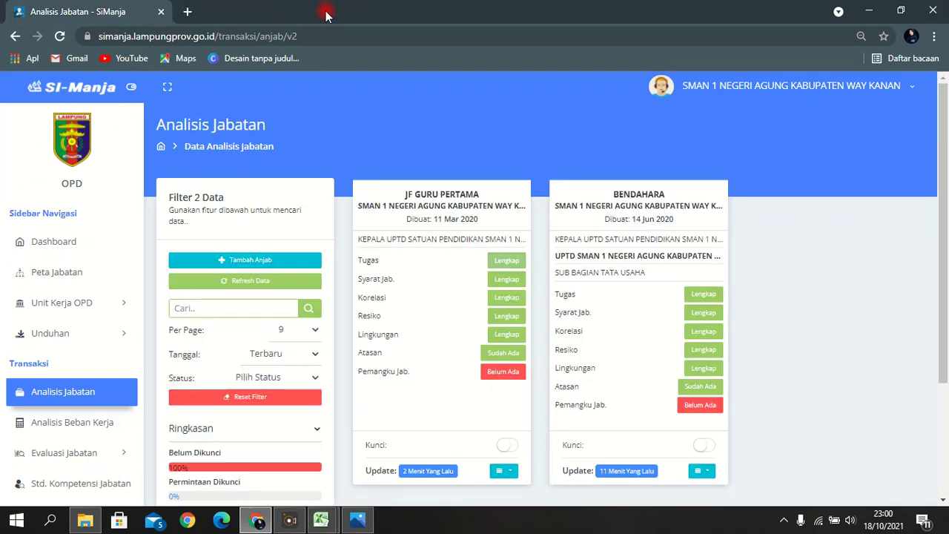
left_click(60, 35)
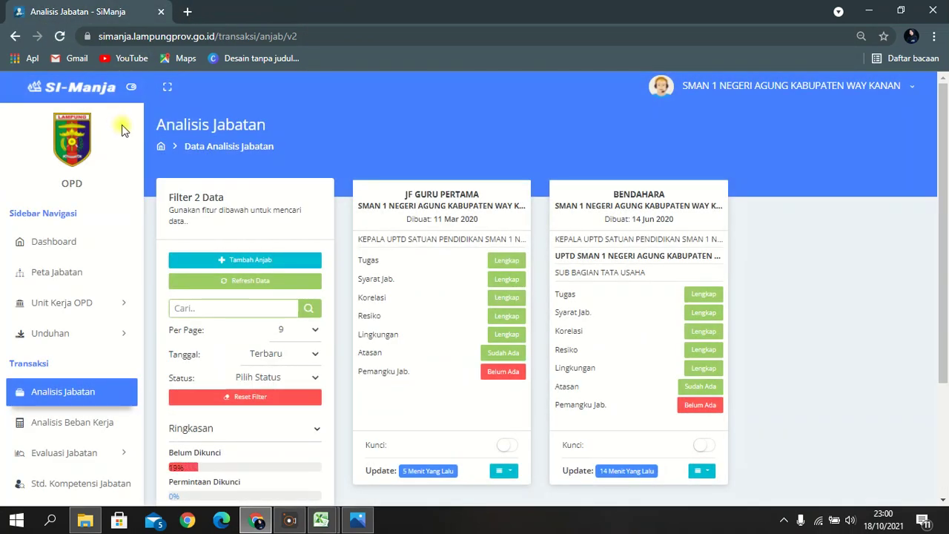
scroll(668, 197, "down", 1)
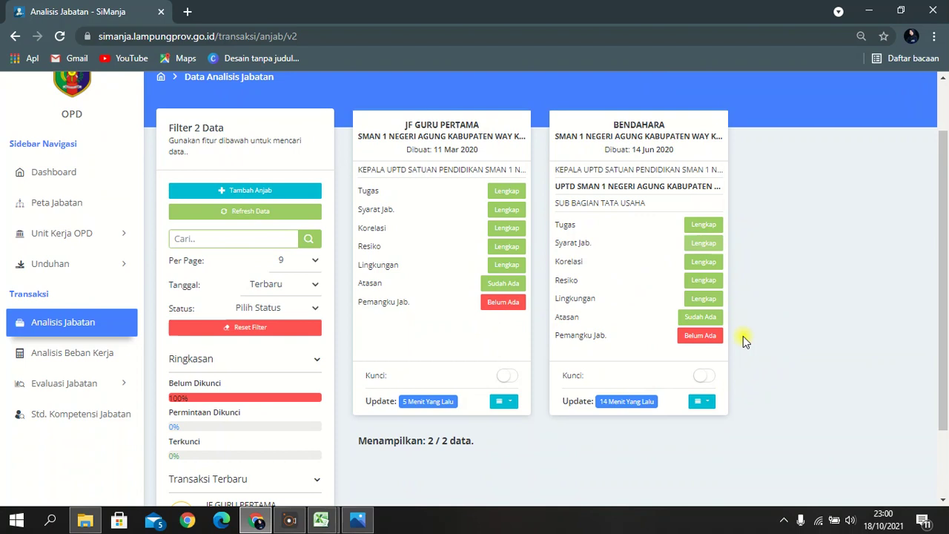
left_click(704, 379)
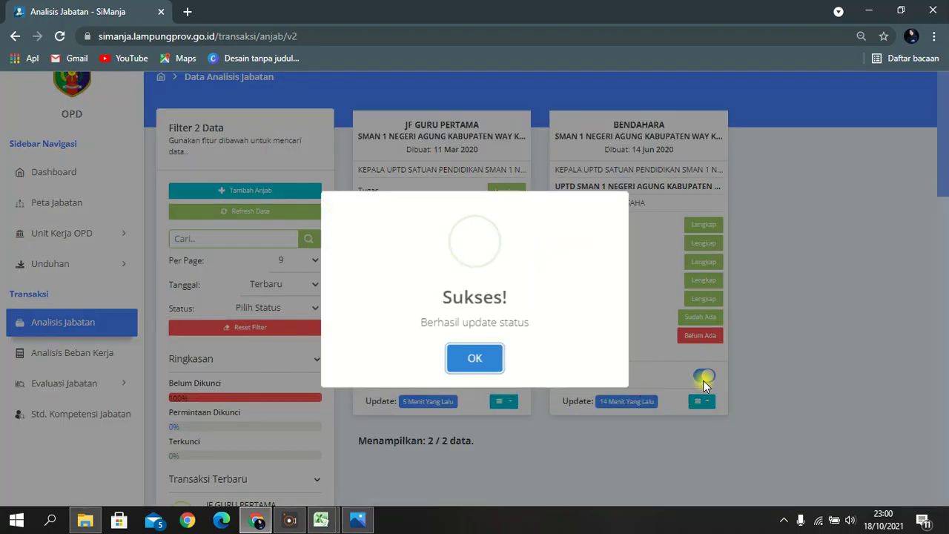
left_click(484, 360)
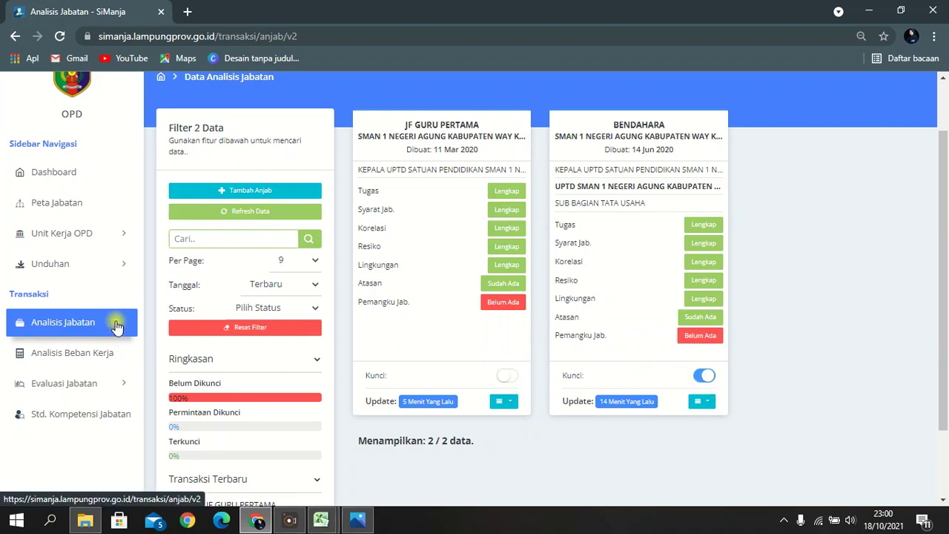
Look up the Detail Jabatan data for UPTD SMAN 1 NEGERI AGUNG KABUPATEN WAY KANAN, SUB BAGIAN TATA USAHA.
left_click(129, 237)
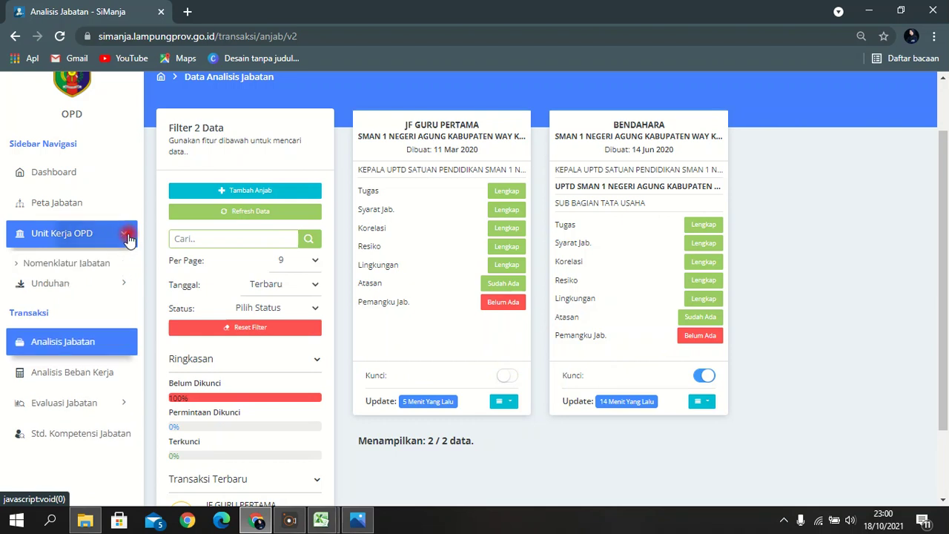
left_click(61, 347)
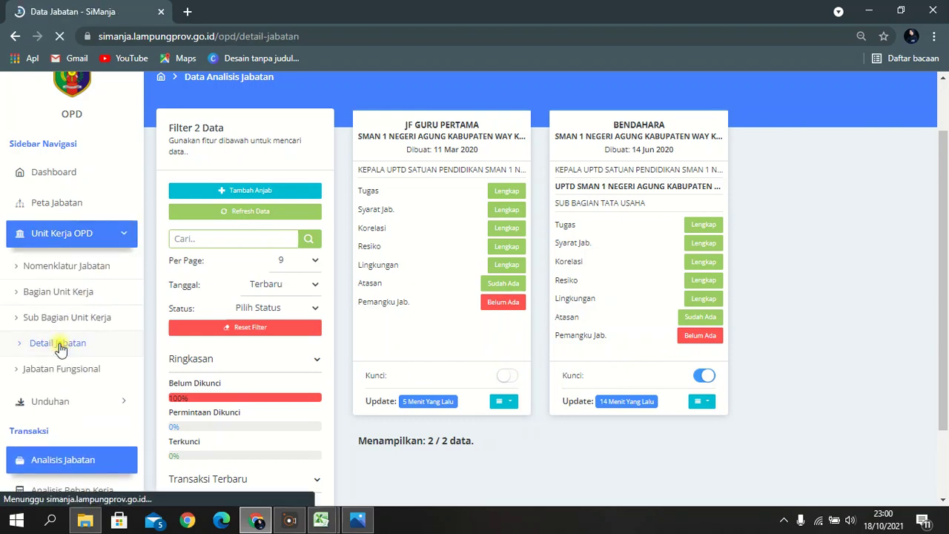
left_click(548, 284)
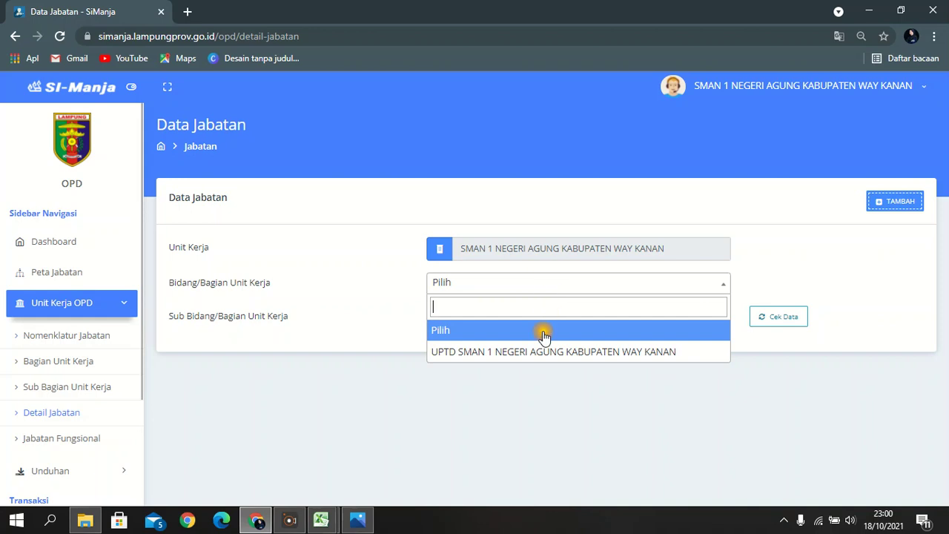
left_click(532, 347)
left_click(531, 319)
left_click(531, 386)
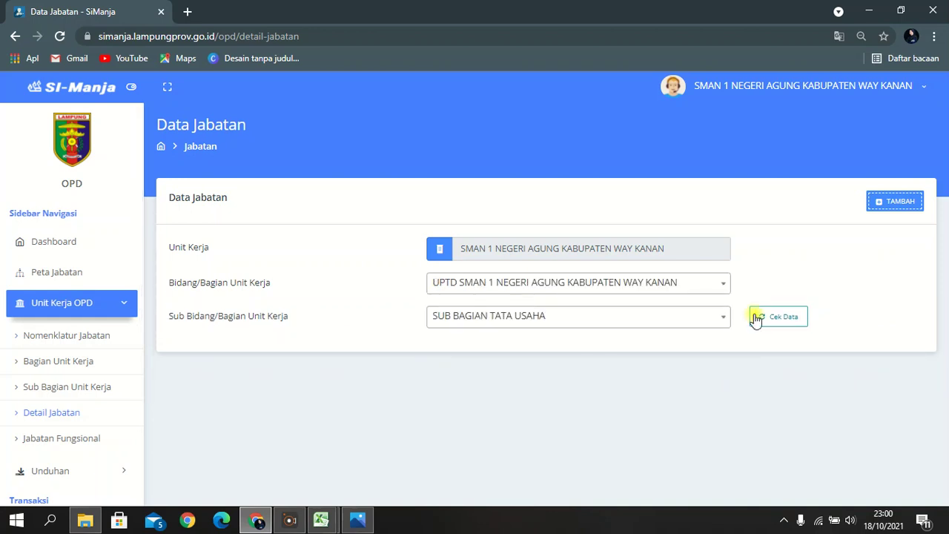
left_click(758, 317)
scroll(692, 361, "down", 2)
scroll(689, 361, "up", 2)
scroll(67, 428, "down", 1)
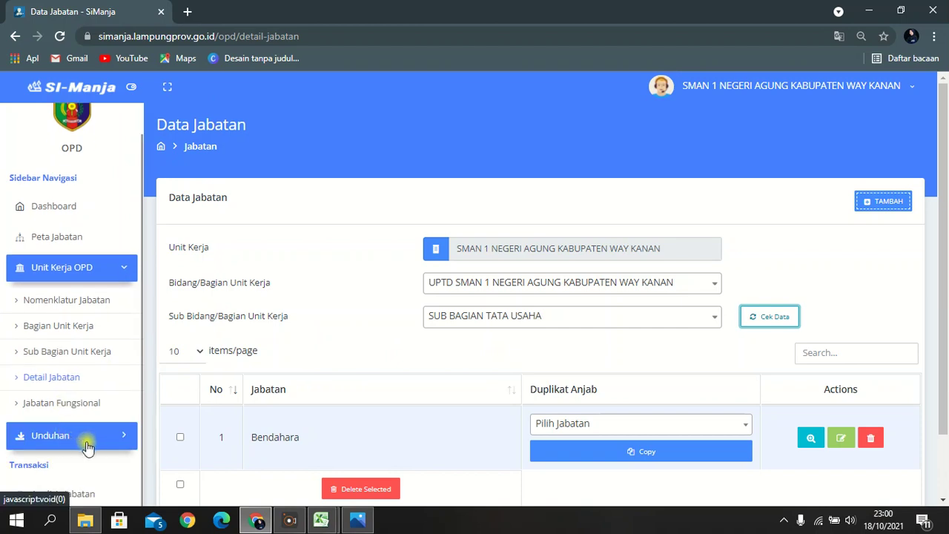
Return to the Analisis Jabatan page and lock the JF GURU PERTAMA job analysis.
left_click(92, 479)
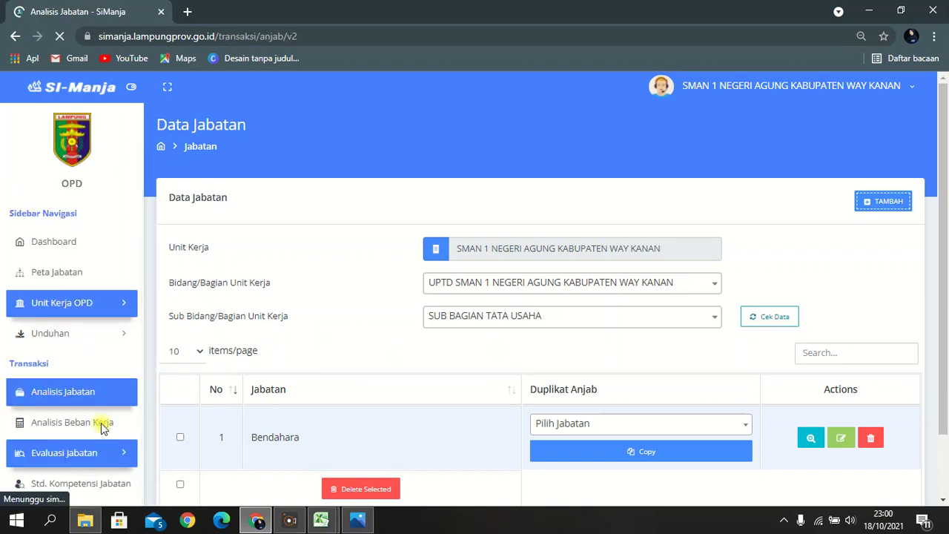
scroll(509, 424, "down", 2)
scroll(508, 424, "down", 1)
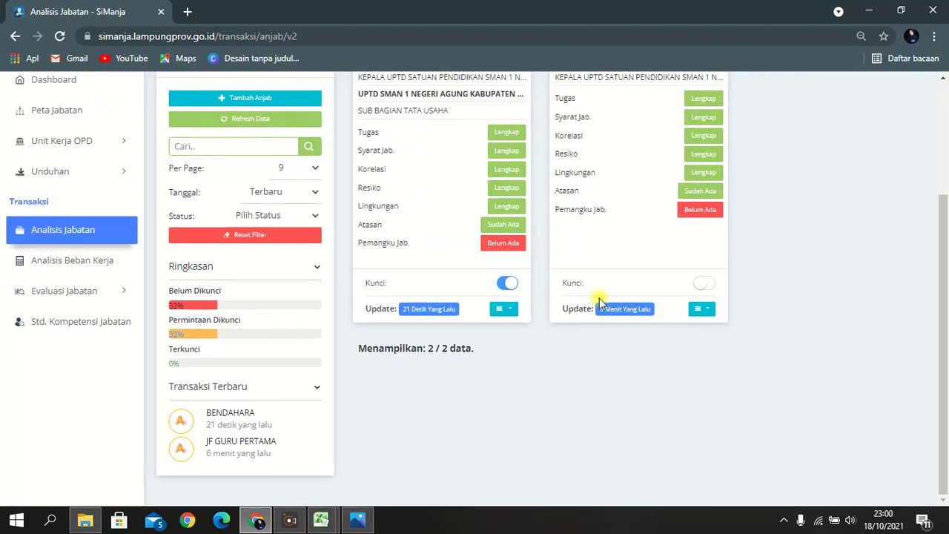
left_click(709, 288)
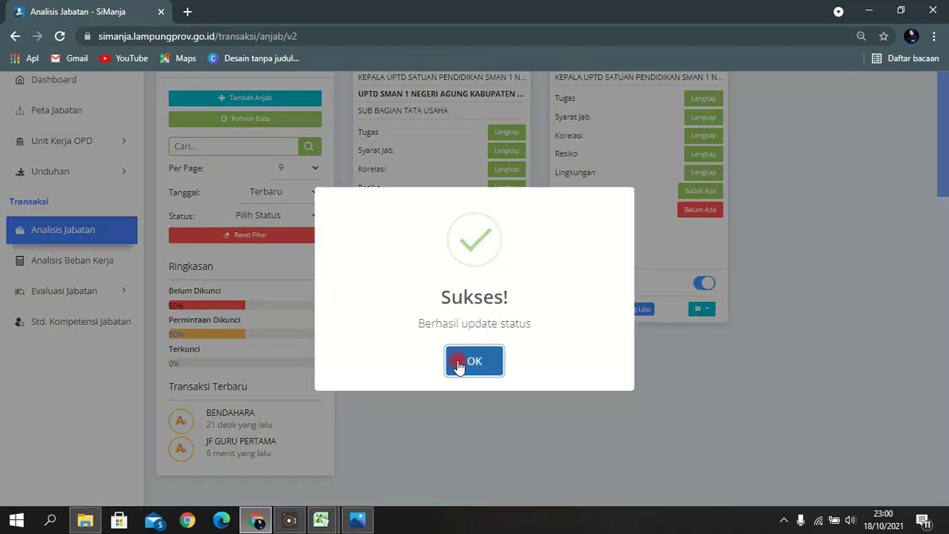
left_click(462, 361)
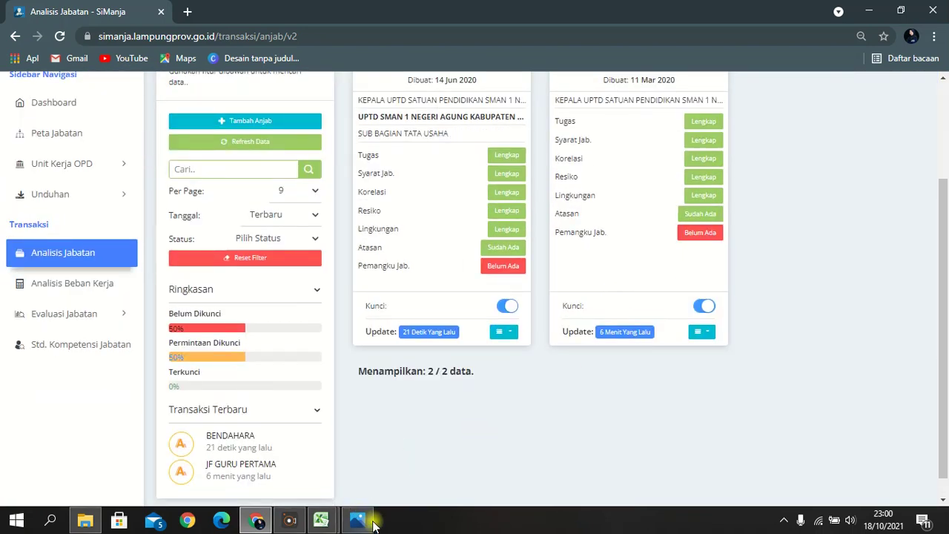
View the TABEL EVALUASI JABATAN SATUAN PENDIDIKAN workbook in Excel, and return to the browser to review both job analysis cards.
left_click(322, 522)
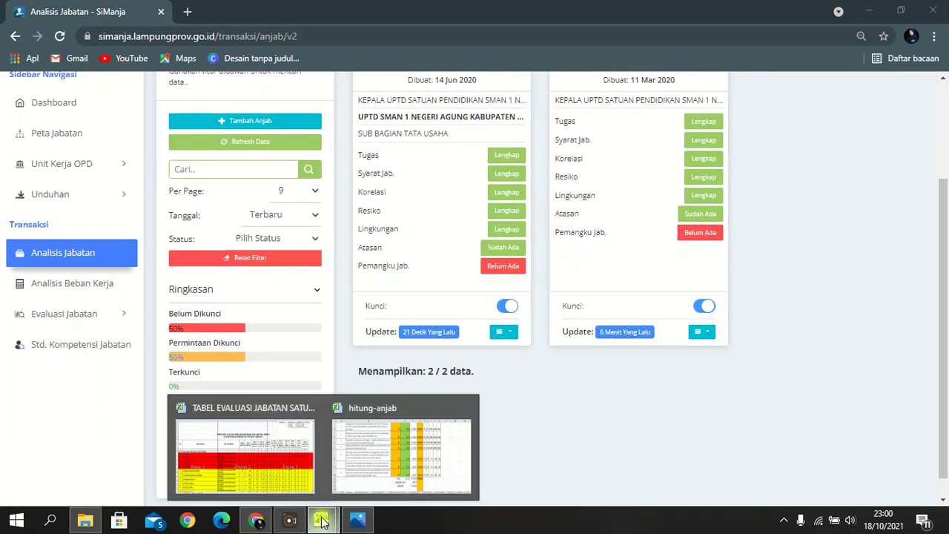
left_click(267, 453)
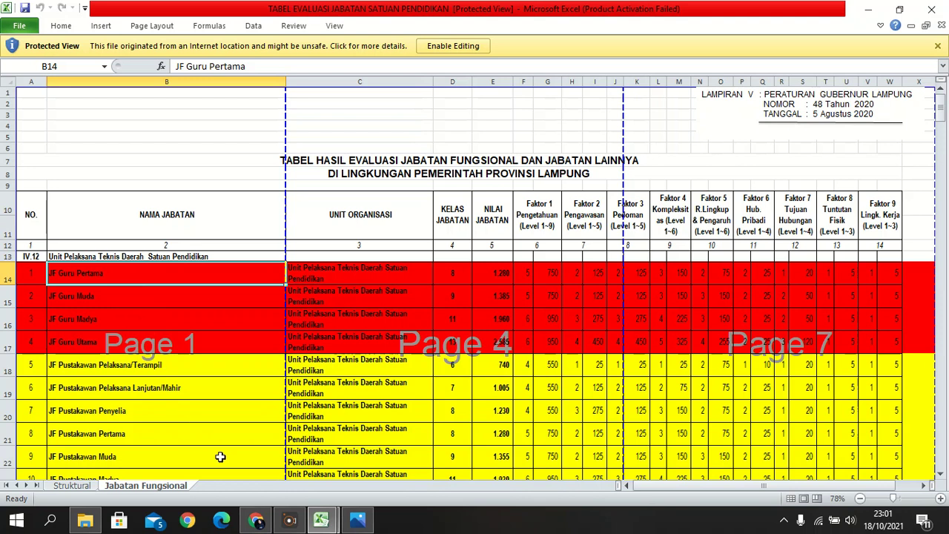
left_click(271, 525)
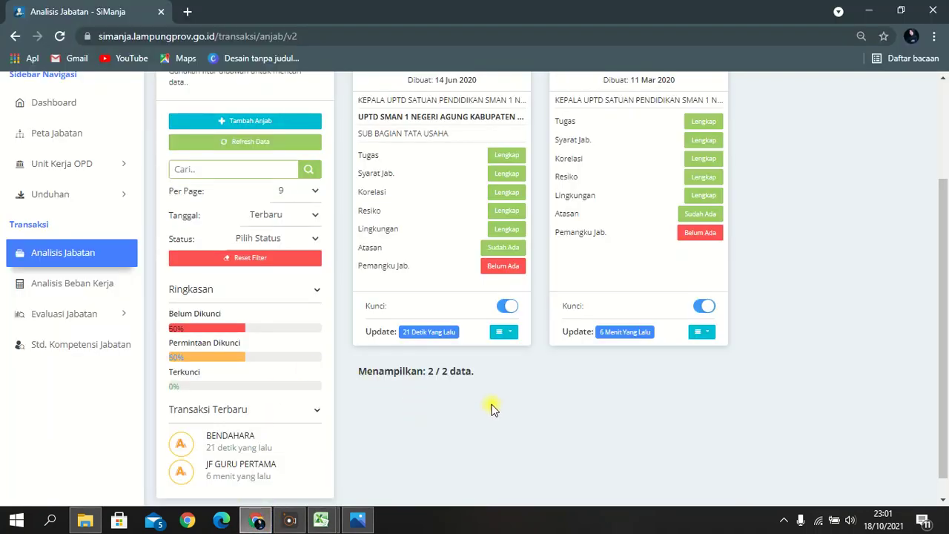
scroll(543, 394, "up", 2)
scroll(542, 395, "down", 2)
scroll(542, 394, "up", 2)
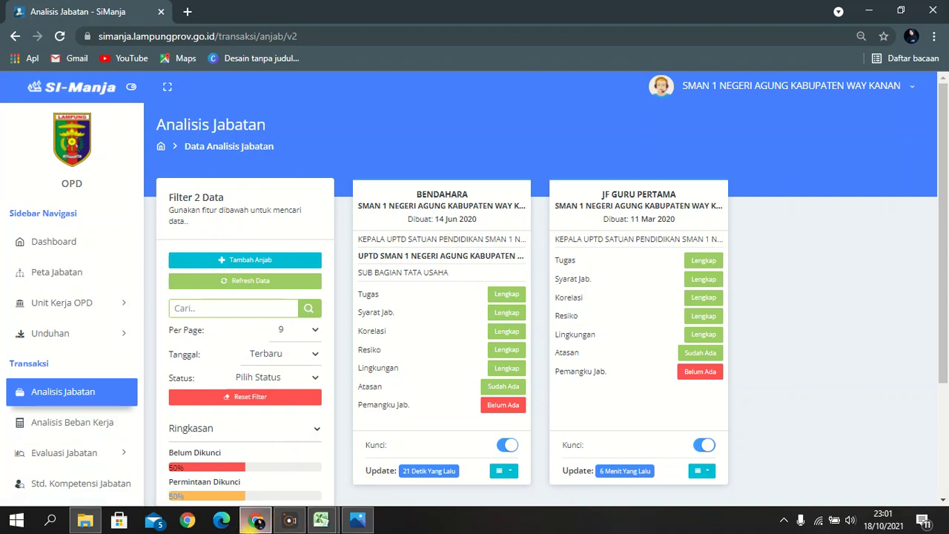
Switch back to the job evaluation workbook in Excel and examine the functional positions from JF Pustakawan Pelaksana/Terampil onward.
left_click(313, 525)
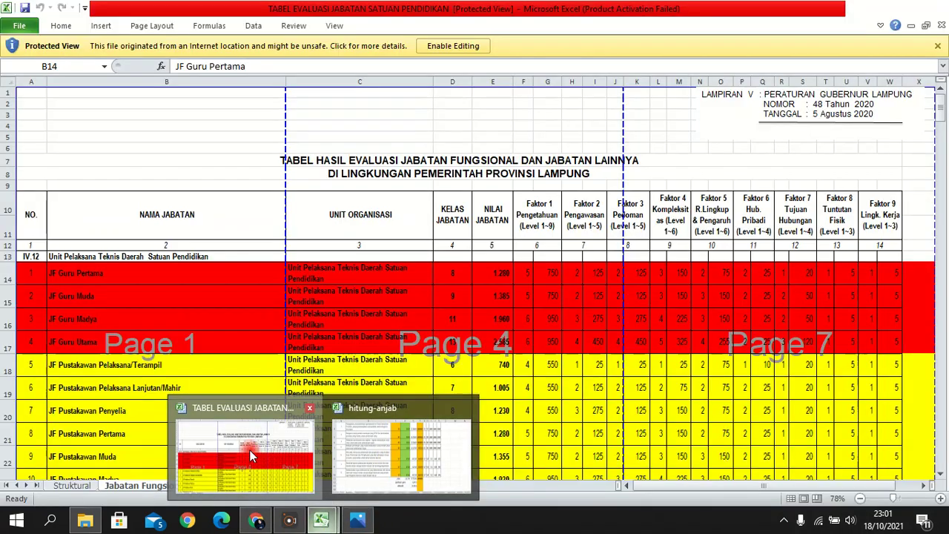
left_click(249, 449)
left_click(59, 371)
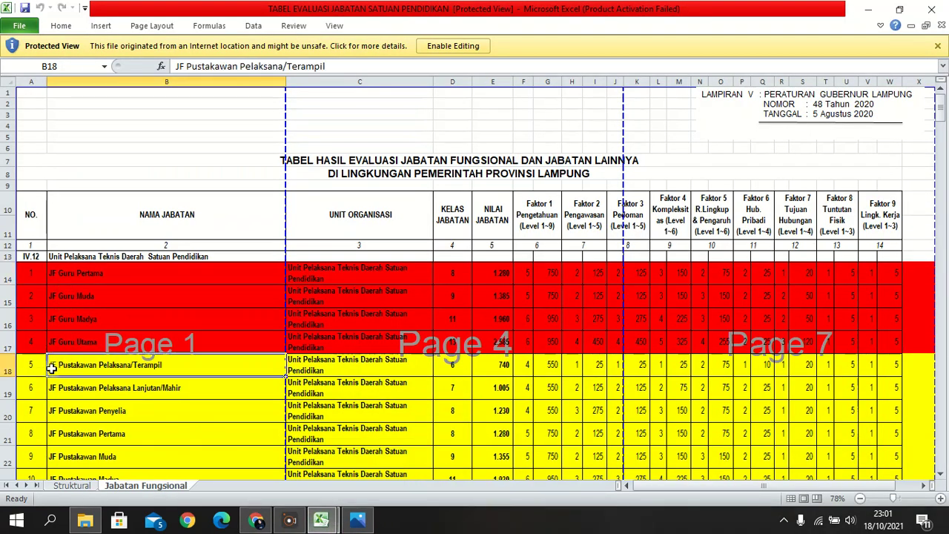
scroll(52, 368, "down", 3)
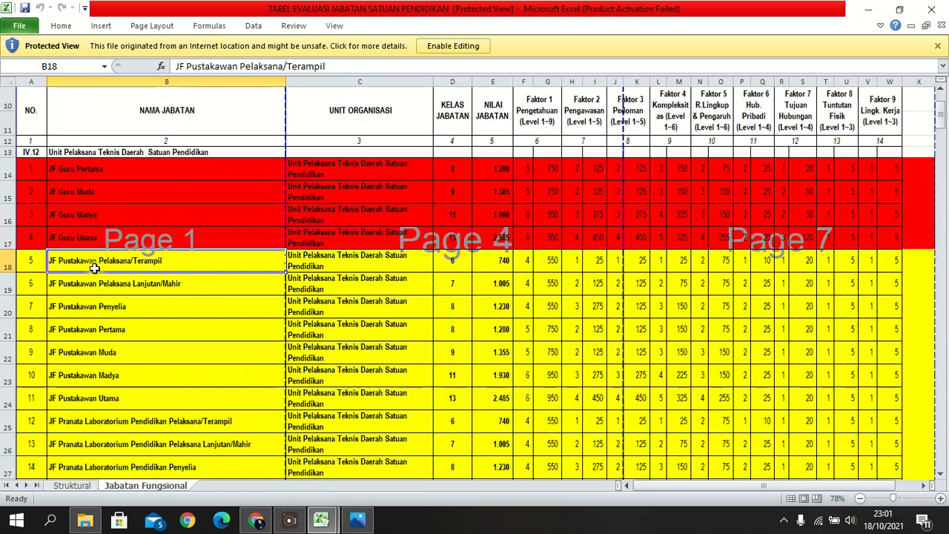
Switch back to the browser and open a blank form for adding a position to the unit's Jabatan Fungsional data.
left_click(253, 525)
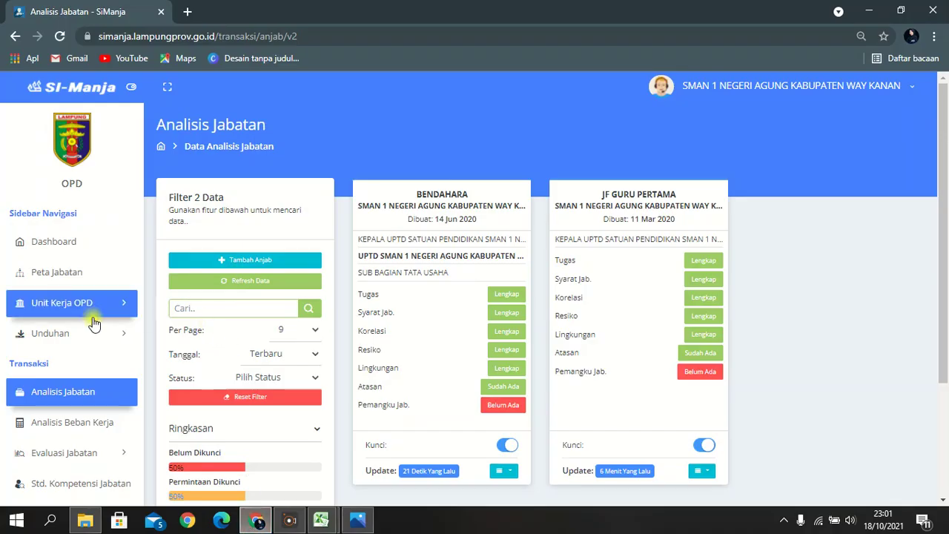
left_click(132, 307)
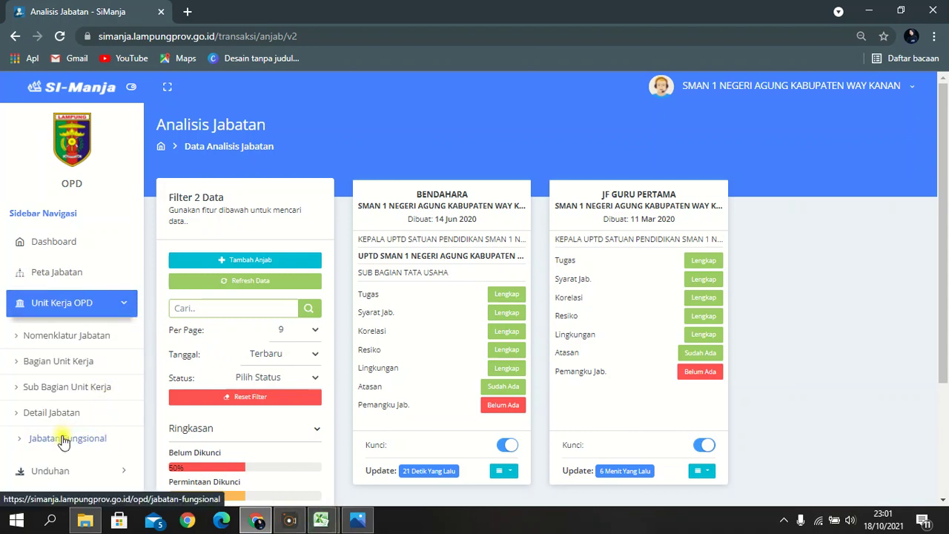
left_click(63, 440)
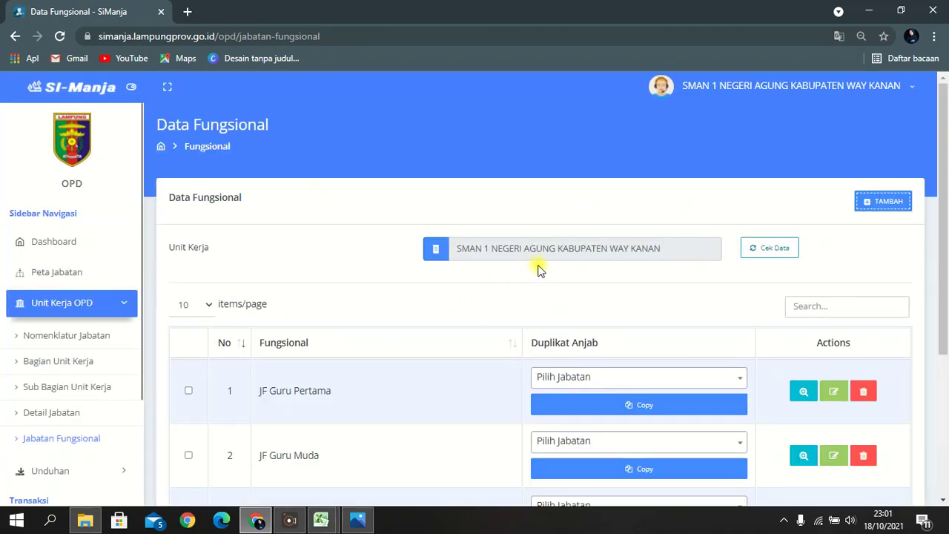
scroll(564, 263, "down", 3)
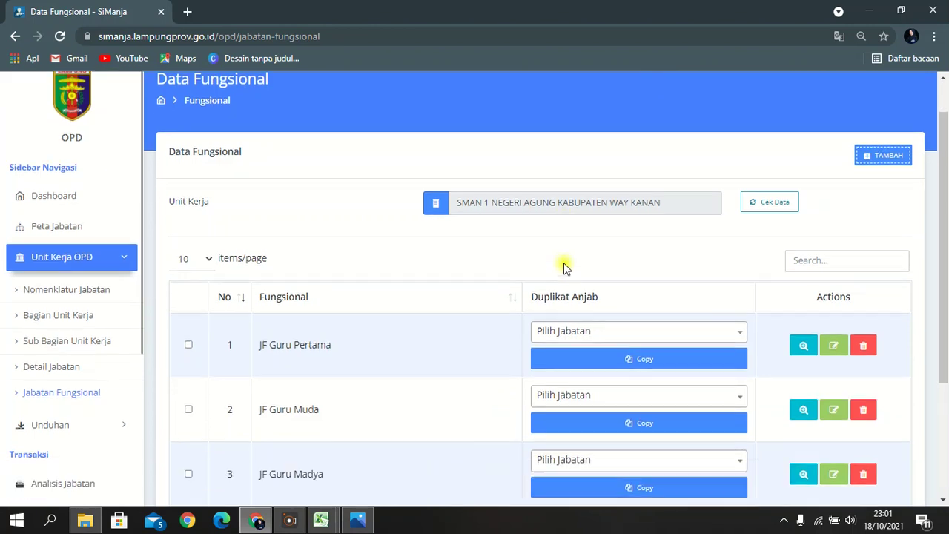
scroll(564, 263, "up", 3)
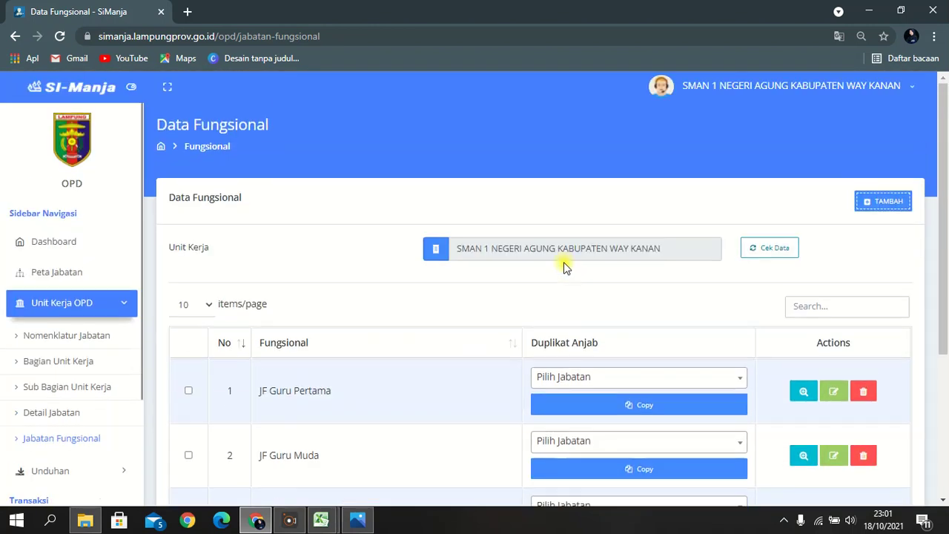
left_click(882, 204)
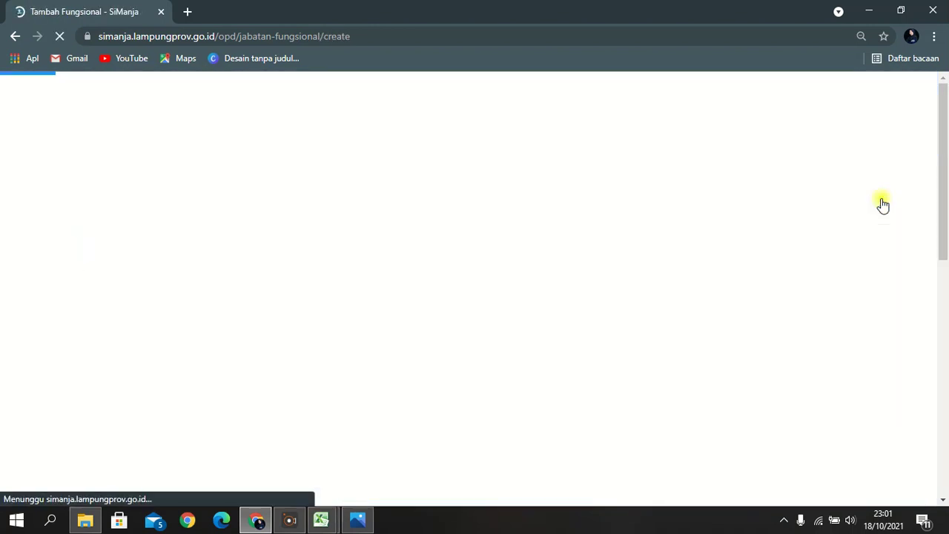
Find and select JF Pustakawan as the Nama Fungsional of the new functional position.
left_click(457, 291)
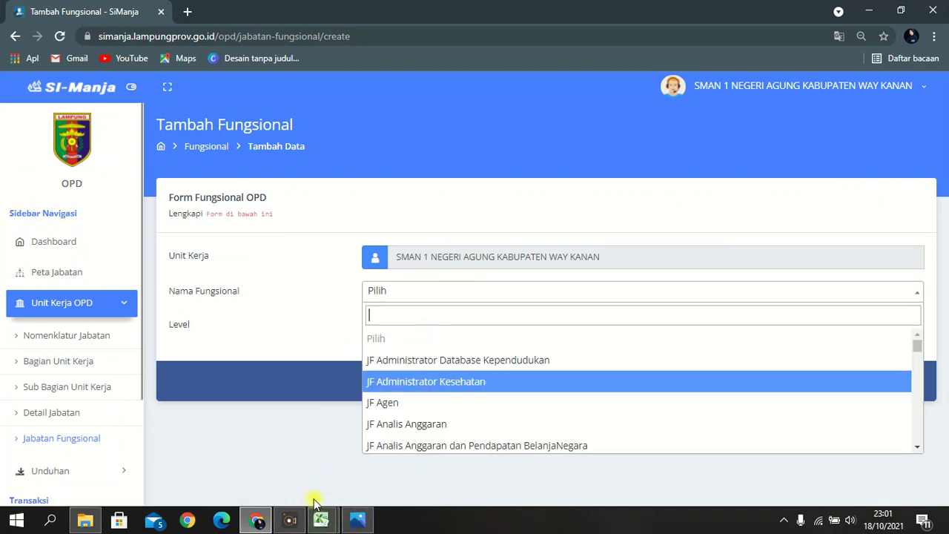
type("pustaw")
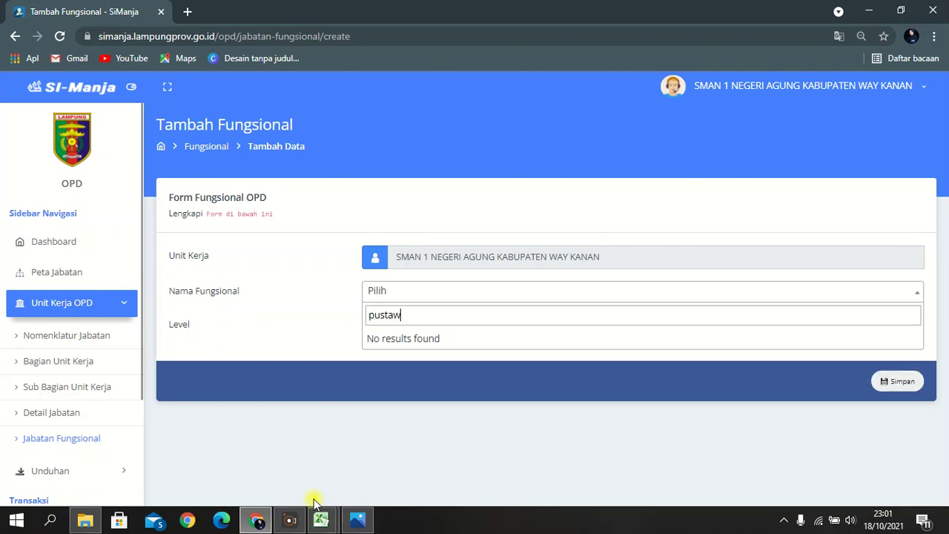
key("BackSpace")
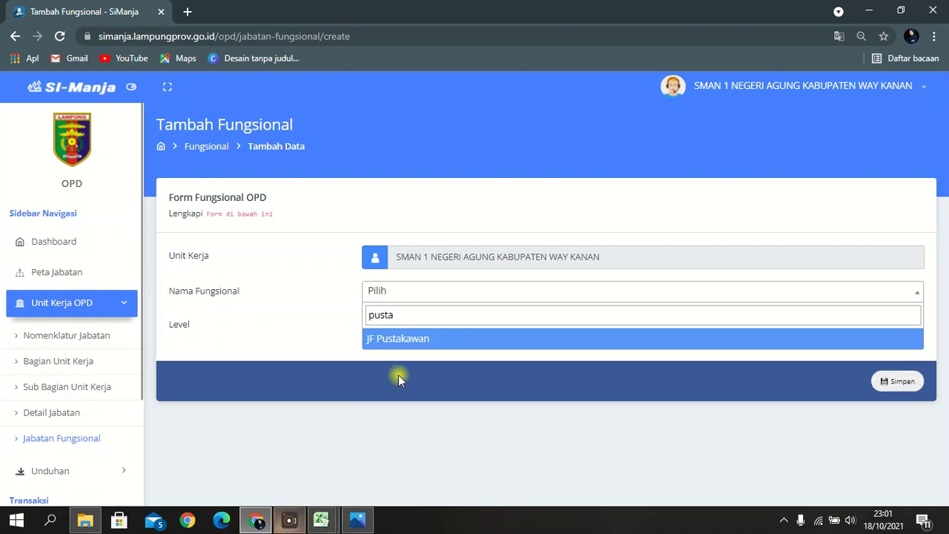
left_click(407, 341)
Check the position's level in the Excel job evaluation workbook, set Level to Pelaksana/Terampil in the browser form, and save it.
mouse_move(322, 517)
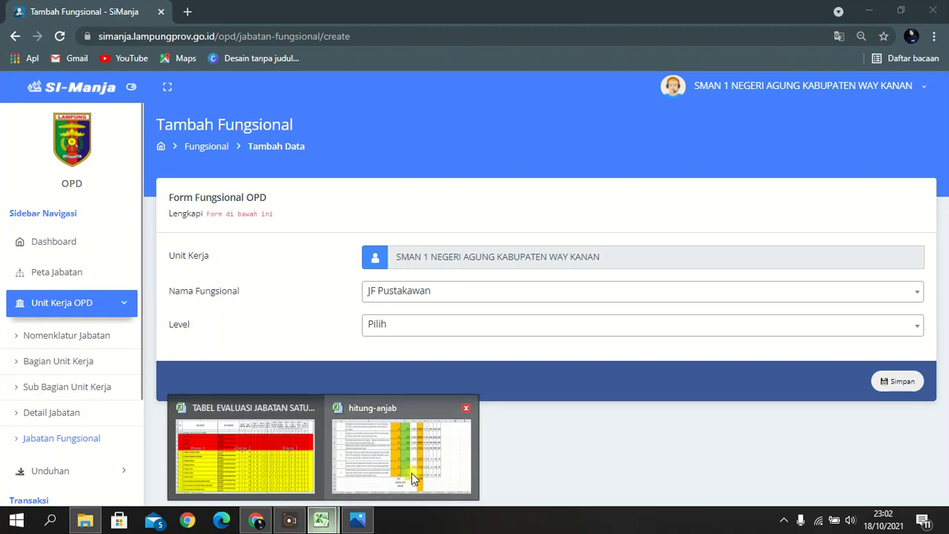
left_click(250, 470)
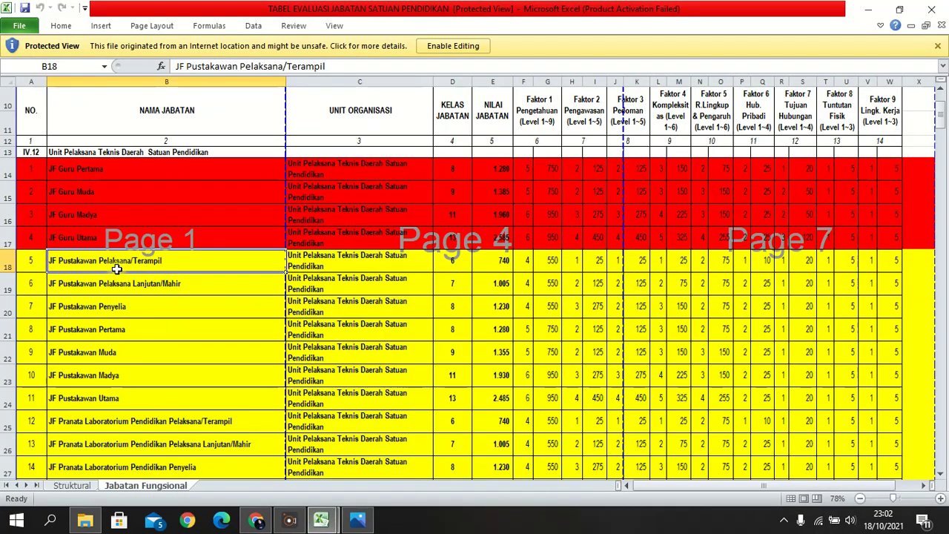
left_click(258, 523)
left_click(462, 327)
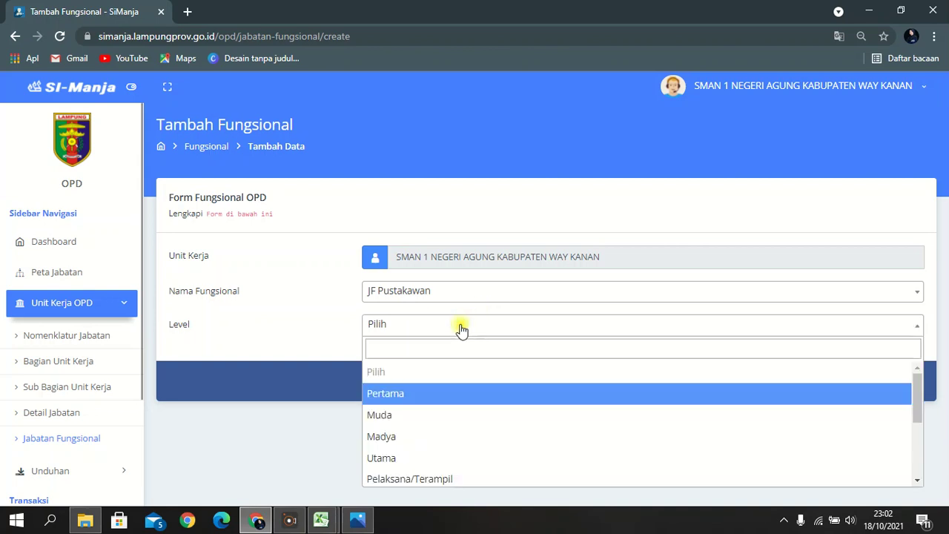
left_click(478, 480)
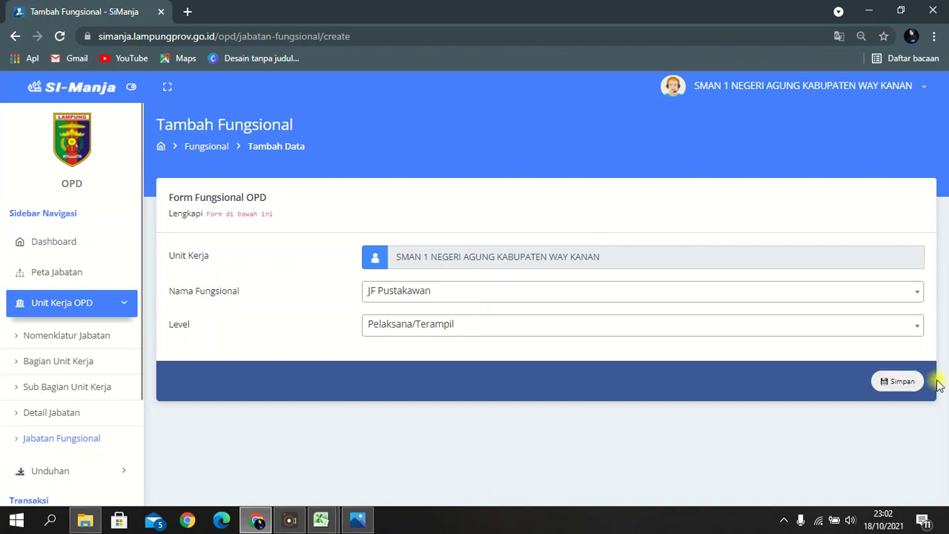
left_click(906, 384)
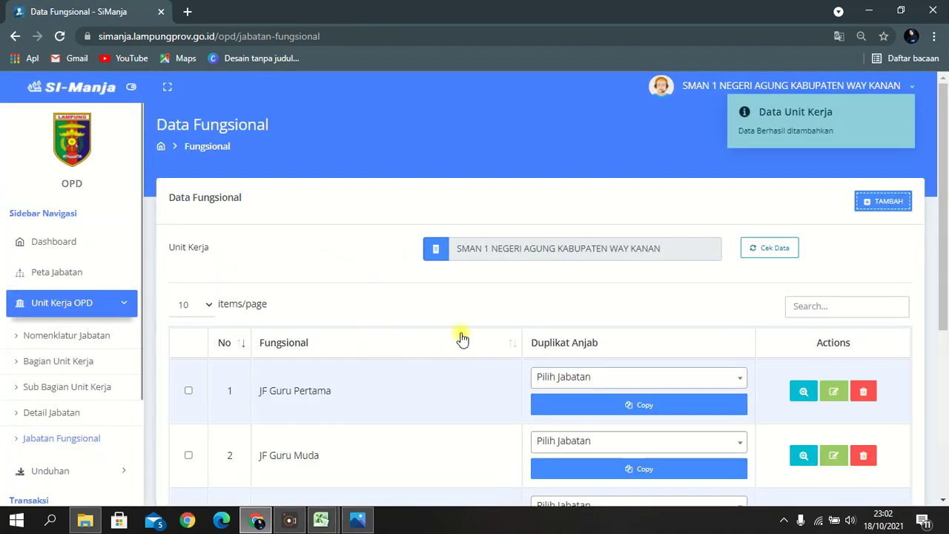
Duplicate the SMAN 9 BANDAR LAMPUNG job analysis into the JF Pustakawan Pelaksana/Terampil position and confirm the duplication.
scroll(461, 339, "down", 3)
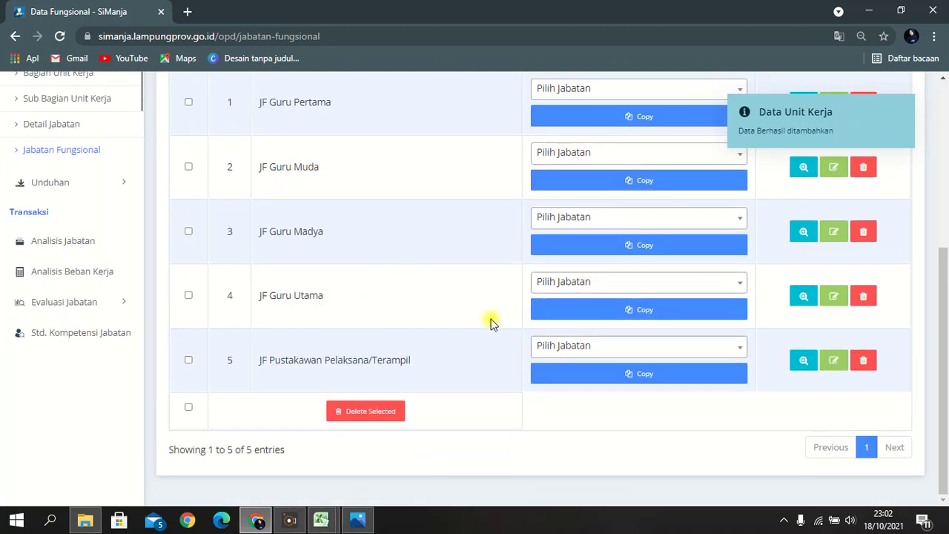
left_click(576, 346)
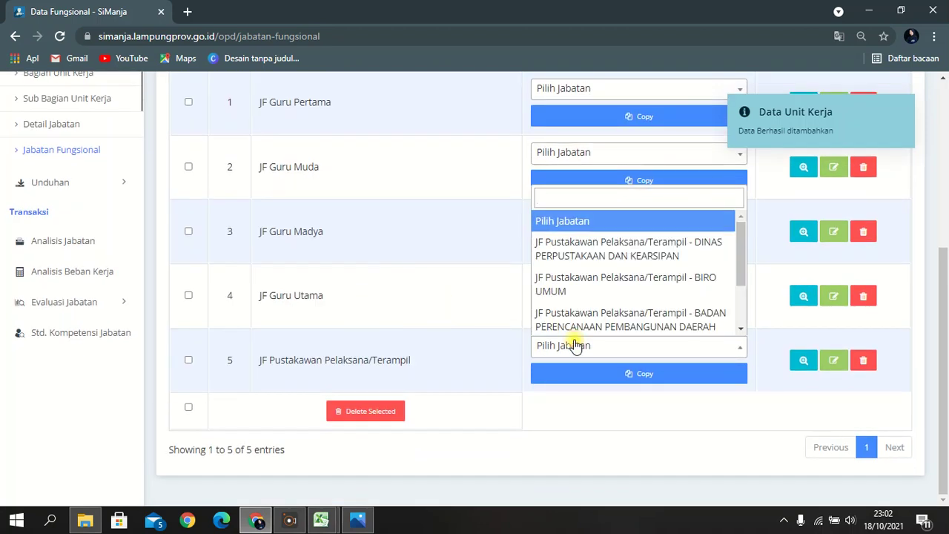
type("9")
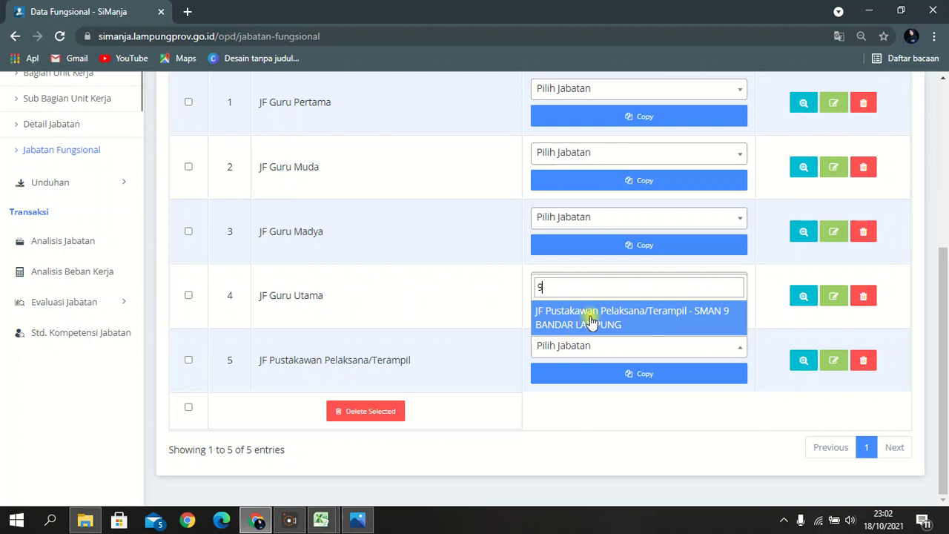
left_click(591, 320)
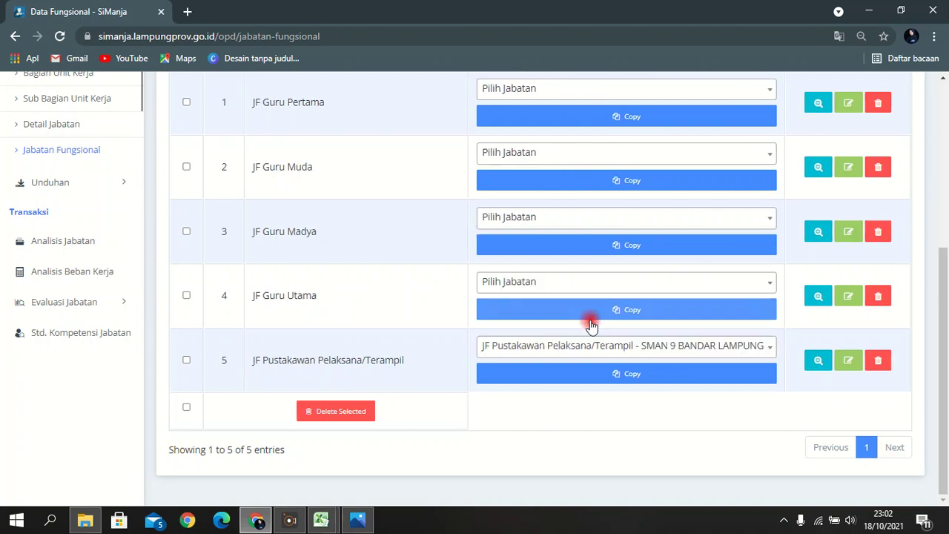
left_click(583, 373)
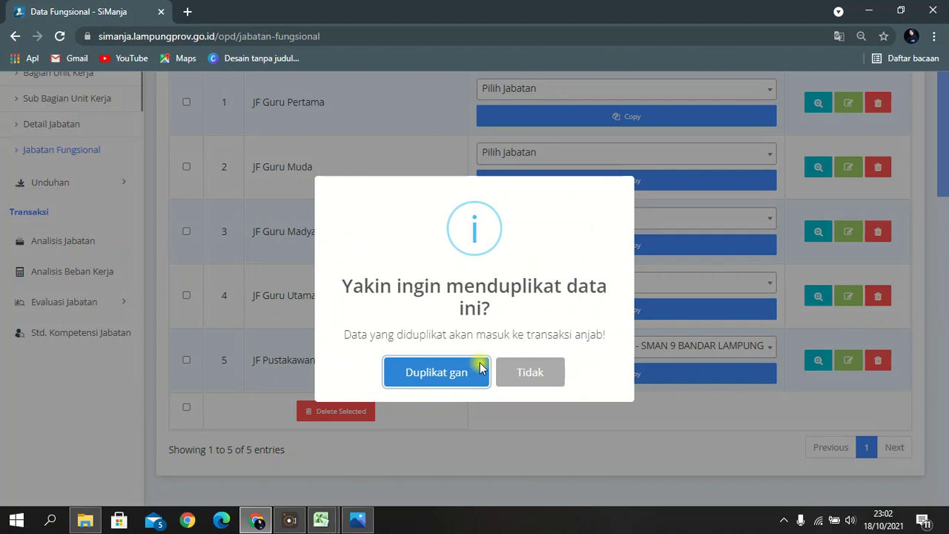
left_click(427, 373)
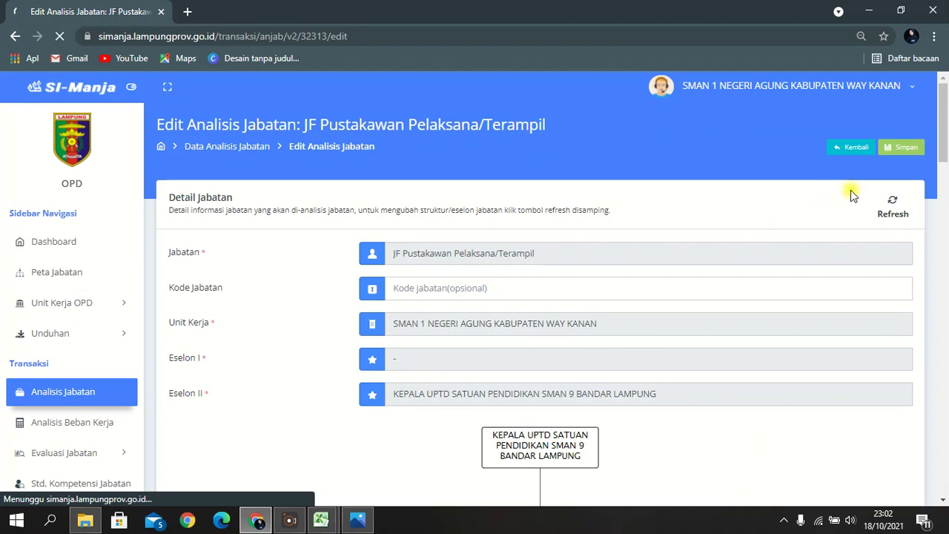
Refresh the Detail Jabatan structure of the JF Pustakawan Pelaksana/Terampil analysis, review its organisation chart, and save the analysis.
left_click(893, 206)
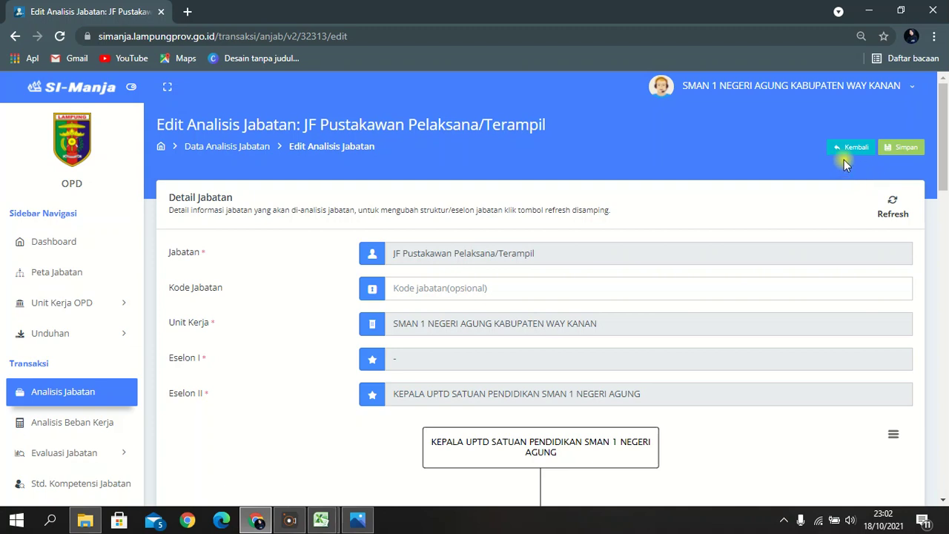
scroll(769, 317, "down", 7)
scroll(767, 318, "up", 8)
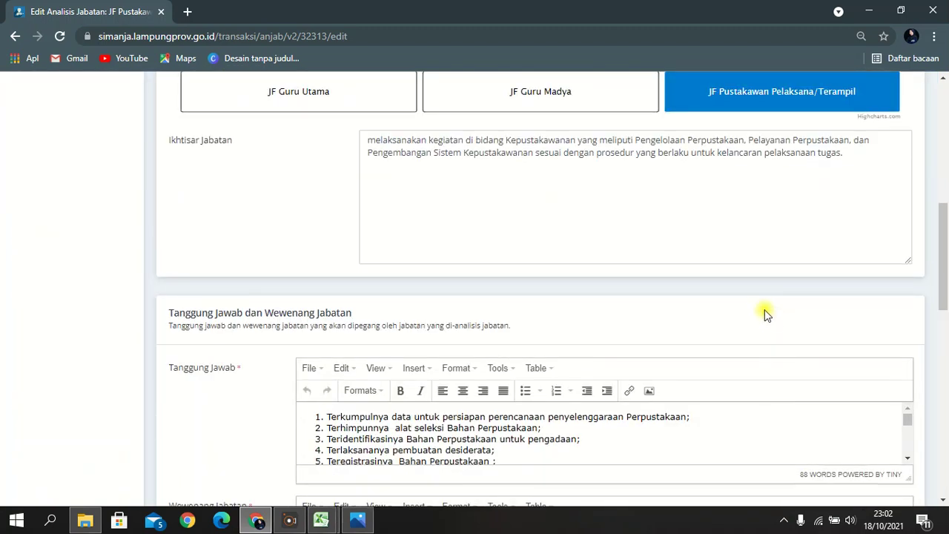
scroll(763, 307, "down", 4)
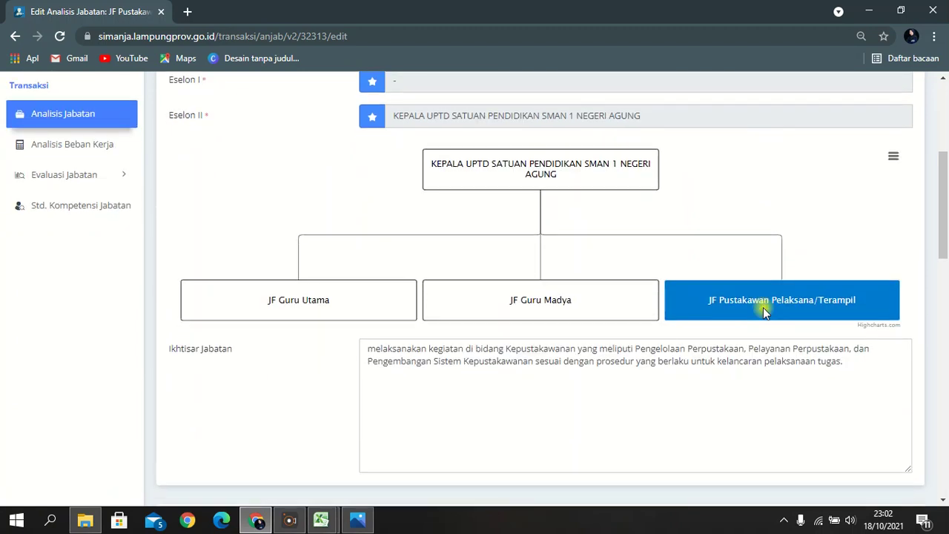
scroll(763, 307, "up", 4)
left_click(903, 149)
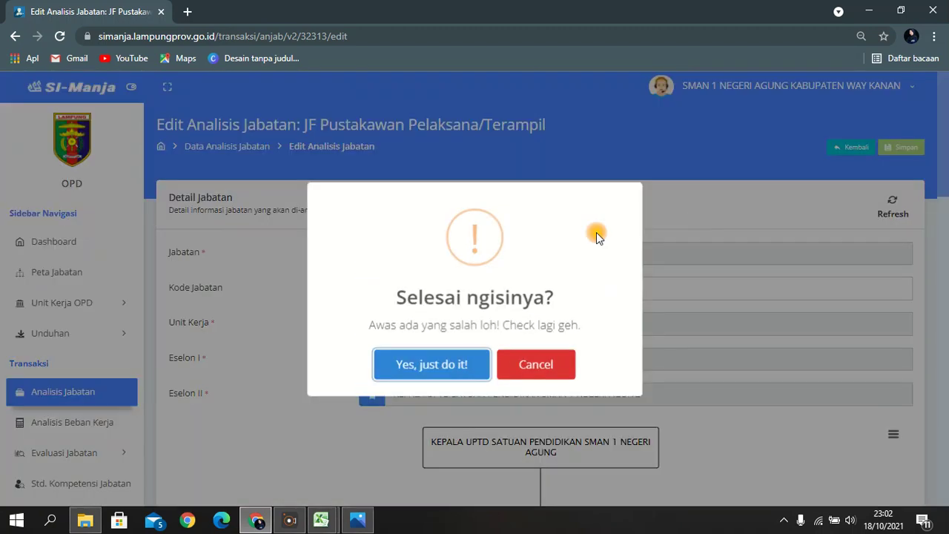
left_click(451, 359)
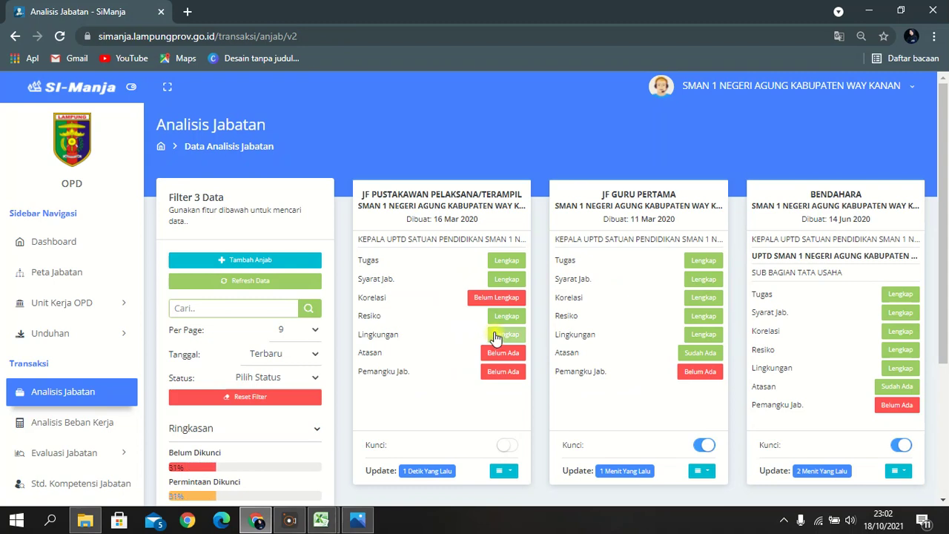
Set the Jabatan Atasan of JF Pustakawan Pelaksana/Terampil to KEPALA UPTD SMAN 1 NEGERI AGUNG KABUPATEN WAY KANAN and save.
left_click(507, 354)
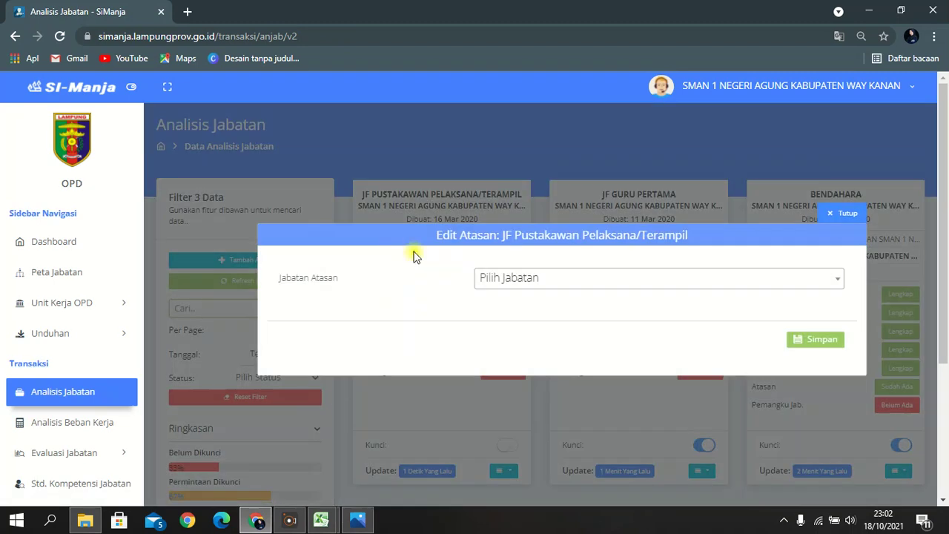
left_click(519, 280)
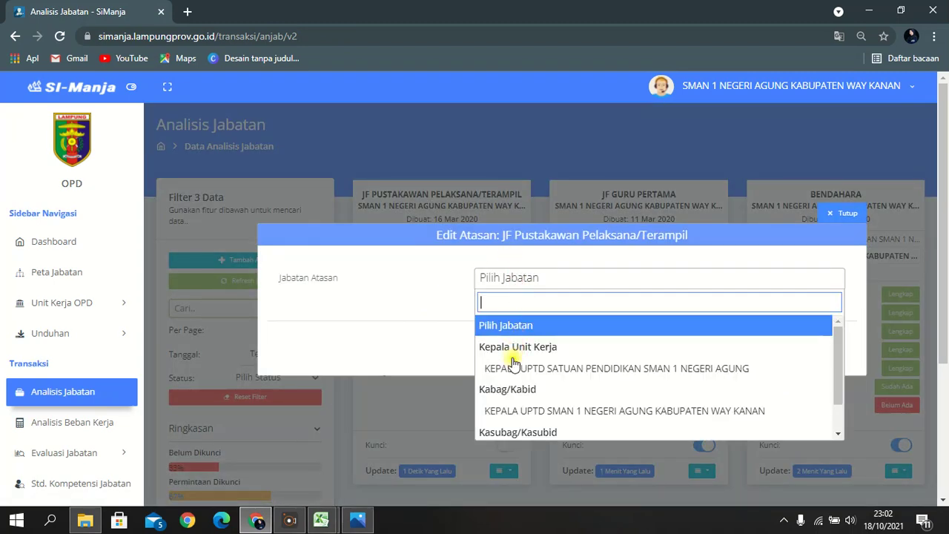
left_click(512, 408)
left_click(831, 336)
left_click(477, 366)
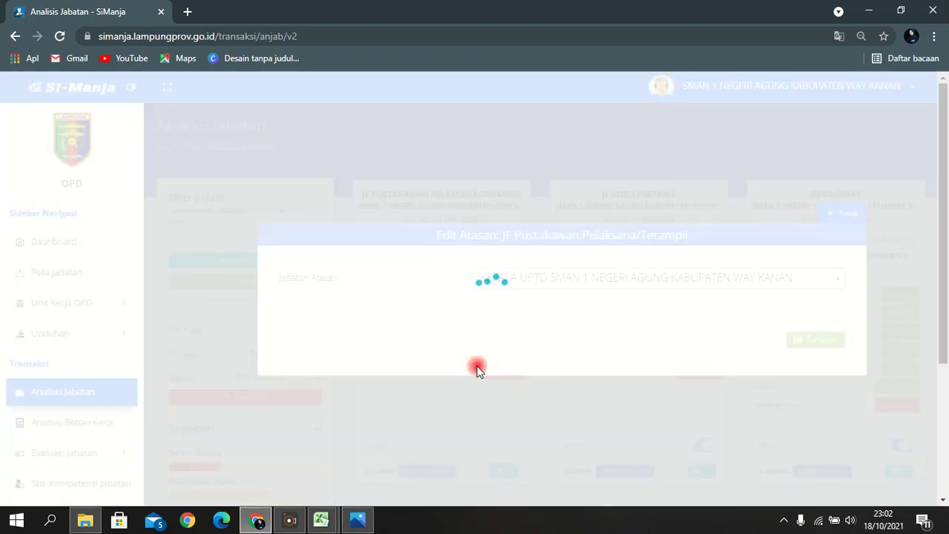
left_click(481, 359)
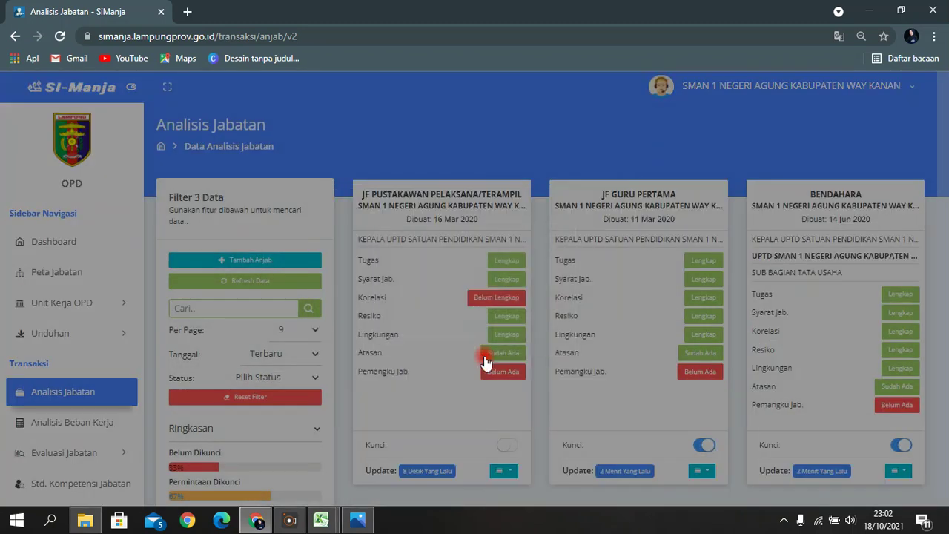
Add 2 Korelasi Jabatan entries for JF Pustakawan Pelaksana/Terampil and set the first one's Unit Kerja to SMAN 1 NEGERI AGUNG KABUPATEN WAY KANAN.
left_click(507, 299)
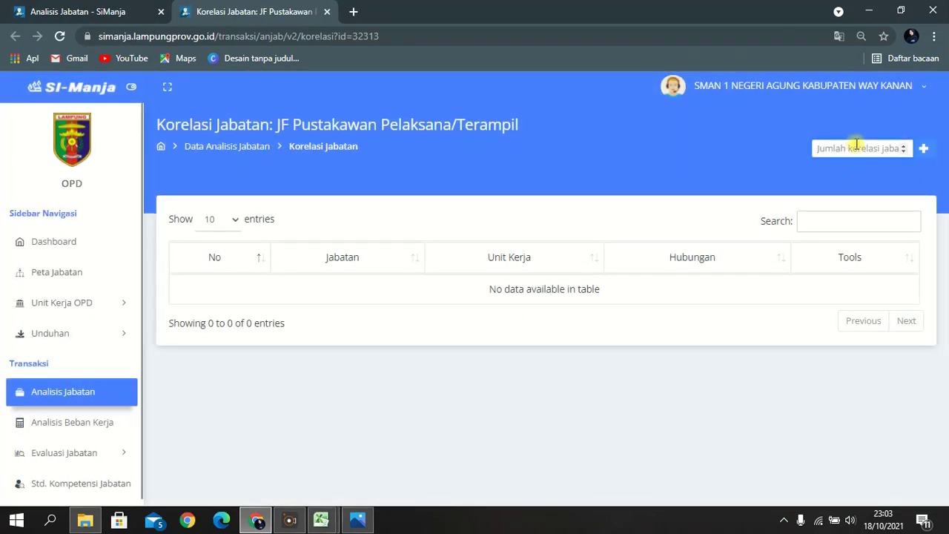
left_click(924, 151)
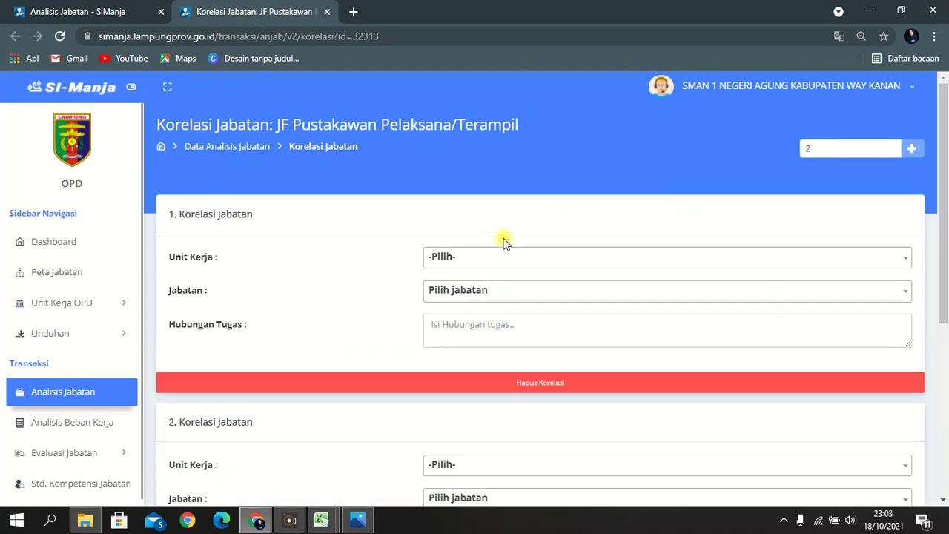
left_click(492, 259)
type("1 nege")
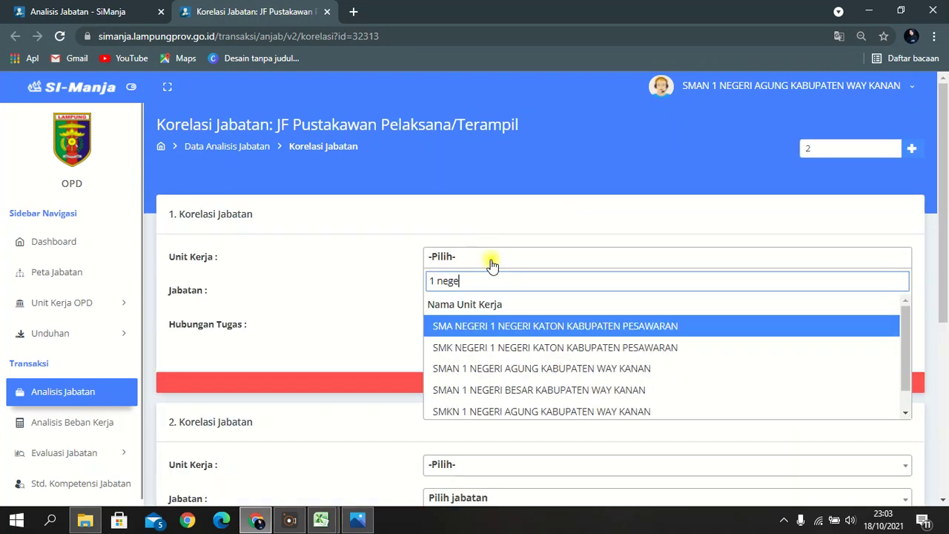
key("Down")
key("Down")
key("Return")
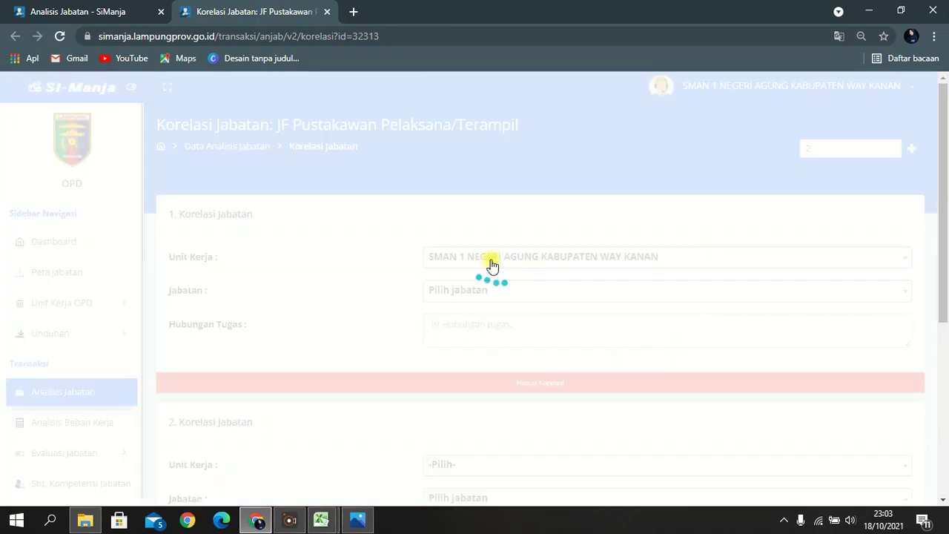
Set the first correlation's Jabatan to KEPALA UPTD SMAN 1 NEGERI AGUNG KABUPATEN WAY KANAN and its Hubungan Tugas to "Arahan dan Pelaporan".
left_click(510, 291)
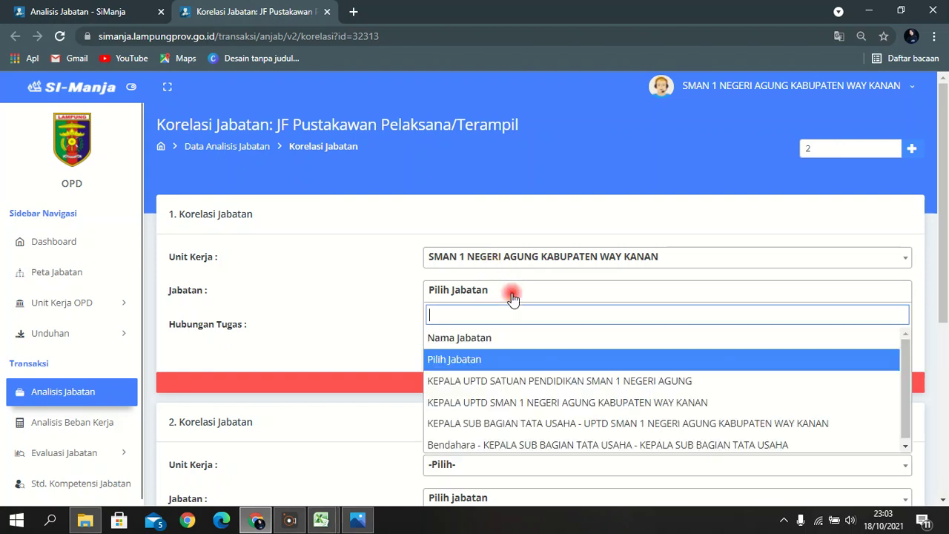
left_click(537, 402)
left_click(516, 338)
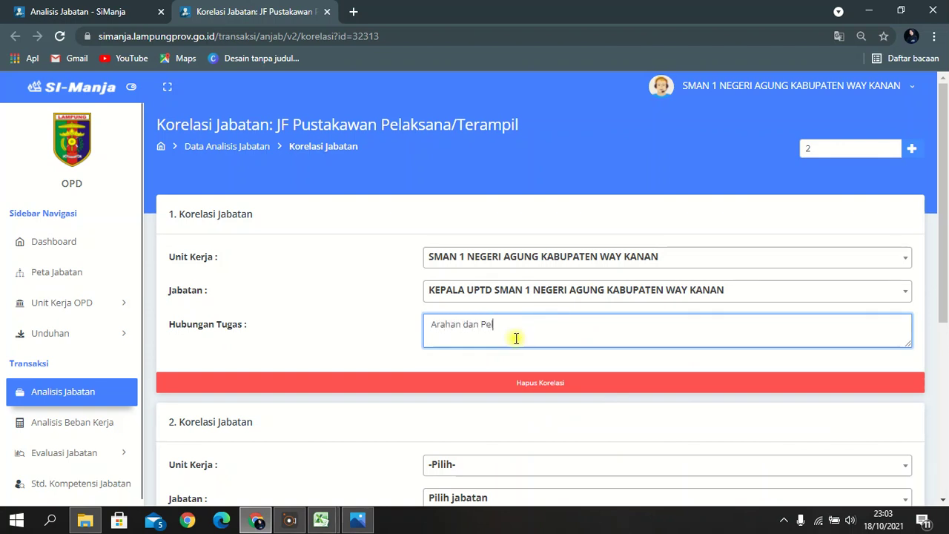
Set the second correlation's Unit Kerja to LAINNYA (INPUT MANUAL) and Unit Kerja Lainnya to UPTD SMAN 1 NEGERI AGUNG KABUPATEN WAY KANAN.
scroll(515, 338, "down", 4)
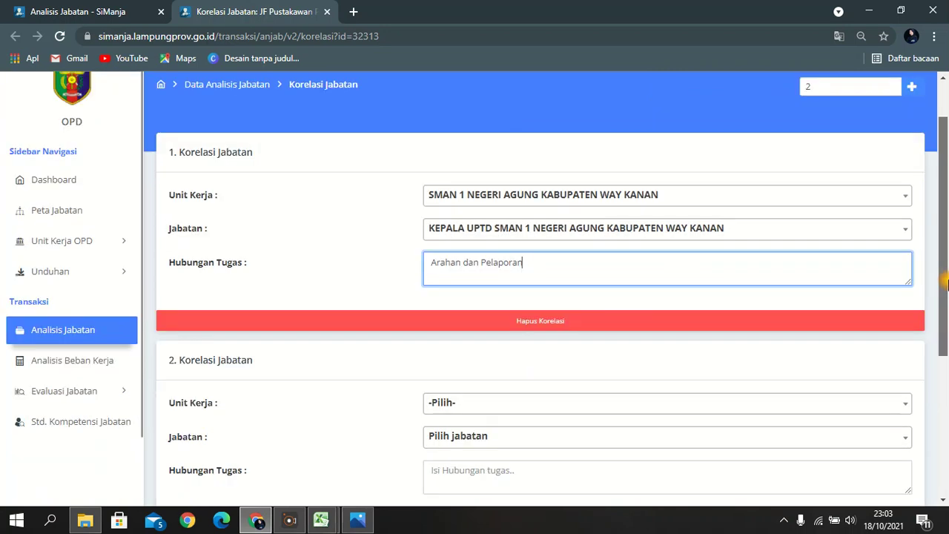
left_click(443, 153)
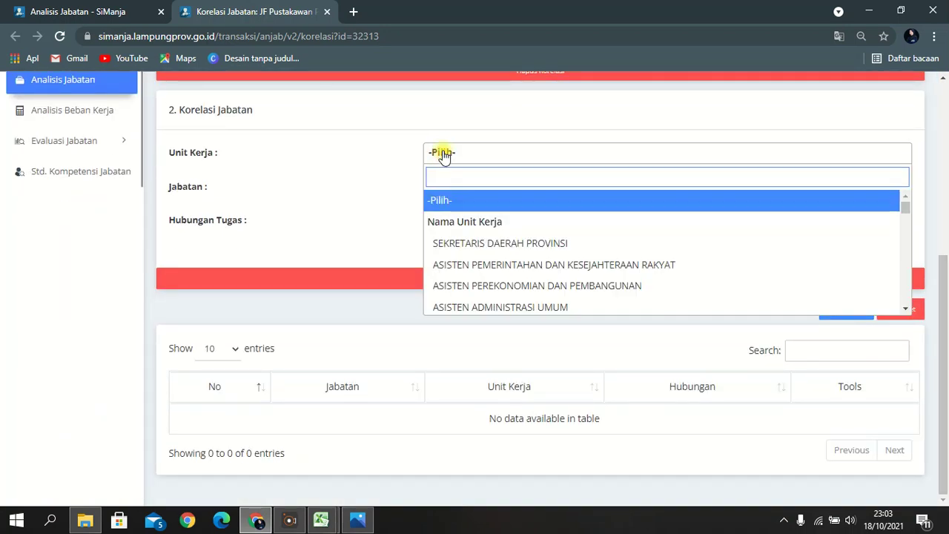
type("lainn")
key("Return")
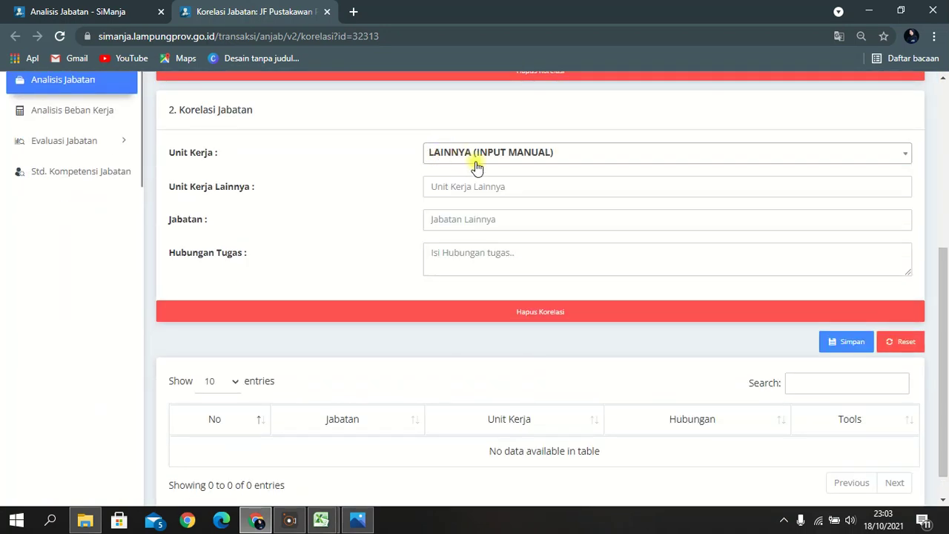
left_click(546, 182)
left_click(541, 242)
Give the second correlation the Jabatan "JFU/JFT" and Hubungan Tugas "Koordinasi dan Kerjasama", and save both correlations.
left_click(508, 221)
left_click(496, 246)
left_click(483, 256)
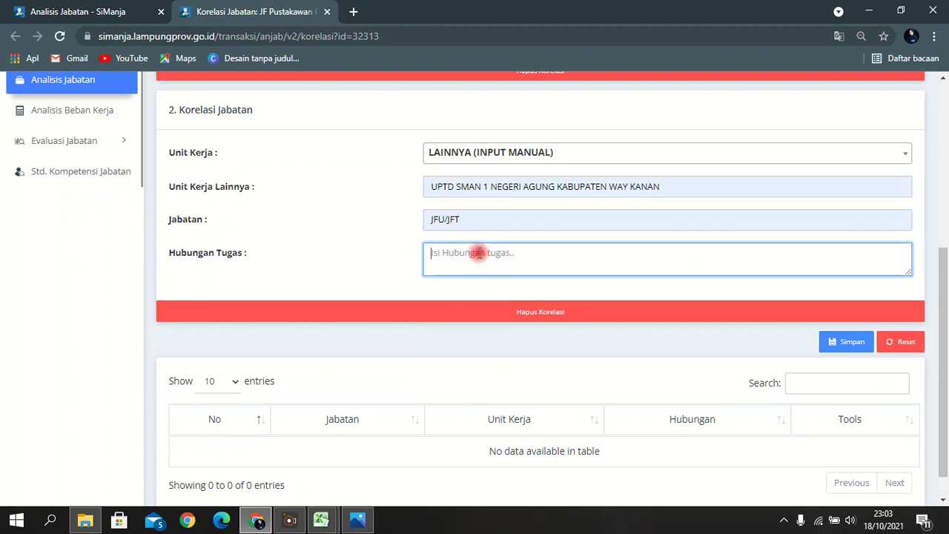
type("Koordinasi dan Kerjasama")
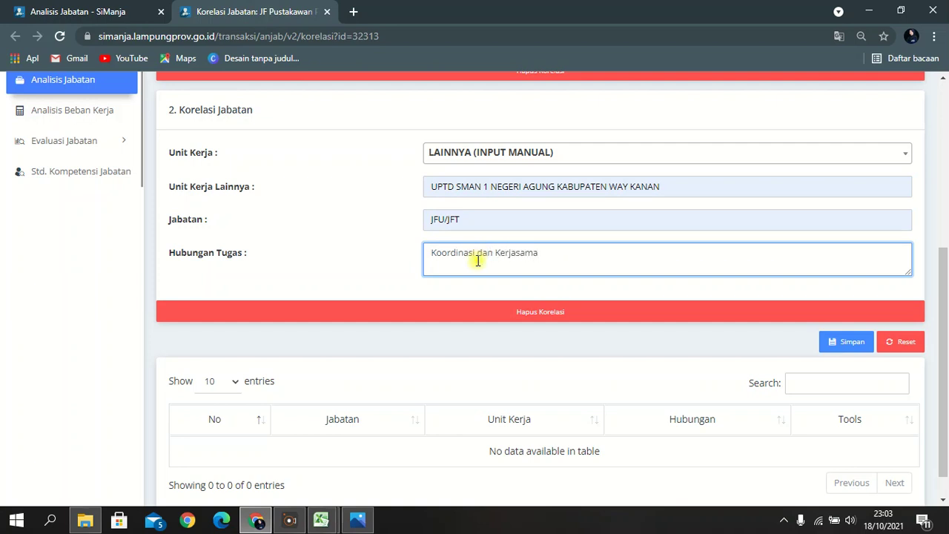
left_click(836, 342)
left_click(412, 361)
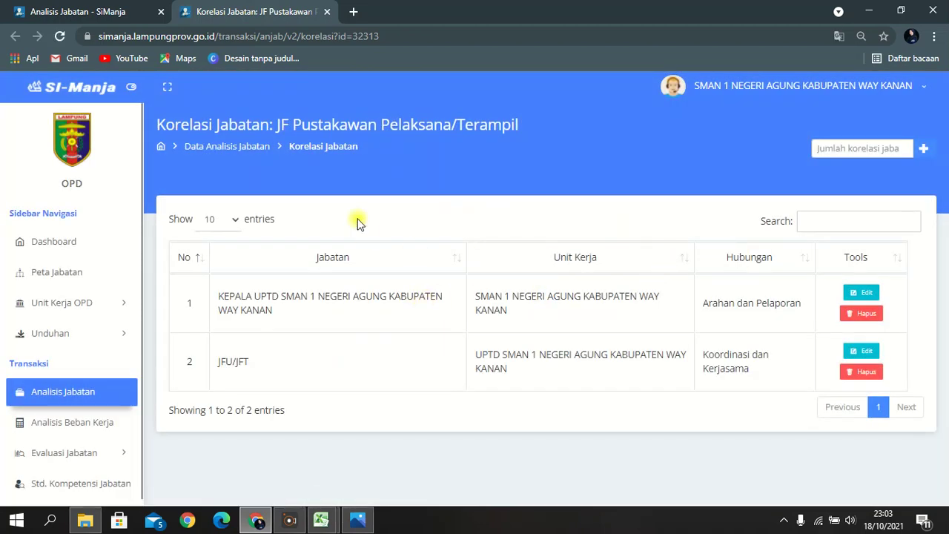
Close the Korelasi Jabatan page, reload the job analysis list, and open the Tugas details of JF Pustakawan Pelaksana/Terampil.
left_click(326, 12)
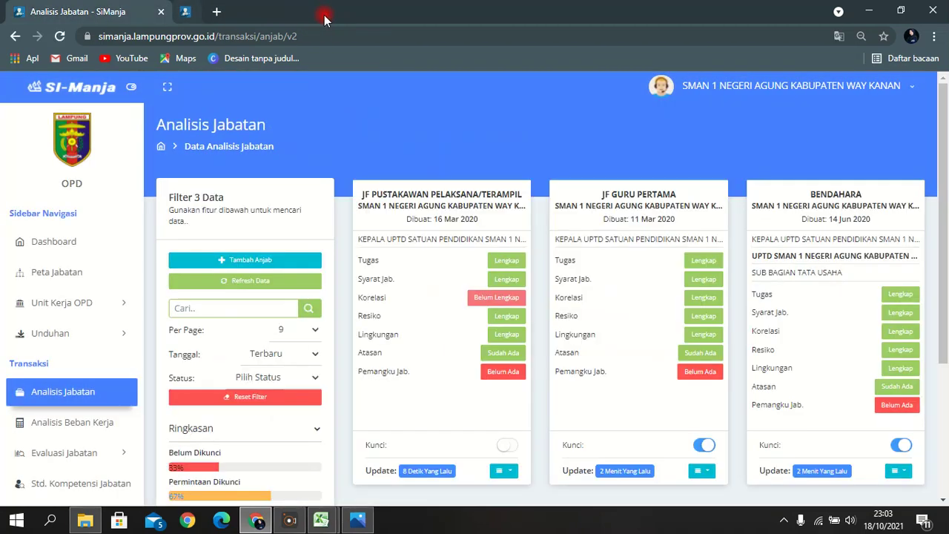
left_click(59, 37)
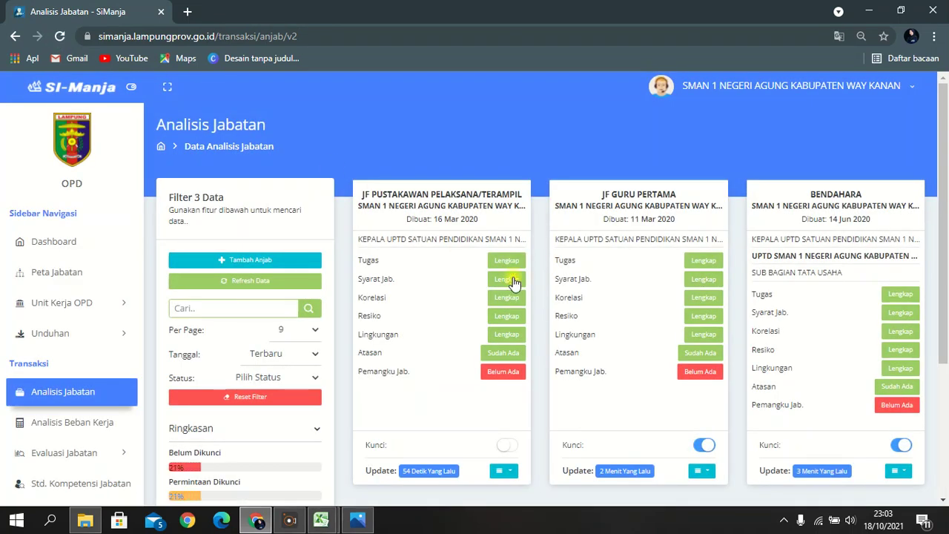
left_click(505, 261)
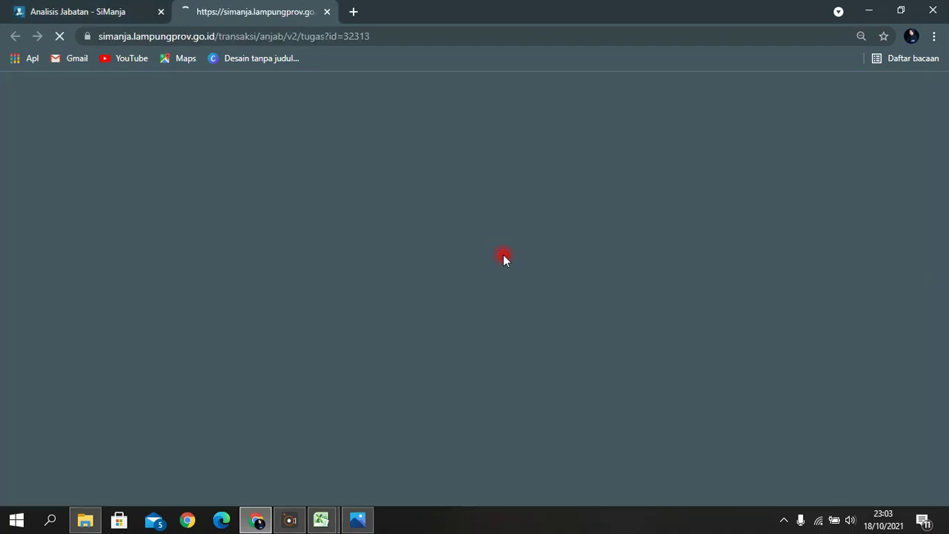
Set the Urutan Tugas of the "Melakukan layanan Perpustakaan keliling" task to 16 and save it.
scroll(947, 194, "down", 5)
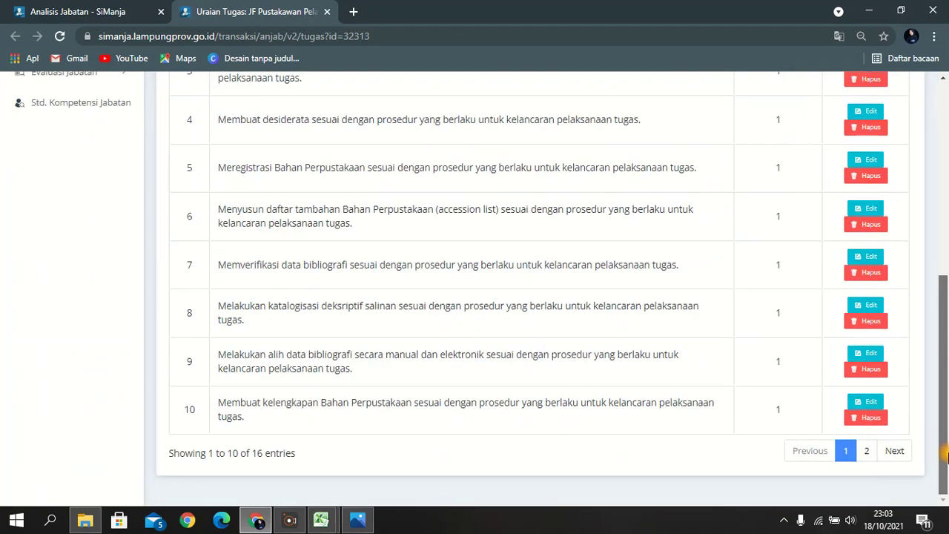
left_click(868, 453)
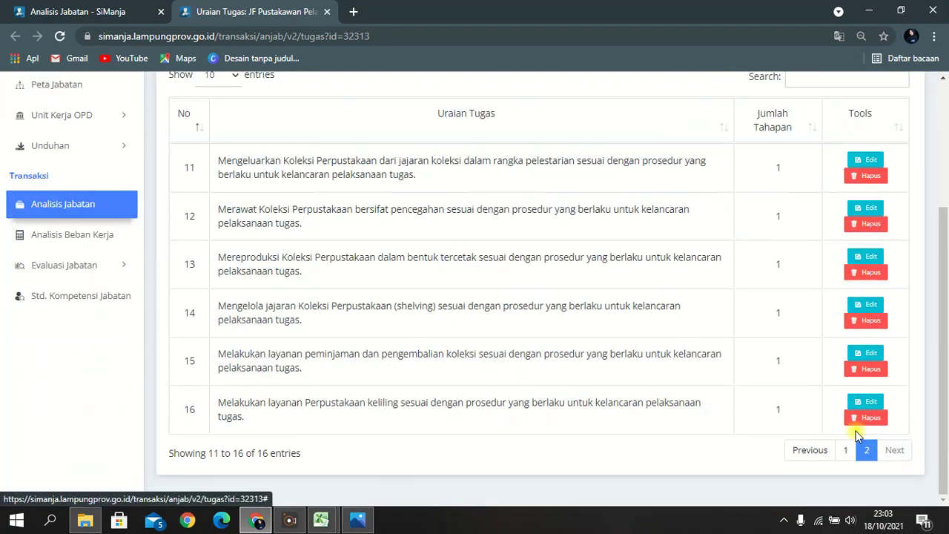
left_click(857, 403)
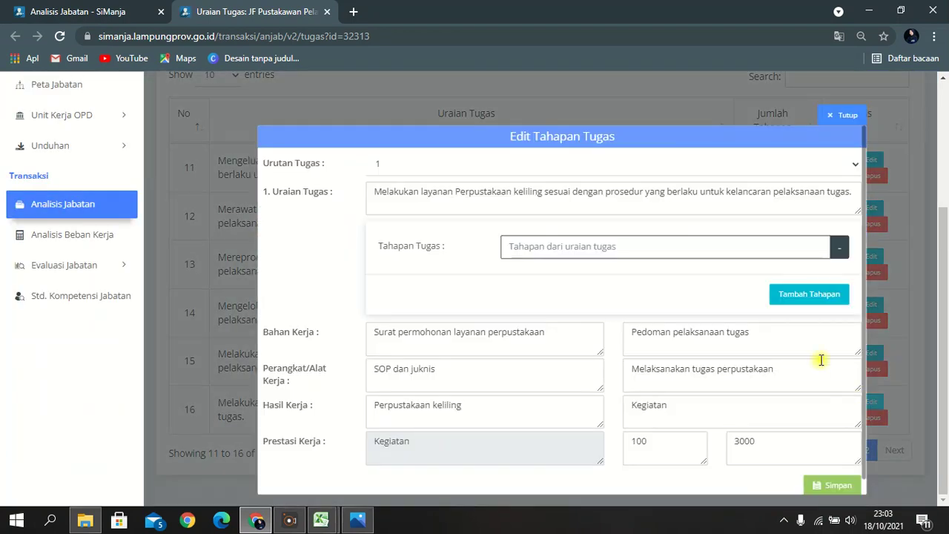
left_click(539, 166)
left_click(431, 380)
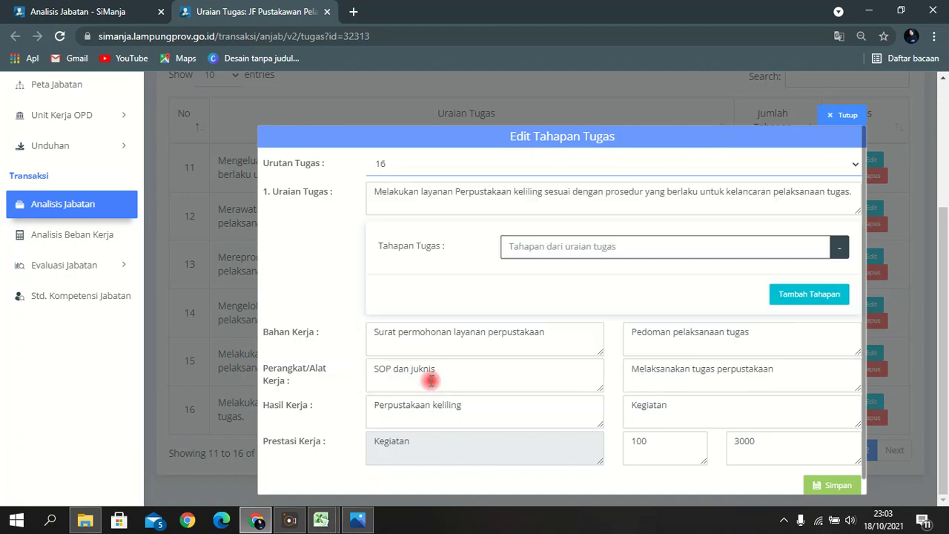
left_click(833, 486)
left_click(419, 361)
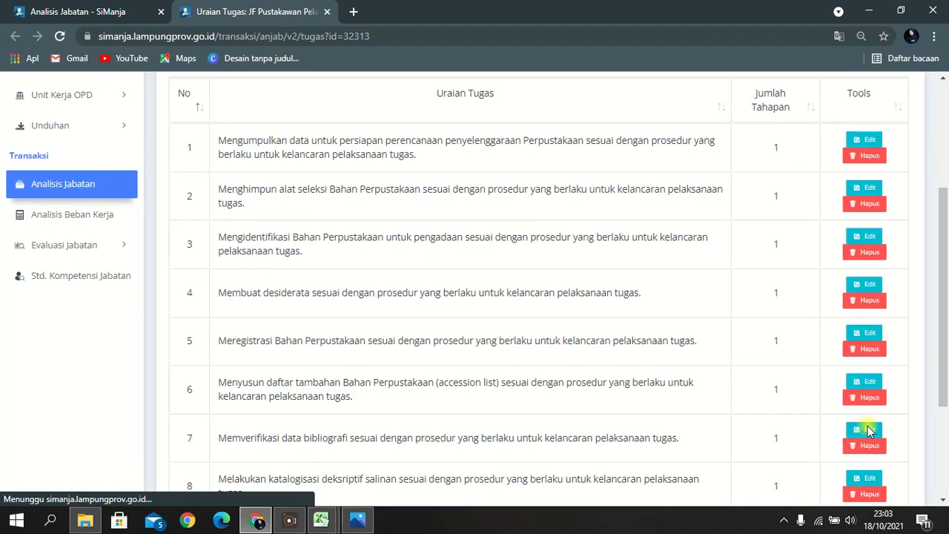
Set the Urutan Tugas of the row 15 task, "Melakukan layanan peminjaman dan pengembalian koleksi", and save it.
left_click(865, 451)
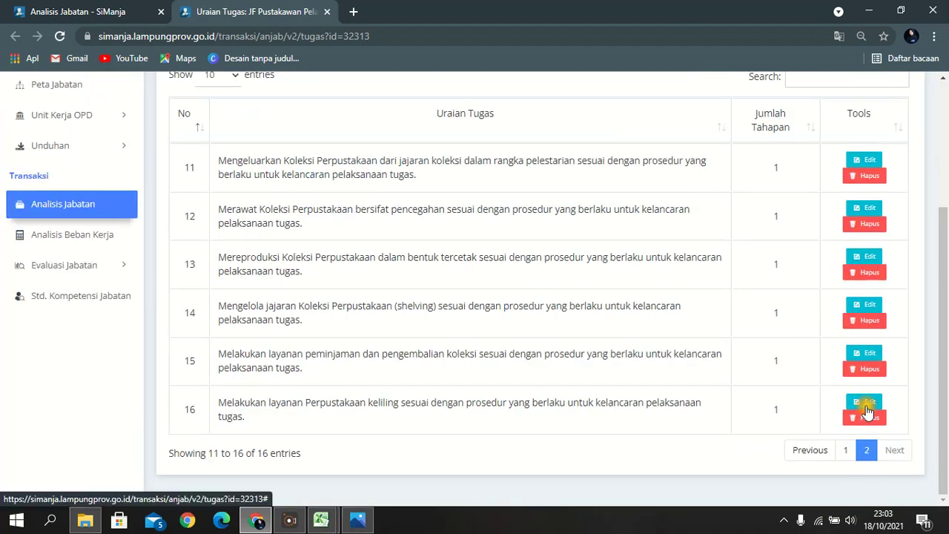
left_click(865, 353)
left_click(441, 163)
left_click(435, 385)
left_click(822, 485)
left_click(433, 360)
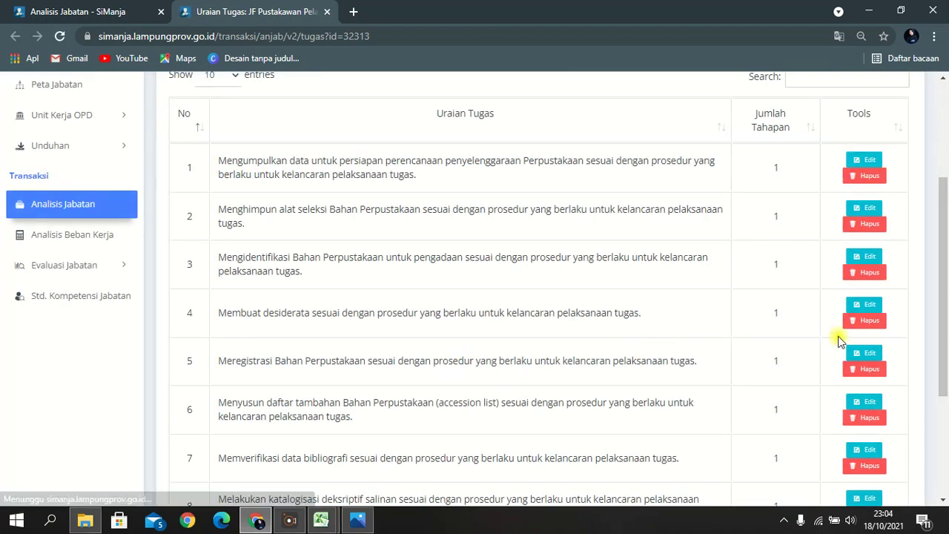
Set the Urutan Tugas of the "Mengelola jajaran Koleksi Perpustakaan (shelving)" task to 14 and save it.
scroll(770, 394, "down", 3)
left_click(867, 451)
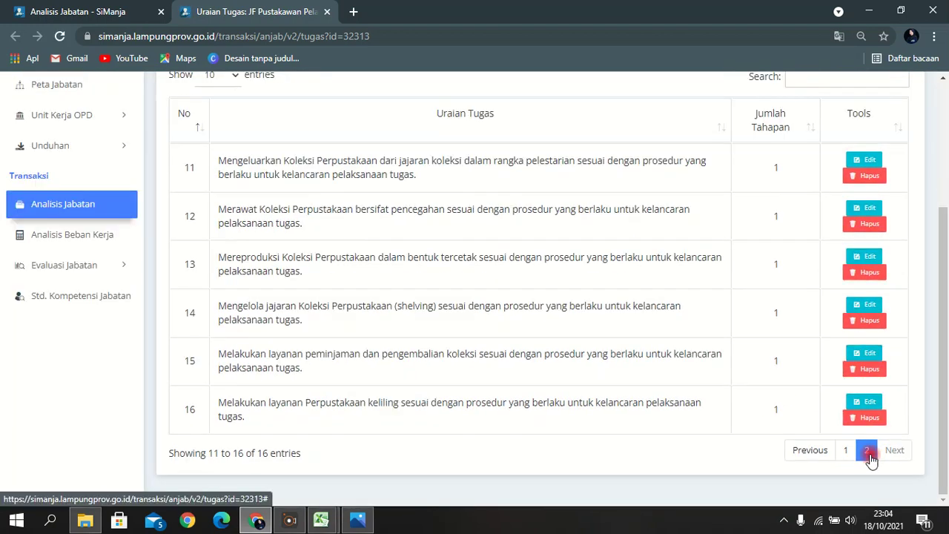
left_click(865, 304)
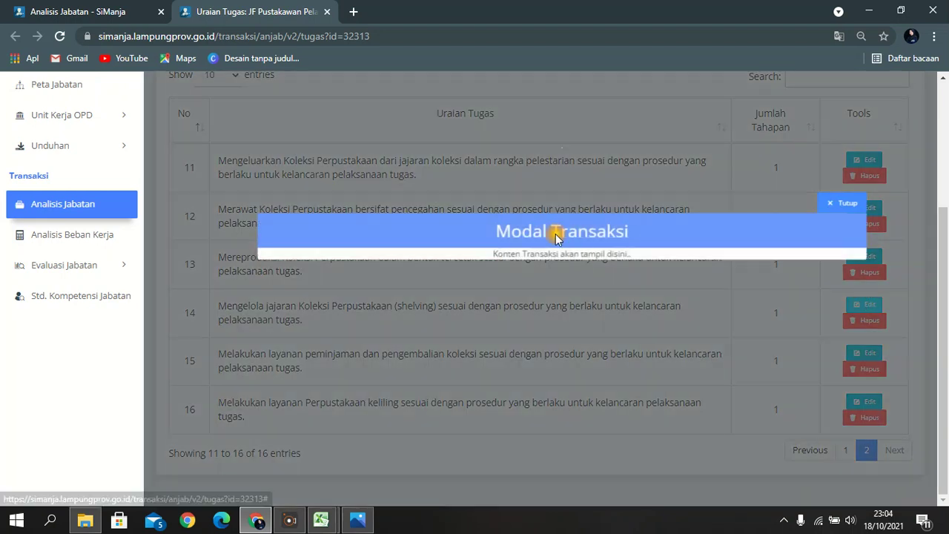
left_click(505, 172)
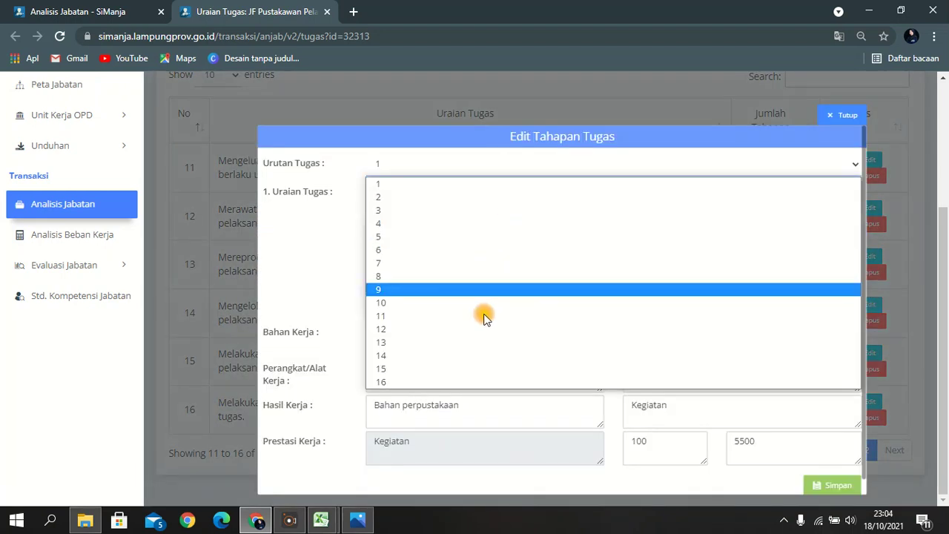
left_click(482, 360)
scroll(869, 369, "down", 1)
left_click(836, 485)
left_click(412, 355)
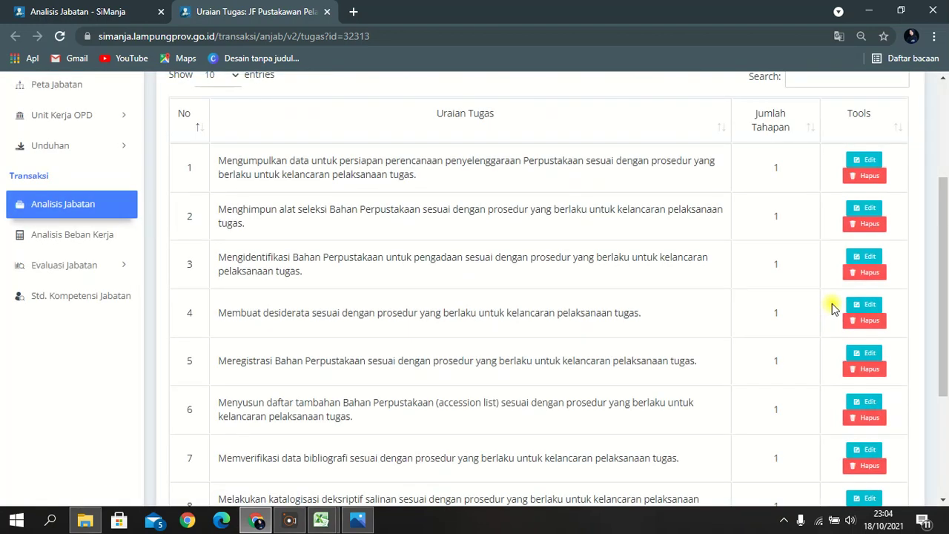
Reopen the "Mengelola jajaran Koleksi Perpustakaan (shelving)" task to check its Urutan Tugas, and close it without changes.
scroll(853, 386, "down", 3)
left_click(869, 452)
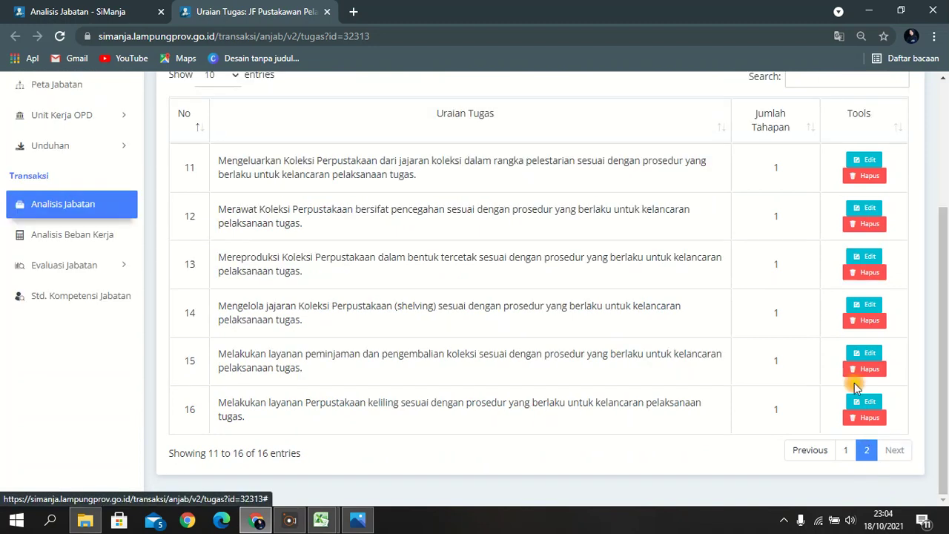
left_click(858, 305)
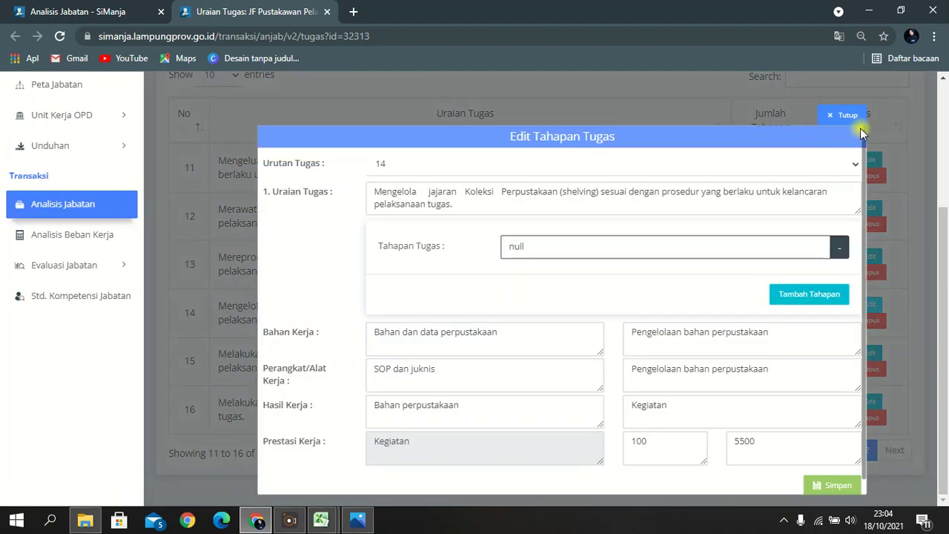
left_click(846, 116)
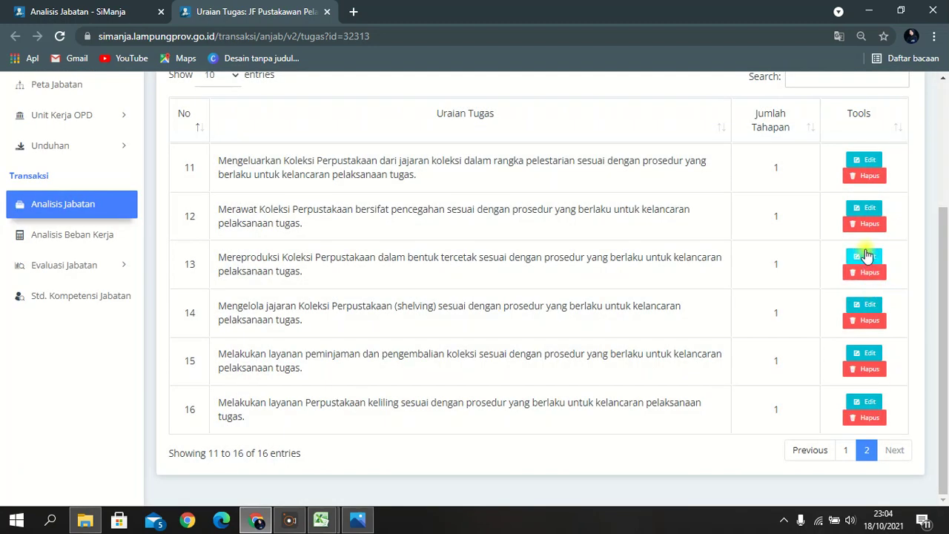
Set the Urutan Tugas of the "Mereproduksi Koleksi Perpustakaan dalam bentuk tercetak" task to 13 and save it.
left_click(867, 256)
left_click(488, 166)
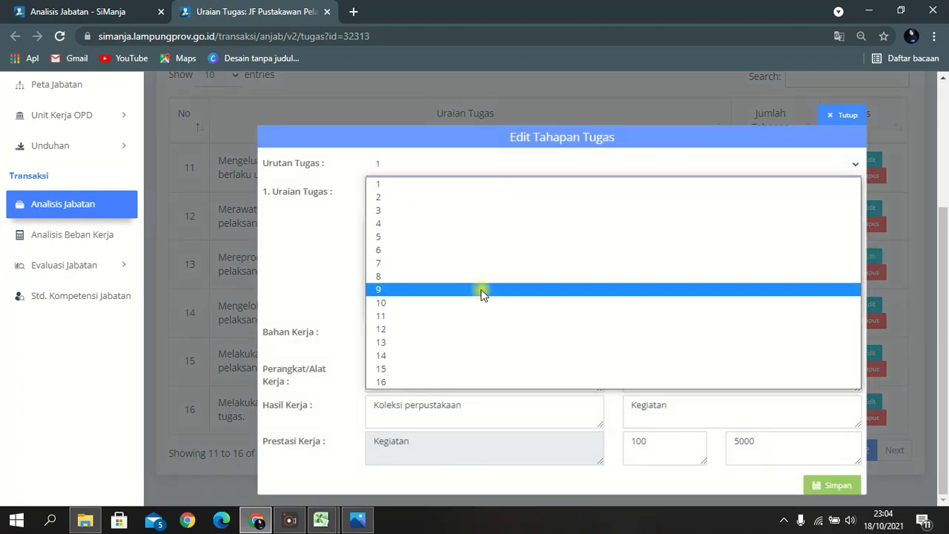
left_click(477, 341)
left_click(832, 485)
left_click(431, 362)
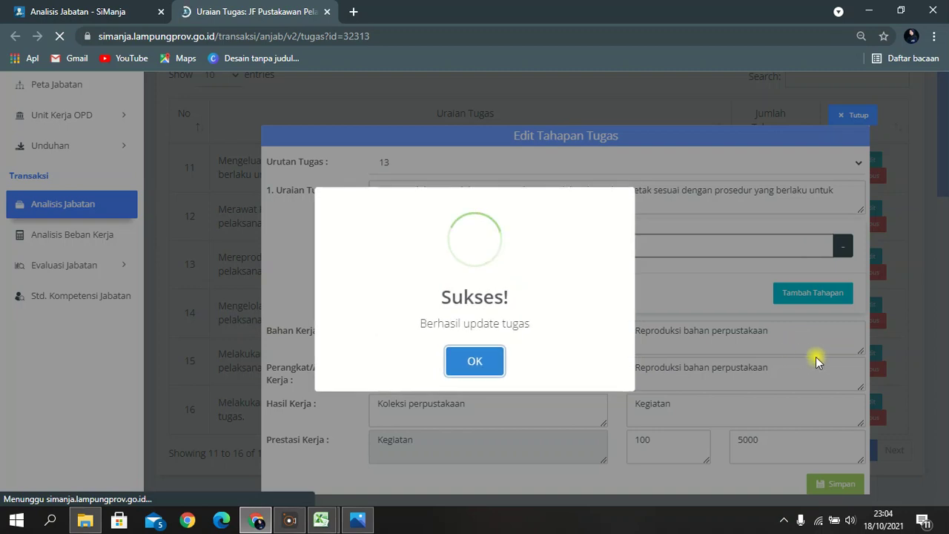
Set the Urutan Tugas of the "Merawat Koleksi Perpustakaan bersifat pencegahan" task to 12 and save it.
left_click(867, 450)
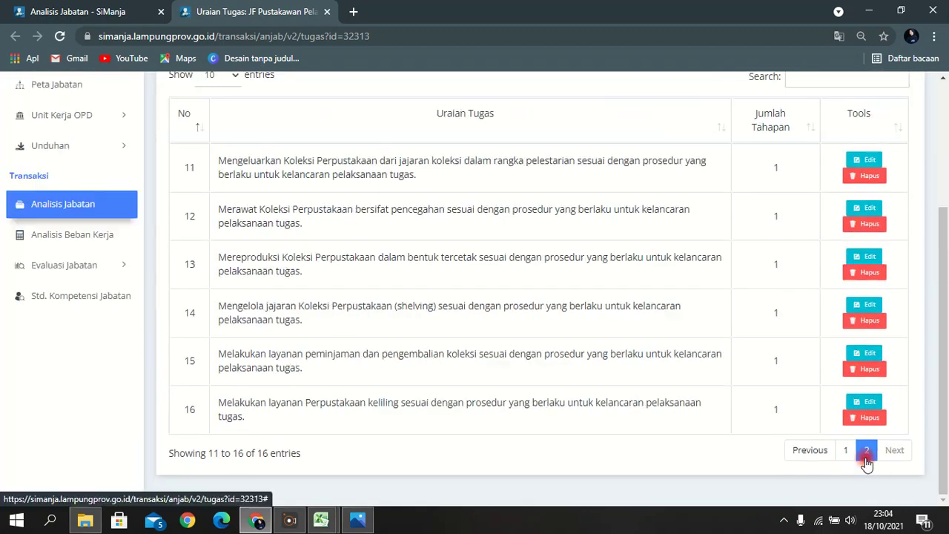
left_click(865, 210)
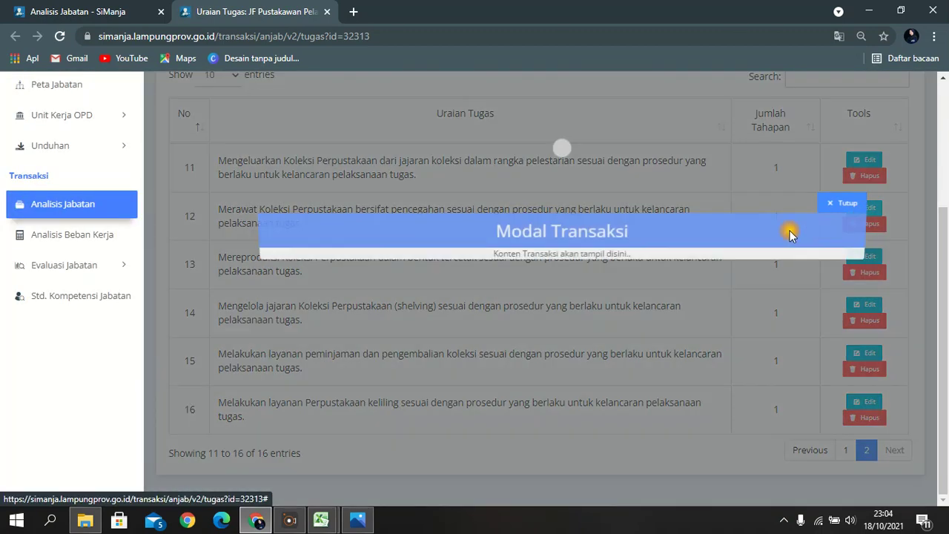
left_click(541, 175)
left_click(492, 330)
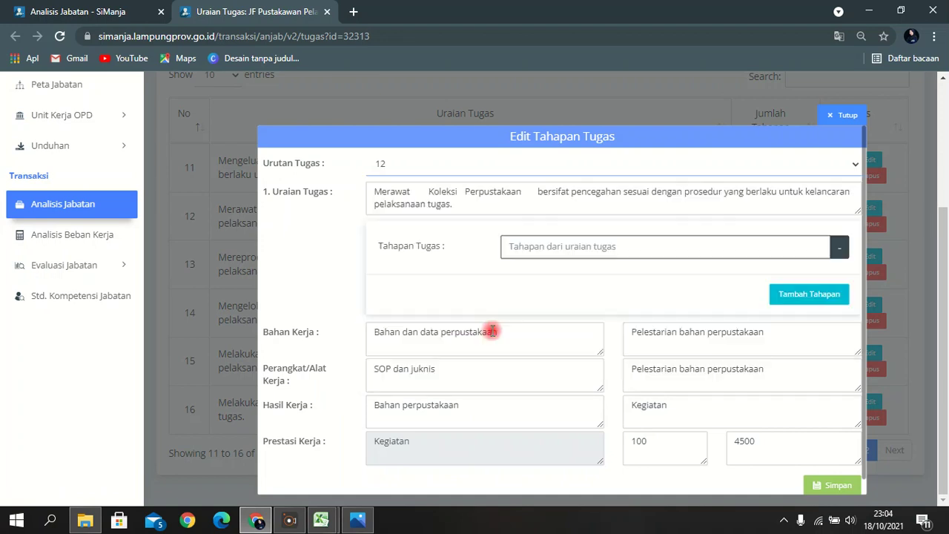
left_click(836, 487)
left_click(464, 364)
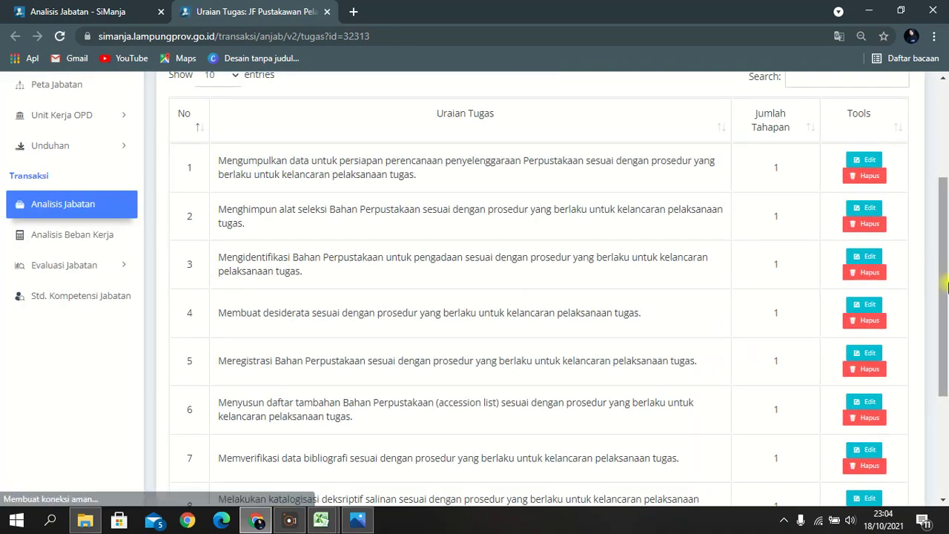
Set the Urutan Tugas of the "Mengeluarkan Koleksi Perpustakaan dari jajaran koleksi" task to 11 and save it.
scroll(928, 349, "down", 3)
left_click(867, 450)
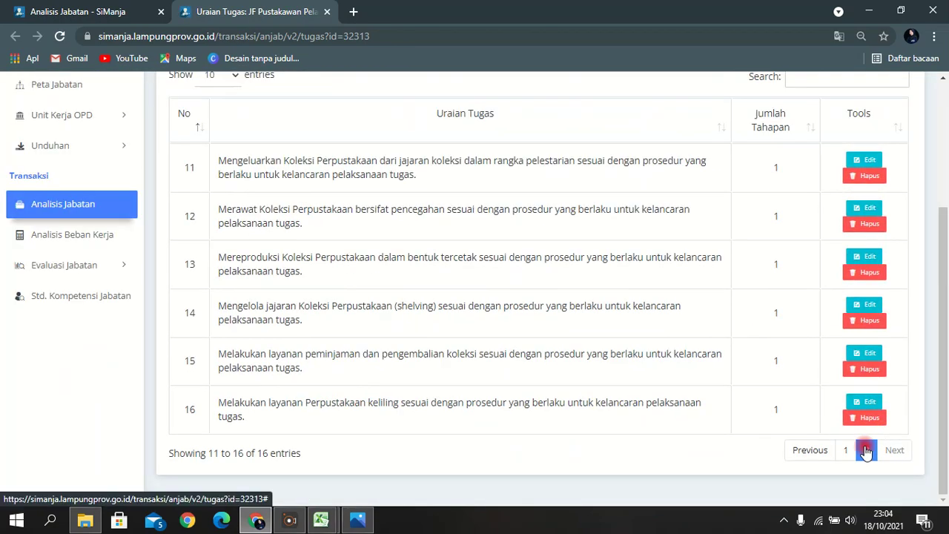
left_click(872, 160)
left_click(529, 169)
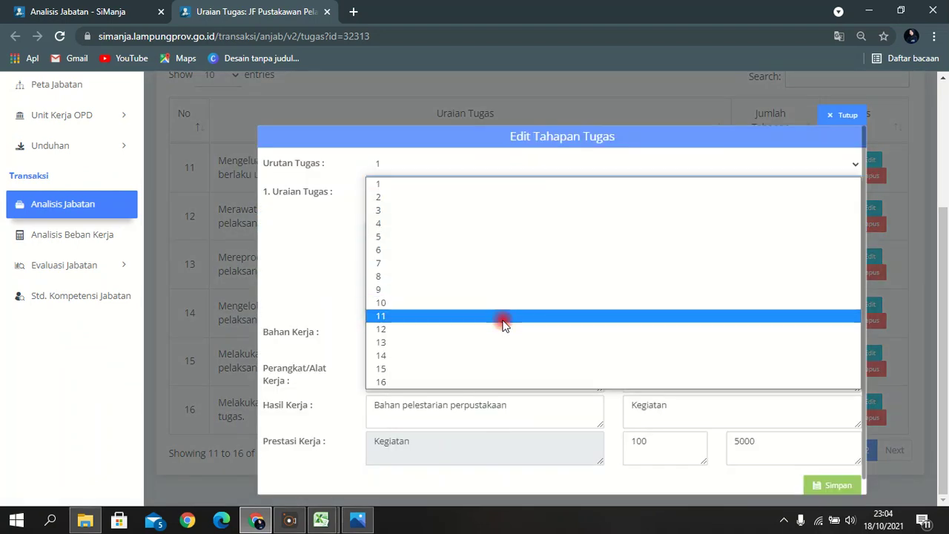
left_click(504, 322)
left_click(820, 483)
left_click(452, 351)
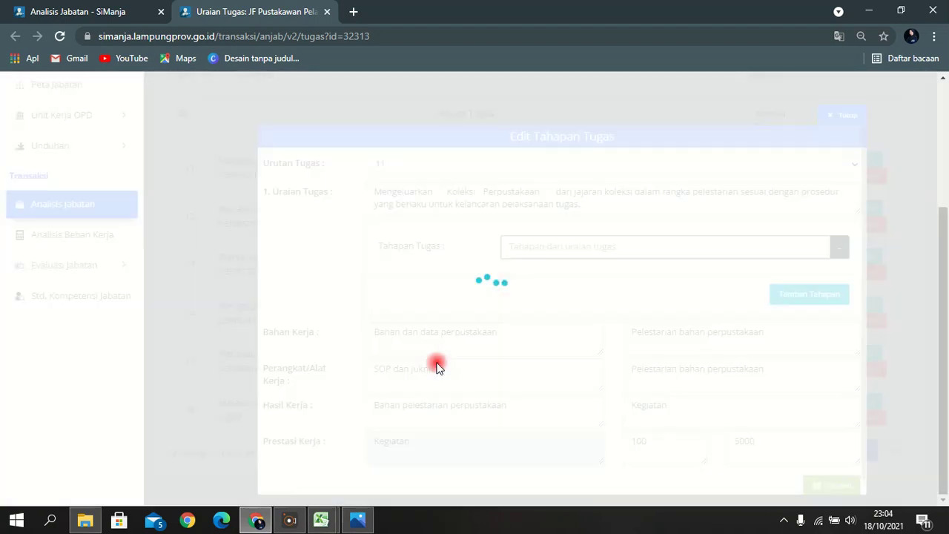
left_click(489, 371)
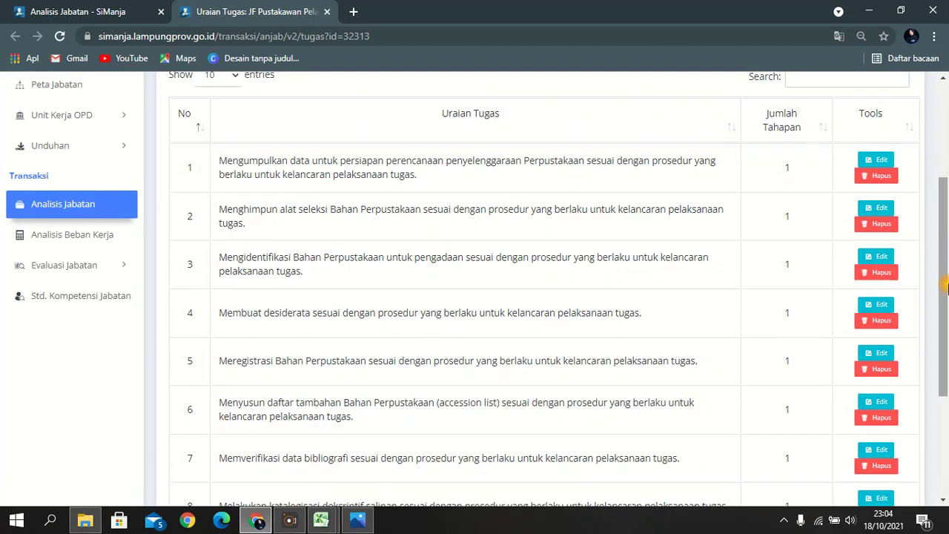
Set the Urutan Tugas of the "Membuat kelengkapan Bahan Perpustakaan" task to 10 and save it.
scroll(797, 418, "down", 3)
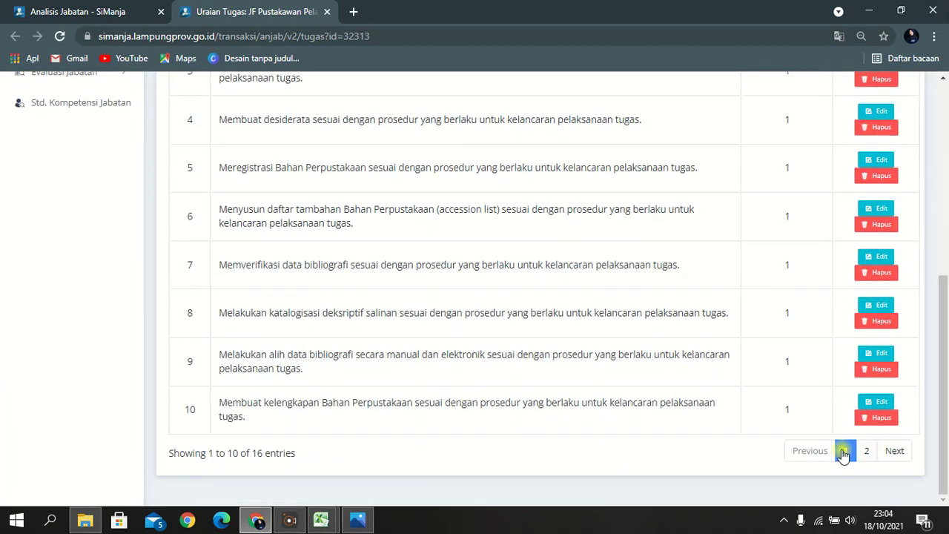
left_click(868, 402)
left_click(422, 168)
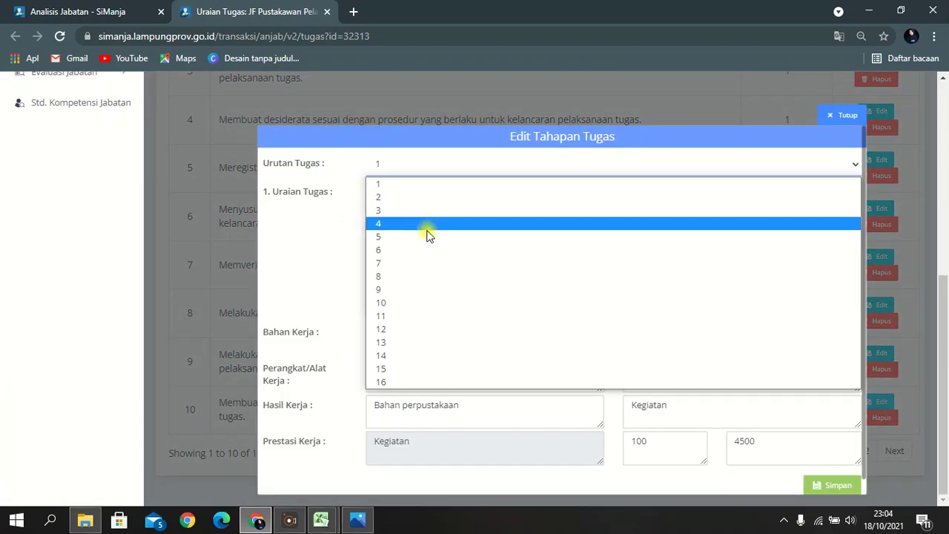
left_click(432, 302)
left_click(816, 484)
left_click(436, 361)
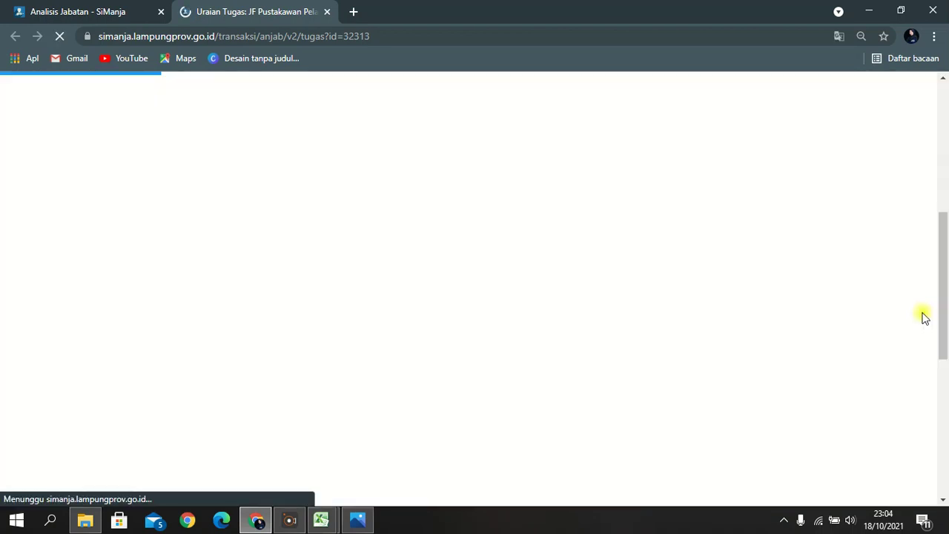
Set the Urutan Tugas of the "Melakukan alih data bibliografi secara manual dan elektronik" task to 9 and save it.
left_click(859, 355)
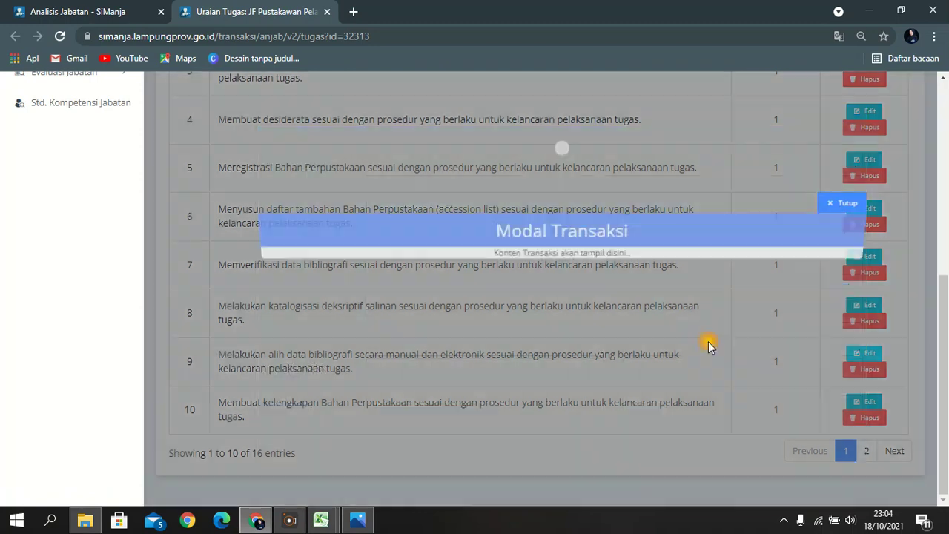
left_click(430, 159)
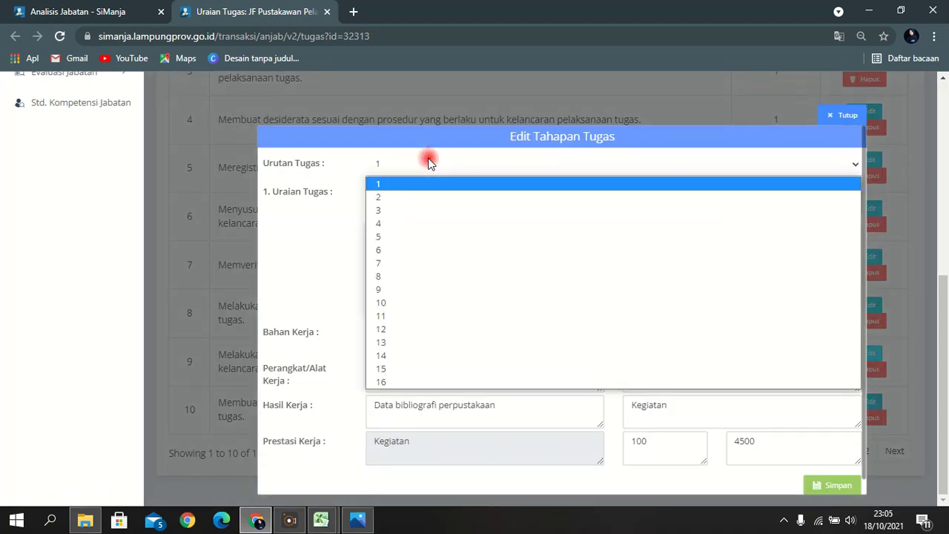
left_click(409, 289)
left_click(822, 486)
left_click(418, 355)
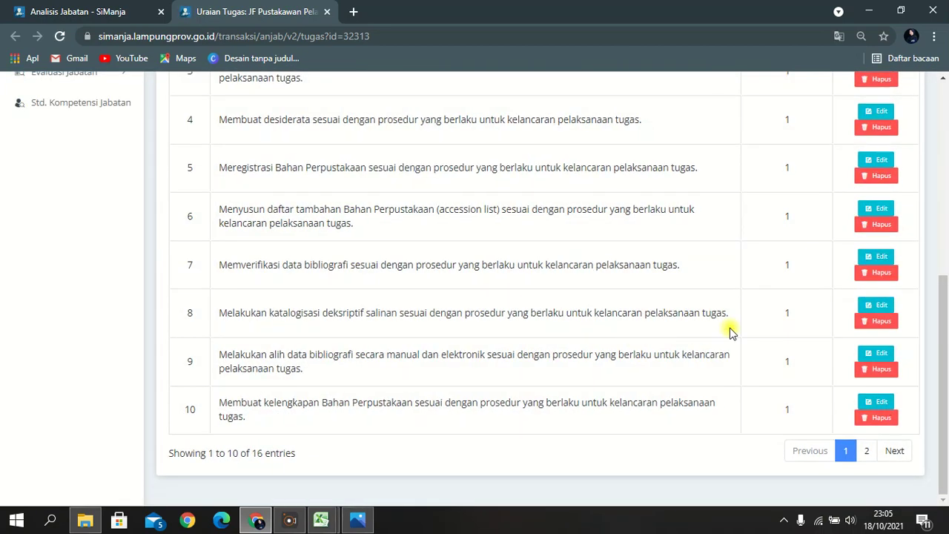
Set the Urutan Tugas of the "Melakukan katalogisasi deksriptif salinan" task to 8 and save it.
left_click(878, 307)
left_click(492, 163)
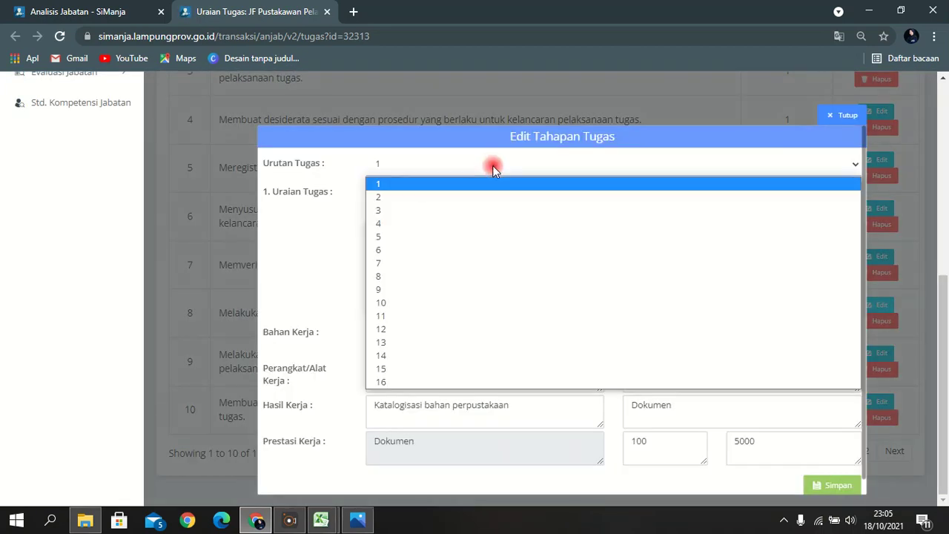
left_click(479, 278)
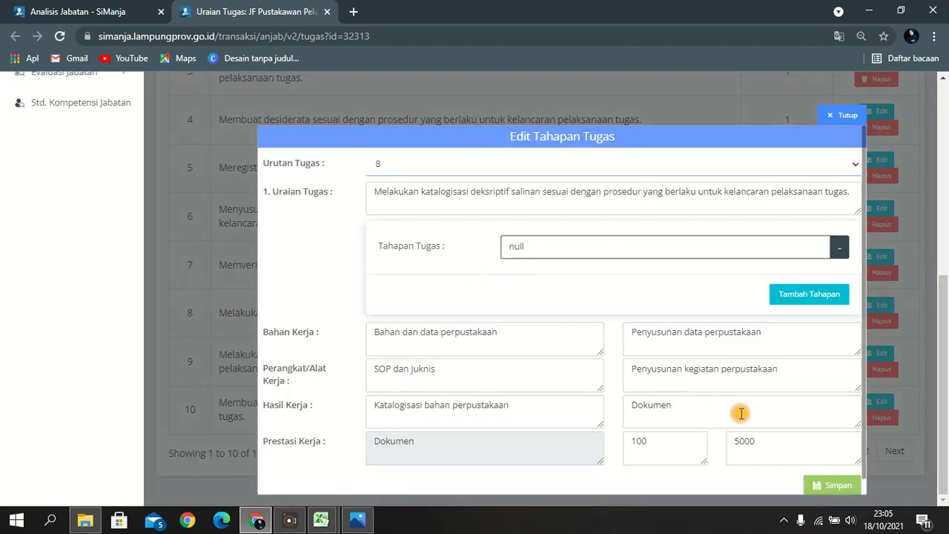
left_click(836, 484)
left_click(435, 362)
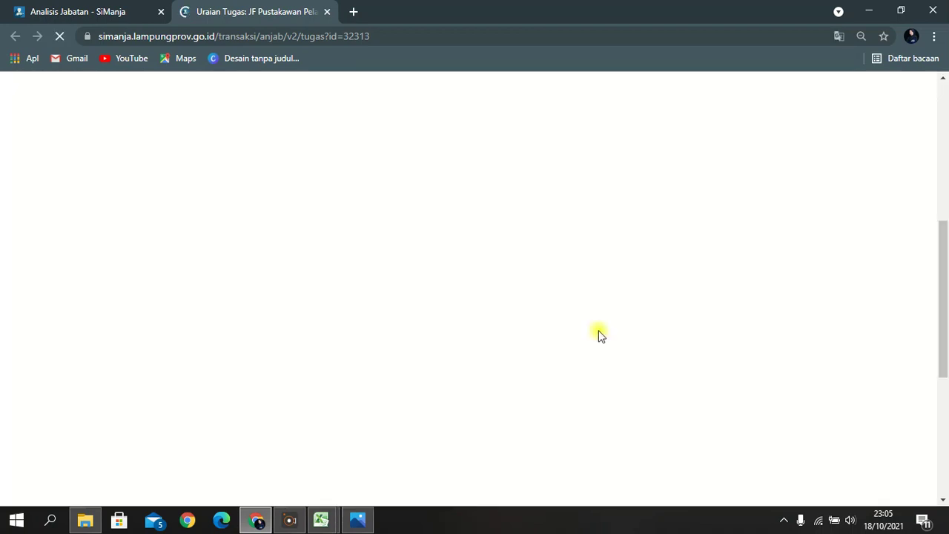
Set the Urutan Tugas of the "Memverifikasi data bibliografi" task to 7 and save it.
left_click(874, 257)
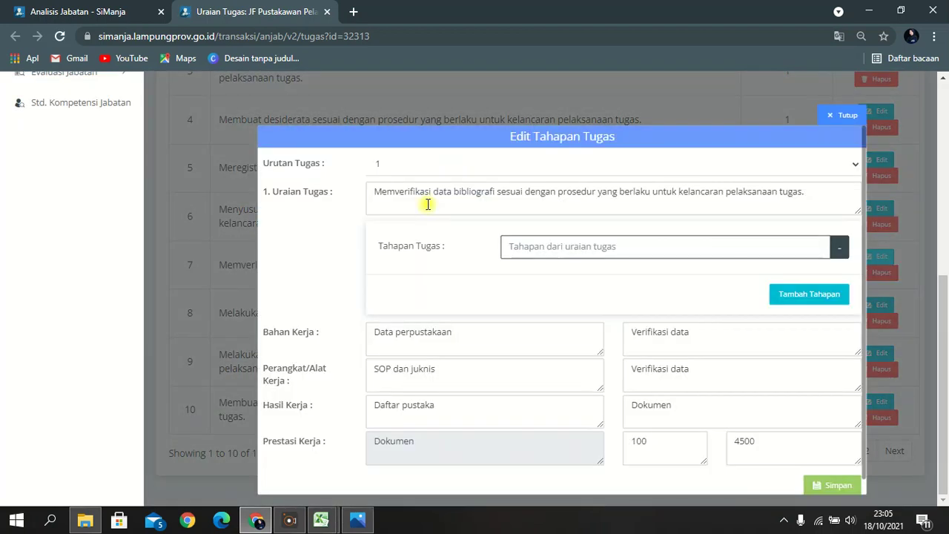
left_click(434, 168)
left_click(444, 258)
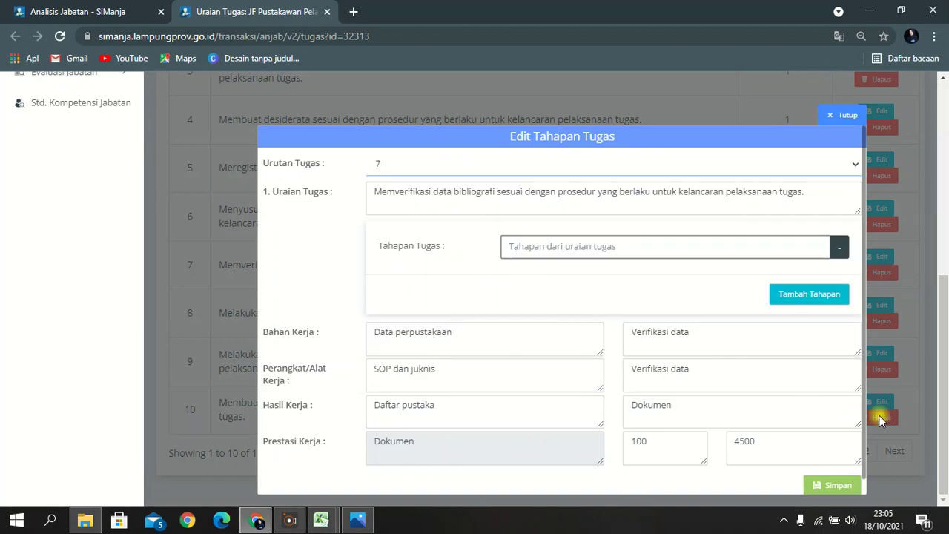
left_click(837, 487)
left_click(392, 359)
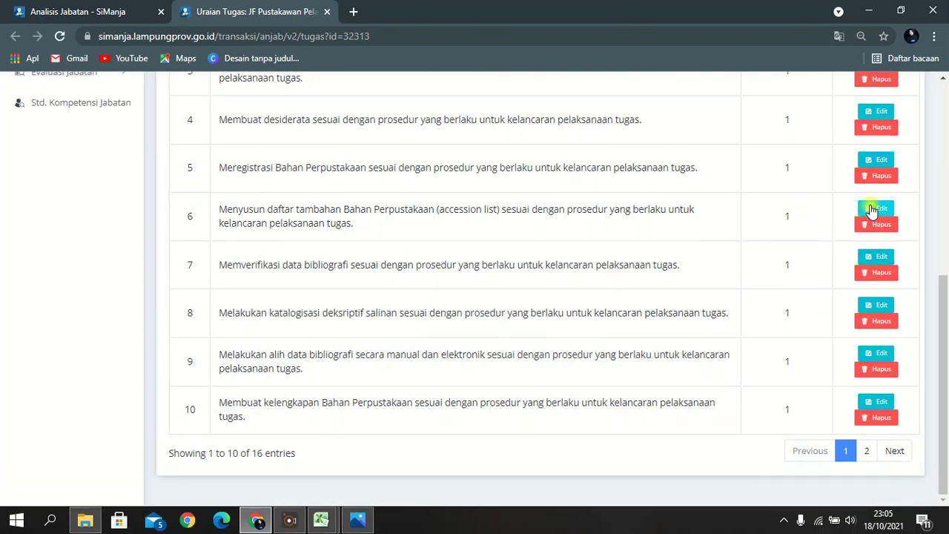
Set the Urutan Tugas of the "Menyusun daftar tambahan Bahan Perpustakaan (accession list)" task to 6 and save it.
left_click(875, 208)
left_click(382, 165)
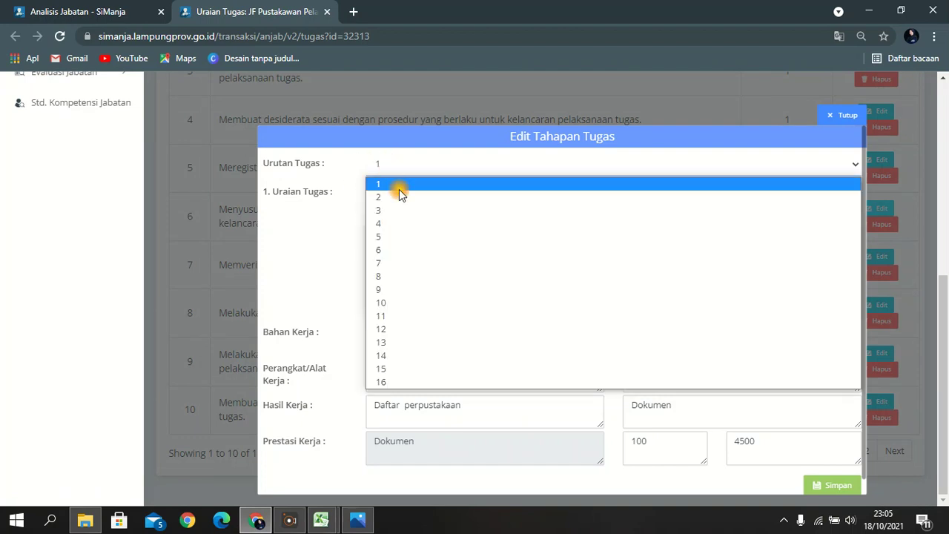
left_click(405, 251)
left_click(811, 486)
left_click(421, 354)
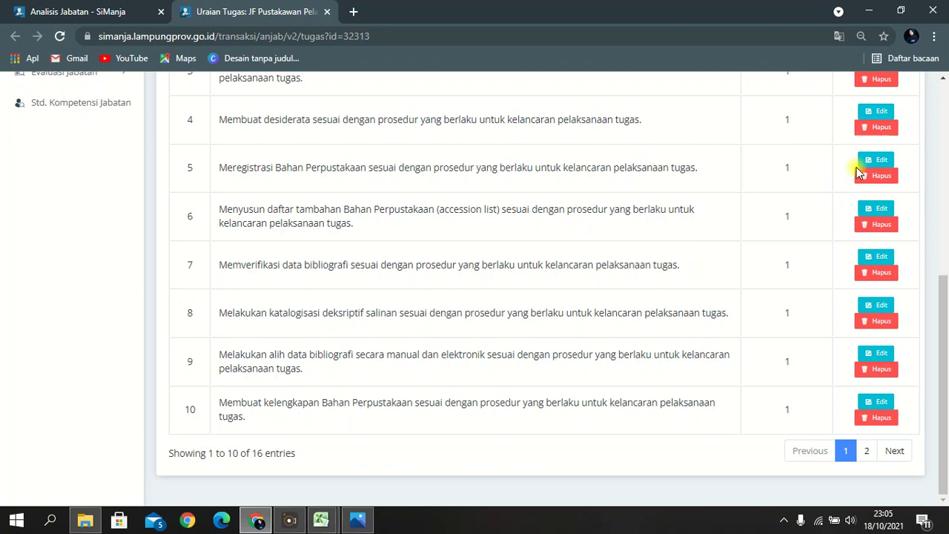
Set the Urutan Tugas of the "Meregistrasi Bahan Perpustakaan" task to 5 and save it.
left_click(870, 165)
left_click(489, 167)
left_click(487, 241)
left_click(827, 485)
left_click(433, 357)
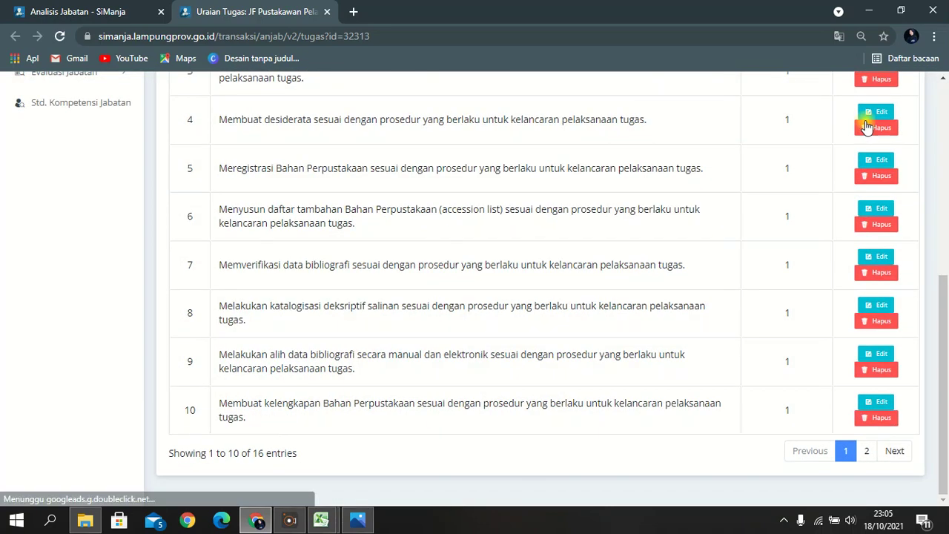
Set the Urutan Tugas of the "Membuat desiderata" task to 4 and save it.
left_click(875, 113)
left_click(452, 163)
left_click(448, 221)
left_click(810, 484)
left_click(430, 361)
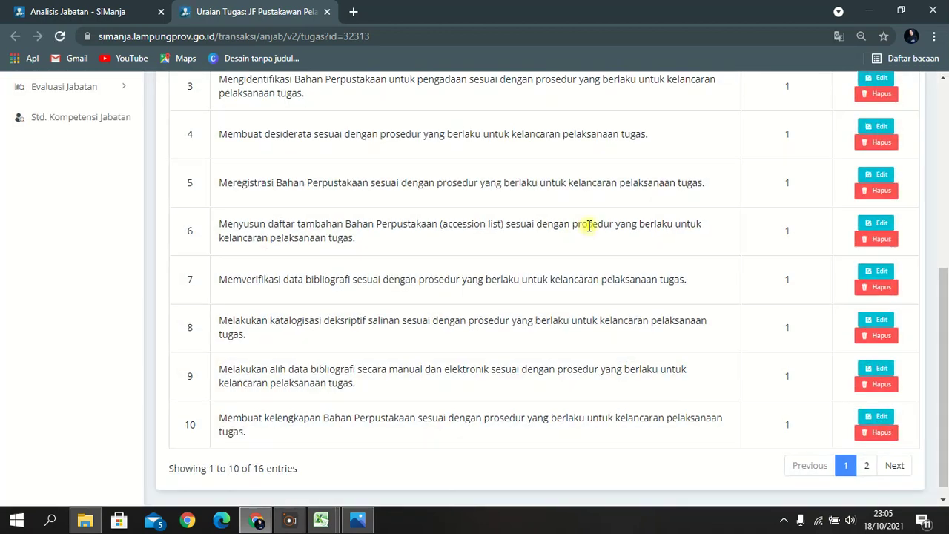
Set the Urutan Tugas of the "Mengidentifikasi Bahan Perpustakaan untuk pengadaan" task to 3 and save it.
scroll(815, 190, "up", 2)
left_click(883, 205)
left_click(517, 160)
left_click(505, 211)
left_click(814, 485)
left_click(425, 353)
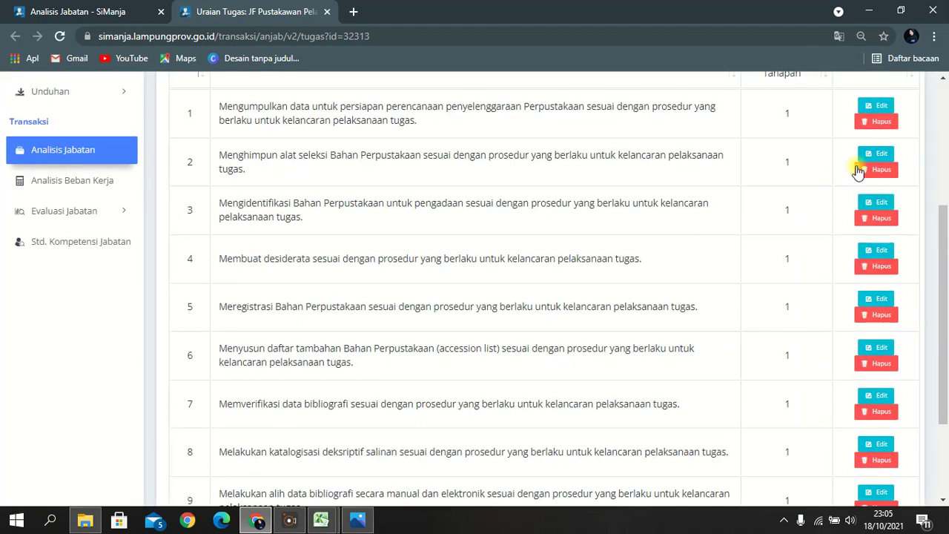
Set the Urutan Tugas of the "Menghimpun alat seleksi Bahan Perpustakaan" task to 2, save it, and close the task list page.
left_click(872, 154)
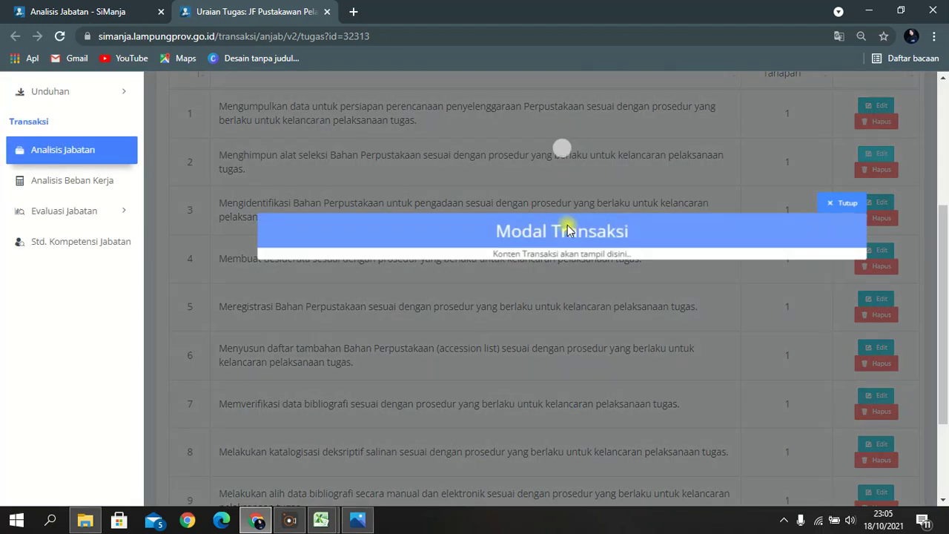
left_click(548, 163)
left_click(545, 198)
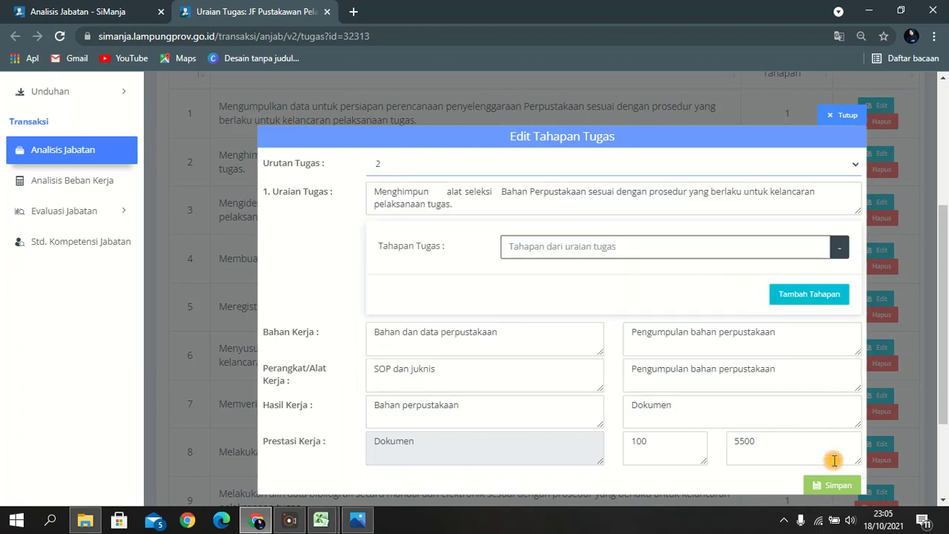
left_click(836, 486)
left_click(438, 360)
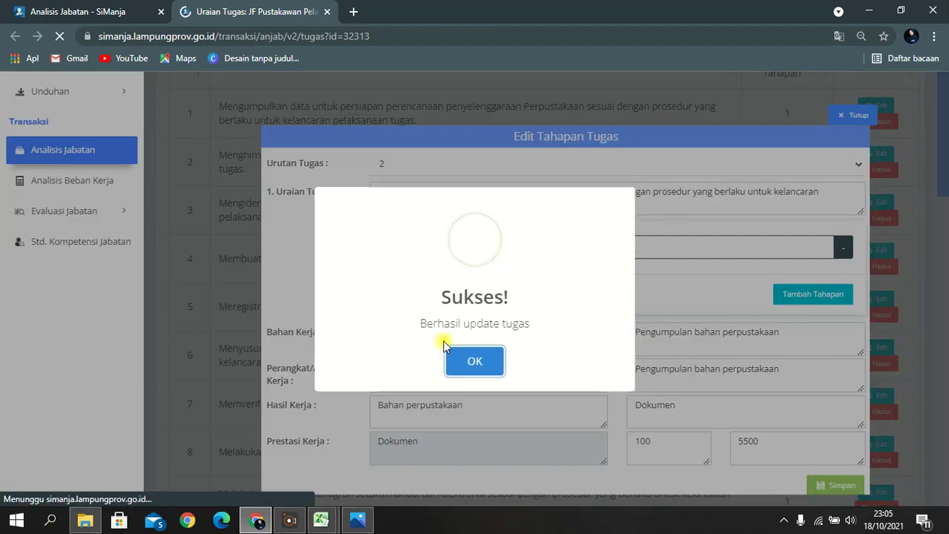
left_click(327, 11)
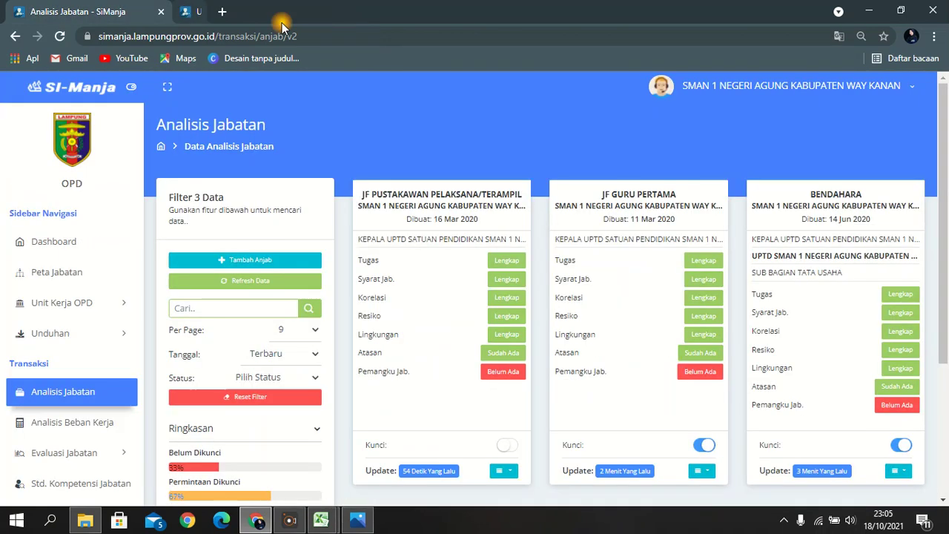
Reload the Analisis Jabatan data and lock (Kunci) the JF Pustakawan Pelaksana/Terampil job analysis.
left_click(56, 41)
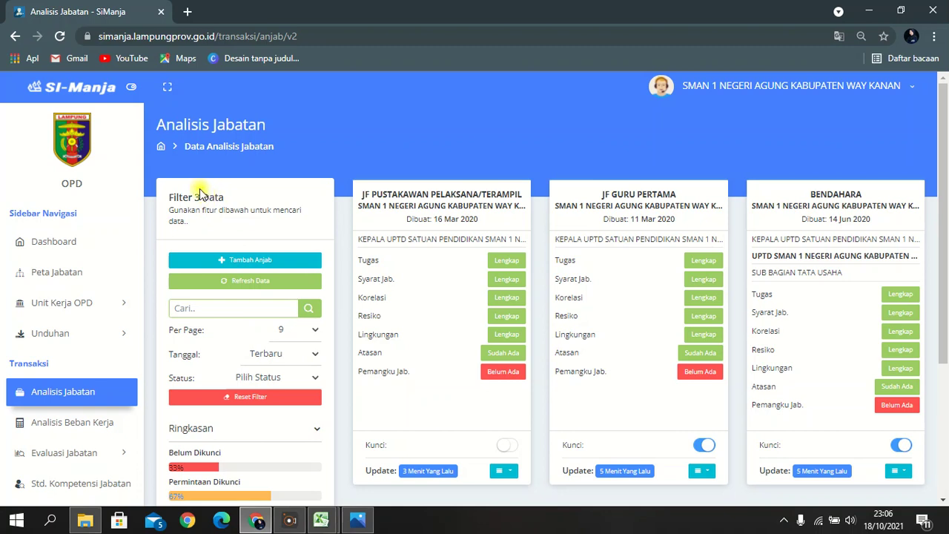
scroll(111, 312, "down", 2)
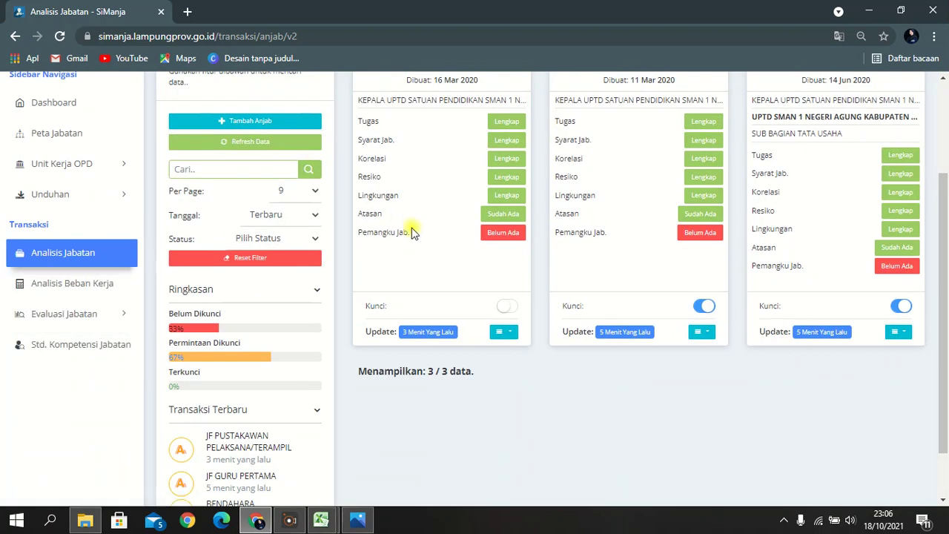
left_click(514, 307)
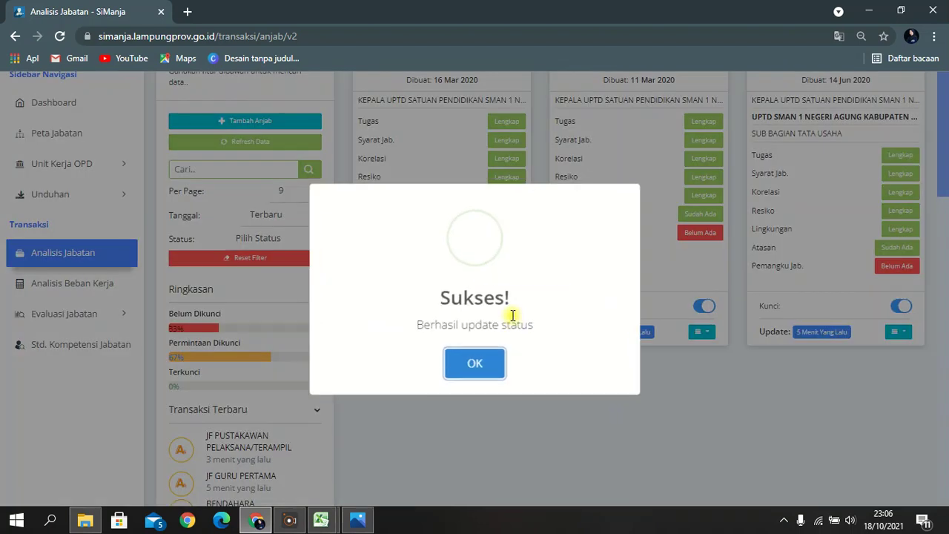
left_click(479, 360)
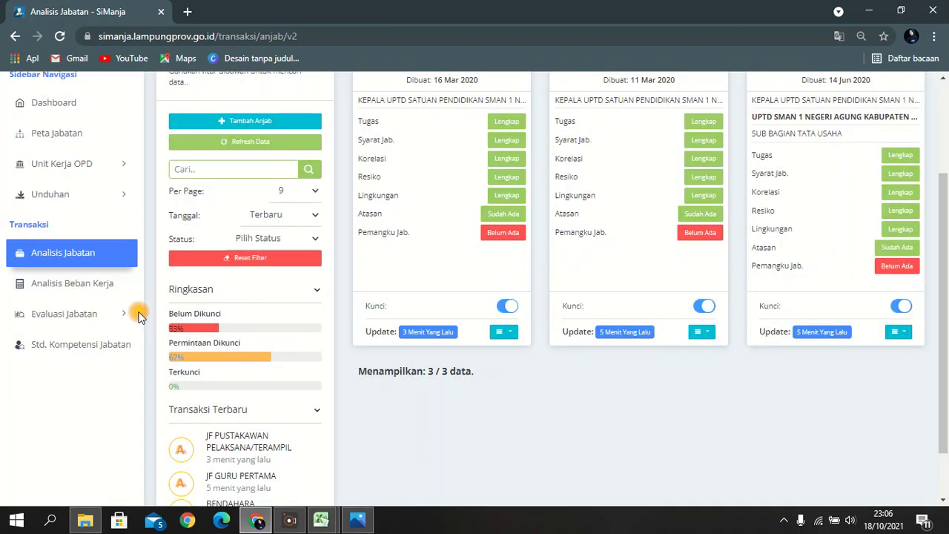
Add a new Analisis Beban Kerja transaction and choose the Bendahara position of SUB BAGIAN TATA USAHA for it.
left_click(104, 288)
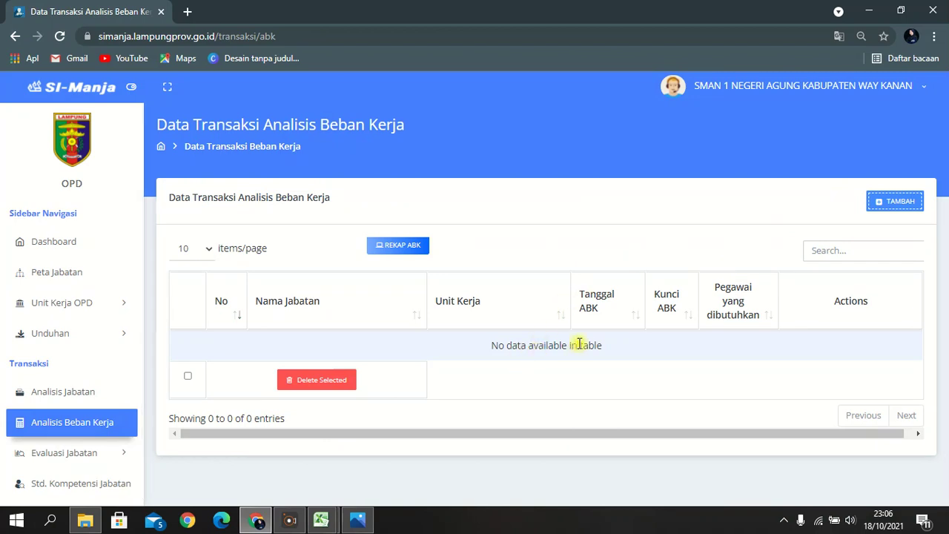
left_click(888, 204)
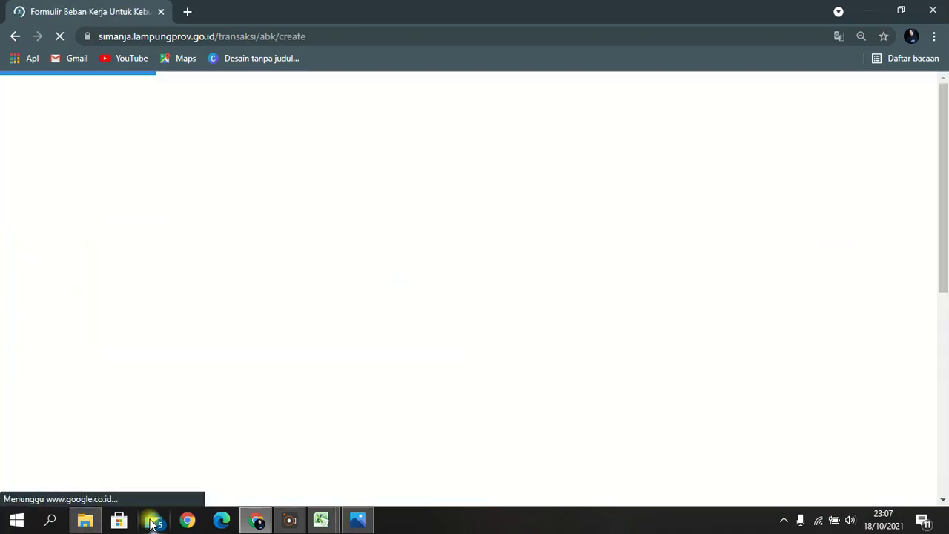
left_click(395, 257)
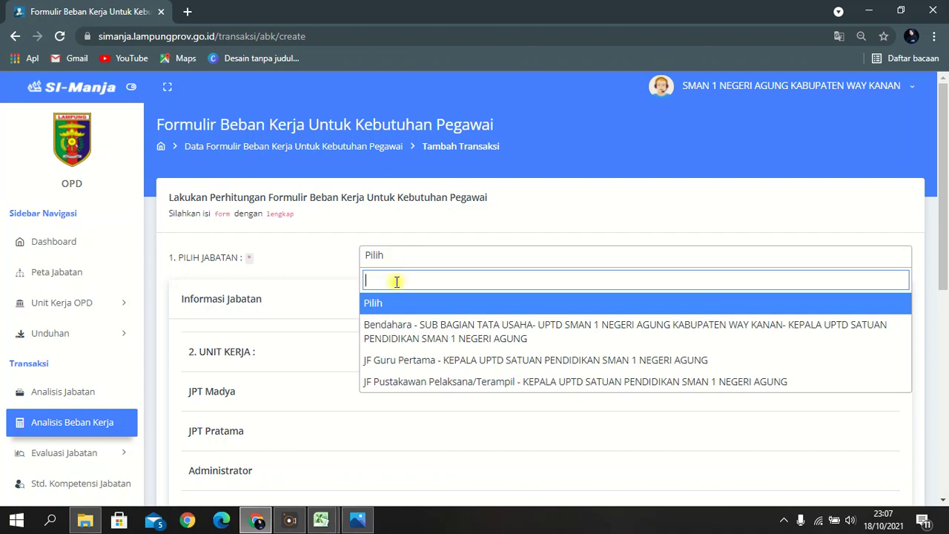
left_click(398, 343)
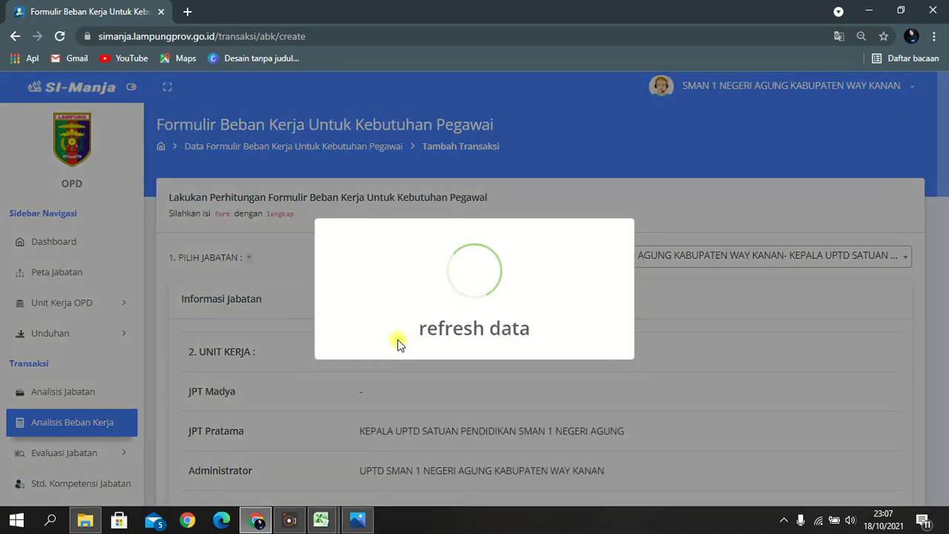
Examine the Bendahara workload form, including its job information and the task rows of the Tabel Pengisian.
scroll(470, 324, "down", 4)
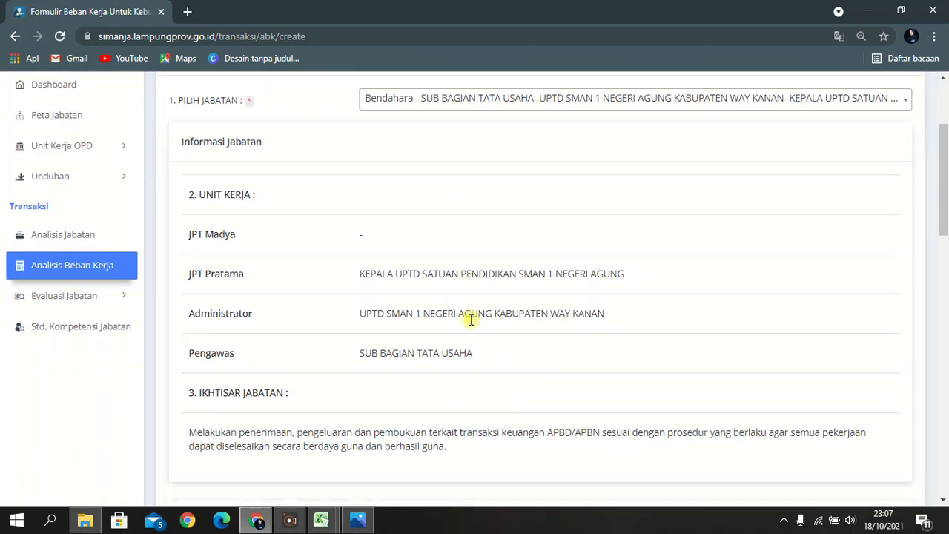
scroll(470, 325, "down", 1)
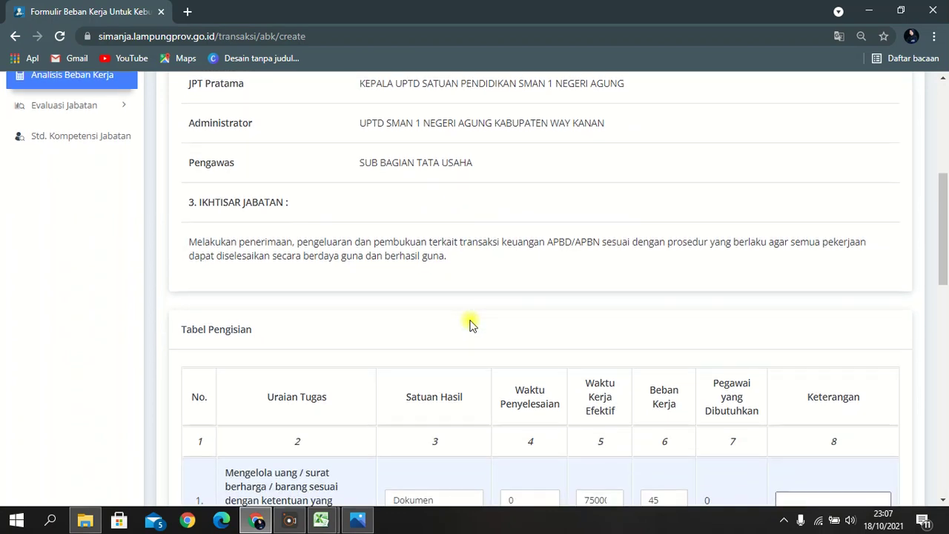
scroll(470, 325, "down", 9)
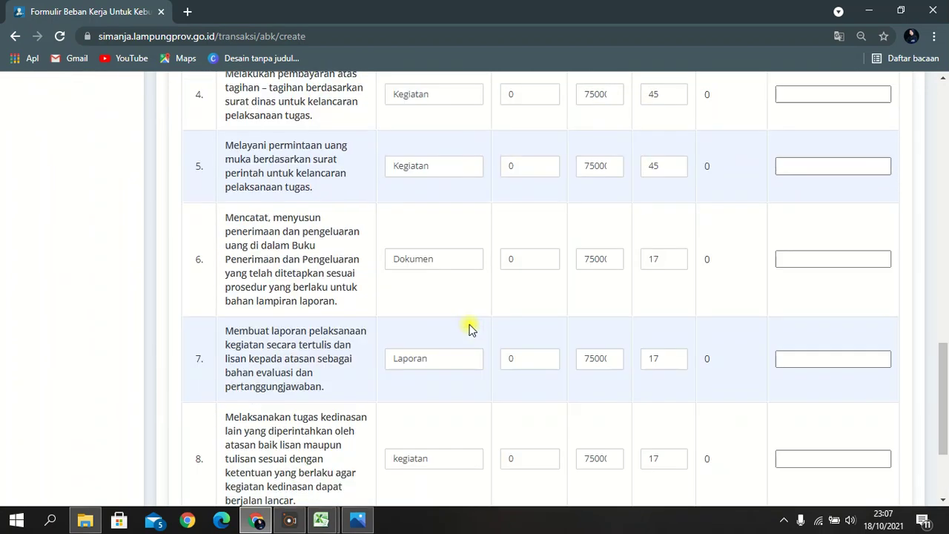
scroll(470, 329, "down", 1)
scroll(471, 329, "up", 6)
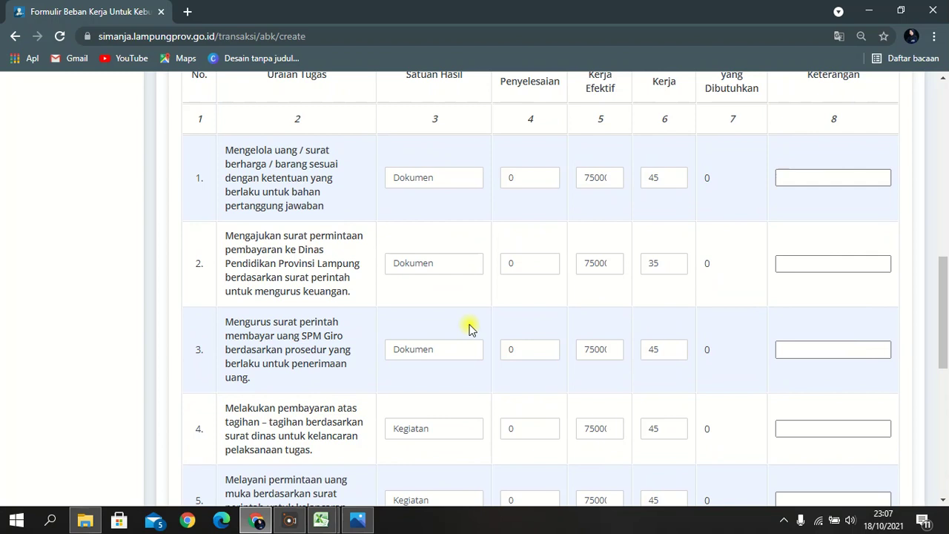
scroll(469, 329, "up", 2)
scroll(471, 324, "down", 1)
scroll(470, 325, "down", 4)
scroll(469, 327, "up", 7)
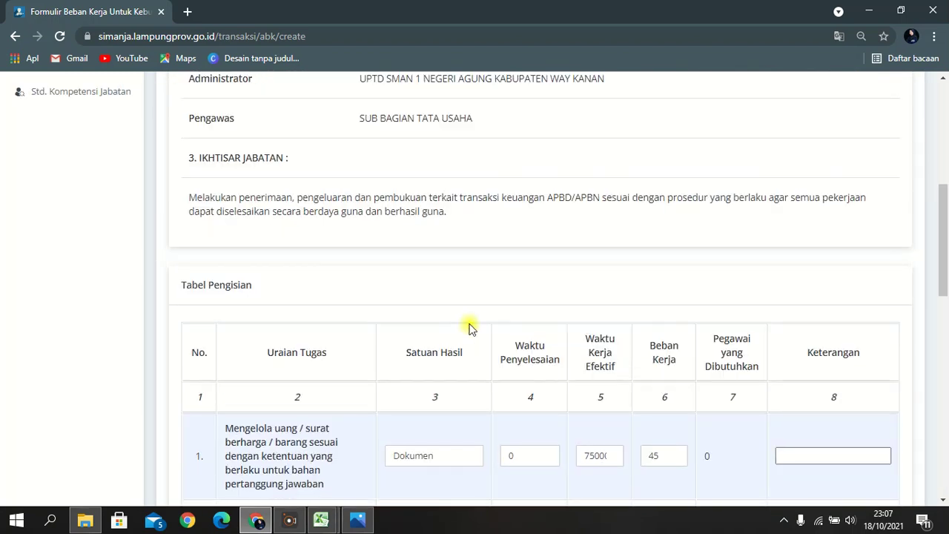
scroll(469, 327, "up", 4)
scroll(441, 353, "down", 5)
scroll(441, 354, "down", 3)
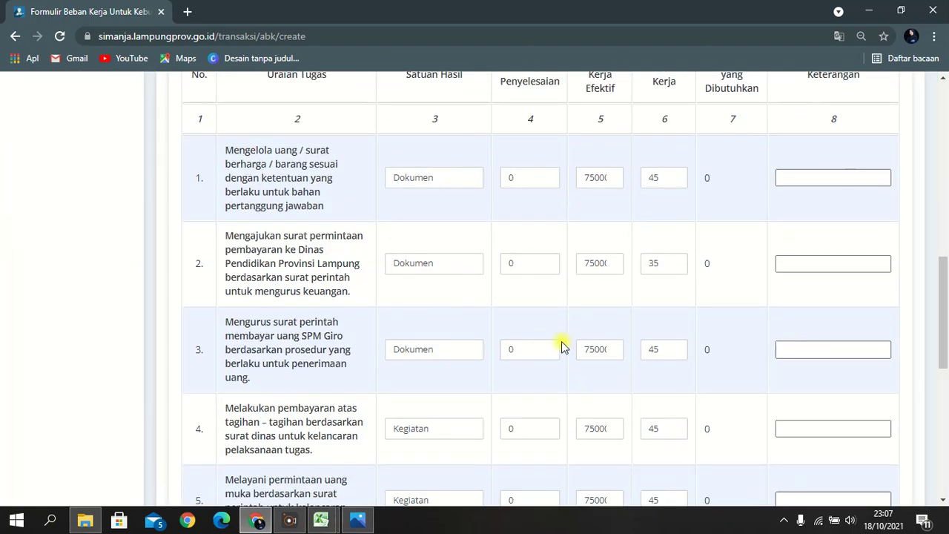
Review the Bendahara task rows, then switch to the hitung-anjab workbook in Excel and examine the Waktu/Menit (ABK) values on the Bendahara sheet.
scroll(708, 430, "down", 1)
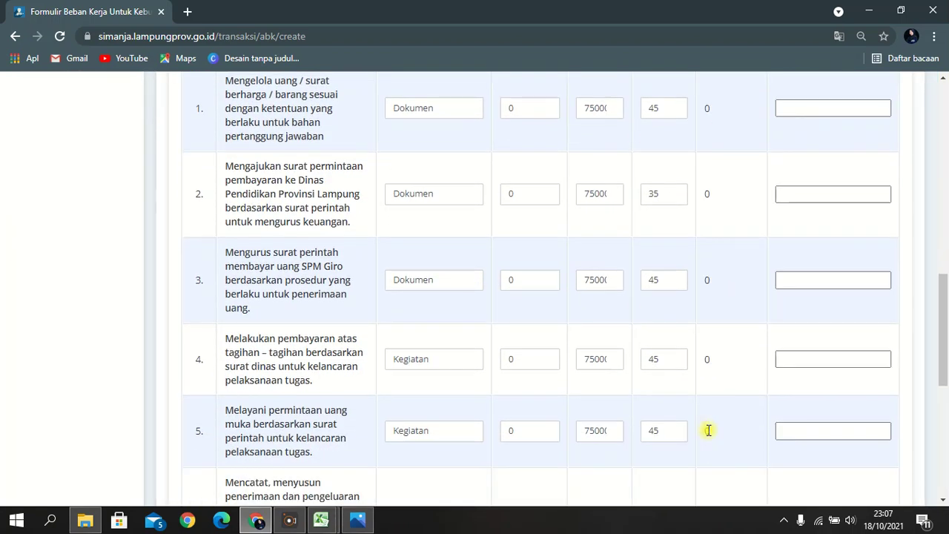
scroll(646, 445, "down", 3)
scroll(584, 369, "up", 6)
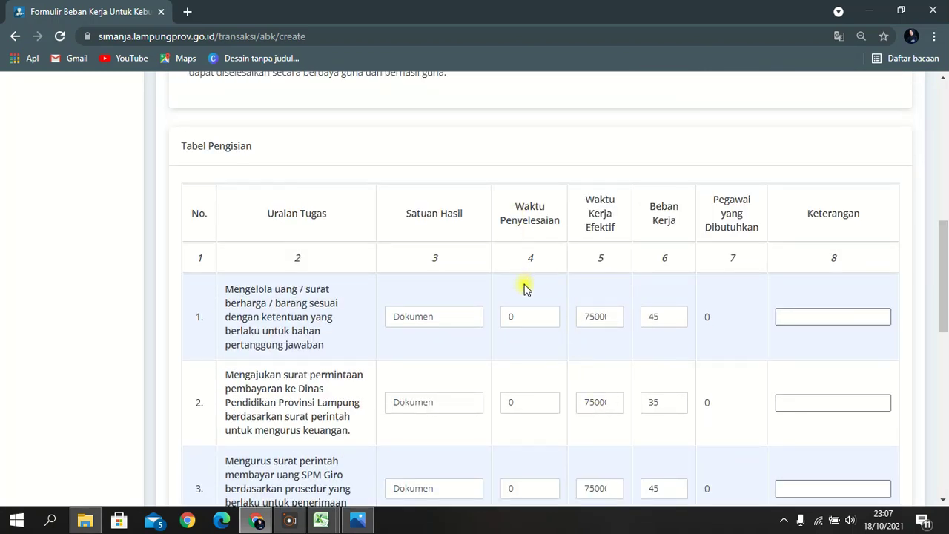
scroll(537, 341, "down", 8)
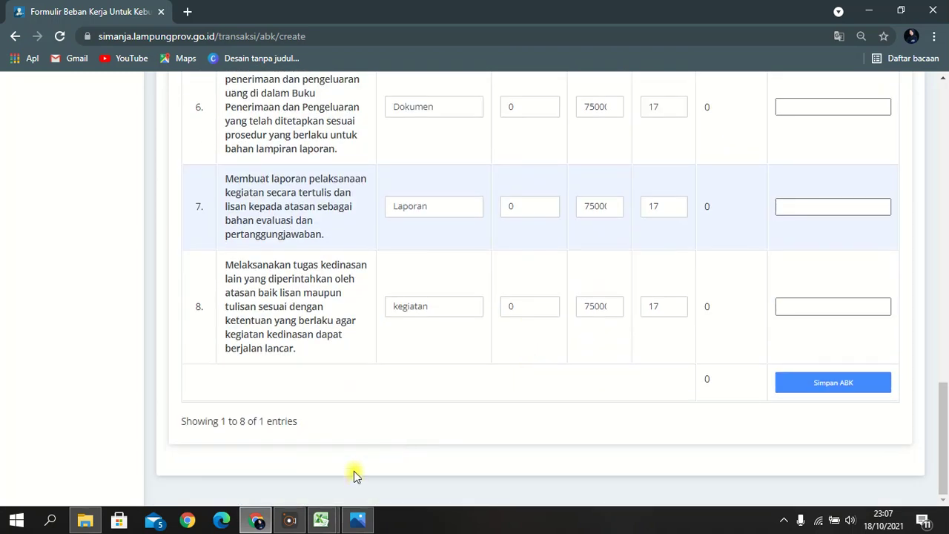
mouse_move(335, 519)
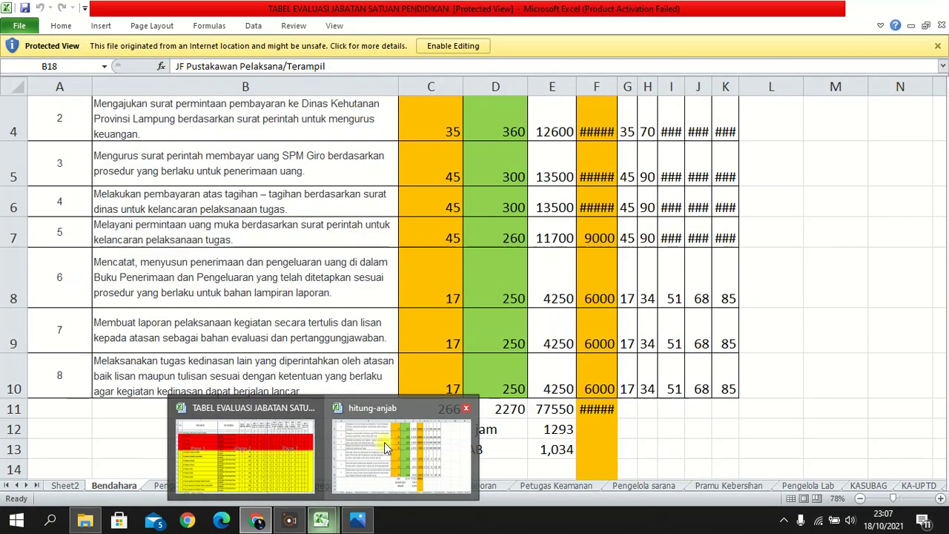
left_click(385, 447)
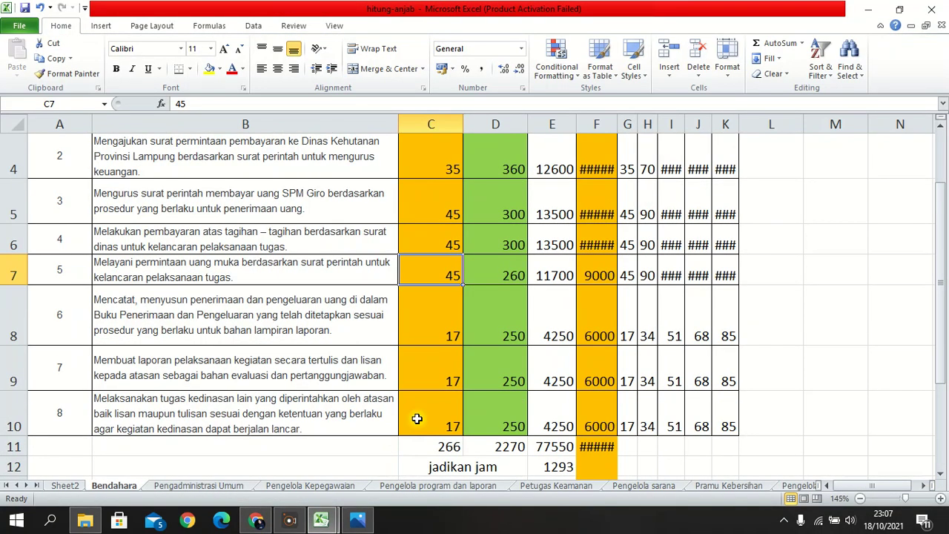
scroll(521, 394, "up", 1)
scroll(521, 393, "down", 2)
scroll(507, 383, "up", 2)
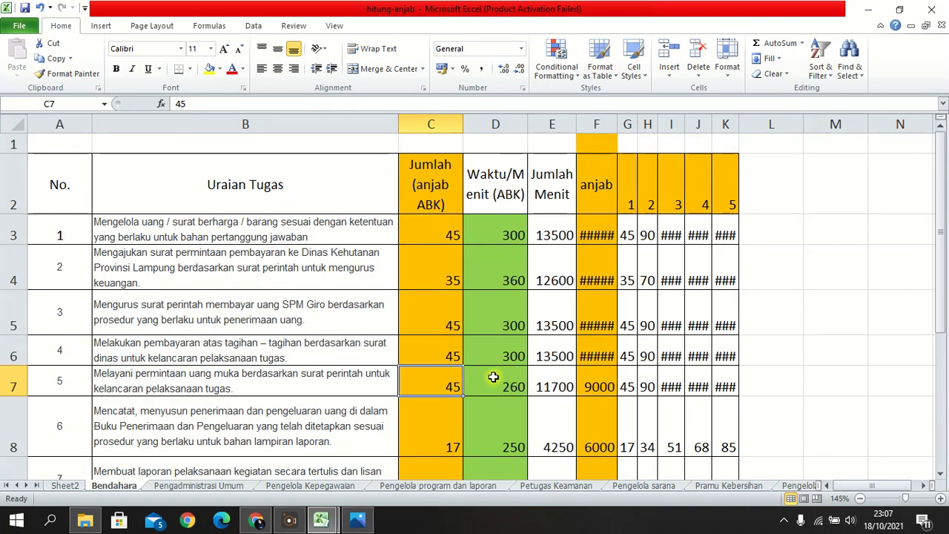
scroll(494, 376, "down", 2)
scroll(494, 373, "up", 1)
scroll(494, 373, "up", 1)
scroll(500, 408, "down", 3)
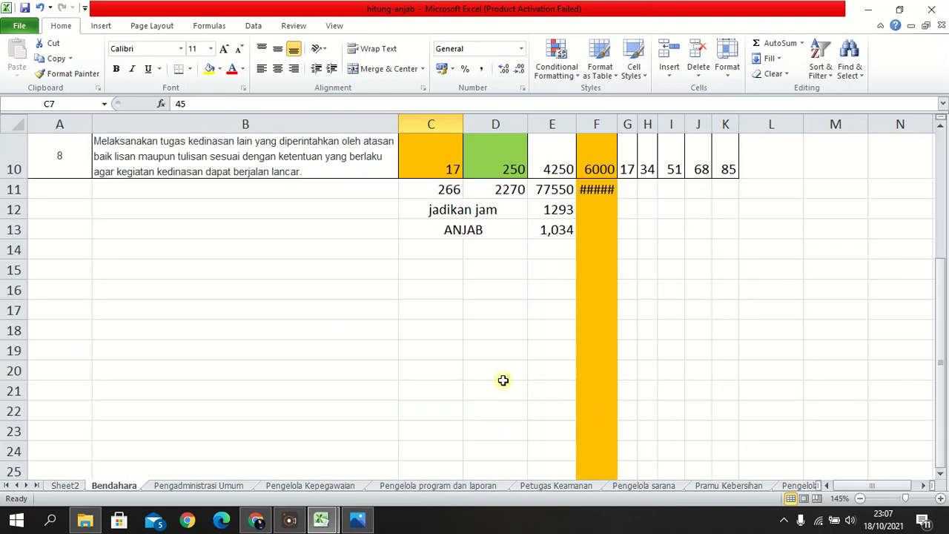
scroll(501, 356, "up", 2)
left_click(490, 417)
left_click(509, 362)
left_click(521, 410)
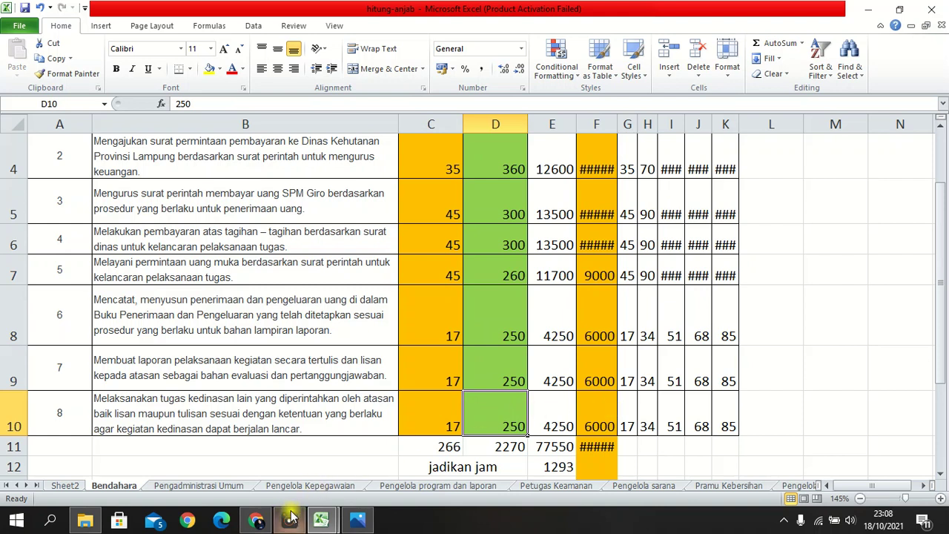
Return to the workload form in Chrome and set the Waktu Penyelesaian of Bendahara task 8 to 250.
left_click(256, 521)
left_click_drag(525, 304, 511, 304)
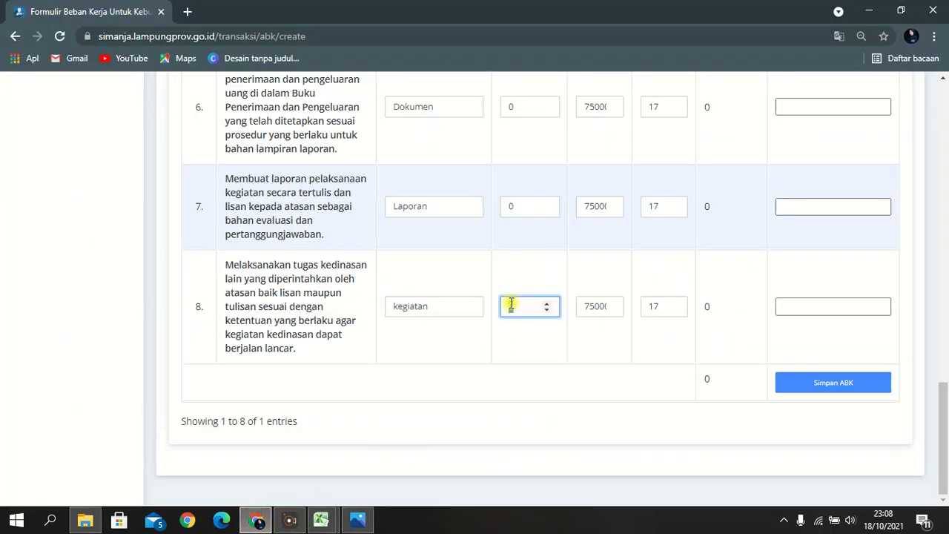
scroll(522, 322, "up", 10)
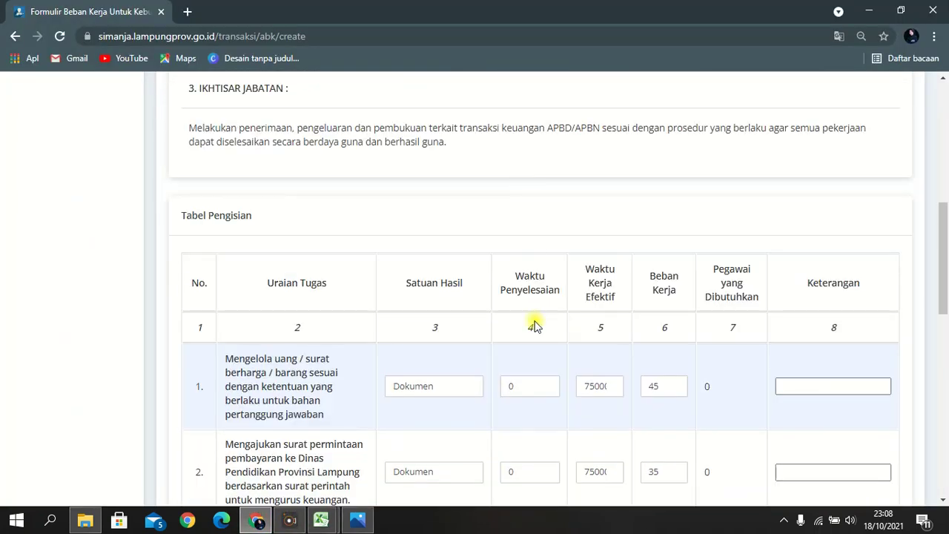
scroll(528, 356, "down", 2)
scroll(525, 382, "down", 8)
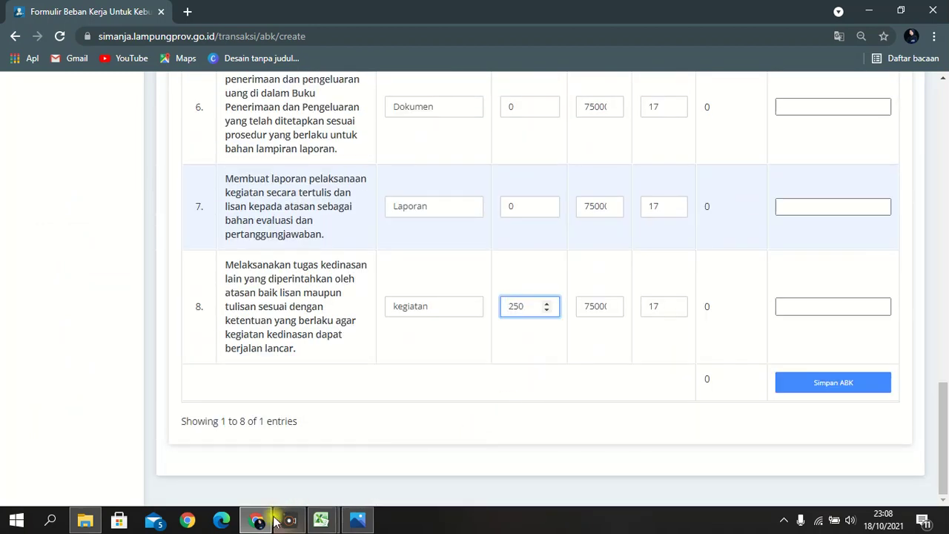
Check the minutes in the Excel Bendahara sheet and set the Waktu Penyelesaian of tasks 7 and 6 to 250 in the Chrome form.
left_click(321, 520)
left_click(519, 360)
left_click(519, 320)
left_click(518, 270)
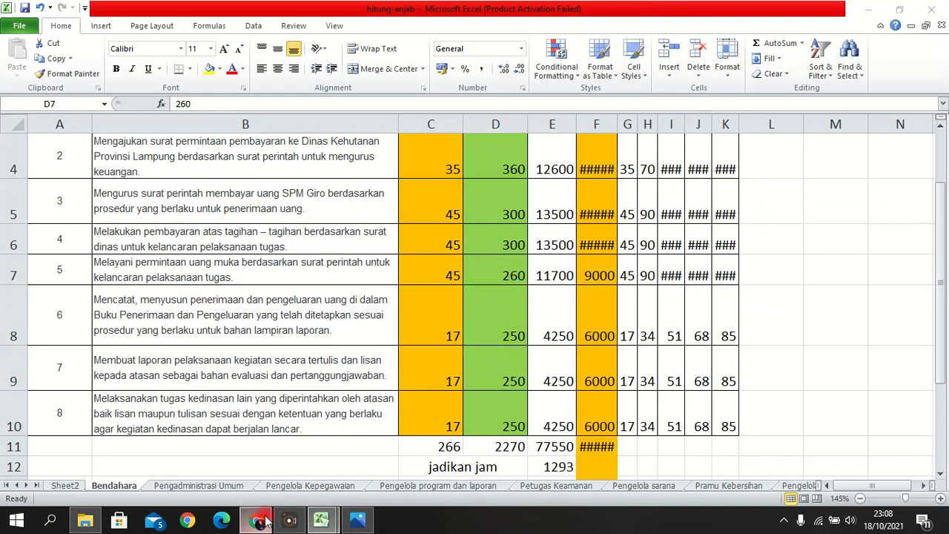
left_click(256, 519)
left_click_drag(531, 202, 485, 210)
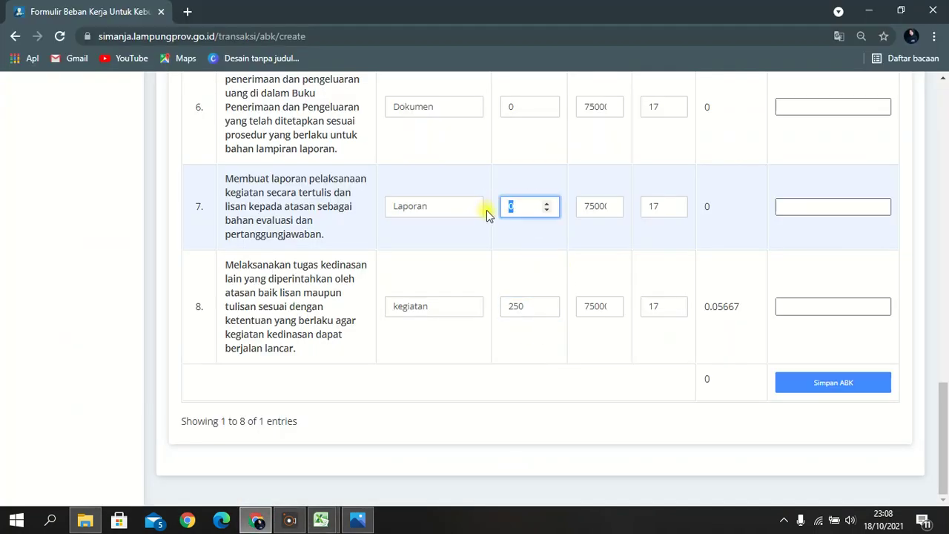
left_click_drag(527, 106, 492, 132)
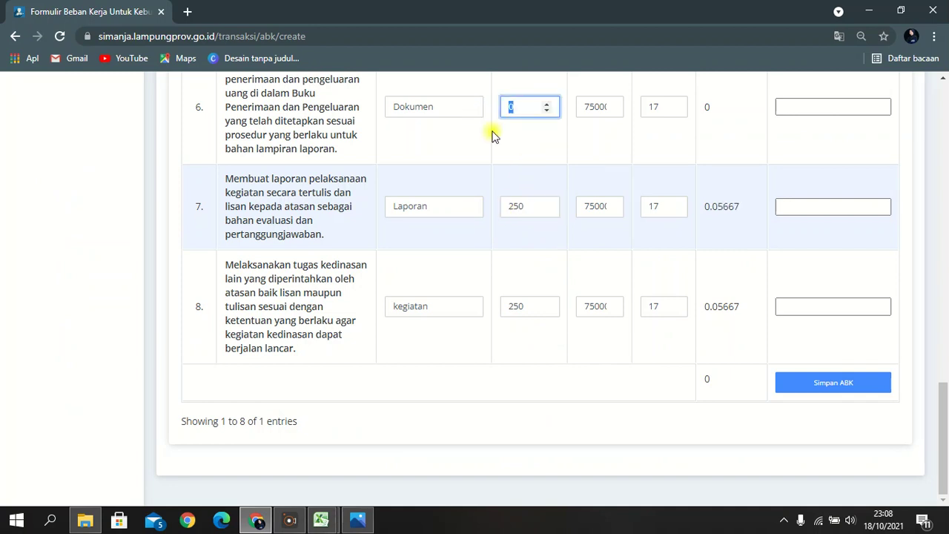
type("2")
scroll(539, 165, "up", 2)
type("50")
Set the Waktu Penyelesaian to 260 for task 5 and 300 for tasks 4 and 3, checking the values against the Excel sheet.
left_click_drag(537, 162, 497, 158)
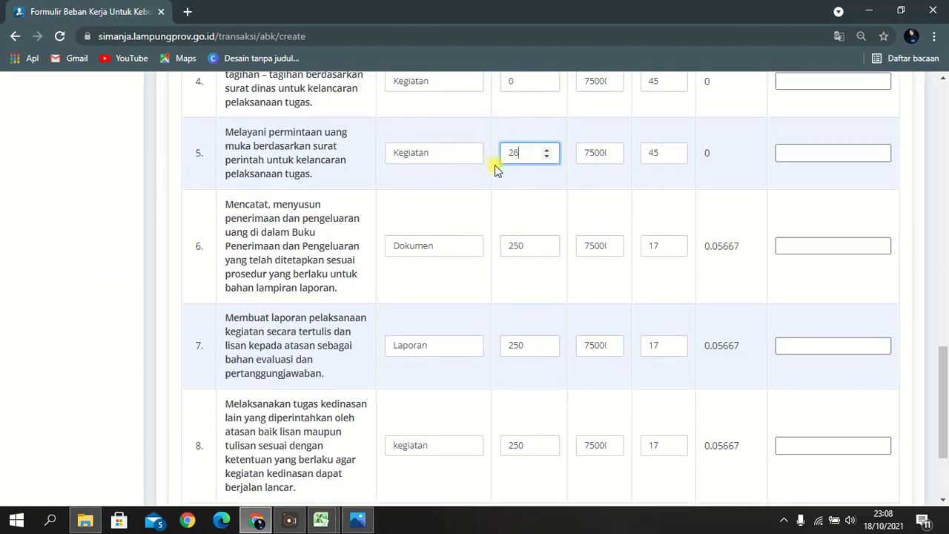
left_click(255, 522)
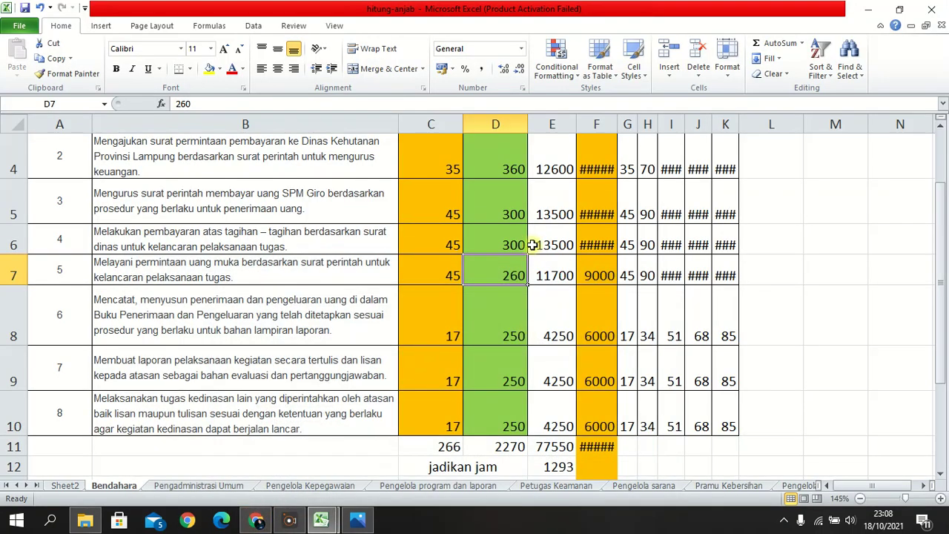
scroll(527, 256, "up", 1)
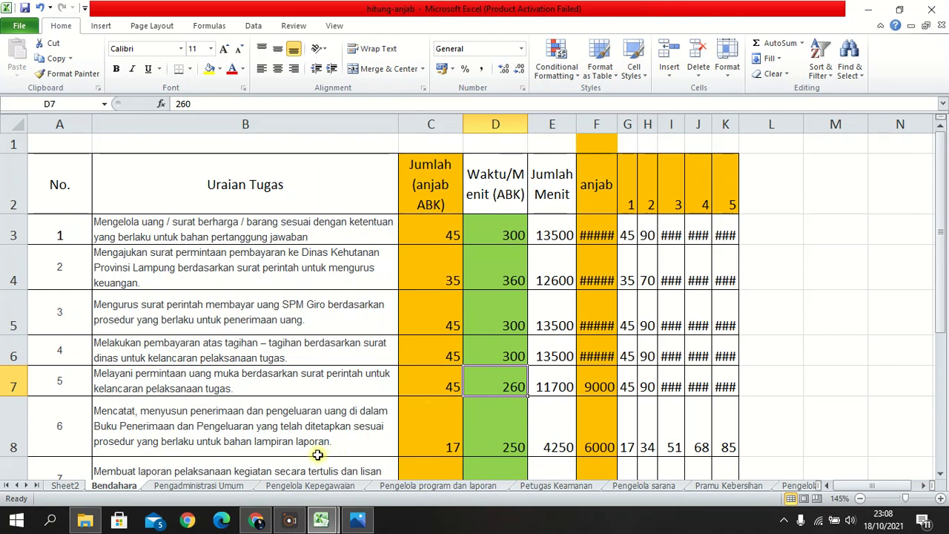
left_click(254, 523)
scroll(534, 233, "up", 1)
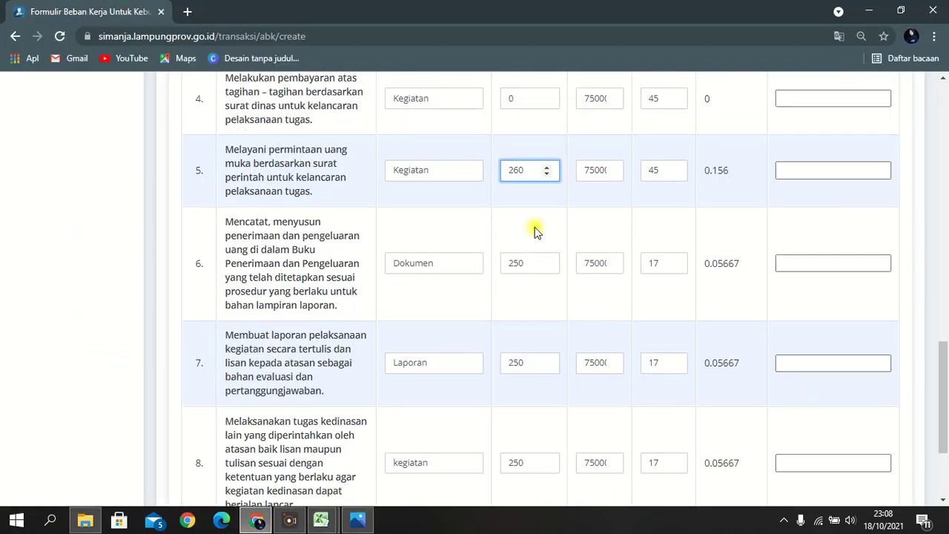
double_click(523, 151)
type("300")
scroll(504, 199, "up", 3)
left_click(511, 279)
double_click(503, 278)
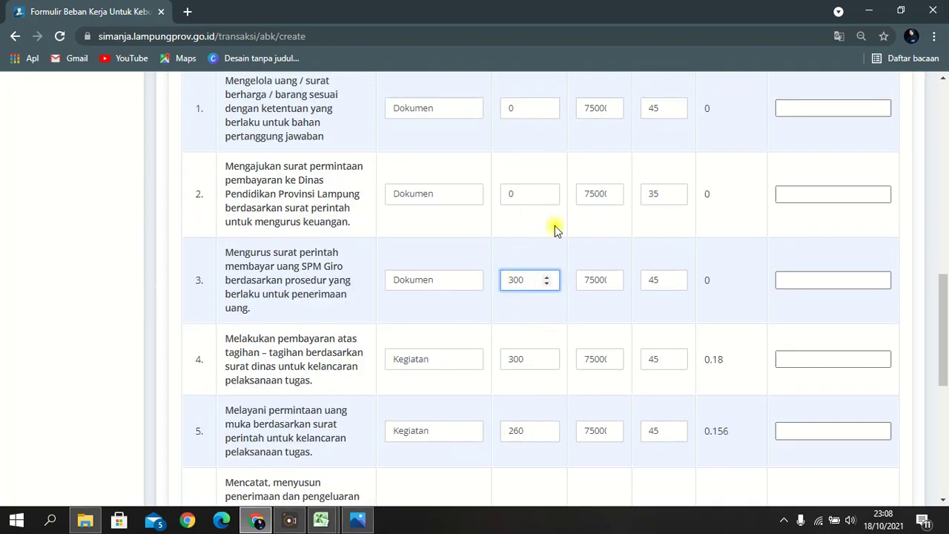
Consult the Excel sheet and set the Waktu Penyelesaian to 360 for task 2 and 300 for task 1 in the Chrome form.
left_click(467, 371)
left_click(256, 521)
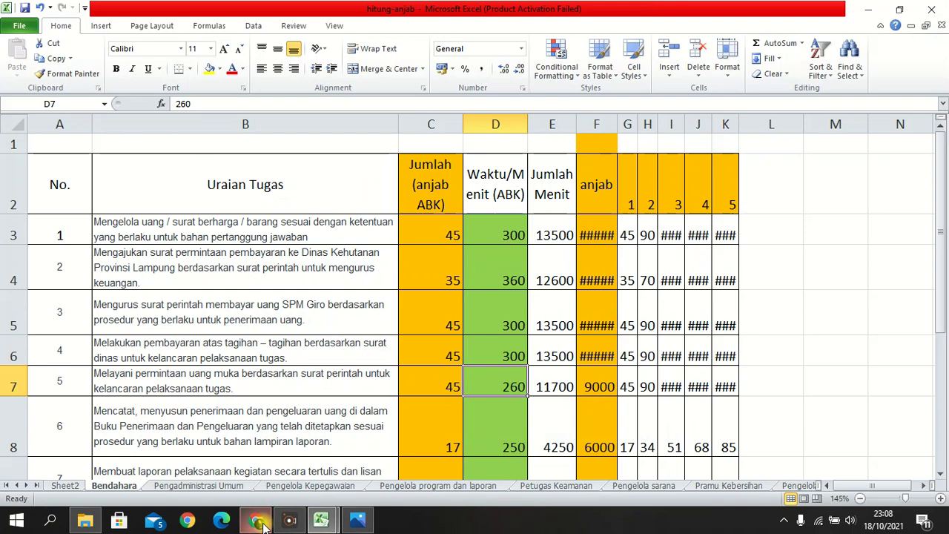
left_click(259, 522)
double_click(513, 194)
type("360")
double_click(507, 106)
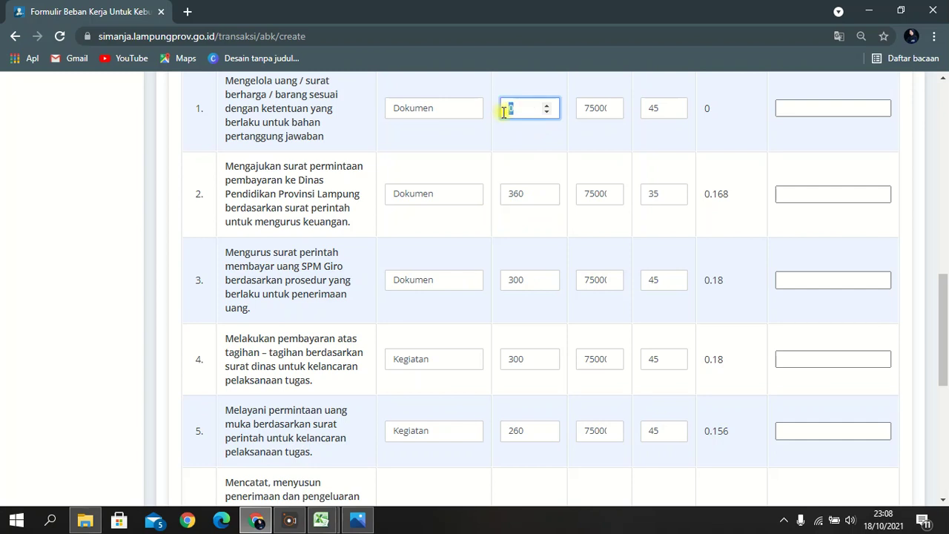
left_click(534, 141)
Save the completed Bendahara workload analysis and lock it with Kunci ABK.
scroll(537, 140, "up", 3)
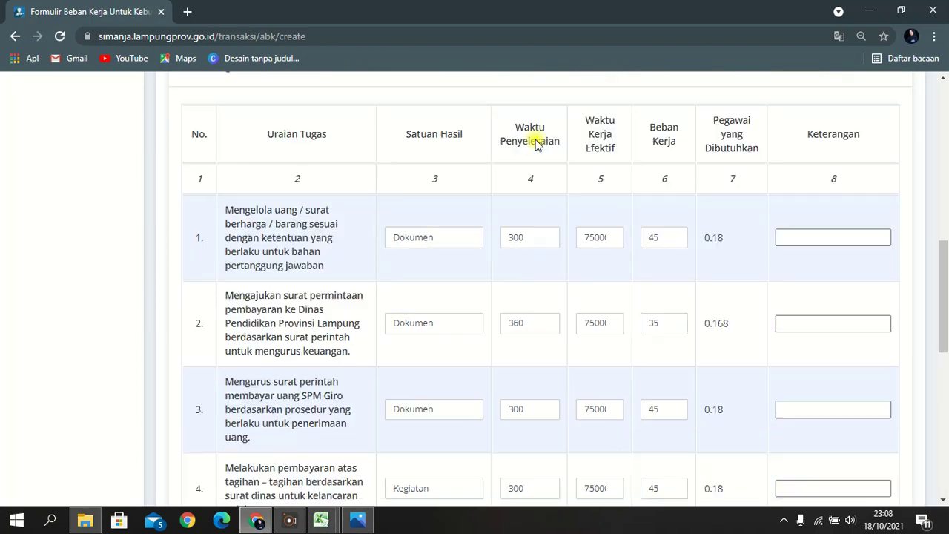
scroll(536, 141, "down", 8)
scroll(538, 208, "down", 2)
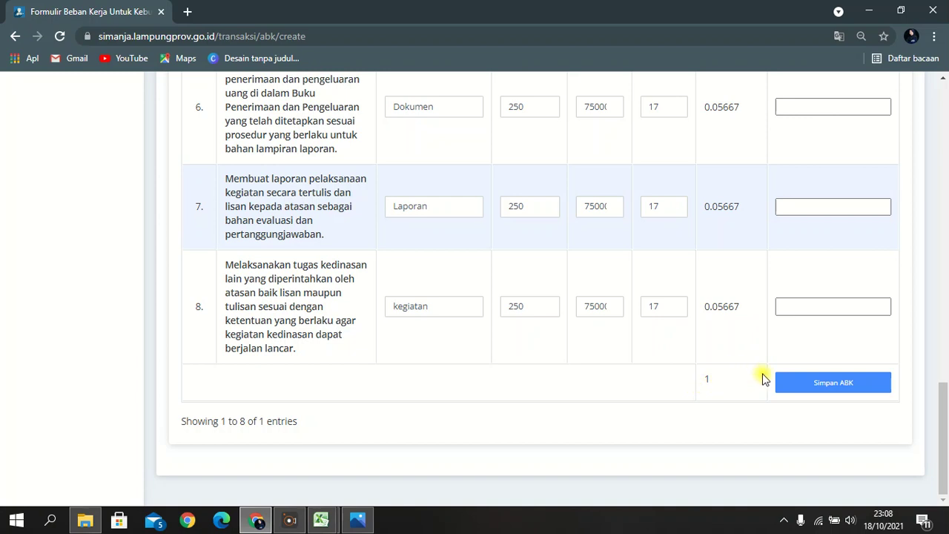
left_click(815, 382)
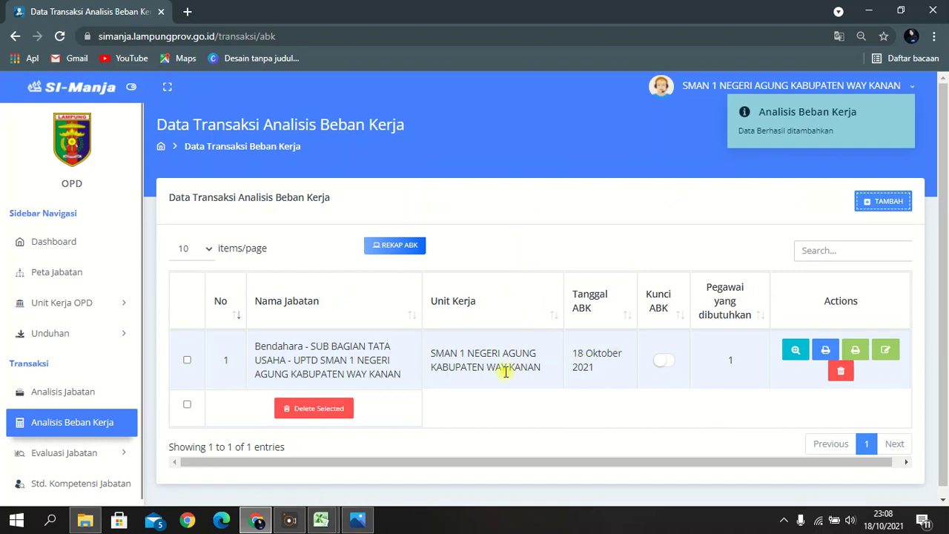
left_click(669, 362)
left_click(458, 362)
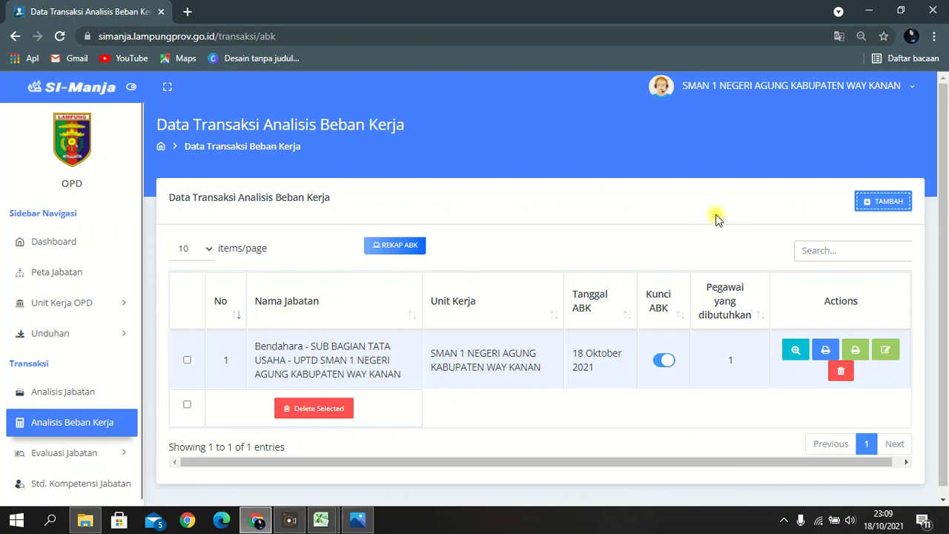
Add a new Analisis Beban Kerja transaction and choose the JF Guru Pertama position of KEPALA UPTD SATUAN PENDIDIKAN SMAN 1 NEGERI AGUNG.
left_click(880, 203)
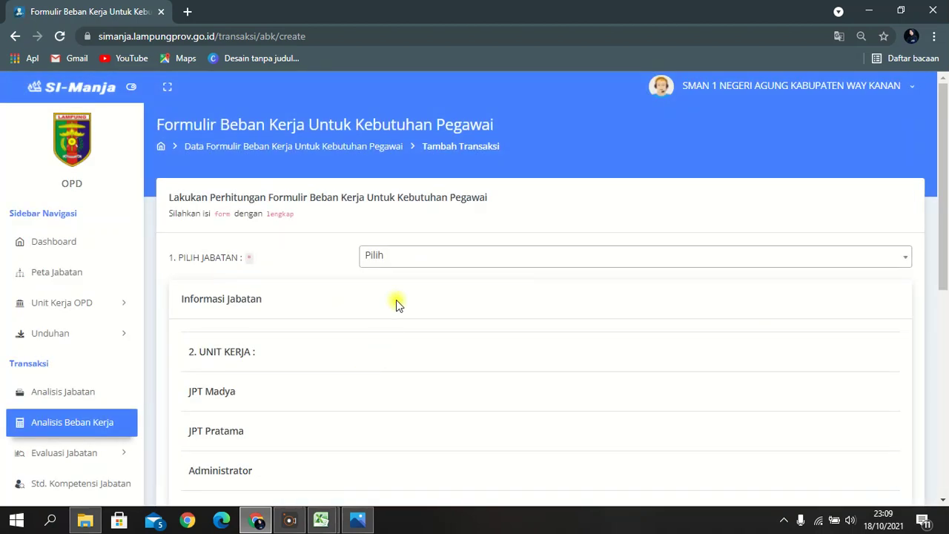
left_click(425, 258)
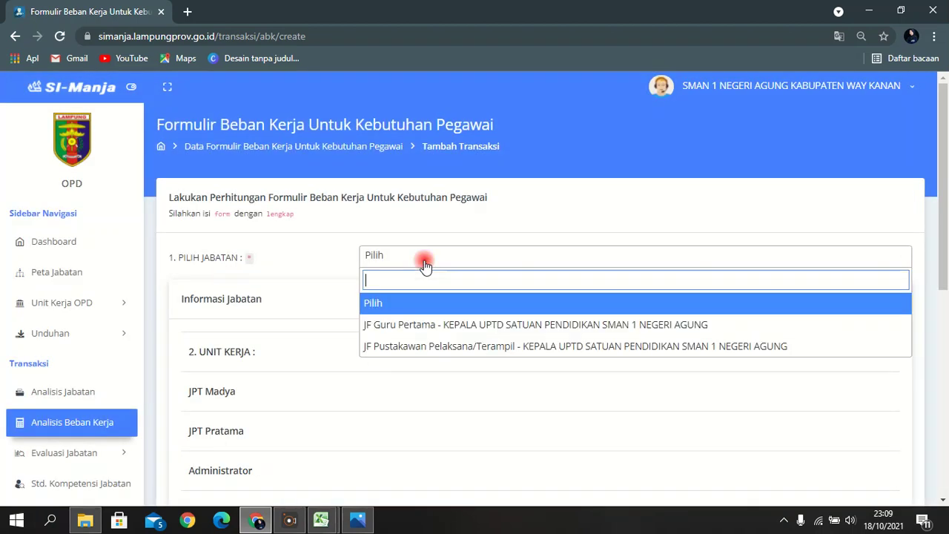
left_click(445, 332)
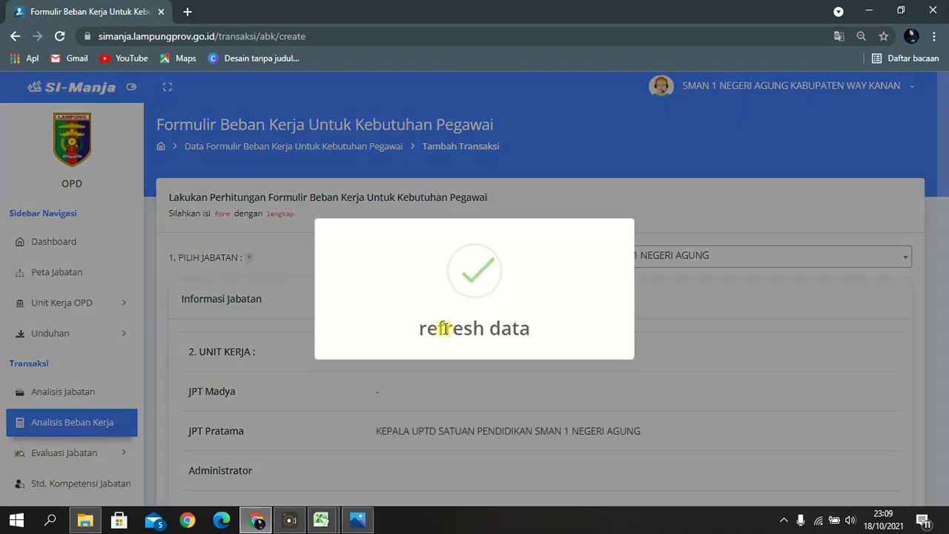
Examine the JF Guru Pertama form's job summary and Tabel Pengisian task rows, consulting the hitung-anjab workbook in Excel.
scroll(479, 349, "down", 1)
scroll(478, 349, "down", 4)
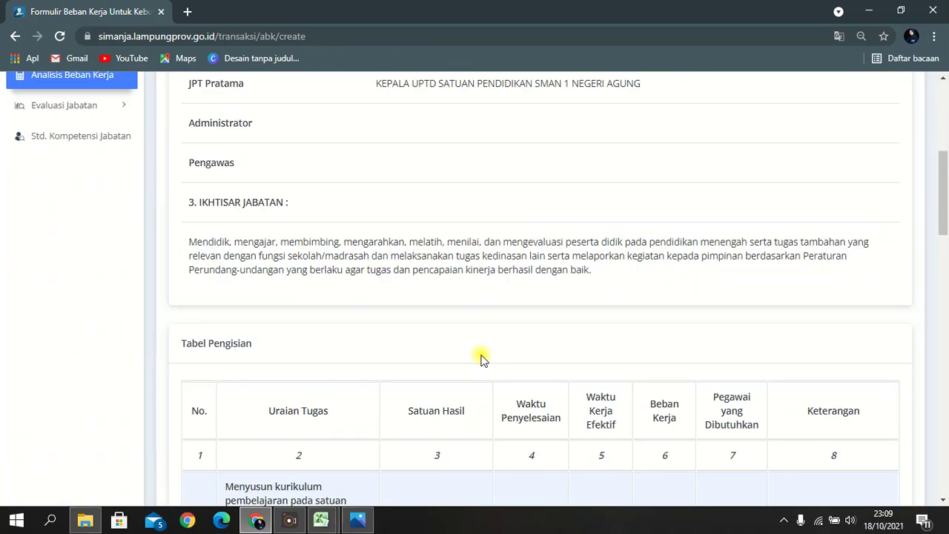
scroll(481, 359, "down", 5)
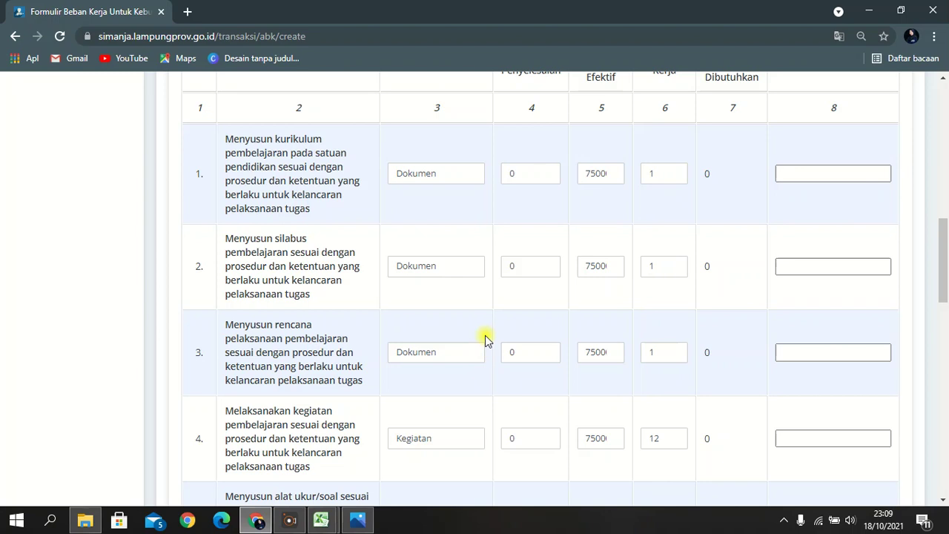
scroll(484, 339, "up", 5)
scroll(483, 339, "down", 5)
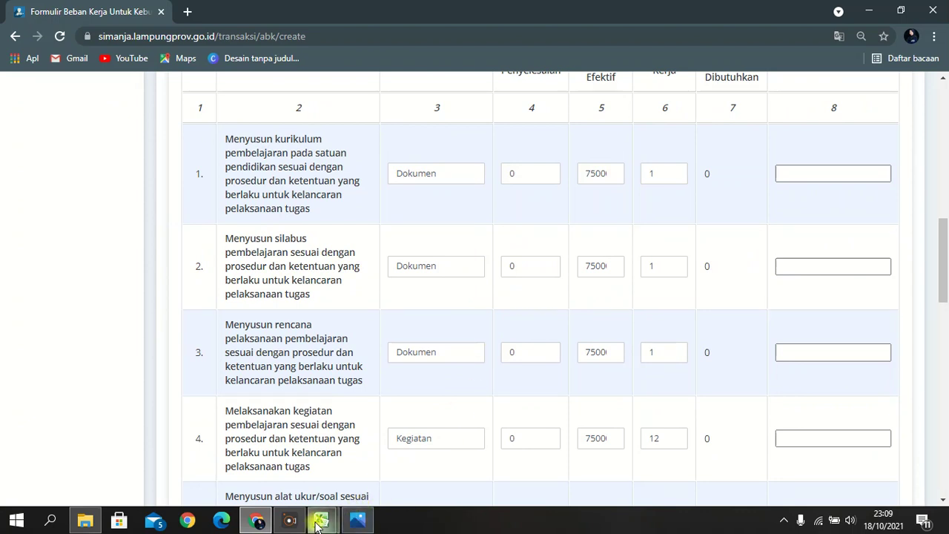
mouse_move(317, 525)
left_click(357, 455)
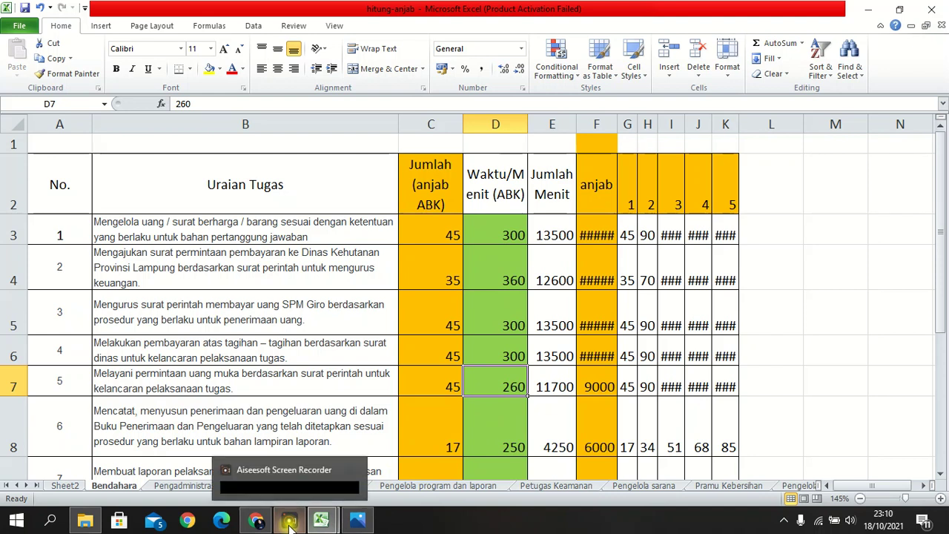
left_click(264, 525)
scroll(424, 404, "up", 3)
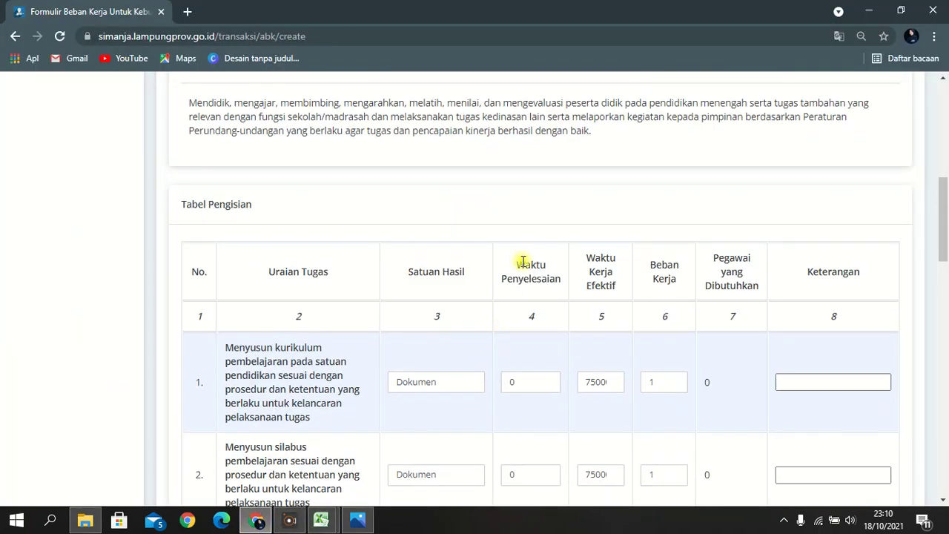
scroll(555, 349, "down", 3)
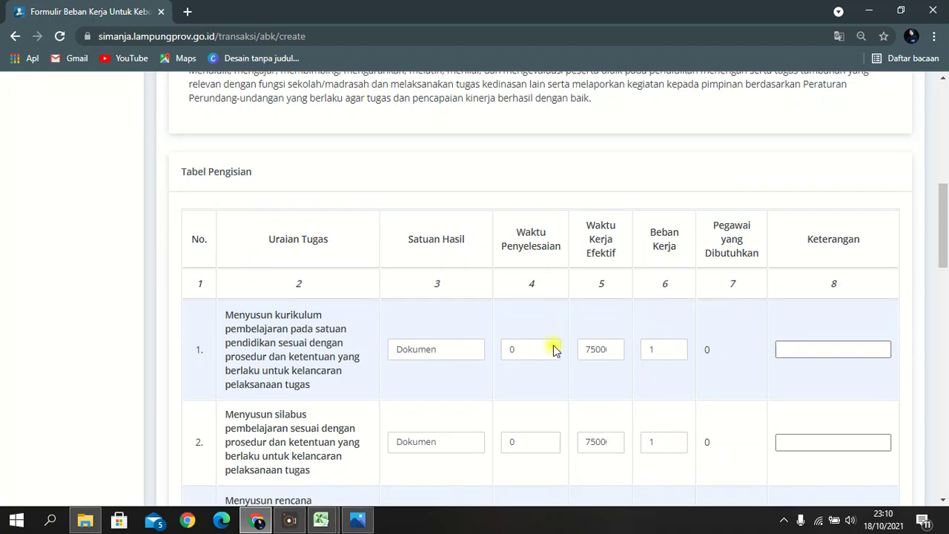
scroll(489, 397, "down", 1)
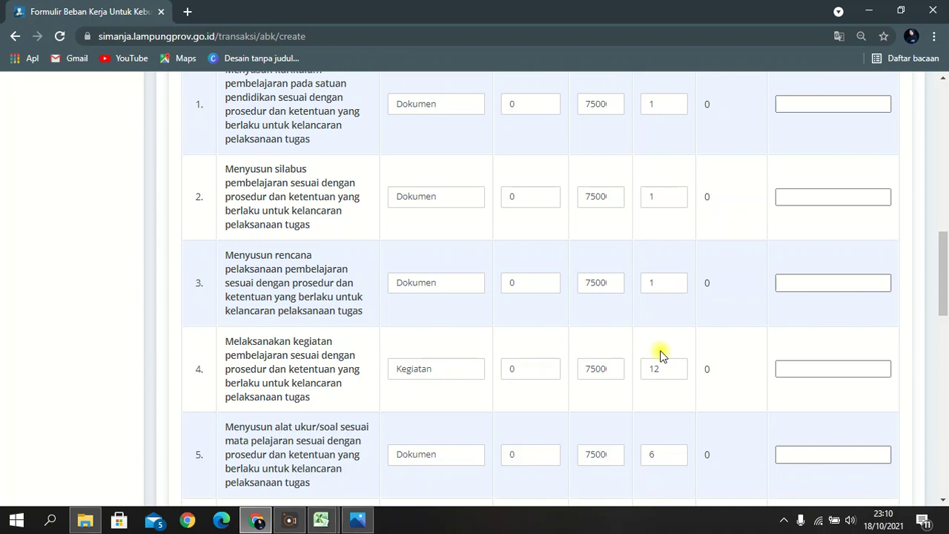
Set the Beban Kerja of tasks 1 and 2 in the JF Guru Pertama Tabel Pengisian to 0.
scroll(658, 364, "up", 4)
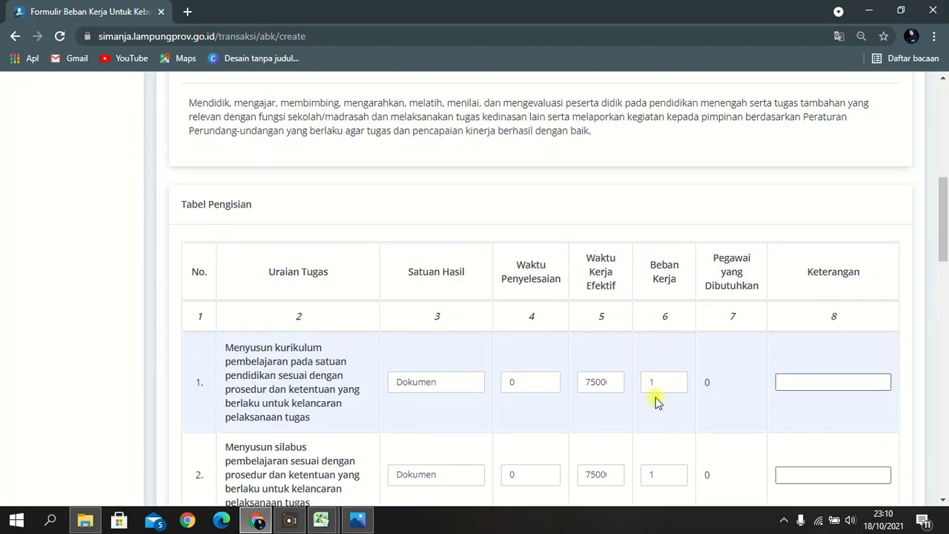
scroll(657, 399, "down", 1)
double_click(662, 315)
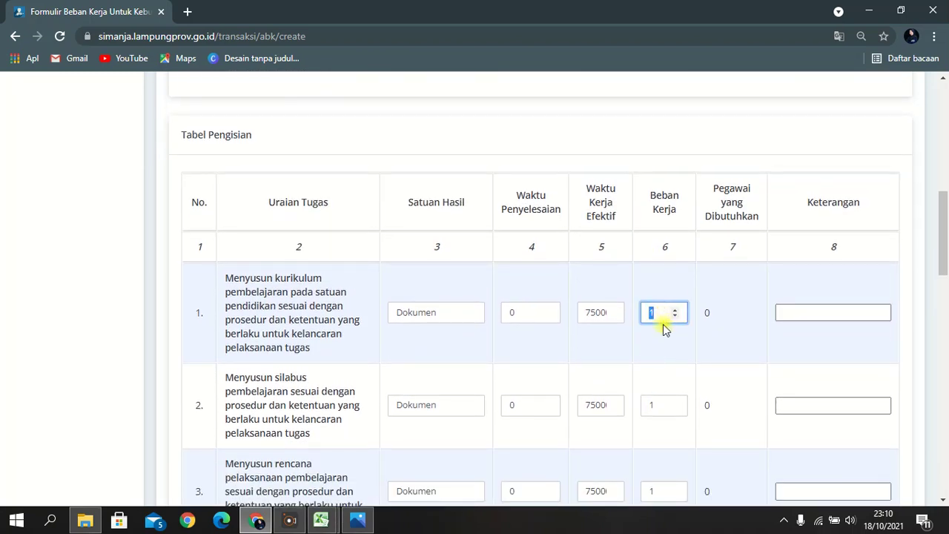
left_click(640, 316)
left_click(652, 315)
left_click(658, 317)
left_click(676, 318)
left_click(676, 317)
left_click(677, 317)
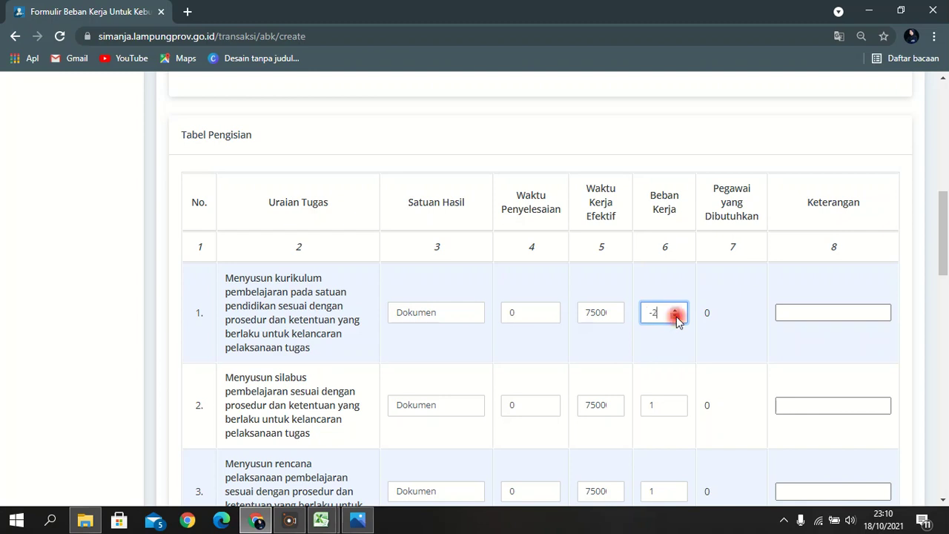
double_click(646, 399)
type("0")
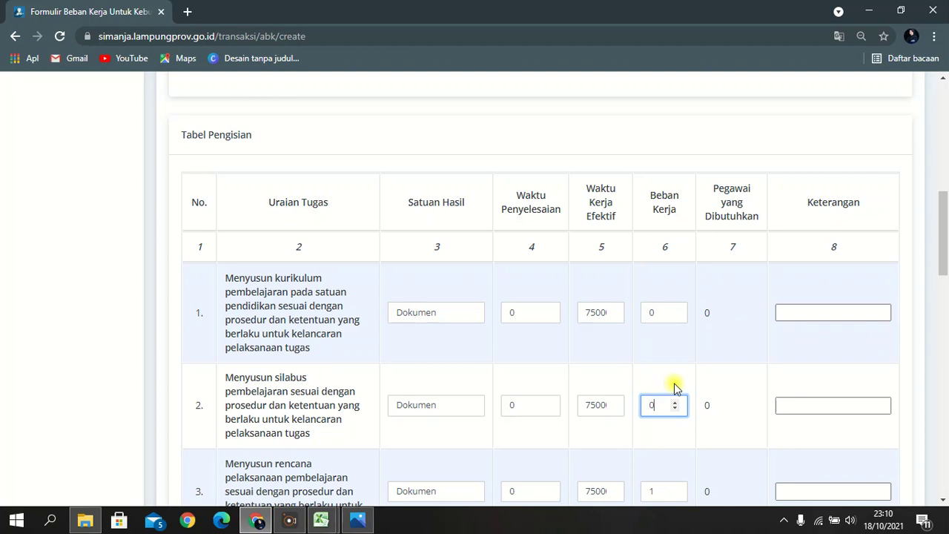
Set the Beban Kerja of tasks 3 and 4 to 0.
scroll(943, 270, "down", 2)
scroll(944, 271, "down", 2)
double_click(653, 295)
type("0")
double_click(653, 382)
type("0")
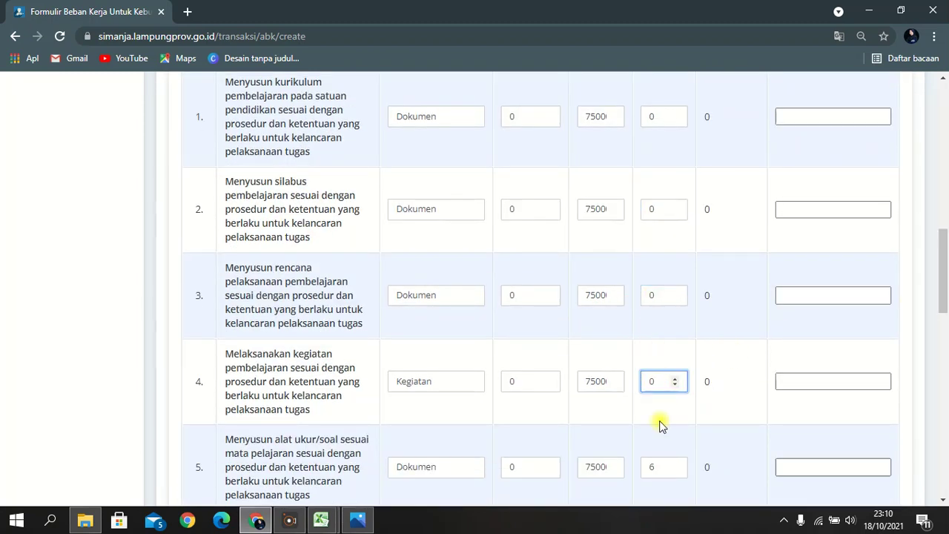
Set the Beban Kerja of tasks 6, 7, 8 and 9 to 0.
scroll(944, 358, "down", 3)
scroll(943, 358, "down", 3)
double_click(659, 184)
type("0")
double_click(657, 277)
type("0")
double_click(653, 381)
type("0")
scroll(652, 381, "down", 1)
double_click(653, 435)
type("0")
Set the Beban Kerja of tasks 10, 11, 12 and 13 to 0.
scroll(656, 463, "down", 2)
double_click(653, 396)
type("0")
double_click(654, 487)
type("0")
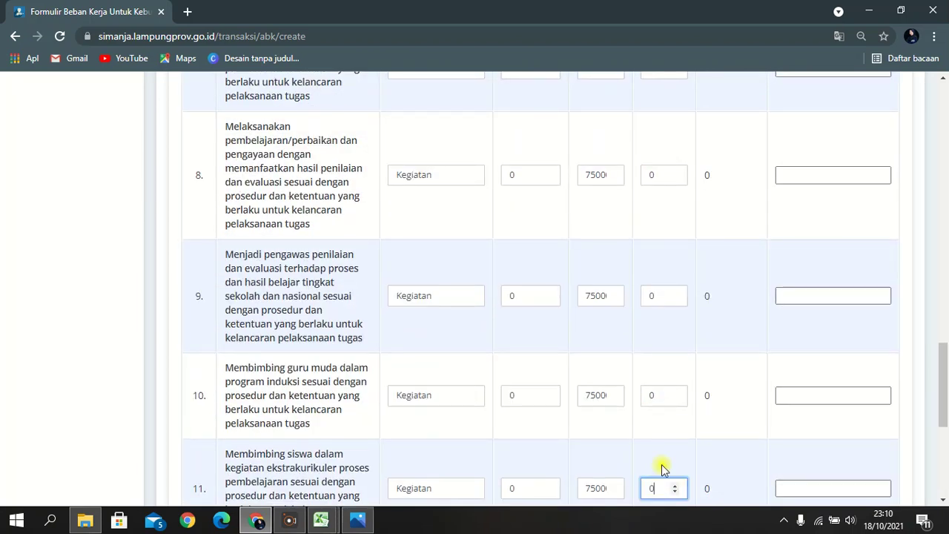
scroll(668, 460, "down", 3)
double_click(653, 365)
type("0")
double_click(654, 452)
type("0")
scroll(660, 474, "down", 2)
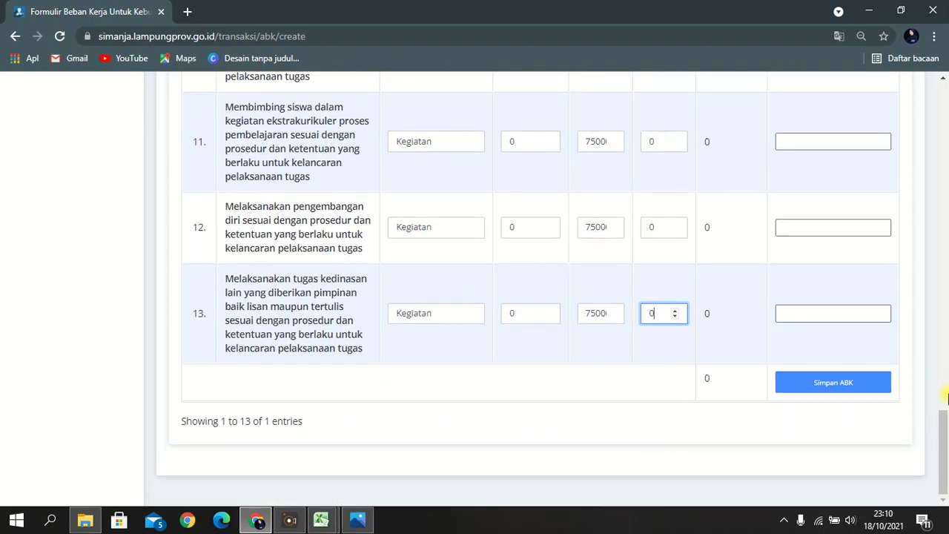
Give task 4, Melaksanakan kegiatan pembelajaran, a Waktu Penyelesaian of 75000 and a Beban Kerja of 4.
left_click_drag(945, 424, 947, 284)
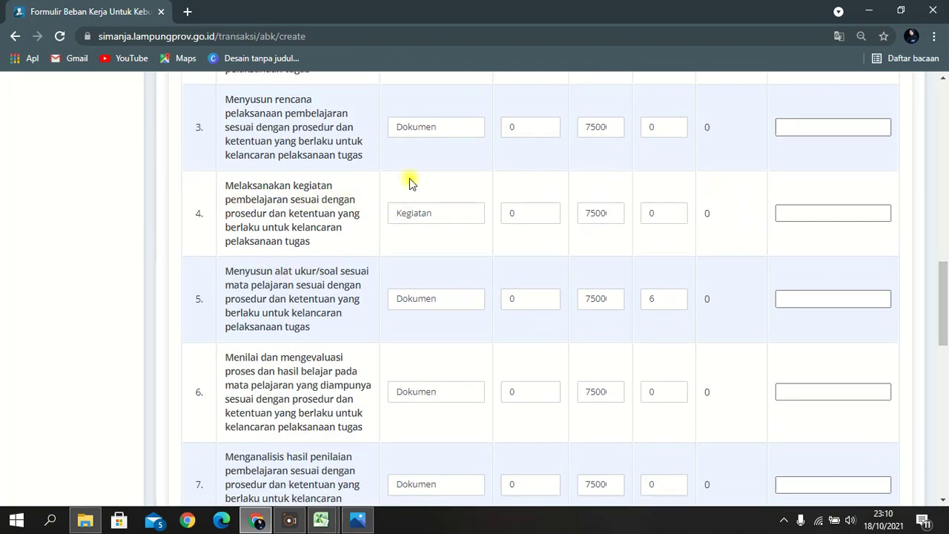
double_click(511, 212)
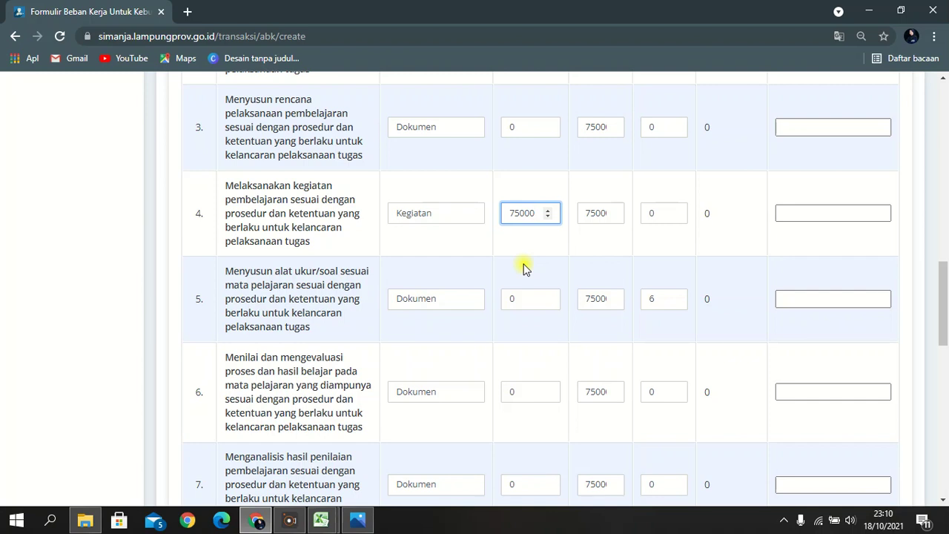
left_click(541, 265)
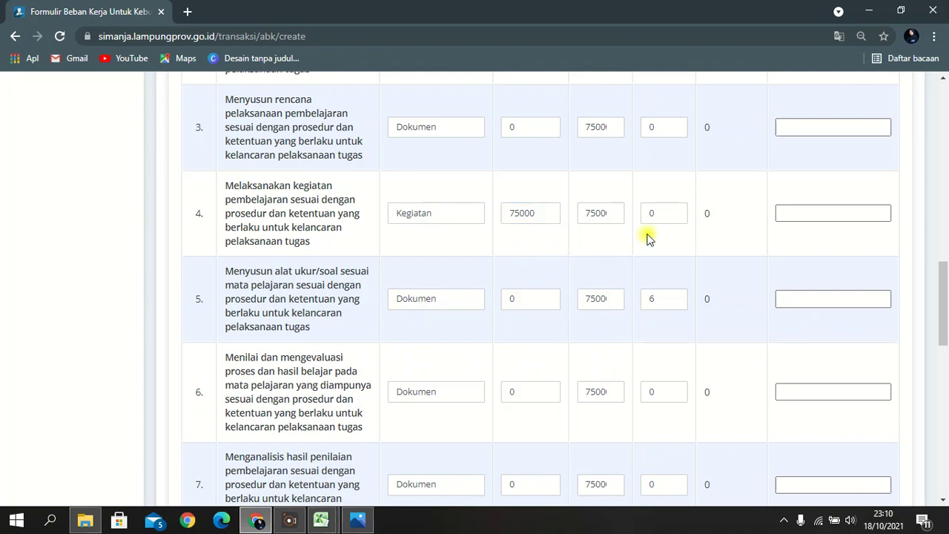
left_click(657, 213)
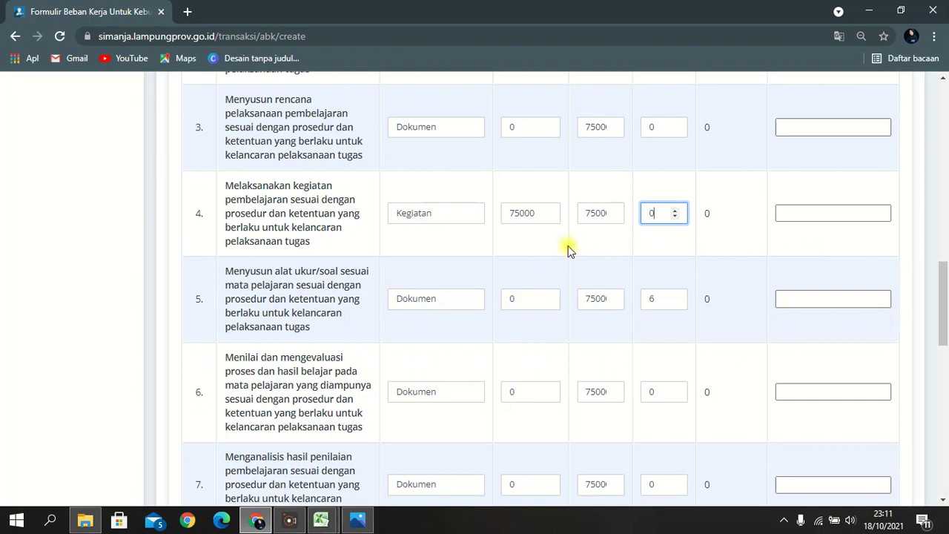
double_click(651, 213)
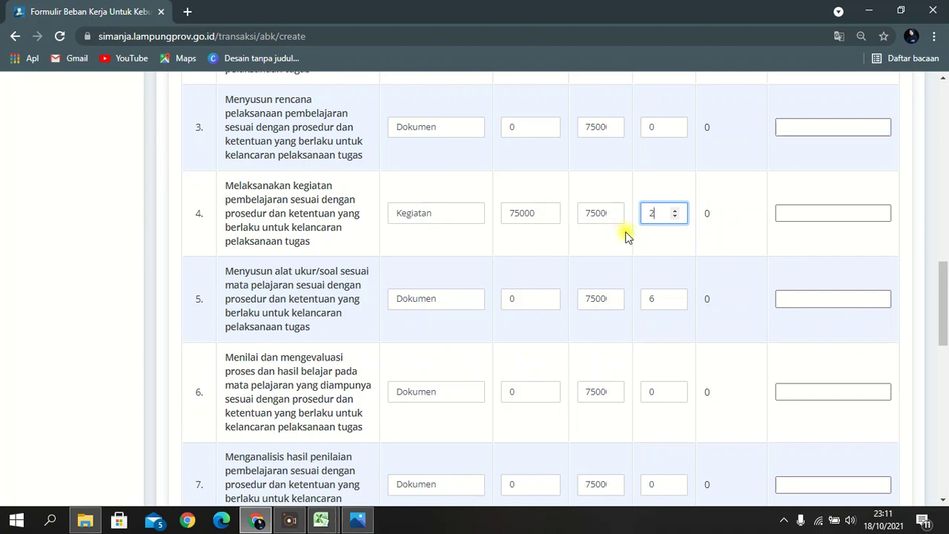
double_click(657, 212)
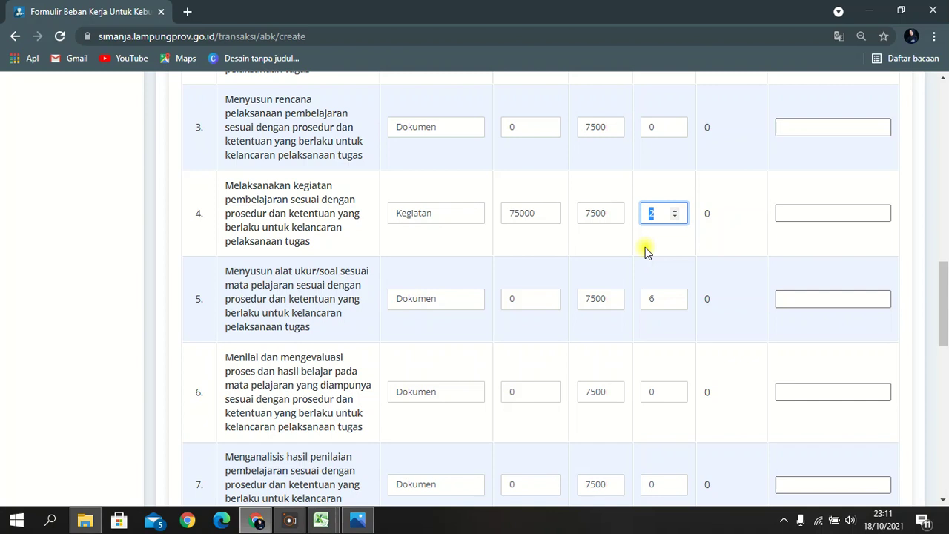
left_click(642, 197)
left_click(659, 252)
scroll(665, 248, "down", 10)
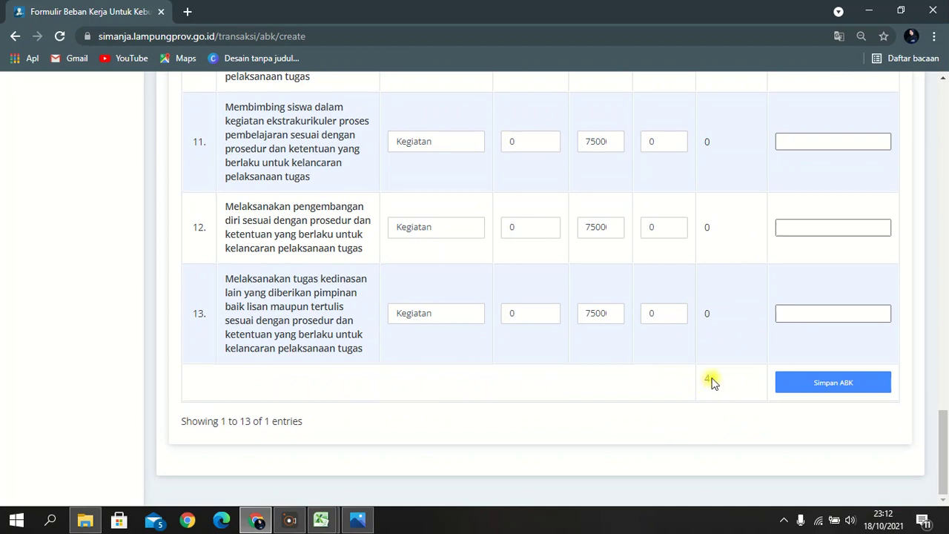
Save the JF Guru Pertama workload analysis and lock it with Kunci ABK.
left_click(848, 383)
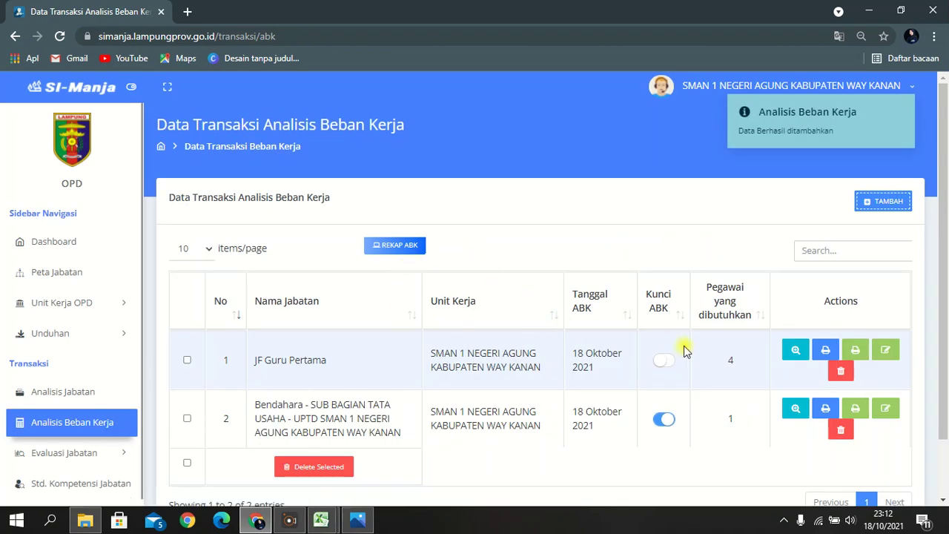
left_click(660, 362)
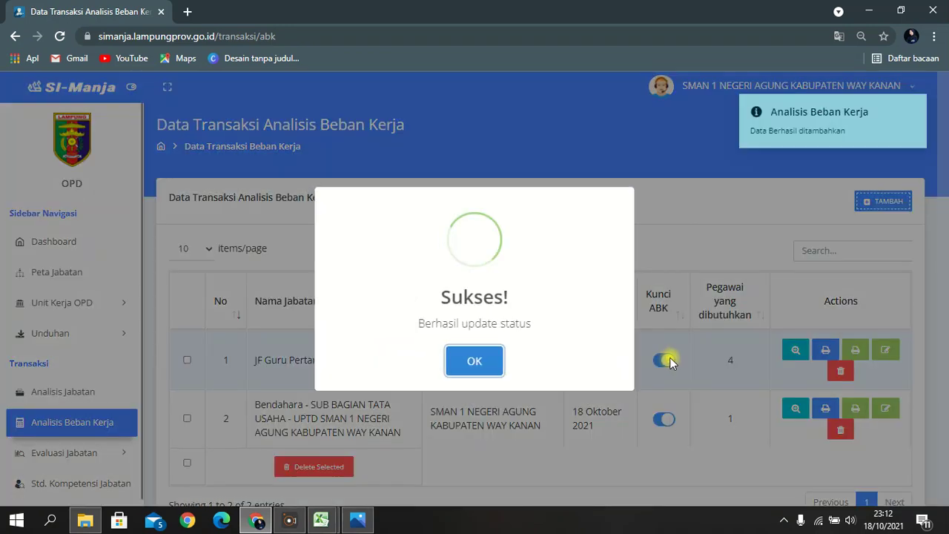
left_click(490, 363)
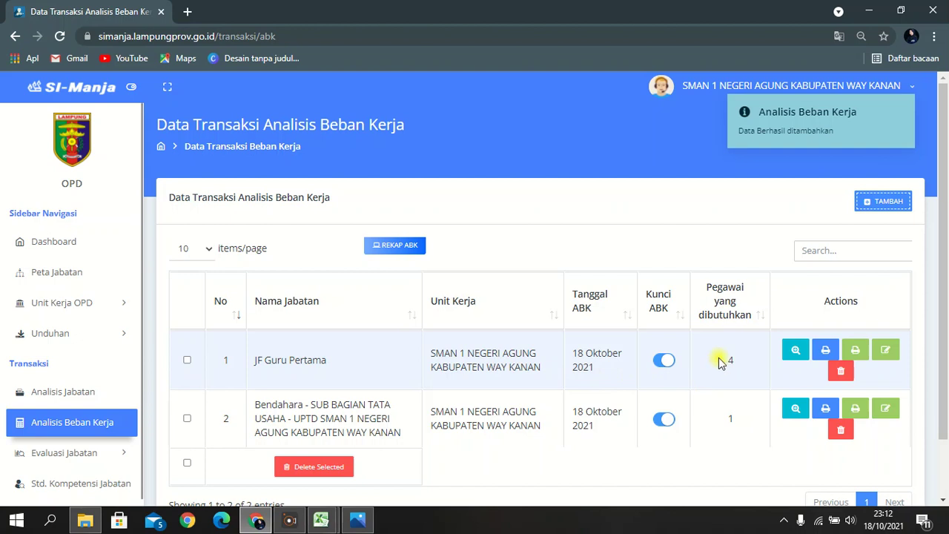
Add a new Analisis Beban Kerja transaction for the JF Pustakawan Pelaksana/Terampil position of KEPALA UPTD SATUAN PENDIDIKAN SMAN 1 NEGERI AGUNG.
left_click(873, 202)
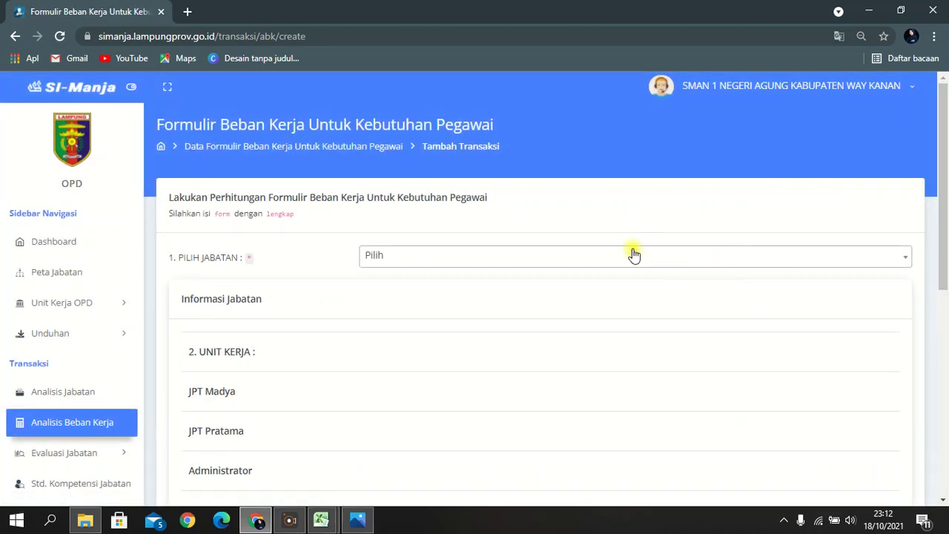
left_click(634, 255)
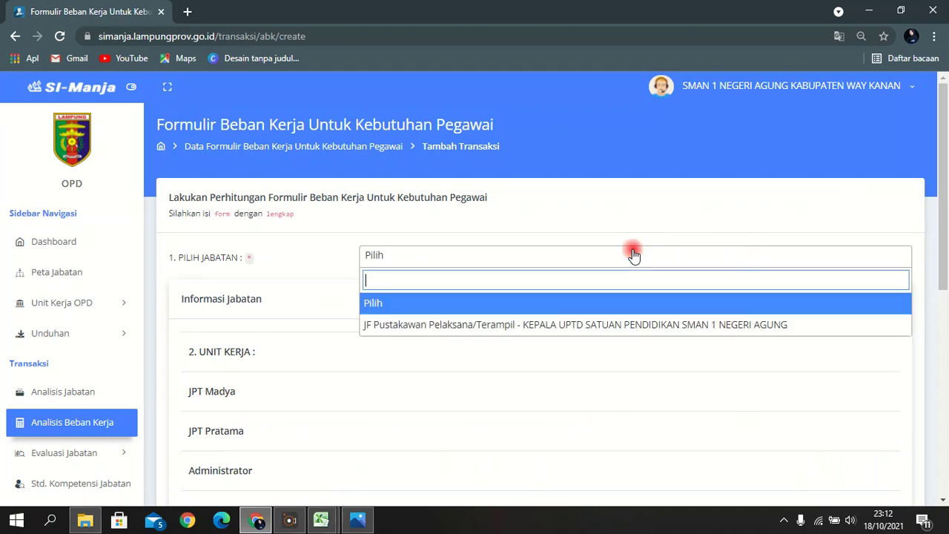
left_click(601, 325)
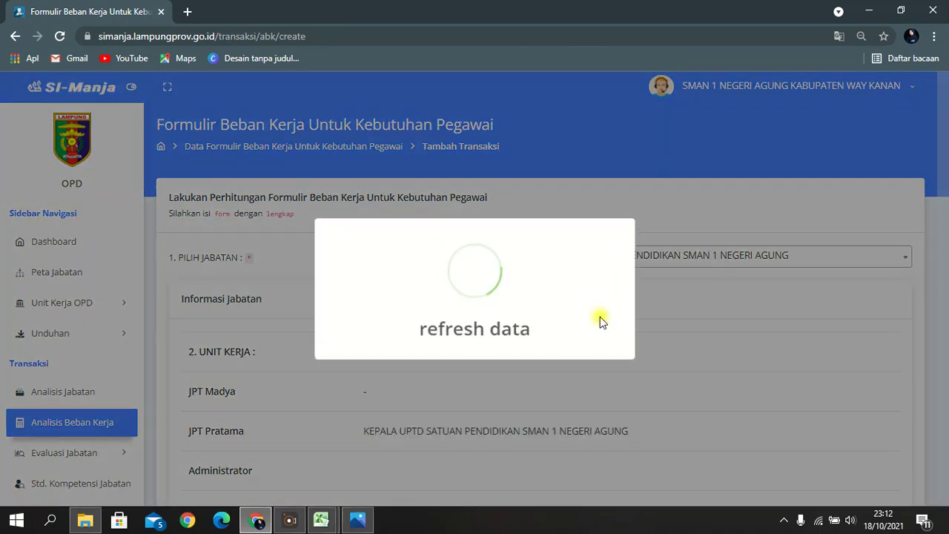
left_click_drag(947, 111, 947, 445)
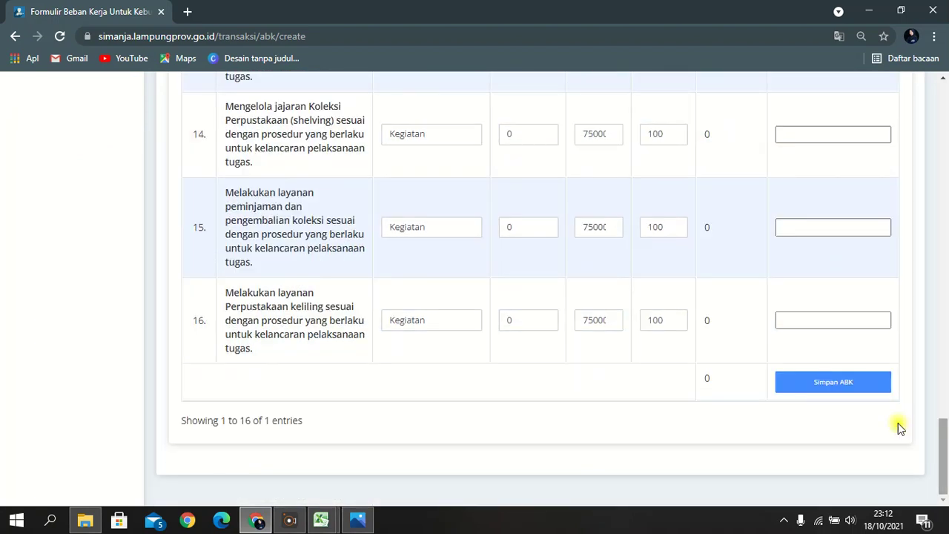
Open the hitung anjab-fungsional workbook from SIMANJA > ANJAB > New folder in Excel and enable editing.
mouse_move(335, 518)
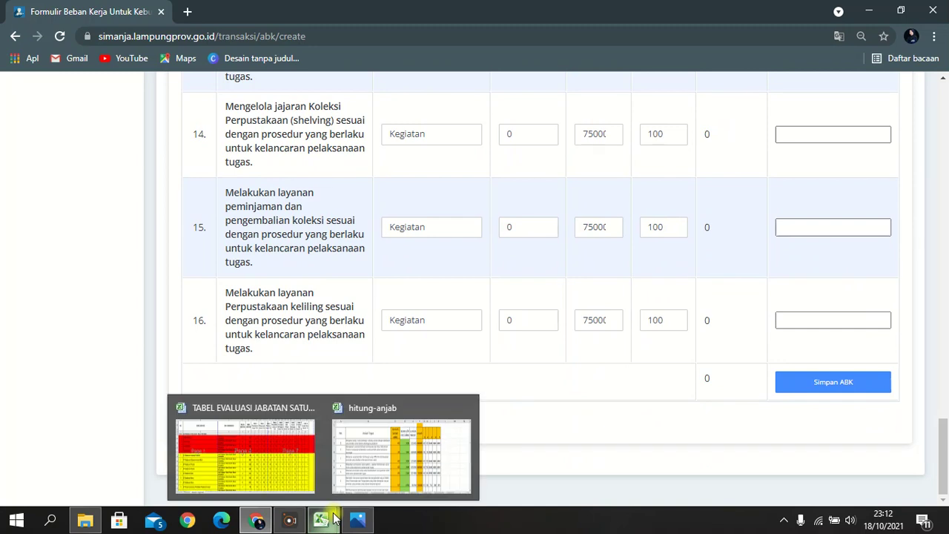
left_click(85, 519)
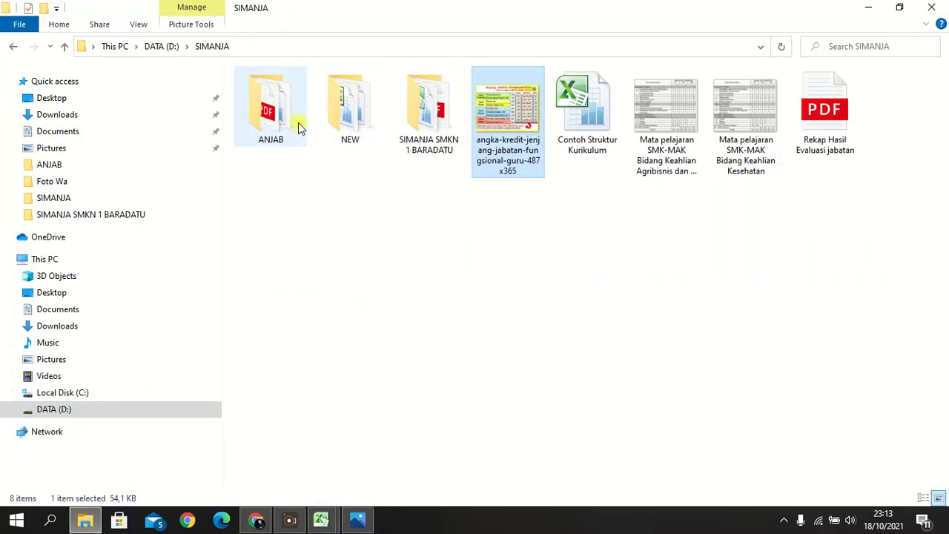
left_click(279, 131)
double_click(278, 131)
double_click(295, 91)
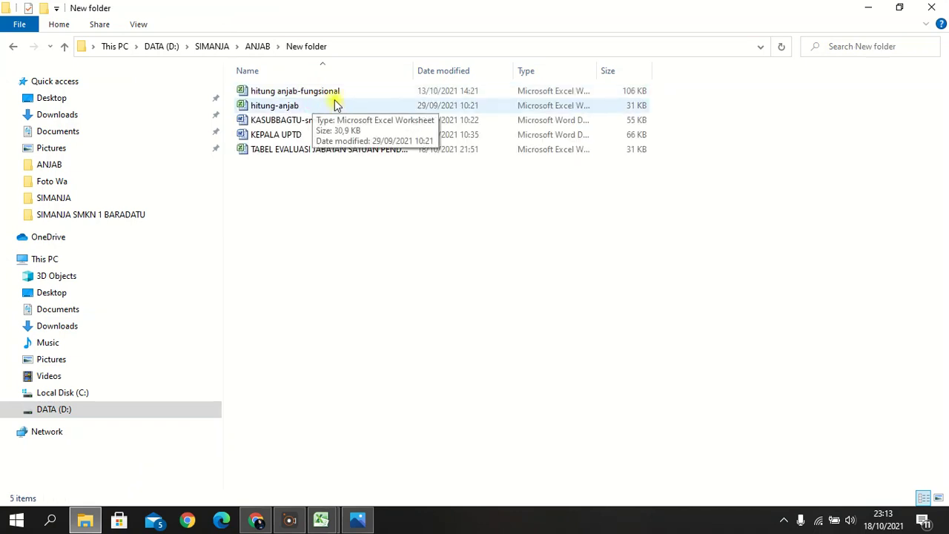
left_click(336, 97)
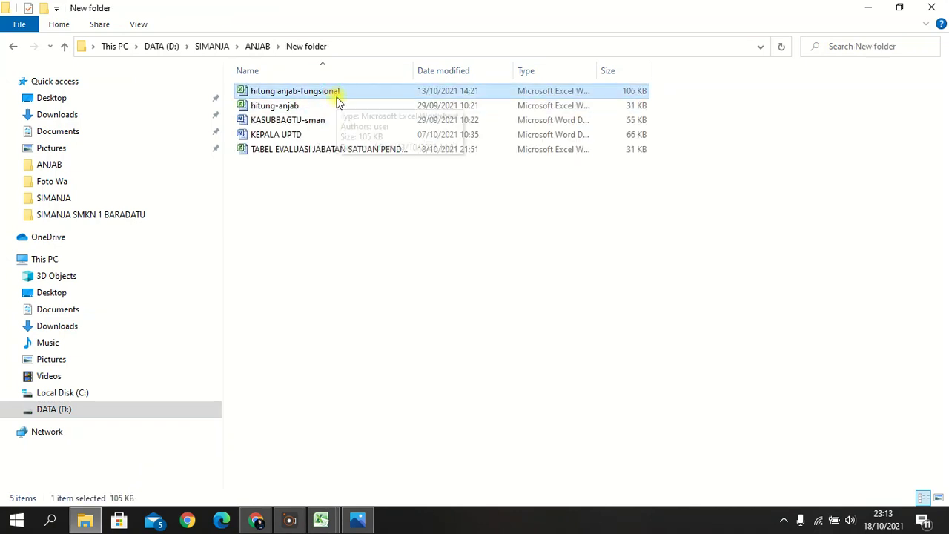
double_click(297, 93)
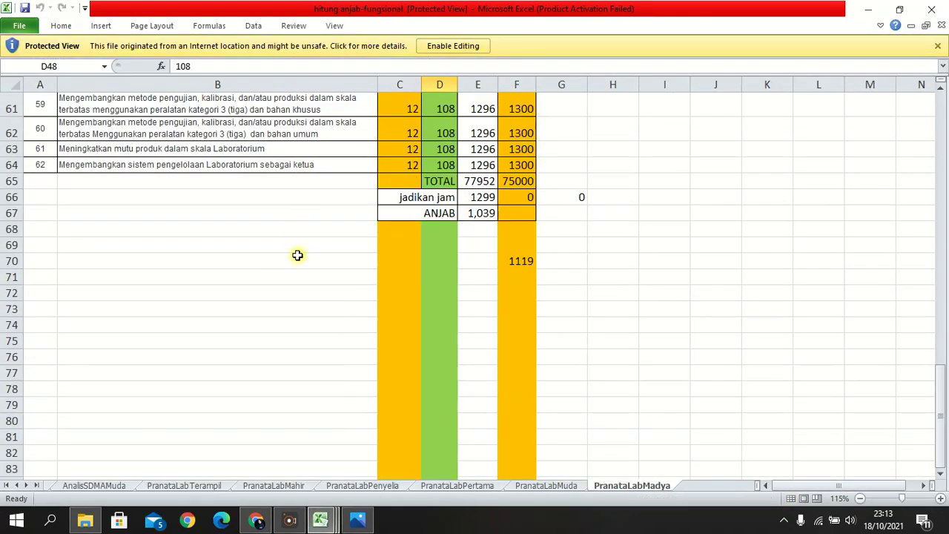
left_click(449, 51)
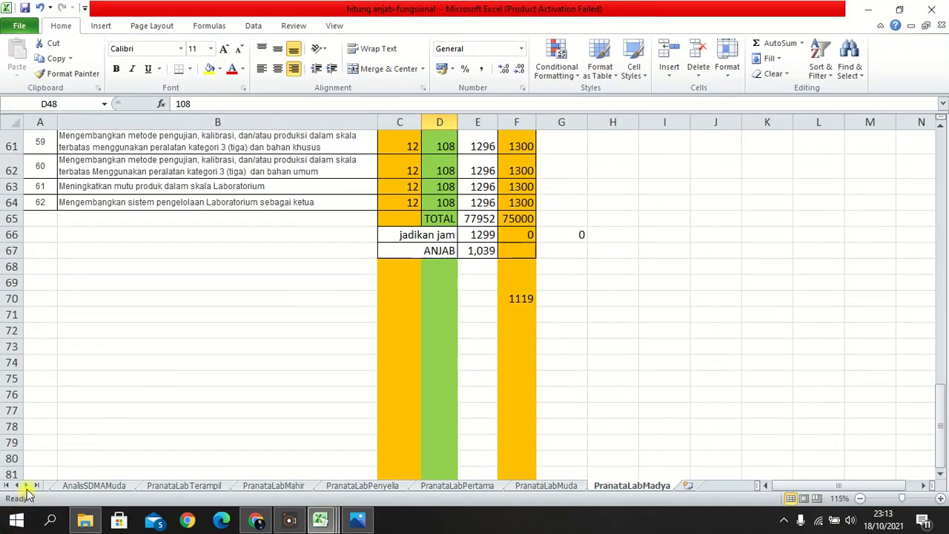
Find the pustakawanPelaksana-Terampil sheet and examine its Waktu/Menit (ABK) values for the 16 tasks.
left_click(573, 488)
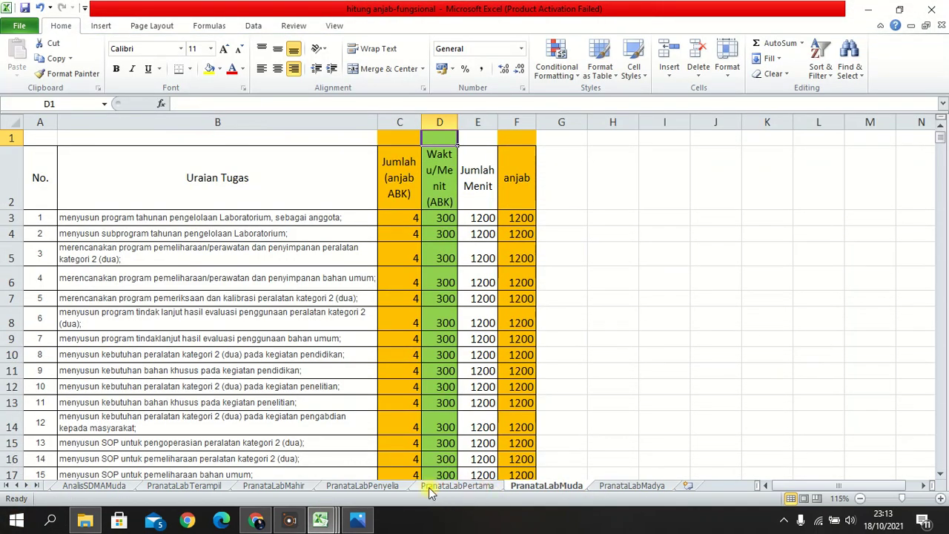
left_click(7, 486)
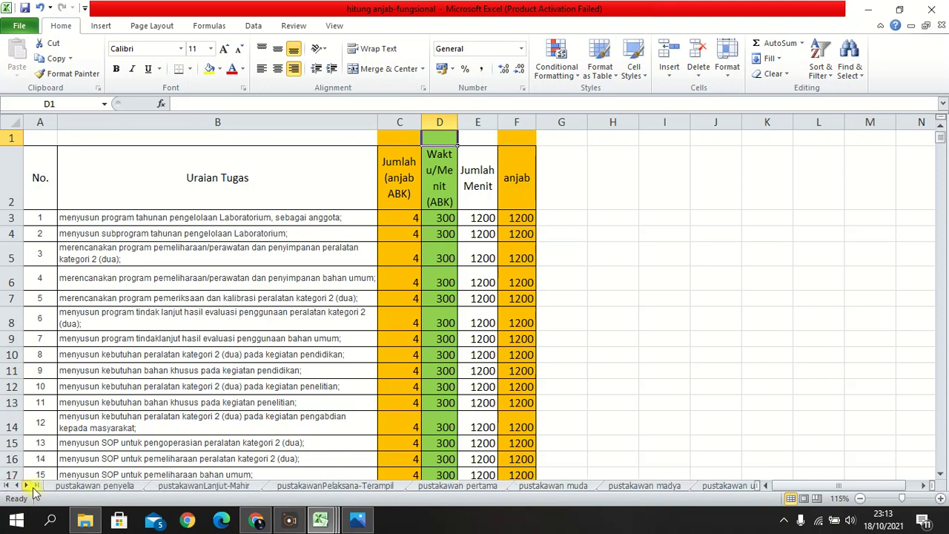
left_click(354, 487)
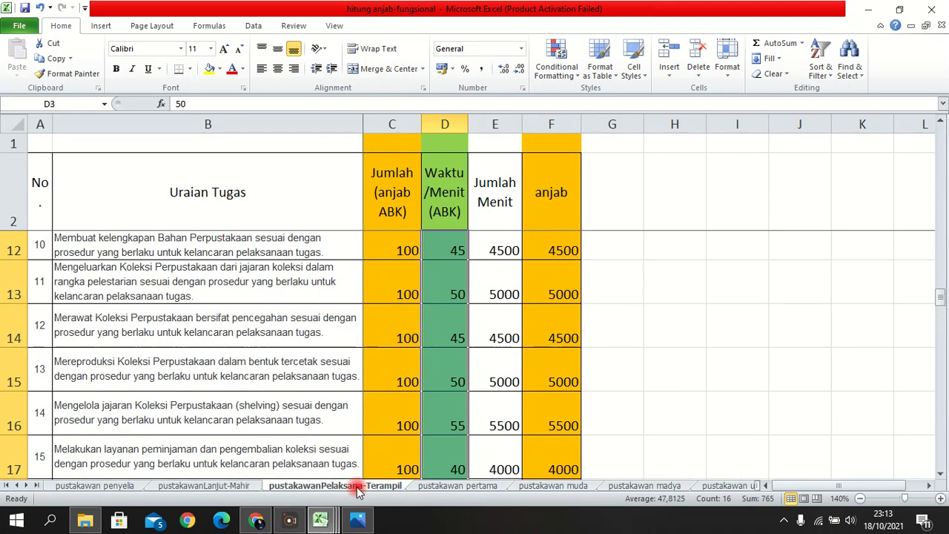
left_click(447, 204)
scroll(464, 294, "down", 3)
scroll(458, 301, "up", 2)
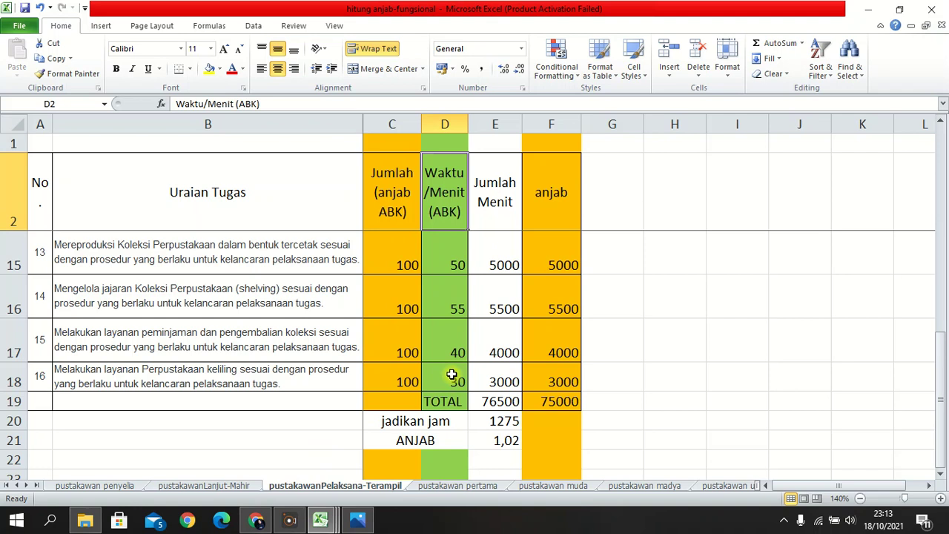
scroll(452, 375, "up", 4)
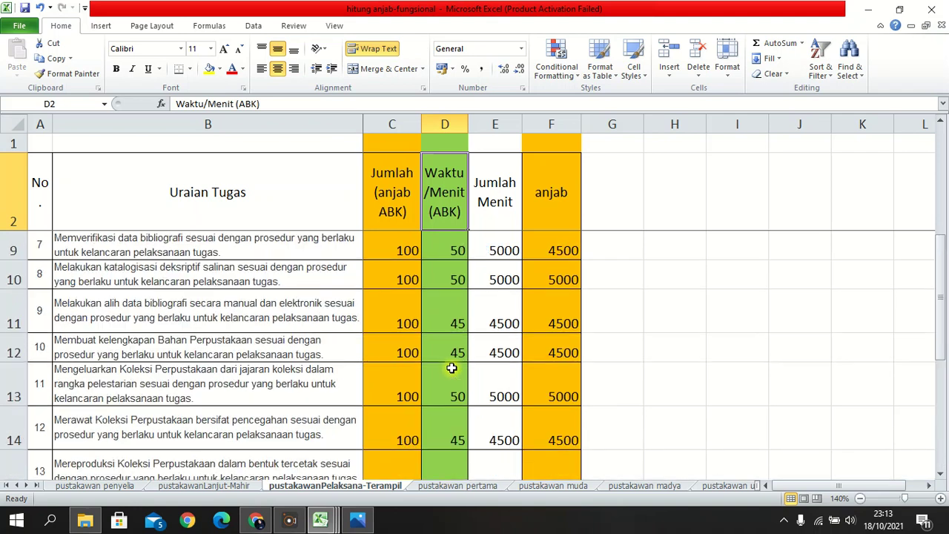
scroll(451, 360, "down", 4)
scroll(443, 343, "up", 2)
scroll(452, 371, "down", 2)
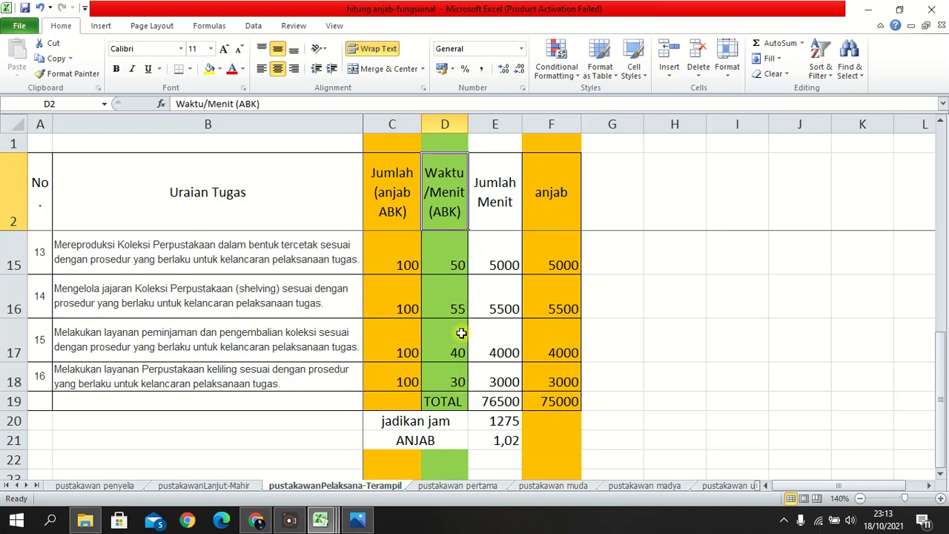
Switch to the SIMANJA form and set Waktu Penyelesaian to 30 for task 16, 40 for task 15 and 55 for task 14, per the workbook.
left_click(256, 520)
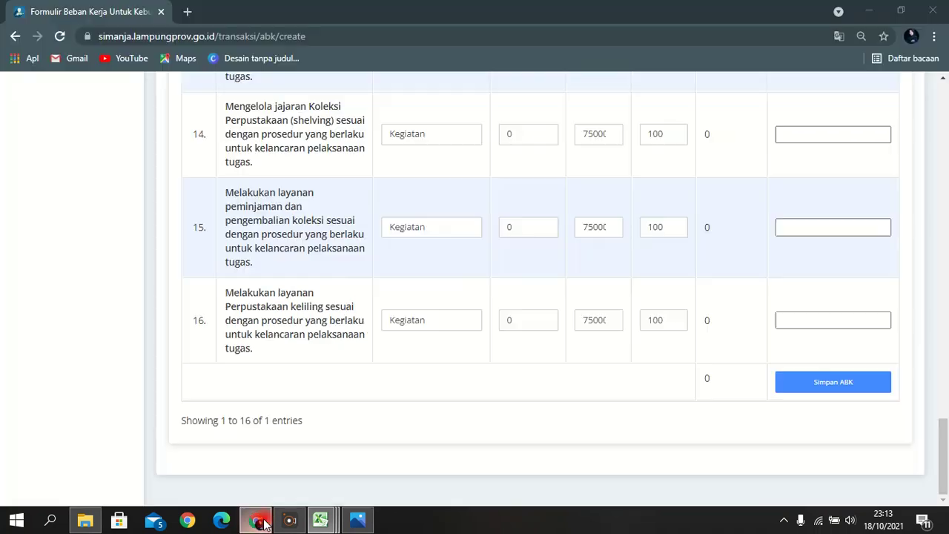
left_click(508, 319)
type("0")
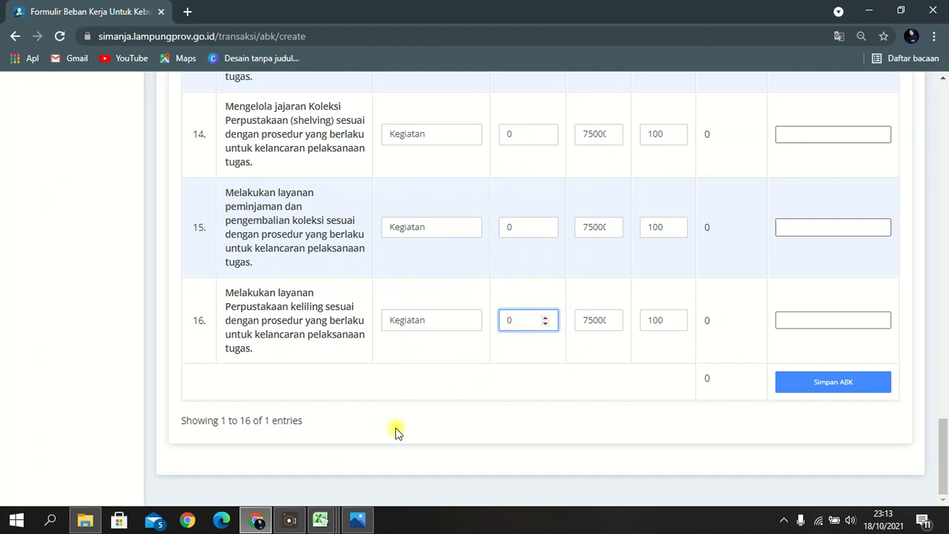
left_click(258, 522)
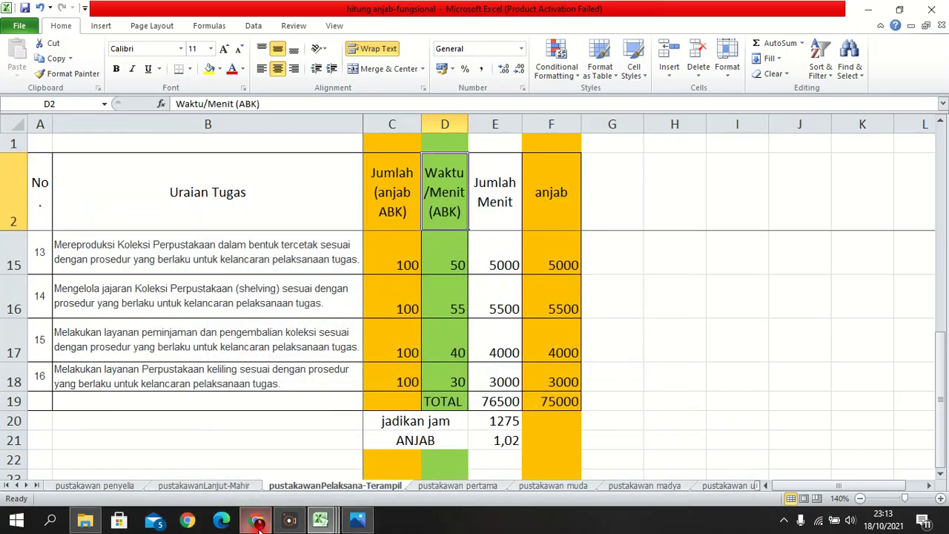
left_click(458, 382)
left_click(457, 333)
left_click(456, 301)
left_click(259, 521)
double_click(513, 320)
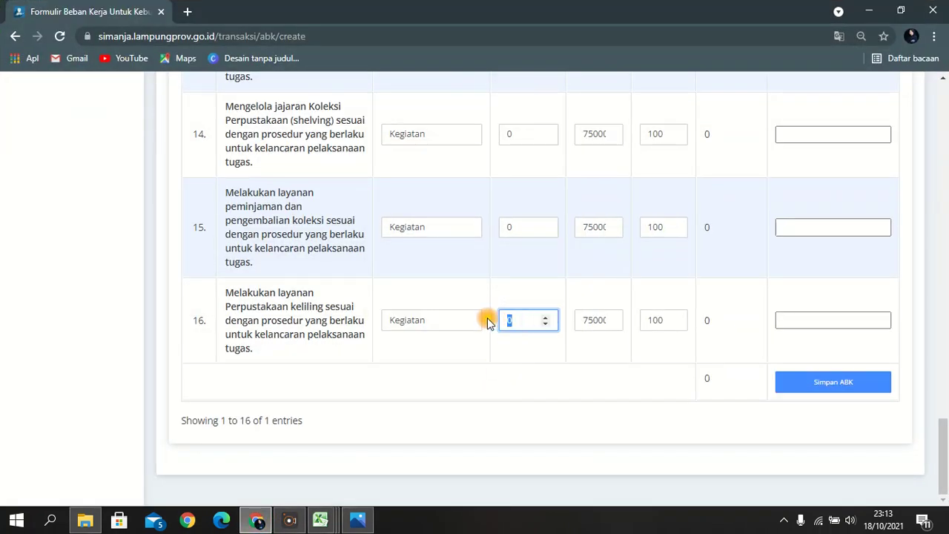
type("30")
double_click(513, 227)
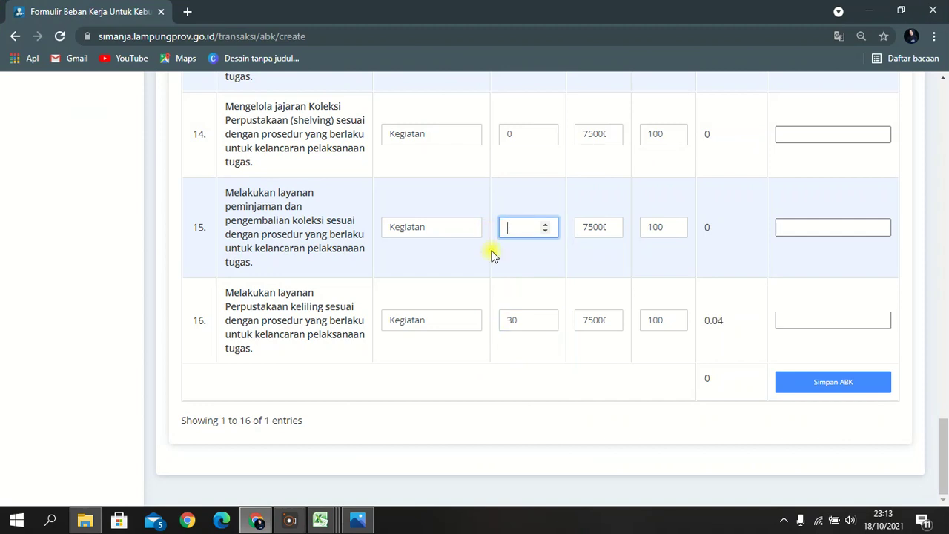
double_click(523, 133)
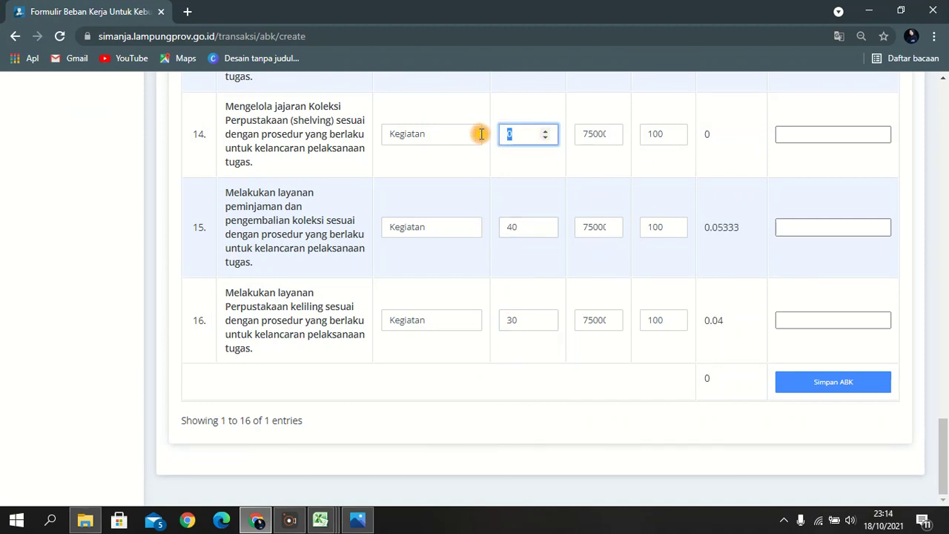
left_click(517, 184)
Copy the workbook times into Waktu Penyelesaian for tasks 13, 12 and 11: 50, 45 and 50.
scroll(517, 200, "up", 3)
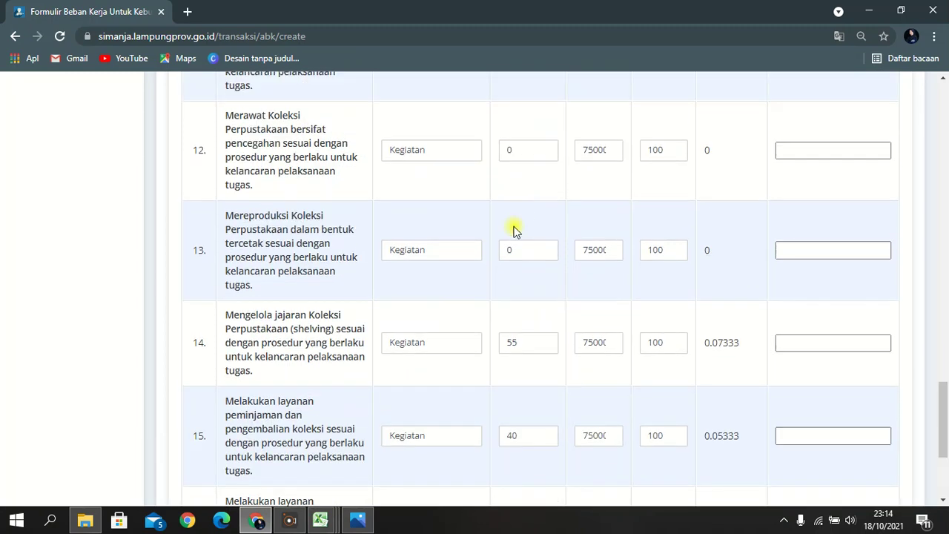
scroll(517, 280, "up", 1)
left_click(321, 520)
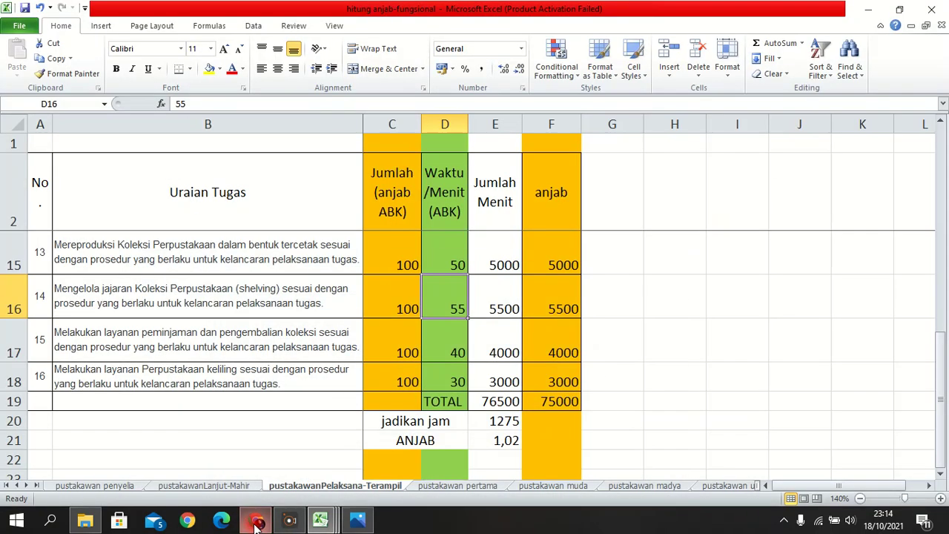
scroll(388, 393, "up", 2)
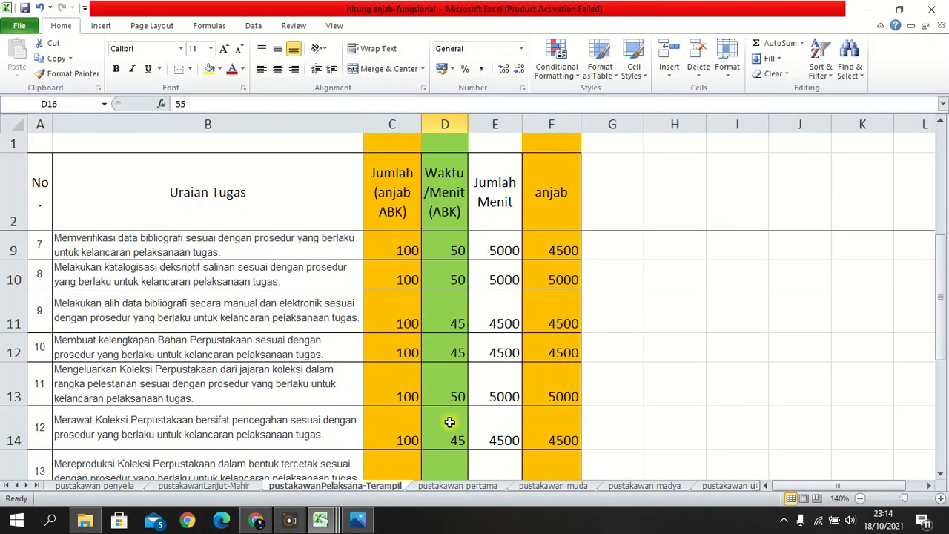
scroll(454, 426, "down", 1)
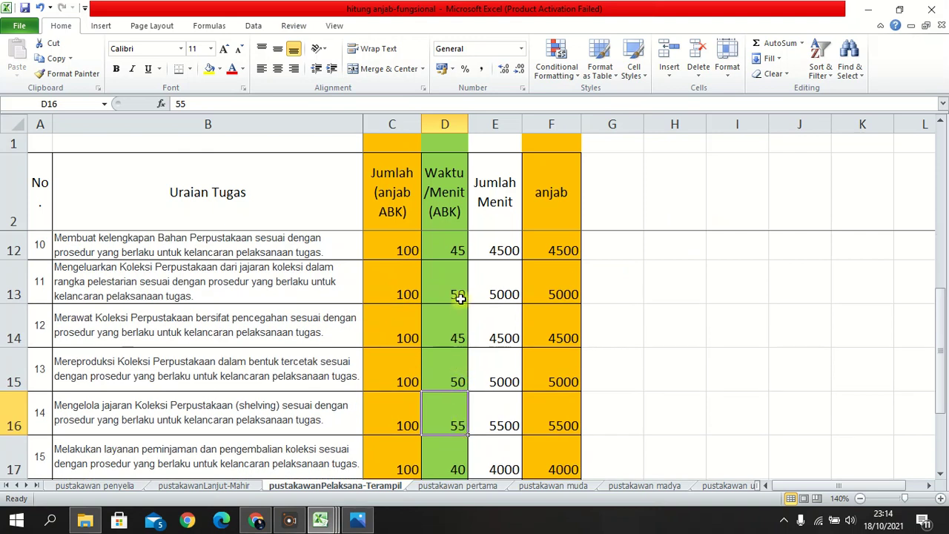
left_click(256, 520)
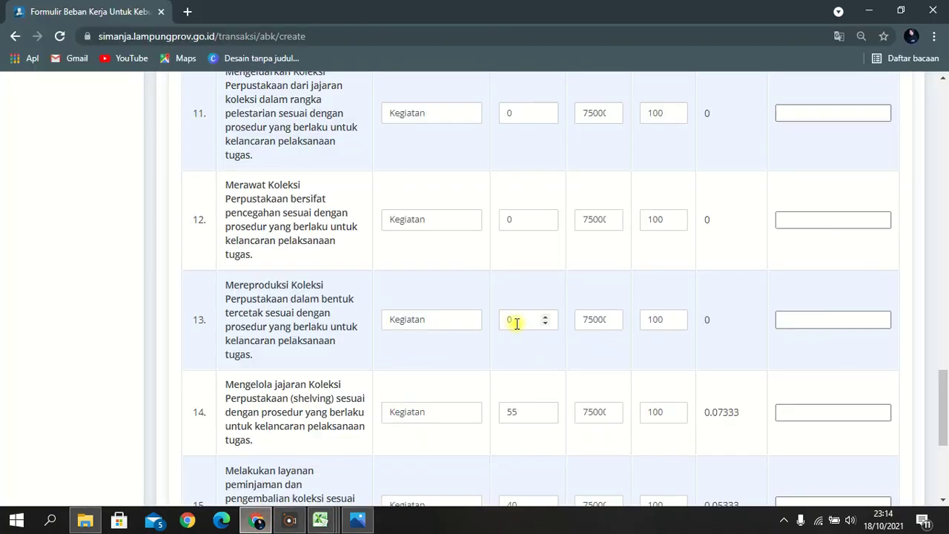
left_click_drag(526, 322, 497, 321)
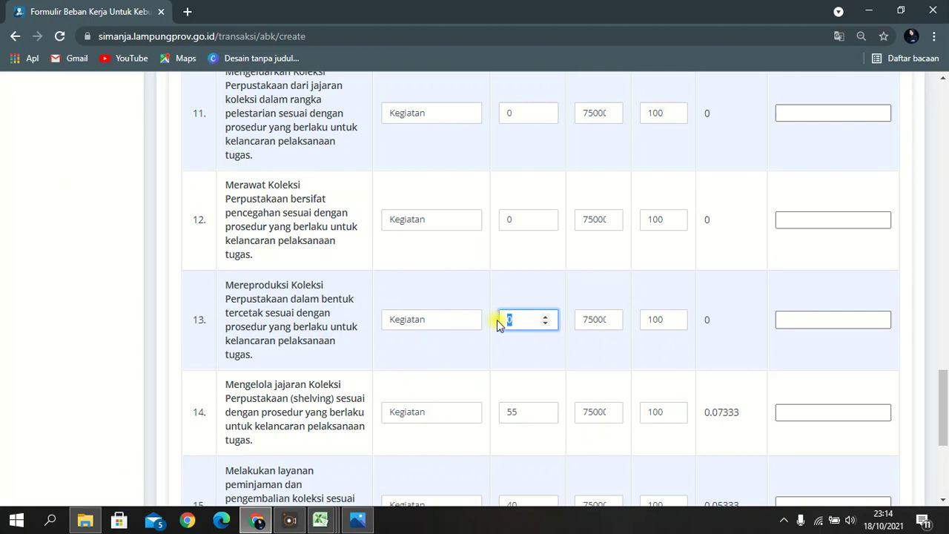
left_click_drag(525, 220, 506, 218)
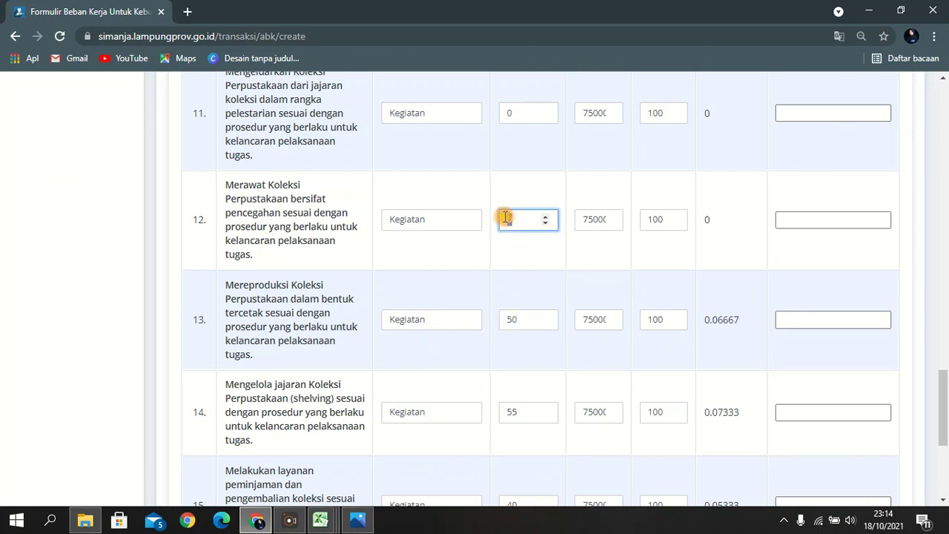
type("45")
left_click_drag(522, 113, 506, 113)
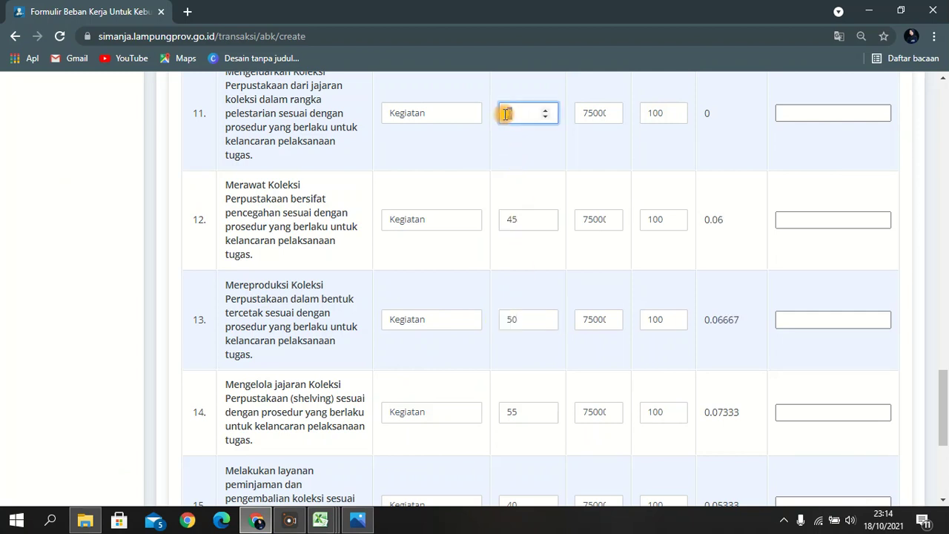
type("50")
Look up tasks 10 and 9 in the Excel sheet and set Waktu Penyelesaian to 45 for both in the form.
scroll(534, 194, "up", 5)
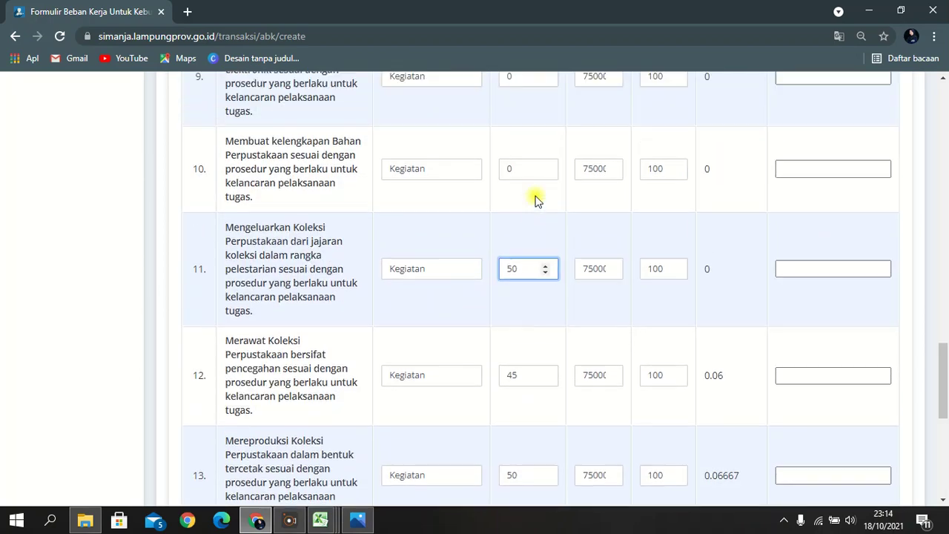
left_click(256, 520)
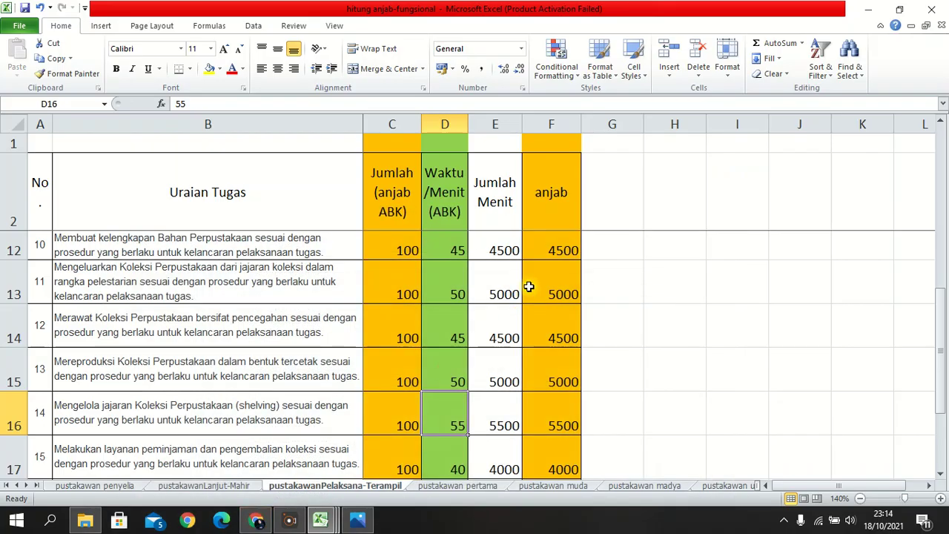
scroll(458, 410, "up", 1)
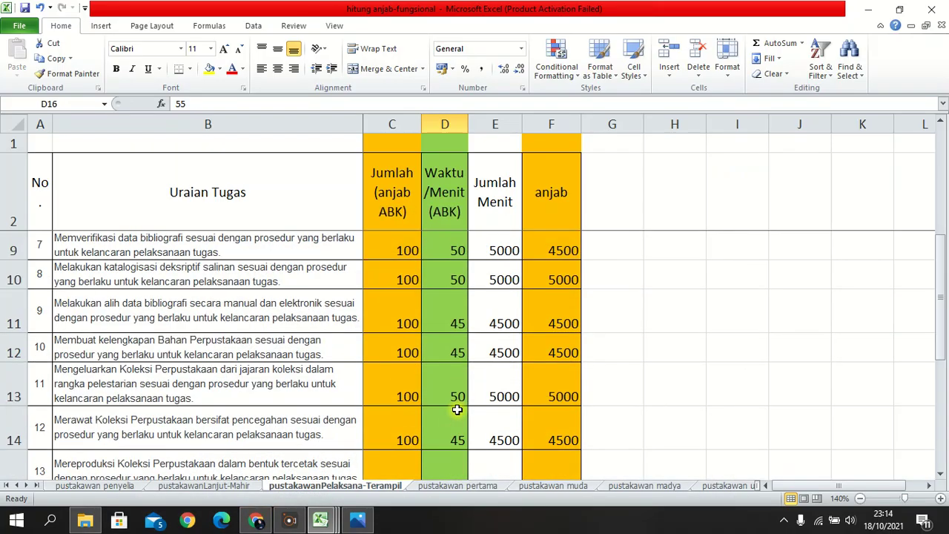
scroll(458, 409, "down", 2)
scroll(465, 371, "up", 1)
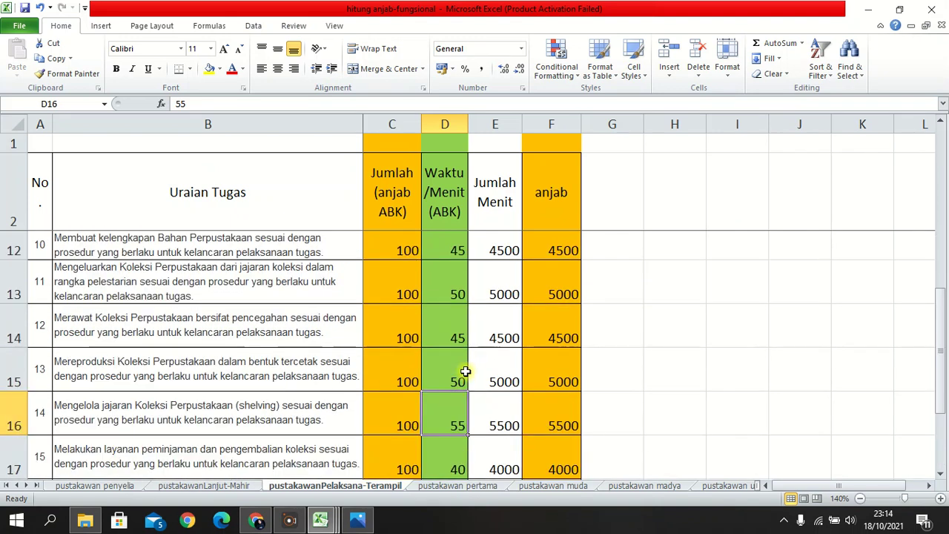
left_click(462, 282)
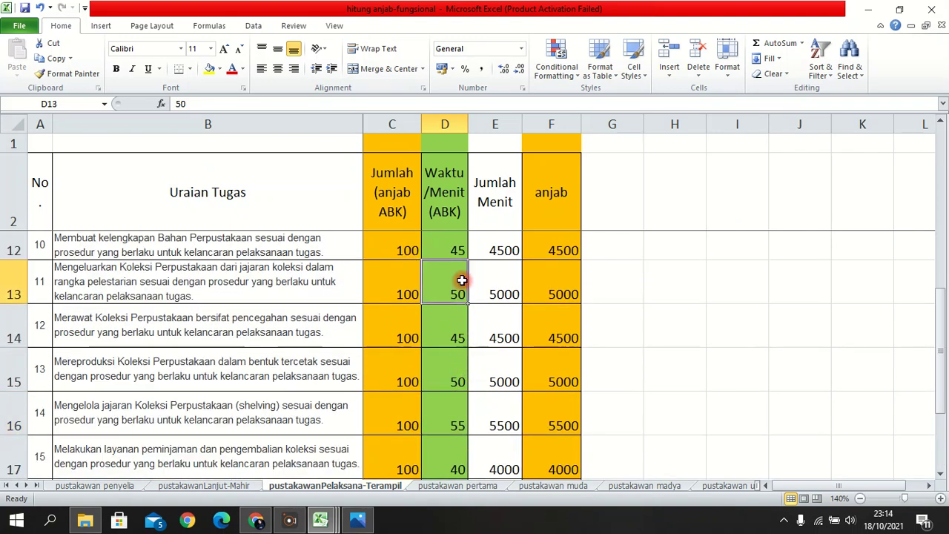
scroll(468, 288, "up", 1)
scroll(468, 290, "up", 1)
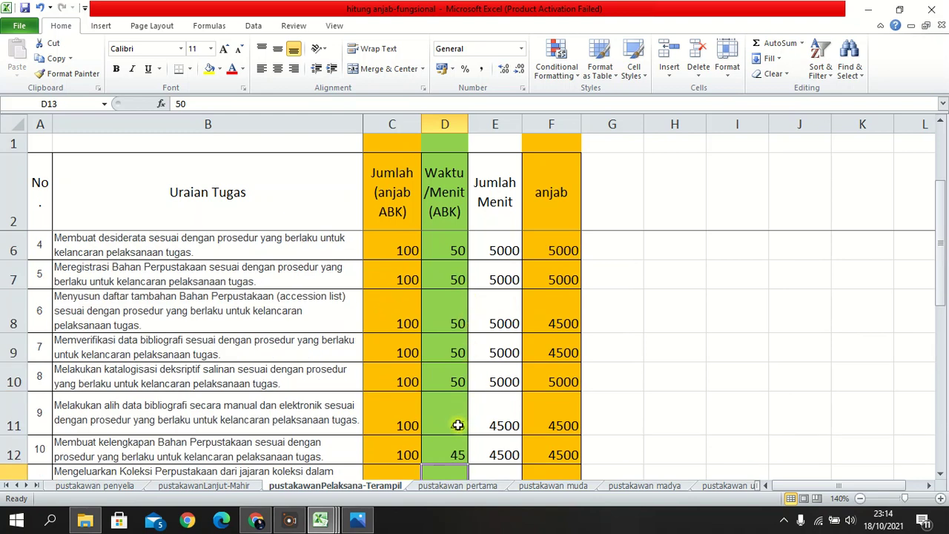
left_click(256, 521)
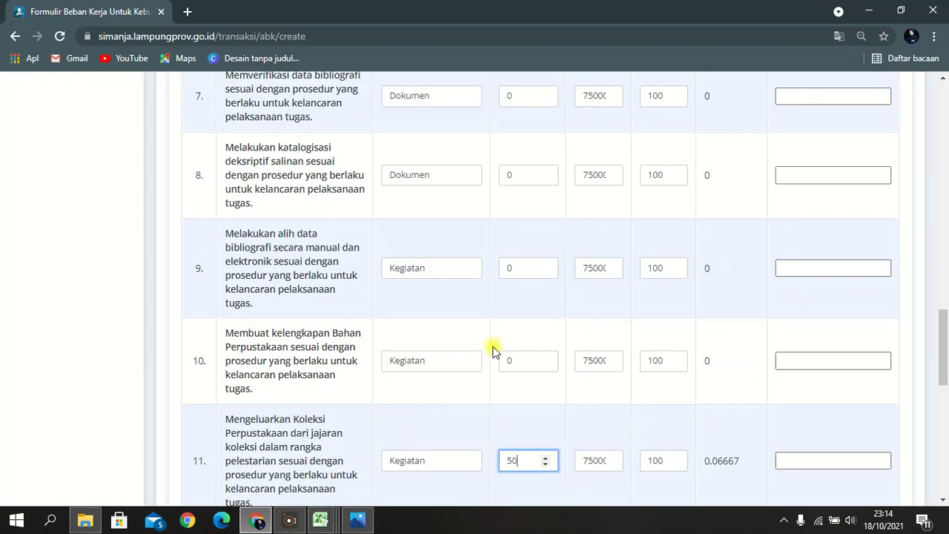
left_click(509, 359)
type("45")
left_click(523, 269)
left_click(488, 262)
left_click(506, 265)
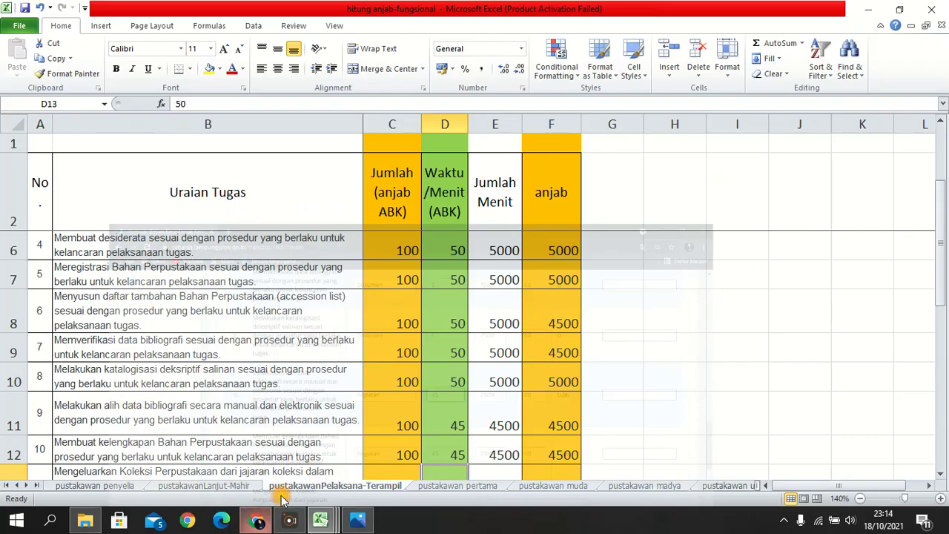
Examine the Waktu/Menit (ABK) values of tasks 10 up to 3 on the Excel sheet pustakawanPelaksana-Terampil.
left_click(320, 520)
scroll(450, 413, "down", 1)
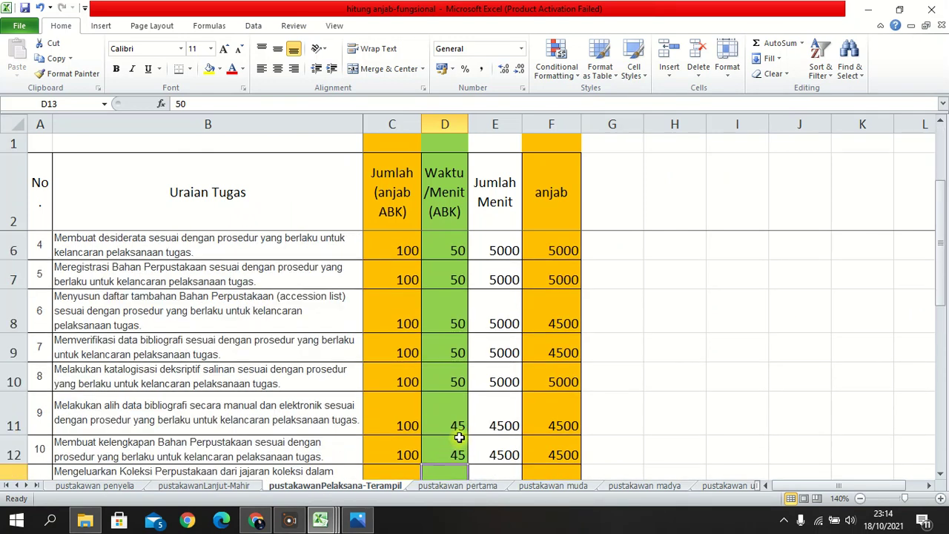
key("Up")
key("Up")
key("Up")
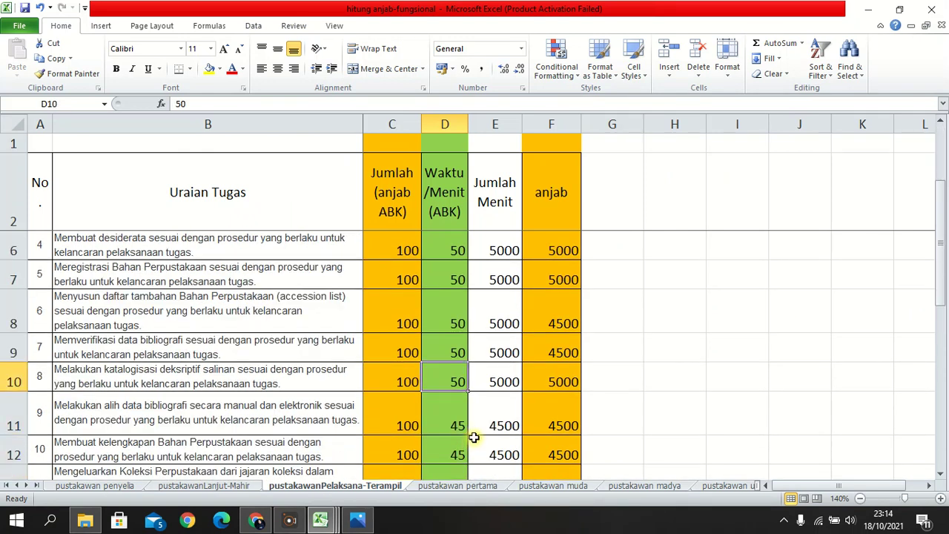
key("Up")
key("Up")
key("Up")
key("Up")
key("Up")
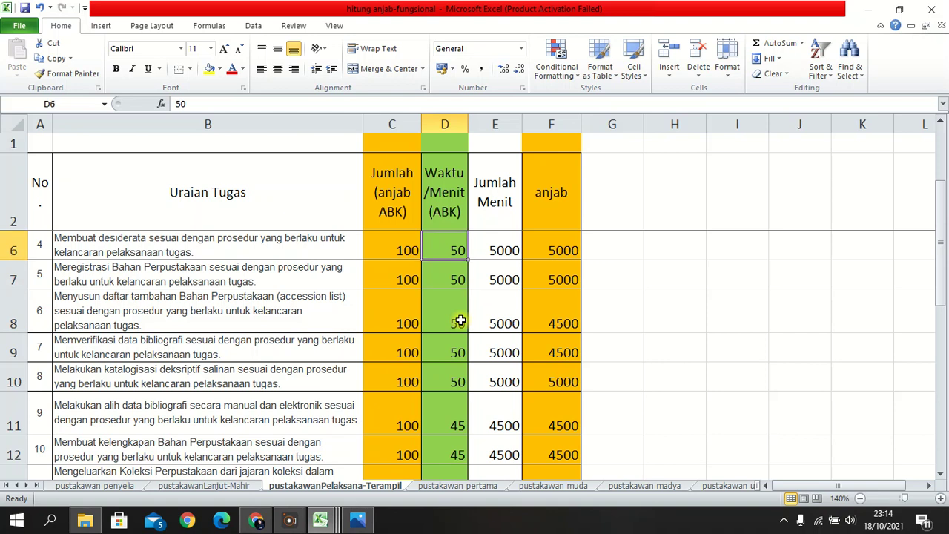
key("Up")
key("Up")
left_click(460, 320)
Return to the SIMANJA form and set Waktu Penyelesaian to 50 for tasks 8, 7 and 6.
left_click(255, 520)
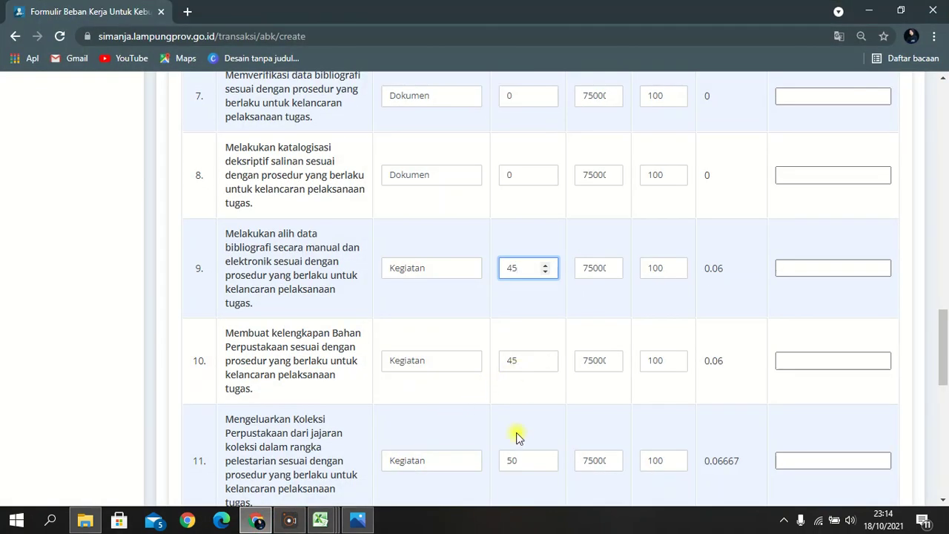
left_click_drag(519, 460, 497, 462)
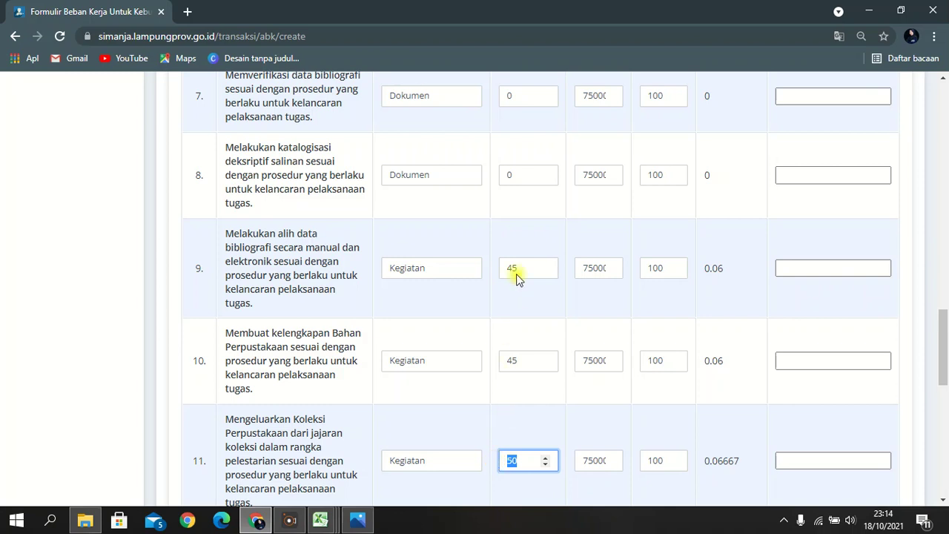
left_click_drag(524, 178, 483, 178)
type("50")
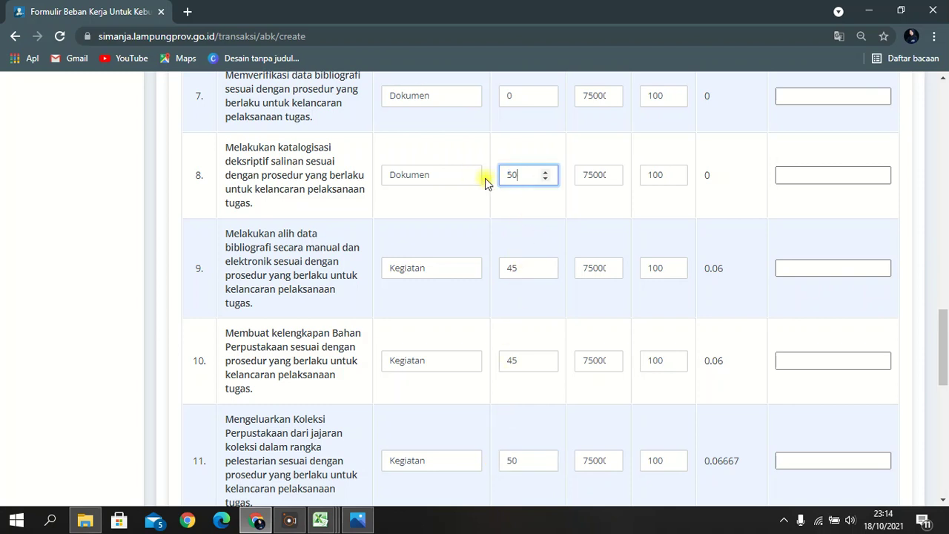
scroll(523, 215, "up", 4)
left_click_drag(519, 376, 499, 379)
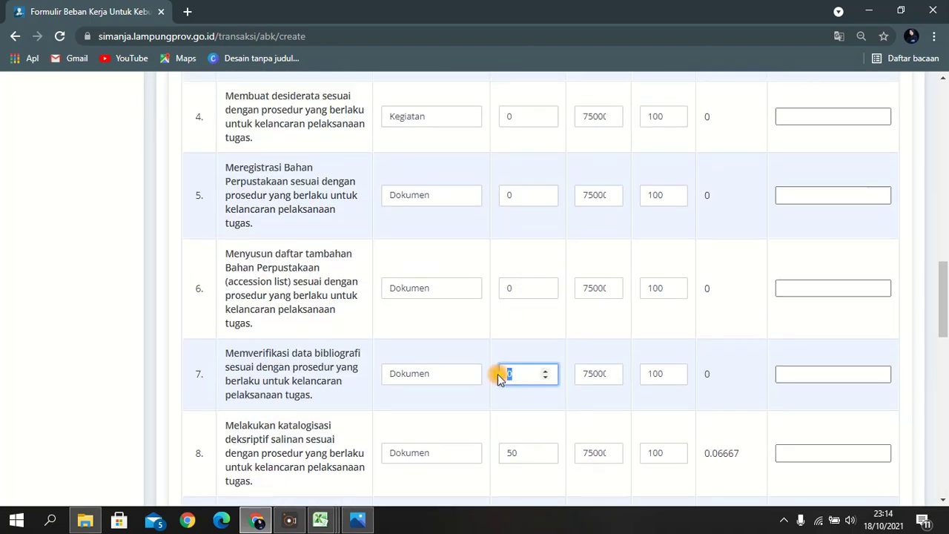
type("50")
left_click_drag(521, 289, 495, 288)
type("50")
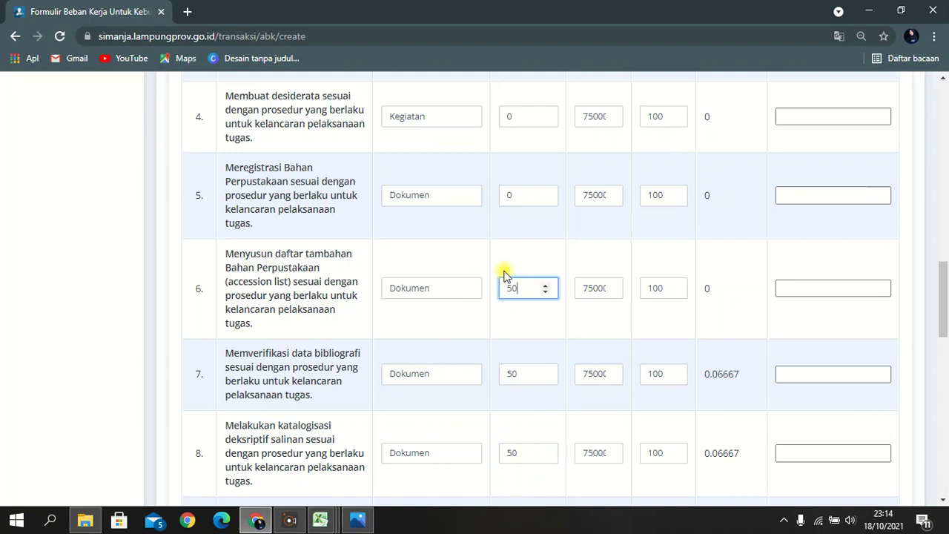
Set Waktu Penyelesaian to 50 for tasks 5, 4 and 3, checking task 3 against the Excel sheet.
left_click_drag(527, 206, 502, 195)
type("50")
left_click_drag(526, 116, 482, 112)
type("5050")
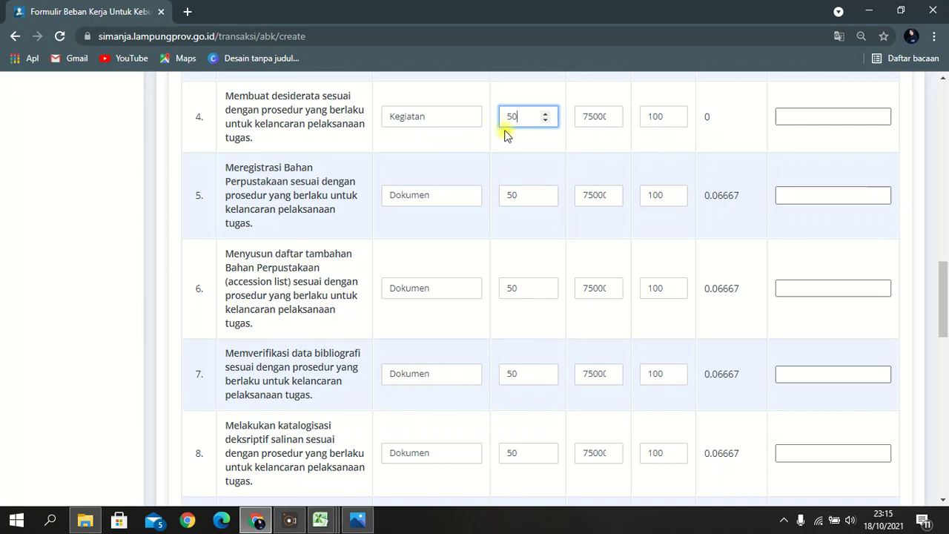
scroll(516, 152, "up", 1)
scroll(517, 170, "up", 2)
left_click_drag(524, 239, 511, 240)
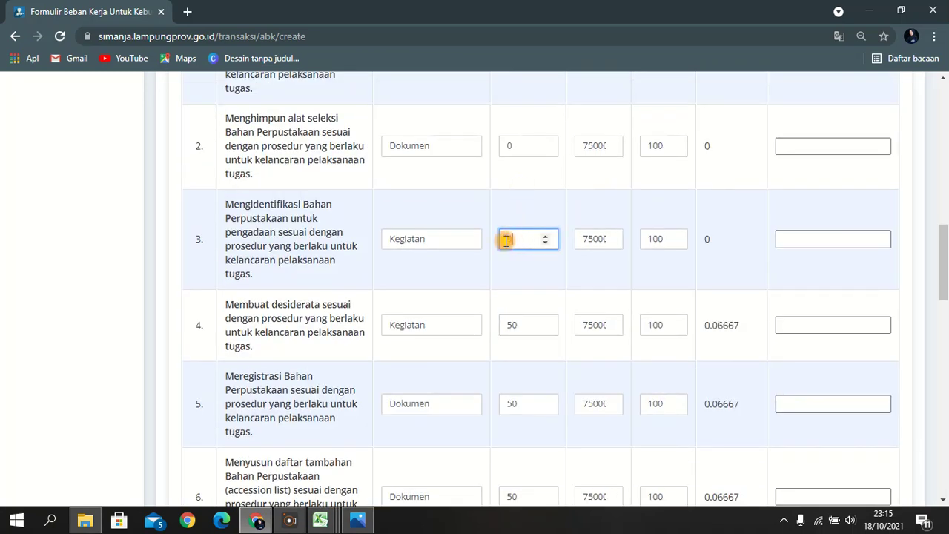
left_click(321, 520)
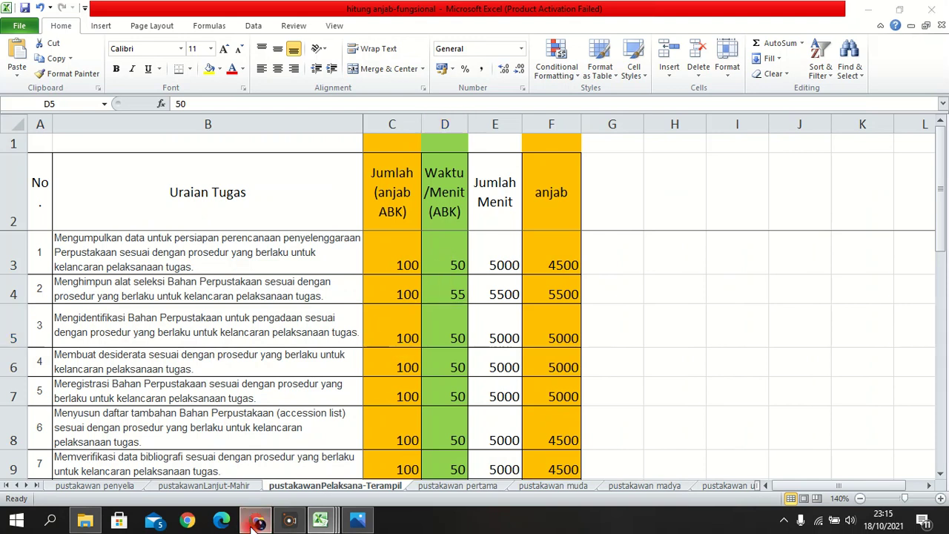
left_click(256, 520)
type("50")
Set Waktu Penyelesaian to 55 for task 2 and 50 for task 1 in the SIMANJA form.
left_click_drag(523, 146, 467, 145)
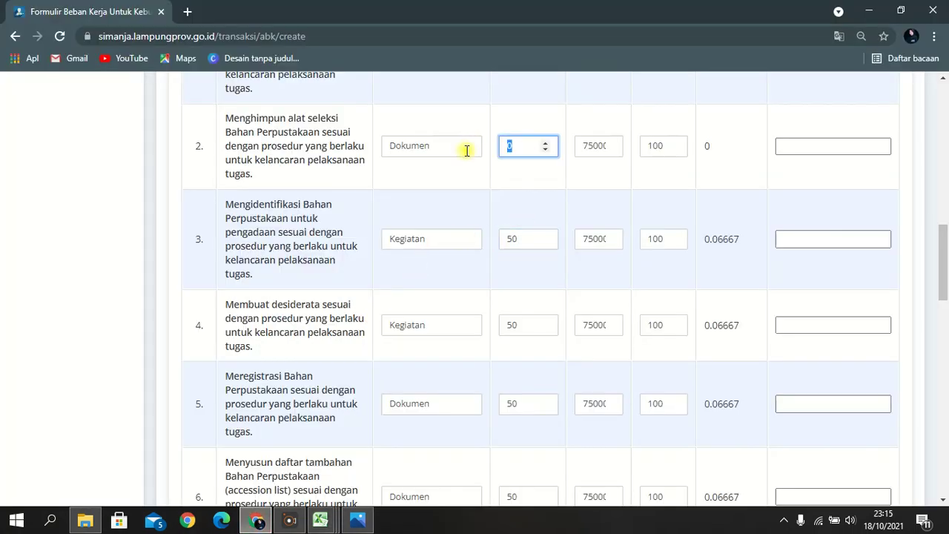
type("55")
scroll(512, 215, "up", 3)
left_click_drag(522, 253, 492, 255)
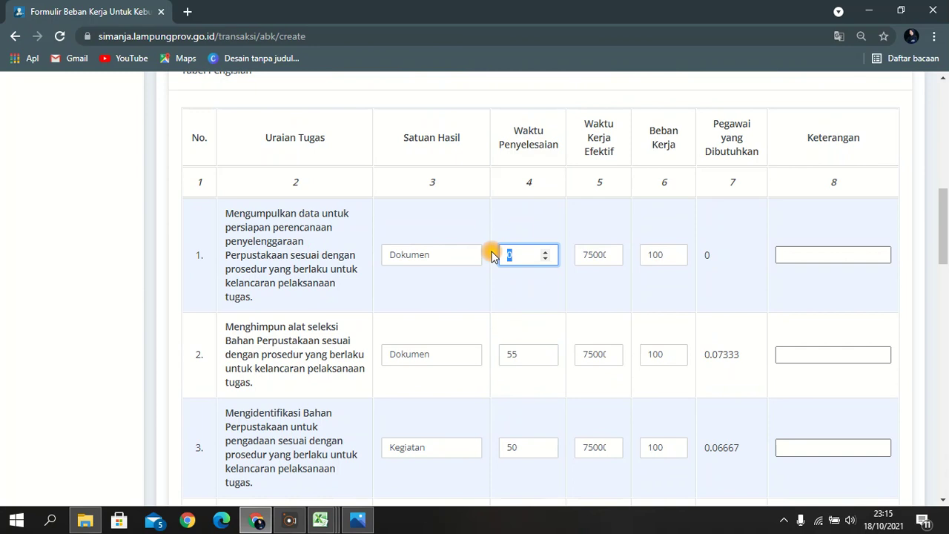
left_click(516, 284)
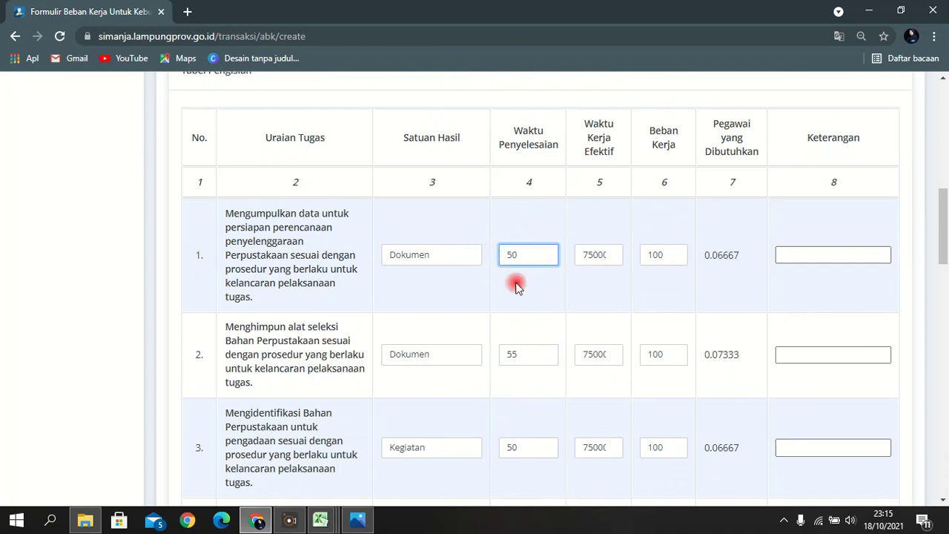
Save the completed ABK and lock the JF Pustakawan Pelaksana/Terampil entry in the workload analysis list.
scroll(578, 315, "down", 12)
scroll(577, 310, "down", 5)
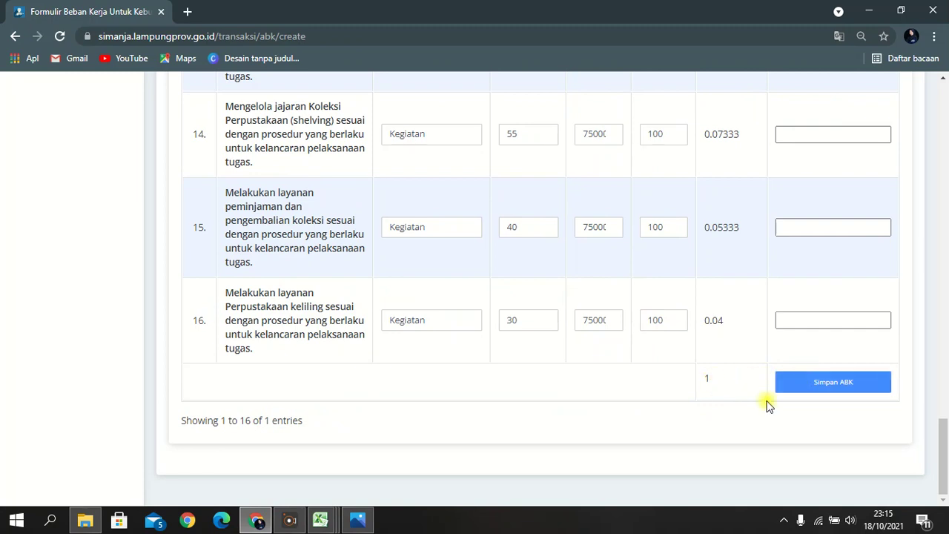
left_click(809, 386)
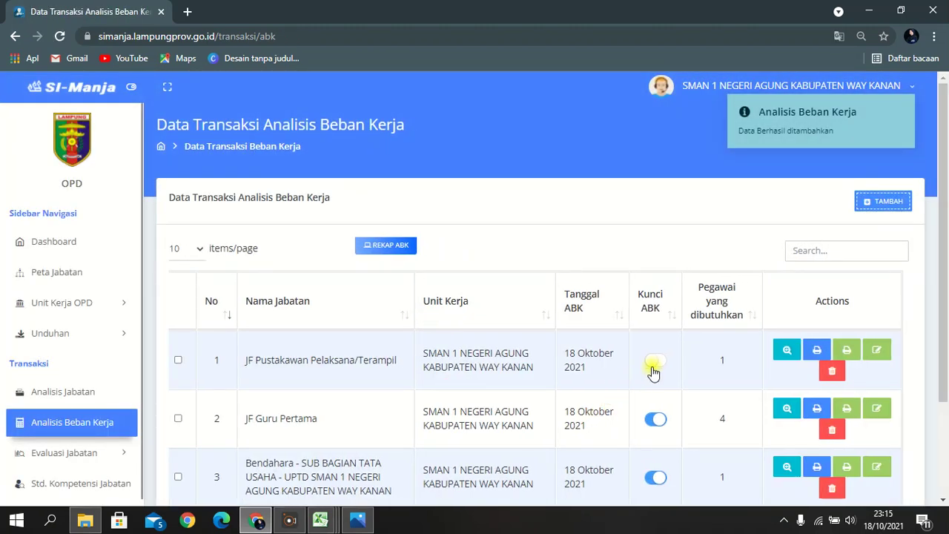
left_click(657, 361)
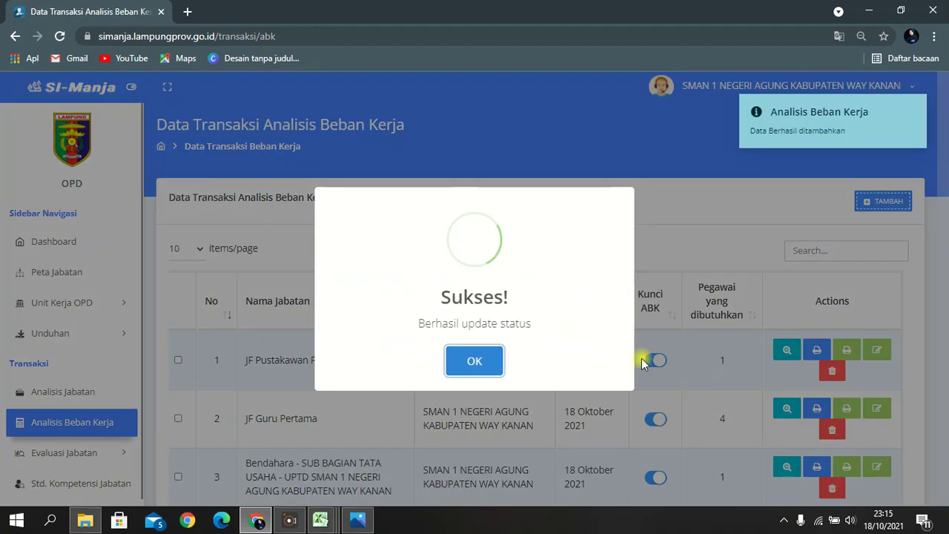
left_click(475, 363)
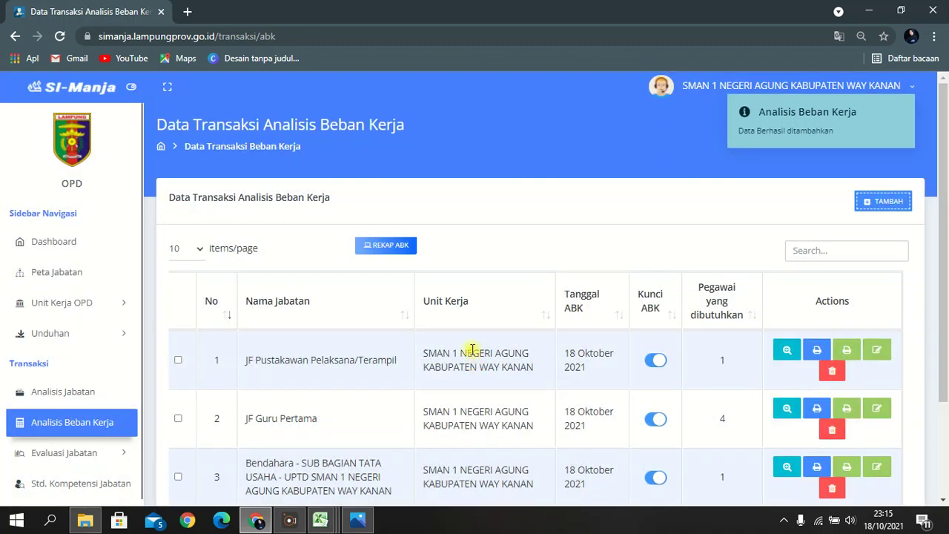
Open the Faktor Fungsional page of Evaluasi Jabatan.
scroll(471, 350, "down", 3)
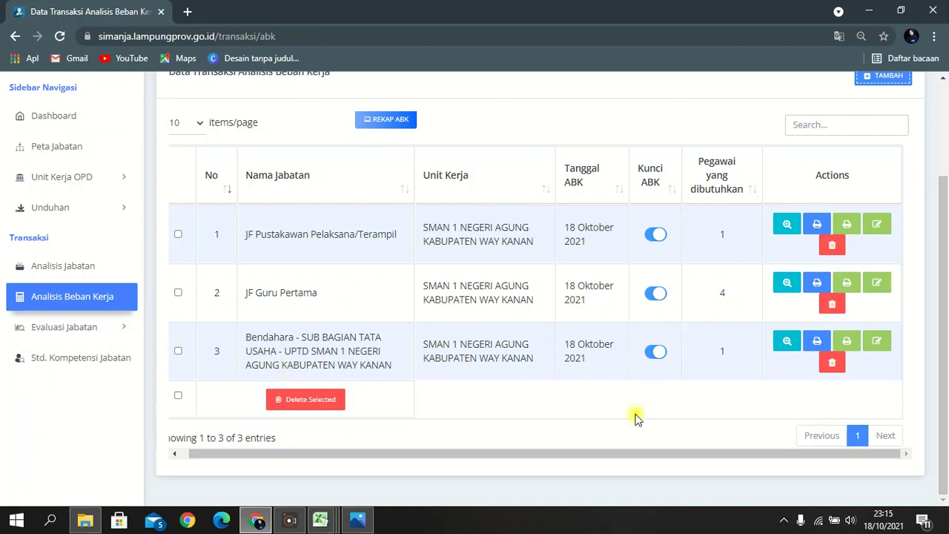
left_click(127, 329)
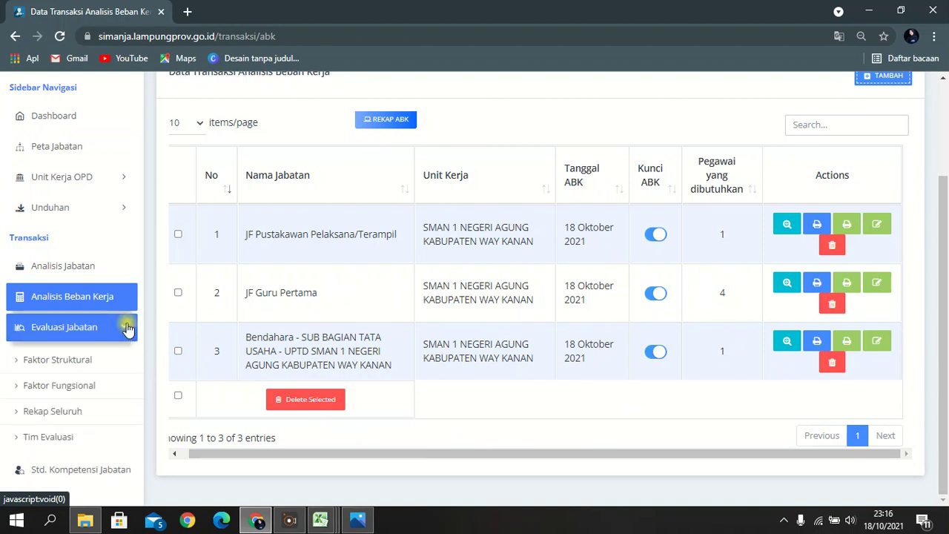
left_click(50, 391)
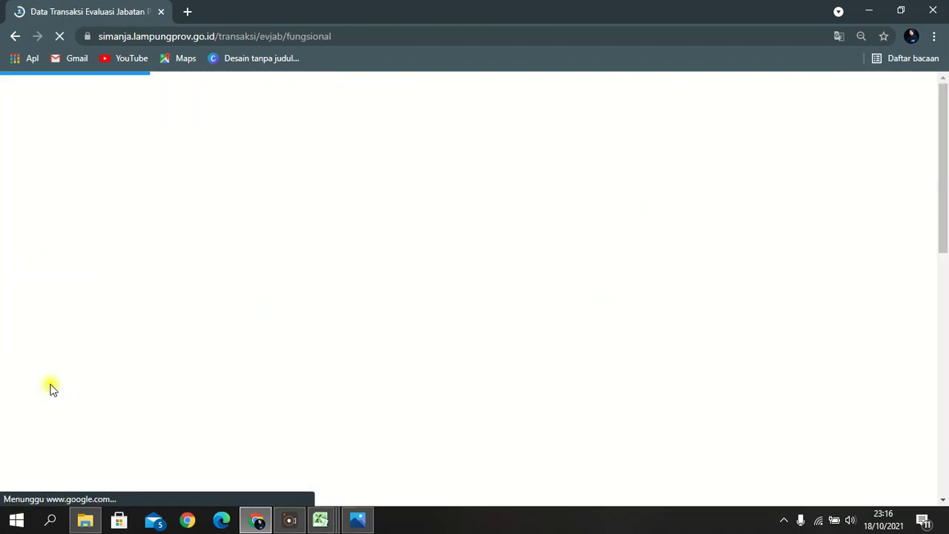
Add a new functional job evaluation entry and choose Bendahara of Sub Bagian Tata Usaha as the job name.
scroll(467, 363, "down", 5)
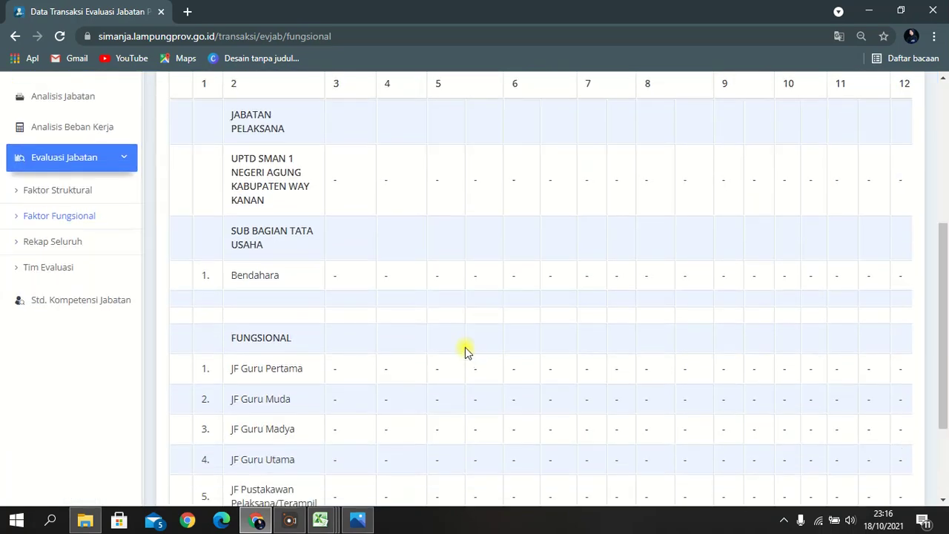
scroll(463, 345, "up", 1)
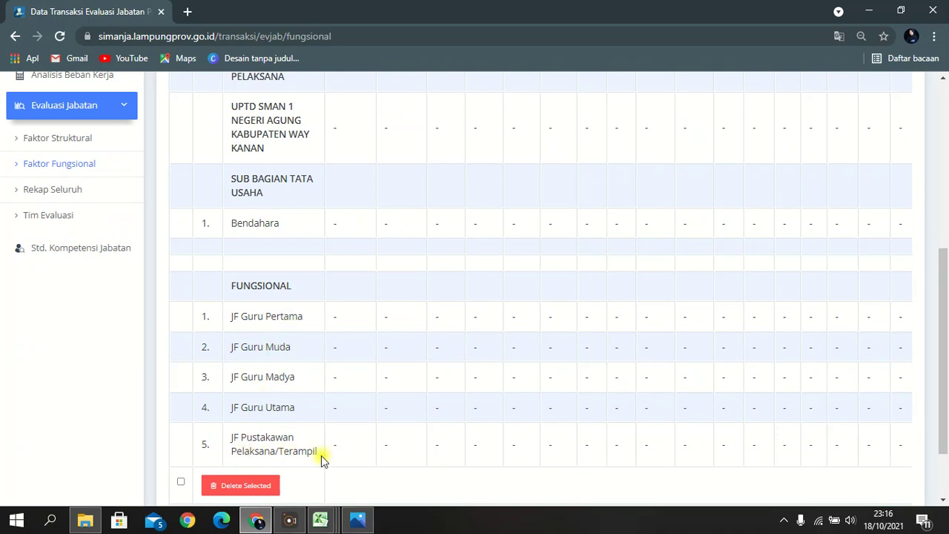
scroll(756, 364, "up", 4)
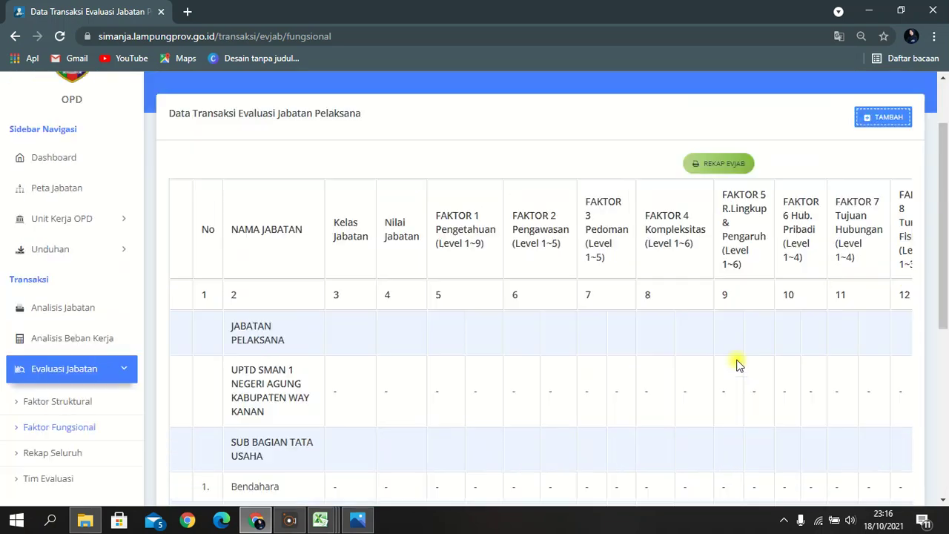
scroll(738, 364, "up", 1)
left_click(884, 205)
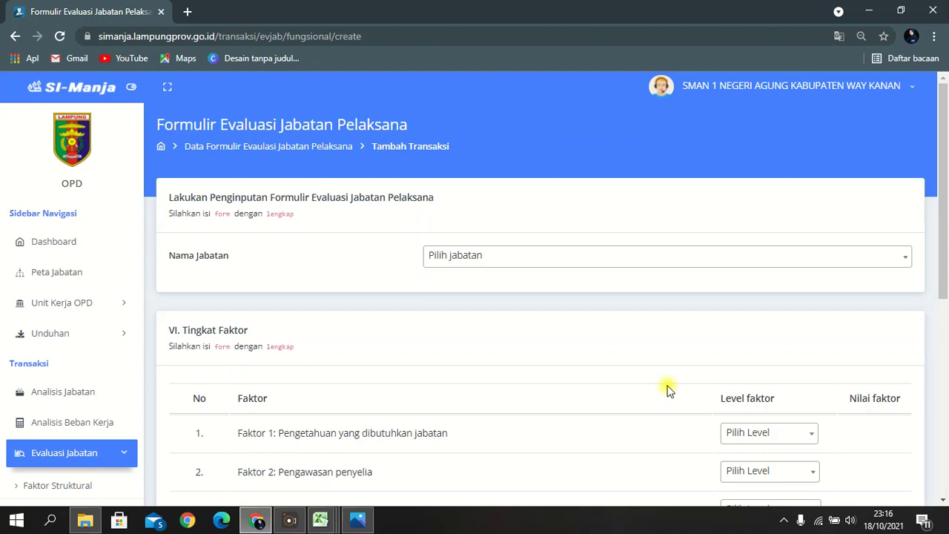
left_click(642, 258)
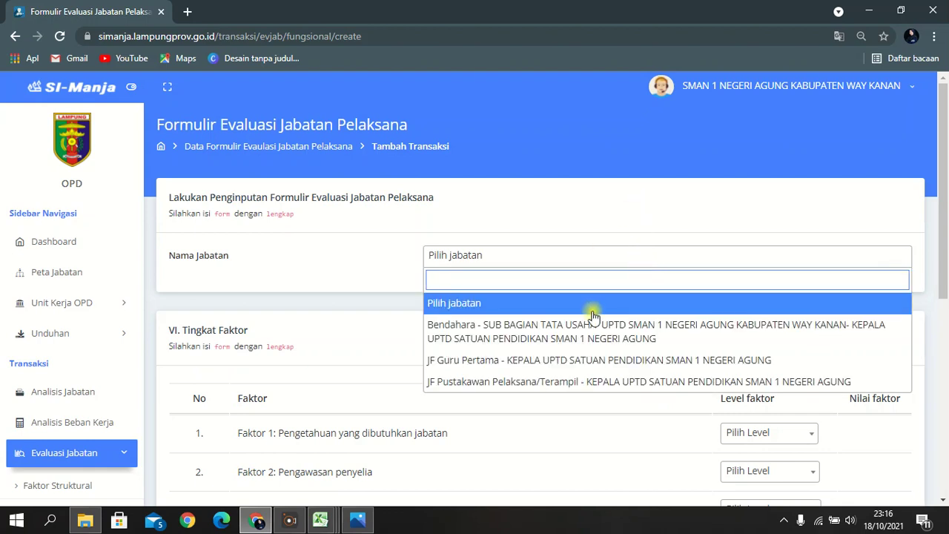
left_click(598, 340)
Switch to the Excel workbook TABEL EVALUASI JABATAN SATUAN PENDIDIKAN and find the Bendahara row on the Jabatan Fungsional sheet.
mouse_move(332, 526)
mouse_move(137, 438)
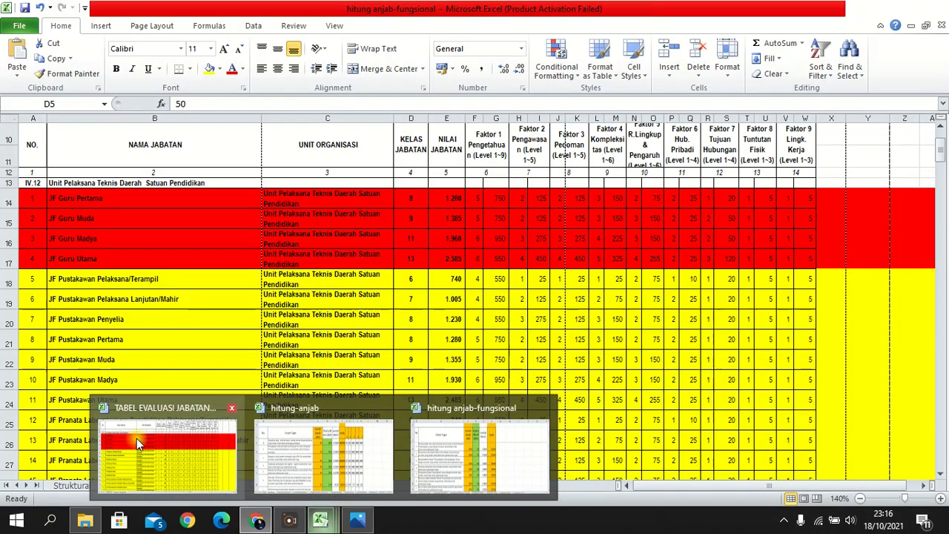
left_click(182, 426)
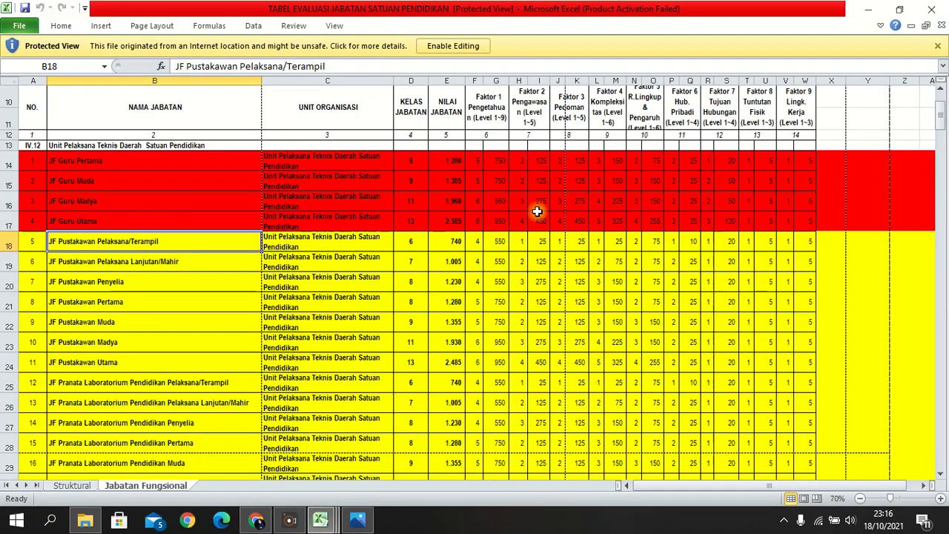
scroll(134, 218, "down", 8)
scroll(124, 365, "down", 3)
left_click(81, 239)
left_click(8, 253)
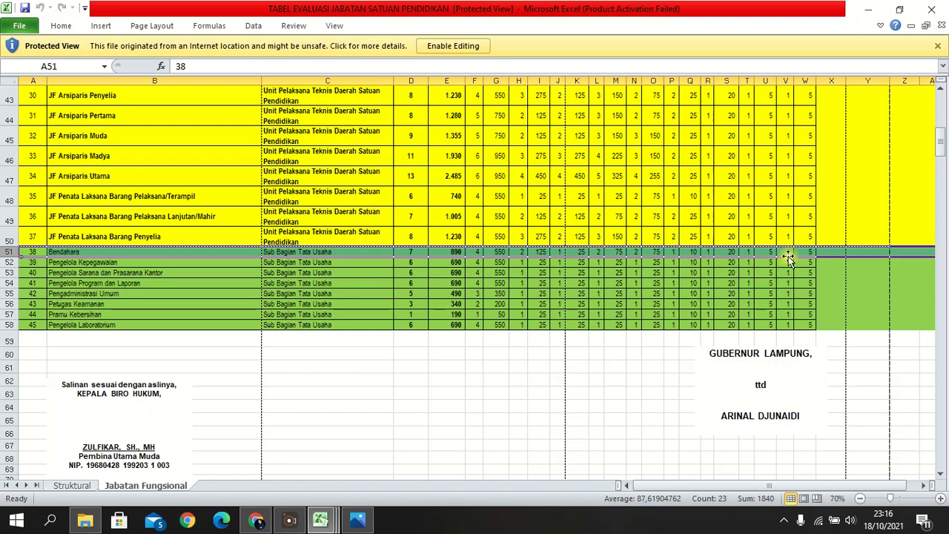
Read Bendahara's levels in the table for Faktor 9 back through Faktor 4.
mouse_move(939, 141)
left_mouse_down()
mouse_move(941, 114)
mouse_move(940, 154)
mouse_move(939, 140)
left_mouse_up()
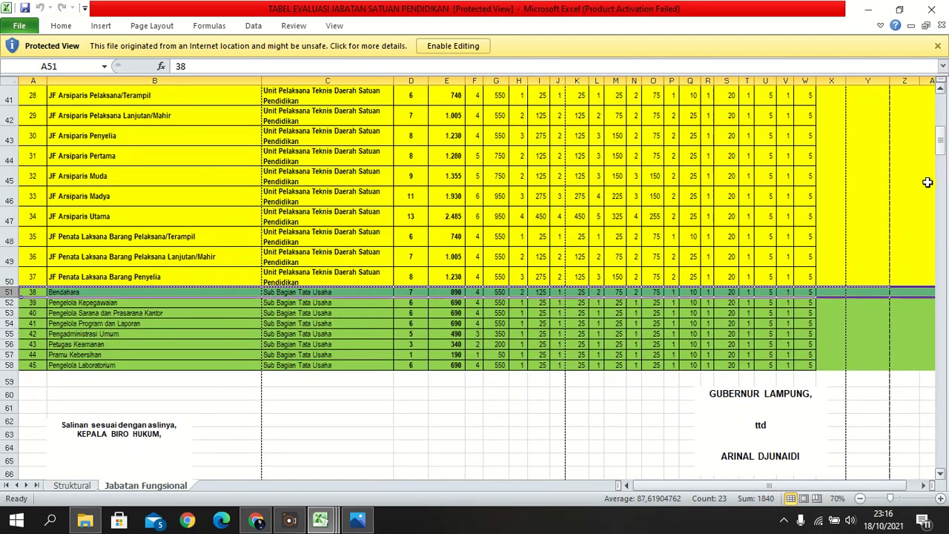
left_click(786, 292)
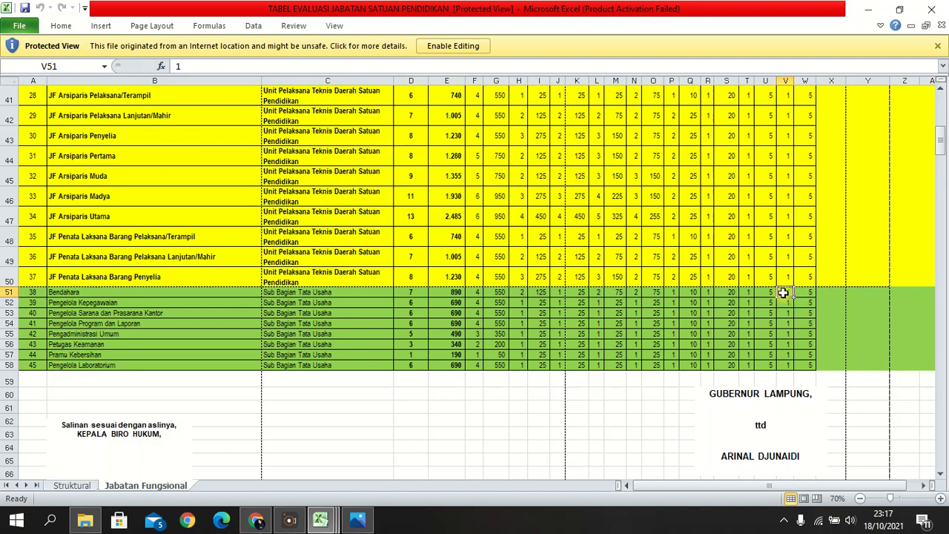
left_click(748, 291)
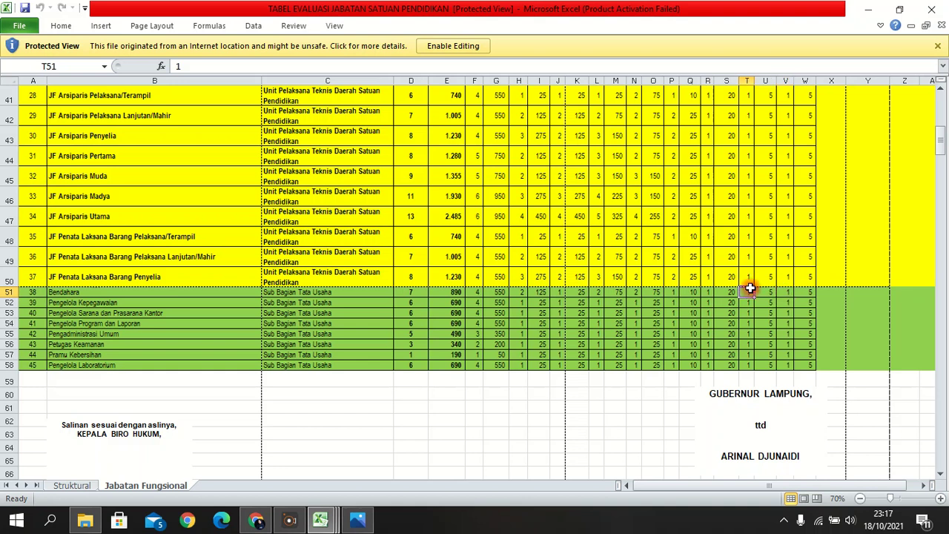
left_click(708, 292)
left_click(670, 292)
left_click(634, 291)
left_click(598, 292)
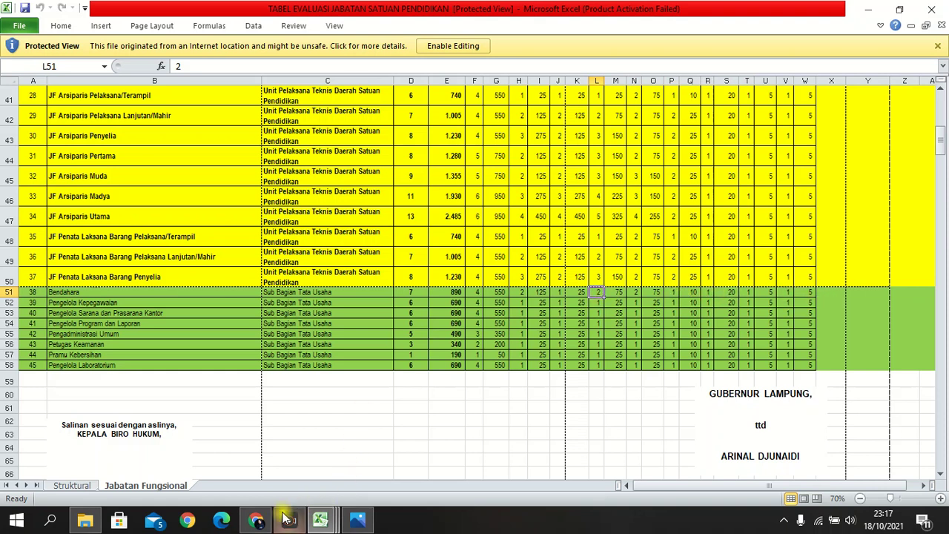
Return to the evaluation form in Chrome and set Faktor 9, Faktor 8 and Faktor 7 to LEVEL 1 for Bendahara.
left_click(256, 521)
scroll(827, 304, "down", 6)
left_click_drag(942, 264, 946, 463)
left_click(791, 405)
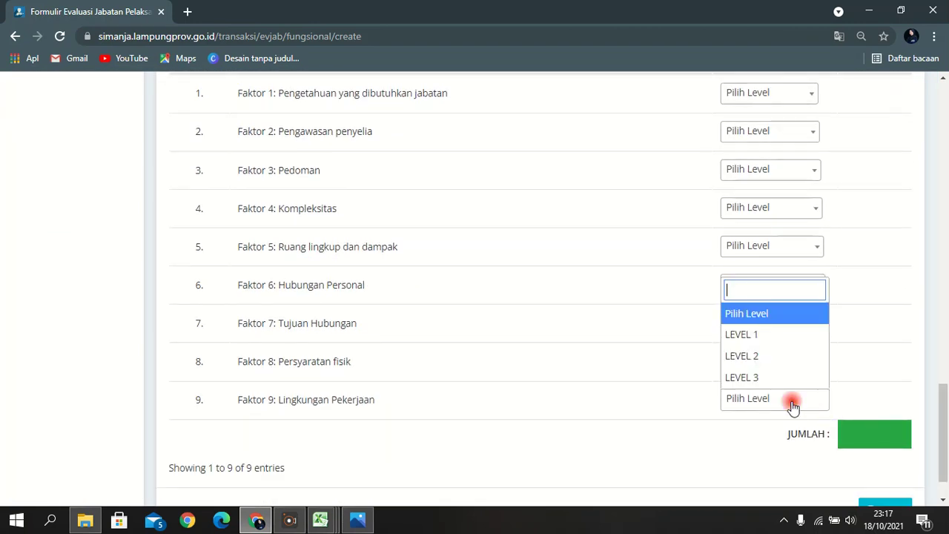
left_click(777, 336)
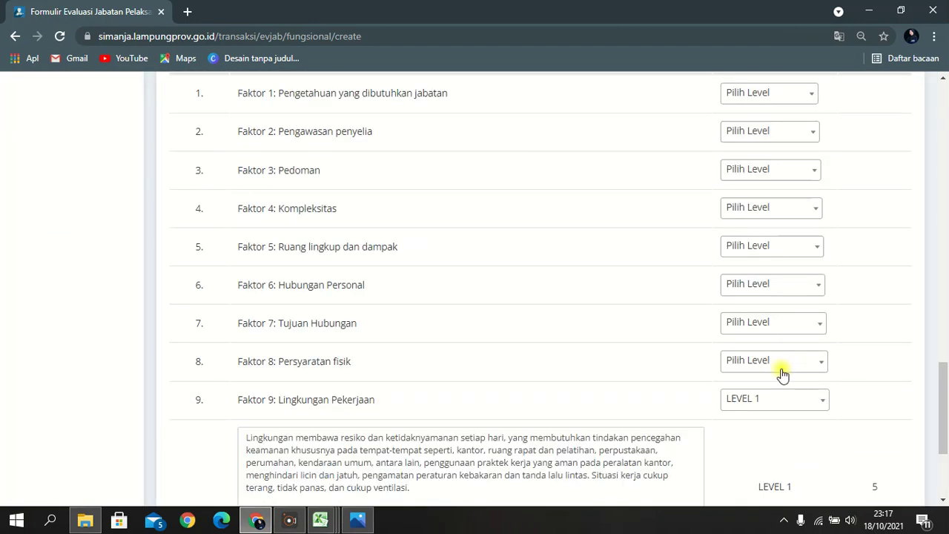
left_click(782, 365)
left_click(761, 431)
left_click(768, 324)
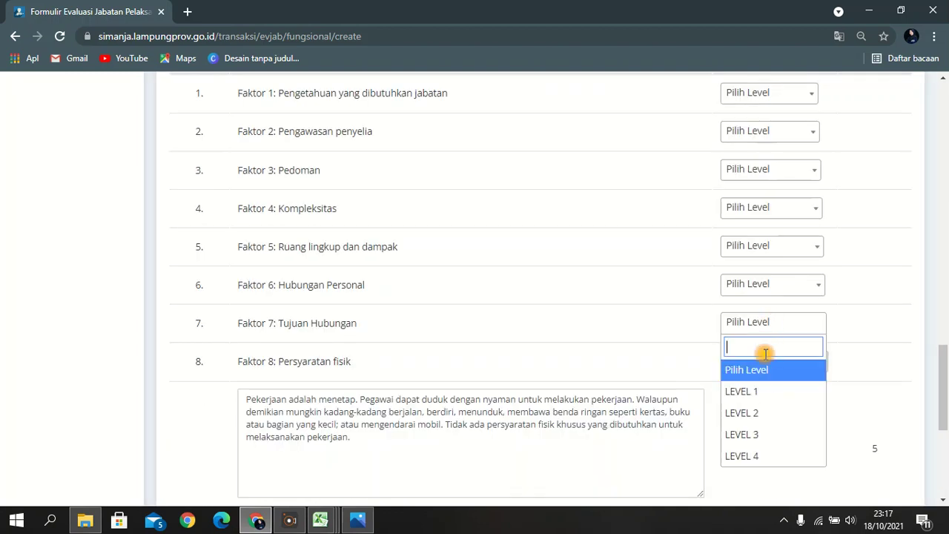
left_click(767, 390)
Set Faktor 6 to LEVEL 1, and Faktor 5 and Faktor 4 to LEVEL 2 for Bendahara.
left_click(784, 292)
left_click(784, 333)
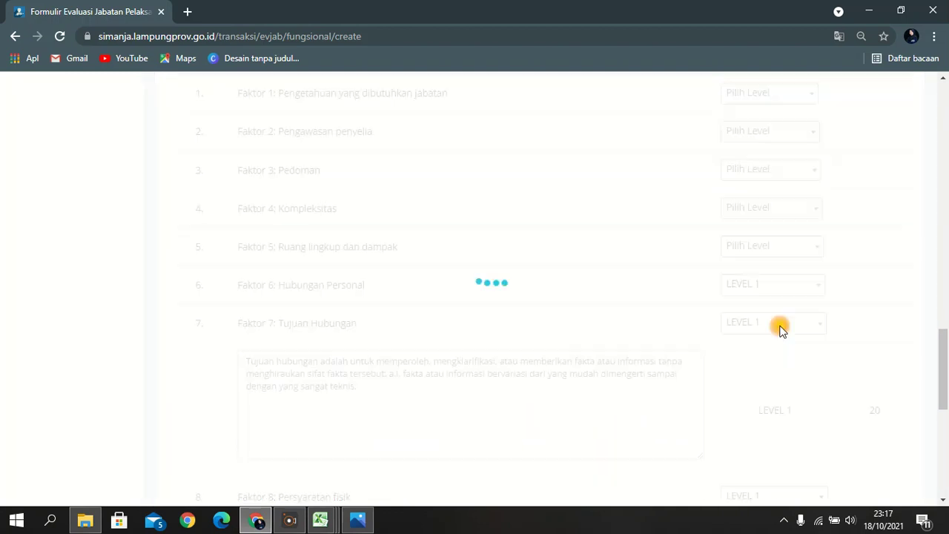
left_click(785, 249)
left_click(774, 335)
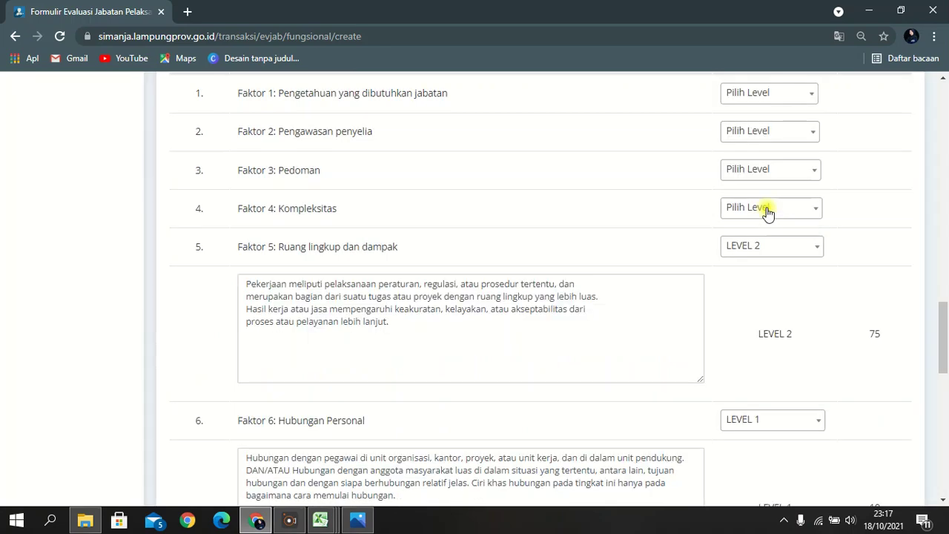
left_click(769, 210)
left_click(772, 299)
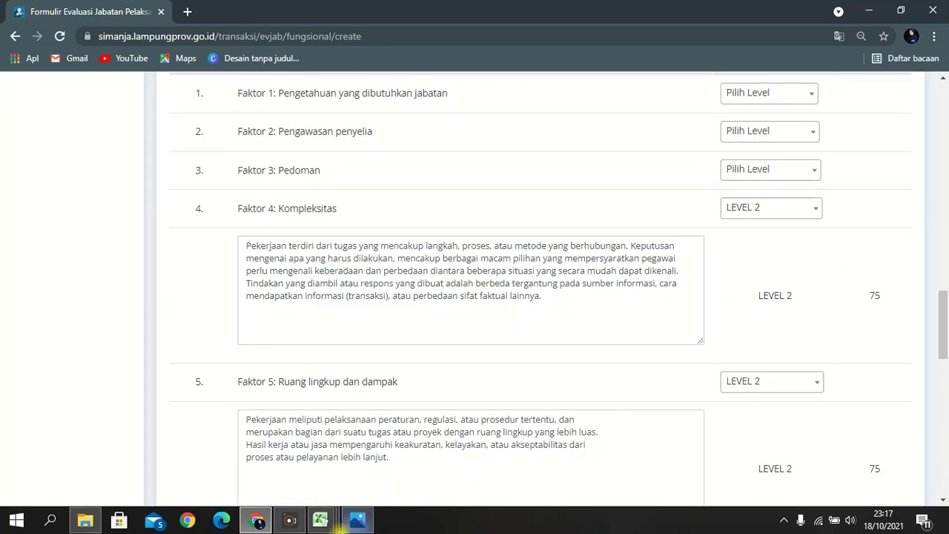
Switch to the Excel table and read Bendahara's levels for Faktor 3, 2 and 1 and its job value.
left_click(269, 523)
left_click(557, 293)
left_click(521, 292)
left_click(479, 293)
left_click(454, 294)
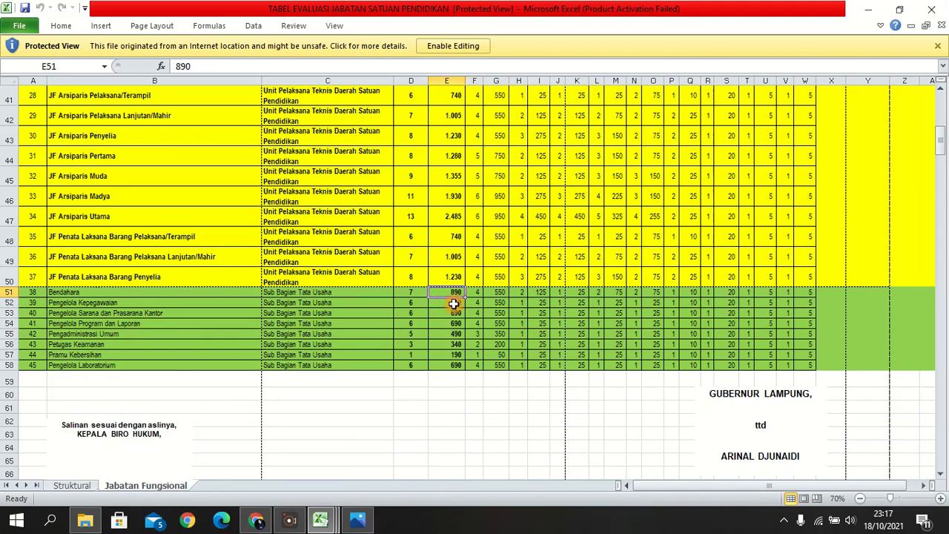
Return to the form in Chrome and set Bendahara's Faktor 3 to LEVEL 1, Faktor 2 to LEVEL 2 and Faktor 1 to LEVEL 4.
left_click(258, 524)
left_click(779, 176)
left_click(750, 239)
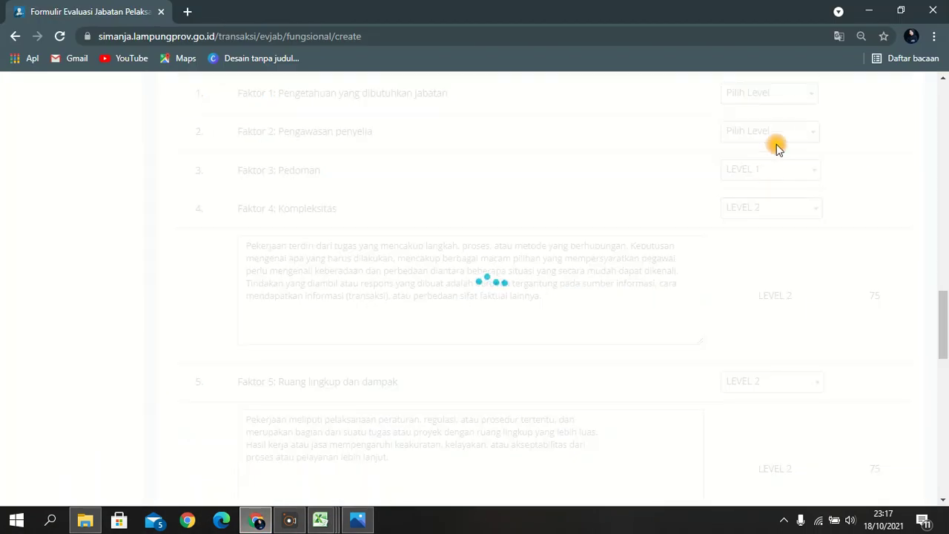
left_click(777, 132)
left_click(774, 221)
left_click(792, 94)
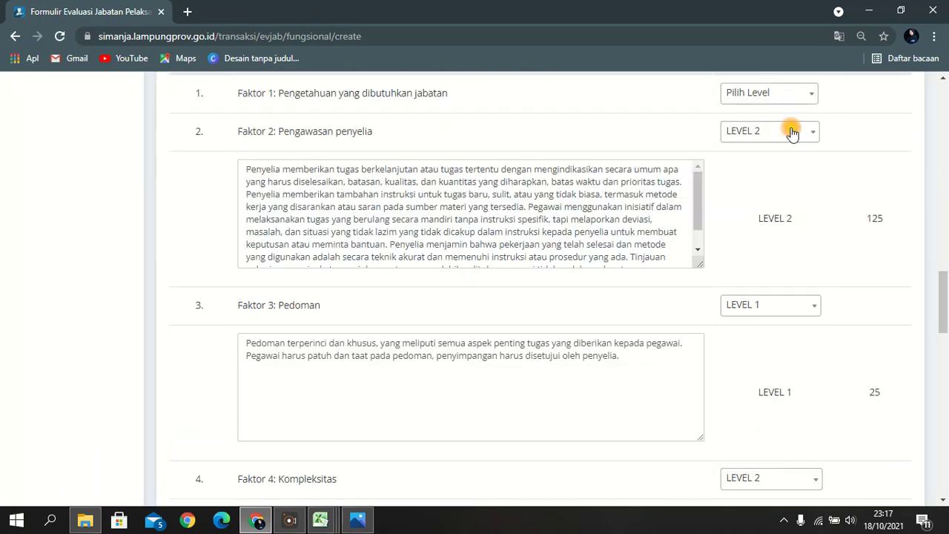
left_click(775, 225)
Save the completed Bendahara evaluation and check its row in the evaluation list.
left_click_drag(947, 300, 945, 468)
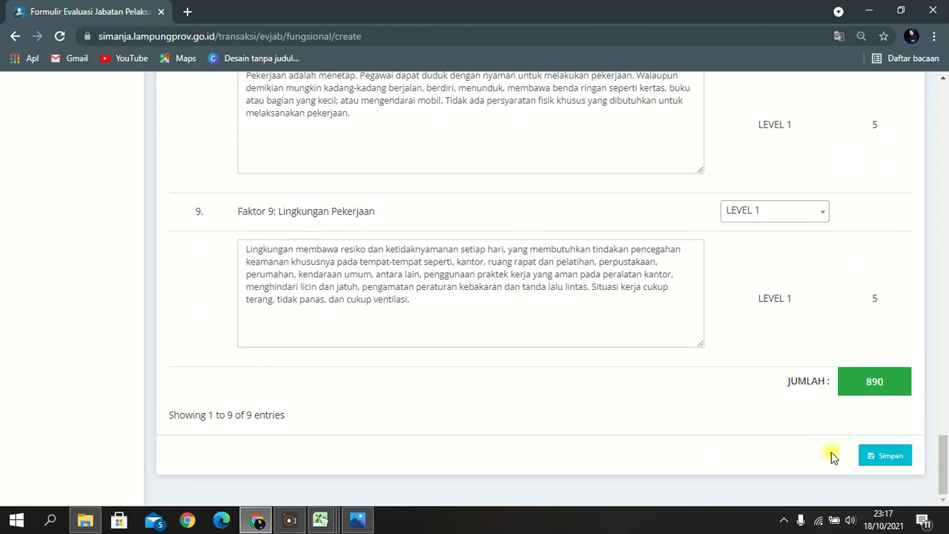
left_click(885, 459)
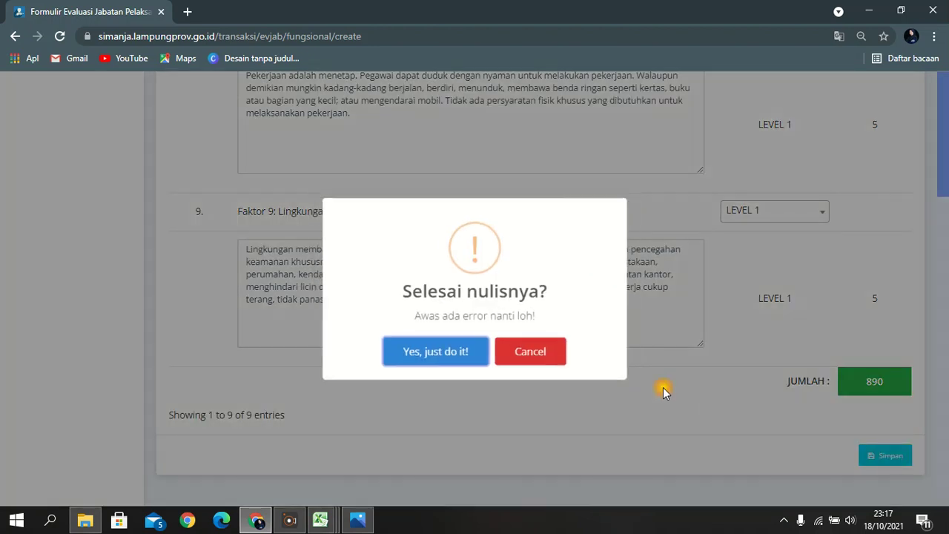
left_click(453, 353)
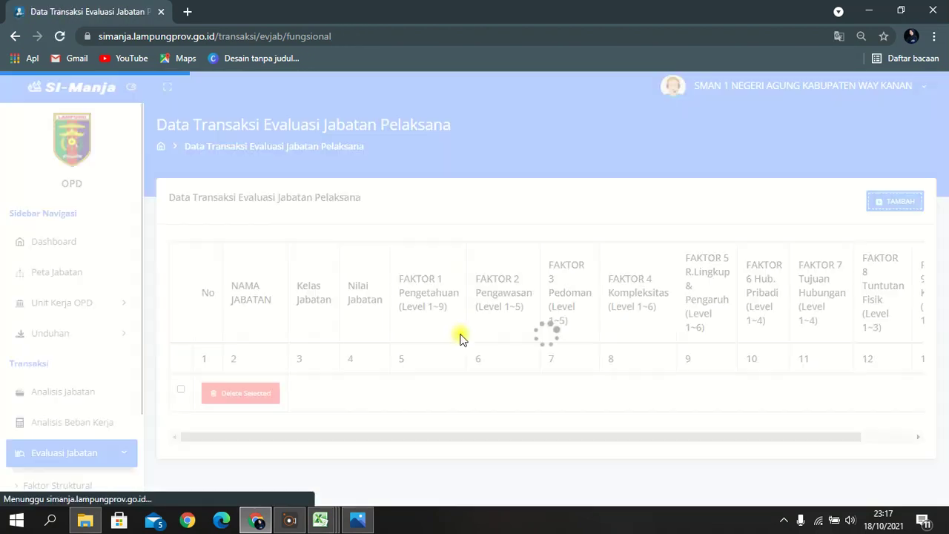
scroll(495, 332, "down", 10)
scroll(487, 346, "up", 3)
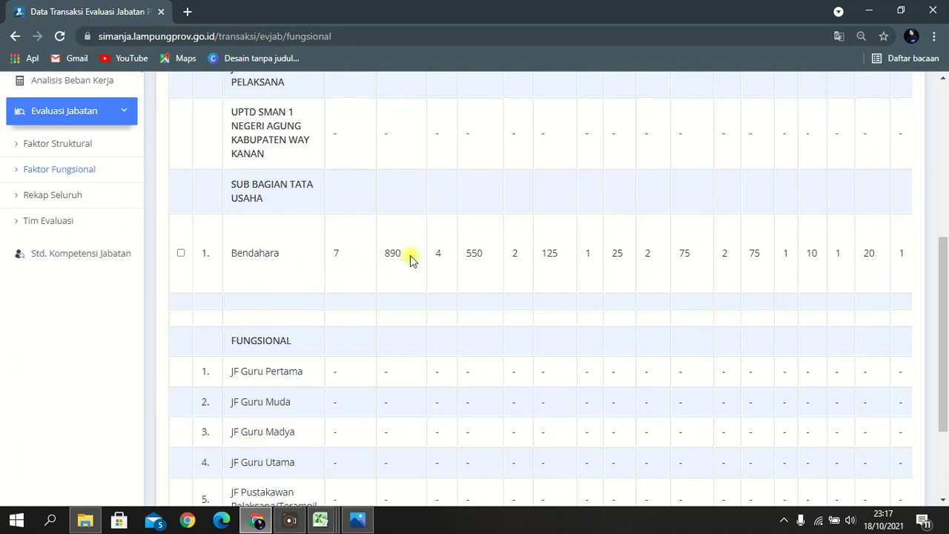
scroll(355, 270, "down", 3)
Add another evaluation entry, choose JF Guru Pertama as the job name, and go to its factor levels.
scroll(381, 259, "up", 10)
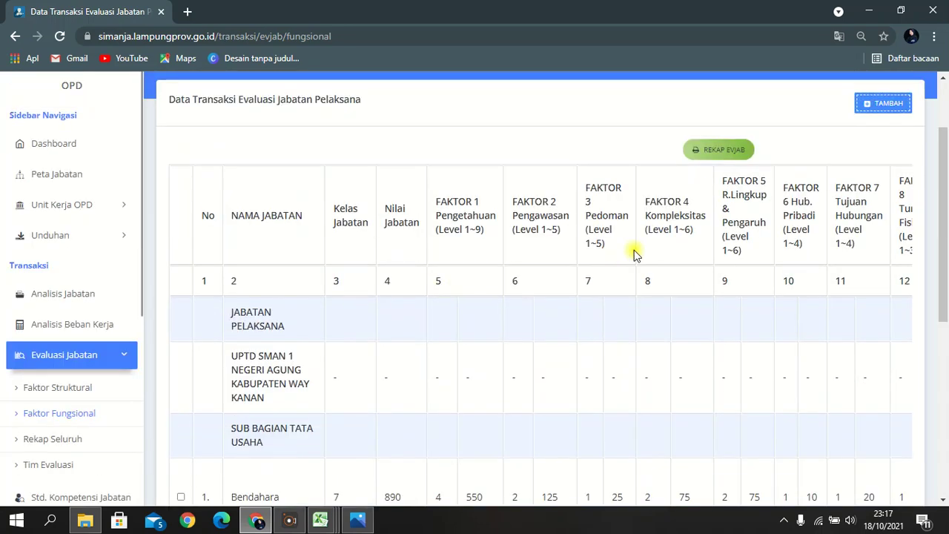
left_click(879, 205)
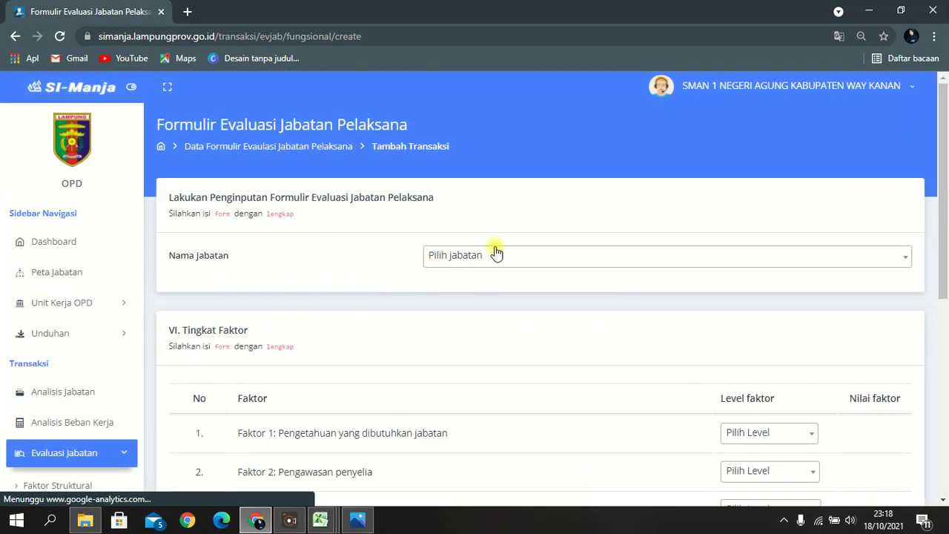
left_click(496, 255)
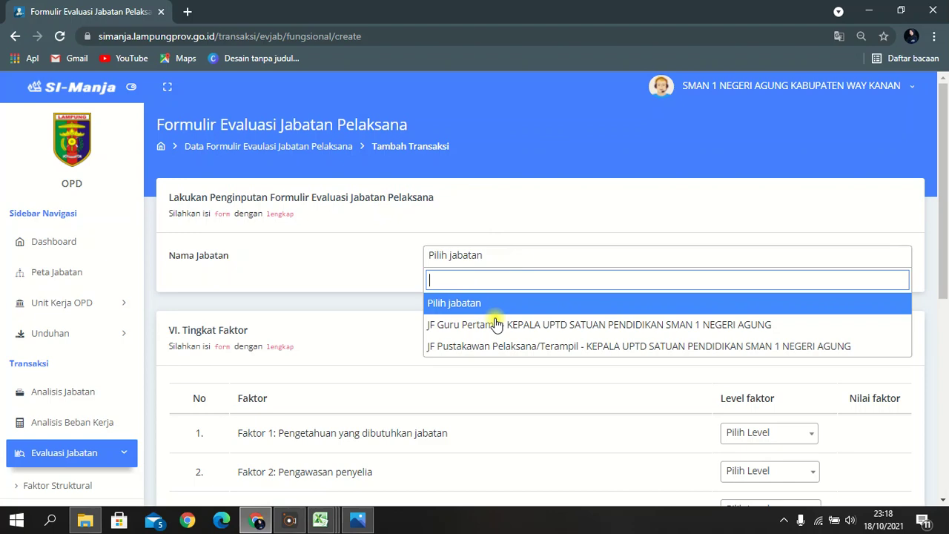
left_click(495, 320)
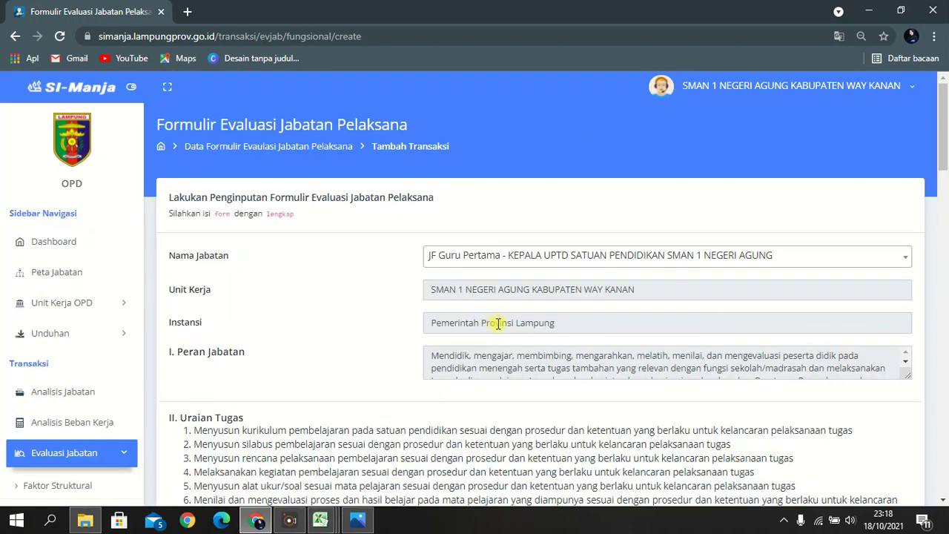
scroll(498, 326, "down", 20)
scroll(503, 329, "down", 5)
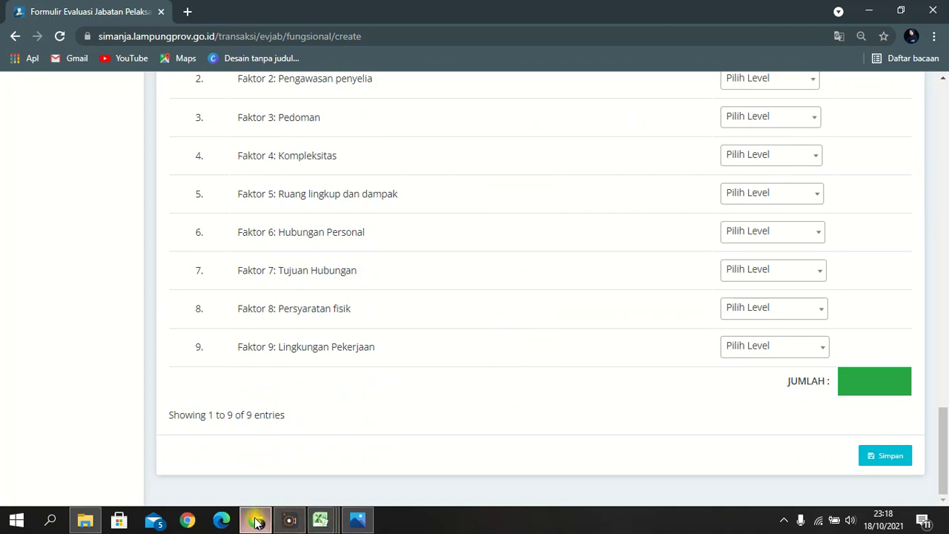
Switch to the Excel table, find the JF Guru Pertama row and read its levels for Faktor 9, 8 and 7.
left_click(256, 522)
scroll(100, 297, "up", 10)
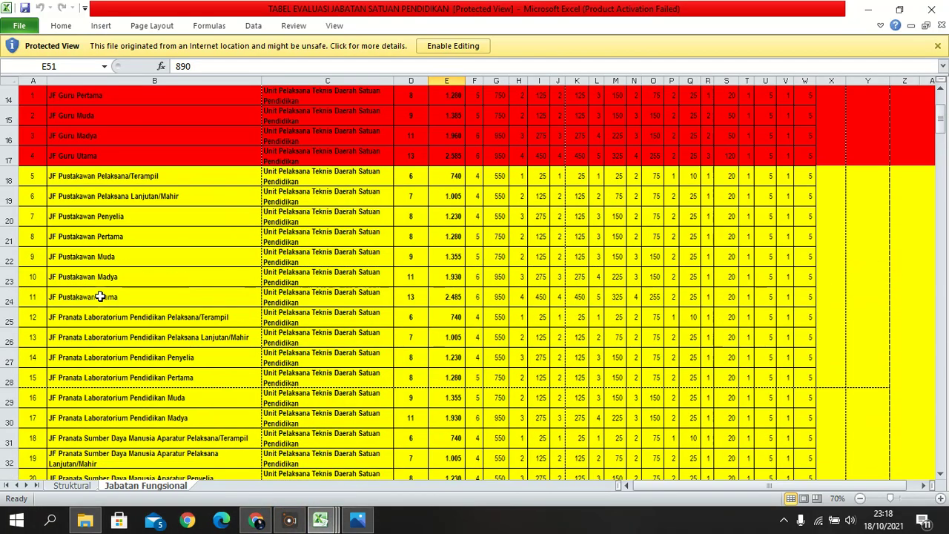
scroll(100, 296, "up", 3)
left_click(10, 214)
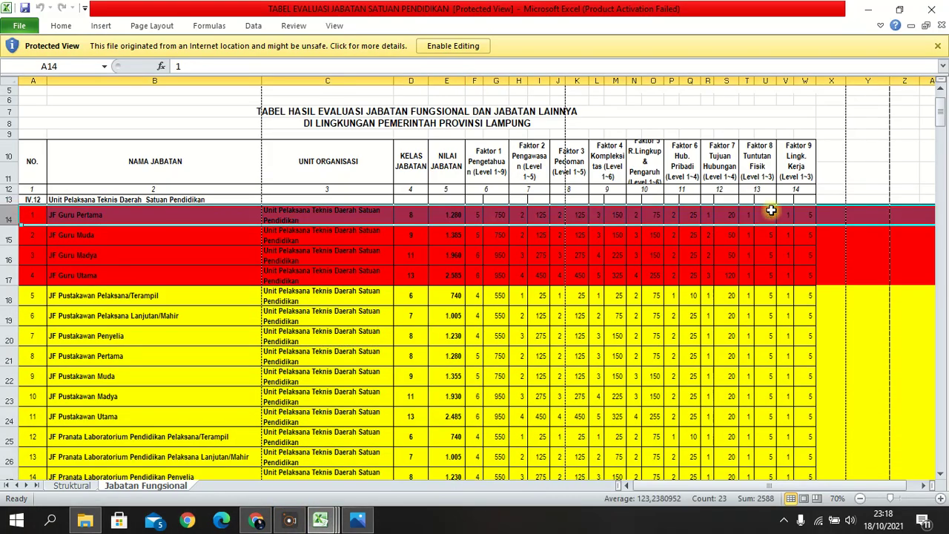
left_click(783, 216)
left_click(747, 215)
left_click(712, 219)
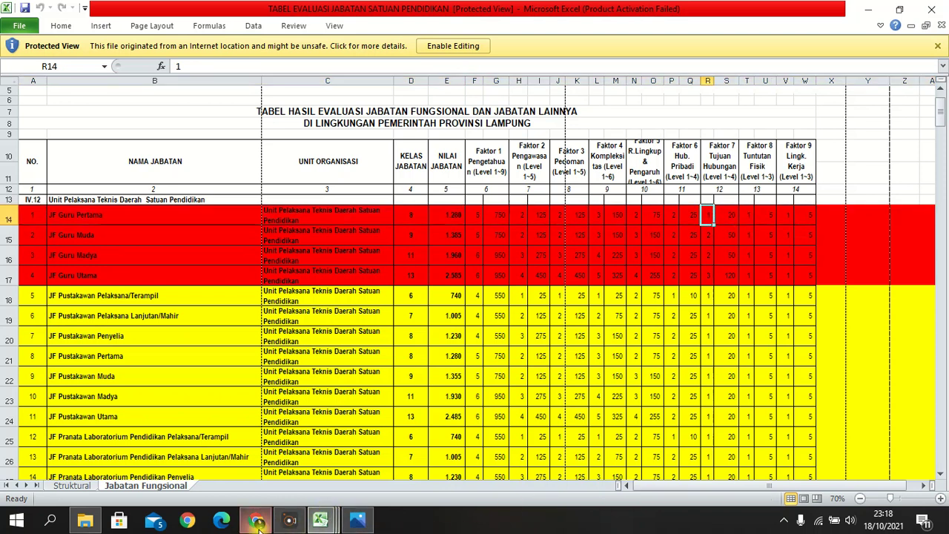
Return to the form in Chrome and set JF Guru Pertama's Faktor 9, Faktor 8 and Faktor 7 to LEVEL 1.
mouse_move(258, 519)
left_click(369, 470)
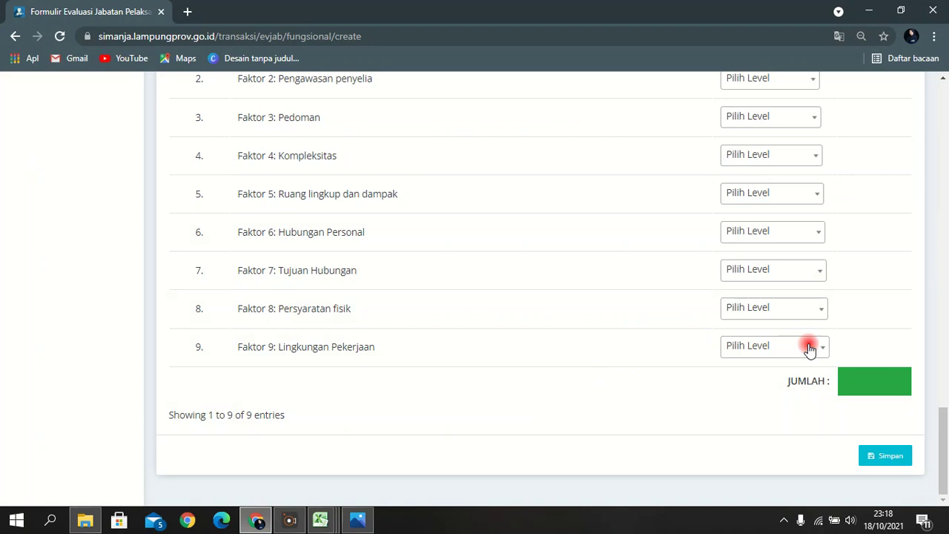
left_click(810, 349)
left_click(747, 417)
left_click(783, 315)
left_click(769, 376)
left_click(801, 270)
left_click(771, 338)
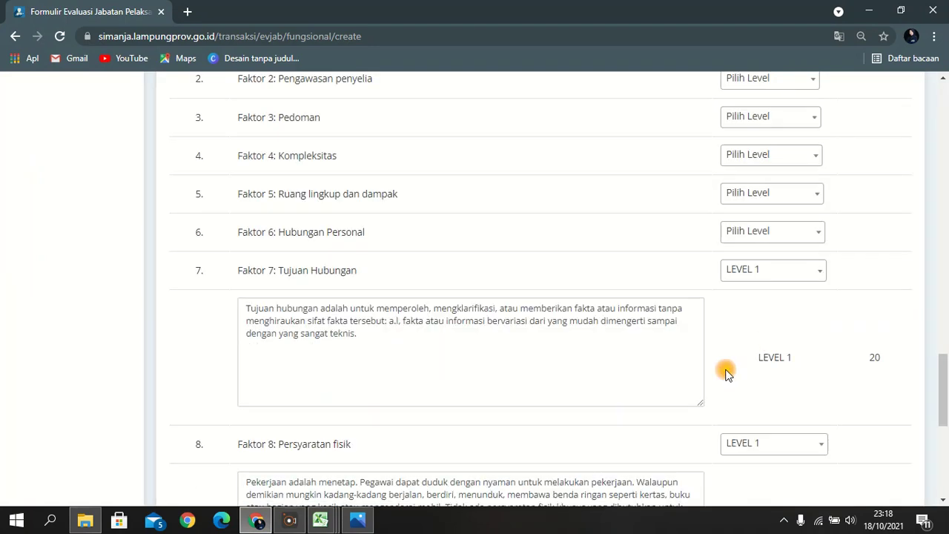
Check JF Guru Pertama's row in the Excel table, return to the Chrome form, and set Faktor 6 and Faktor 5 to LEVEL 2.
left_click(256, 520)
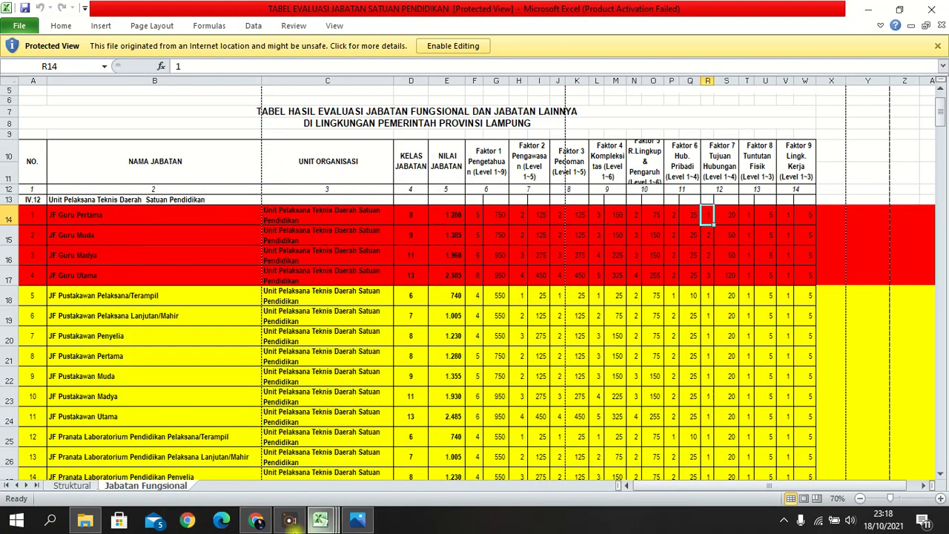
left_click(256, 520)
left_click(774, 233)
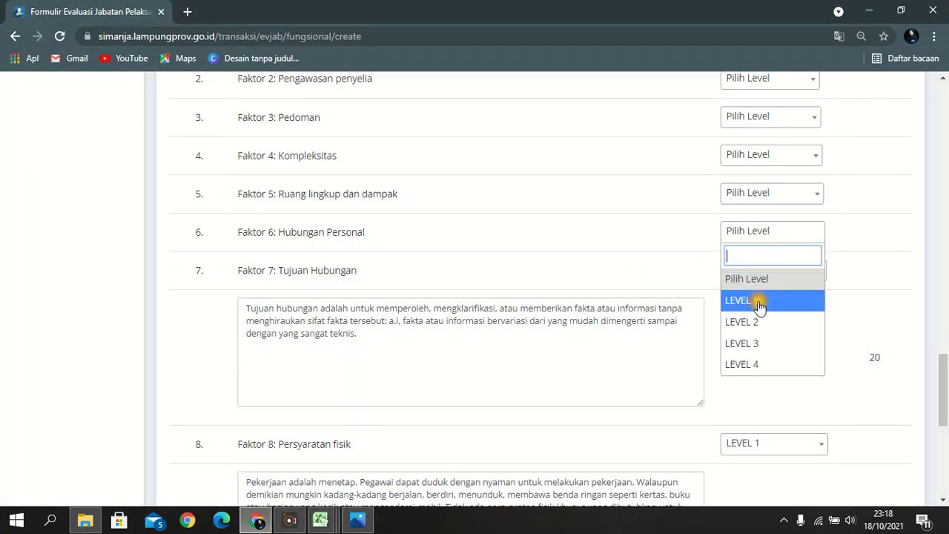
left_click(745, 321)
left_click(773, 193)
left_click(756, 282)
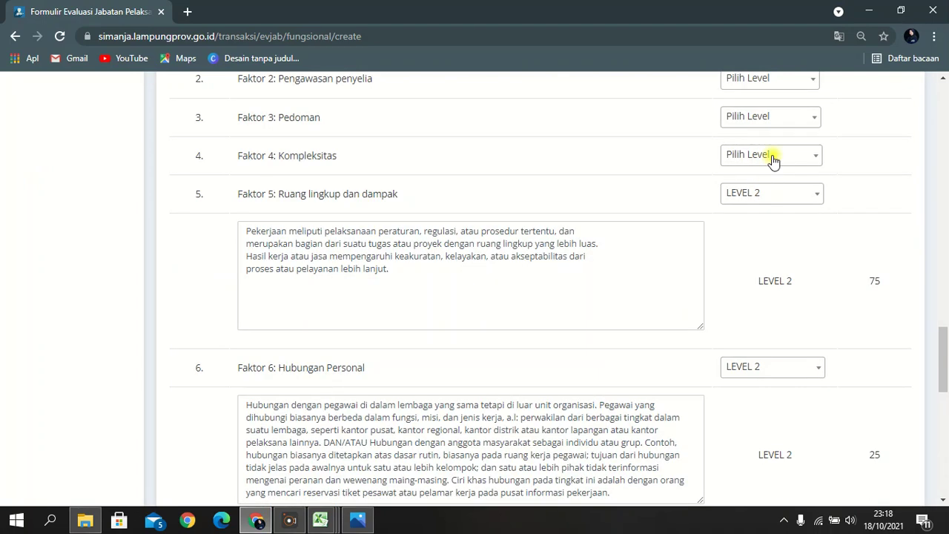
Set JF Guru Pertama's Faktor 4 to LEVEL 3 and Faktor 3 to LEVEL 2.
left_click(774, 160)
left_click(763, 265)
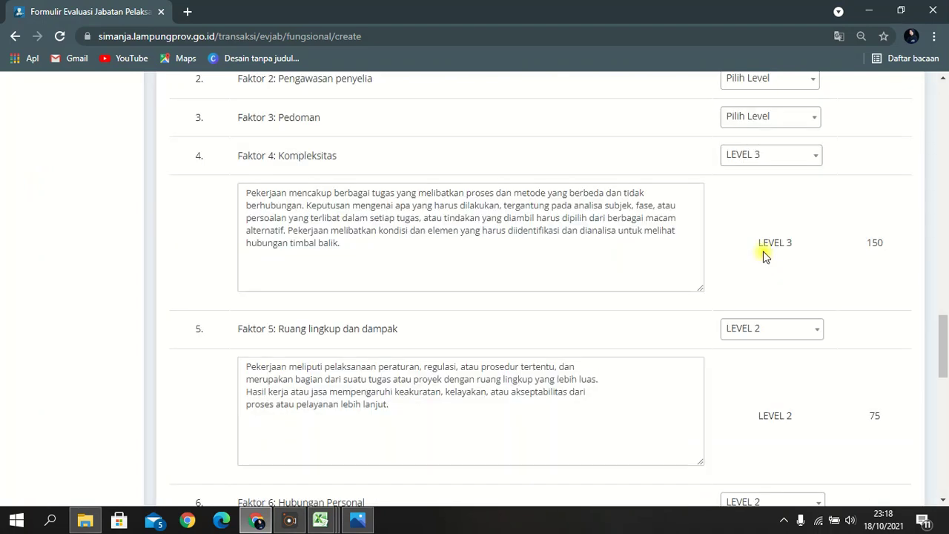
left_click(801, 118)
left_click(781, 209)
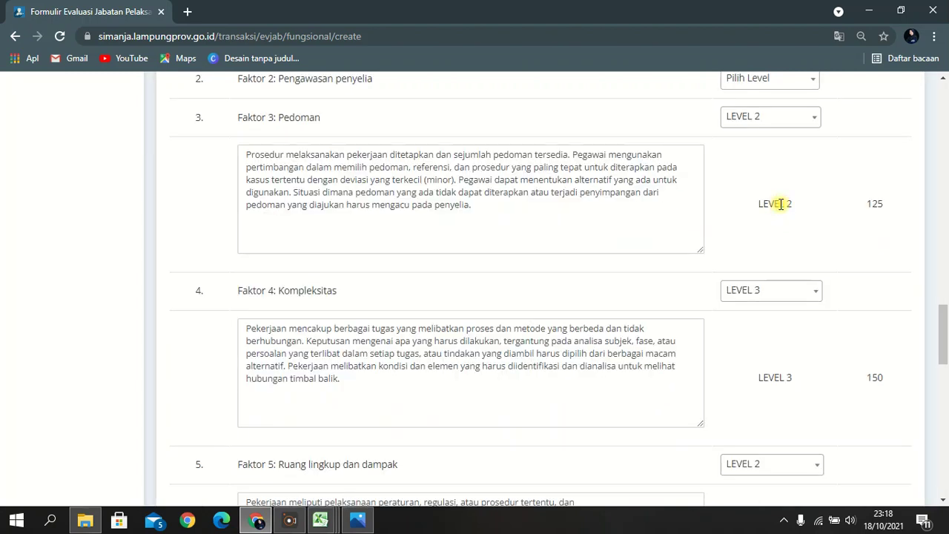
Recheck the Excel table, return to the form in Chrome, and set Faktor 2 to LEVEL 2 and Faktor 1 to LEVEL 5.
scroll(781, 204, "up", 2)
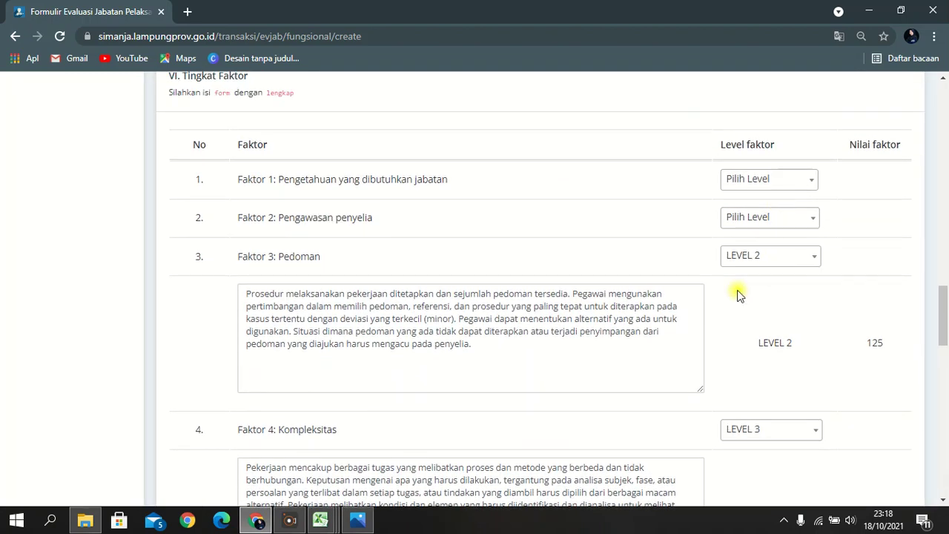
left_click(320, 521)
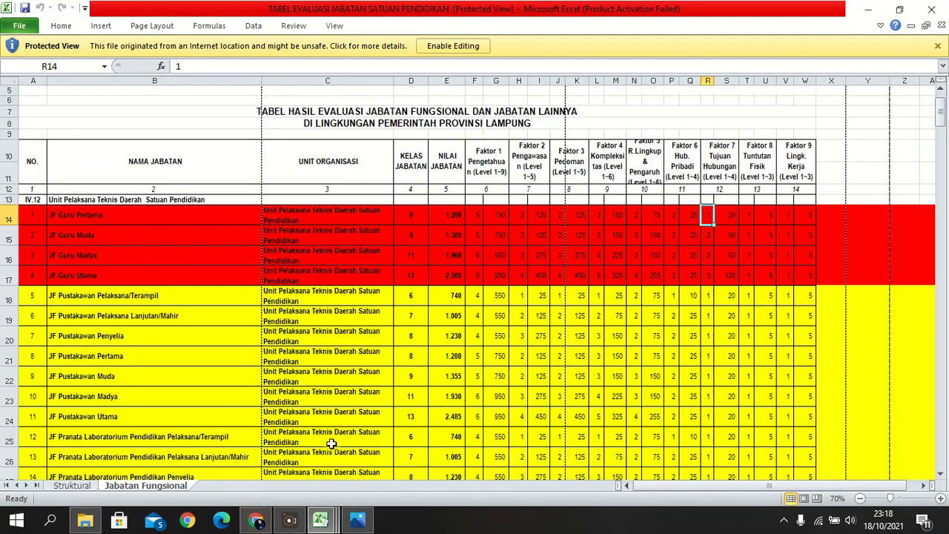
left_click(256, 521)
left_click(790, 219)
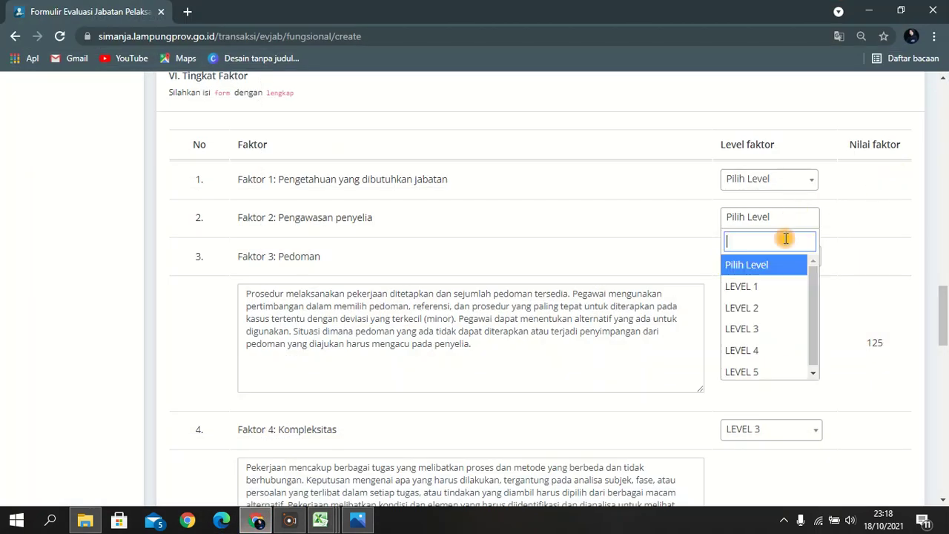
left_click(763, 305)
left_click(798, 178)
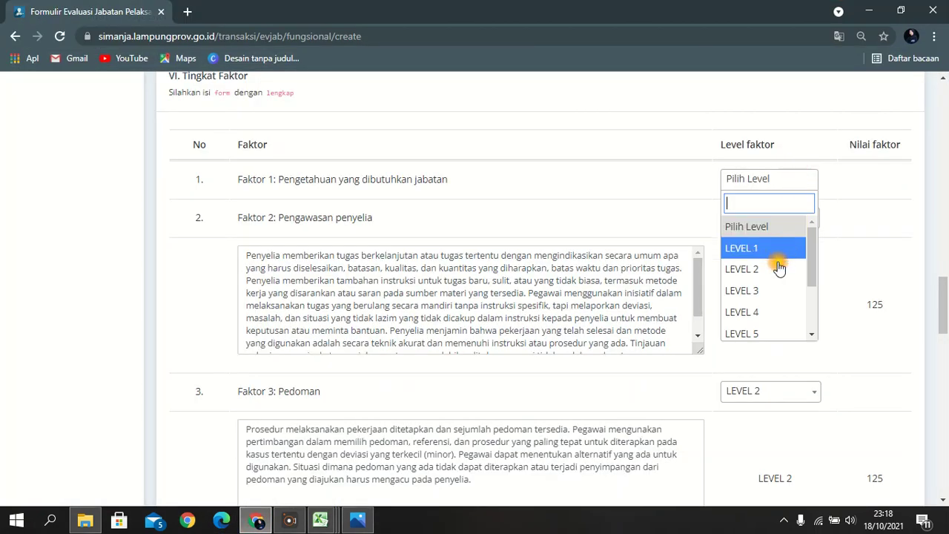
left_click(750, 333)
Save the completed JF Guru Pertama evaluation and check its row in the evaluation list.
left_click_drag(943, 293, 932, 460)
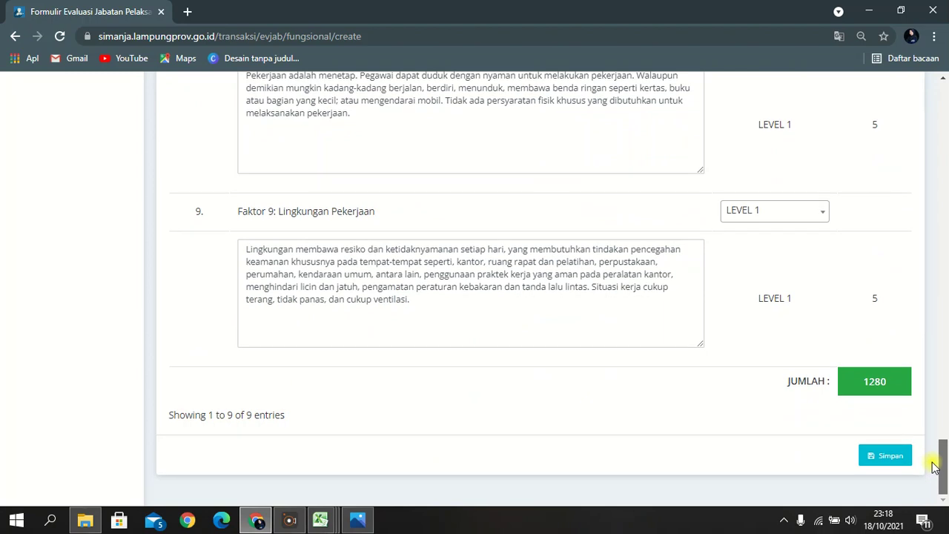
left_click(871, 454)
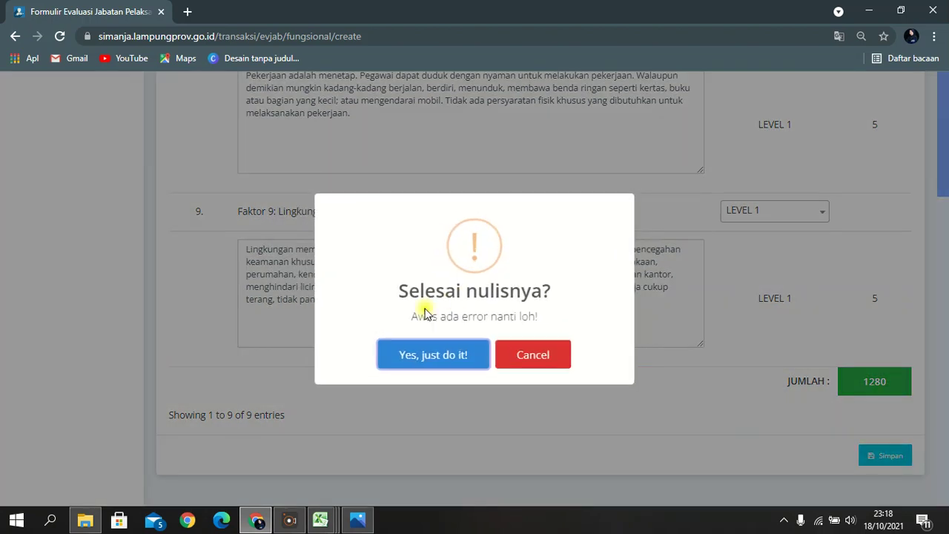
left_click(424, 356)
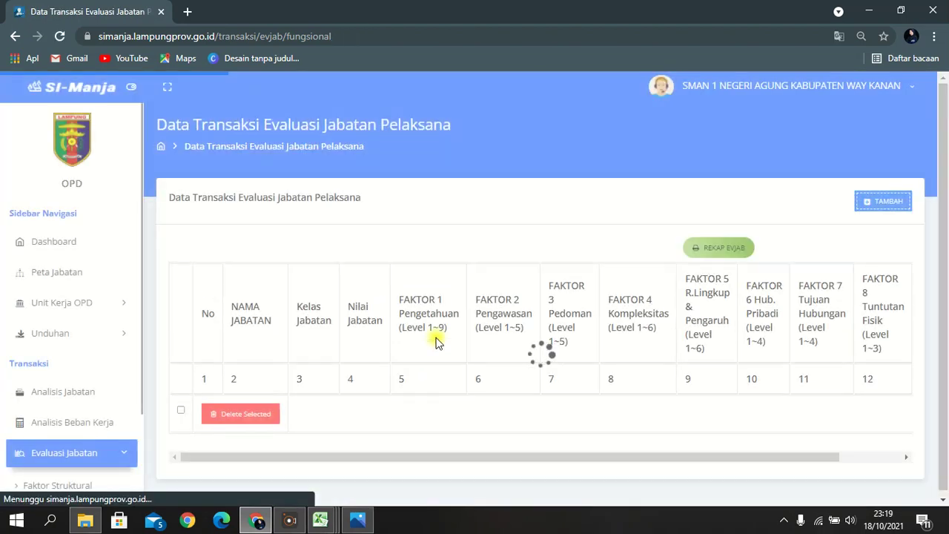
scroll(457, 324, "down", 2)
scroll(458, 324, "down", 4)
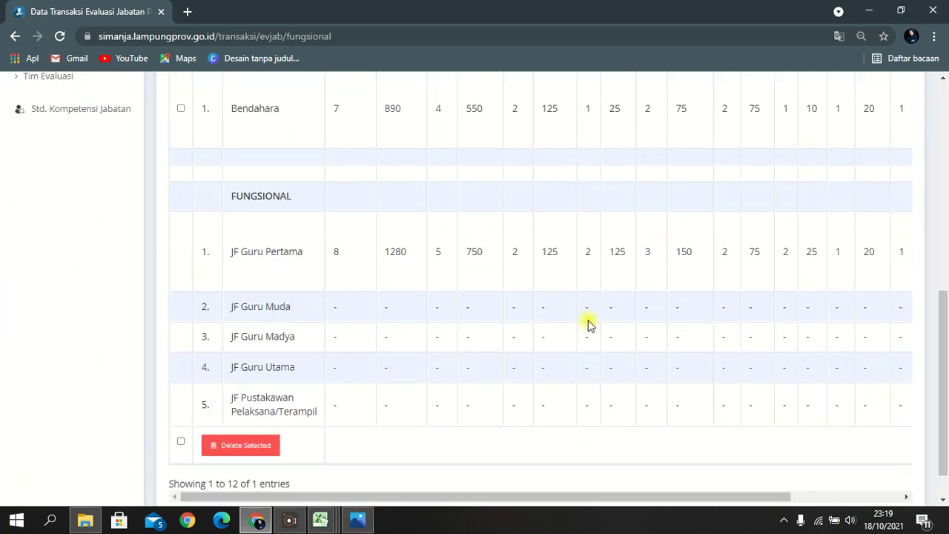
Add another evaluation entry, choose JF Pustakawan Pelaksana/Terampil as the job name, and go to its factor levels.
scroll(873, 176, "up", 10)
left_click(897, 204)
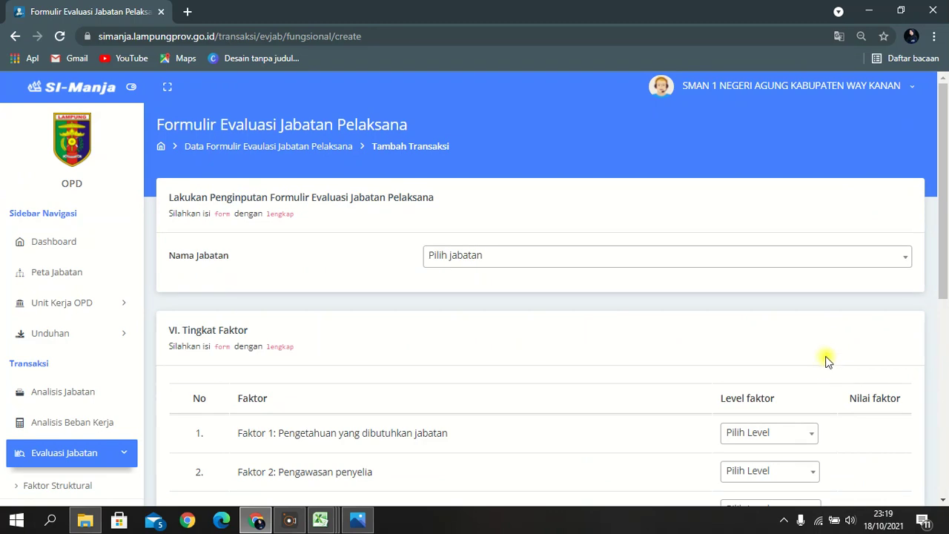
left_click(686, 249)
left_click(655, 327)
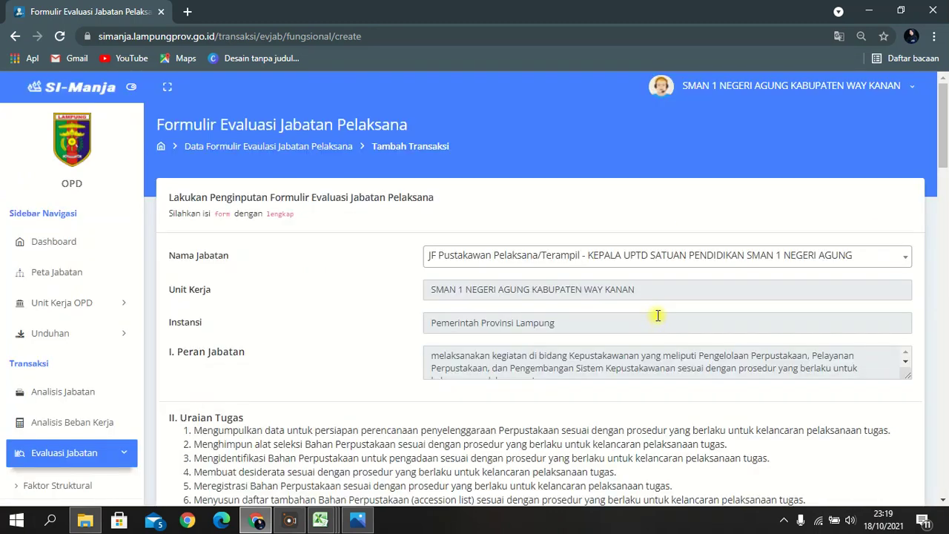
left_click_drag(943, 159, 942, 452)
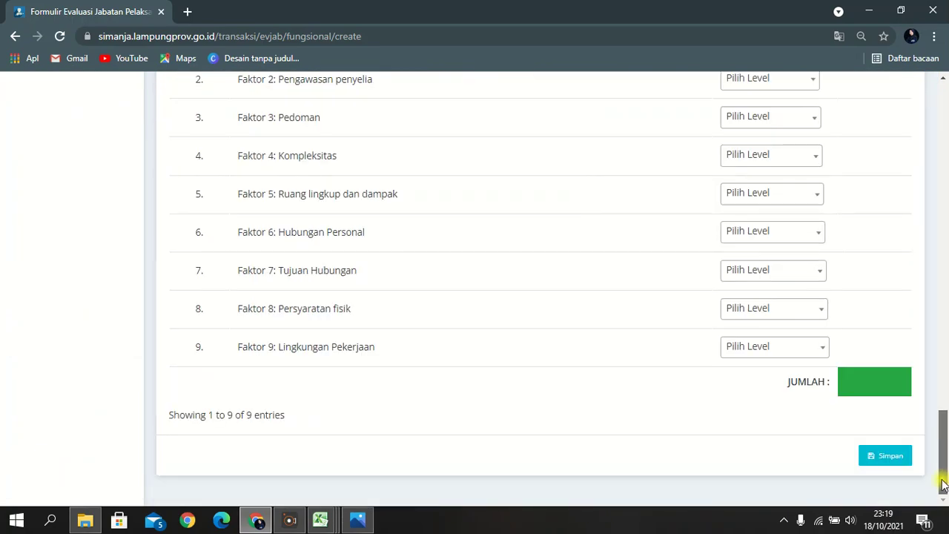
Switch to the Excel table, find the JF Pustakawan Pelaksana/Terampil row and read its levels for Faktor 9, 8, 7 and 6.
left_click(256, 519)
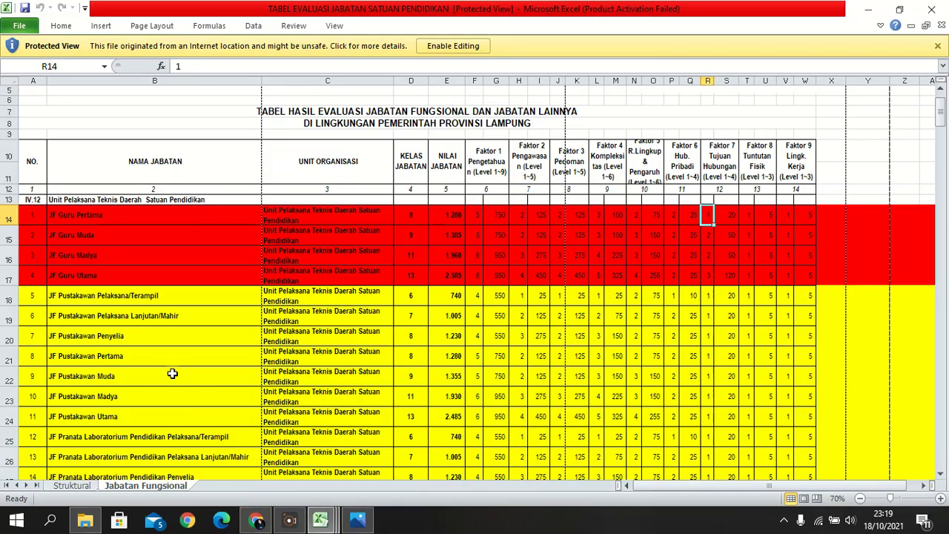
left_click(117, 301)
left_click(9, 295)
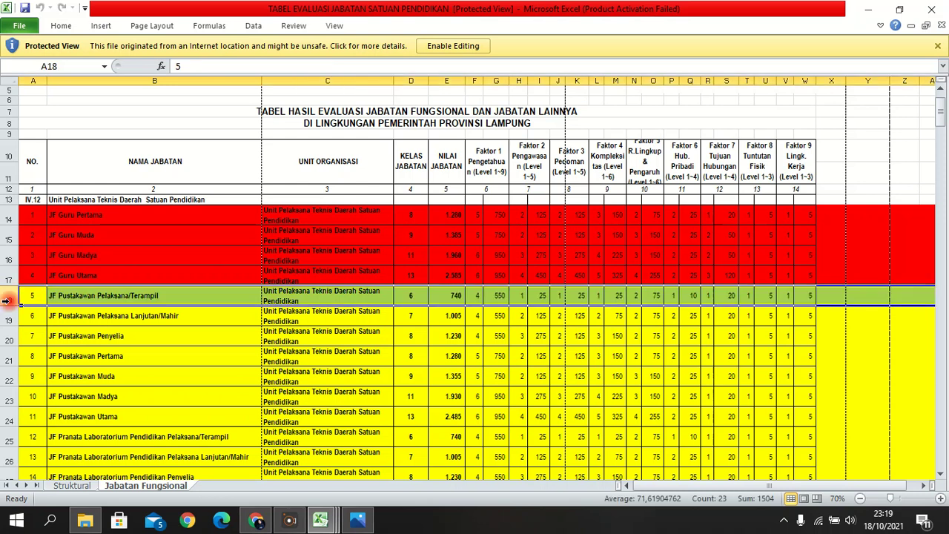
left_click(790, 297)
left_click(749, 298)
left_click(709, 295)
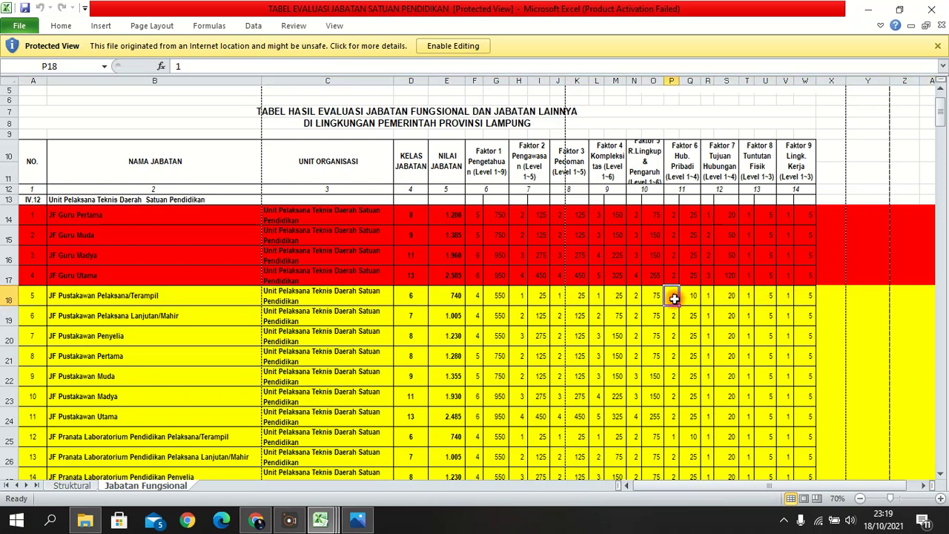
Return to the form in Chrome and set JF Pustakawan Pelaksana/Terampil's Faktor 9, 8, 7 and 6 to LEVEL 1.
left_click(256, 521)
left_click(767, 349)
left_click(759, 413)
left_click(777, 316)
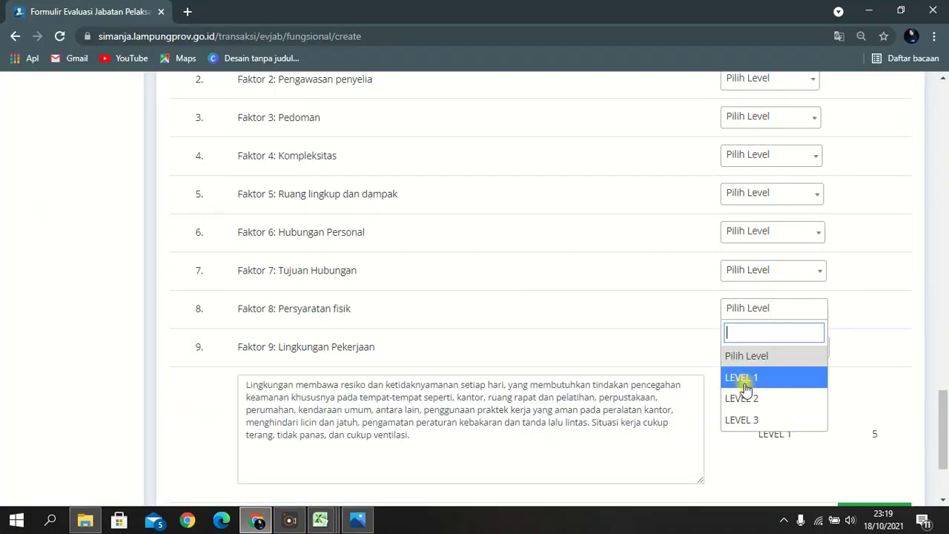
left_click(742, 378)
left_click(758, 273)
left_click(760, 339)
left_click(767, 232)
left_click(745, 298)
Read the remaining levels in Excel, return to Chrome, and set Faktor 5 to LEVEL 2 and Faktor 4 and Faktor 3 to LEVEL 1.
left_click(321, 520)
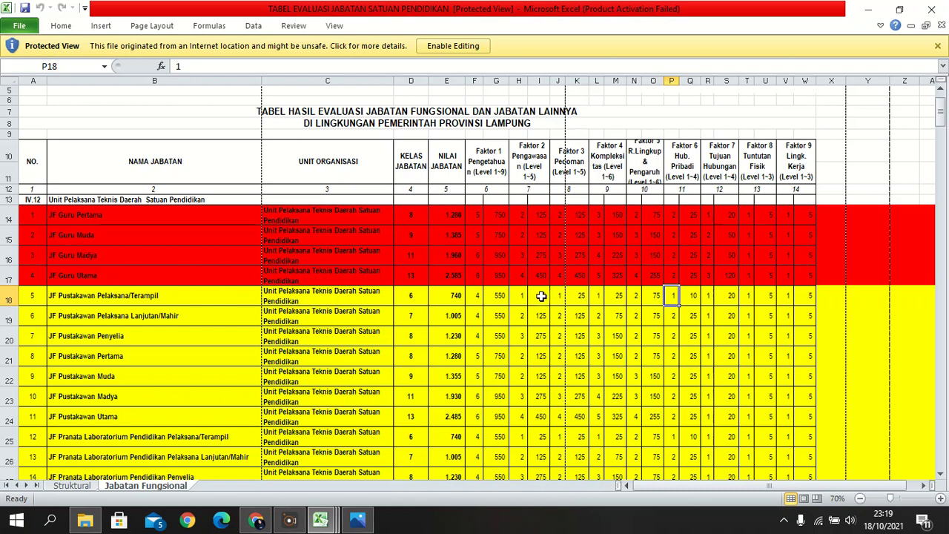
left_click(255, 520)
left_click(805, 193)
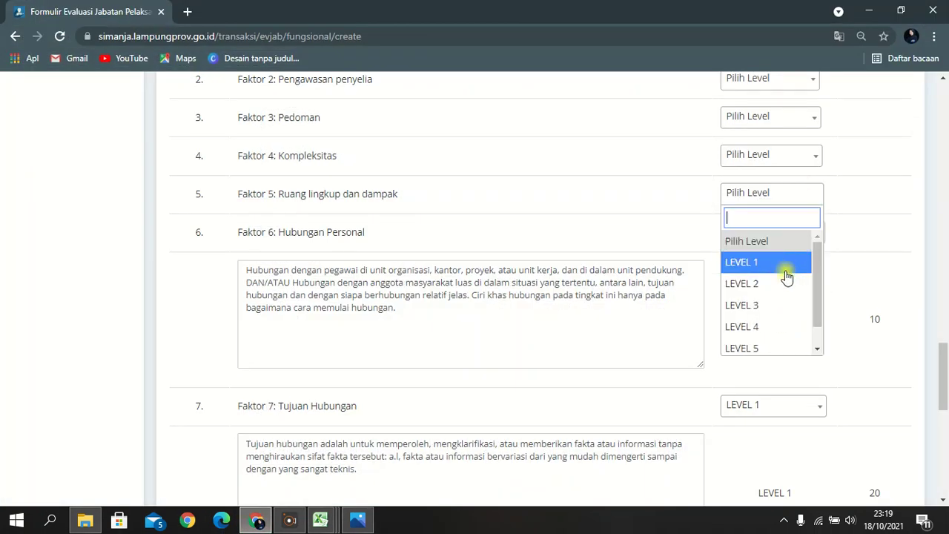
left_click(786, 267)
left_click(791, 154)
left_click(778, 234)
left_click(788, 117)
left_click(788, 185)
Set JF Pustakawan Pelaksana/Terampil's Faktor 2 to LEVEL 1 and Faktor 1 to LEVEL 4.
scroll(792, 234, "up", 2)
left_click(790, 219)
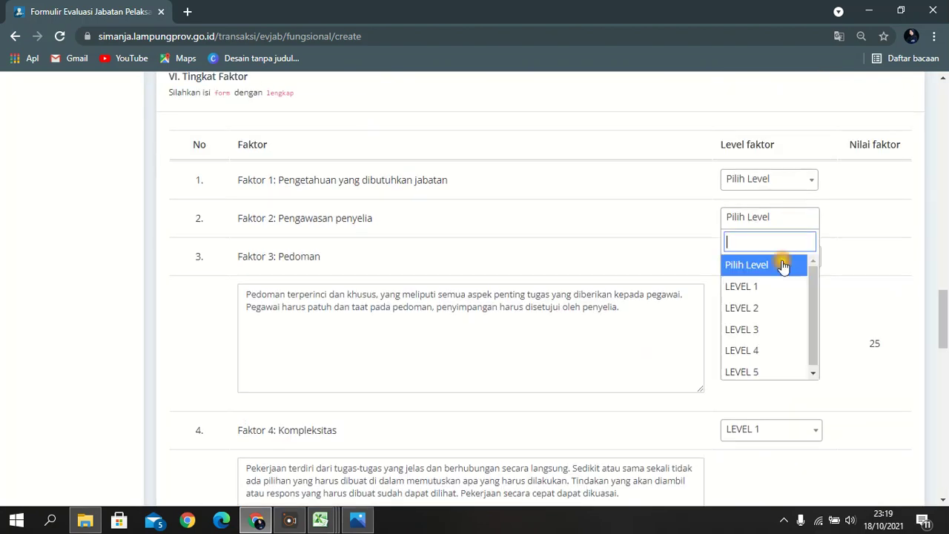
left_click(779, 282)
left_click(785, 185)
left_click(768, 312)
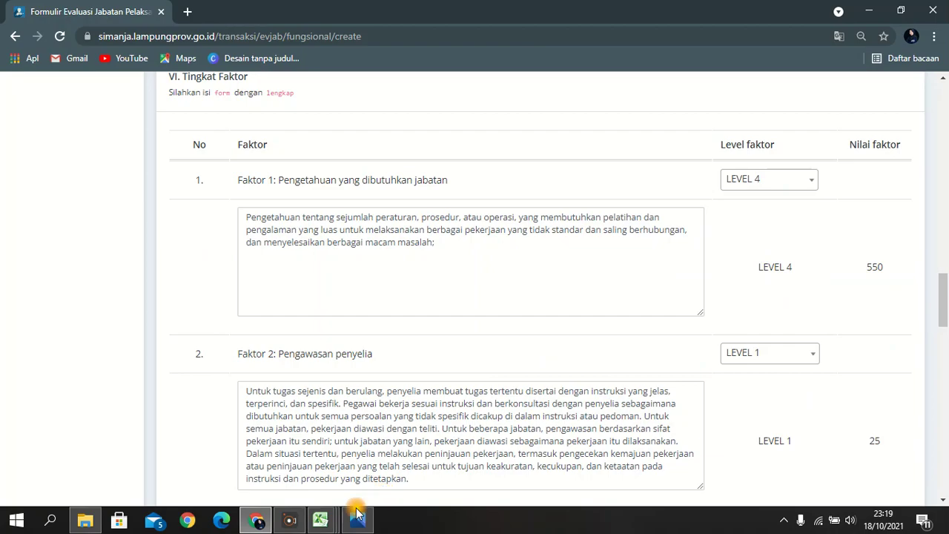
Compare the Nilai Jabatan of JF Pustakawan Pelaksana/Terampil in the Excel table with the total in the Chrome form.
left_click(320, 520)
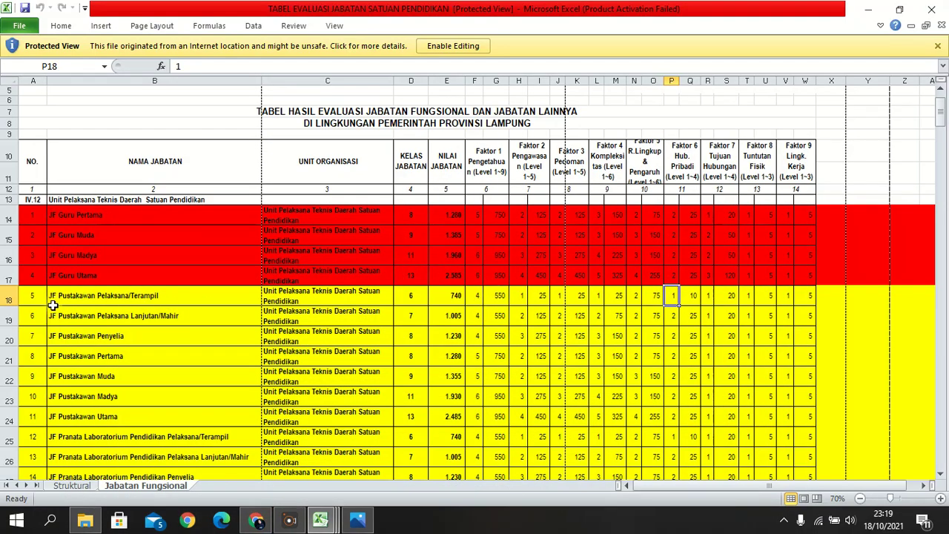
left_click(9, 295)
left_click(457, 296)
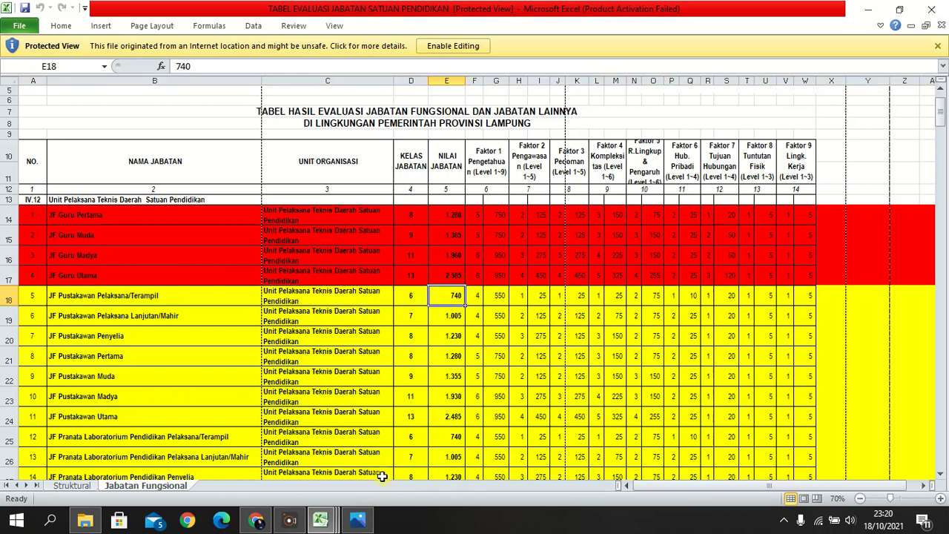
left_click(255, 521)
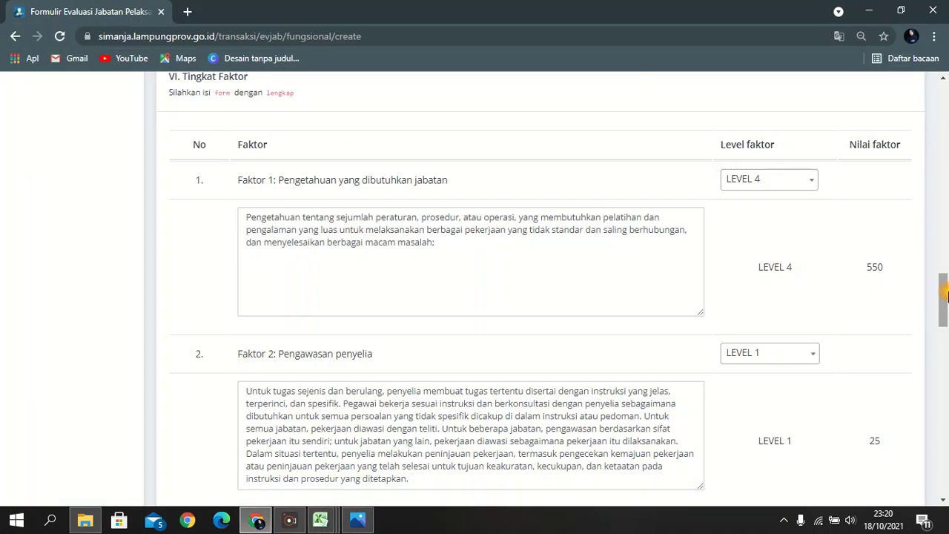
left_click_drag(946, 291, 944, 457)
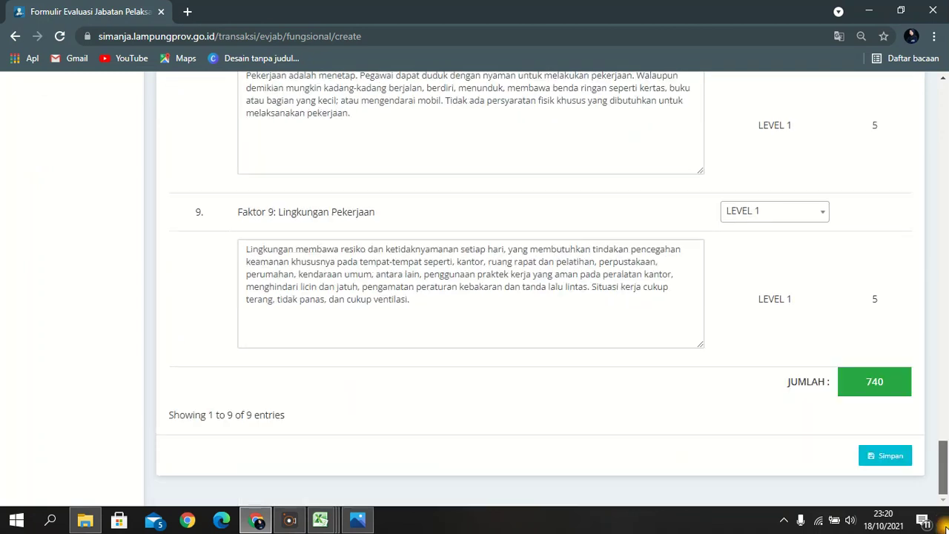
Save the JF Pustakawan Pelaksana/Terampil evaluation and look over the evaluation list.
left_click(870, 460)
left_click(402, 351)
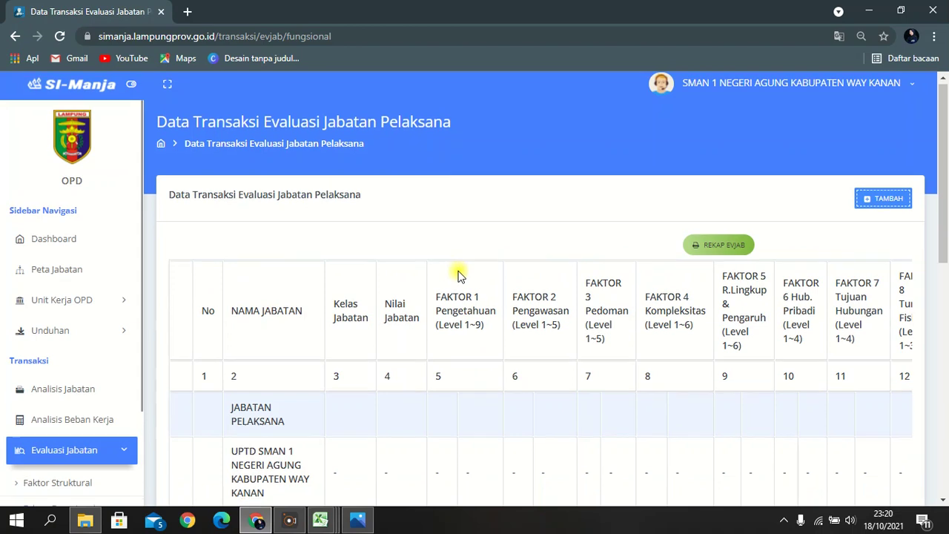
scroll(458, 276, "down", 5)
scroll(363, 297, "up", 2)
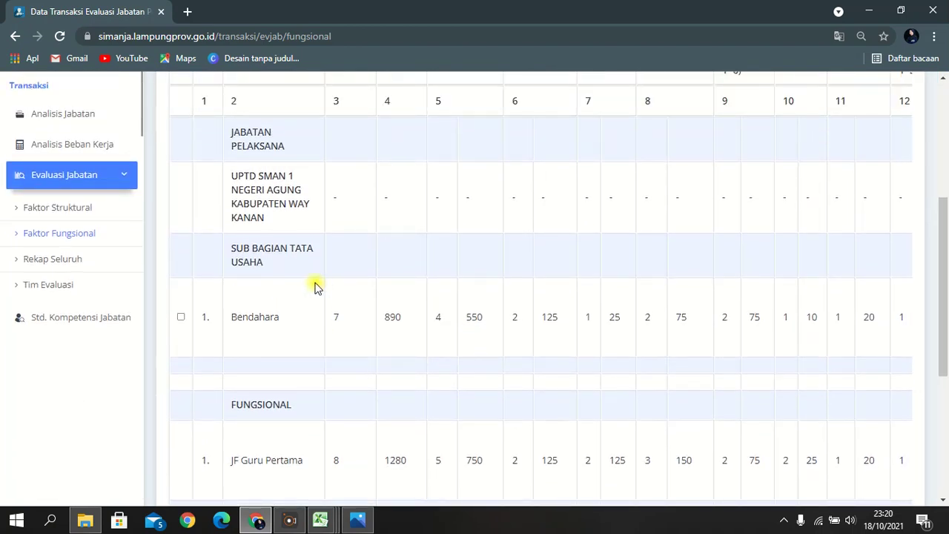
Open the overall evaluation recap (Rekap Seluruh) and review the classes and values of the evaluated jobs.
left_click(112, 264)
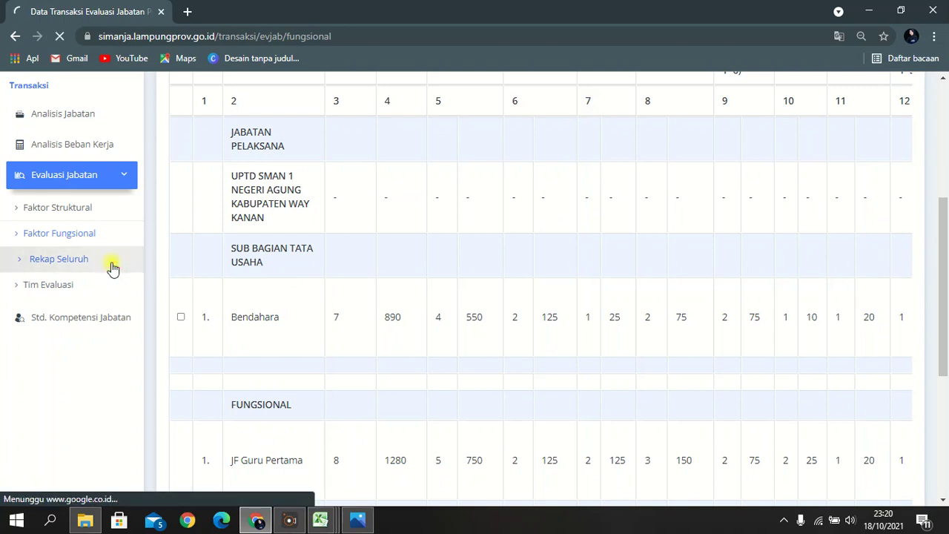
scroll(425, 236, "down", 3)
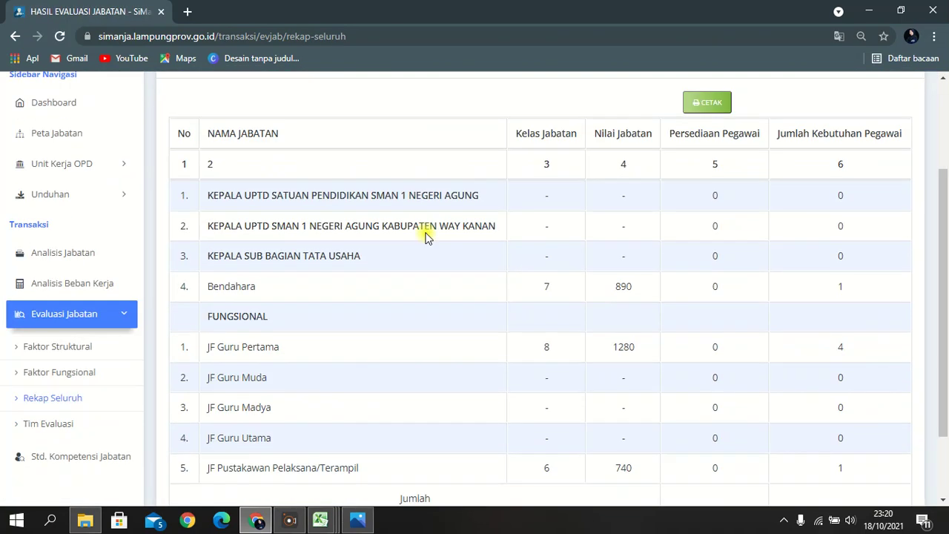
scroll(250, 273, "up", 1)
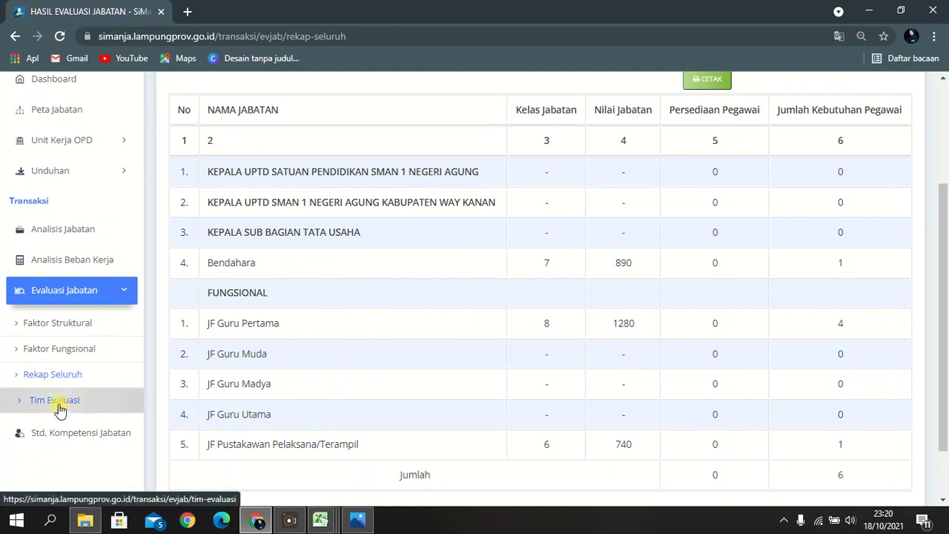
Open the Tim Evaluasi form and enter the team leader's title KEPALA BIRO ORGANISASI Selaku Ketua Tim Pelaksana, full name and NIP.
left_click(59, 406)
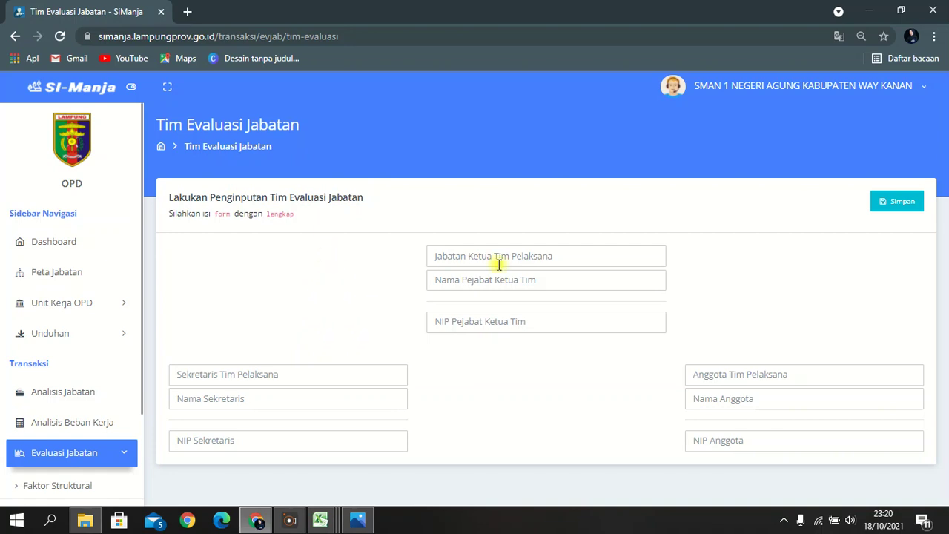
left_click(534, 252)
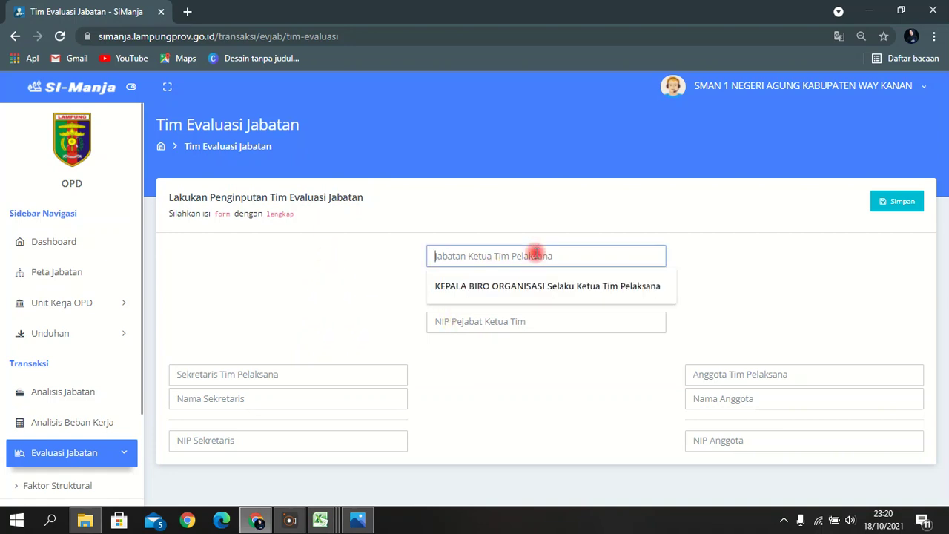
left_click(568, 224)
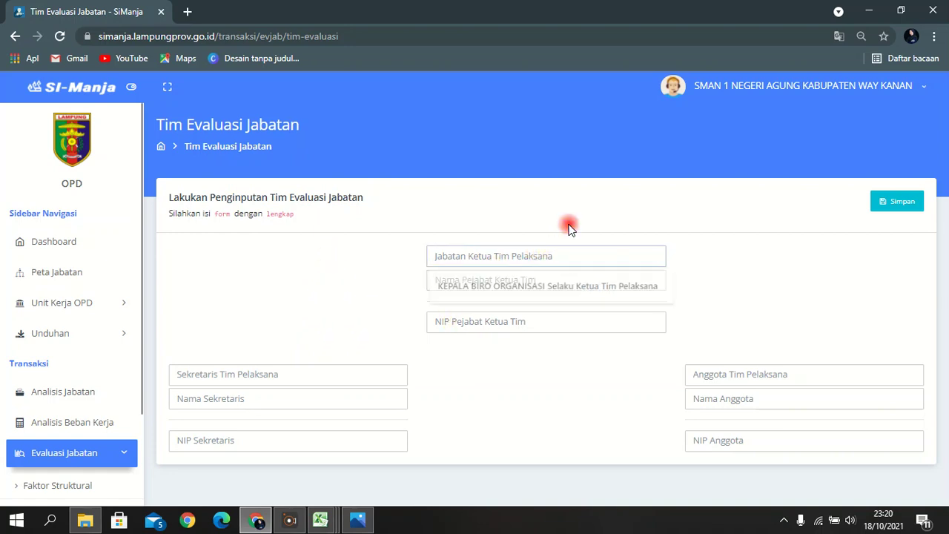
left_click(512, 282)
left_click(543, 232)
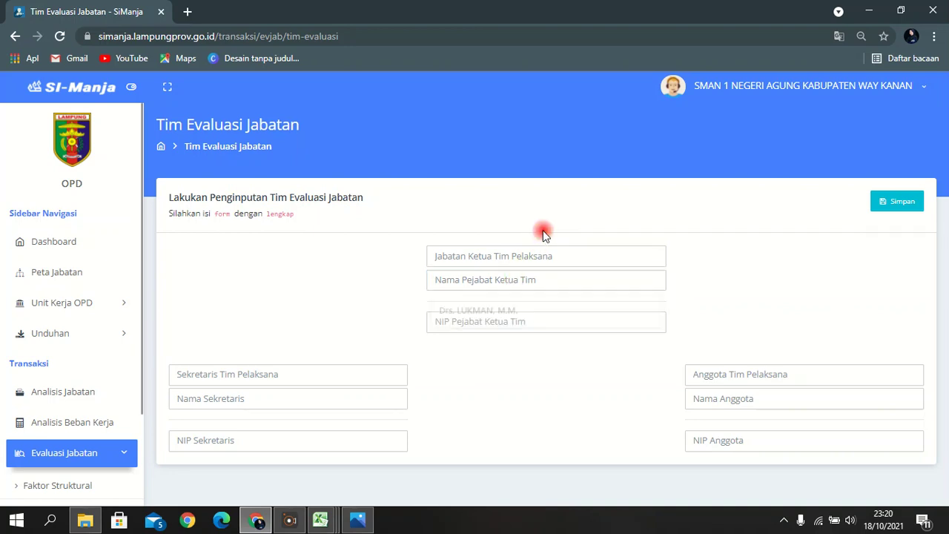
left_click(479, 323)
left_click(493, 252)
left_click(492, 282)
left_click(492, 288)
left_click(487, 317)
left_click(488, 322)
left_click(483, 347)
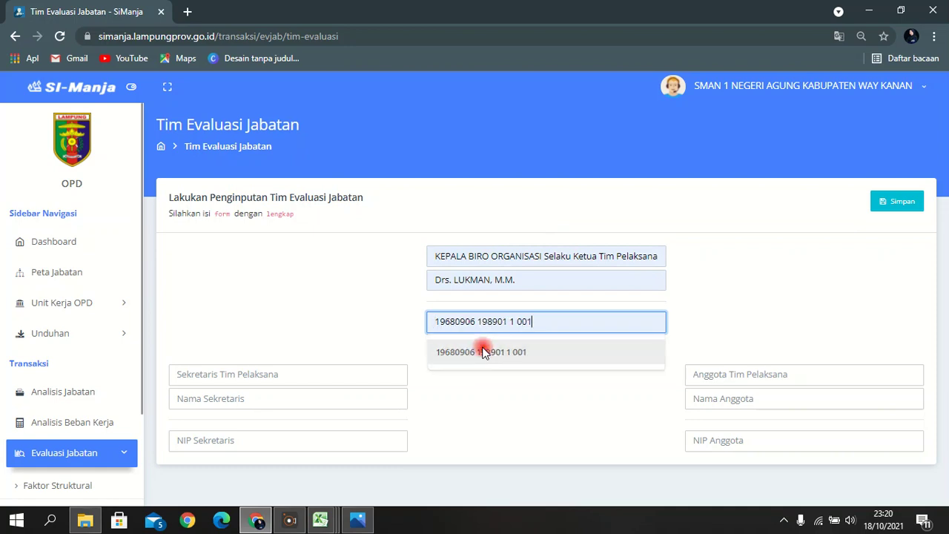
Fill in the team secretary's title starting with KEPALA BAGIAN KELEMBAGAAN DAN ANALISIS, plus the secretary's full name and NIP.
left_click(306, 376)
left_click(295, 404)
left_click(290, 399)
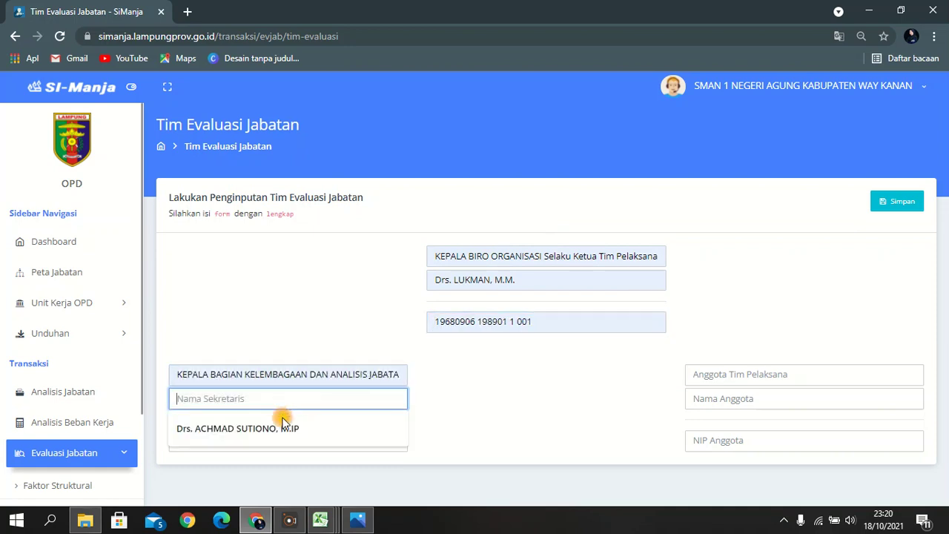
left_click(273, 430)
left_click(261, 445)
left_click(256, 467)
Fill in the team member's title starting with SEKRETARIS DINAS PENDIDIKAN DAN KEBUDAYAAN, full name and NIP, and save the evaluation team.
left_click(854, 379)
left_click(835, 408)
left_click(801, 396)
left_click(752, 424)
left_click(774, 438)
left_click(744, 472)
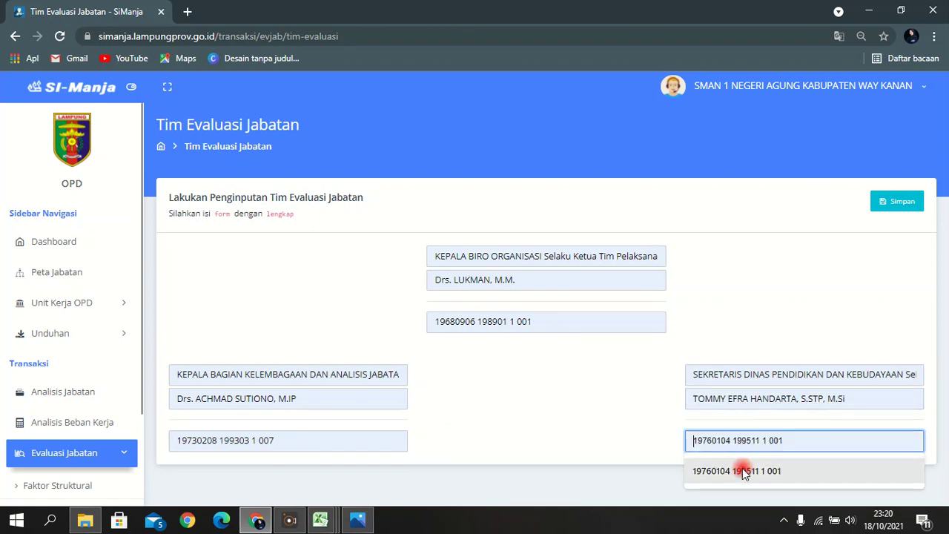
left_click(890, 202)
left_click(444, 370)
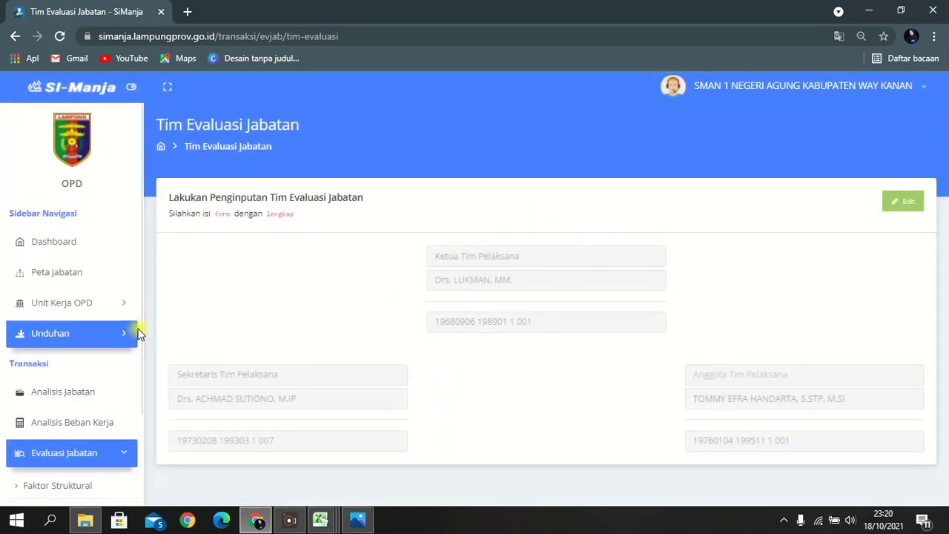
Start a new job analysis in Analisis Jabatan for KEPALA UPTD SMAN 1 NEGERI AGUNG KABUPATEN WAY KANAN - KEPALA SUB BAGIAN TATA USAHA.
left_click(77, 394)
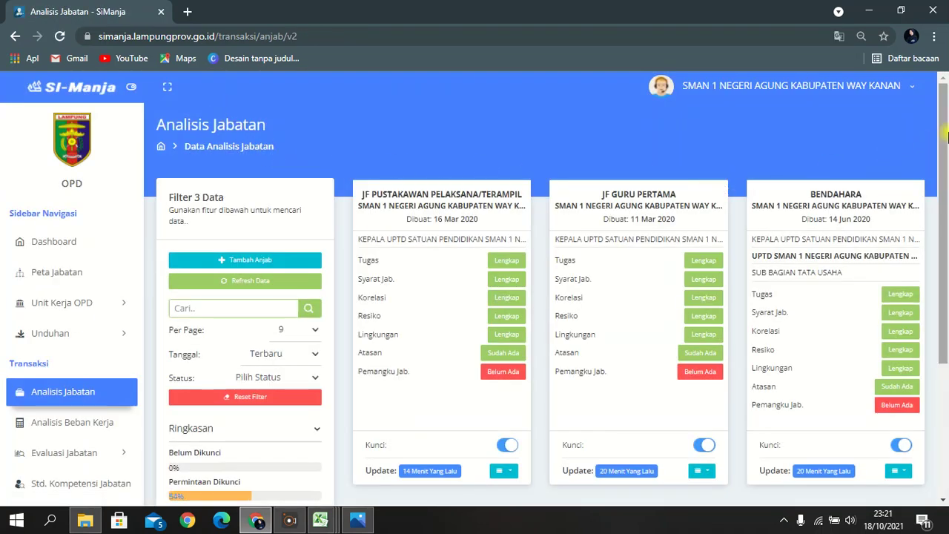
scroll(947, 133, "down", 1)
scroll(946, 122, "up", 1)
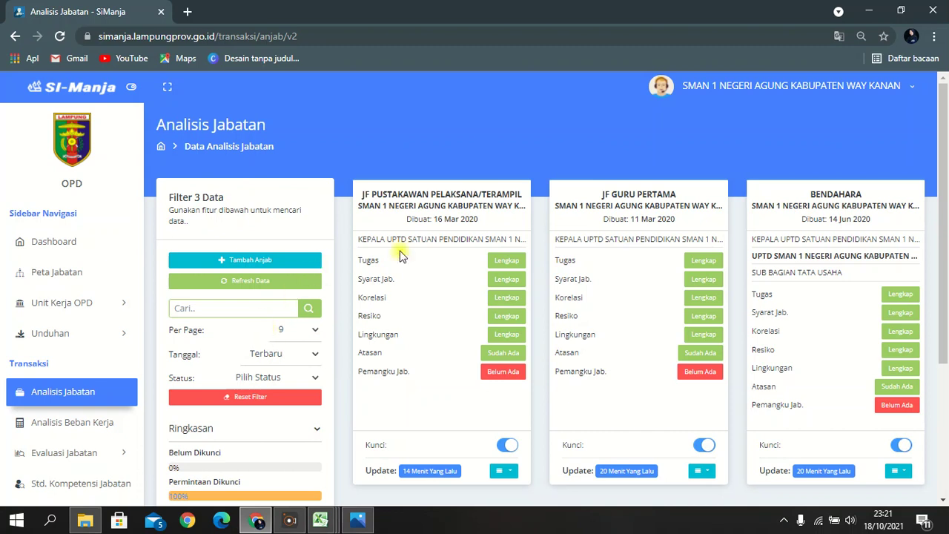
left_click(67, 302)
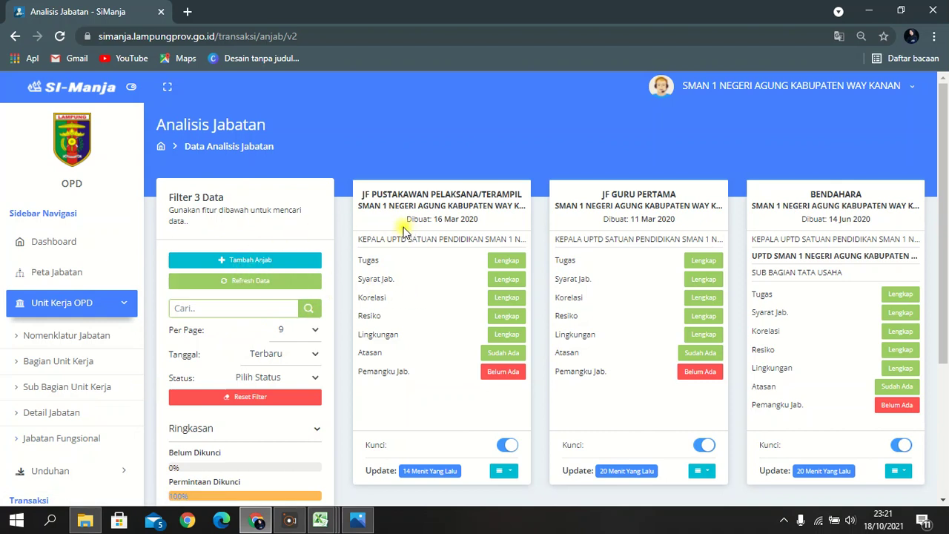
left_click(241, 263)
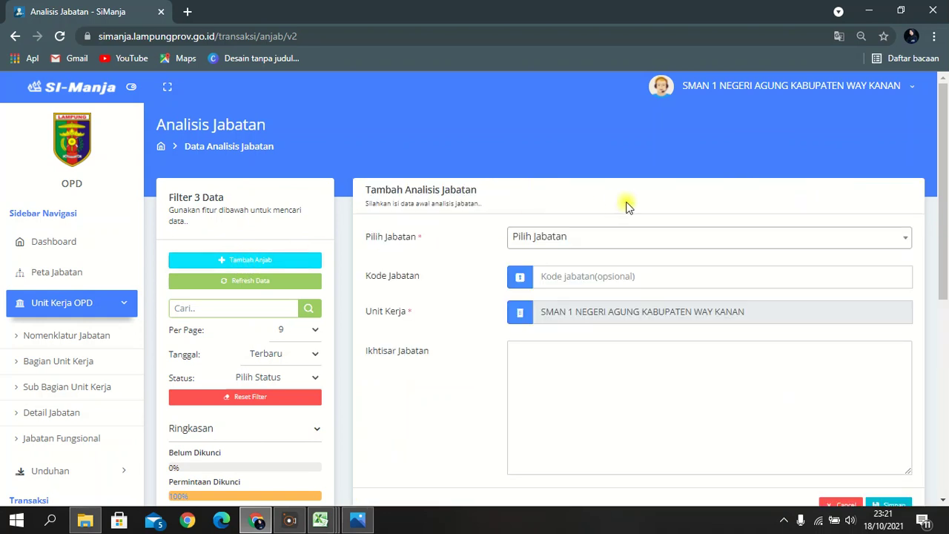
left_click(629, 237)
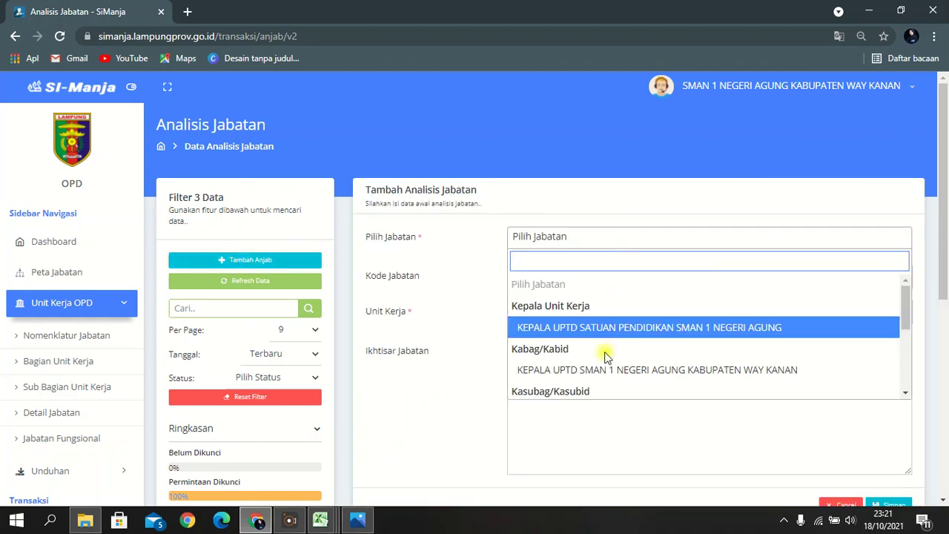
scroll(611, 356, "down", 3)
scroll(611, 357, "up", 2)
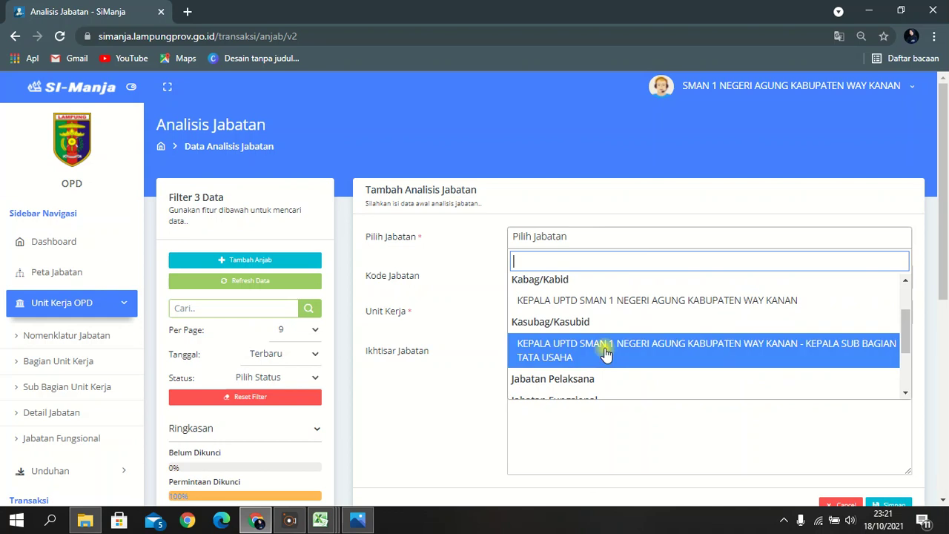
scroll(612, 333, "down", 2)
scroll(612, 334, "up", 3)
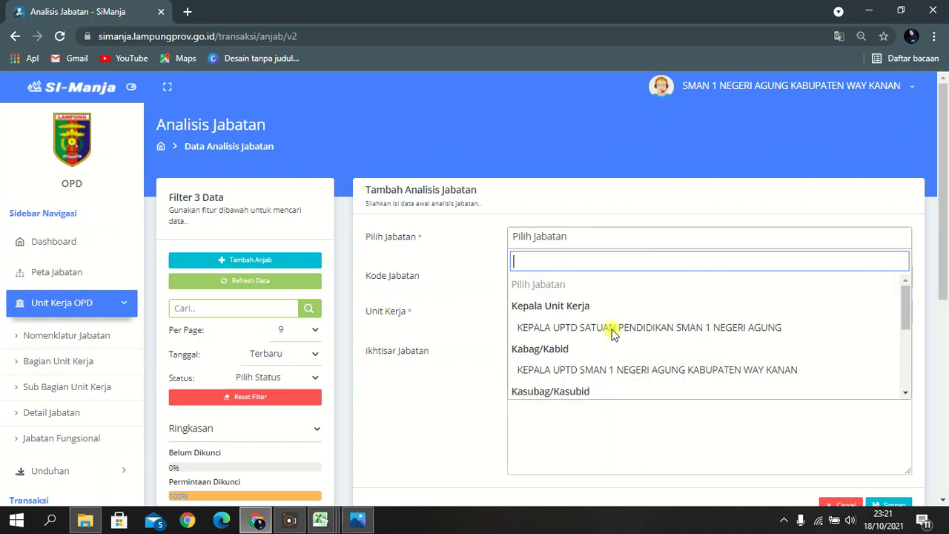
scroll(612, 334, "down", 1)
scroll(613, 335, "down", 1)
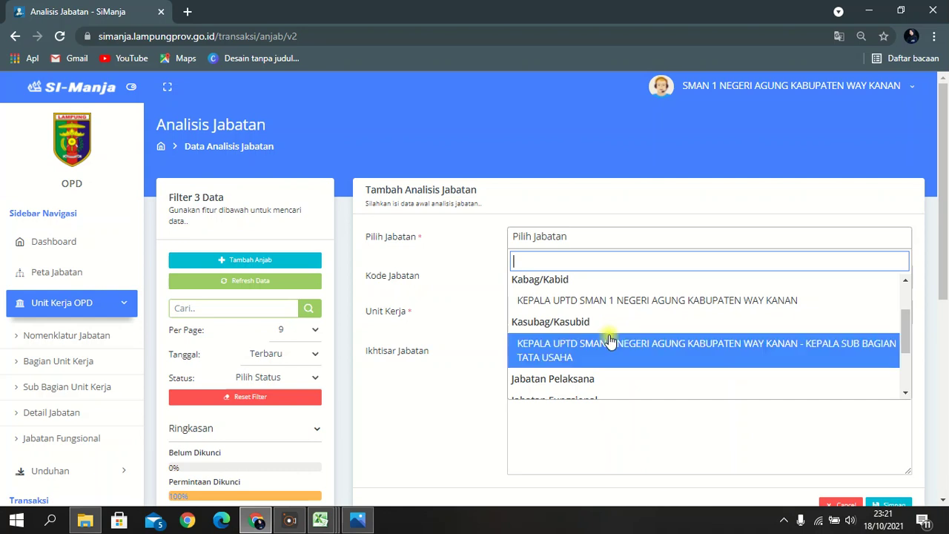
left_click(610, 347)
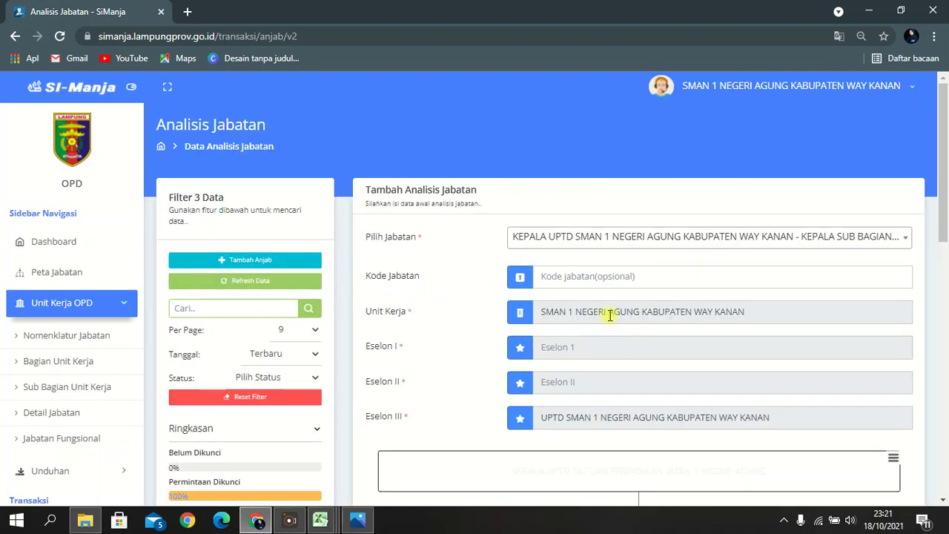
Ready the empty Ikhtisar Jabatan field for entry, switch to File Explorer and open the KASUBBAGTU-sman Word document.
scroll(629, 276, "down", 4)
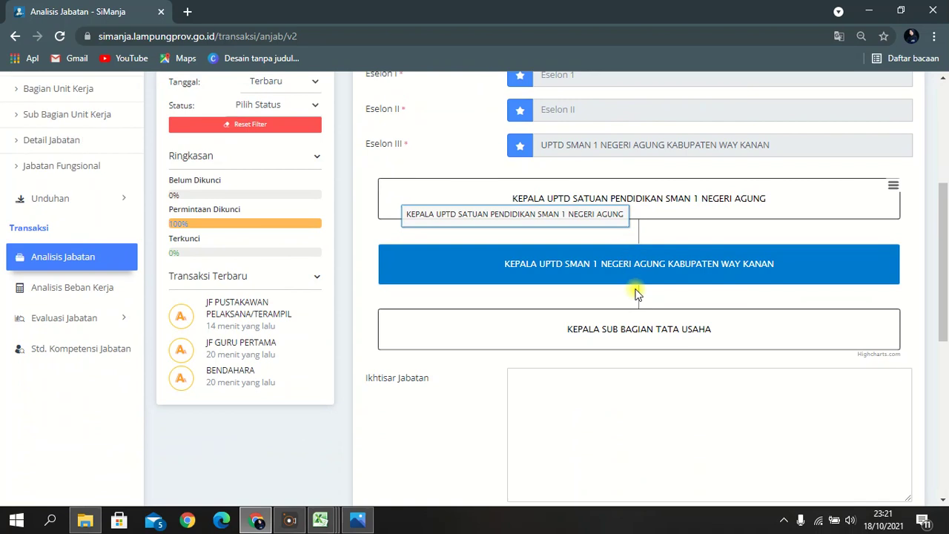
scroll(524, 384, "down", 2)
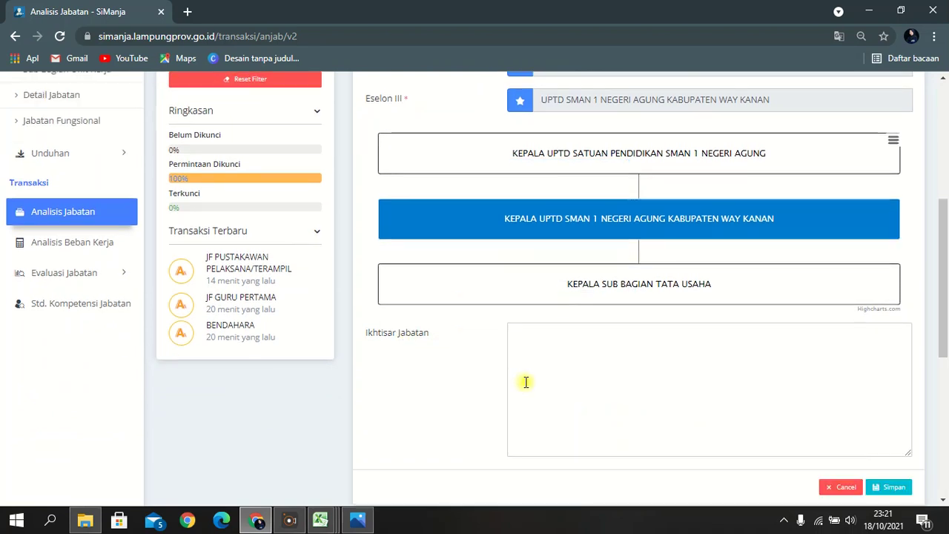
left_click(563, 304)
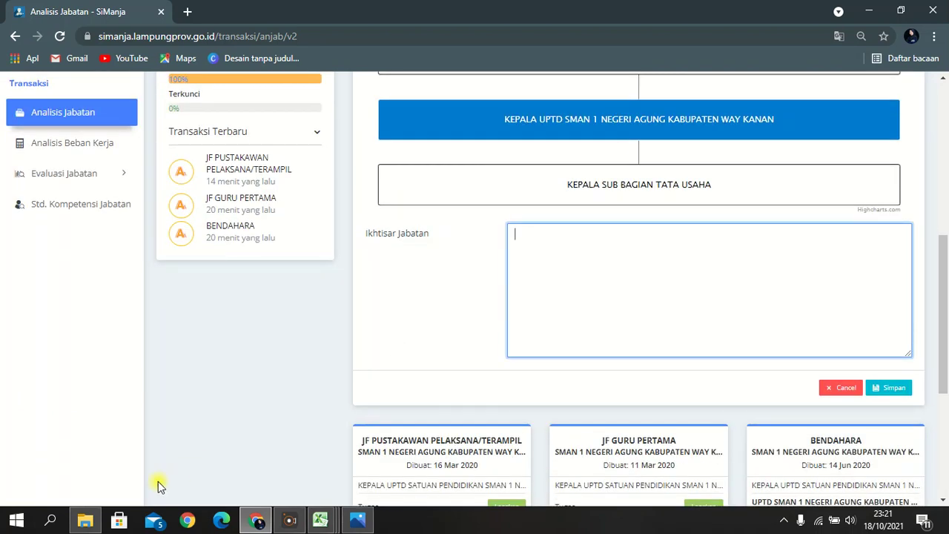
left_click(85, 520)
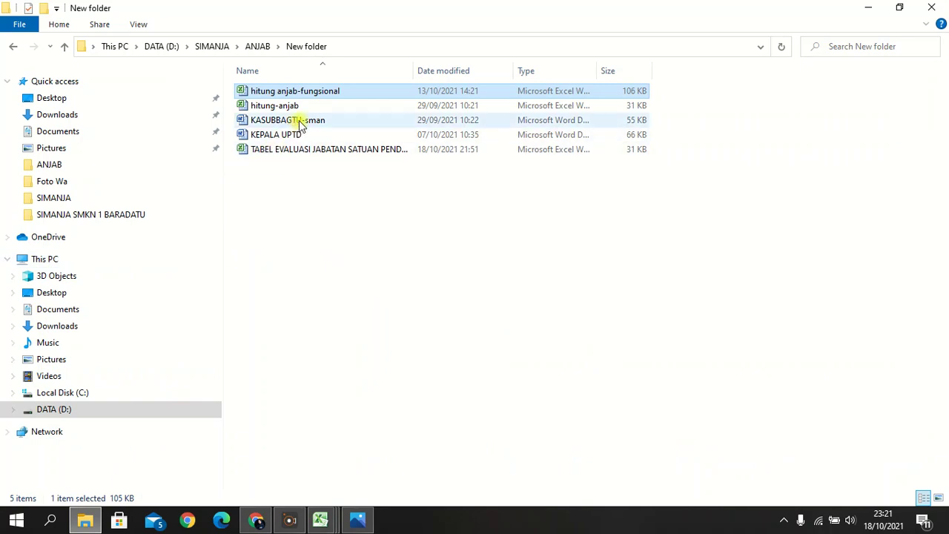
left_click(314, 205)
left_click(307, 123)
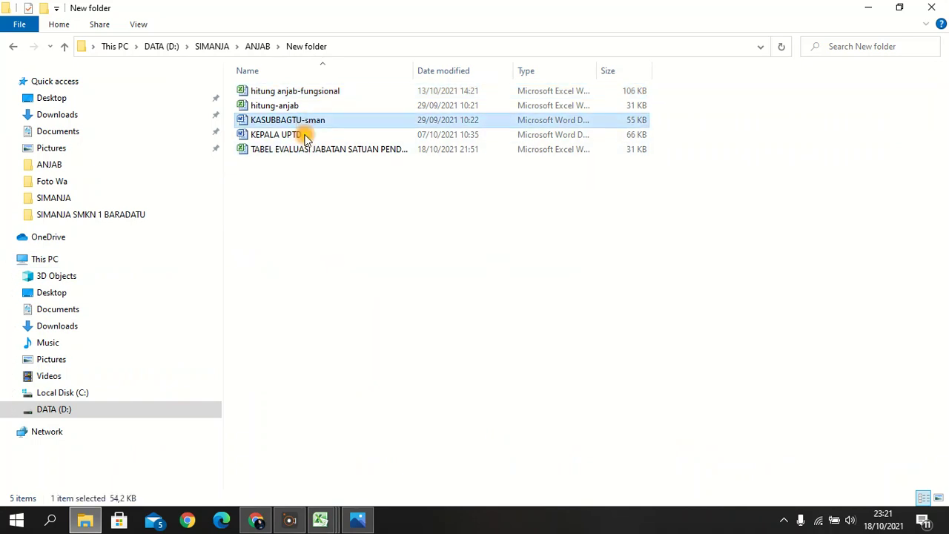
left_click(304, 140)
double_click(320, 127)
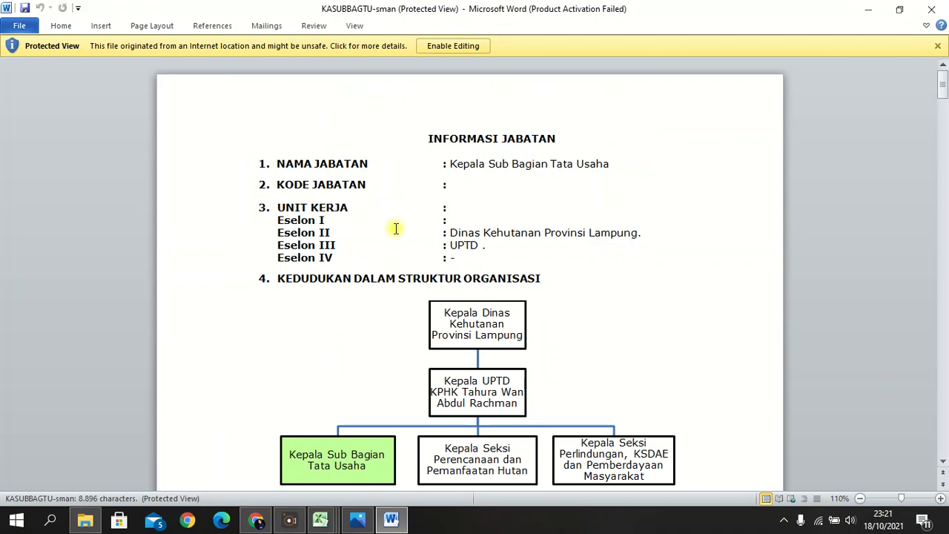
Copy the full Ikhtisar Jabatan paragraph from section 5 of the KASUBBAGTU-sman document.
scroll(394, 234, "down", 3)
left_click(615, 392)
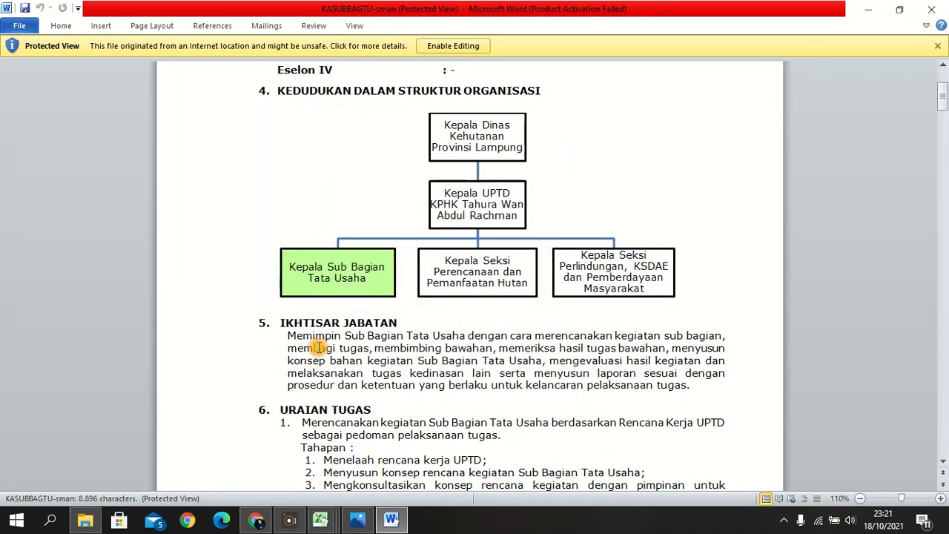
left_click_drag(289, 337, 703, 384)
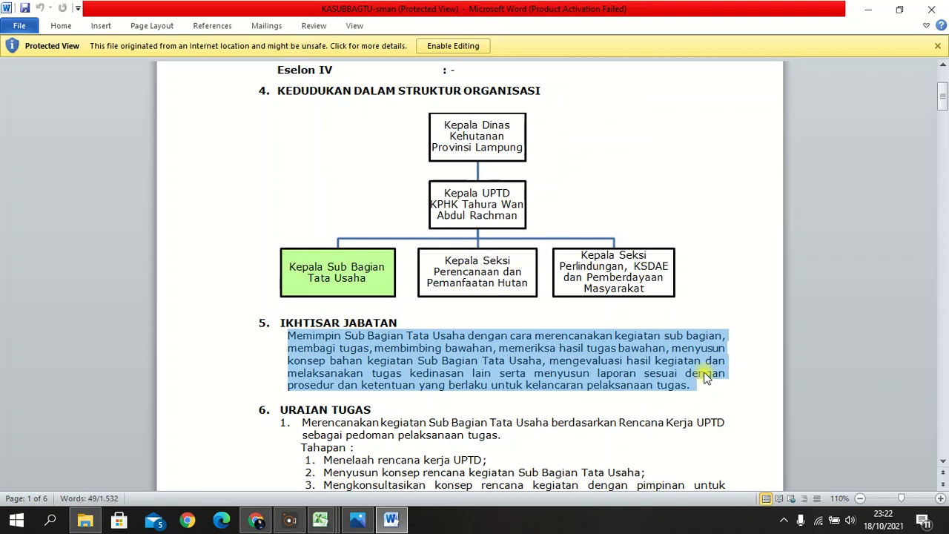
right_click(552, 346)
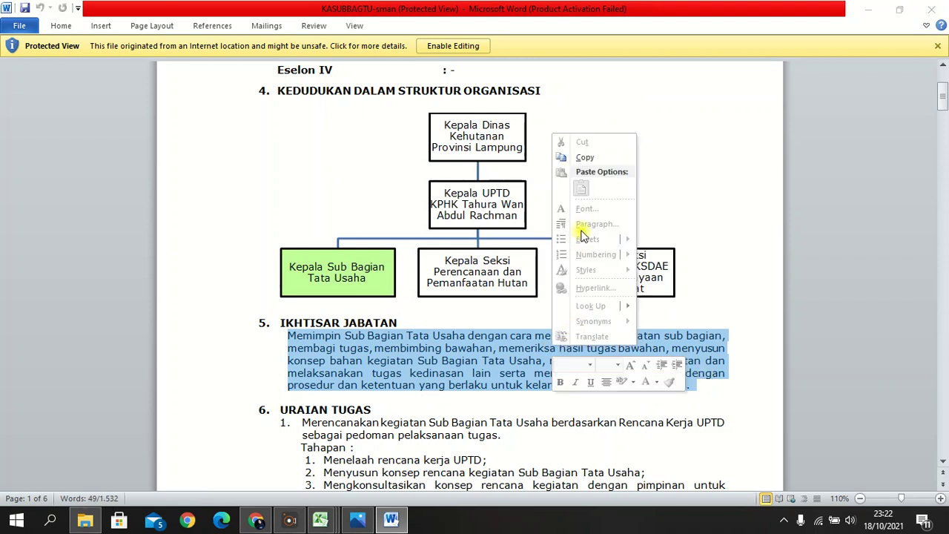
left_click(585, 159)
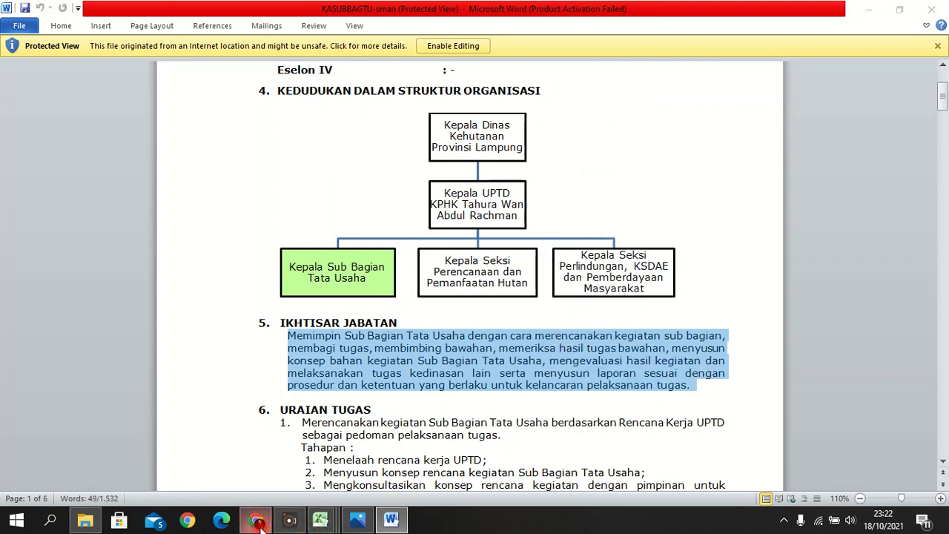
Switch back to Chrome, paste the copied paragraph into Ikhtisar Jabatan, save the new job analysis and dismiss the notices.
left_click(256, 521)
right_click(560, 257)
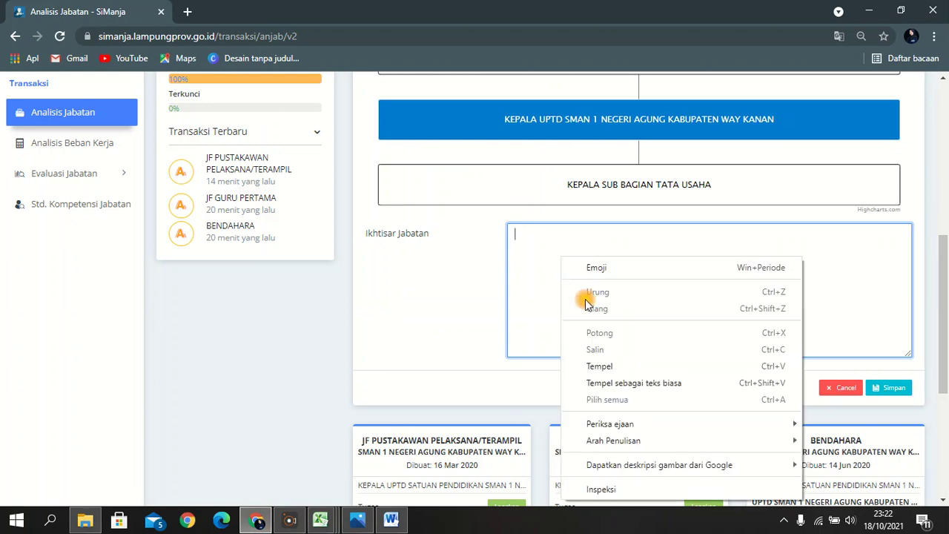
left_click(599, 366)
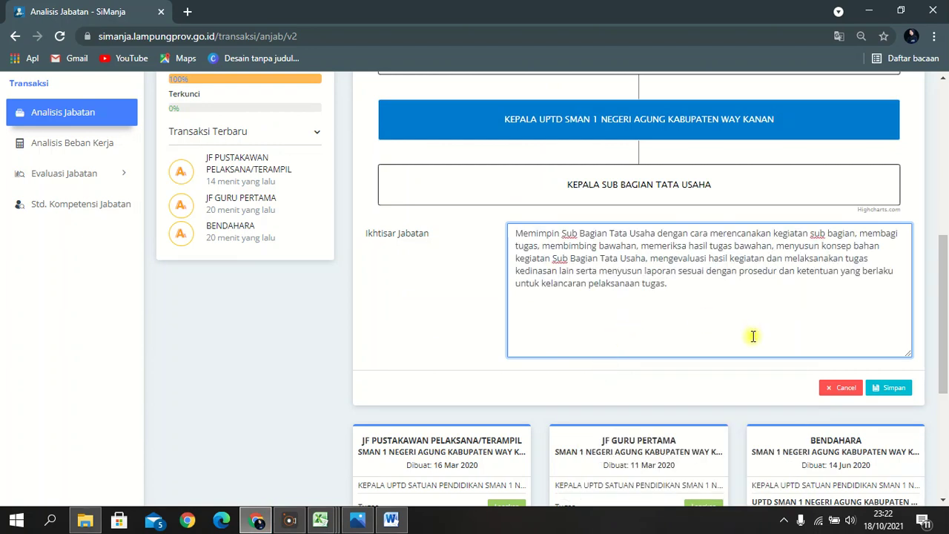
left_click(897, 389)
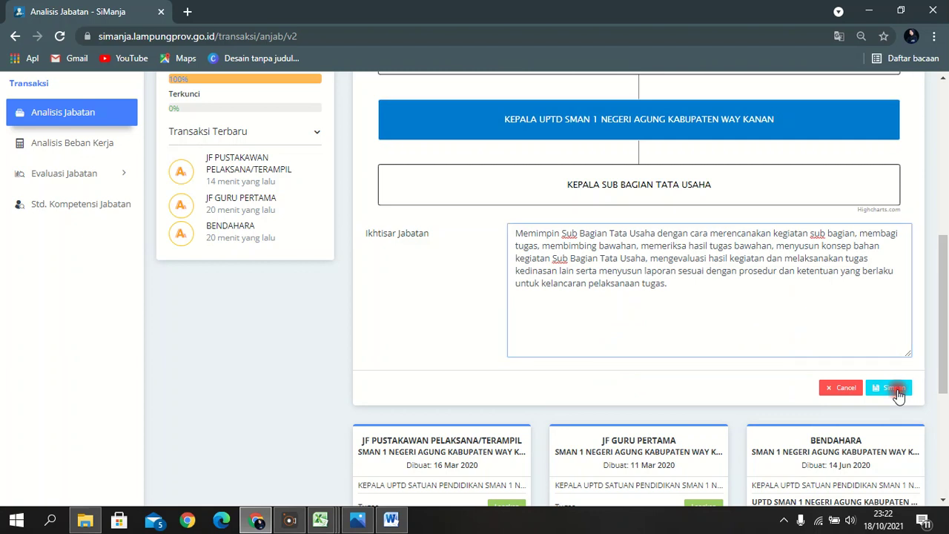
left_click(450, 363)
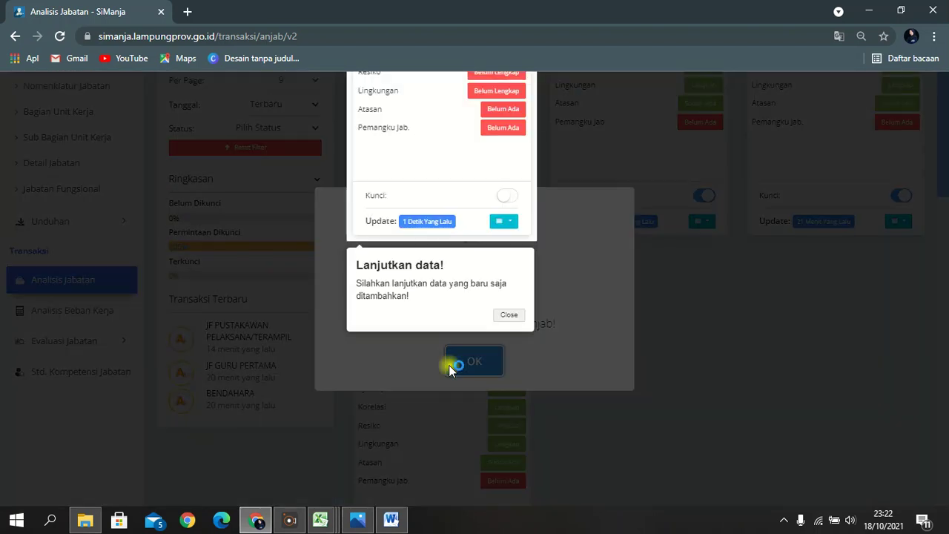
left_click(508, 317)
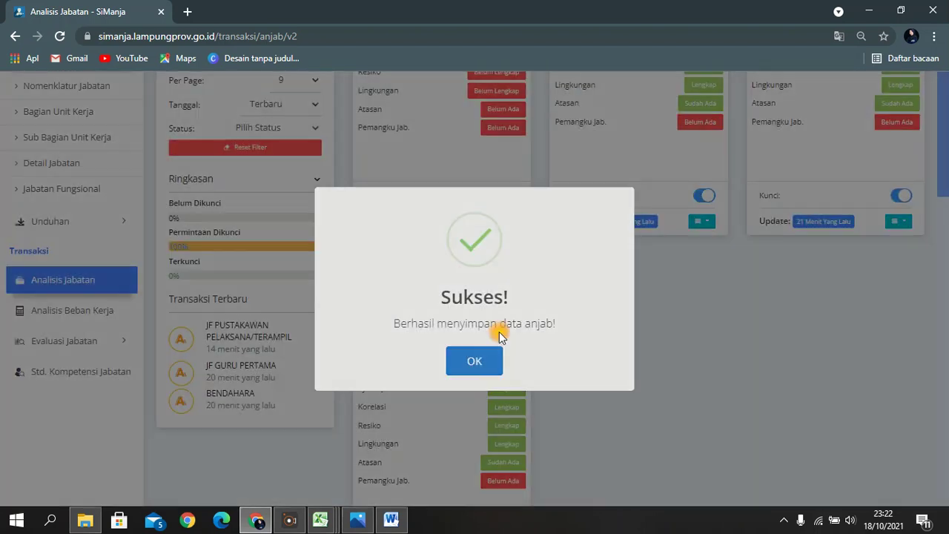
left_click(474, 361)
Reload the job analysis list and open the Pemangku Jab. page of KEPALA SUB BAGIAN TATA USAHA in a new tab.
scroll(499, 334, "up", 4)
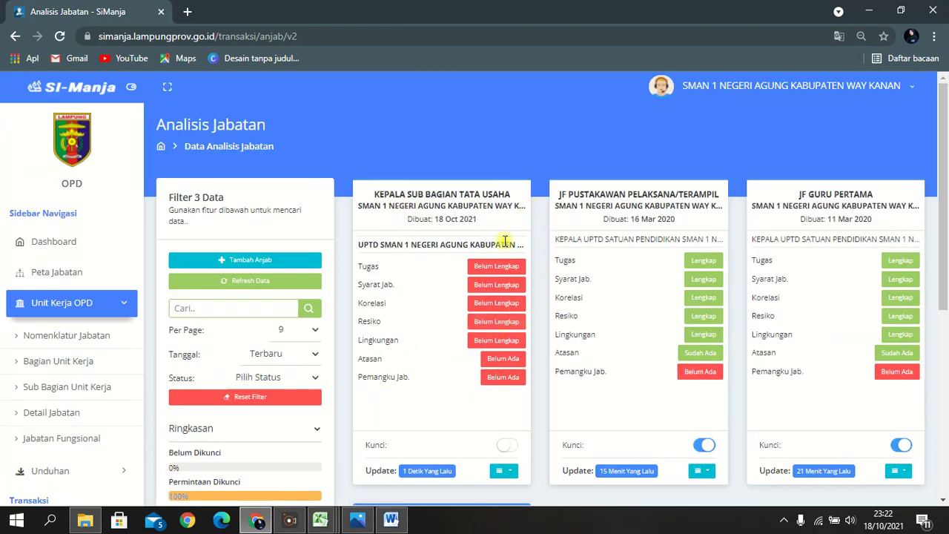
left_click(60, 36)
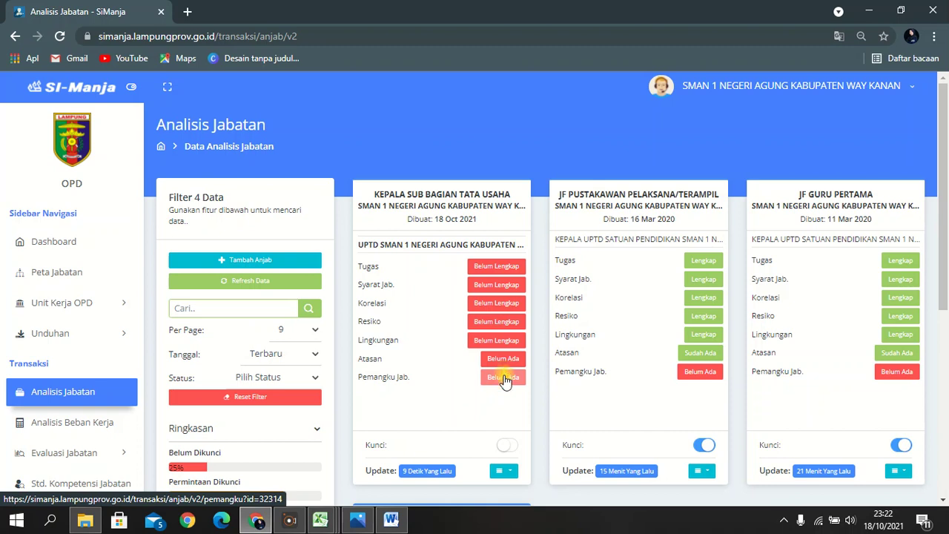
left_click(504, 378)
left_click(328, 13)
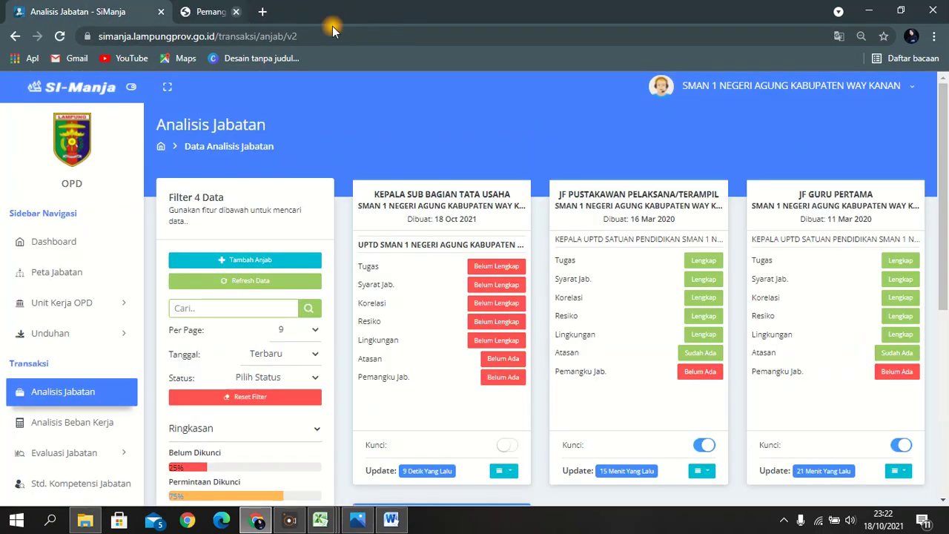
Set the Atasan of KEPALA SUB BAGIAN TATA USAHA to KEPALA UPTD SMAN 1 NEGERI AGUNG KABUPATEN WAY KANAN, save and confirm.
left_click(513, 360)
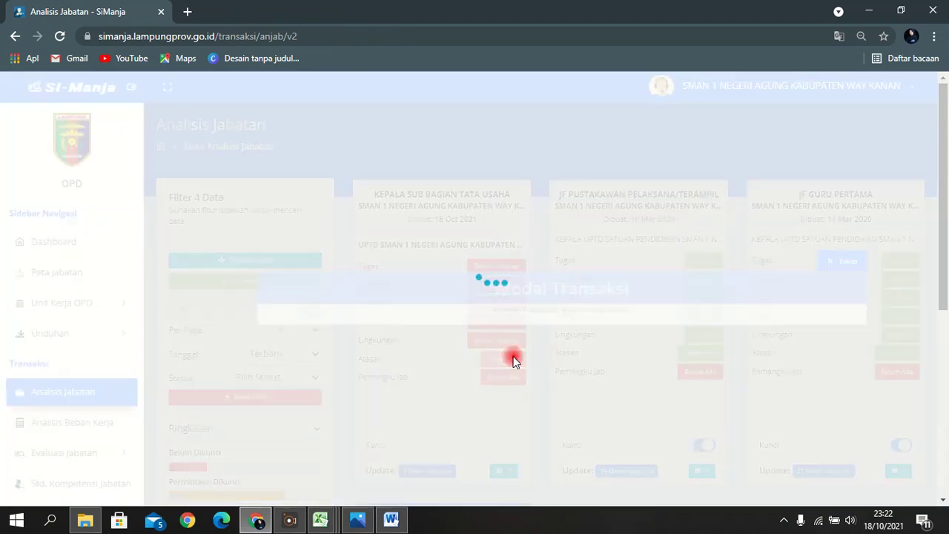
left_click(522, 278)
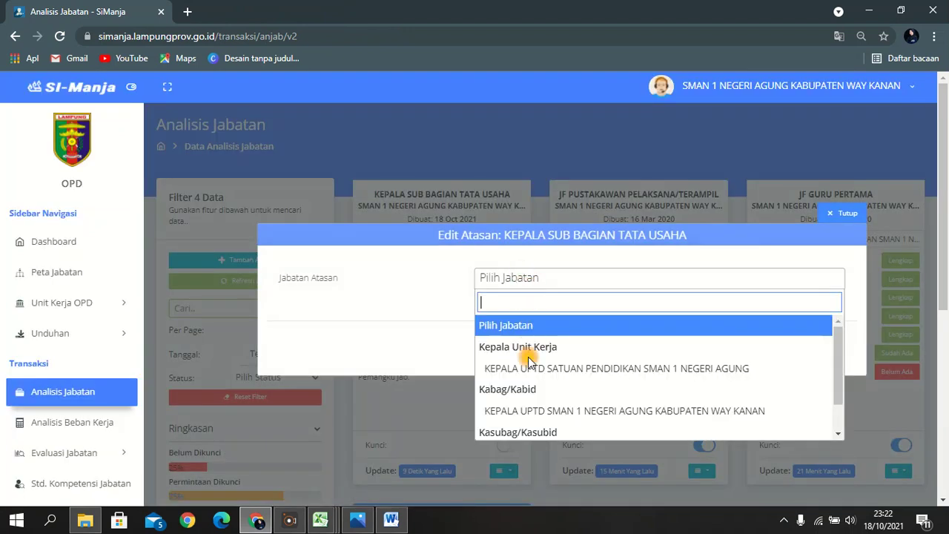
left_click(526, 410)
left_click(799, 339)
left_click(459, 361)
left_click(482, 361)
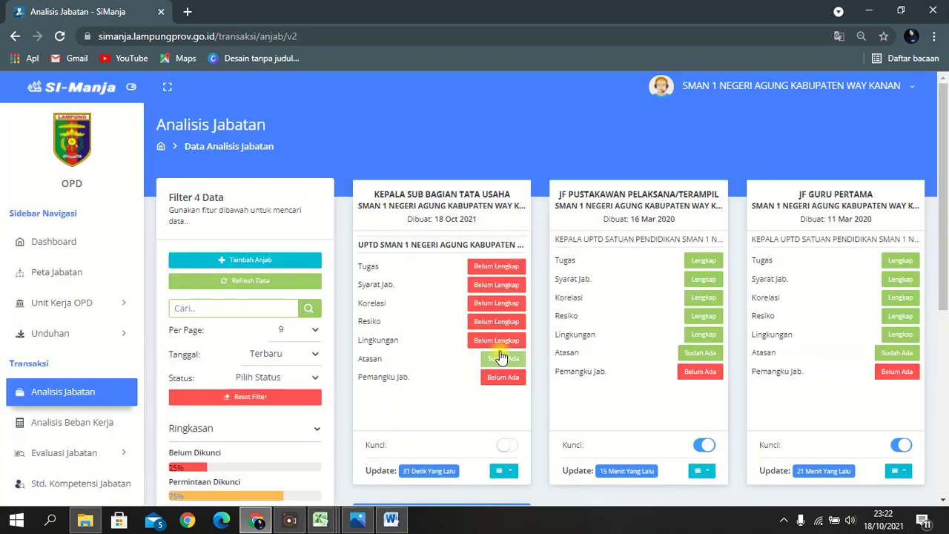
Open the Lingkungan form for KEPALA SUB BAGIAN TATA USAHA and bring up section 13, Kondisi Lingkungan Kerja, in the KASUBBAGTU-sman Word document.
left_click(496, 339)
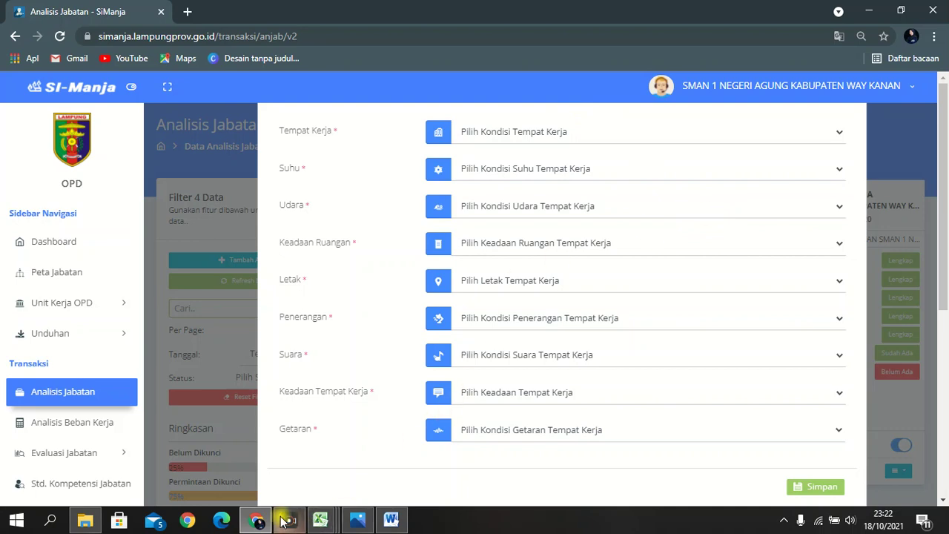
mouse_move(290, 521)
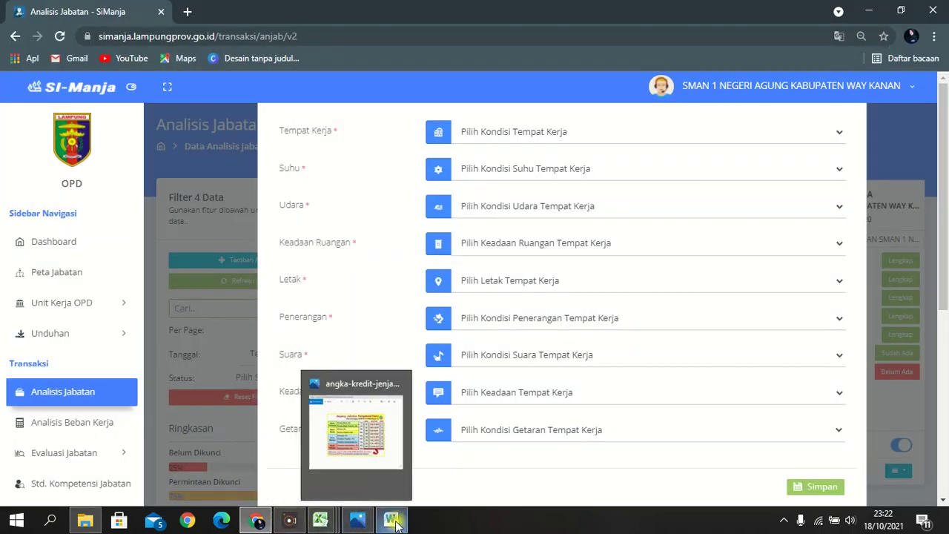
mouse_move(399, 524)
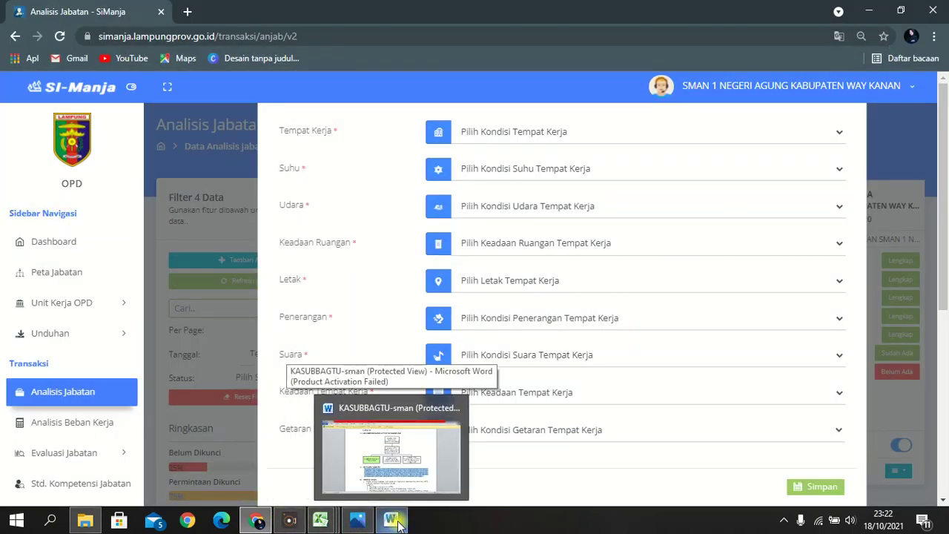
left_click(394, 493)
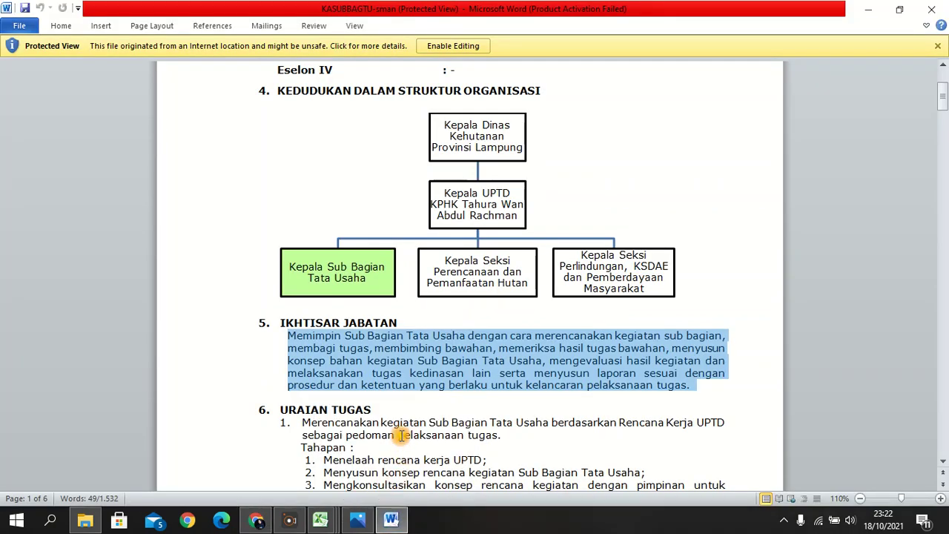
scroll(398, 409, "down", 12)
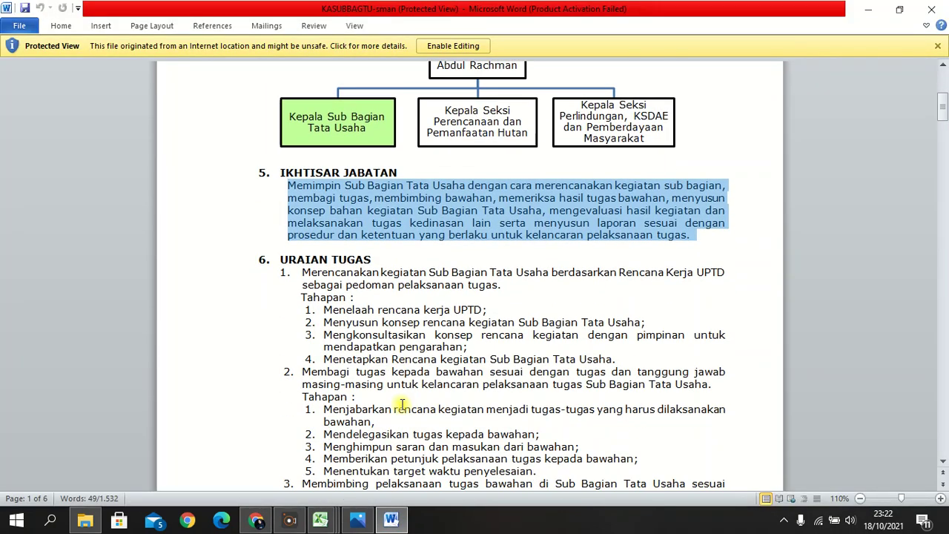
scroll(400, 399, "down", 20)
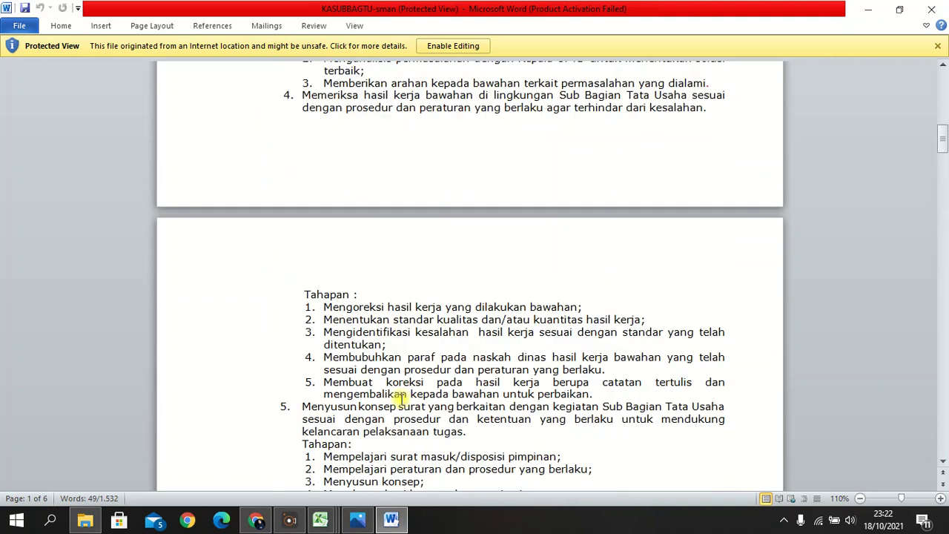
scroll(401, 392, "down", 20)
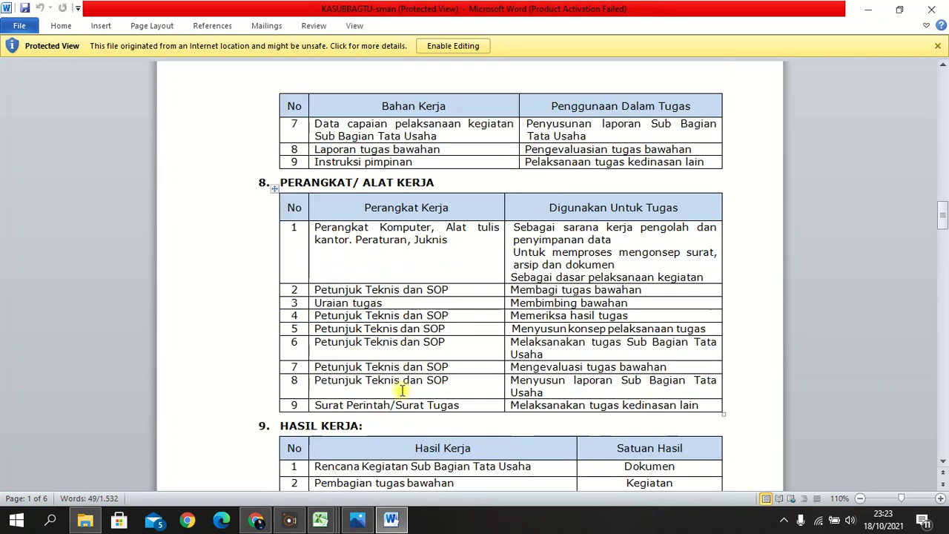
scroll(407, 383, "down", 12)
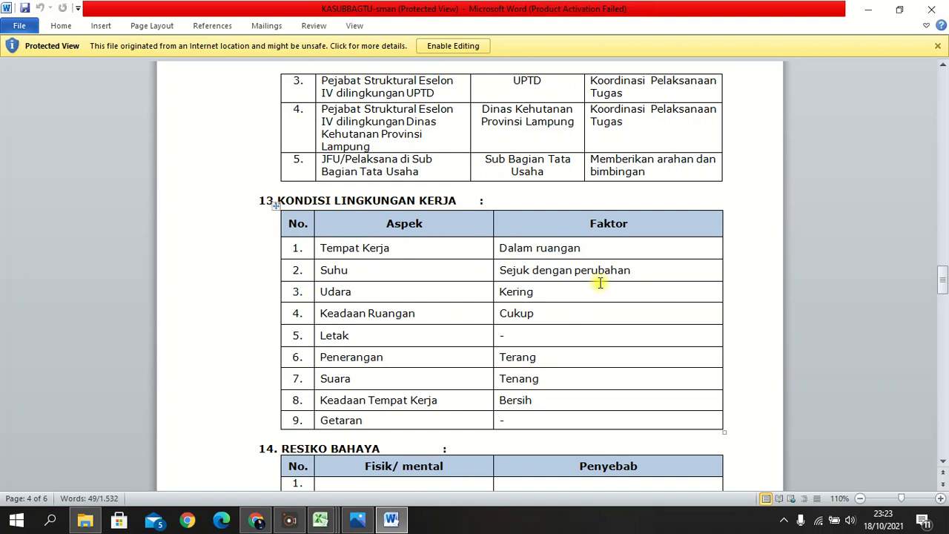
Switch to Chrome, set Tempat Kerja to Dalam Ruangan and recheck the Kondisi Lingkungan Kerja table in Word before returning to the form.
left_click(256, 520)
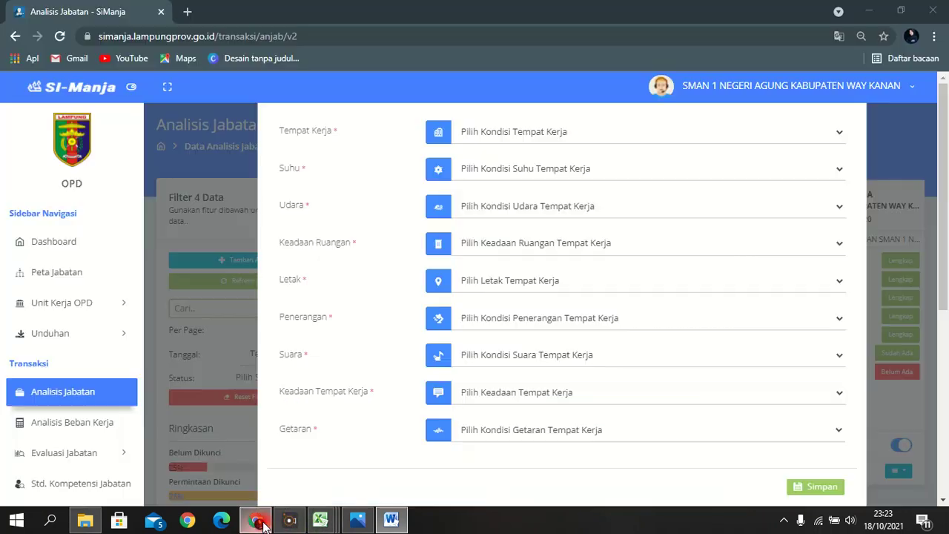
left_click(576, 135)
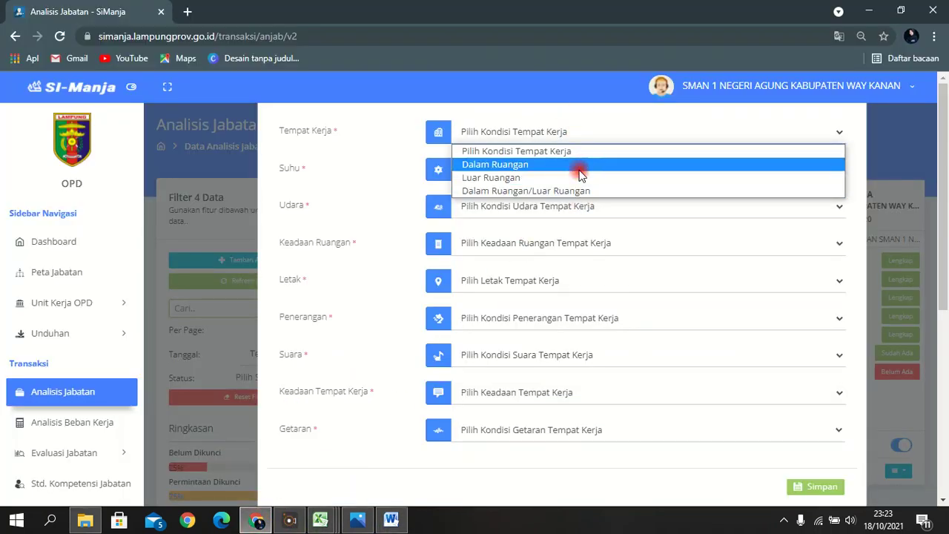
left_click(577, 161)
key("alt+Tab")
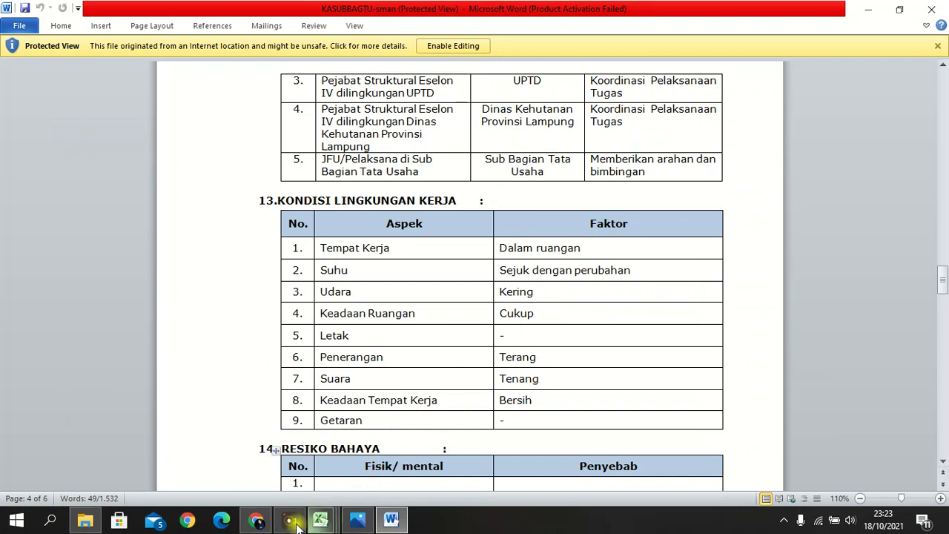
left_click(260, 521)
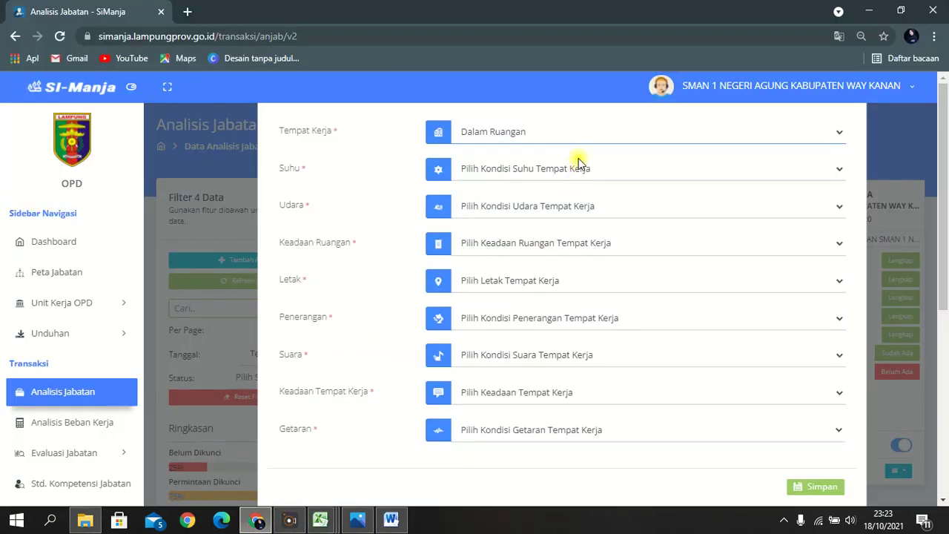
Set Suhu to Dingin, Udara to Kering and Keadaan Ruangan to Cukup in the work environment form.
left_click(583, 174)
left_click(572, 200)
left_click(572, 210)
left_click(568, 251)
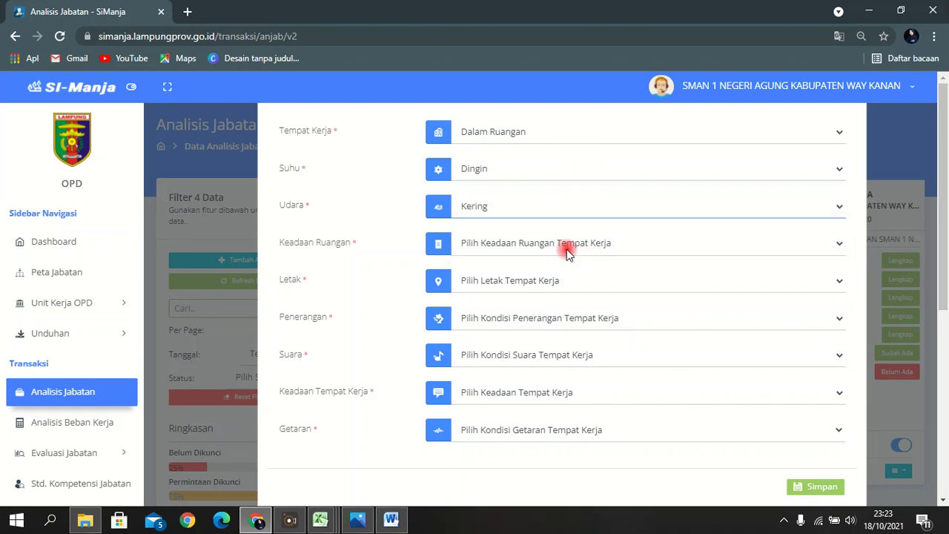
left_click(556, 240)
left_click(545, 291)
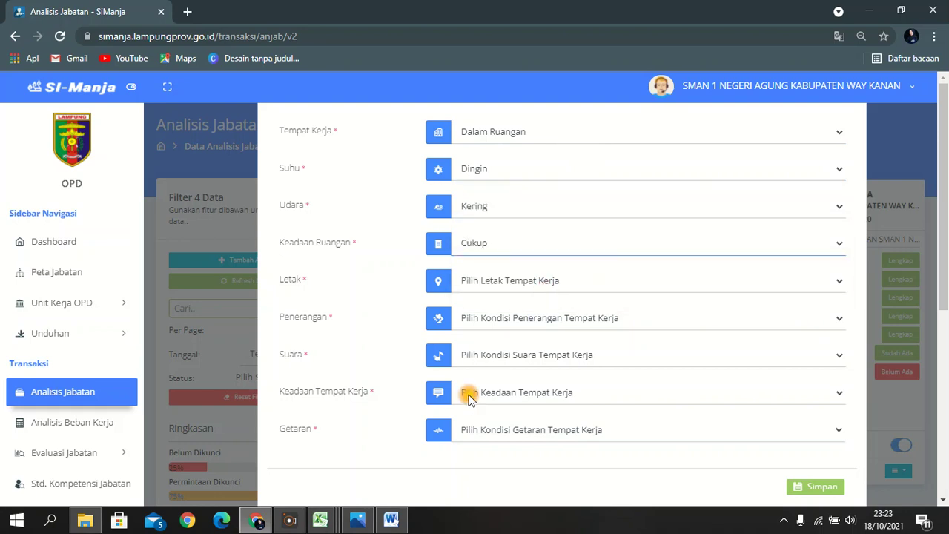
Recheck the environment table in Word, return to Chrome, and set Letak to Strategis and Penerangan to Terang.
left_click(258, 523)
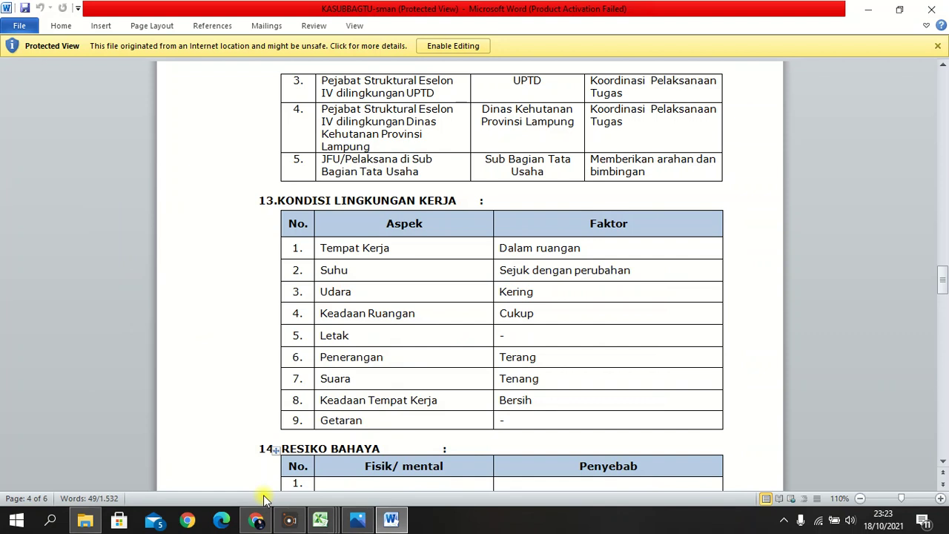
left_click(256, 521)
left_click(549, 284)
left_click(536, 313)
left_click(536, 317)
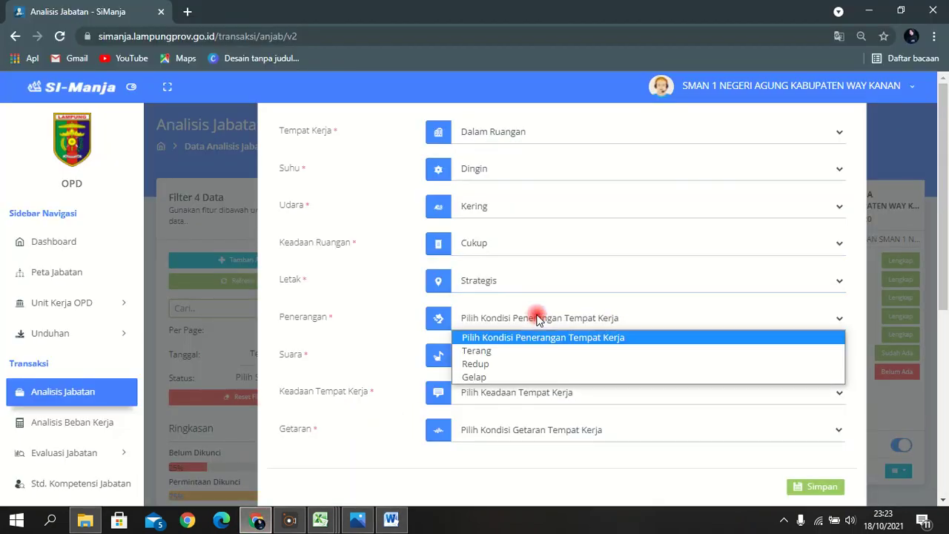
left_click(538, 353)
Set Suara to Tenang, Keadaan Tempat Kerja to Bersih Dan Rapi and Getaran to Tidak Ada.
left_click(537, 353)
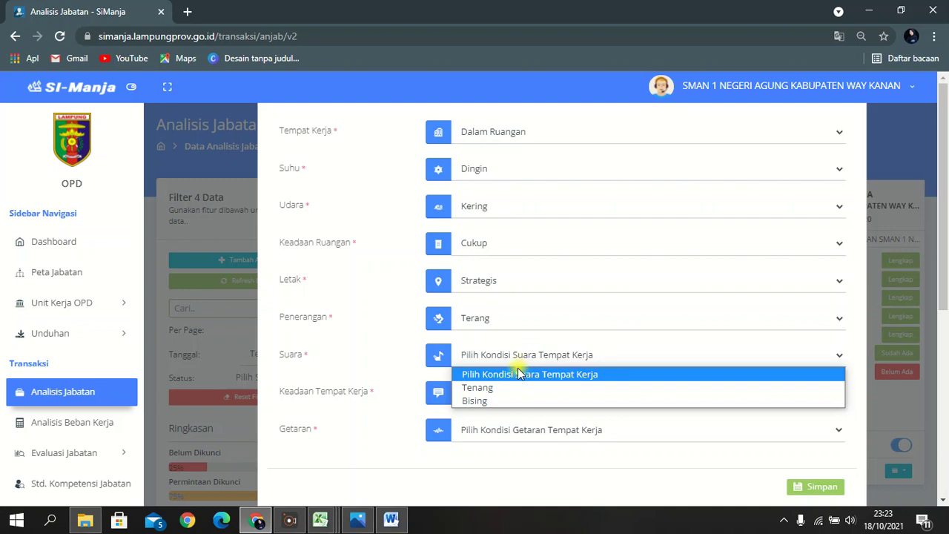
left_click(498, 388)
left_click(508, 394)
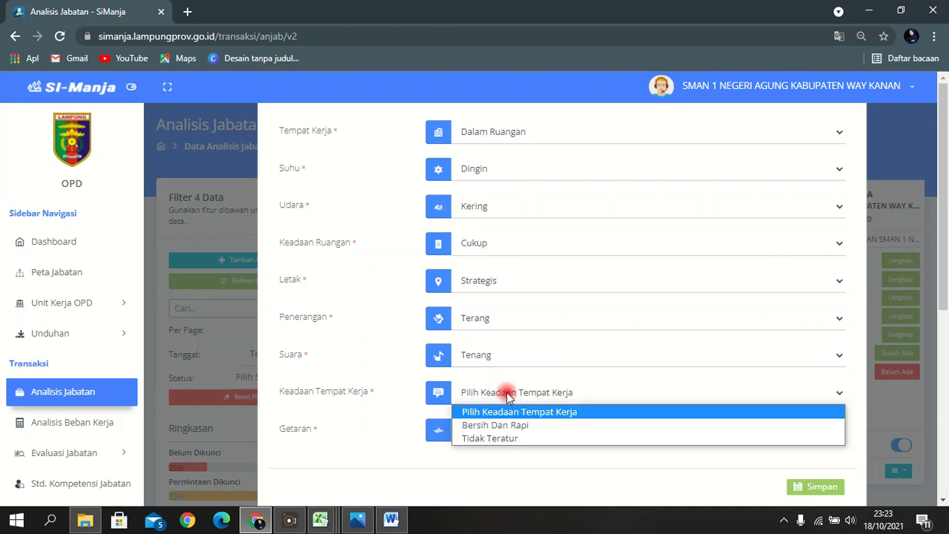
left_click(529, 424)
left_click(536, 430)
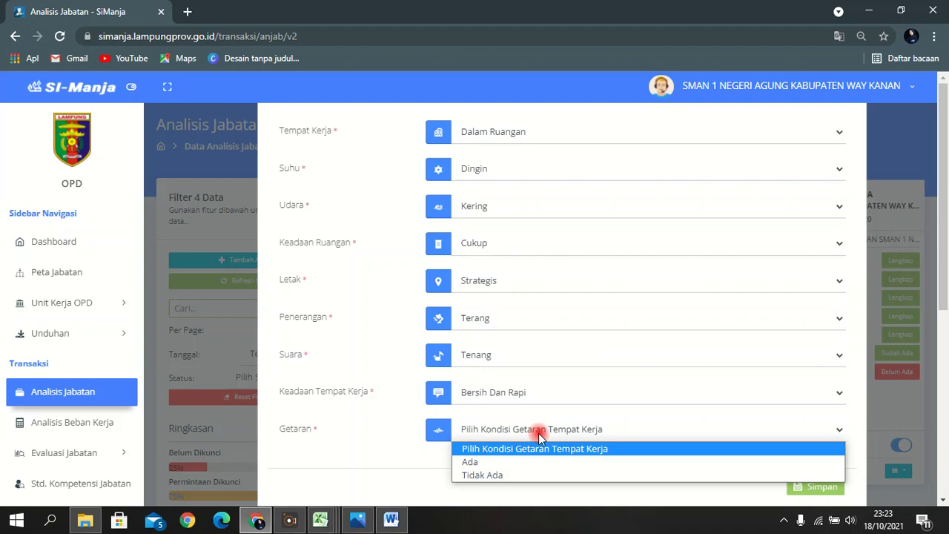
left_click(552, 474)
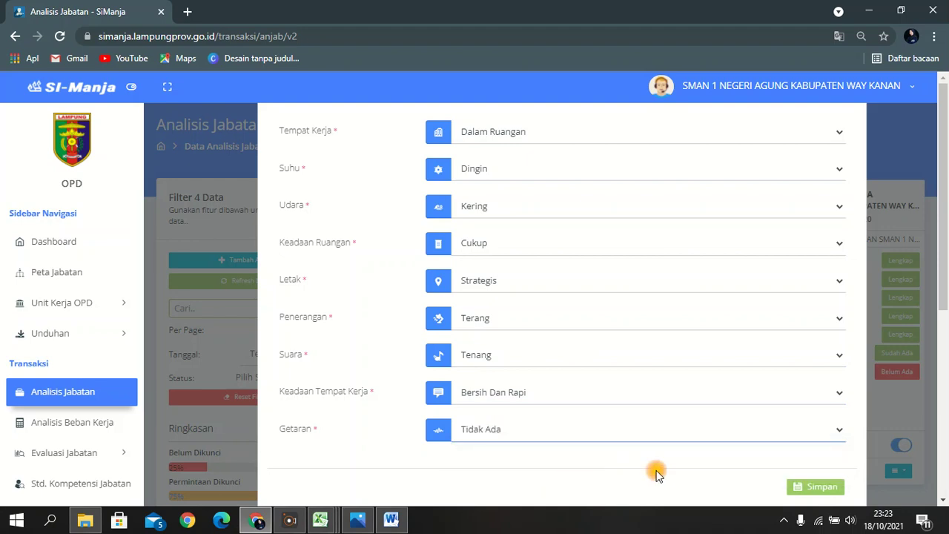
Save the completed work environment form, confirm the submission and dismiss the notice.
left_click(799, 491)
left_click(442, 359)
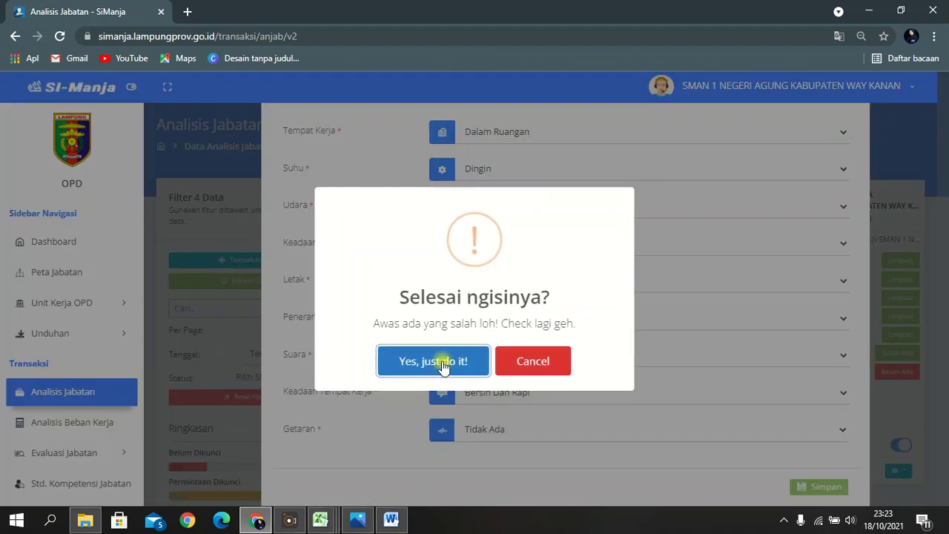
left_click(455, 360)
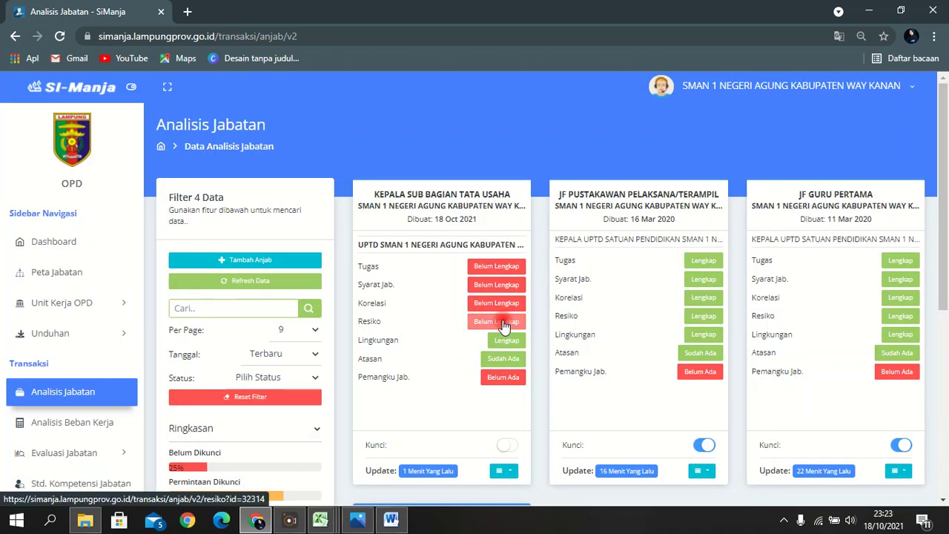
Open the Resiko page of KEPALA SUB BAGIAN TATA USAHA and consult section 14, Resiko Bahaya, in the Word document.
left_click(503, 321)
left_click(406, 523)
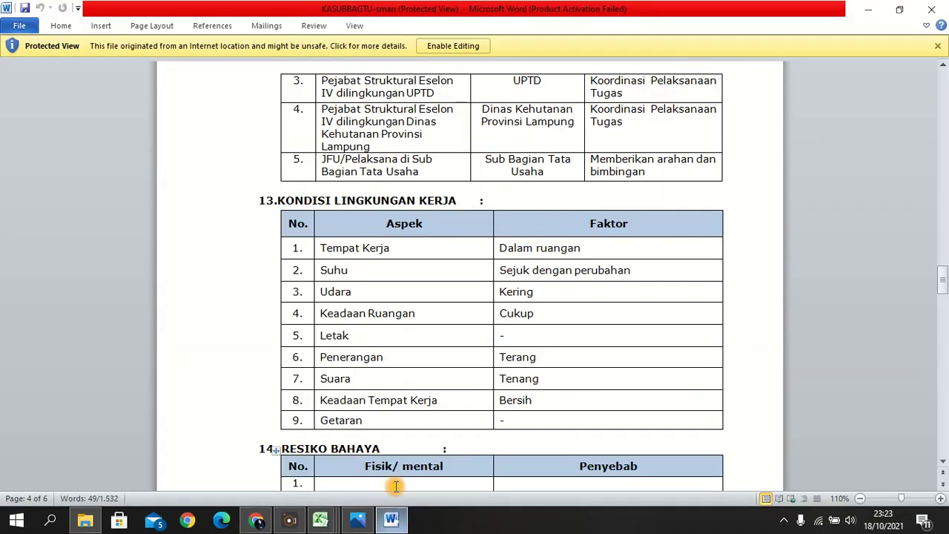
scroll(453, 336, "down", 3)
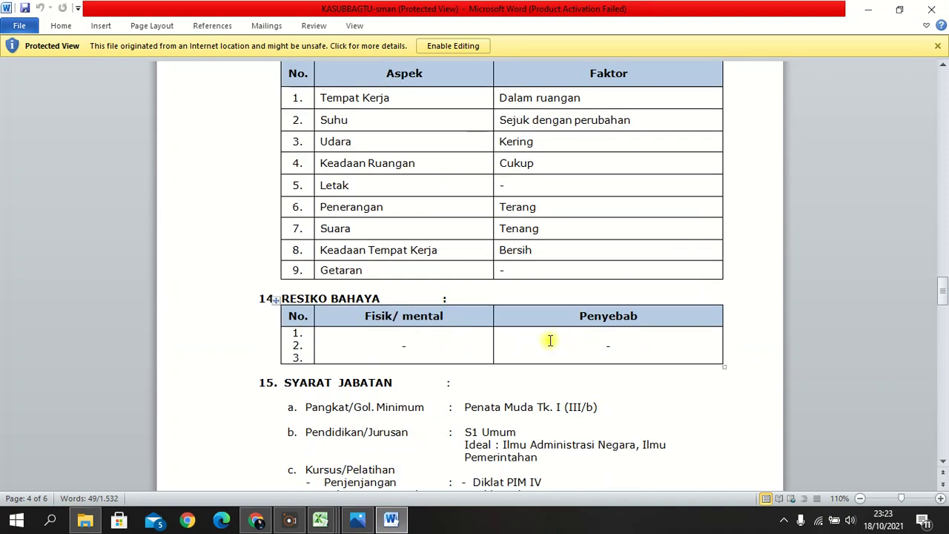
Switch to Chrome, add 1 risk entry with Resiko dan Bahaya and Penyebab both TIDAK ADA, then save and confirm it.
left_click(256, 521)
left_click(841, 146)
type("1")
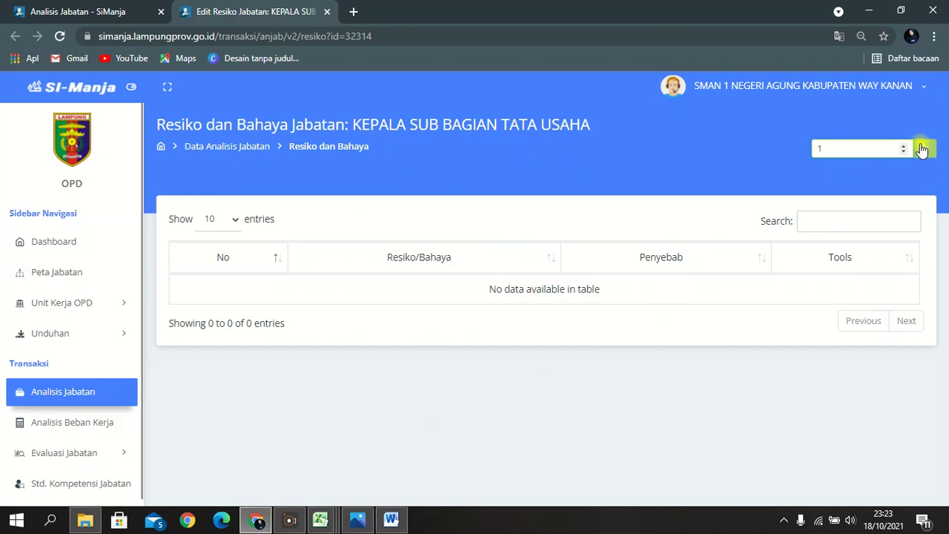
left_click(923, 149)
left_click(501, 257)
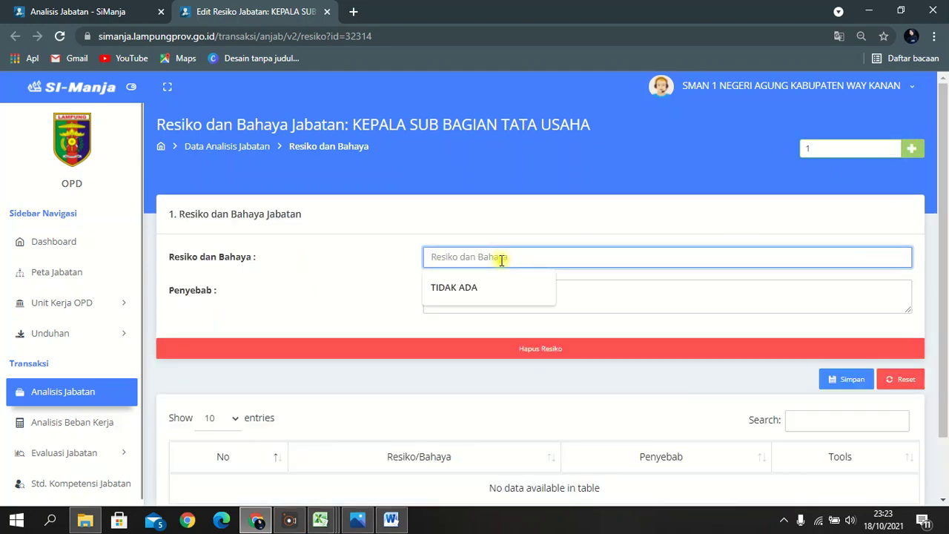
left_click(485, 289)
left_click(483, 298)
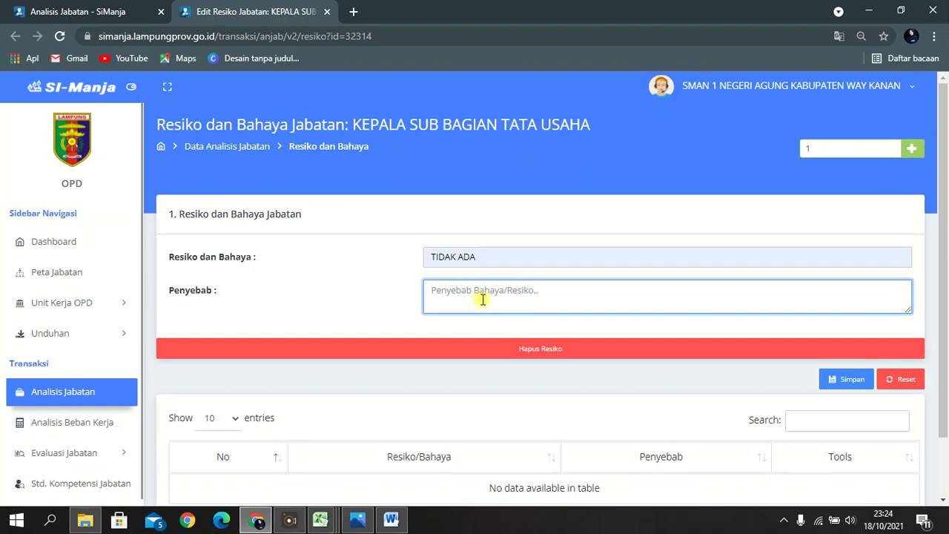
type("TIDAK ADA")
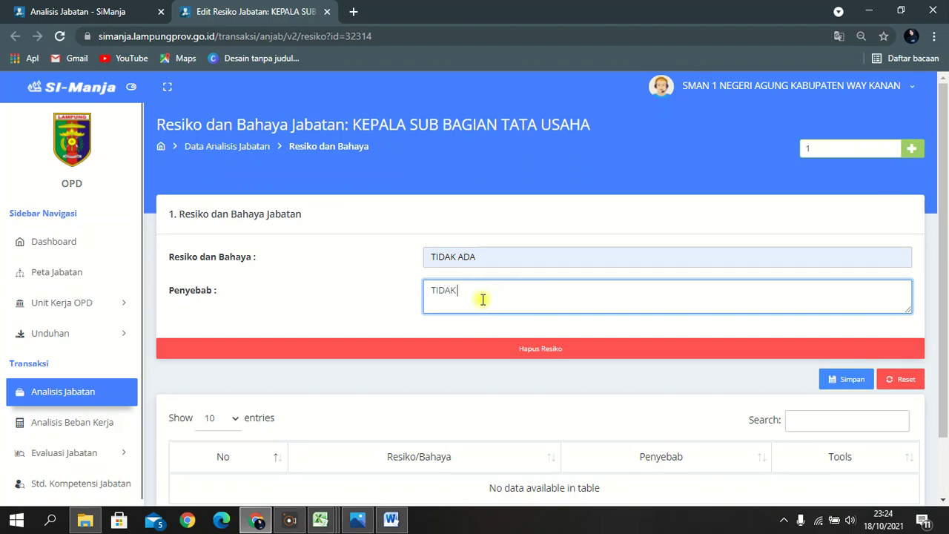
left_click(839, 384)
left_click(437, 360)
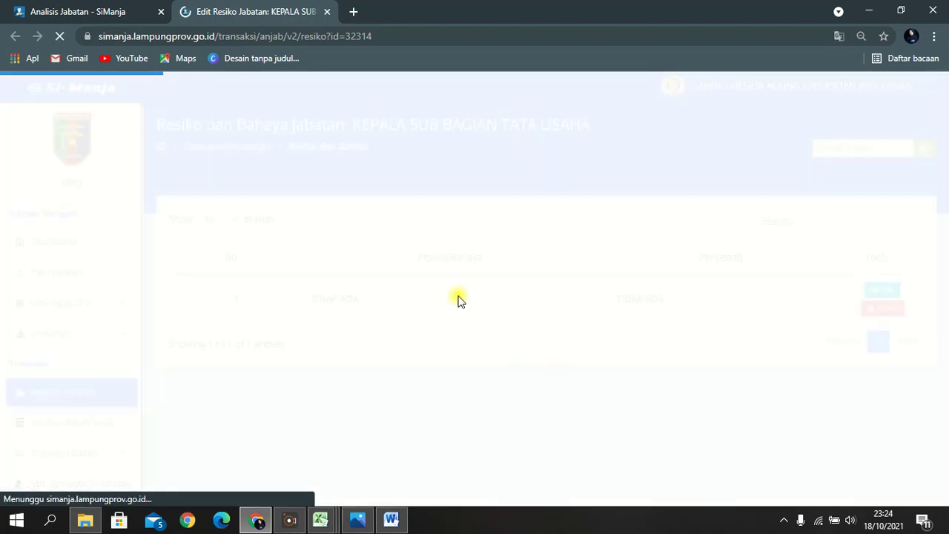
Close the Resiko page, reload the job analysis list and open the Korelasi page of KEPALA SUB BAGIAN TATA USAHA.
left_click(328, 12)
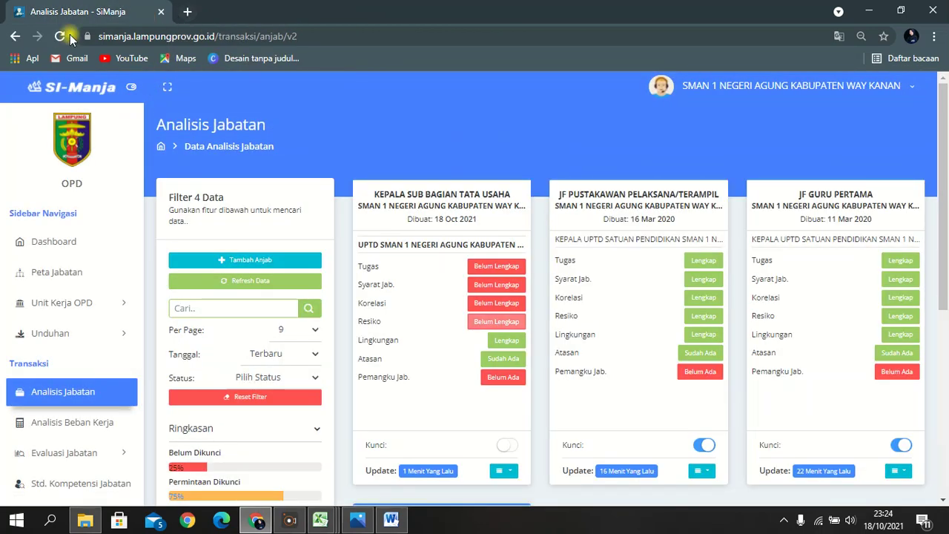
left_click(60, 36)
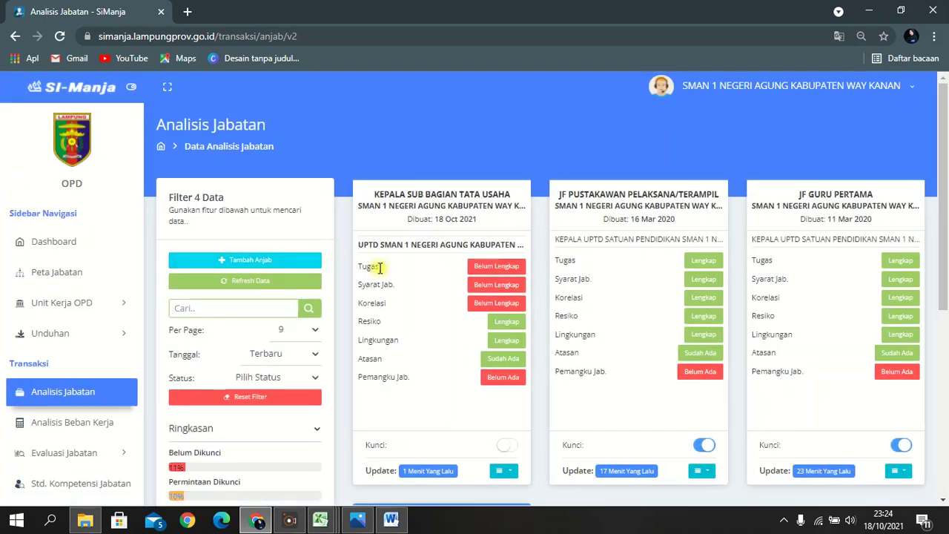
left_click(476, 310)
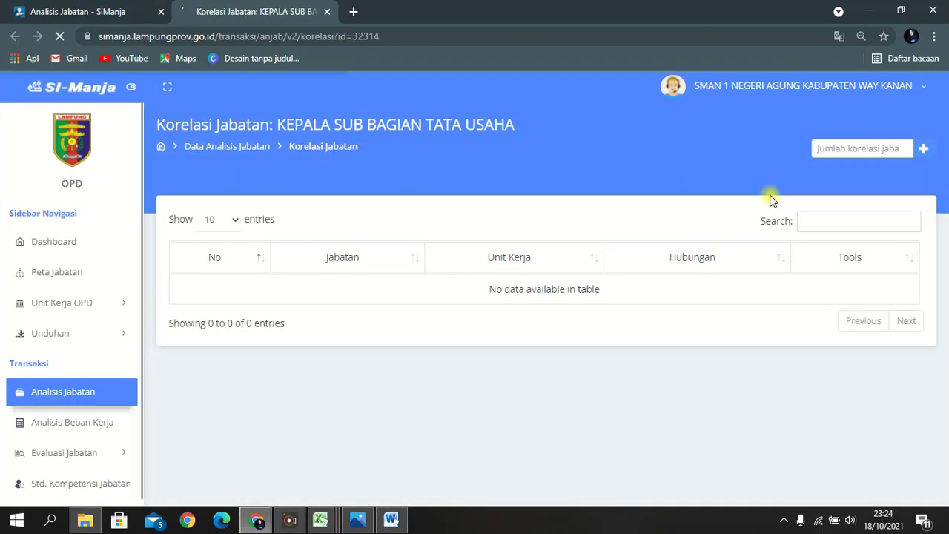
Add 2 correlation entries and set the first entry's Unit Kerja to SMAN 1 NEGERI AGUNG KABUPATEN WAY KANAN.
left_click(855, 143)
type("2")
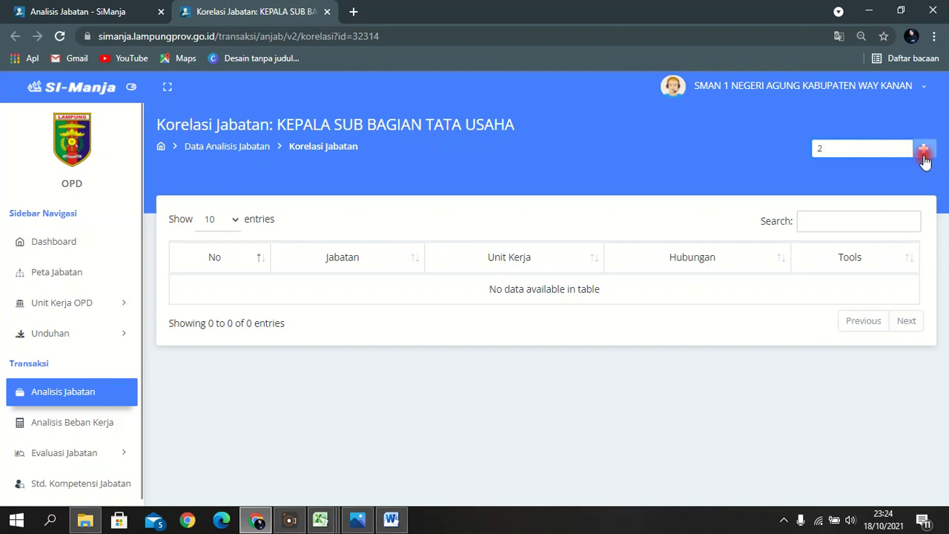
left_click(925, 152)
left_click(526, 258)
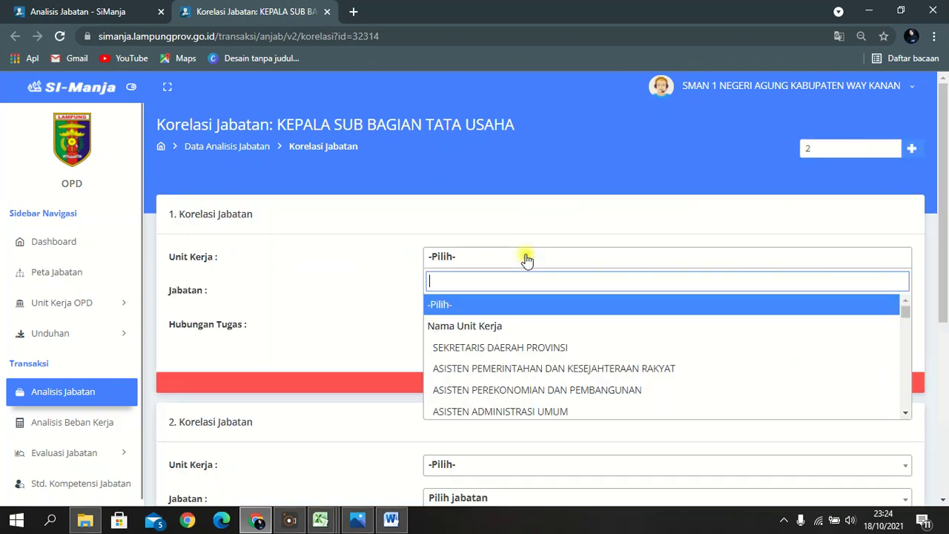
type("1 N")
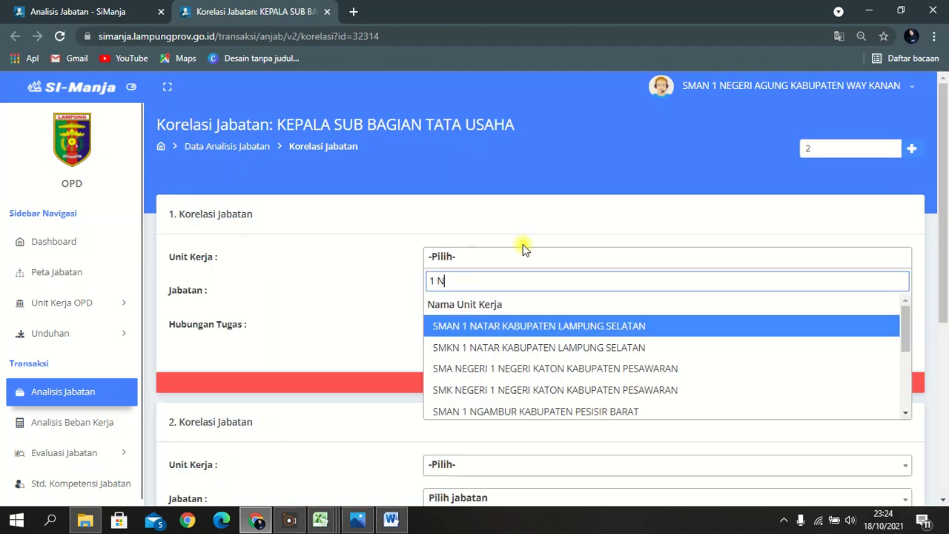
type("EGER")
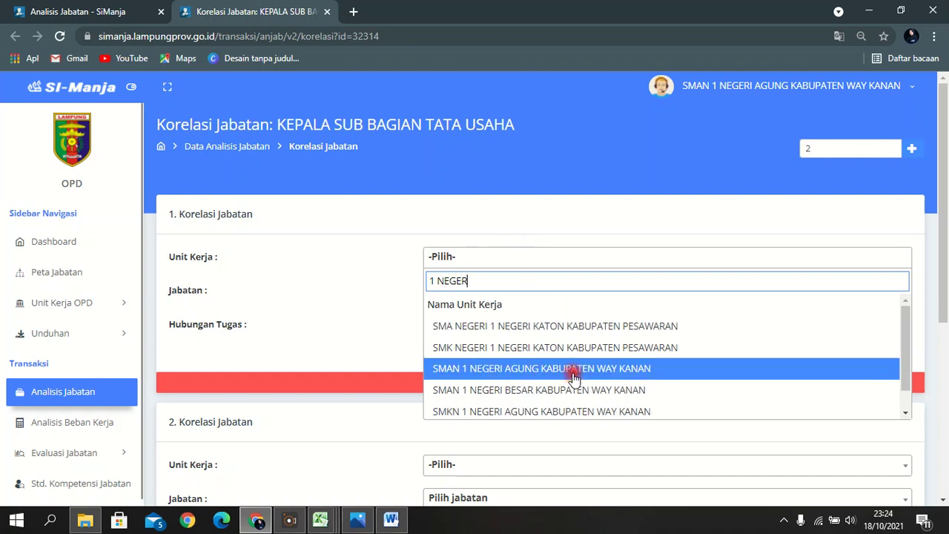
left_click(519, 369)
Set the first correlation's Jabatan to KEPALA UPTD SMAN 1 NEGERI AGUNG KABUPATEN WAY KANAN and its Hubungan Tugas to Arahan dan Pelaporan.
left_click(501, 296)
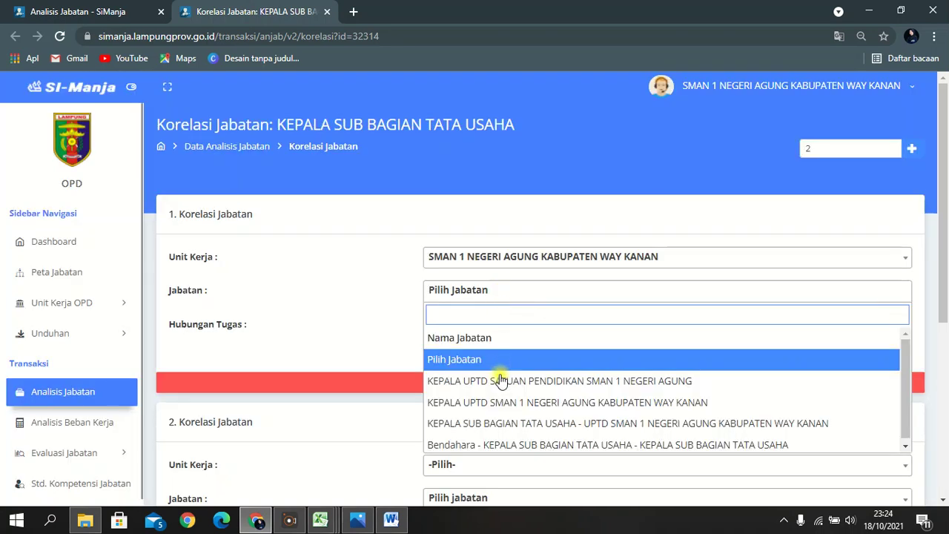
left_click(497, 404)
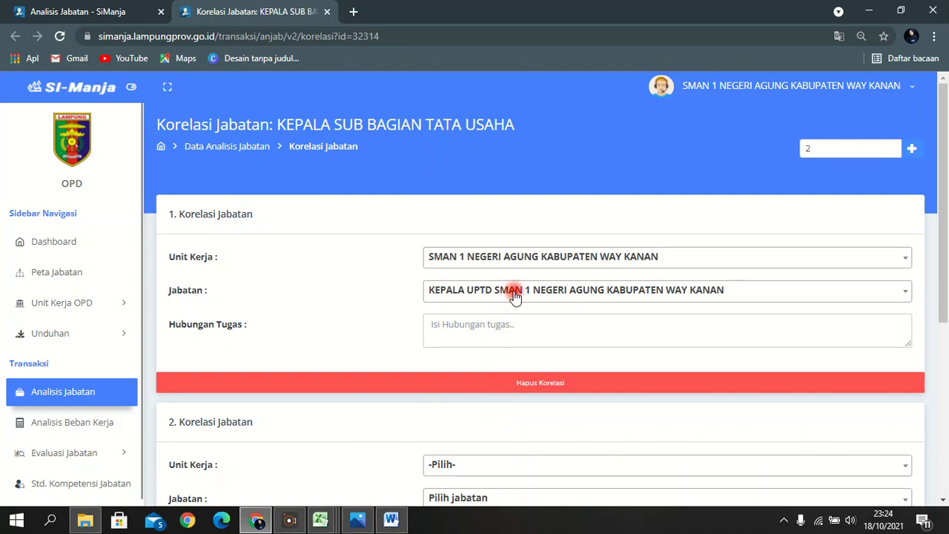
left_click(510, 293)
left_click(495, 405)
left_click(480, 324)
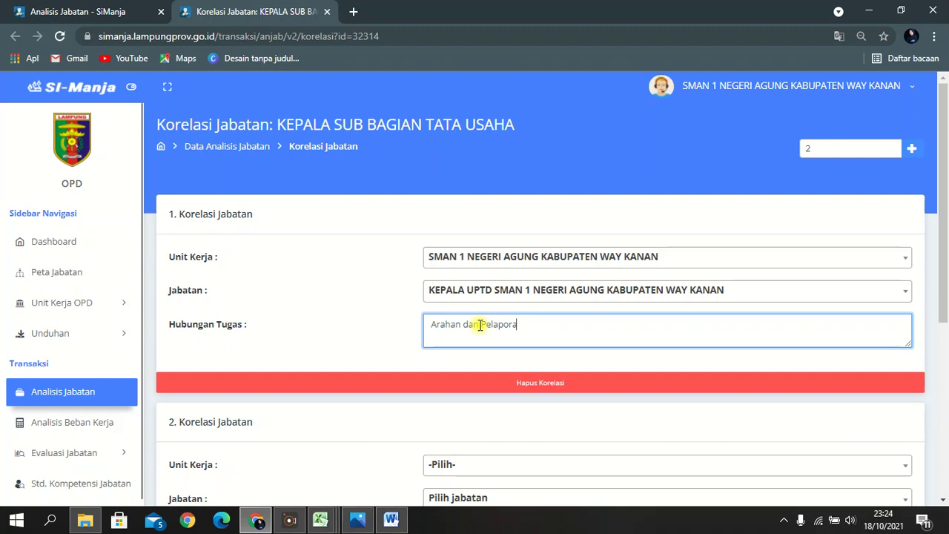
Set the second correlation's Unit Kerja to LAINNYA (INPUT MANUAL) and Unit Kerja Lainnya to UPTD SMAN 1 NEGERI AGUNG KABUPATEN WAY KANAN.
scroll(532, 315, "down", 3)
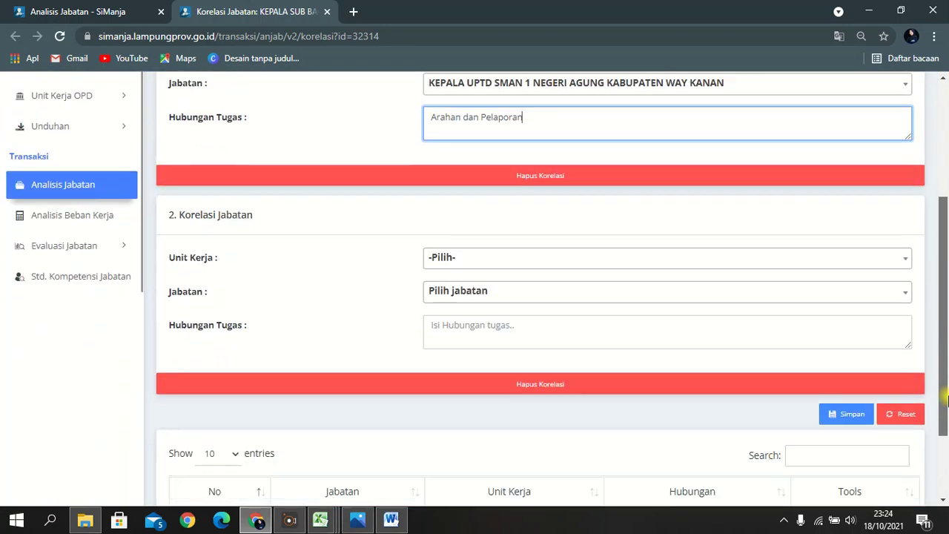
left_click(464, 229)
type("lain")
key("Return")
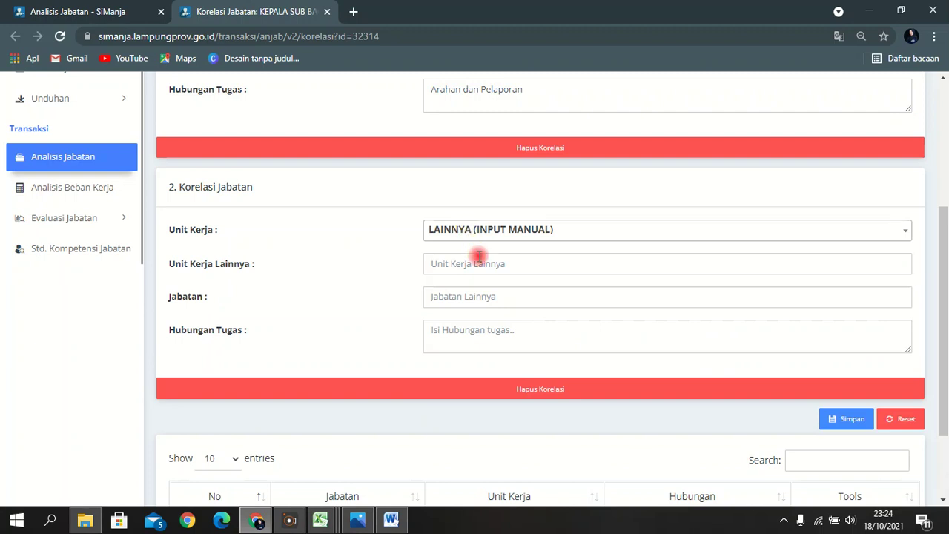
left_click(478, 260)
left_click(477, 322)
Enter JFU/JFT as the second correlation's Jabatan and Koordinasi dan Kerjasama as Hubungan Tugas, then save and confirm the form.
left_click(462, 300)
left_click(460, 329)
left_click(458, 332)
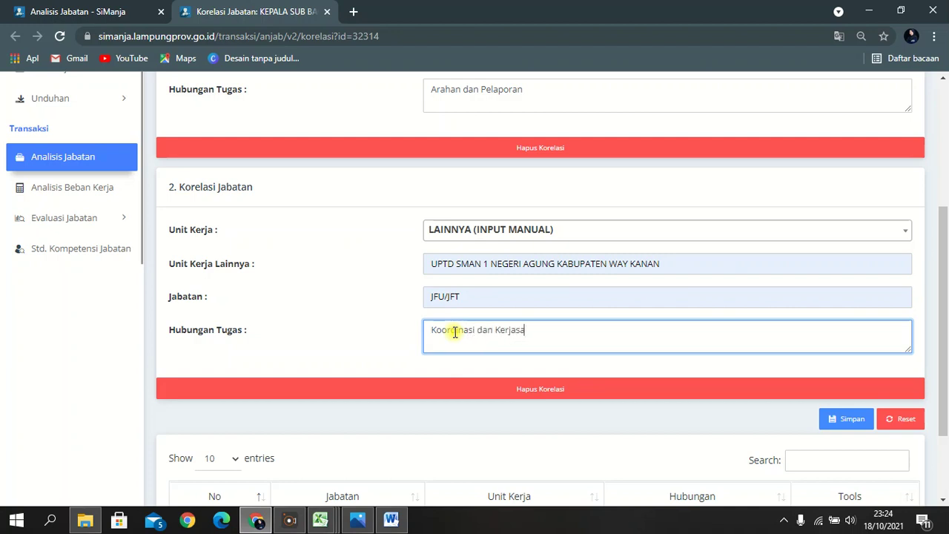
left_click(834, 415)
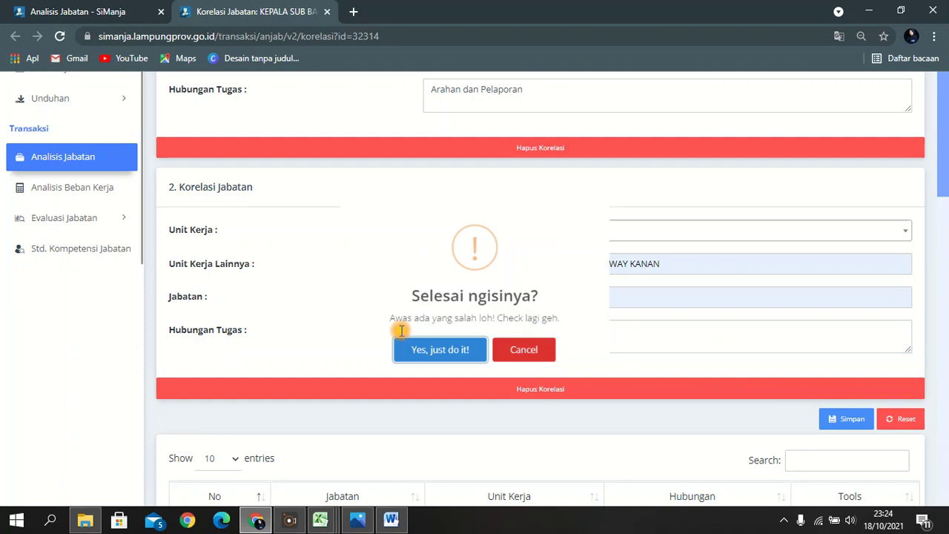
left_click(415, 369)
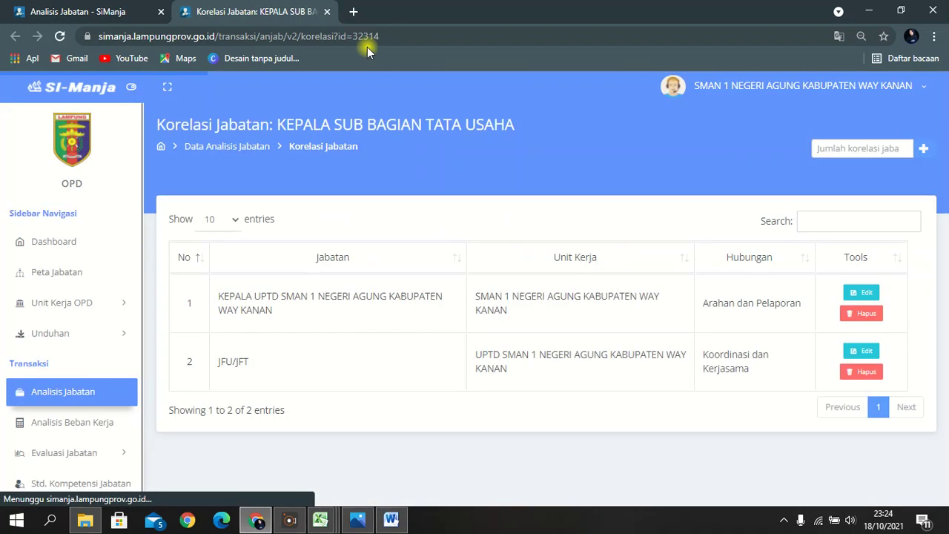
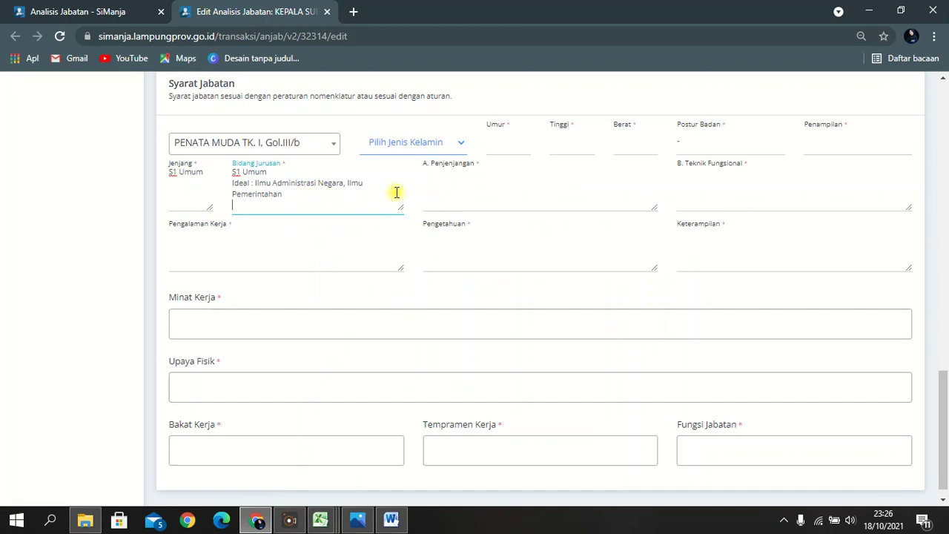
Set Jenis Kelamin in the Syarat Jabatan section to Pria/Wanita.
left_click(447, 148)
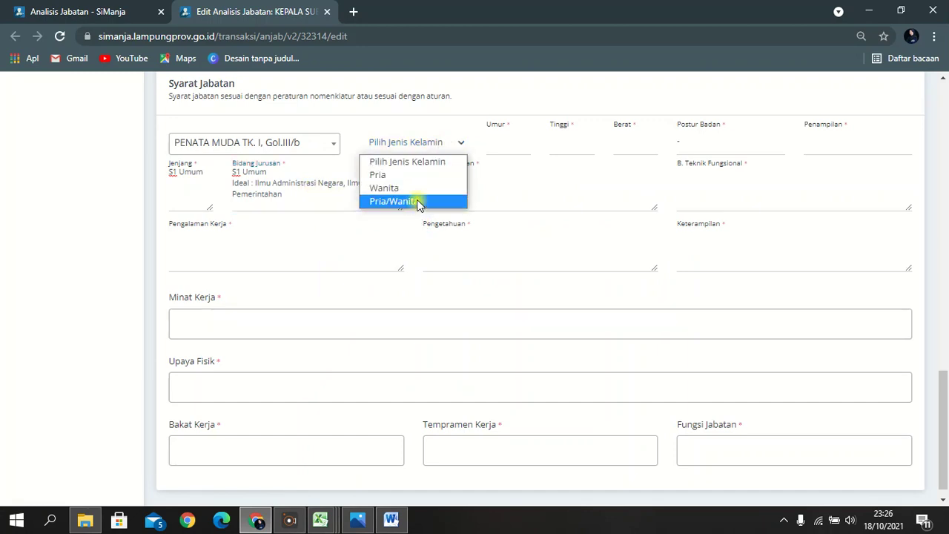
left_click(418, 202)
left_click(454, 142)
left_click(442, 201)
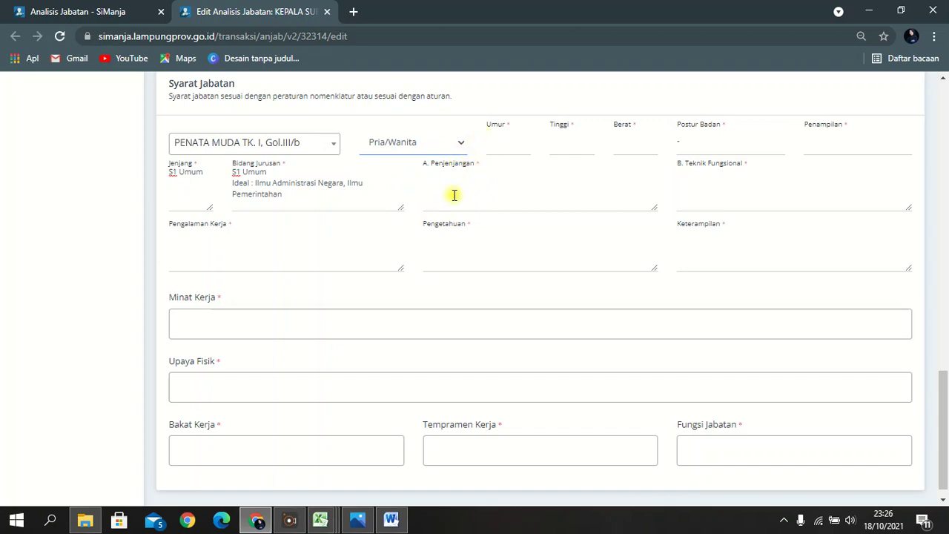
Copy Diklat PIM IV from the Word document's Penjenjangan item into the A. Penjenjangan field in Chrome.
left_click(260, 527)
left_click_drag(545, 297, 476, 294)
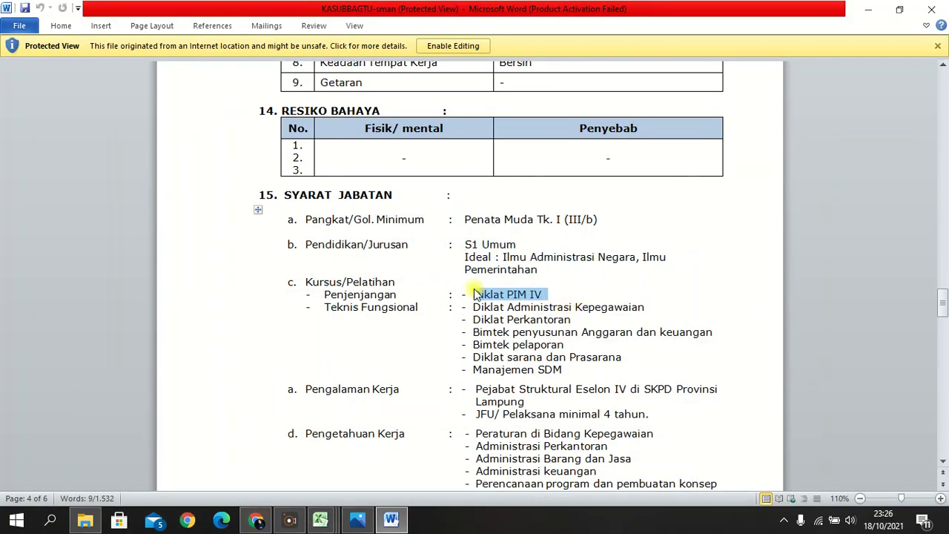
left_click(258, 519)
left_click(476, 197)
type("-\tDiklat PIM IV")
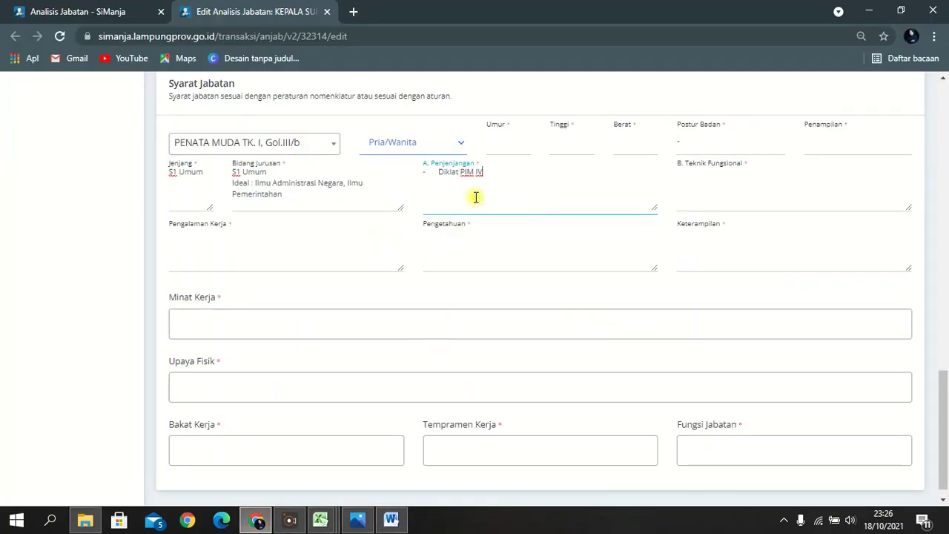
Copy the Teknis Fungsional list, Diklat Administrasi Kepegawaian through Manajemen SDM, from Word into the B. Teknik Fungsional field in Chrome.
left_click(254, 519)
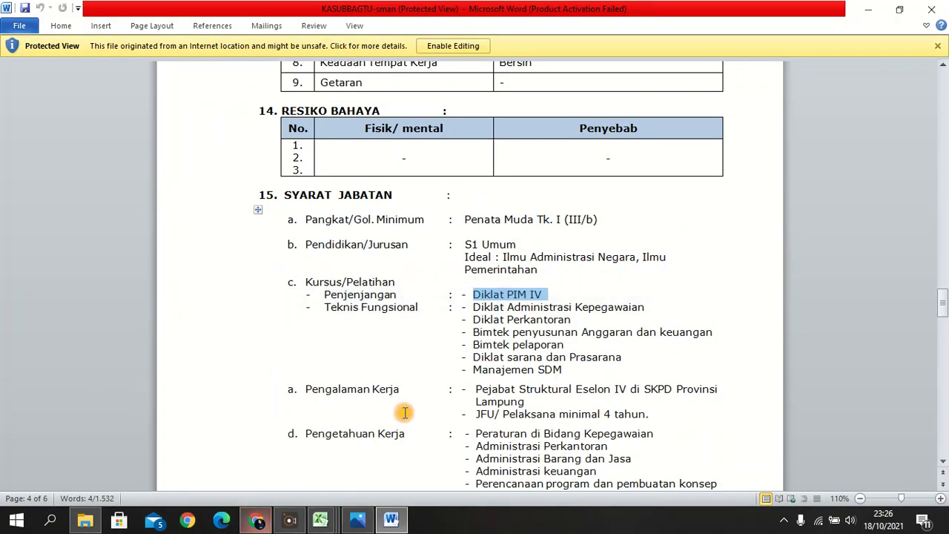
left_click_drag(500, 330, 578, 365)
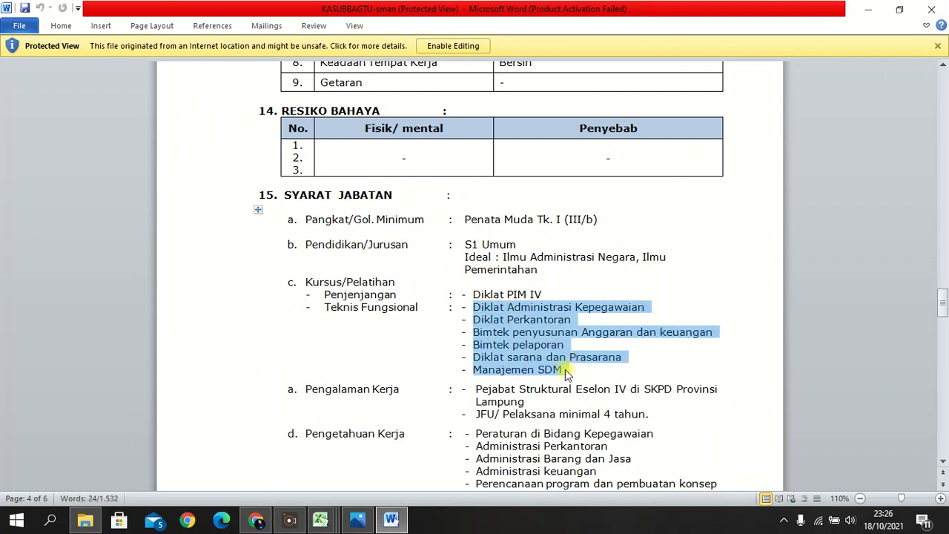
left_click(254, 519)
left_click(757, 194)
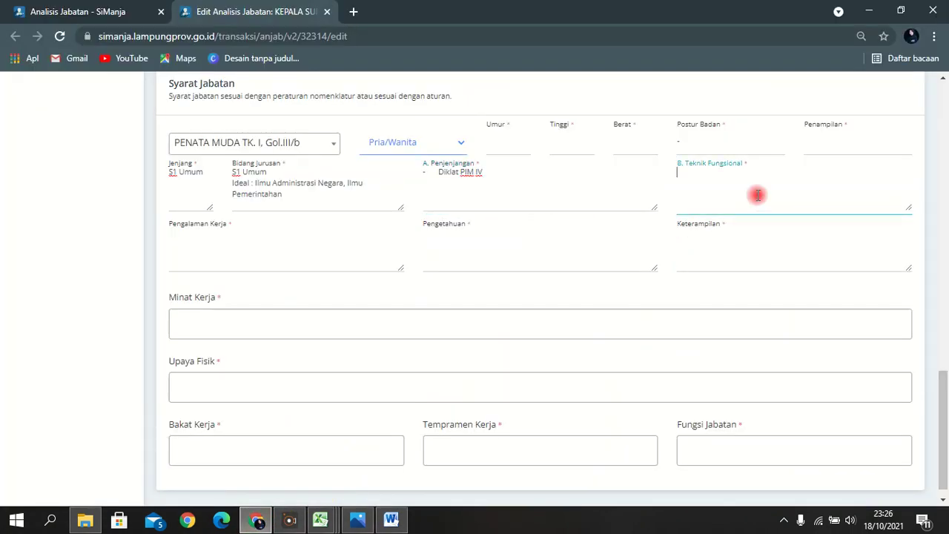
type("-\tDiklat Administrasi Kepegawaian -\tDiklat Perkantoran -\tBimtek penyusunan Anggaran dan keuangan -\tBimtek pelaporan -\tDiklat sarana dan Prasarana -\tManajemen SDM")
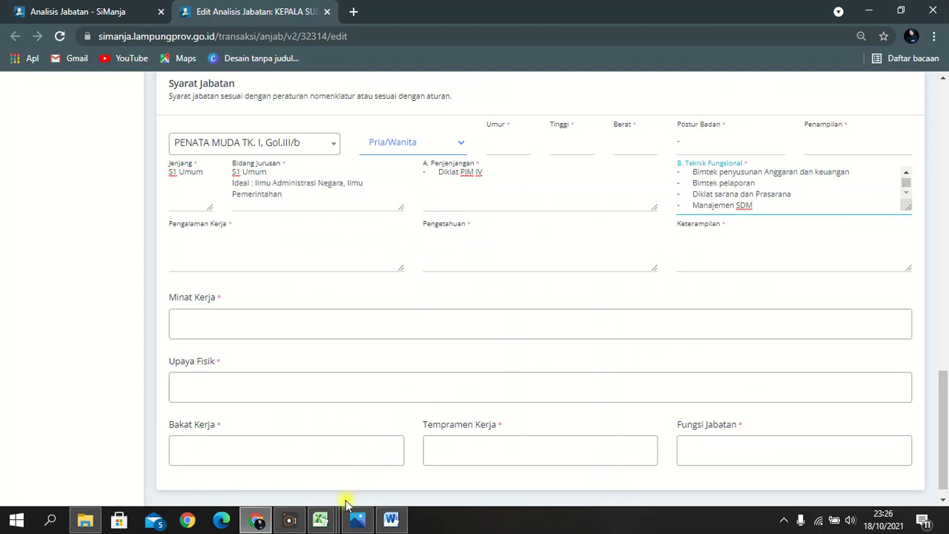
Copy both Pengalaman Kerja items, Pejabat Struktural Eselon IV and JFU/ Pelaksana minimal 4 tahun, from Word into the Pengalaman Kerja field in Chrome.
left_click(254, 519)
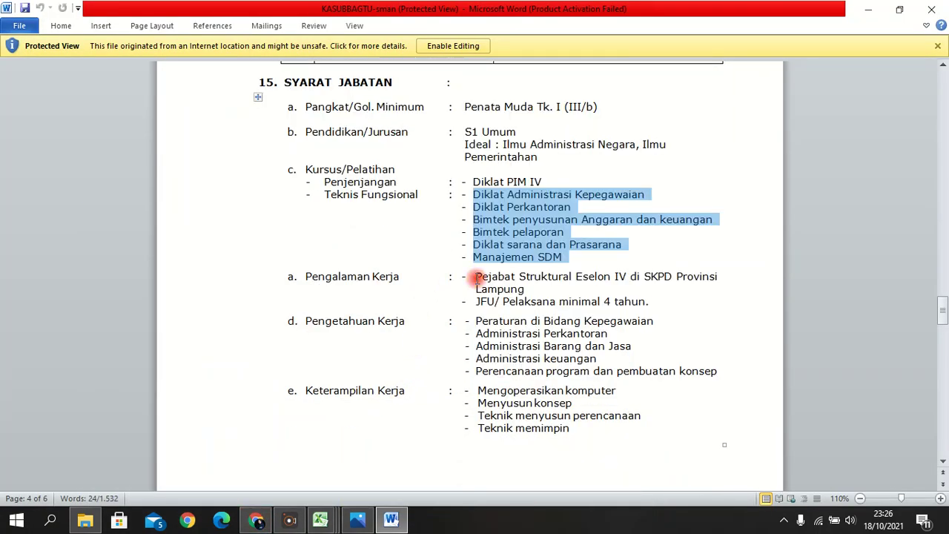
left_click_drag(478, 276, 635, 299)
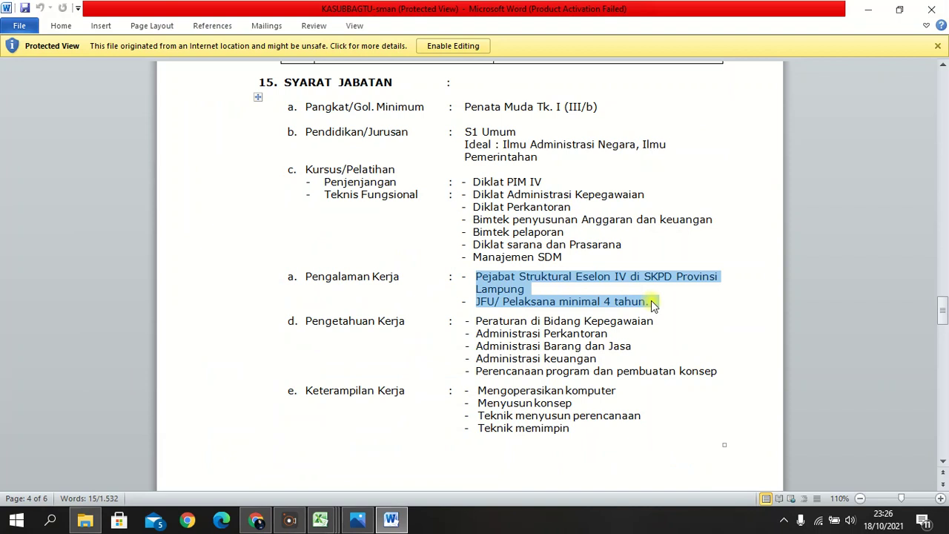
left_click(254, 520)
left_click(354, 255)
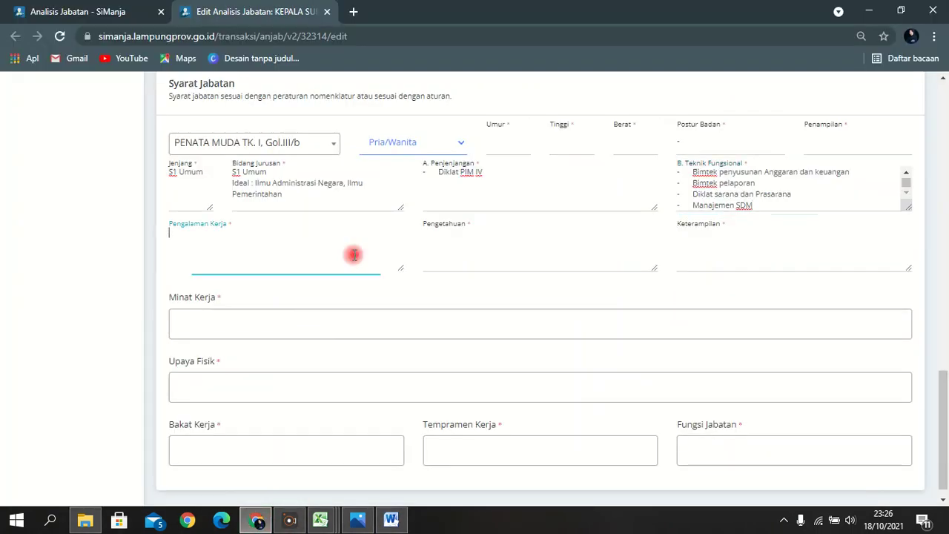
type("-\tPejabat Struktural Eselon IV di SKPD Provinsi Lampung -\tJFU/ Pelaksana minimal 4 tahun.")
Copy the Pengetahuan Kerja list, Peraturan di Bidang Kepegawaian through Perencanaan program dan pembuatan konsep, from Word into the Pengetahuan field in Chrome.
left_click(254, 520)
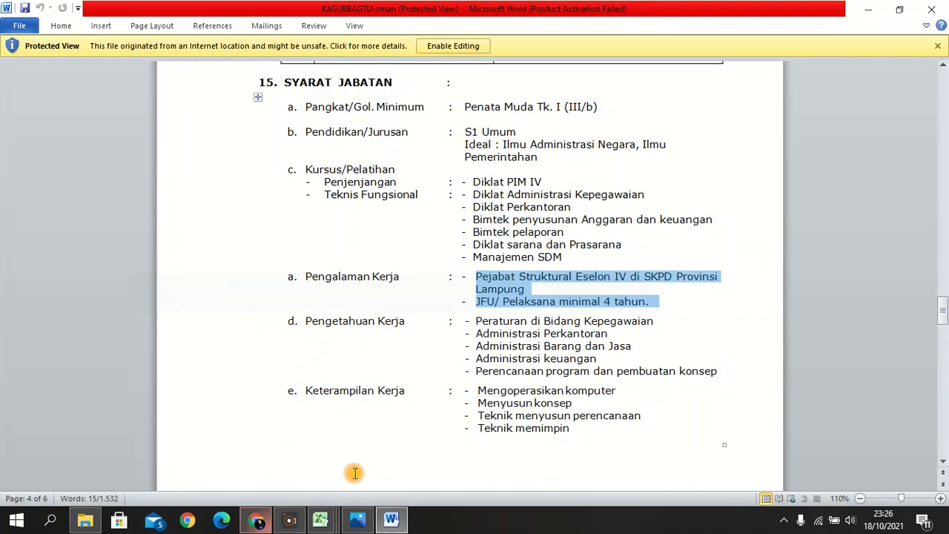
left_click_drag(727, 371, 531, 345)
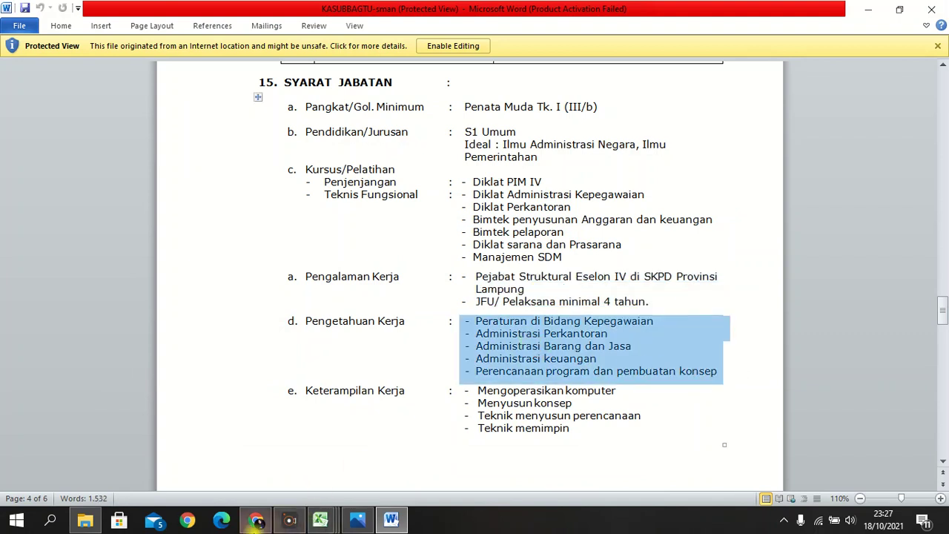
left_click(256, 519)
left_click(452, 246)
key("ctrl+v")
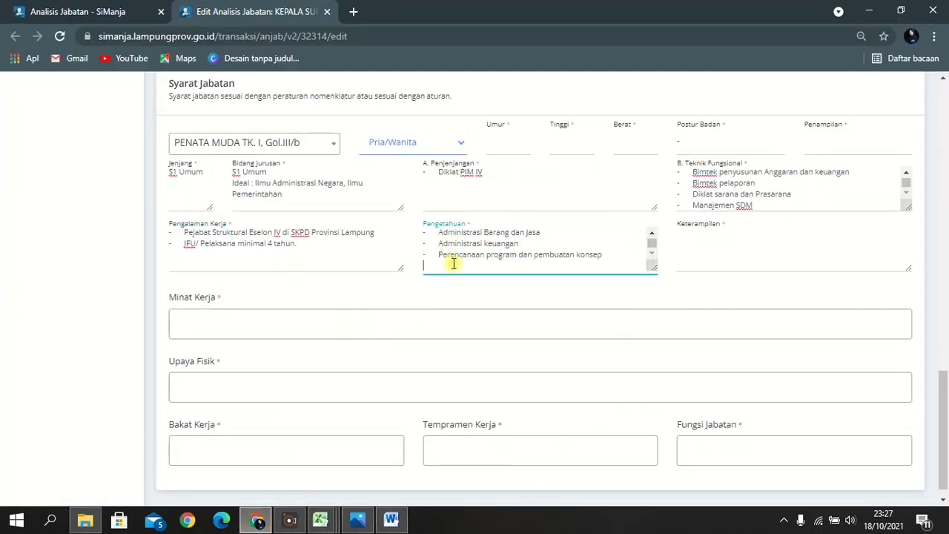
Copy the Keterampilan Kerja list, Mengoperasikan komputer through Teknik memimpin, from Word into the Keterampilan field in Chrome.
left_click(256, 520)
left_click_drag(580, 441, 618, 433)
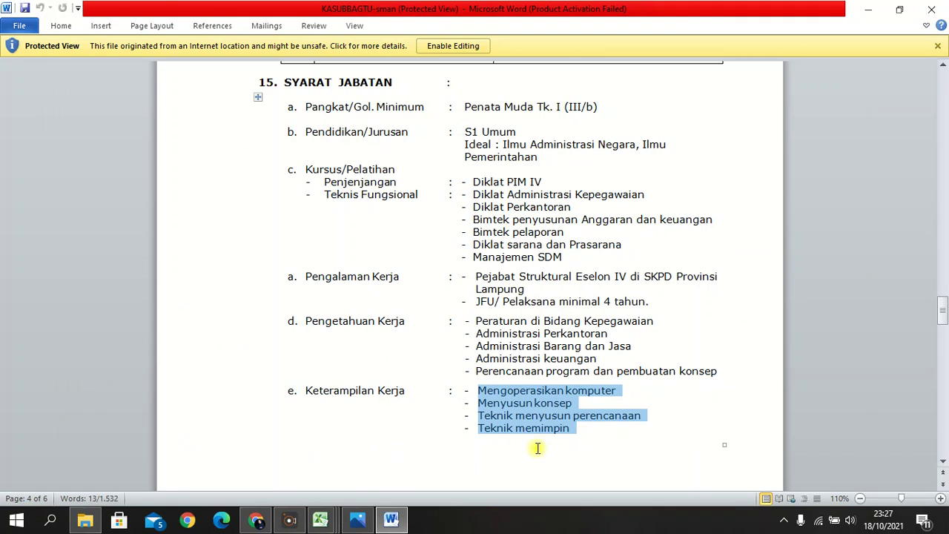
left_click(256, 520)
left_click(719, 252)
type("-\tMengoperasikan komputer -\tMenyusun konsep -\tTeknik penyusun perencanaan -\tTeknik memimpin")
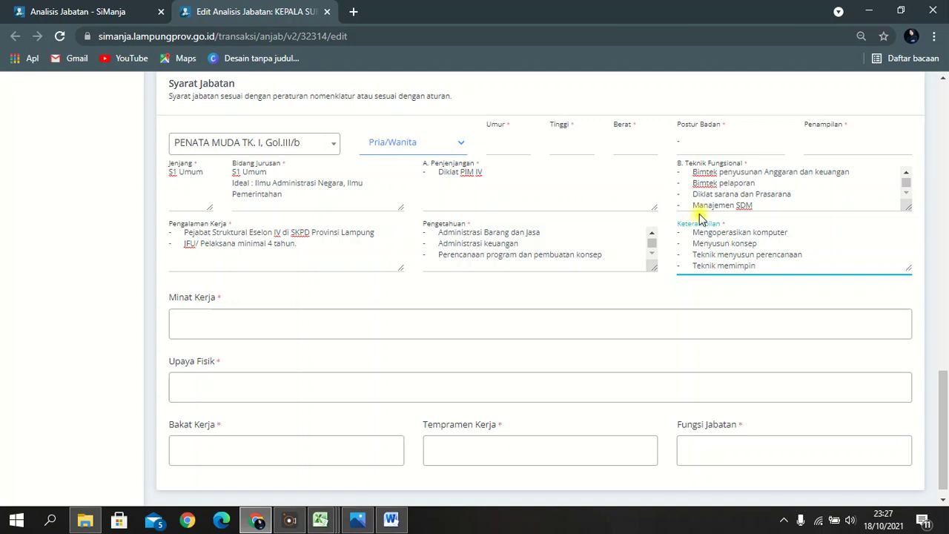
Consult item h, Minat Kerja, in the Word document and add option 1.a (benda-benda dan obyek-obyek) to Minat Kerja in Chrome.
scroll(311, 314, "down", 1)
left_click(311, 313)
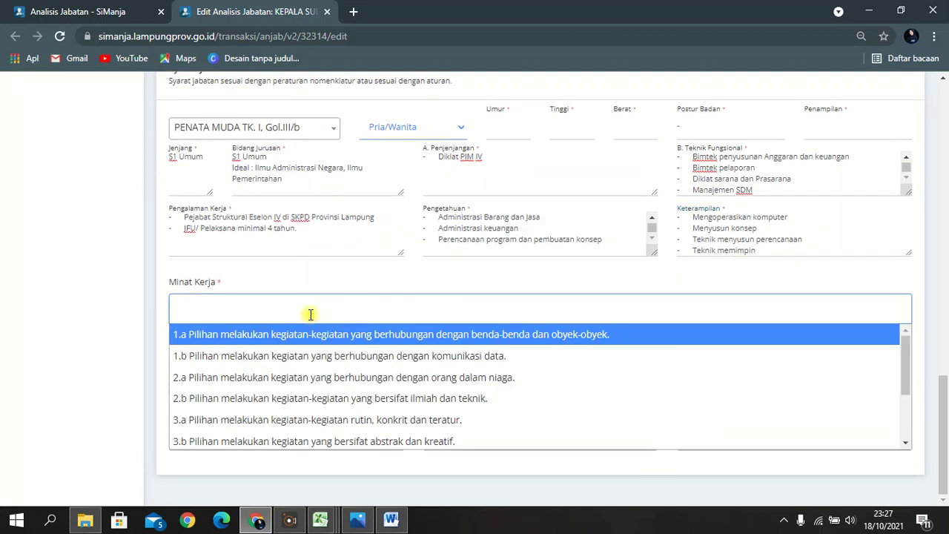
left_click(392, 521)
scroll(474, 387, "down", 6)
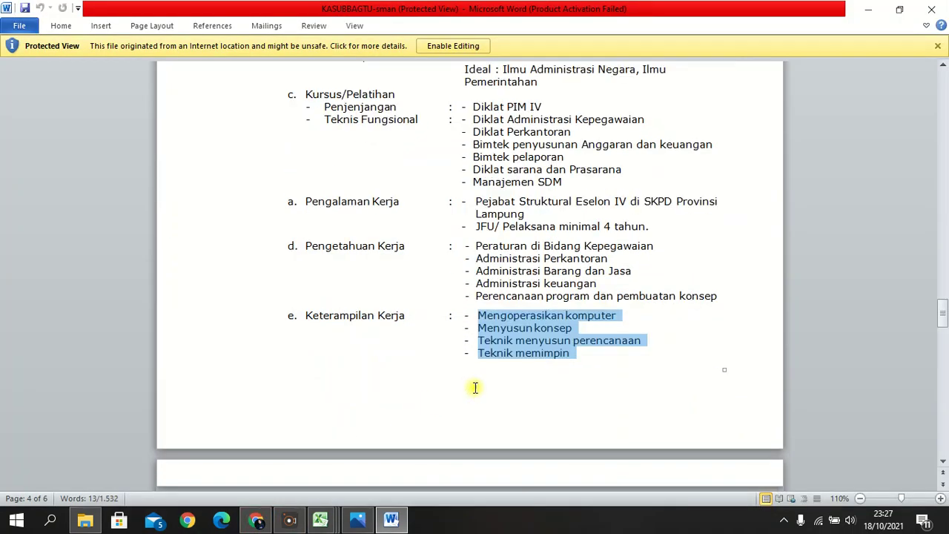
scroll(475, 387, "down", 10)
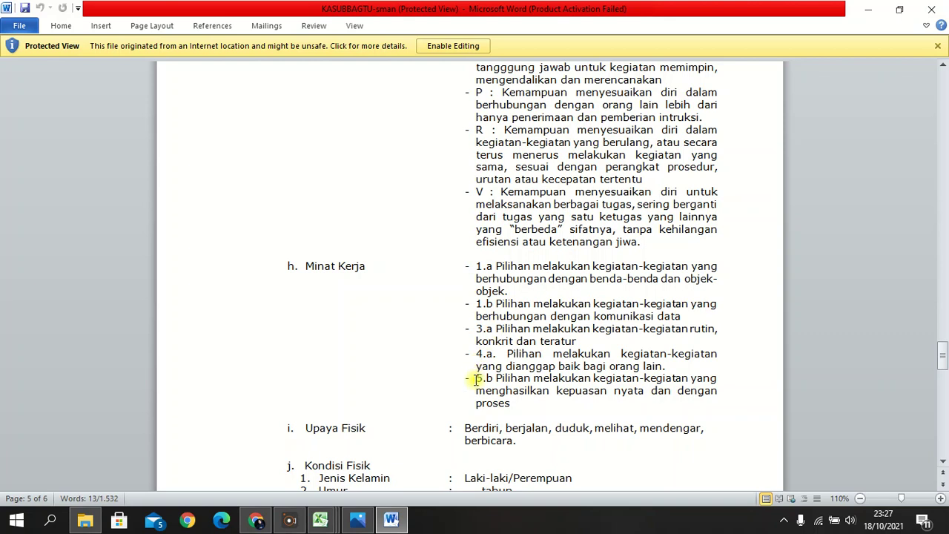
left_click(258, 520)
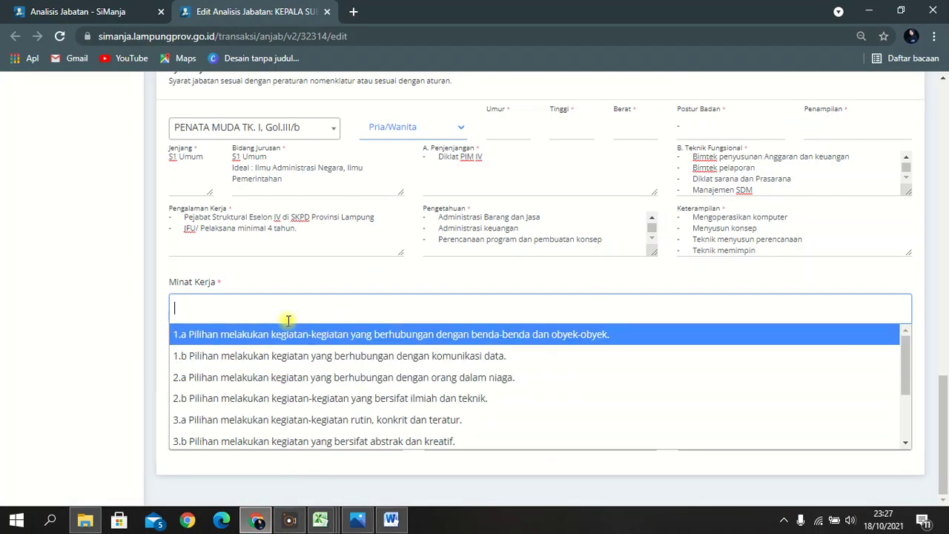
left_click(282, 335)
Check Minat Kerja in the Word document and add options 1.b (komunikasi data) and 3.a (rutin, konkrit dan teratur) to the Chrome form.
left_click(254, 521)
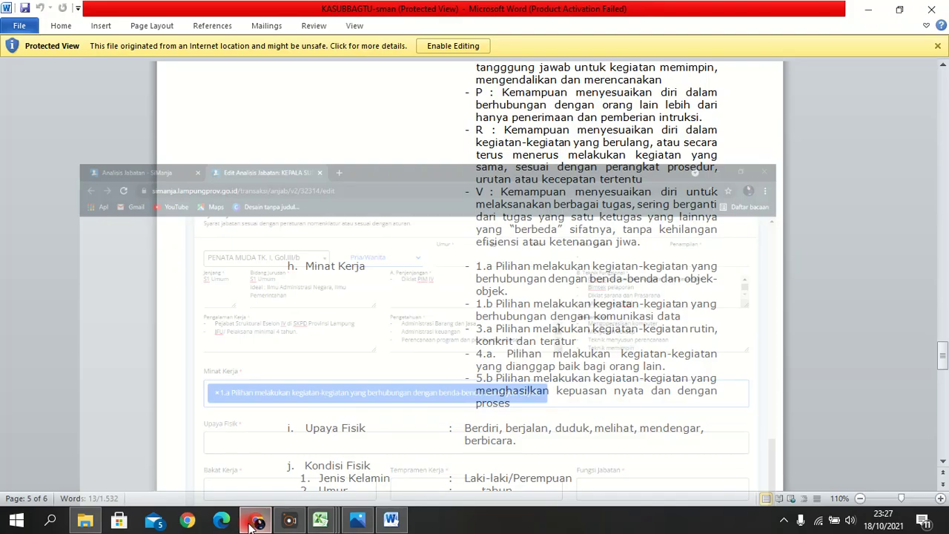
left_click(253, 522)
left_click(659, 314)
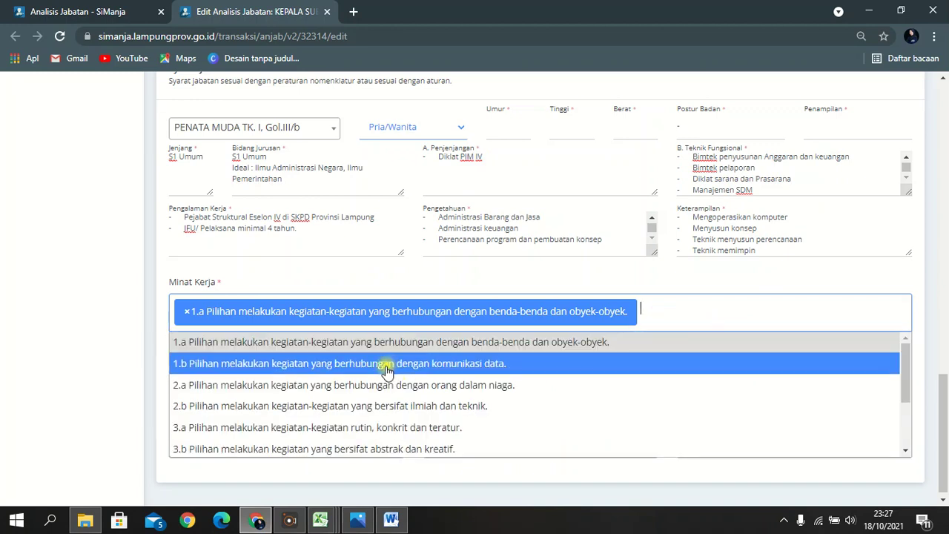
left_click(387, 364)
left_click(255, 521)
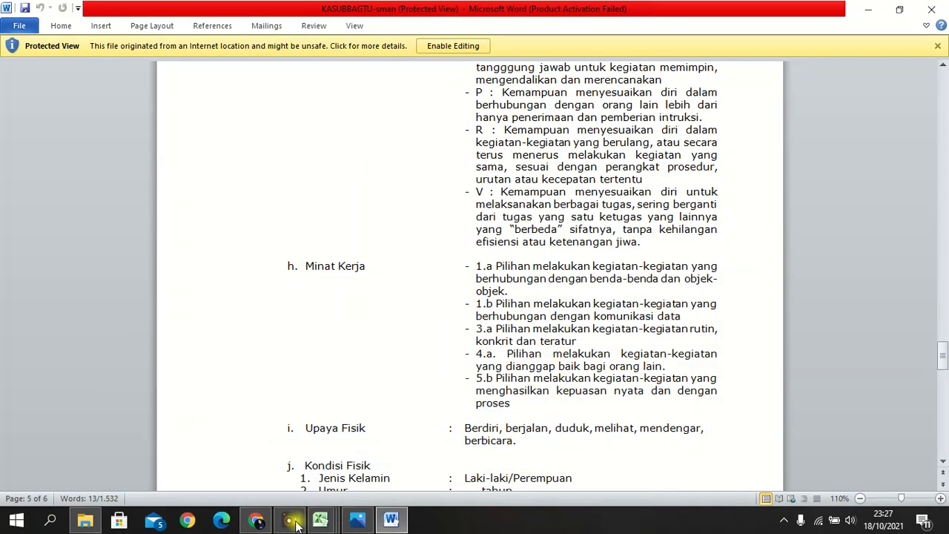
left_click(253, 522)
left_click(663, 353)
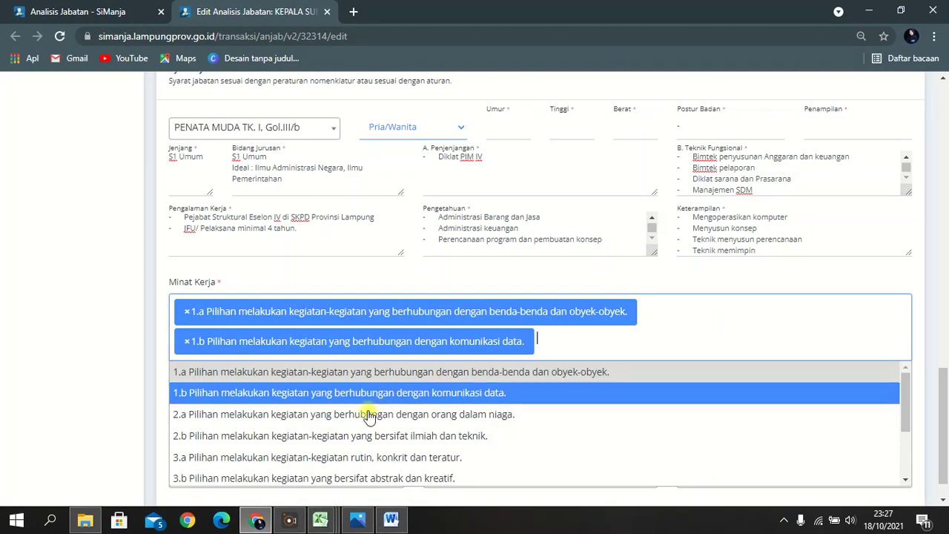
left_click(307, 455)
Recheck Minat Kerja in Word and add options 4.a (dianggap baik bagi orang lain) and 5.b (kepuasan nyata dan dengan proses) in Chrome.
left_click(259, 523)
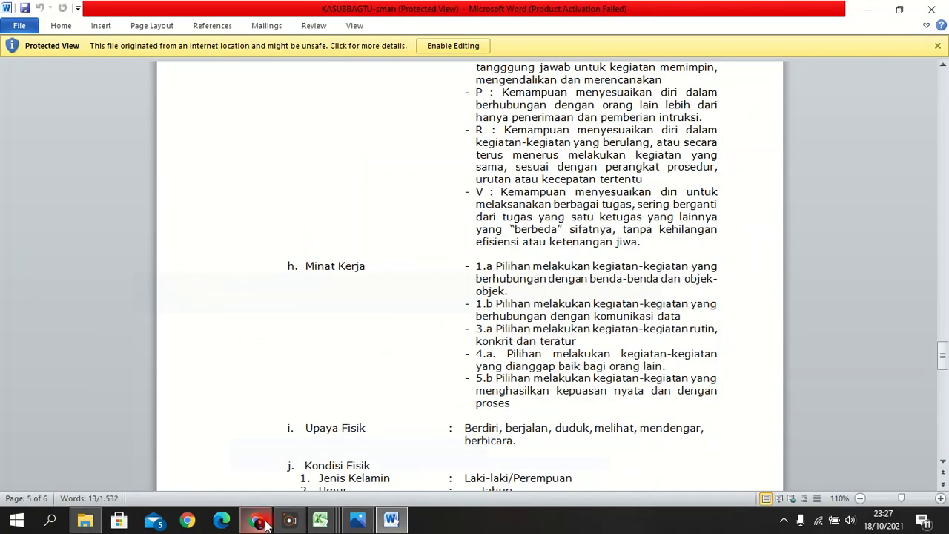
left_click(260, 523)
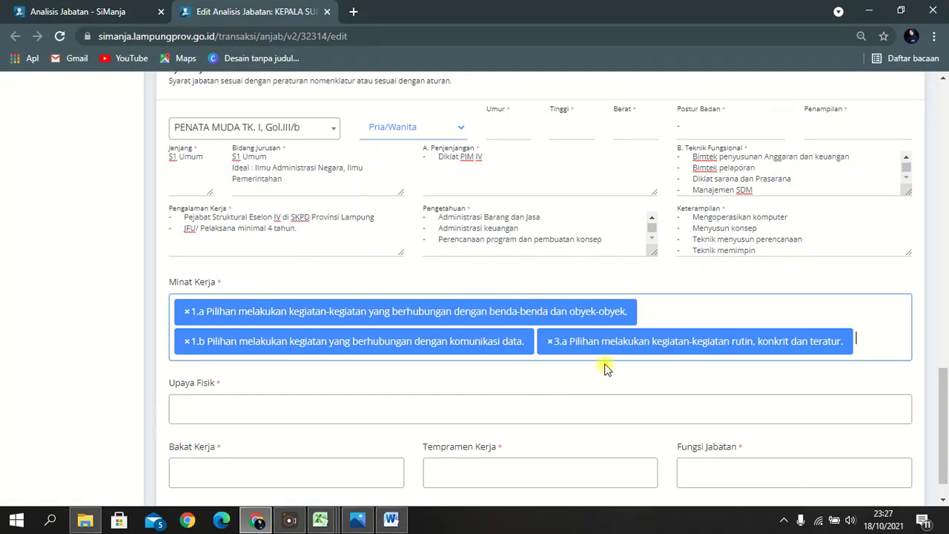
left_click(732, 354)
scroll(250, 423, "down", 3)
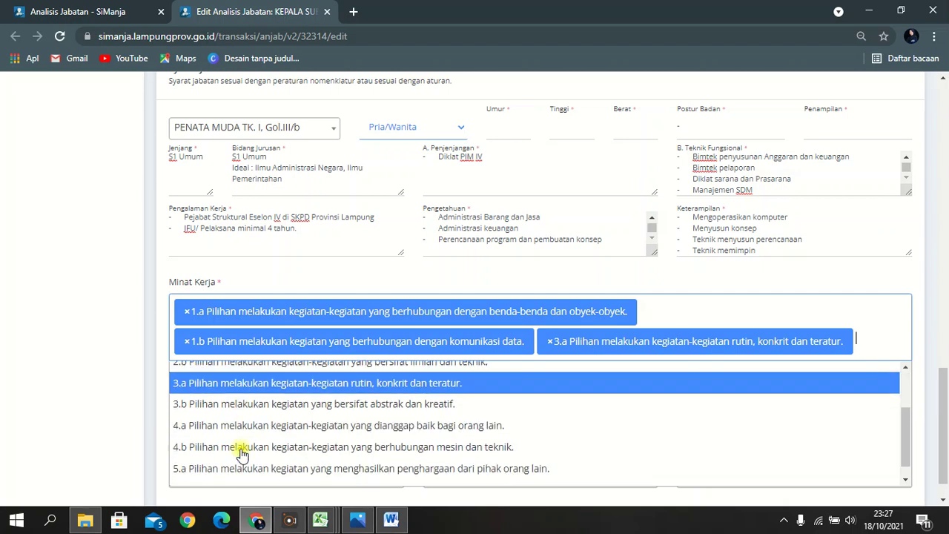
left_click(245, 417)
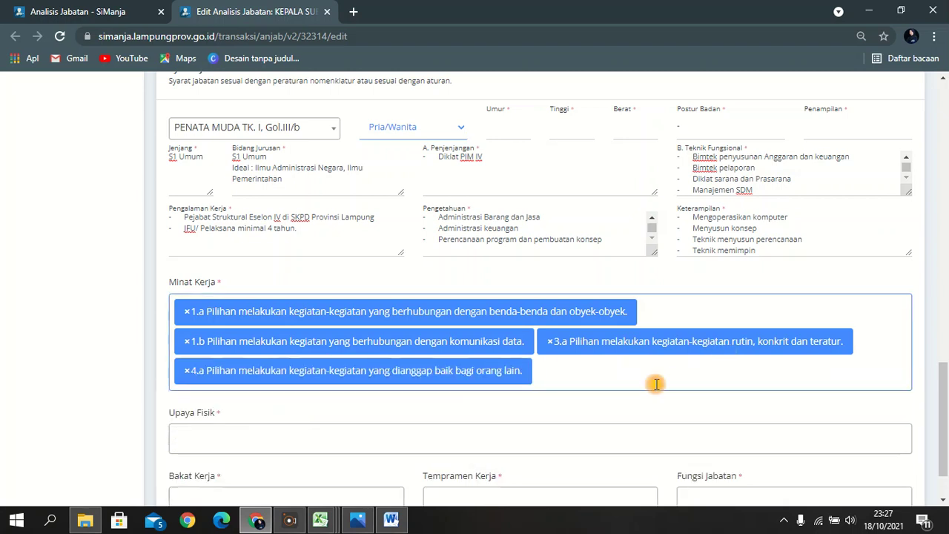
left_click(694, 375)
scroll(327, 281, "down", 3)
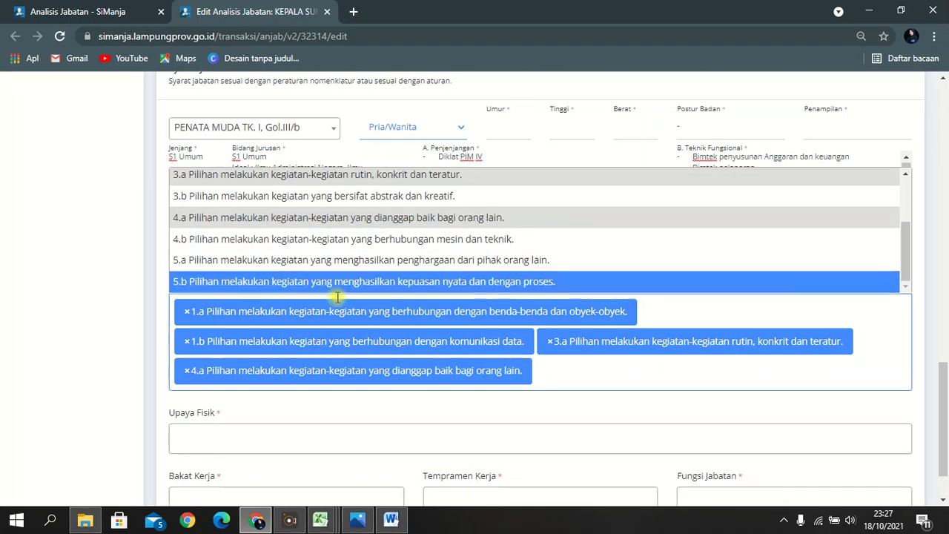
left_click(337, 285)
Add Berbicara and Duduk to the Upaya Fisik field.
scroll(307, 439, "down", 2)
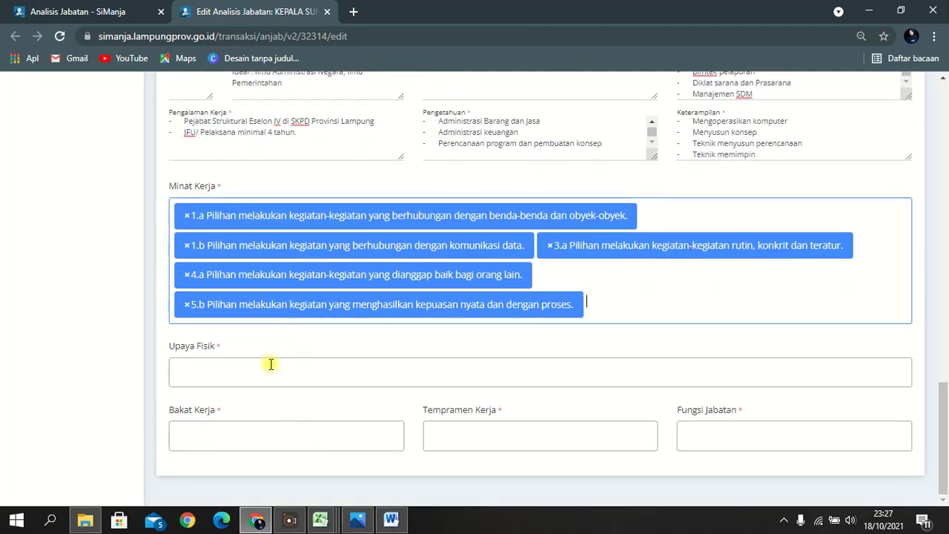
left_click(258, 383)
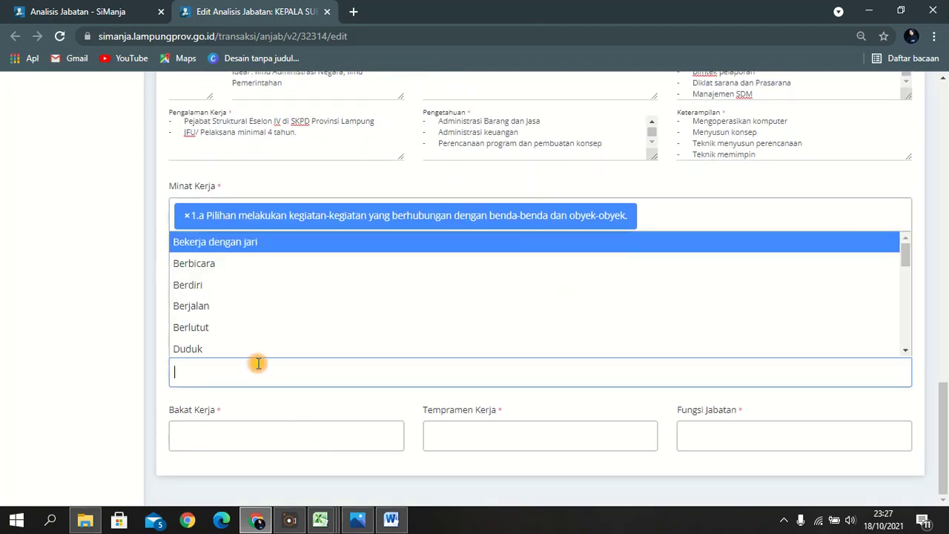
left_click(254, 267)
left_click(272, 379)
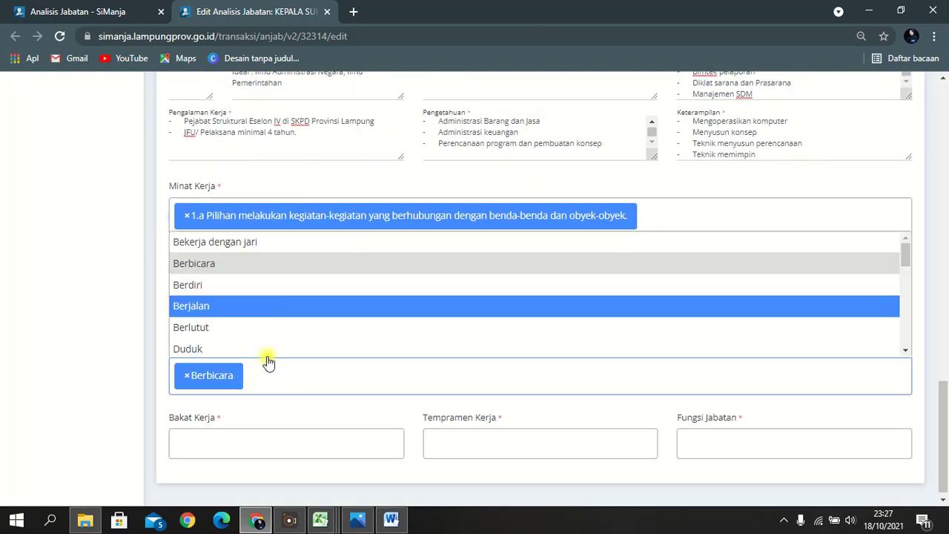
left_click(280, 347)
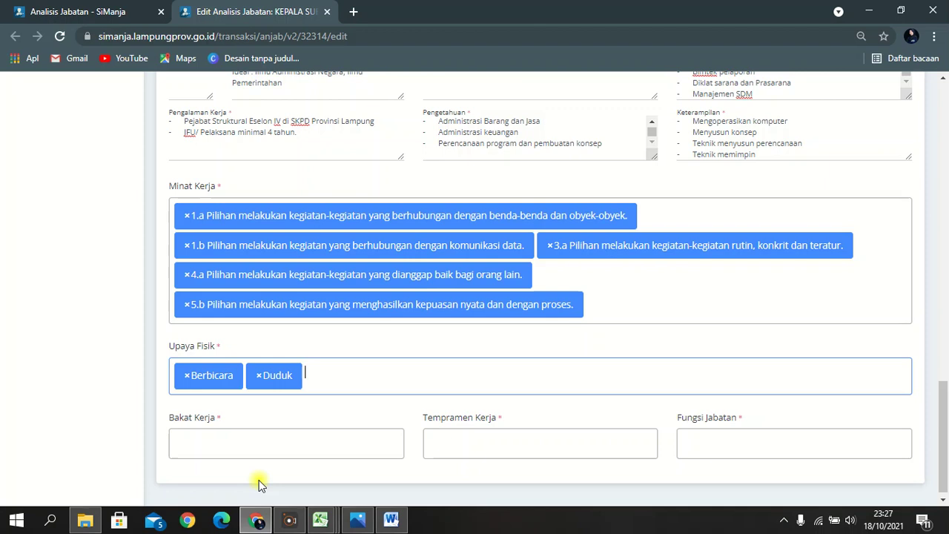
Consult item i, Upaya Fisik, in the Word document and add Berjalan to the Upaya Fisik field in Chrome.
left_click(256, 519)
scroll(469, 383, "down", 3)
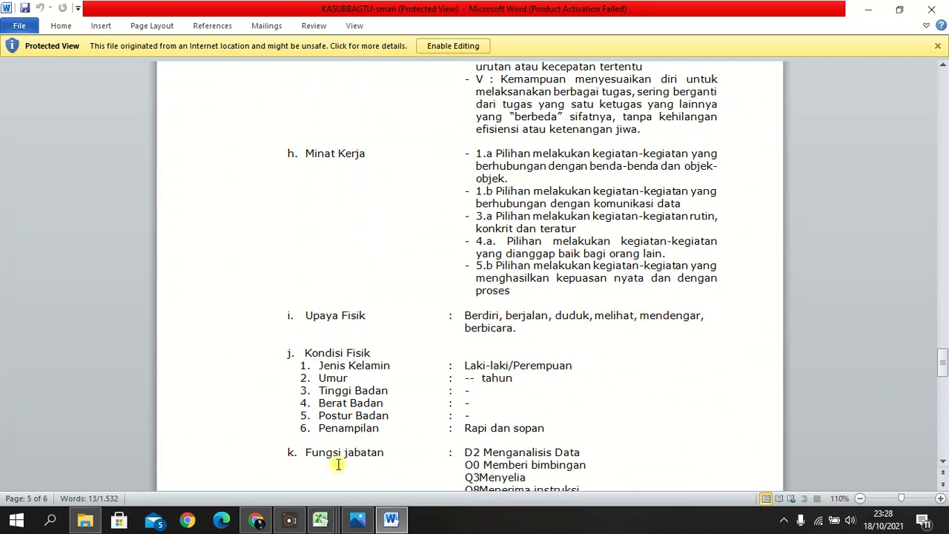
left_click(256, 519)
left_click(337, 365)
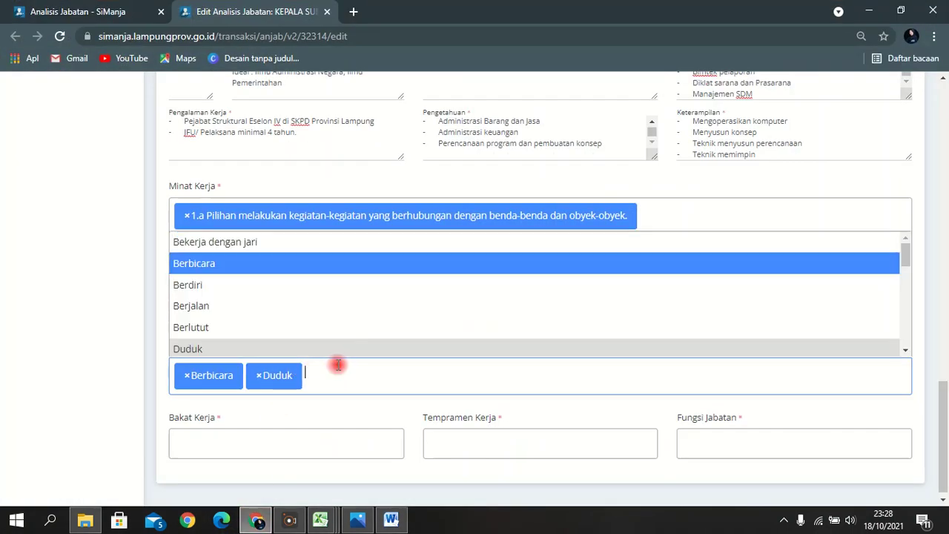
scroll(321, 282, "down", 1)
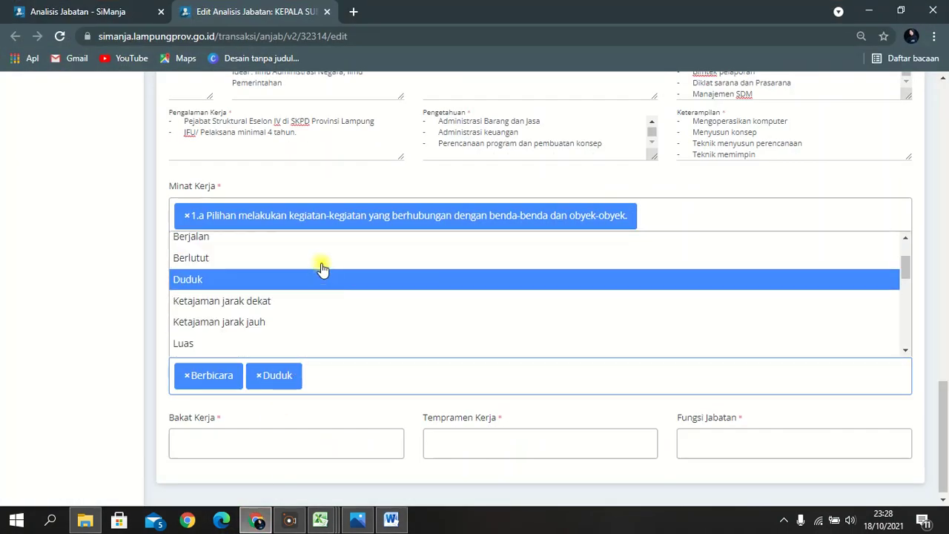
left_click(326, 238)
Add Melihat and Mendengar to the Upaya Fisik field.
left_click(410, 386)
scroll(267, 322, "down", 3)
left_click(267, 297)
left_click(446, 378)
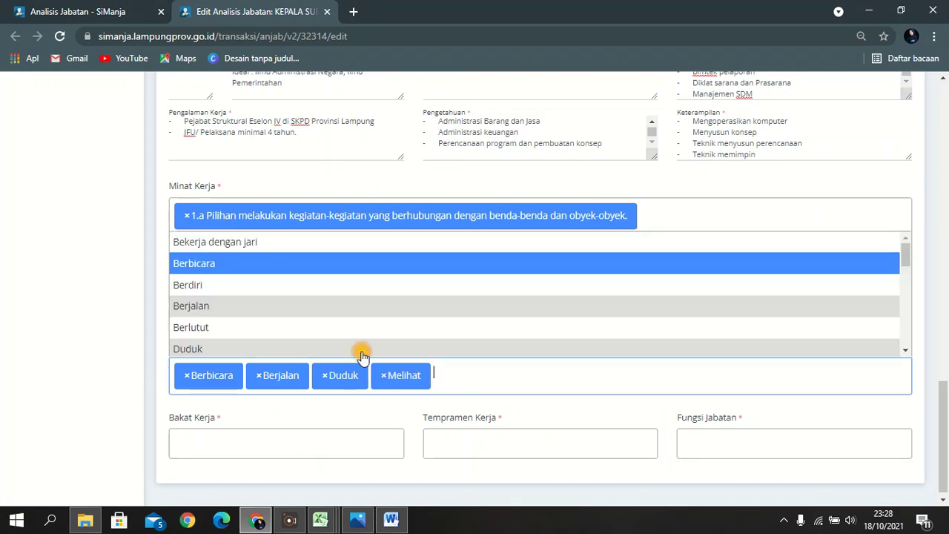
scroll(282, 326, "down", 3)
scroll(282, 324, "down", 2)
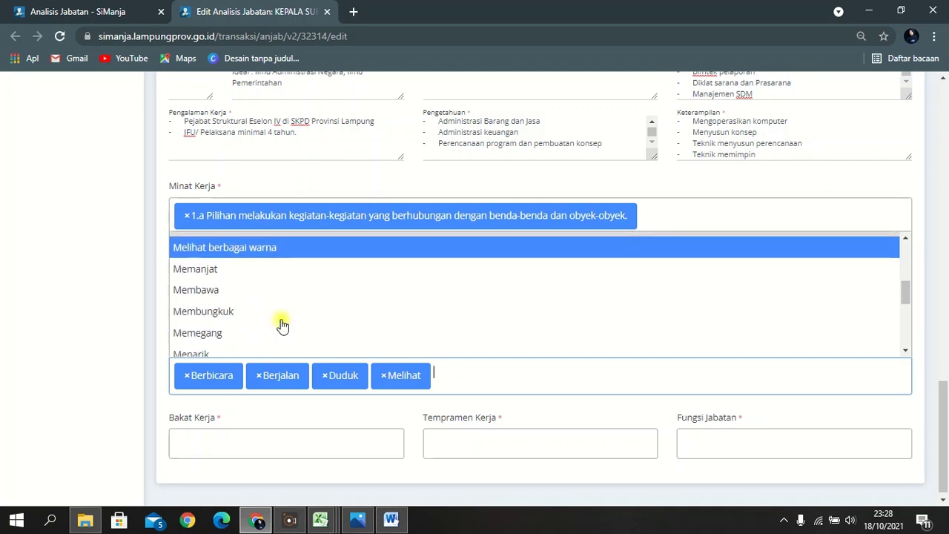
left_click(282, 319)
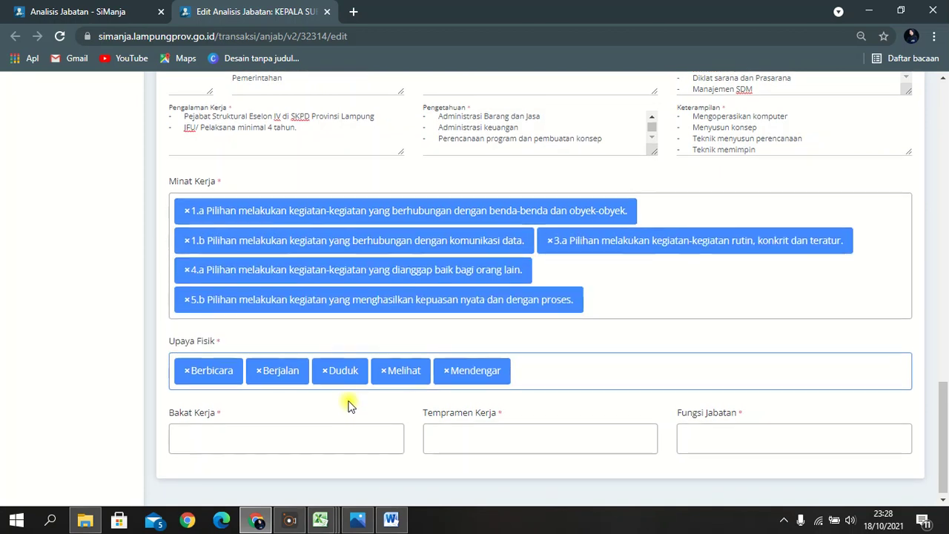
Consult item f, Bakat Kerja, in Word and add G : Inteligensia, V : Bakat Verbal and Q : Ketelitian to Bakat Kerja in Chrome.
left_click(293, 437)
left_click(254, 524)
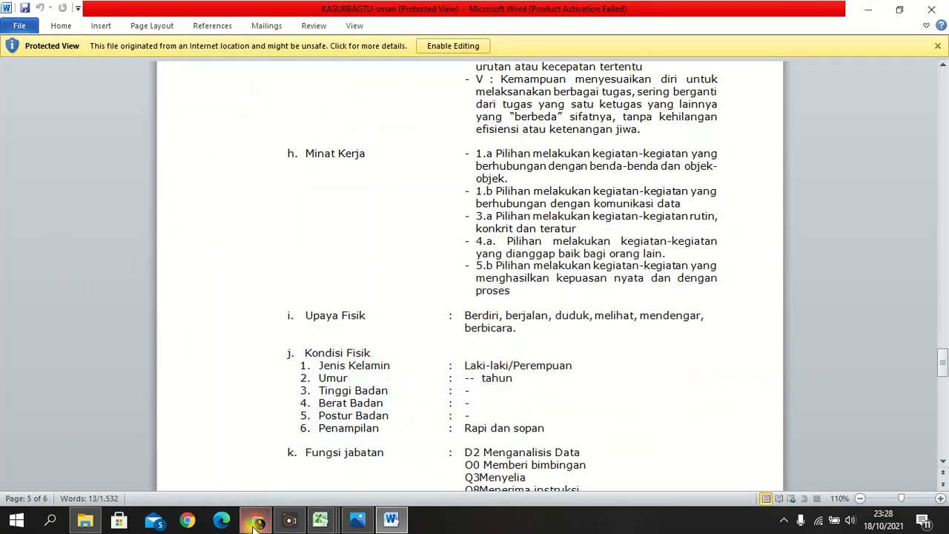
scroll(454, 307, "up", 6)
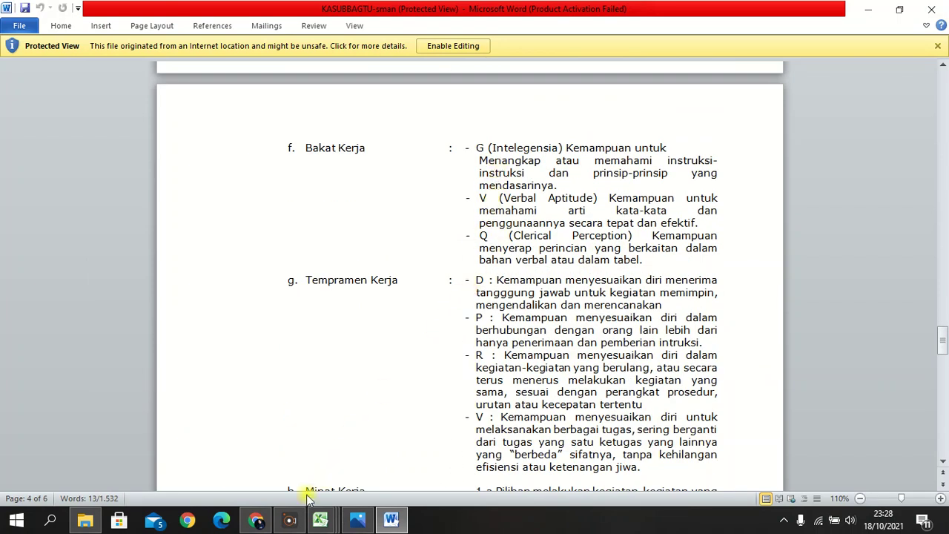
left_click(256, 522)
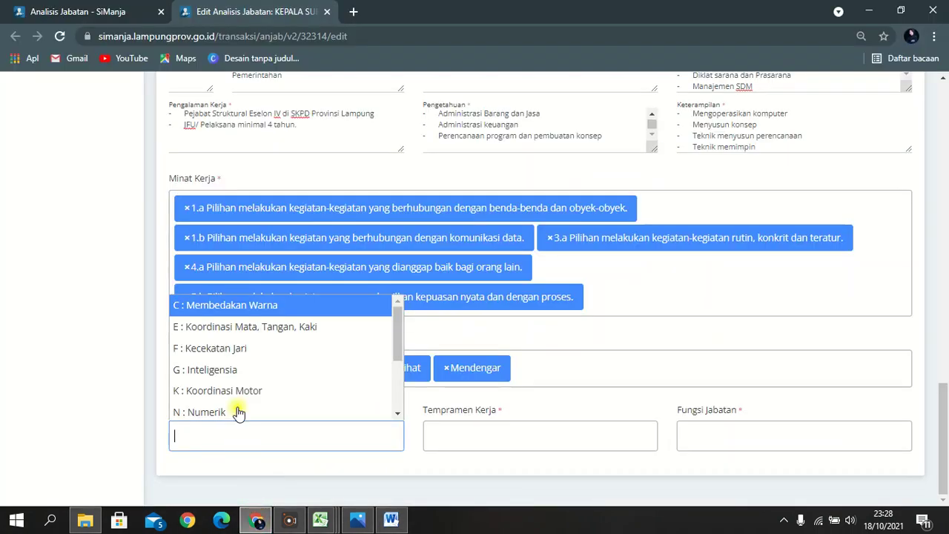
left_click(222, 368)
left_click(307, 443)
scroll(207, 395, "down", 3)
left_click(216, 388)
left_click(358, 432)
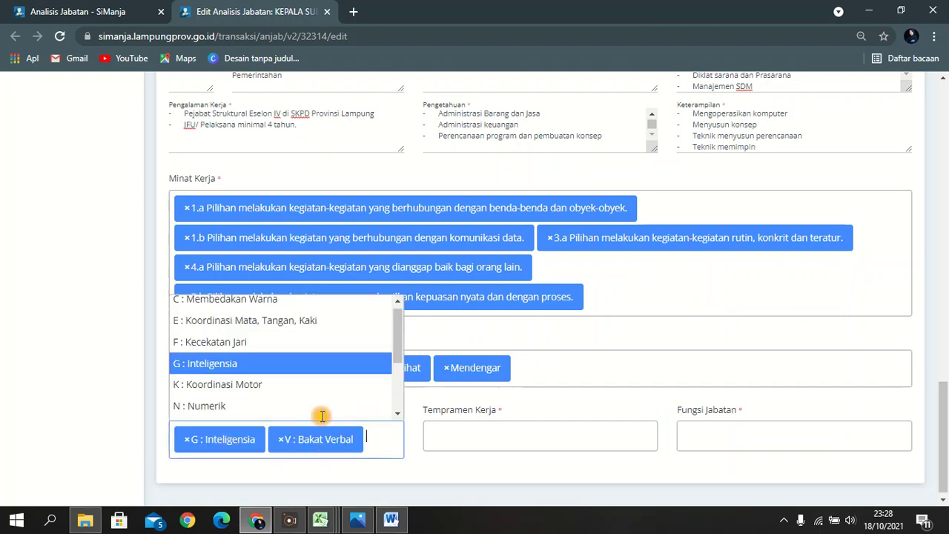
scroll(249, 365, "down", 3)
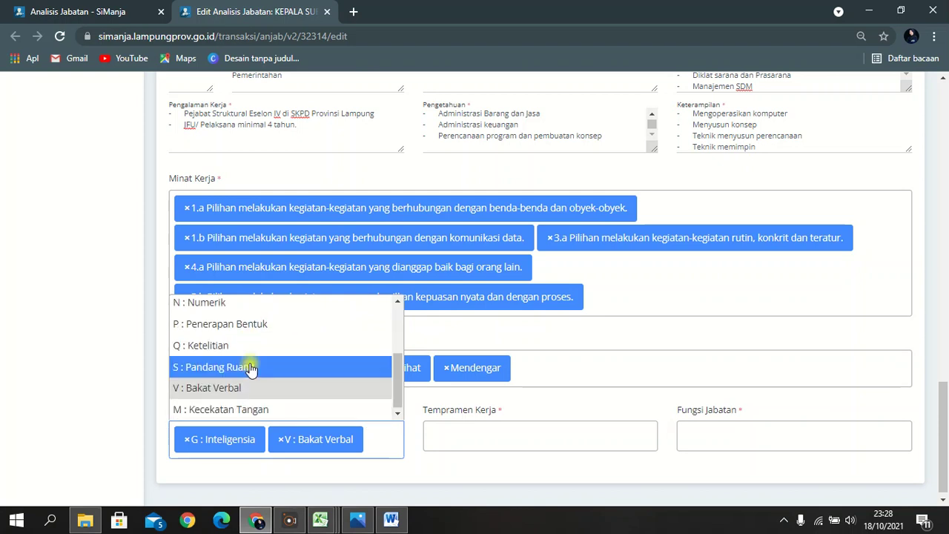
left_click(254, 345)
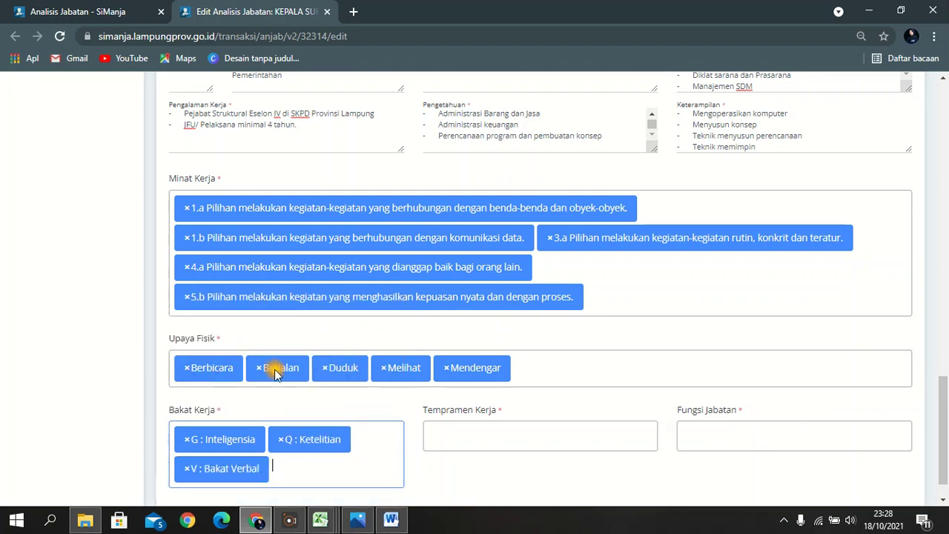
Compare item g, Tempramen Kerja, in Word with the form's options and add DCP (Direction, Control, Planning) to Tempramen Kerja in Chrome.
left_click(539, 431)
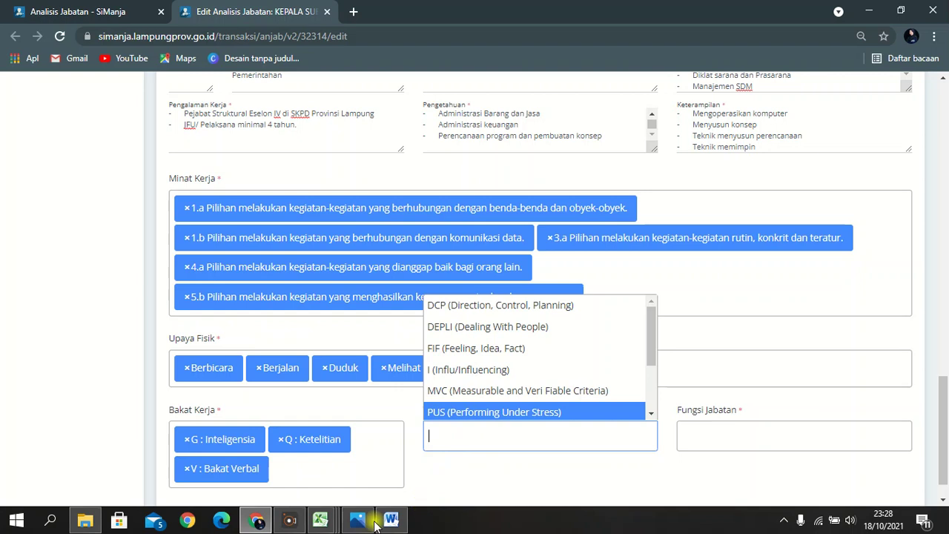
left_click(258, 522)
left_click(258, 522)
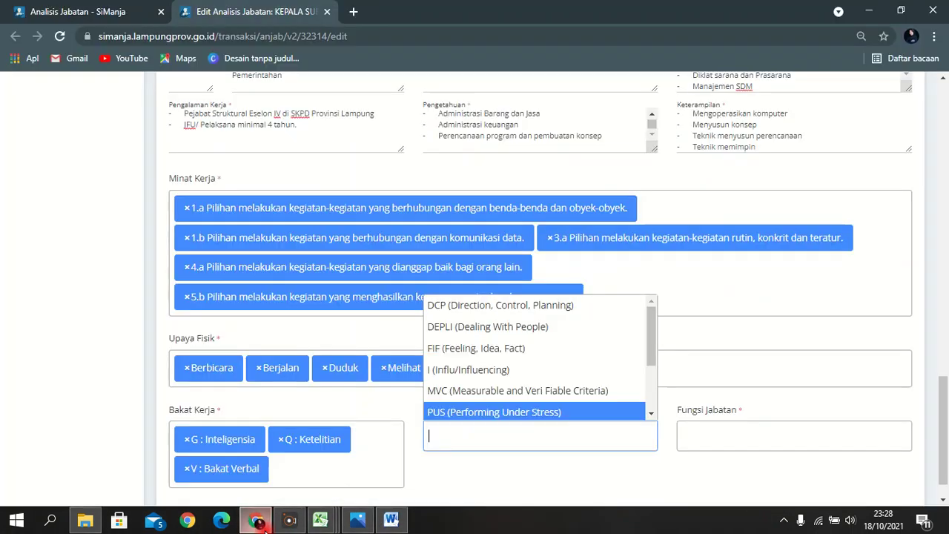
left_click(459, 466)
left_click(258, 522)
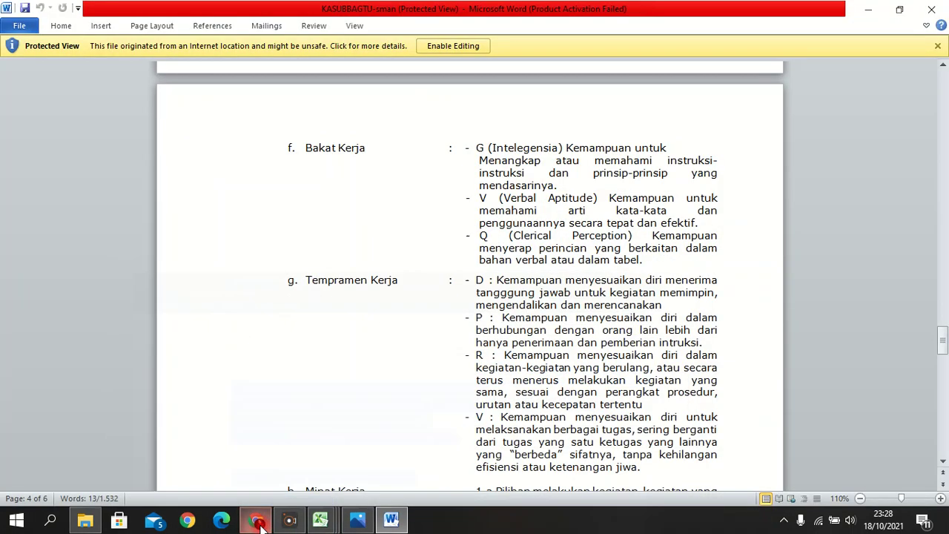
left_click(258, 522)
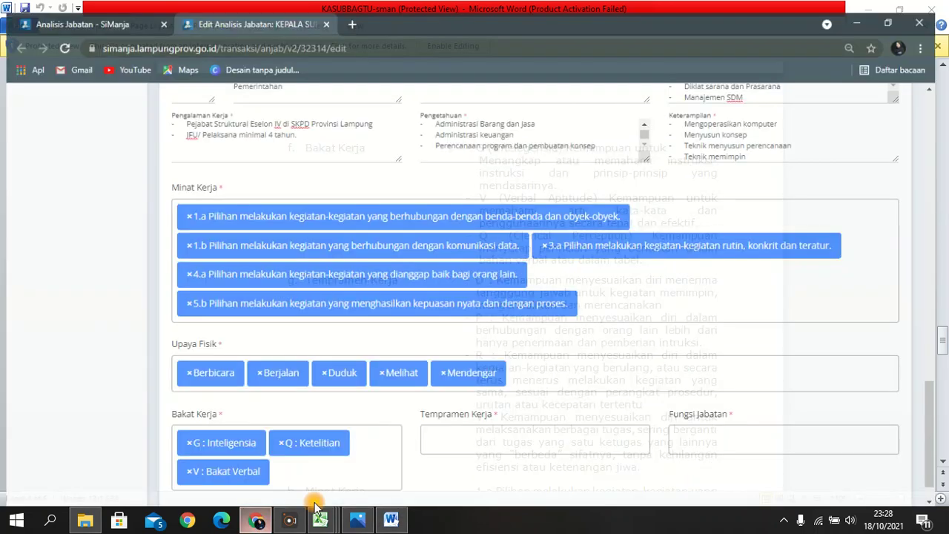
left_click(470, 434)
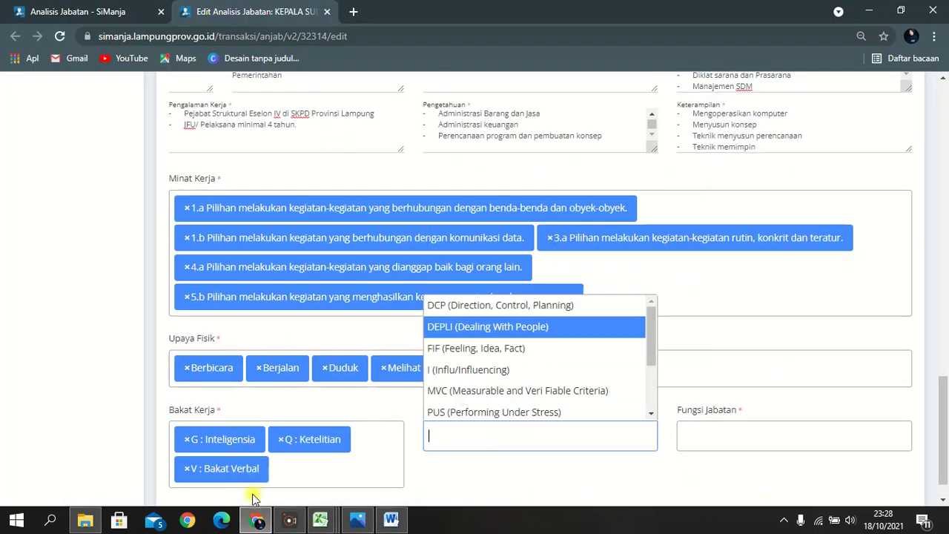
left_click(257, 521)
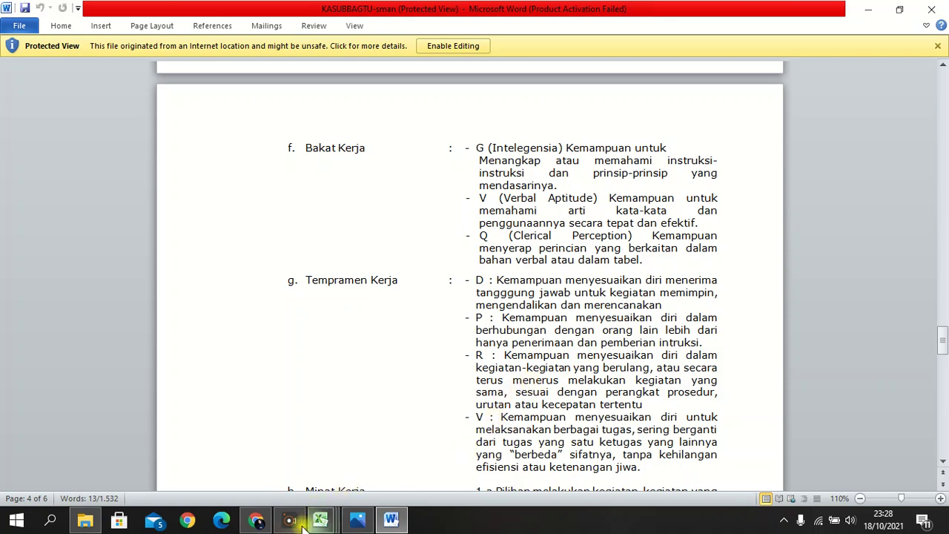
left_click(256, 520)
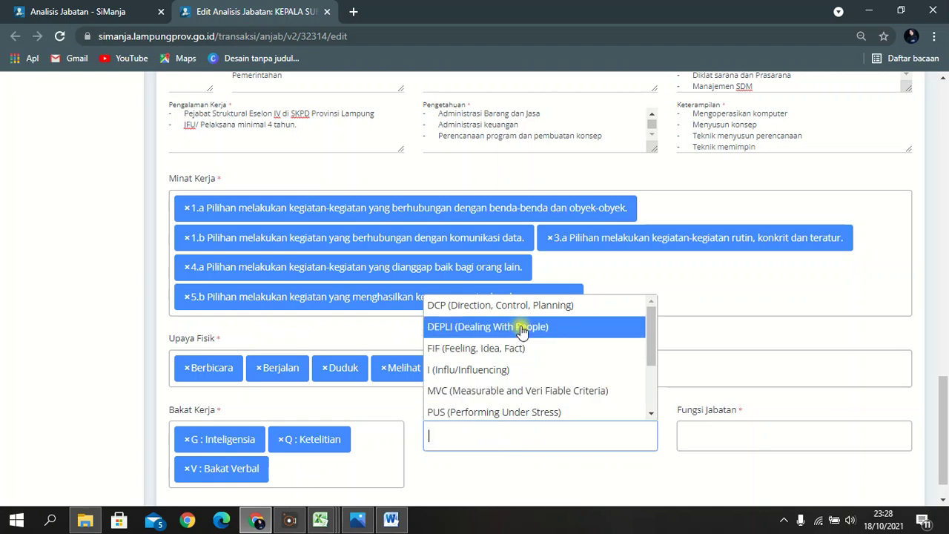
scroll(534, 405, "down", 2)
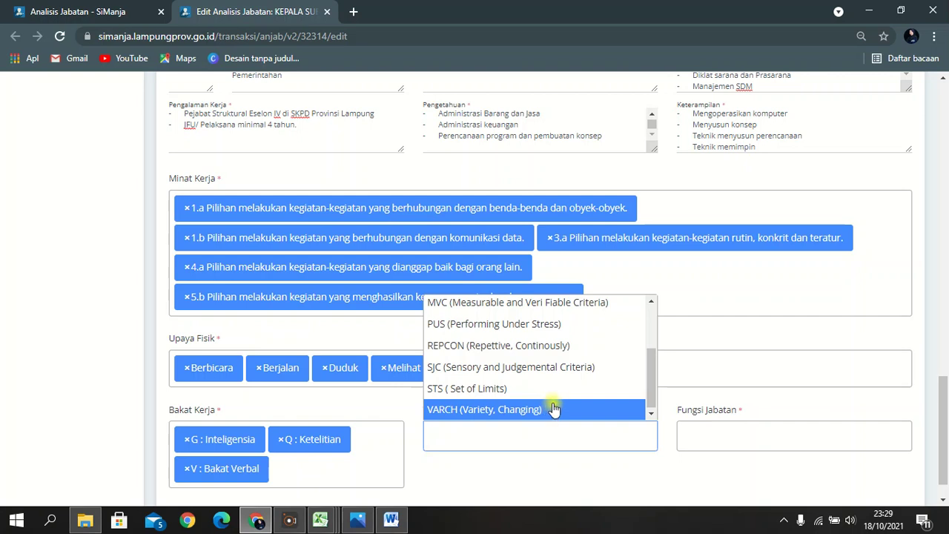
scroll(555, 400, "up", 3)
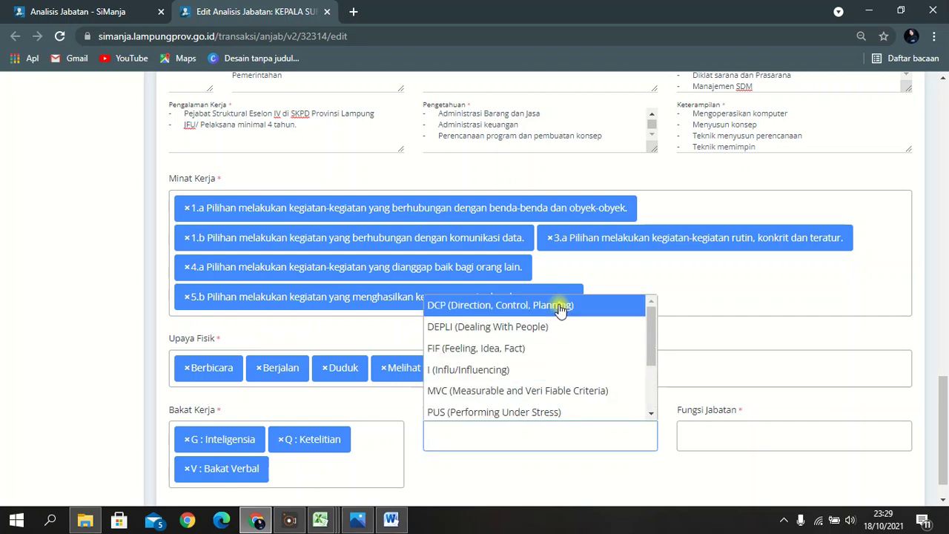
left_click(561, 307)
Consult item k, Fungsi jabatan, in the Word document and add D2 = Menganalisis data to the Fungsi Jabatan field in Chrome.
left_click(731, 432)
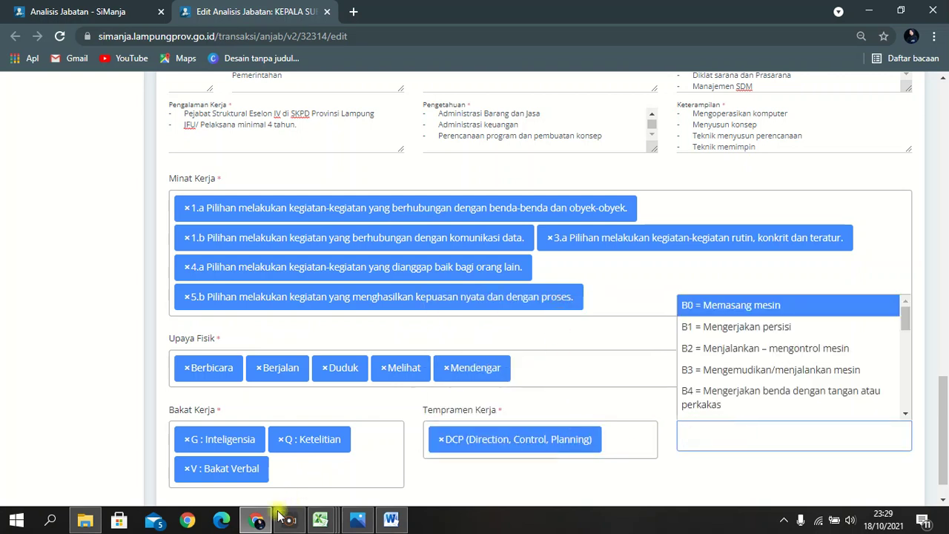
left_click(392, 519)
scroll(562, 413, "down", 6)
scroll(560, 423, "up", 8)
scroll(556, 393, "down", 12)
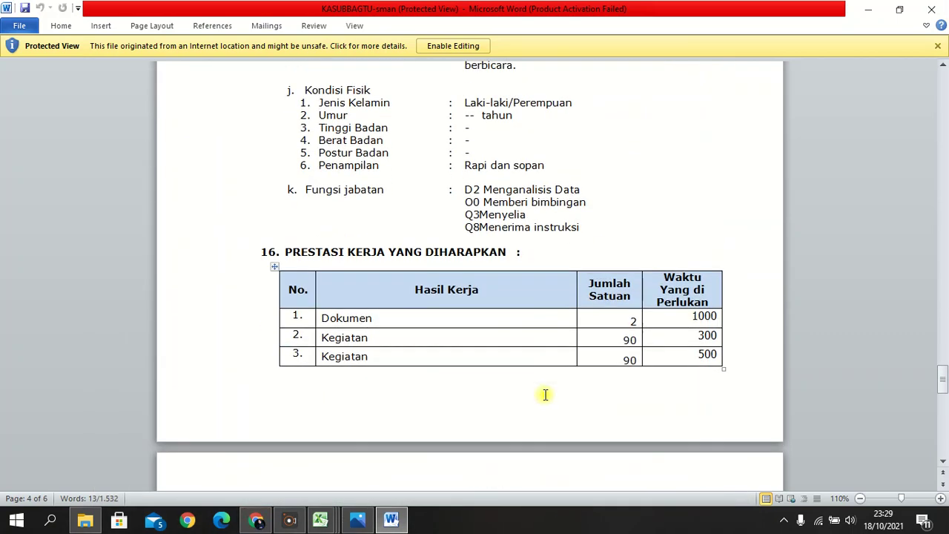
scroll(545, 394, "up", 1)
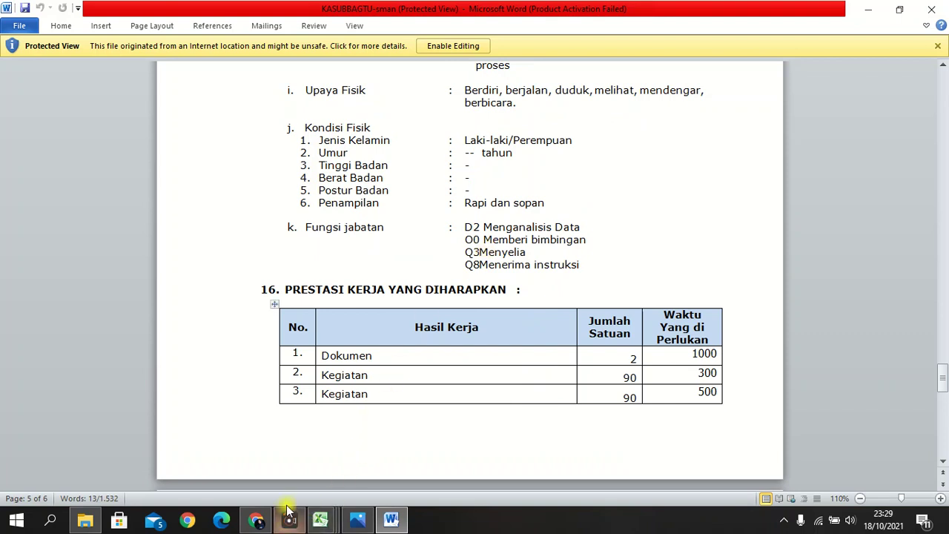
left_click(255, 521)
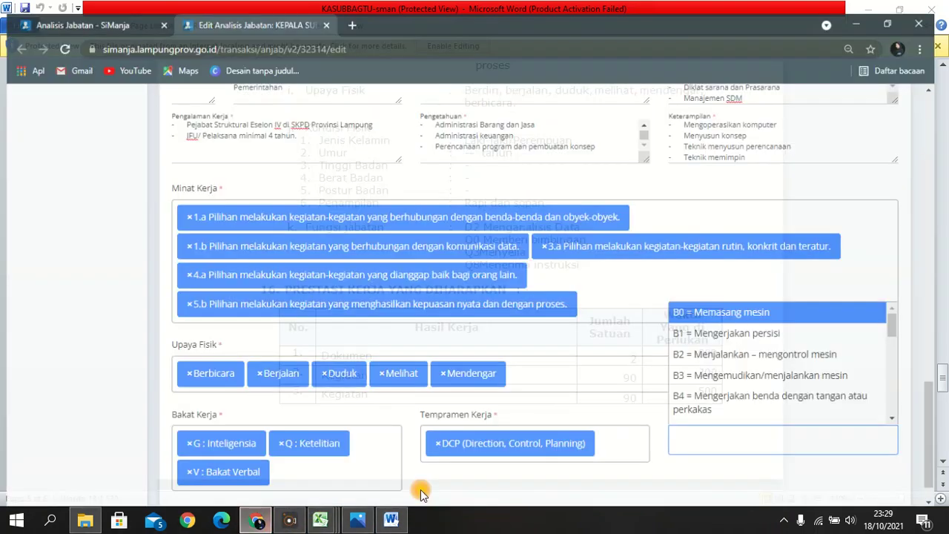
scroll(727, 348, "down", 3)
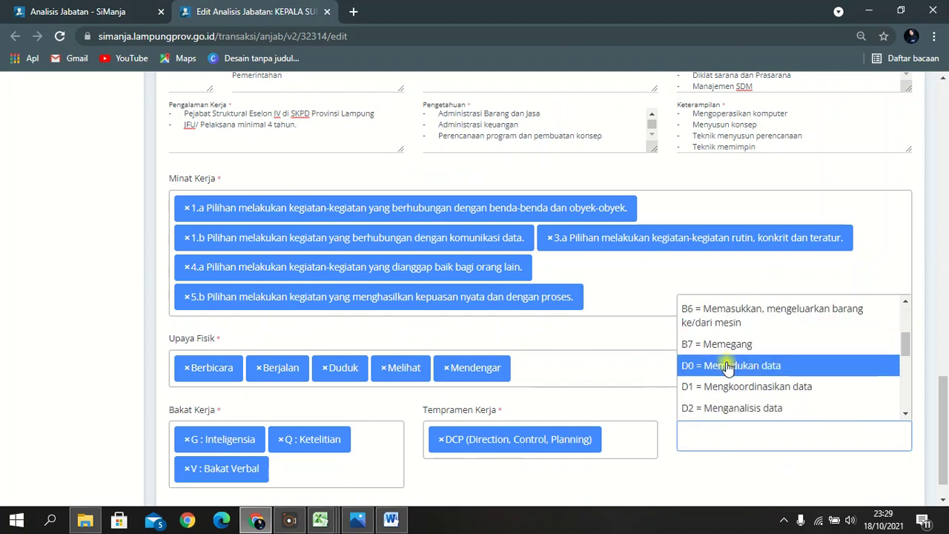
left_click(716, 408)
Add O0 = Menasehati to Fungsi Jabatan, comparing it with item k in Word before returning to Chrome.
left_click(823, 441)
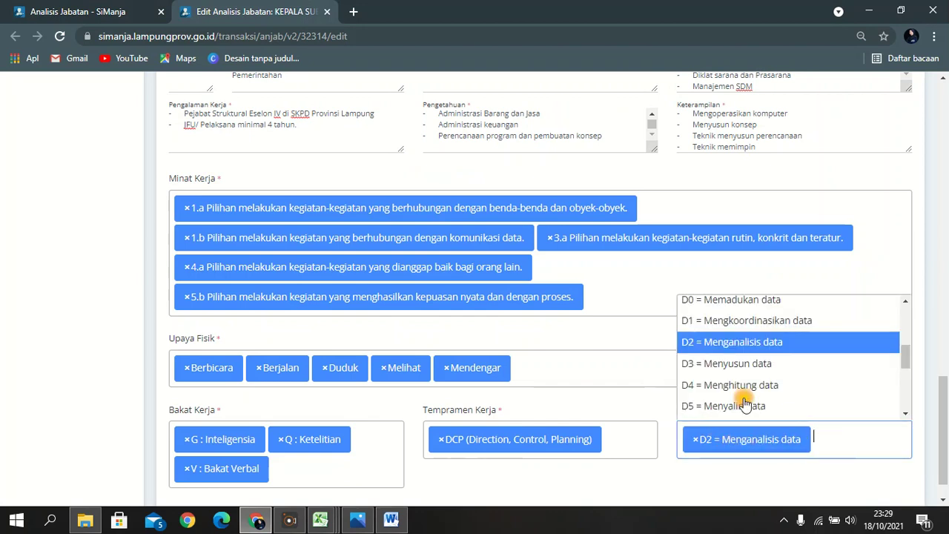
scroll(735, 383, "down", 5)
left_click(741, 311)
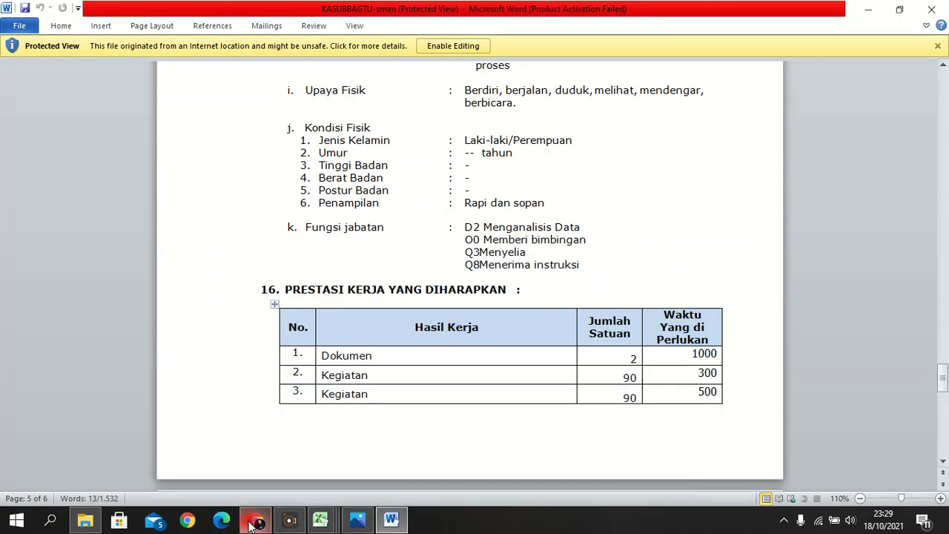
left_click(252, 519)
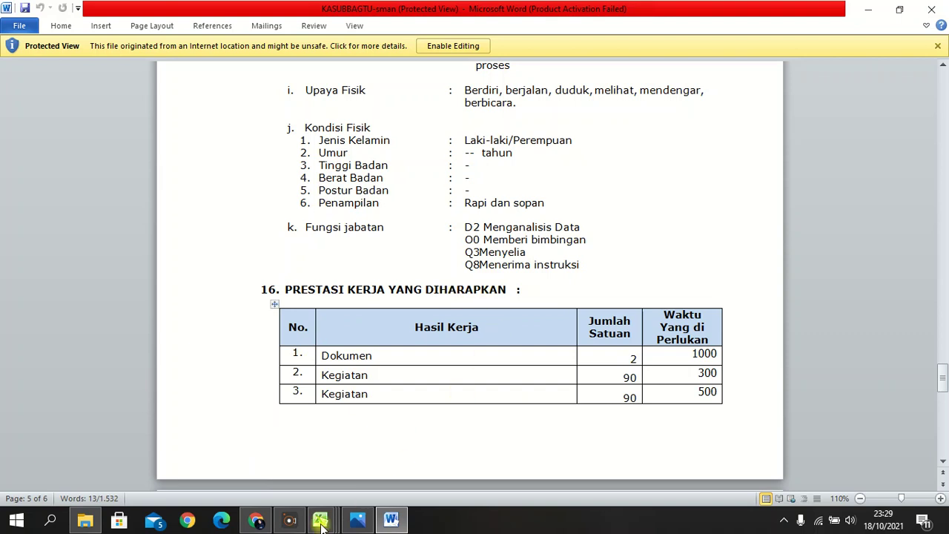
left_click(256, 519)
Look through the Fungsi Jabatan options, recheck item k in Word and add O8 = Menerima instruksi in Chrome.
left_click(803, 473)
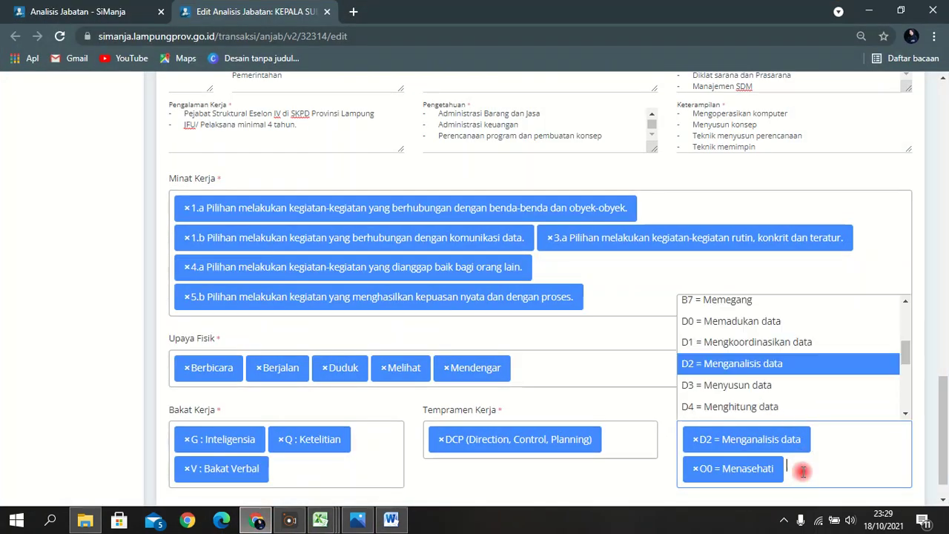
scroll(807, 389, "down", 4)
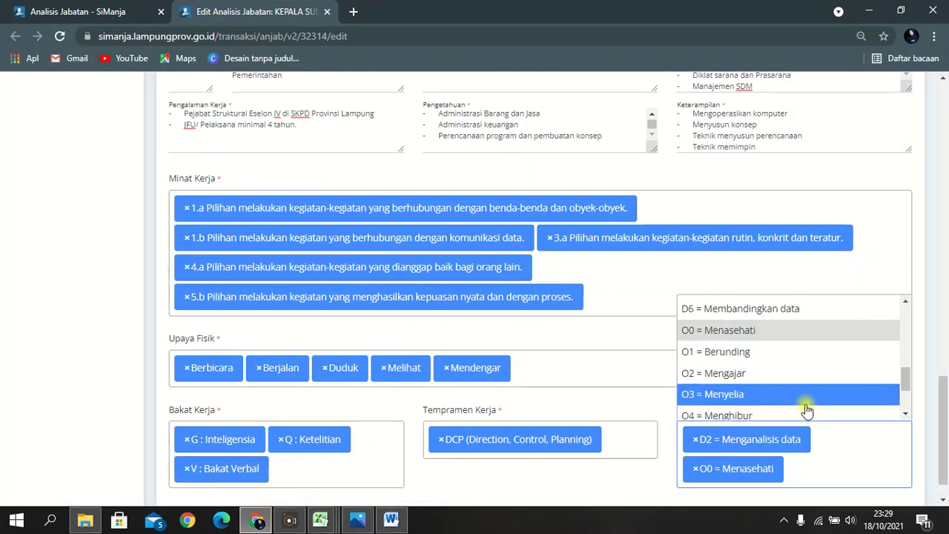
scroll(807, 401, "down", 1)
scroll(802, 397, "down", 2)
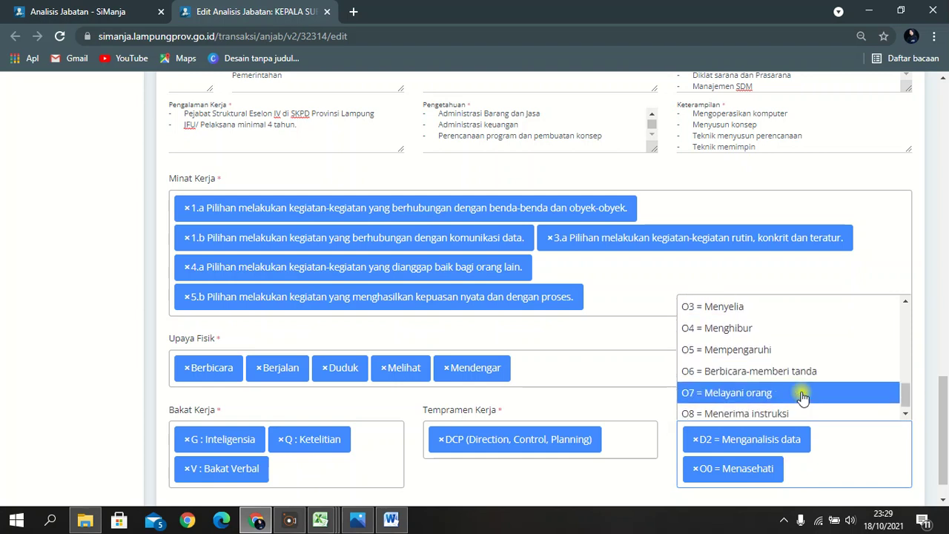
scroll(801, 389, "up", 4)
left_click(256, 521)
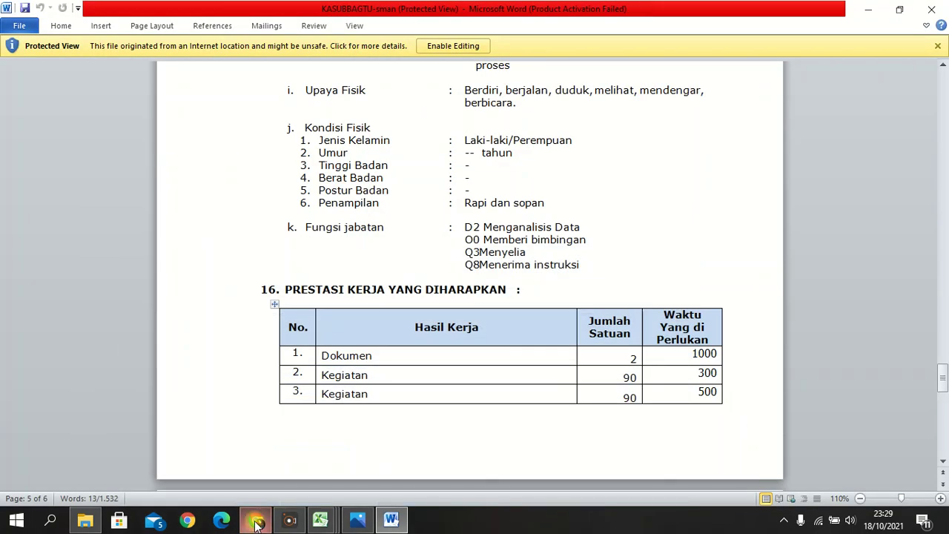
left_click(256, 521)
scroll(778, 371, "down", 3)
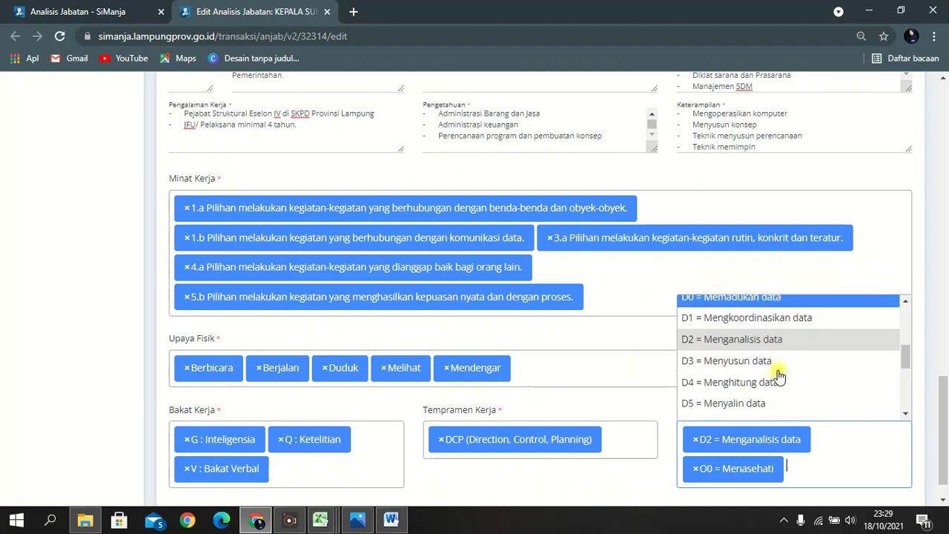
scroll(775, 372, "down", 1)
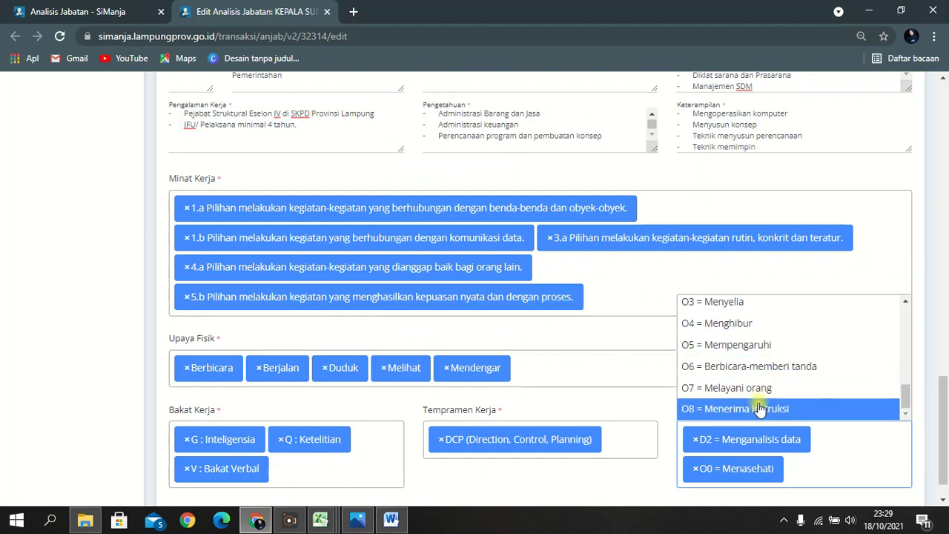
left_click(256, 523)
left_click(256, 524)
left_click(723, 414)
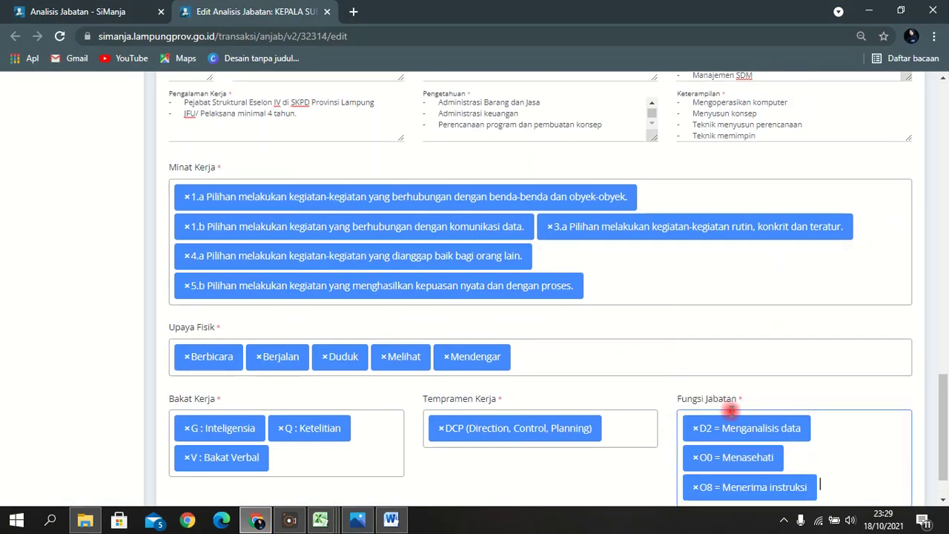
Find O3 = Menyelia among the Fungsi Jabatan options and add it to the field.
left_click(807, 433)
scroll(758, 312, "up", 1)
scroll(758, 315, "down", 3)
scroll(758, 326, "up", 2)
scroll(758, 329, "down", 2)
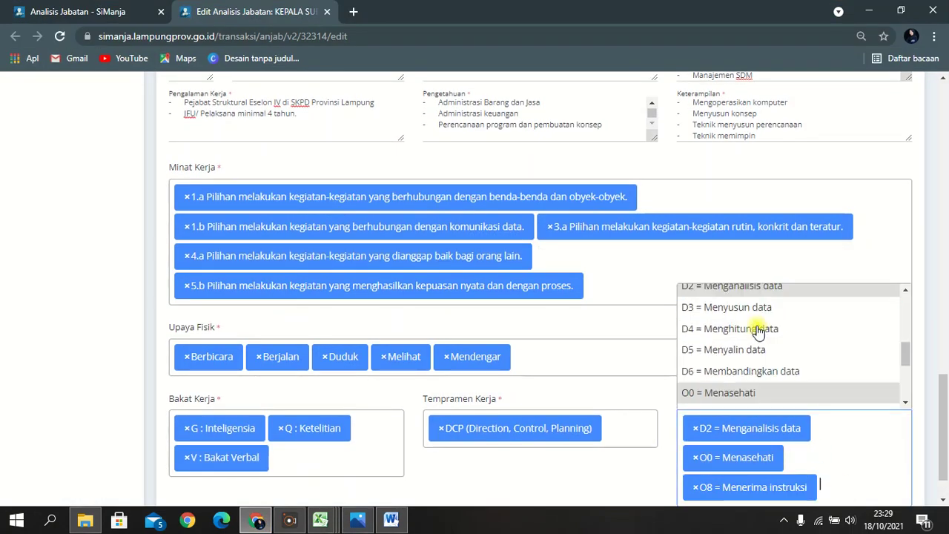
scroll(758, 330, "up", 4)
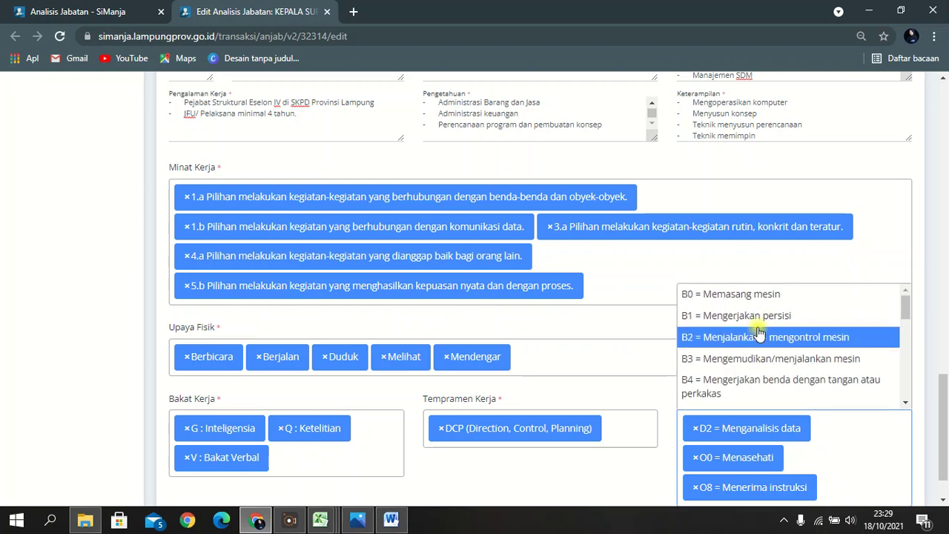
scroll(758, 334, "down", 3)
scroll(758, 336, "down", 3)
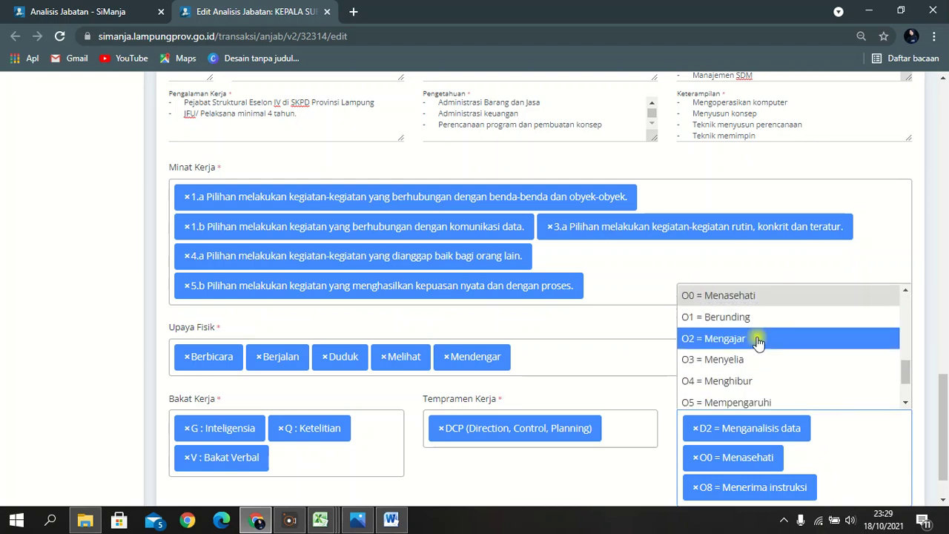
scroll(758, 334, "down", 1)
left_click(754, 299)
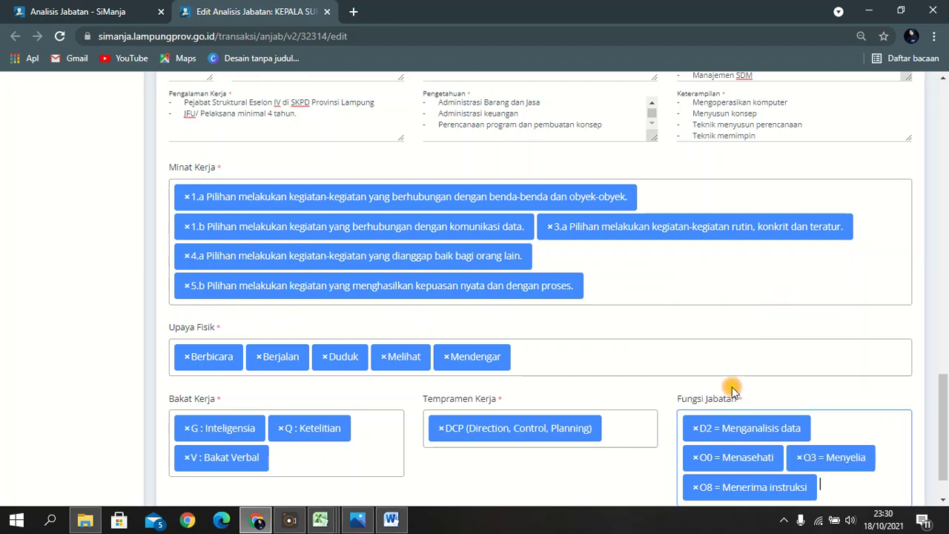
Save the edited Kepala Sub Bagian Tata Usaha job analysis and return to the Analisis Jabatan list.
scroll(541, 386, "down", 1)
left_click(945, 274)
scroll(944, 275, "up", 12)
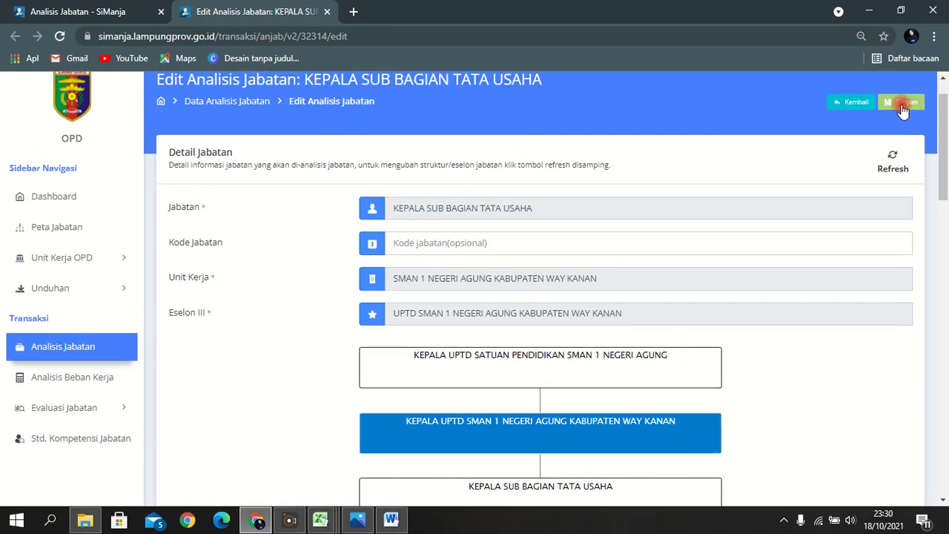
left_click(903, 107)
left_click(433, 360)
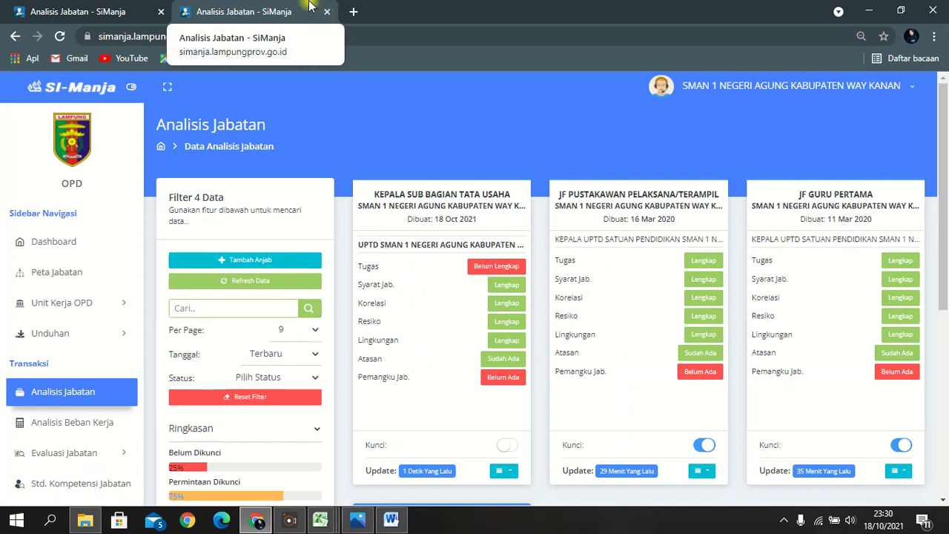
Open the Tugas section of the Kepala Sub Bagian Tata Usaha card and generate an entry form for 1 uraian tugas.
left_click(505, 267)
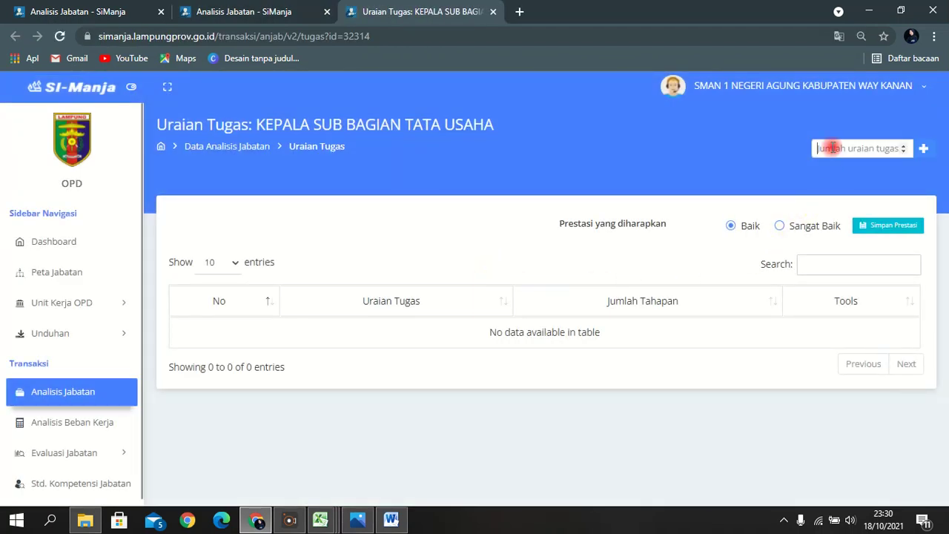
left_click(816, 150)
type("1")
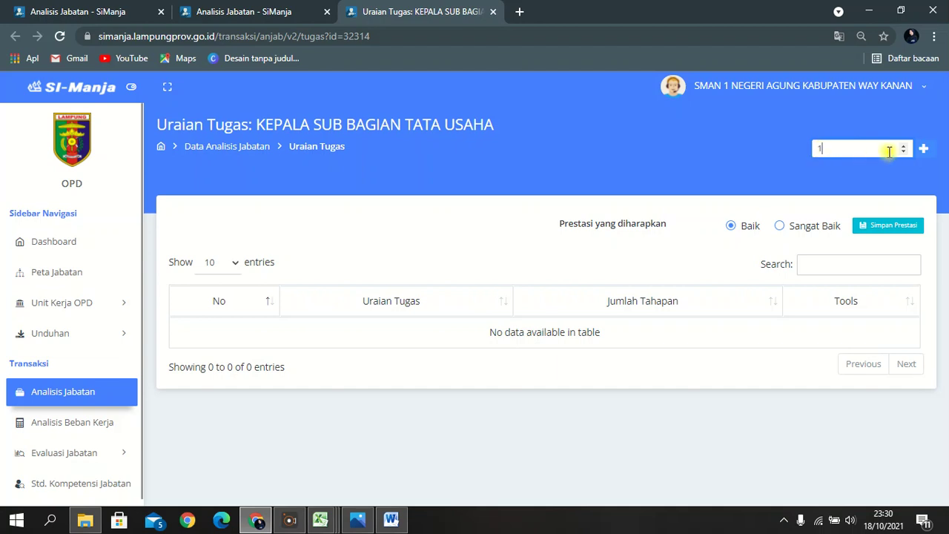
left_click(920, 152)
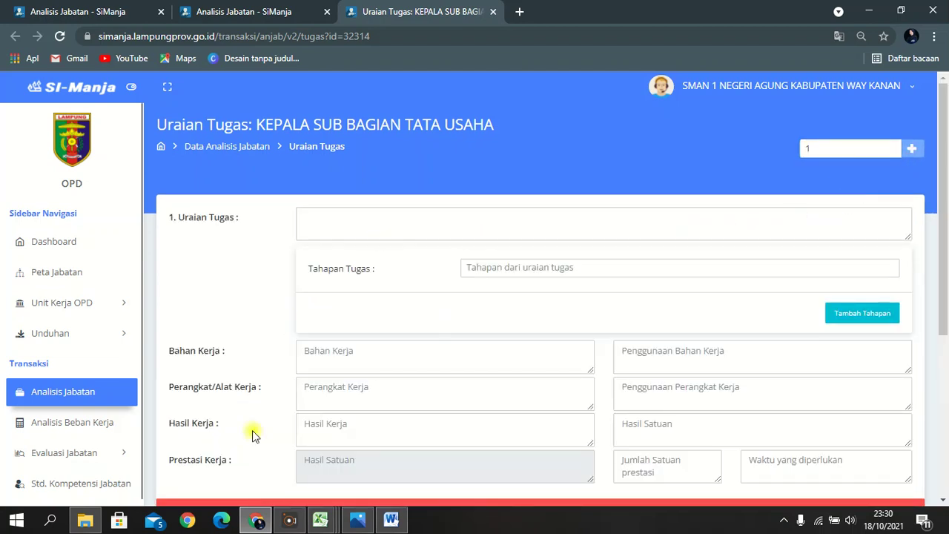
Copy the first task under Uraian Tugas in Word into the Uraian Tugas field in Chrome, without its "1." numbering.
left_click(391, 520)
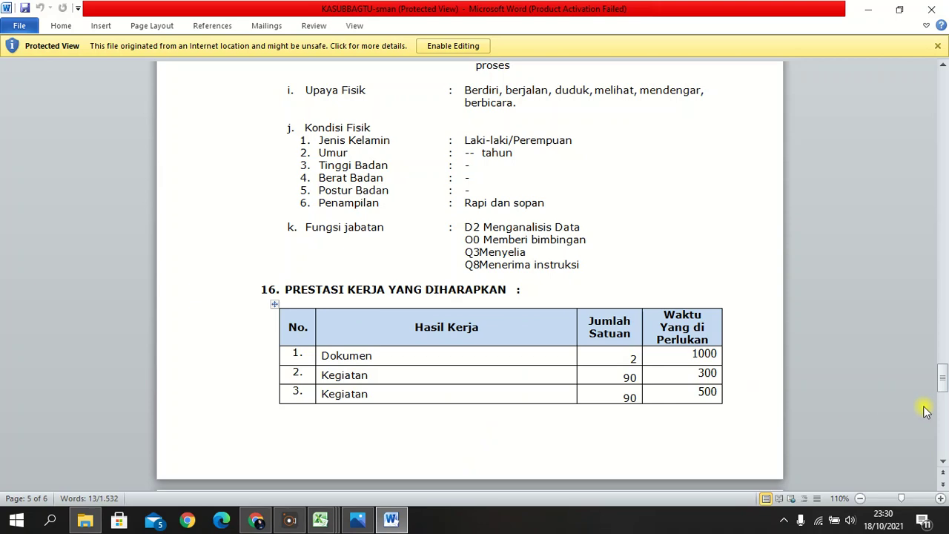
left_click_drag(944, 369, 945, 96)
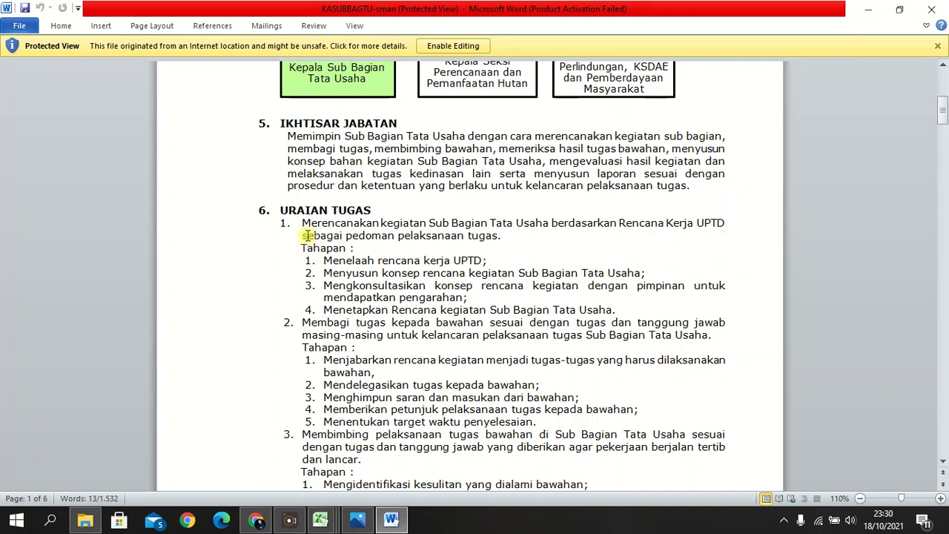
left_click_drag(304, 223, 541, 236)
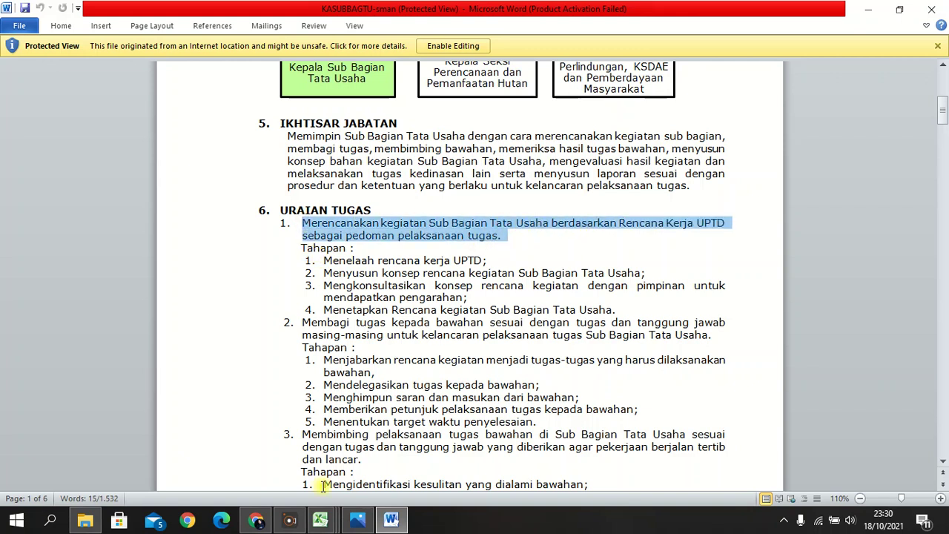
left_click(256, 521)
left_click(376, 234)
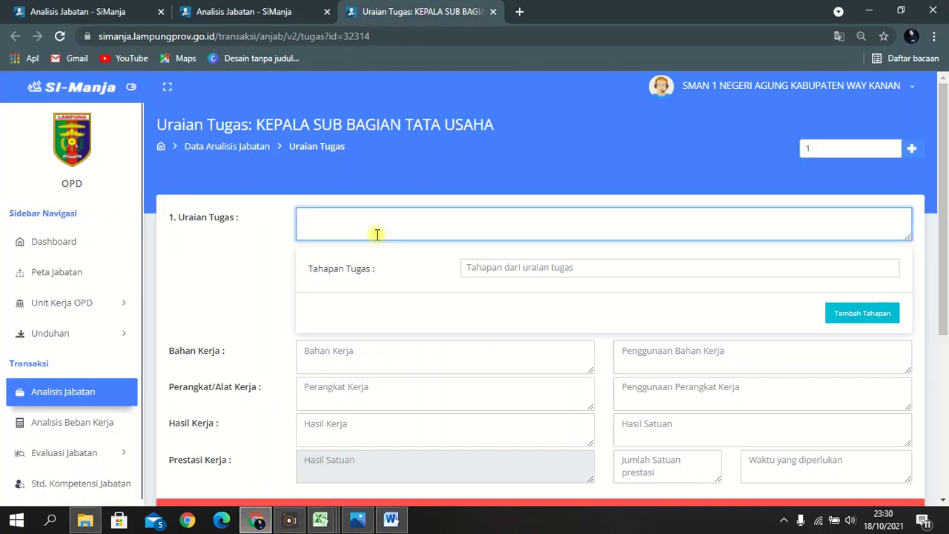
type("1.\tMerencanakan kegiatan Sub Bagian Tata Usaha berdasarkan Rencana Kerja UPTD  sebagai pedoman pelaksanaan tugas.")
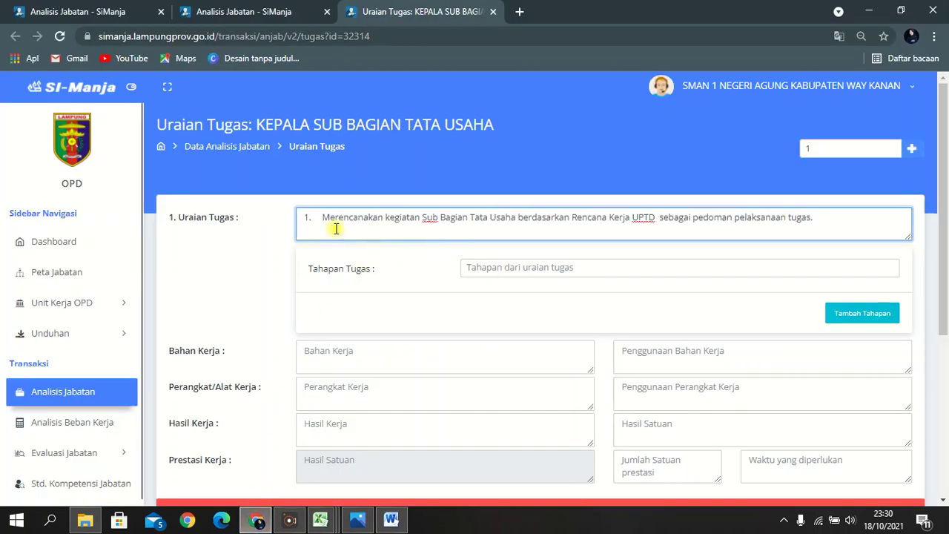
left_click_drag(322, 220, 302, 219)
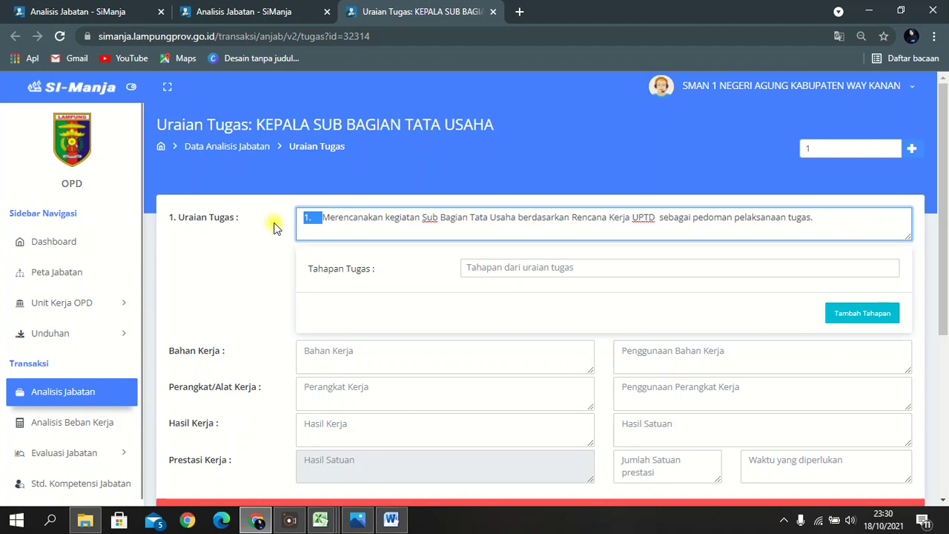
key("BackSpace")
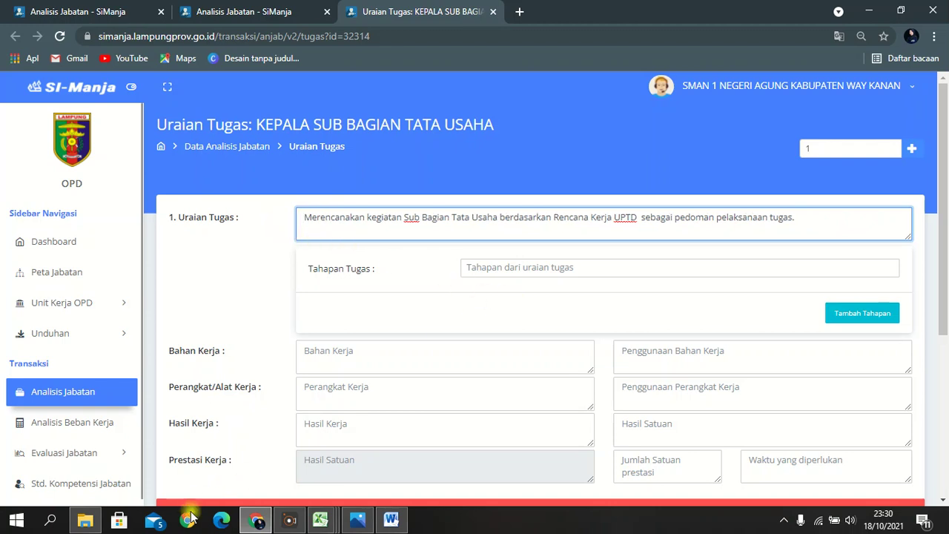
Copy the first task's opening stage, "Menelaah rencana kerja UPTD;", from Word into the Tahapan Tugas field in Chrome.
left_click(256, 519)
left_click(324, 259)
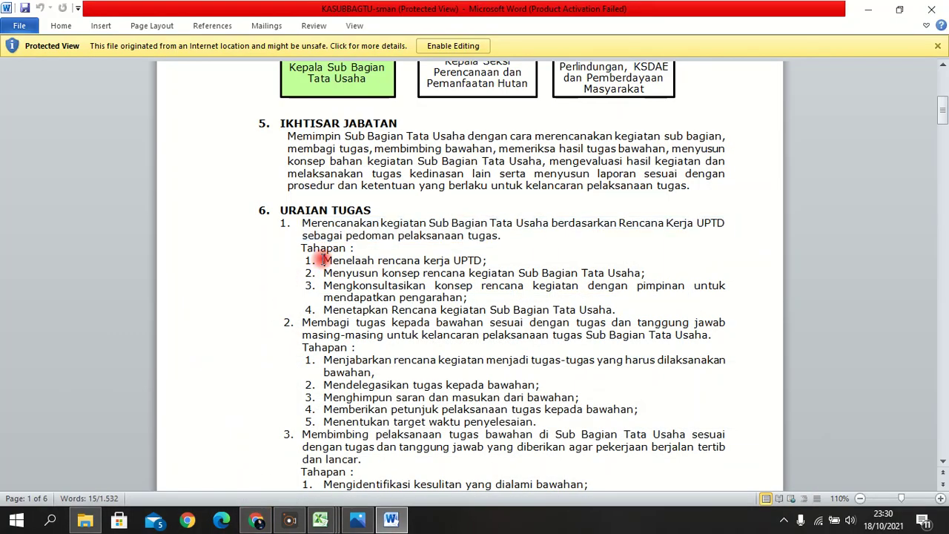
left_click_drag(324, 260, 502, 262)
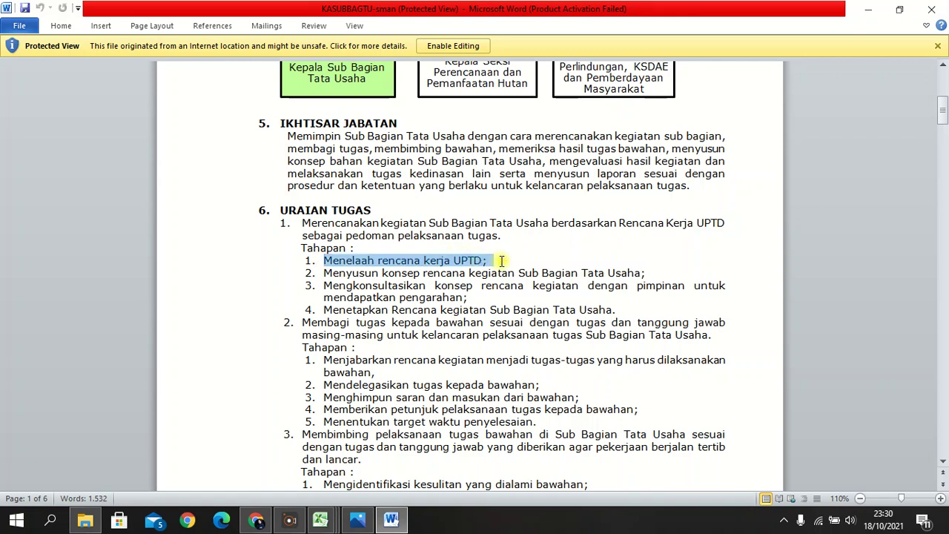
left_click(256, 519)
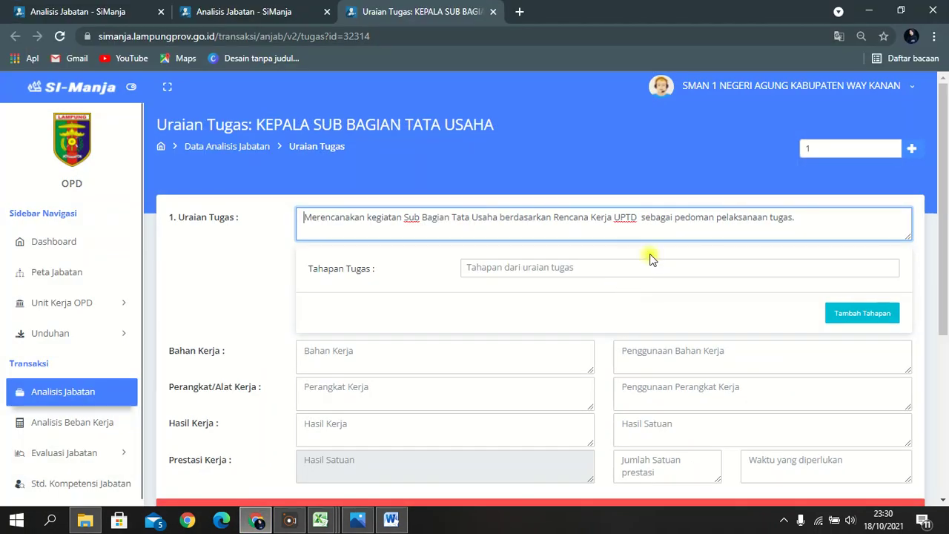
left_click(653, 272)
type("1.\tMenelaah rencana kerja UPTD;")
Add a second Tahapan Tugas and copy "Menyusun konsep rencana kegiatan Sub Bagian Tata Usaha;" into it from the Word document.
left_click(844, 320)
left_click(392, 519)
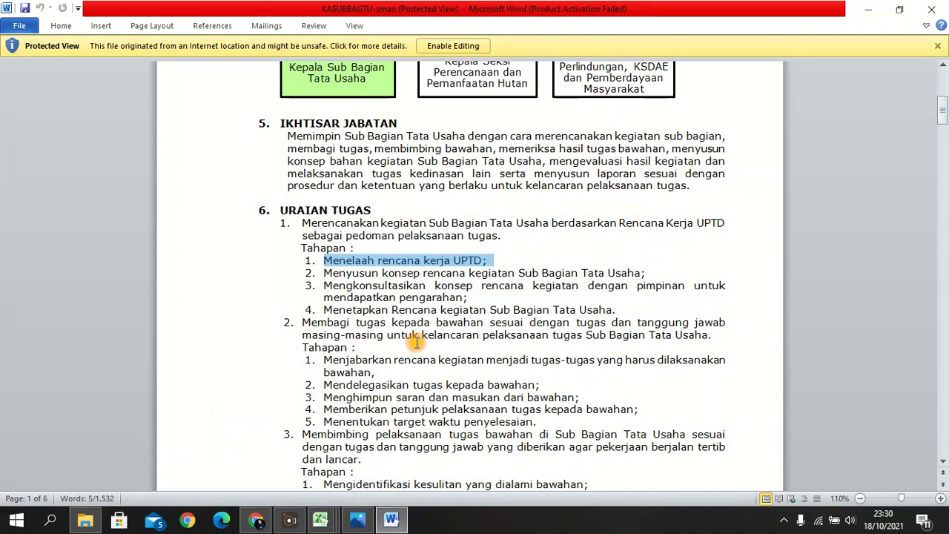
left_click_drag(324, 272, 666, 268)
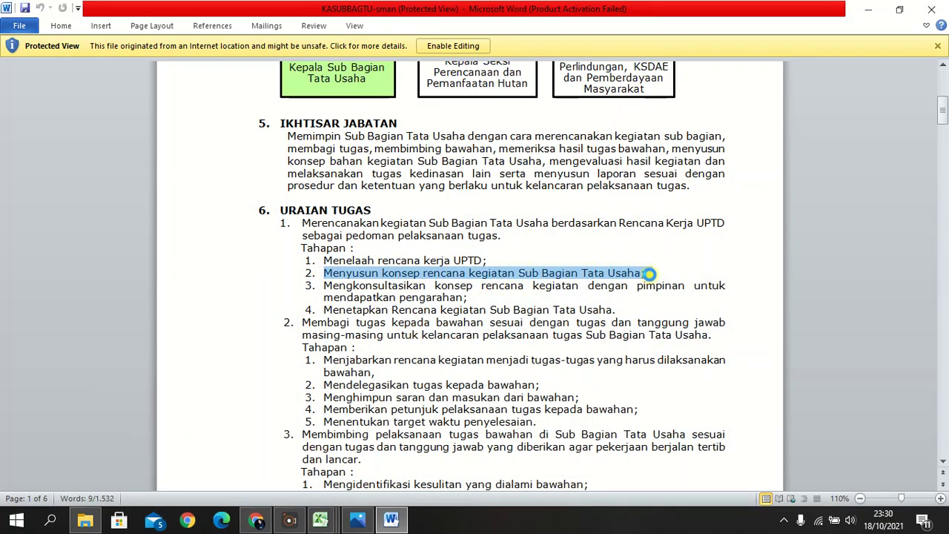
key("alt+Tab")
left_click(718, 293)
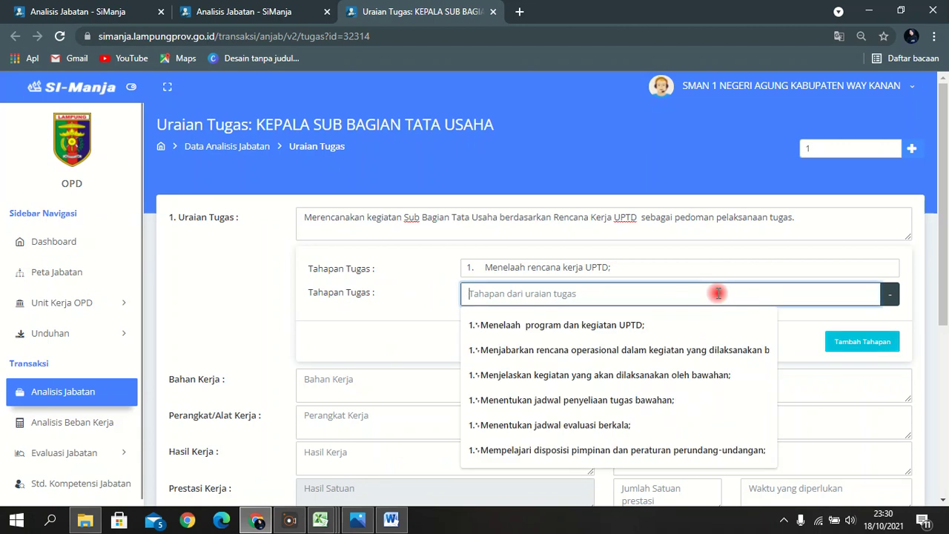
type("2. Menyusun konsep rencana kegiatan Sub Bagian Tata Usaha;")
Add a third Tahapan Tugas and copy "Mengkonsultasikan konsep rencana kegiatan dengan pimpinan untuk mendapatkan pengarahan;" into it from the Word document.
left_click(846, 343)
mouse_move(245, 525)
key("alt+Tab")
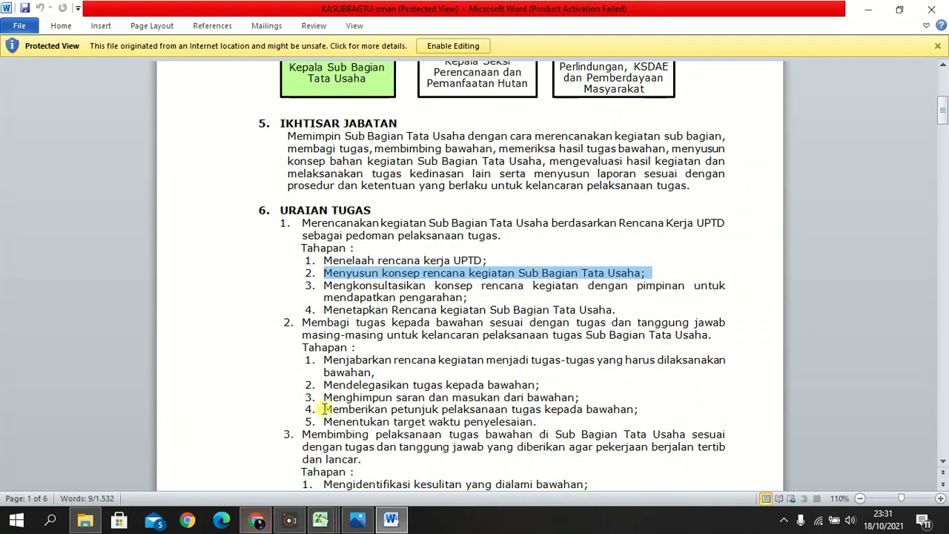
left_click(324, 291)
left_click_drag(323, 309, 469, 291)
left_click(469, 296)
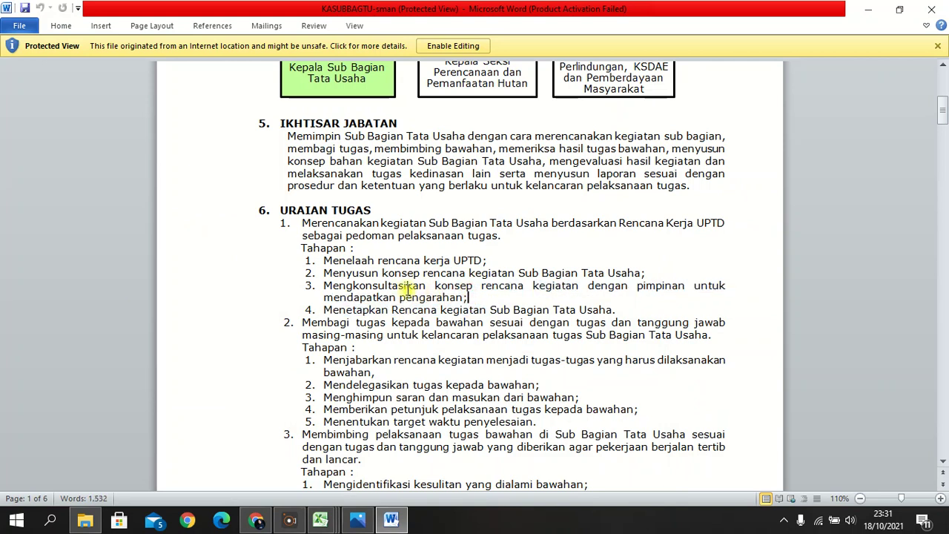
triple_click(343, 289)
key("ctrl+c")
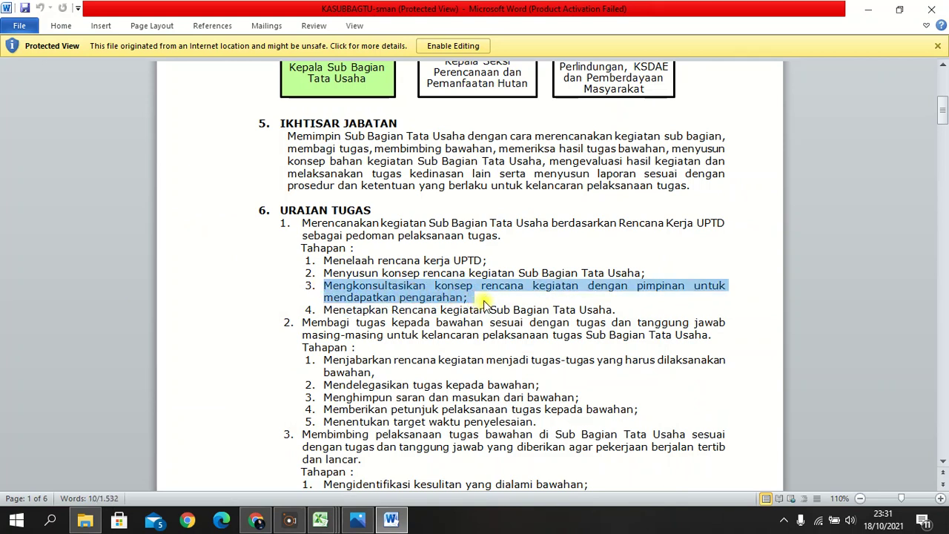
left_click(255, 520)
left_click(589, 325)
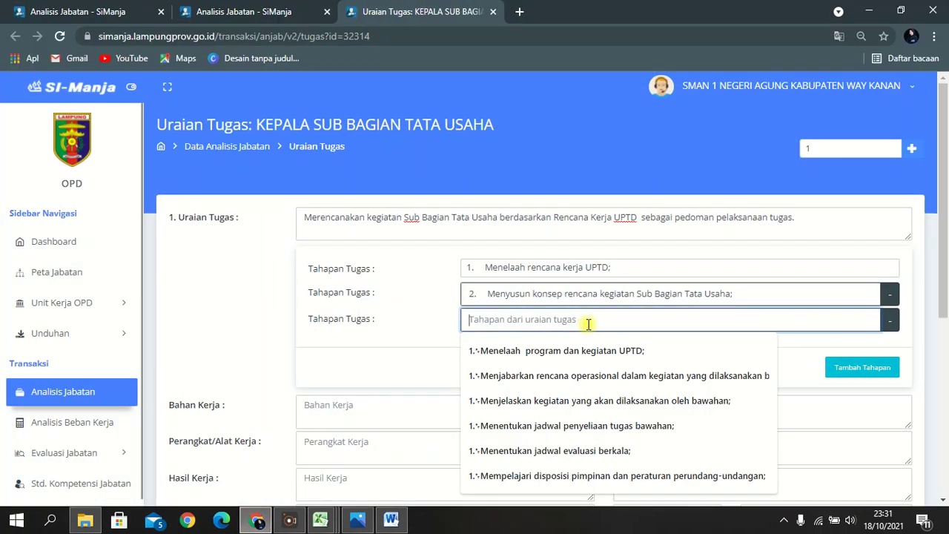
key("ctrl+v")
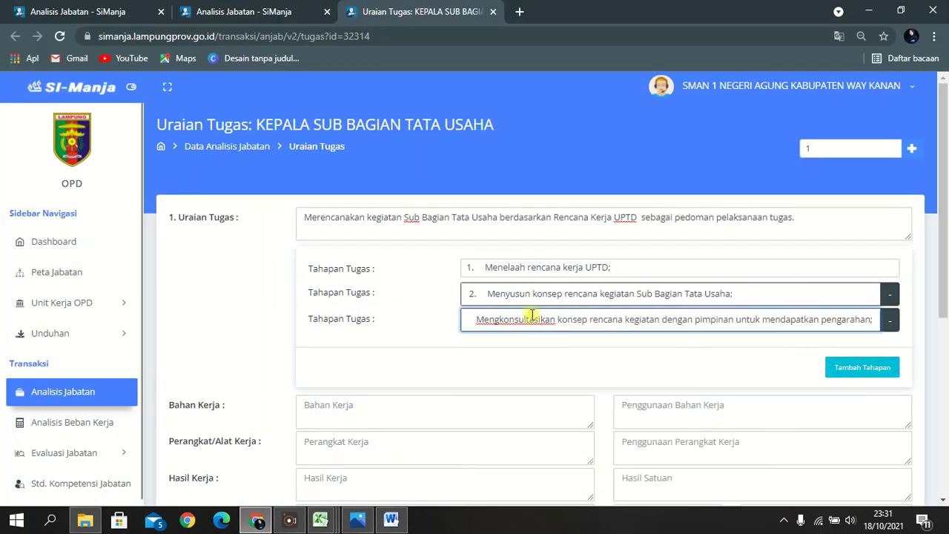
left_click_drag(478, 319, 934, 309)
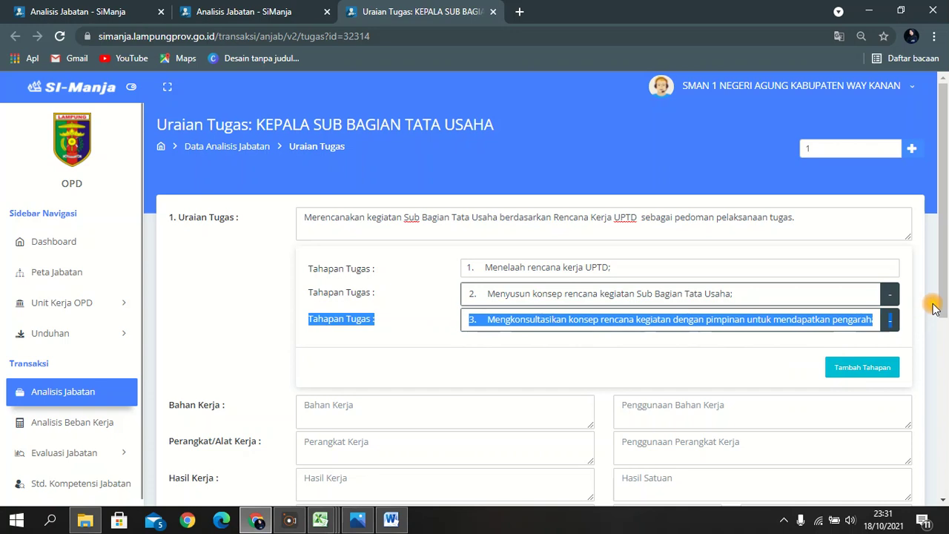
Add a fourth Tahapan Tugas and copy "Menetapkan Rencana kegiatan Sub Bagian Tata Usaha." into it from the Word document.
left_click(864, 367)
left_click(257, 519)
left_click_drag(325, 310, 644, 310)
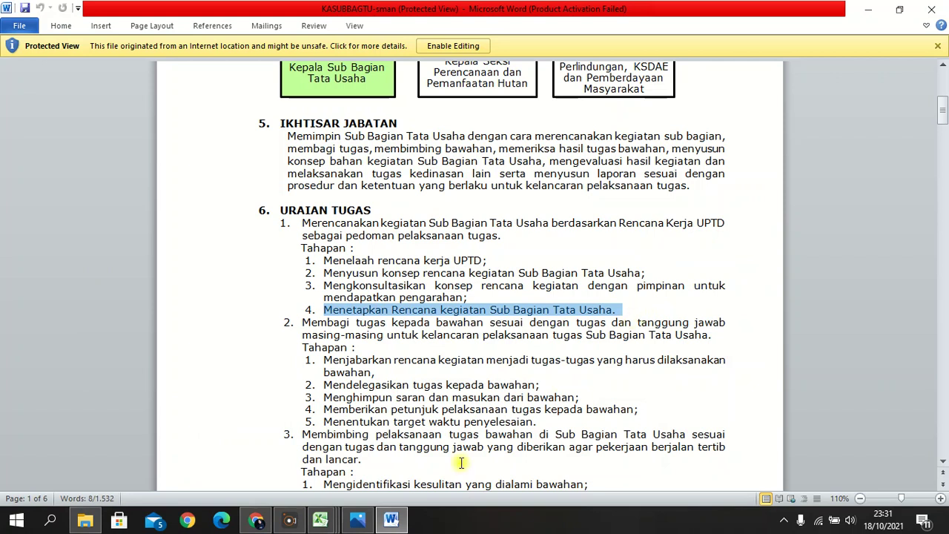
left_click(257, 520)
left_click(698, 346)
type("4. Menetapkan Rencana kegiatan Sub Bagian Tata Usaha.")
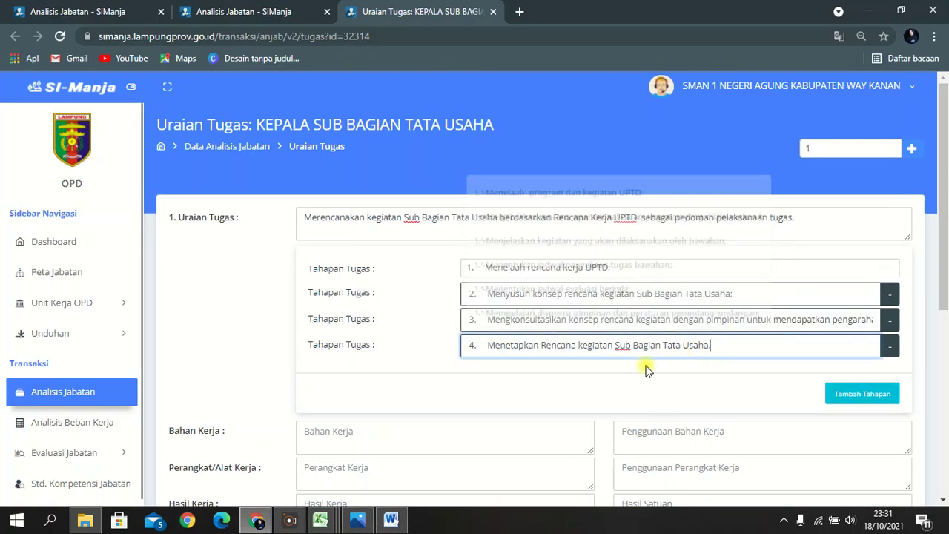
Copy "Rencana Kerja" from row 1 of the Bahan Kerja table in Word into the Bahan Kerja field in Chrome.
scroll(334, 396, "down", 4)
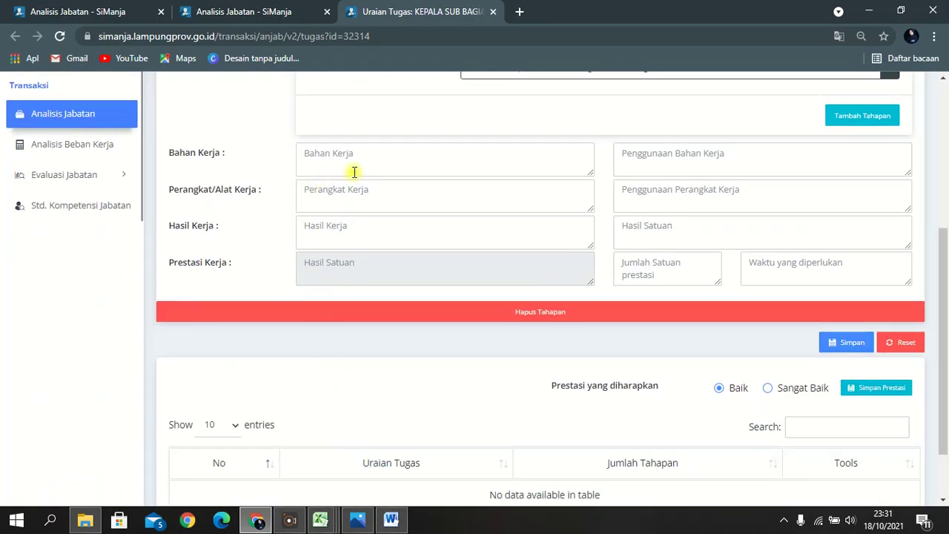
left_click(255, 520)
scroll(342, 381, "down", 10)
scroll(341, 375, "down", 10)
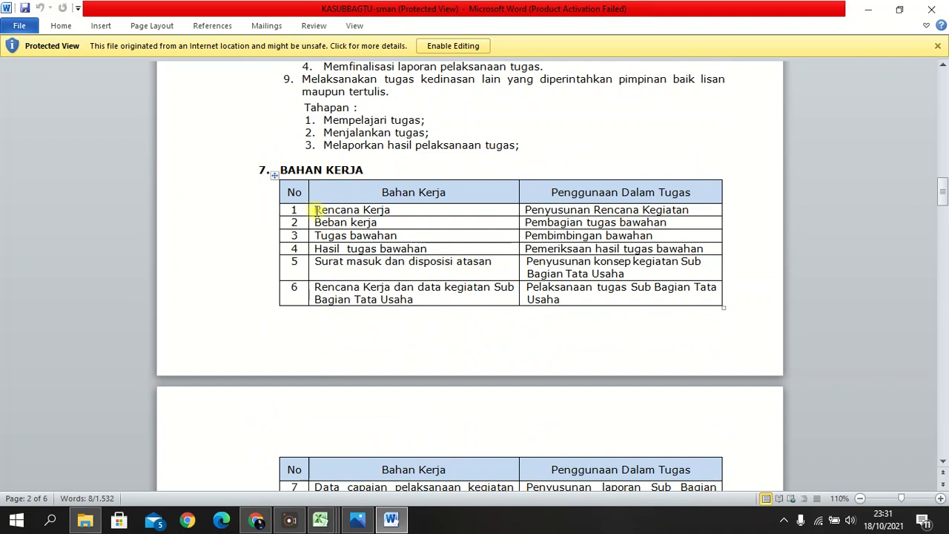
left_click(293, 210)
left_click(310, 211)
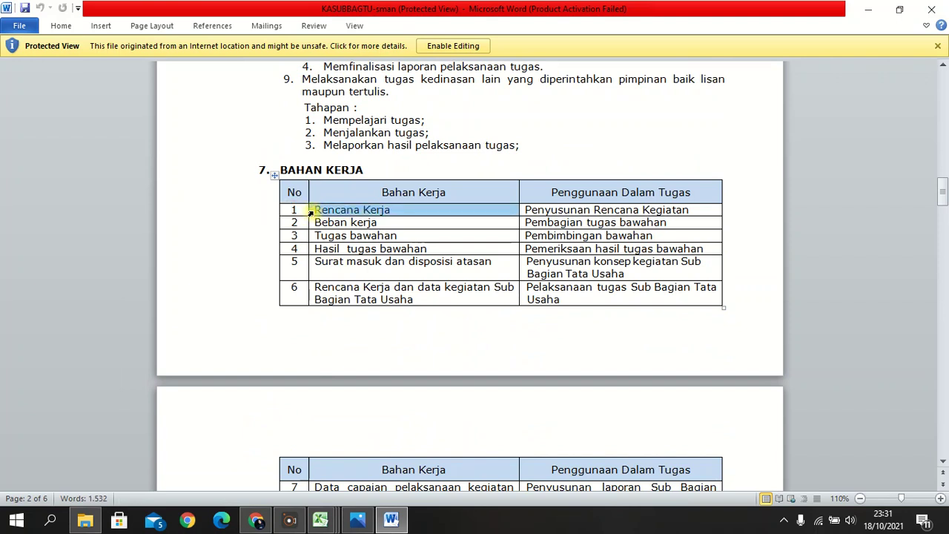
left_click(256, 519)
left_click(328, 152)
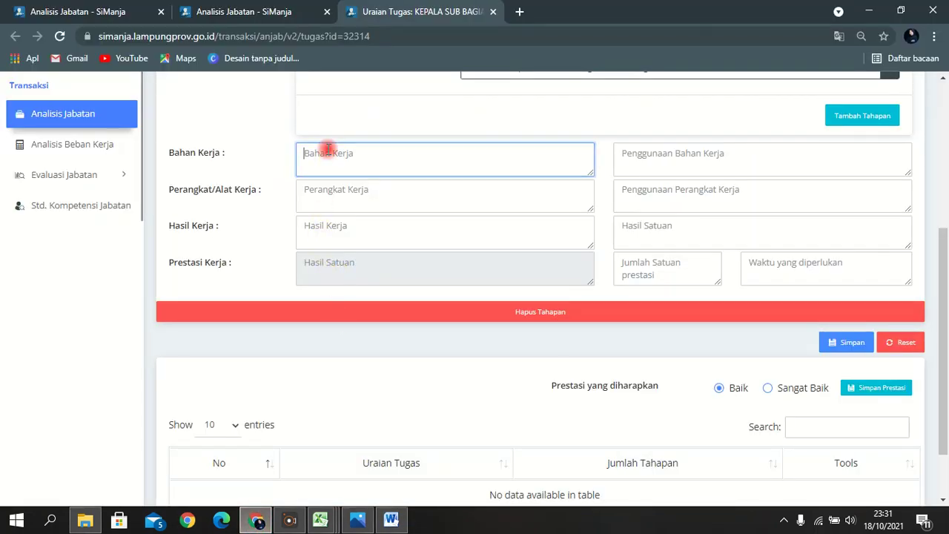
Copy "Penyusunan Rencana Kegiatan" from row 1 of Word's Bahan Kerja table into the Penggunaan Bahan Kerja field in Chrome.
left_click(257, 519)
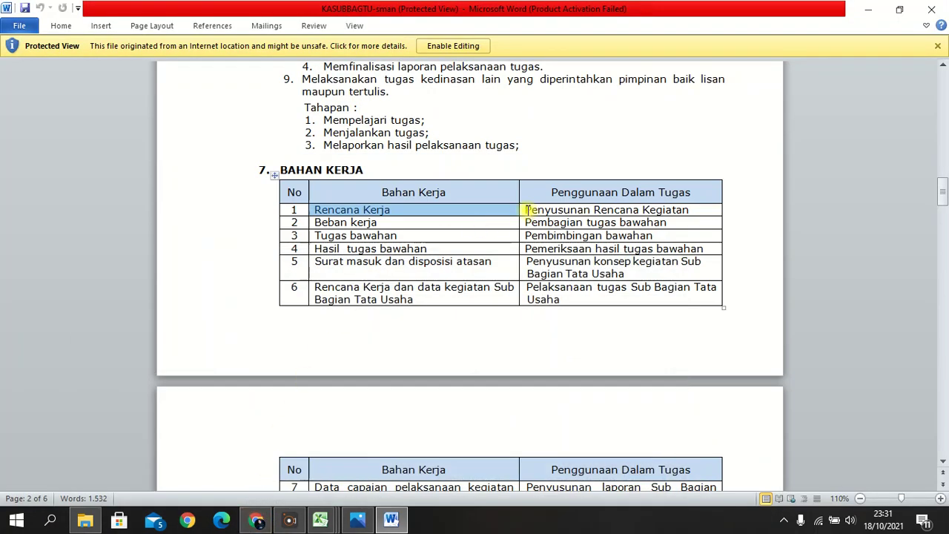
left_click(522, 212)
key("ctrl+c")
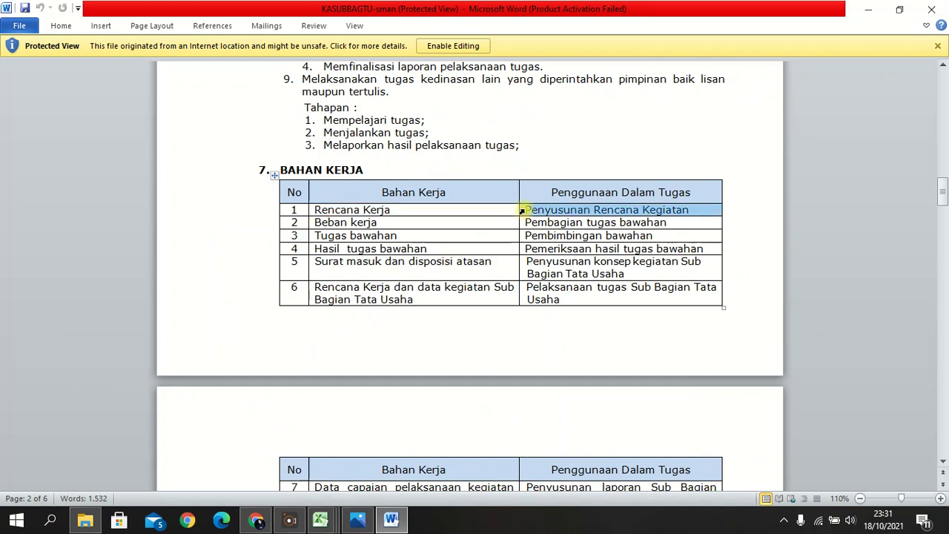
left_click(258, 519)
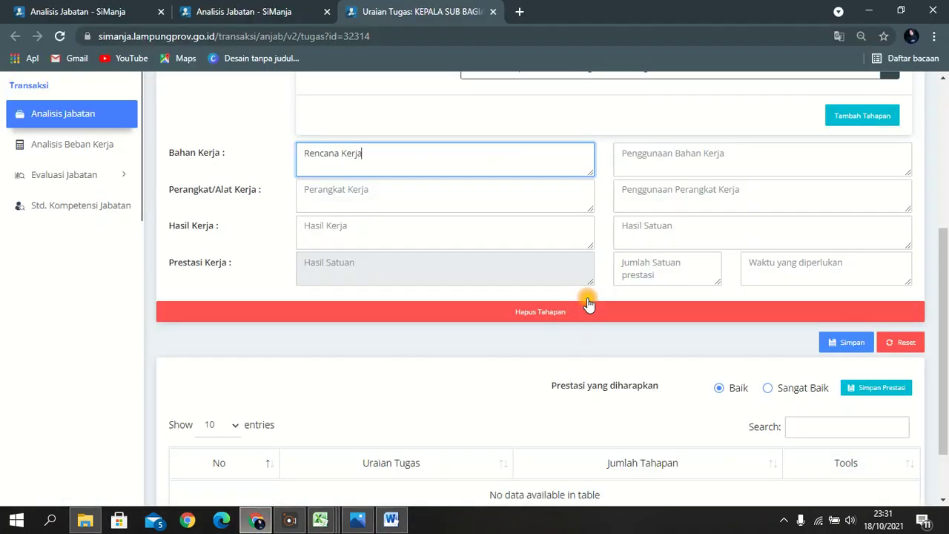
left_click(637, 168)
key("ctrl+v")
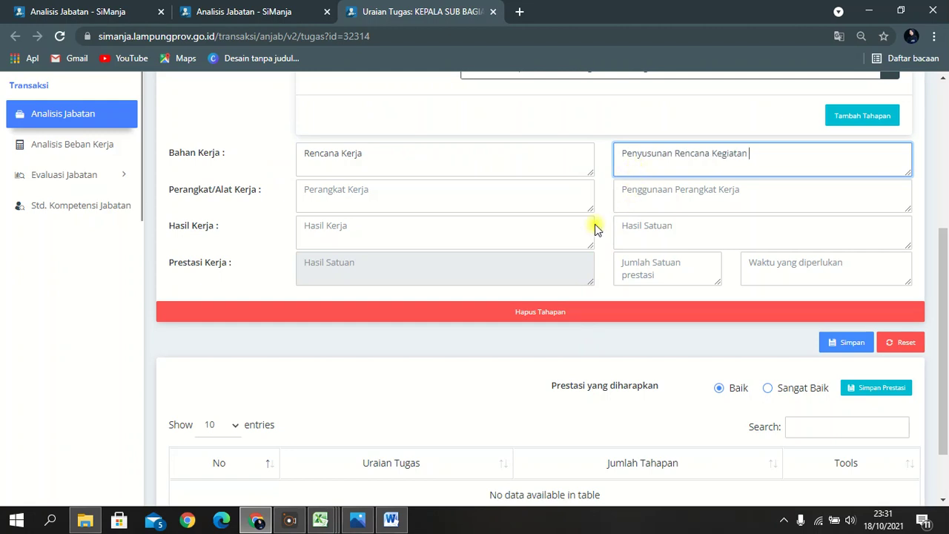
Copy "Perangkat Komputer, Alat tulis kantor. Peraturan, Juknis" from row 1 of Word's Perangkat/Alat Kerja table into the Perangkat Kerja field in Chrome.
left_click(256, 519)
scroll(475, 326, "down", 6)
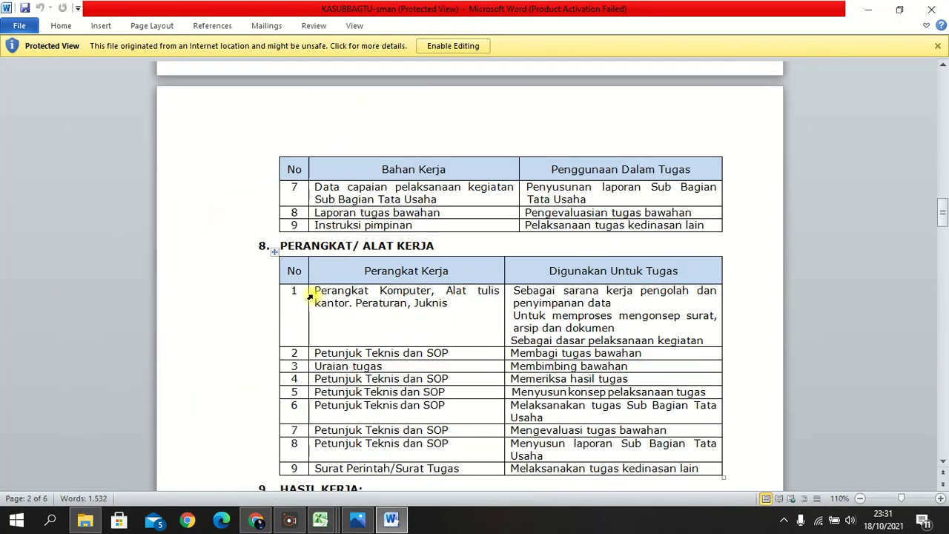
left_click(310, 296)
key("ctrl+c")
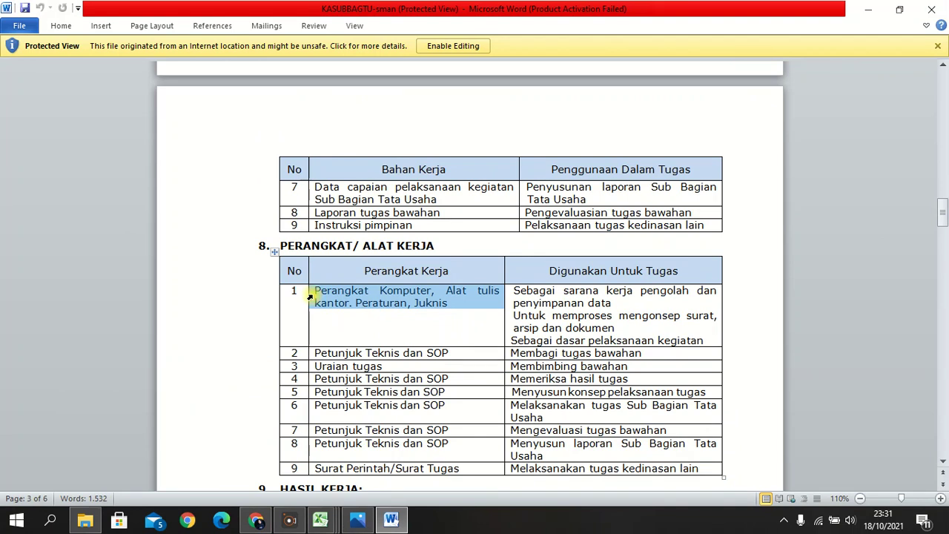
left_click(255, 519)
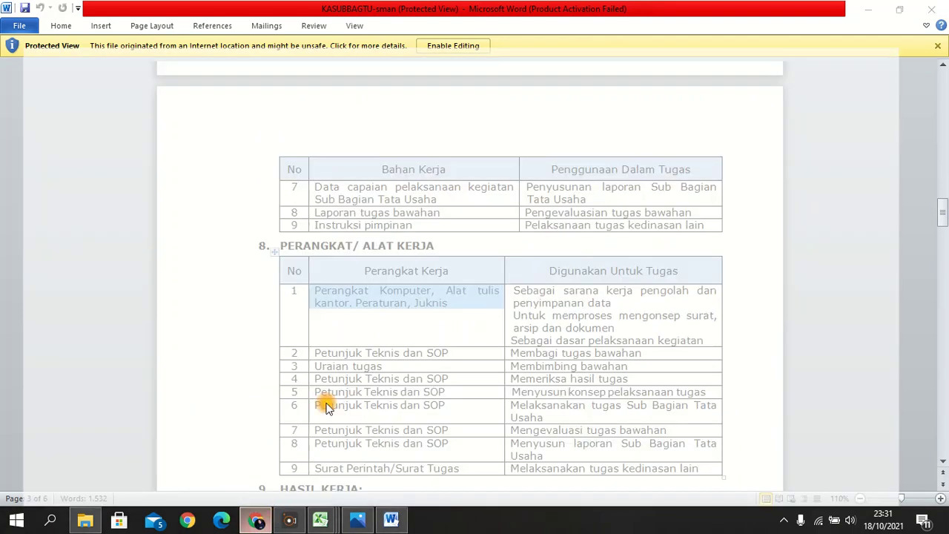
left_click(354, 197)
key("ctrl+v")
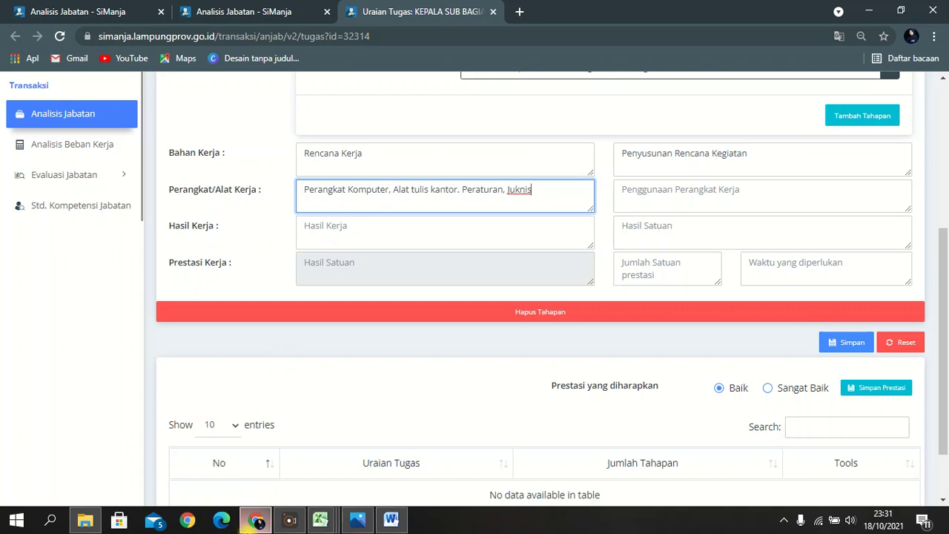
Copy the full Digunakan Untuk Tugas text from row 1 of Word's Perangkat/Alat Kerja table into the Penggunaan Perangkat Kerja field in Chrome.
left_click(256, 519)
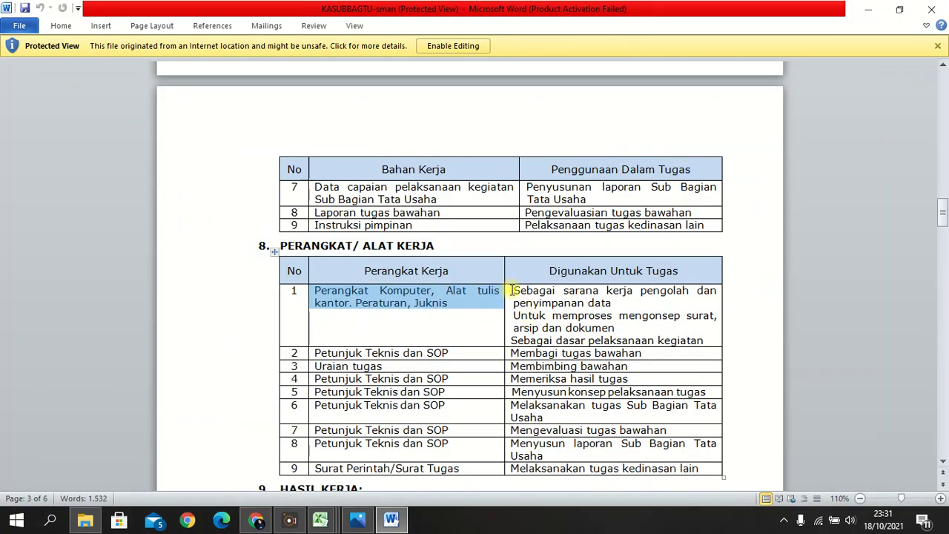
left_click(504, 291)
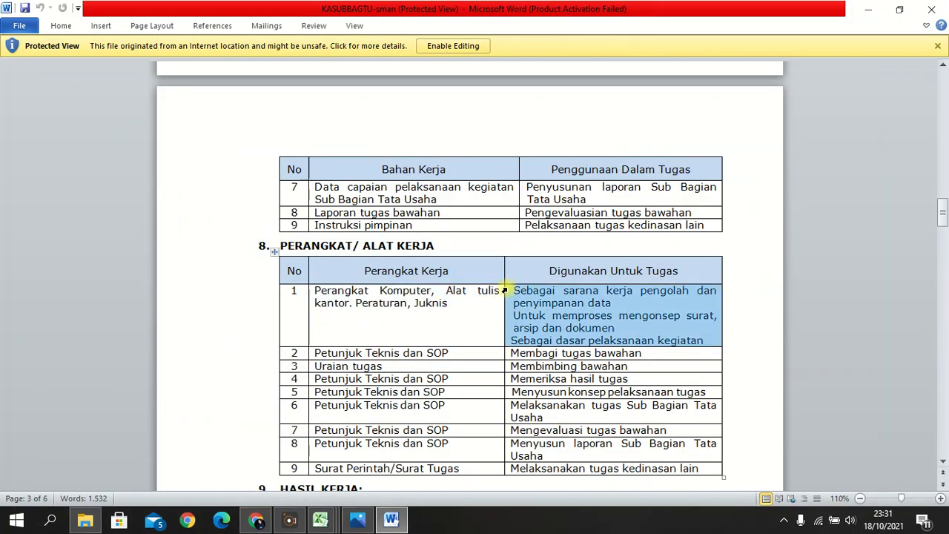
left_click(256, 520)
left_click(640, 196)
type("Untuk memproses mengonsep surat, arsip dan dokumen Sebagai dasar pelaksanaan kegiatan")
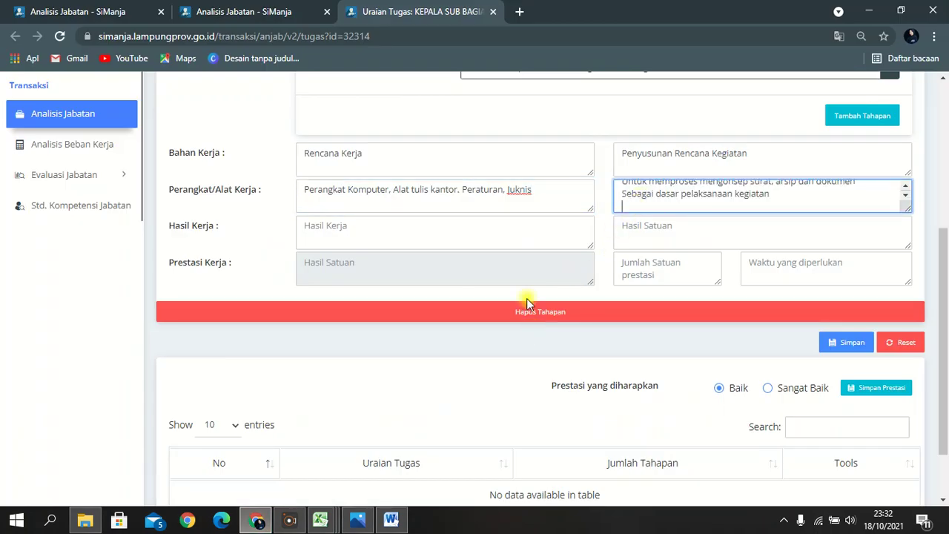
Copy "Rencana Kegiatan Sub Bagian Tata Usaha" from row 1 of Word's Hasil Kerja table into the Hasil Kerja field in Chrome.
left_click(269, 524)
scroll(519, 401, "down", 4)
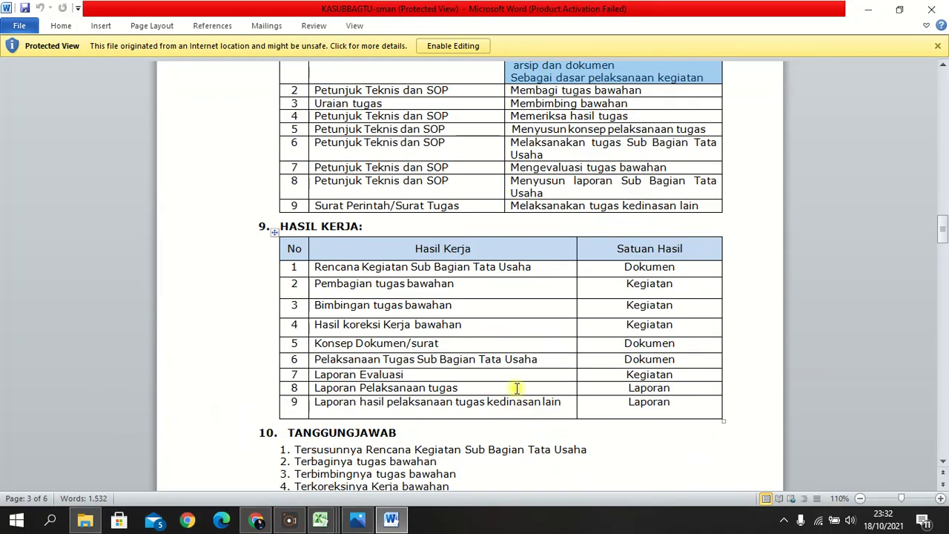
left_click(310, 268)
key("ctrl+c")
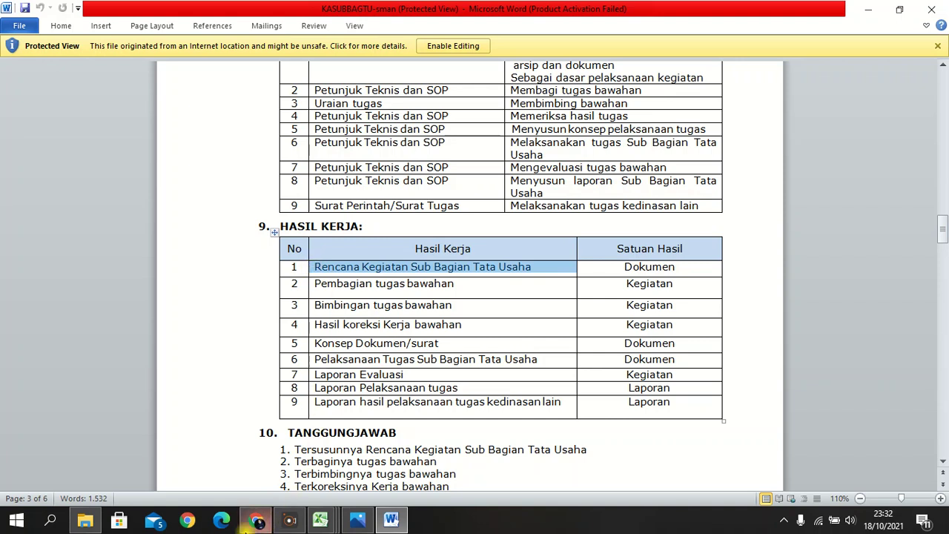
left_click(256, 522)
left_click(381, 224)
key("ctrl+v")
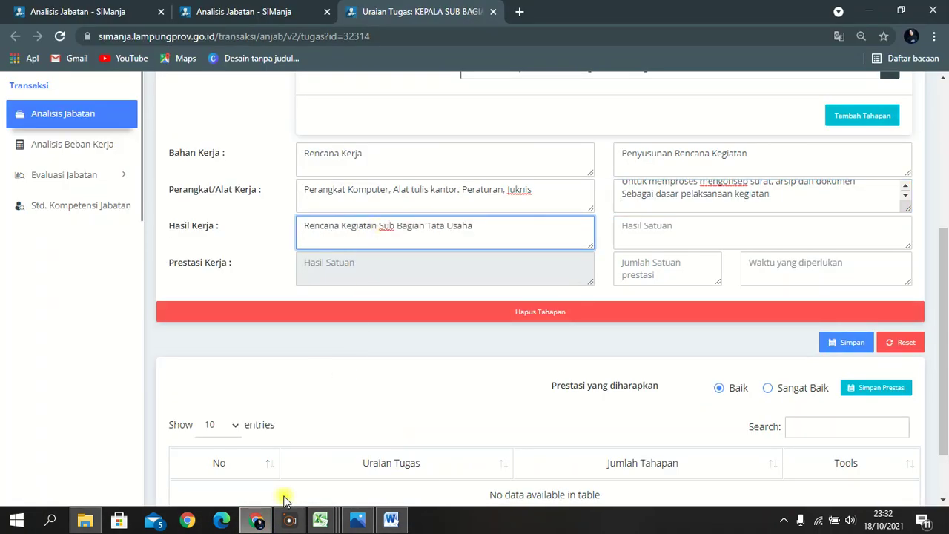
Copy "Dokumen" from the Satuan Hasil column of row 1 in Word's Hasil Kerja table into the Hasil Satuan field in Chrome.
left_click(256, 522)
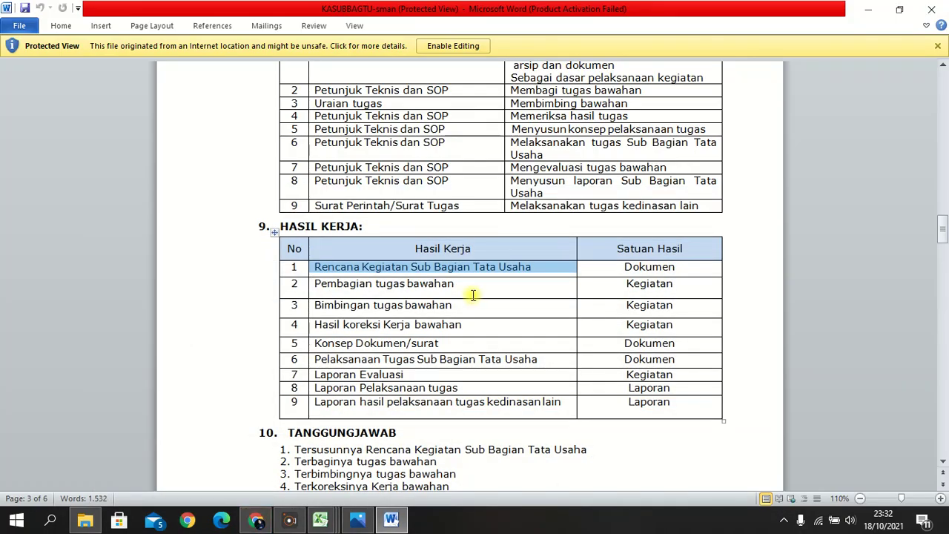
left_click(579, 266)
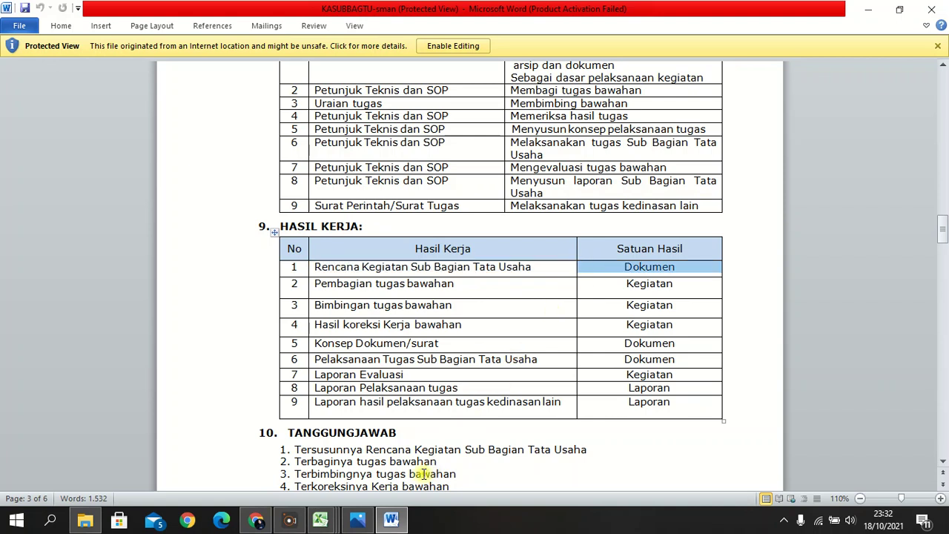
left_click(256, 522)
left_click(642, 227)
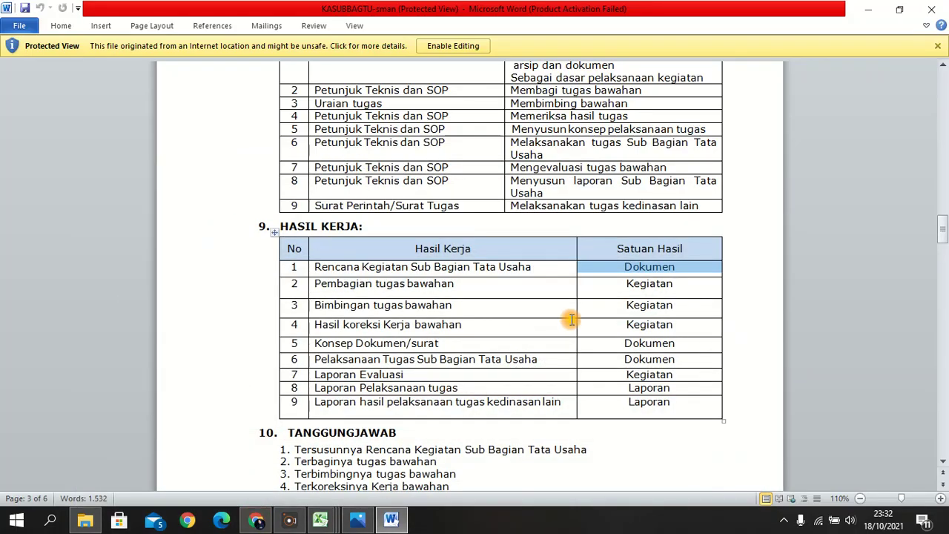
Copy the Jumlah Satuan value 2 from row 1 of Word's Prestasi Kerja yang Diharapkan table into Chrome's Jumlah Satuan prestasi field.
left_click(256, 522)
scroll(594, 319, "down", 15)
scroll(593, 319, "down", 20)
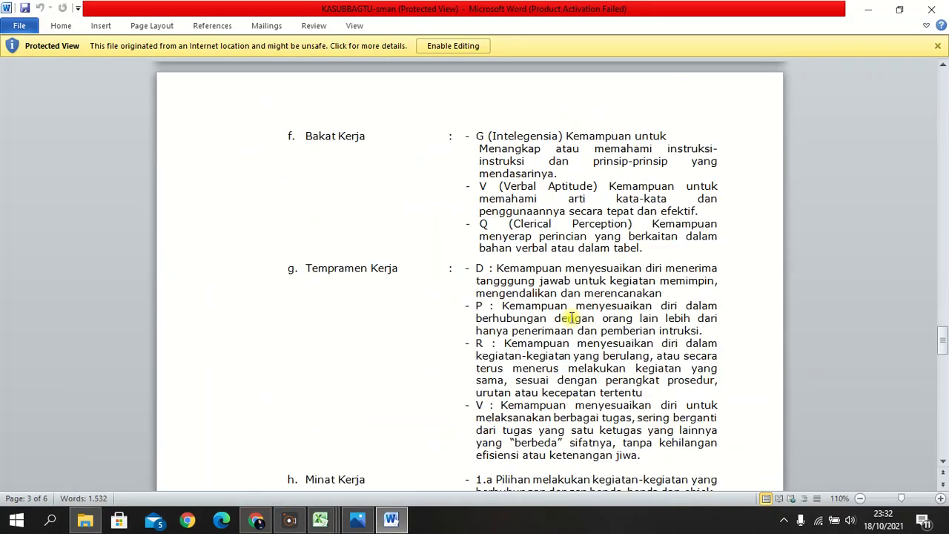
left_click_drag(943, 356, 944, 380)
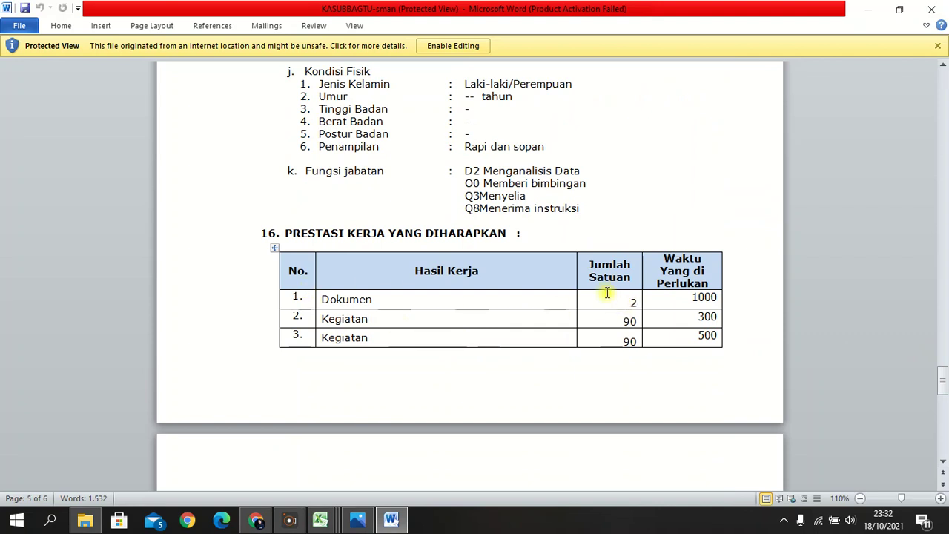
left_click(632, 301)
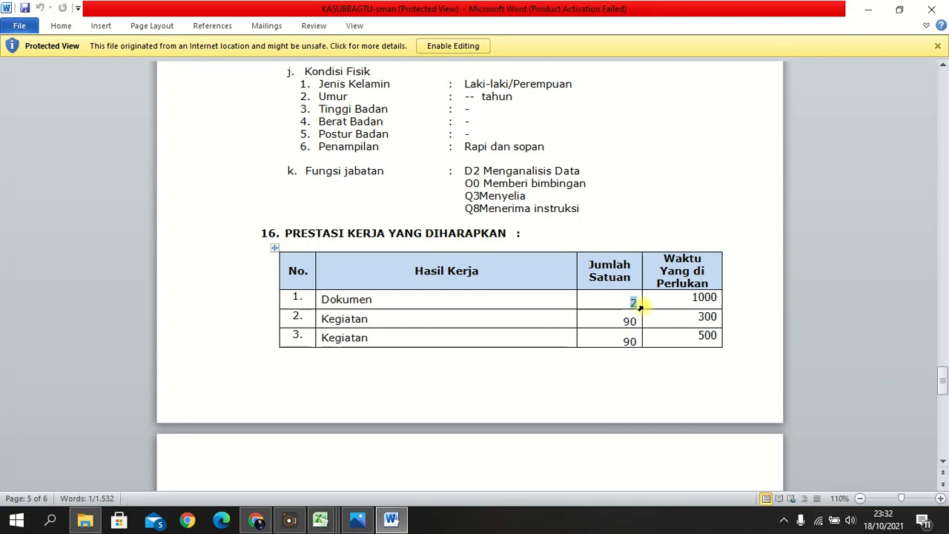
left_click(256, 520)
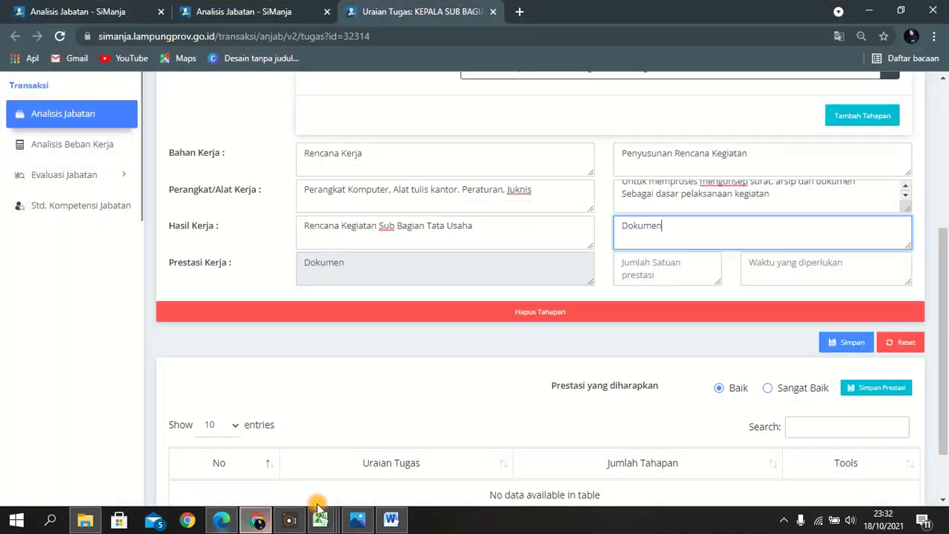
left_click(625, 271)
type("2")
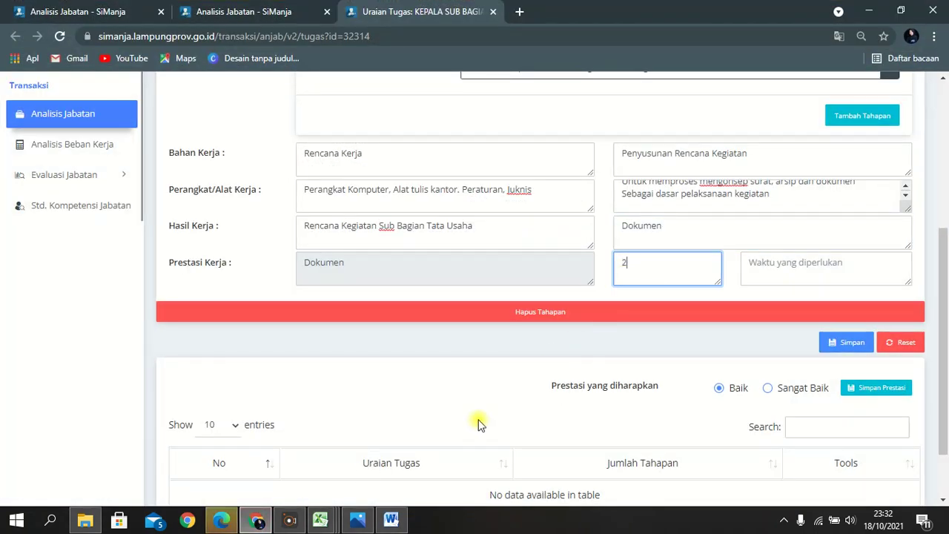
Copy 1000 from row 1 of Word's Prestasi Kerja table into Chrome's Waktu yang diperlukan field and save the Uraian Tugas entry.
left_click(272, 522)
mouse_move(690, 304)
left_mouse_down()
mouse_move(745, 304)
mouse_move(689, 304)
left_mouse_up()
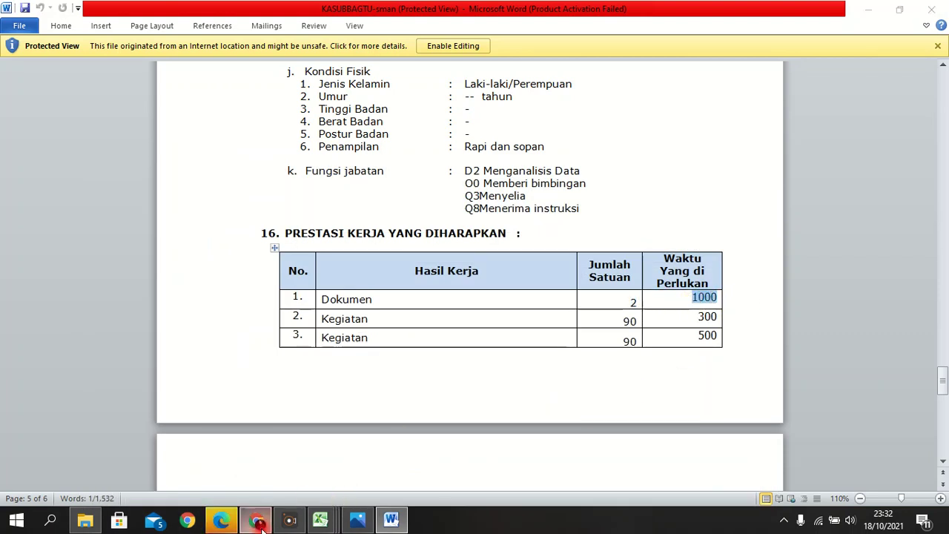
left_click(256, 522)
left_click(788, 270)
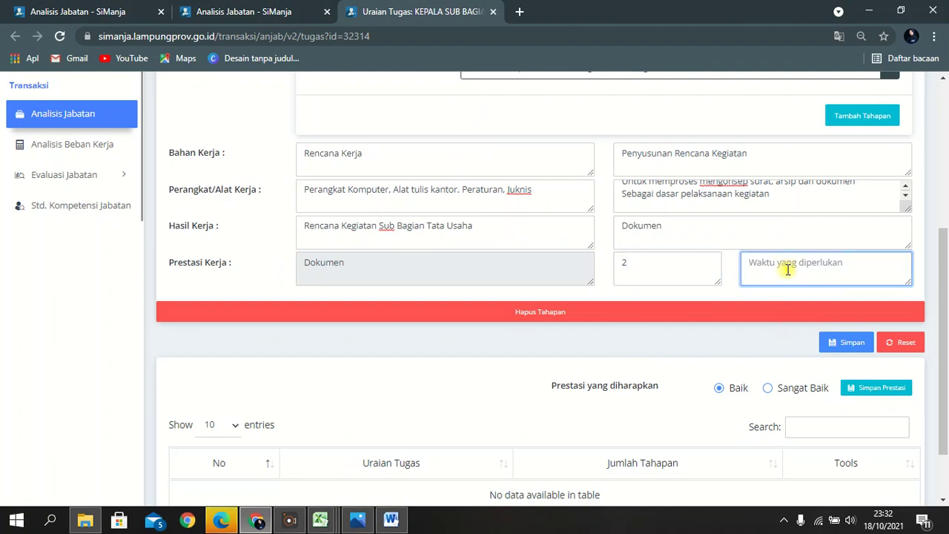
left_click(851, 343)
left_click(423, 359)
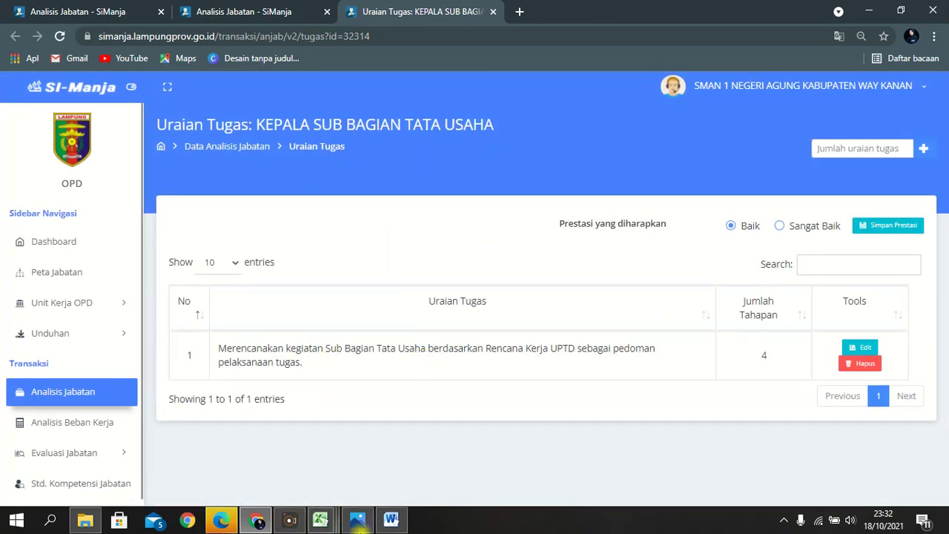
left_click(391, 519)
scroll(440, 236, "up", 3)
left_click_drag(942, 370, 943, 171)
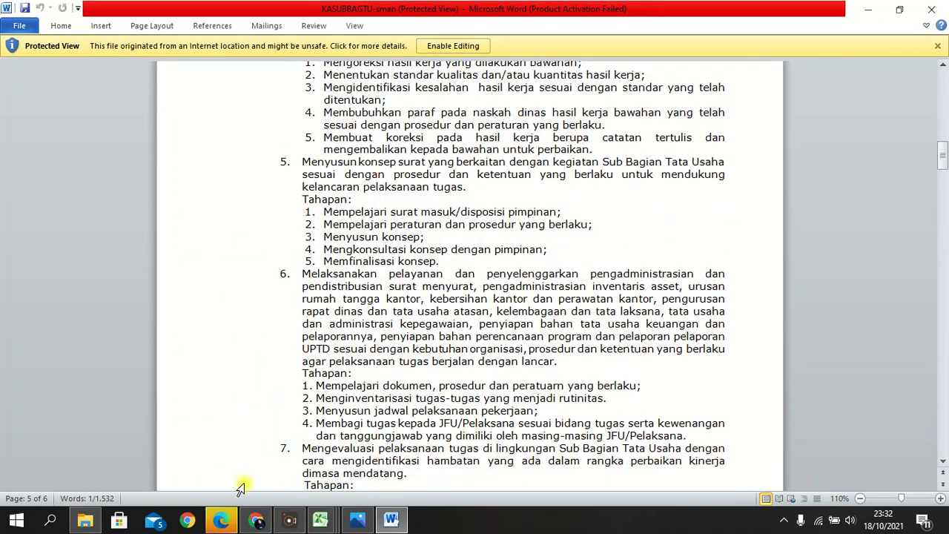
left_click(256, 519)
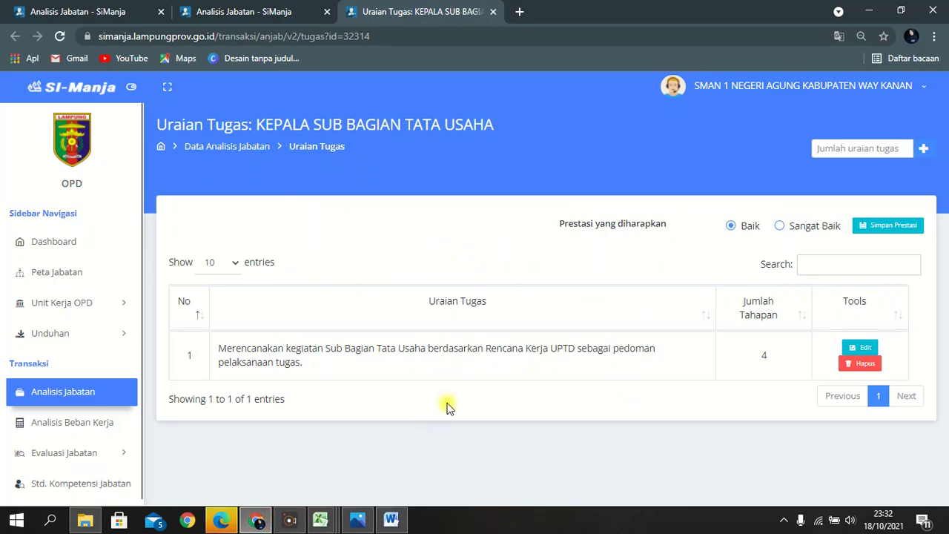
left_click(853, 151)
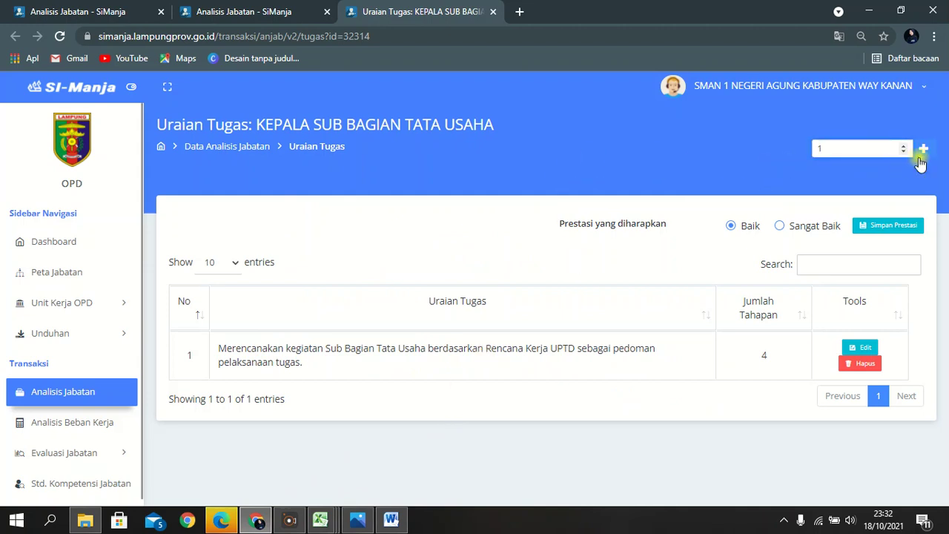
left_click_drag(860, 149, 798, 152)
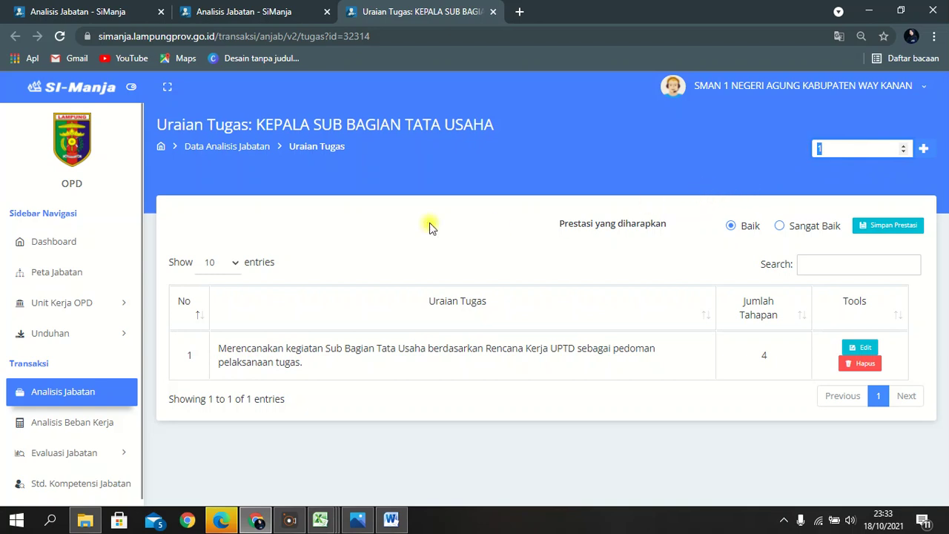
scroll(115, 337, "down", 1)
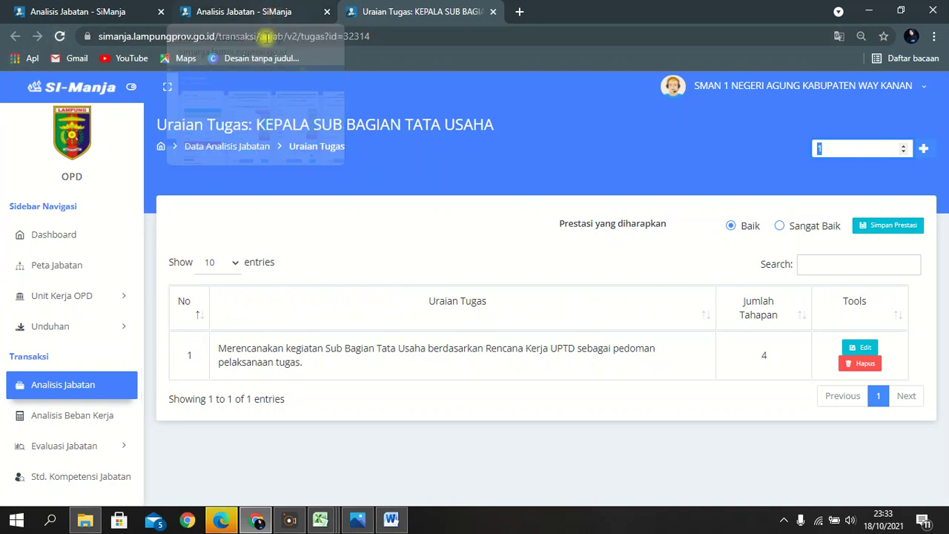
left_click(59, 36)
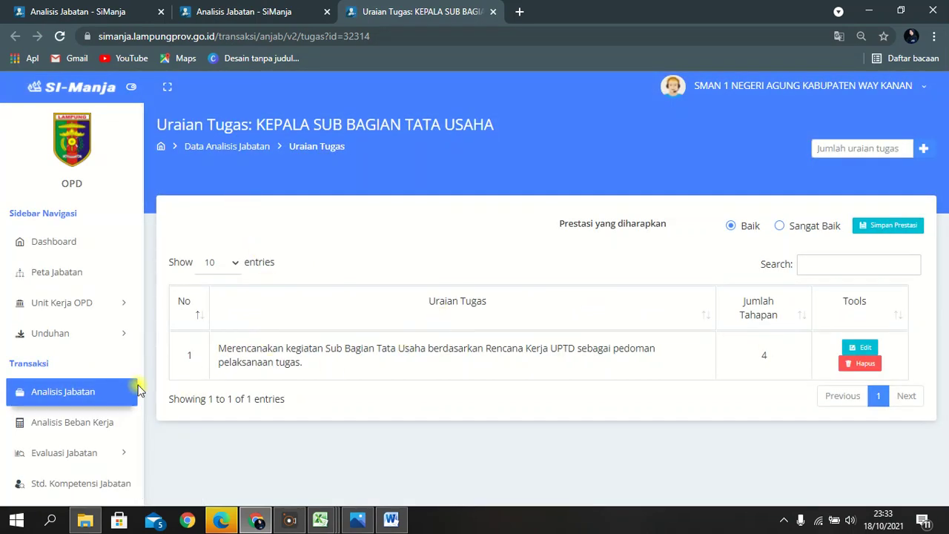
Open the Analisis Jabatan list and review the completeness status on the position cards.
left_click(65, 389)
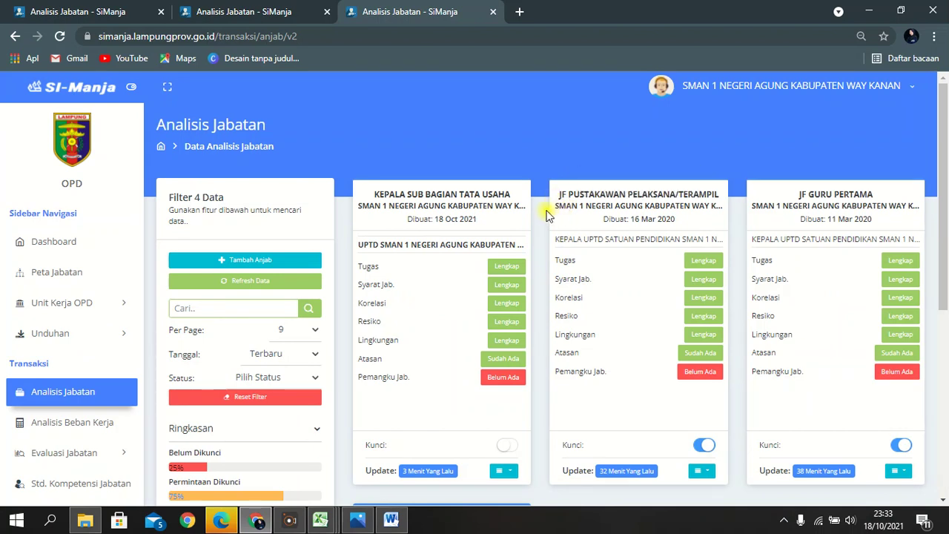
scroll(542, 226, "down", 4)
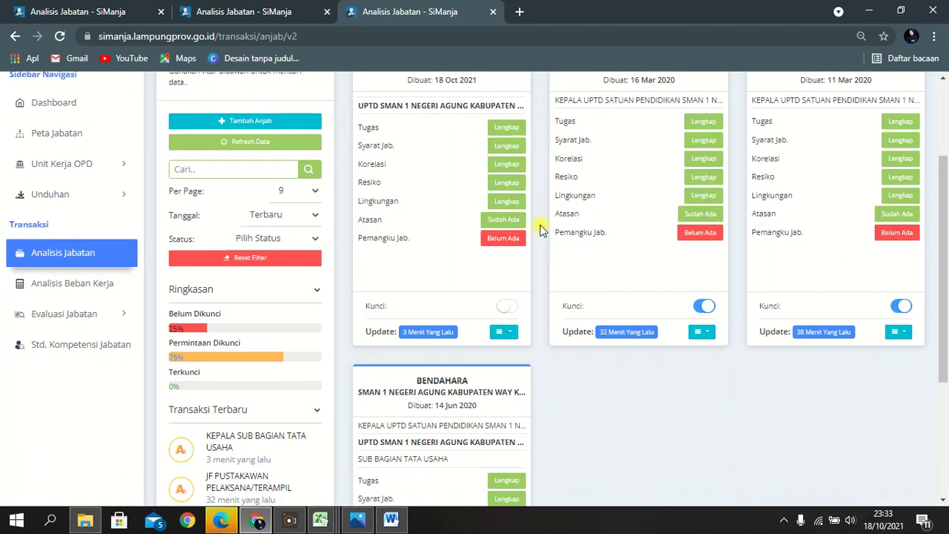
scroll(542, 230, "up", 3)
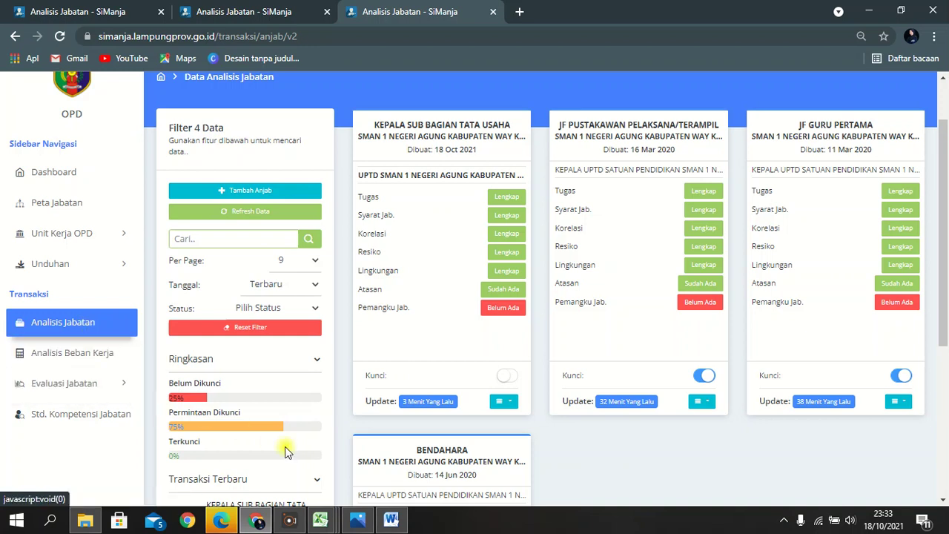
Open the Faktor Struktural evaluation under Evaluasi Jabatan and start a new structural position evaluation form.
left_click(115, 382)
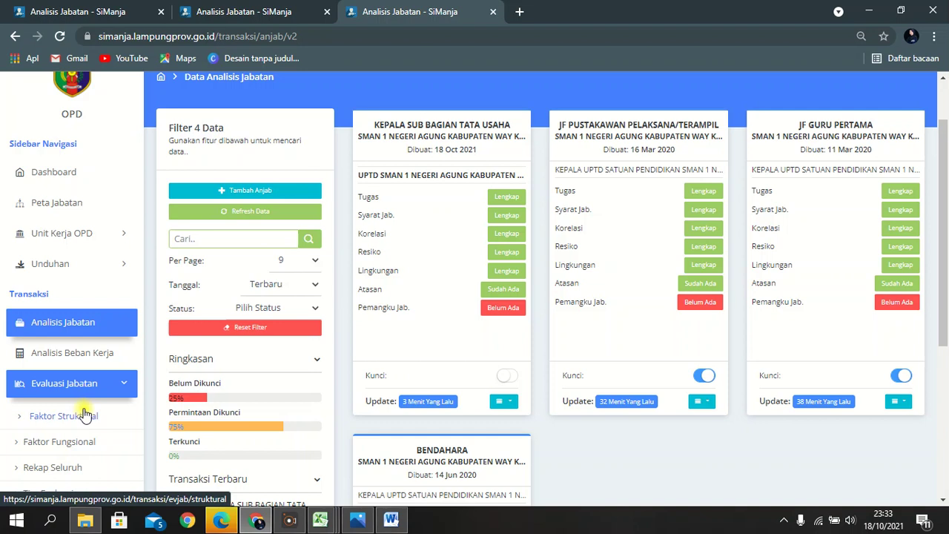
left_click(84, 417)
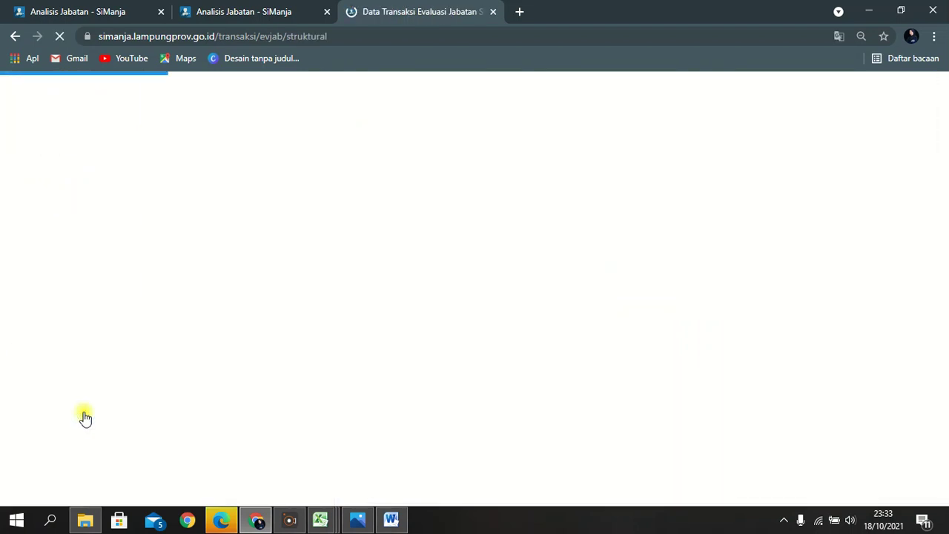
scroll(282, 377, "down", 4)
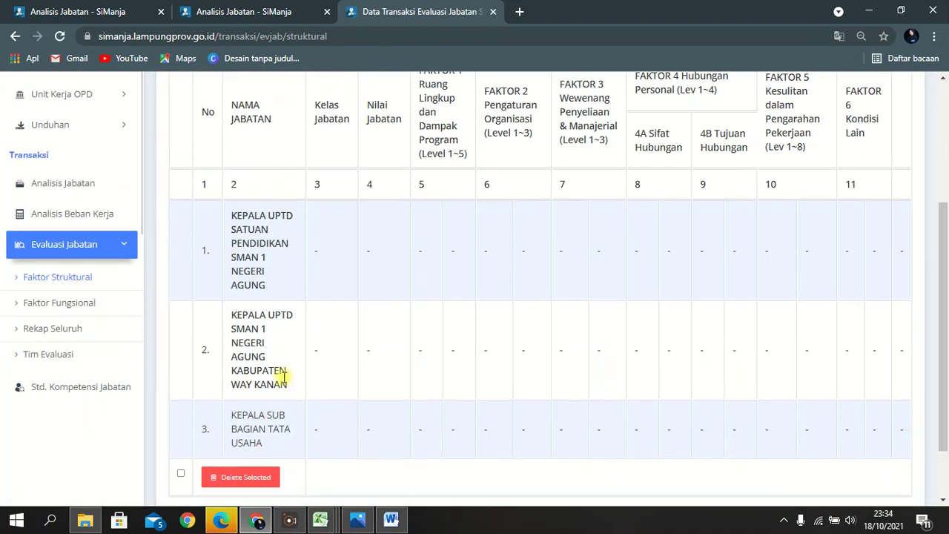
scroll(693, 316, "up", 4)
left_click(865, 204)
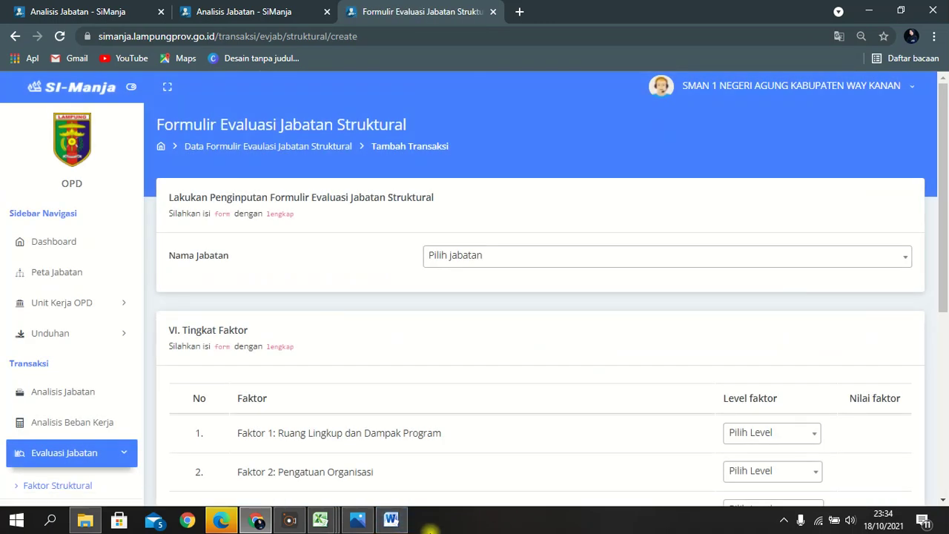
Choose KEPALA SUB BAGIAN TATA USAHA - UPTD SMAN 1 NEGERI AGUNG KABUPATEN WAY KANAN as Nama Jabatan and review the form down to Tingkat Faktor.
left_click(547, 261)
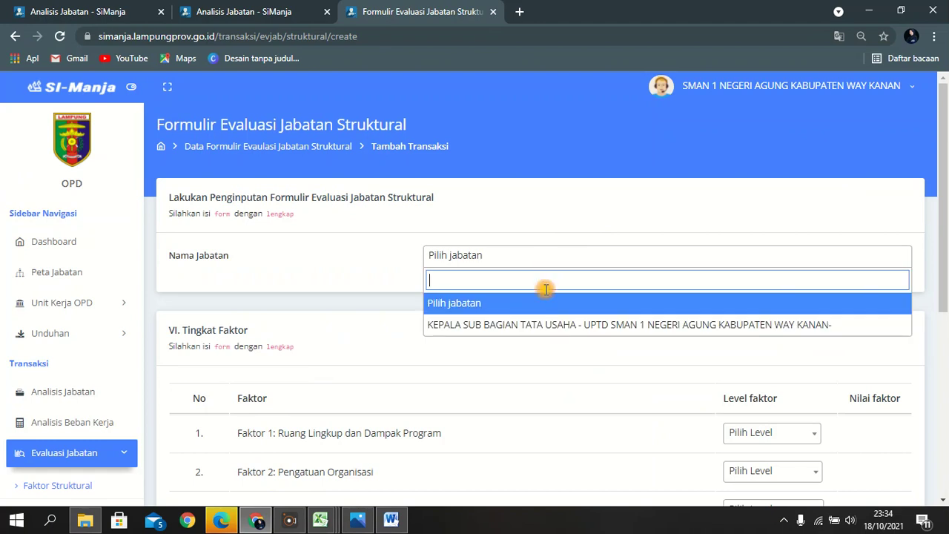
left_click(538, 326)
scroll(536, 319, "down", 6)
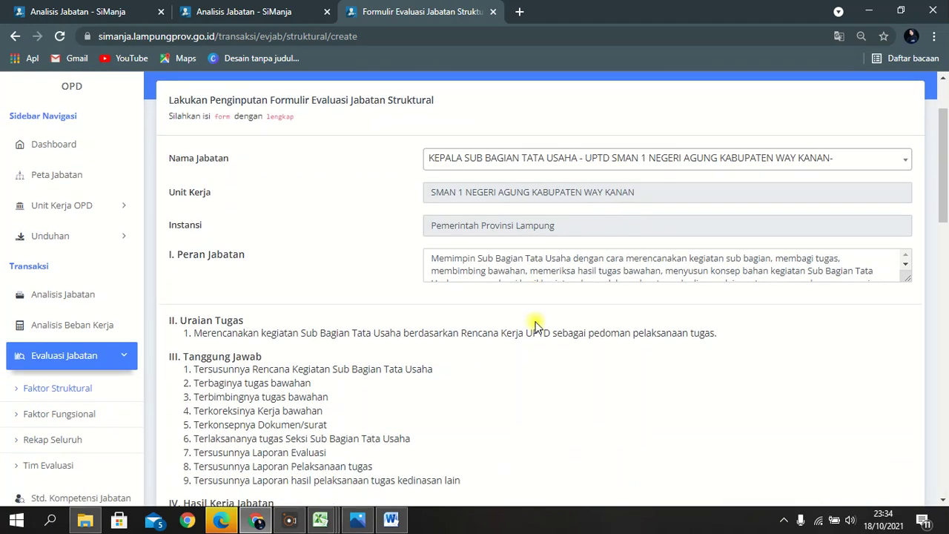
scroll(536, 324, "down", 5)
scroll(536, 322, "up", 2)
scroll(511, 335, "down", 4)
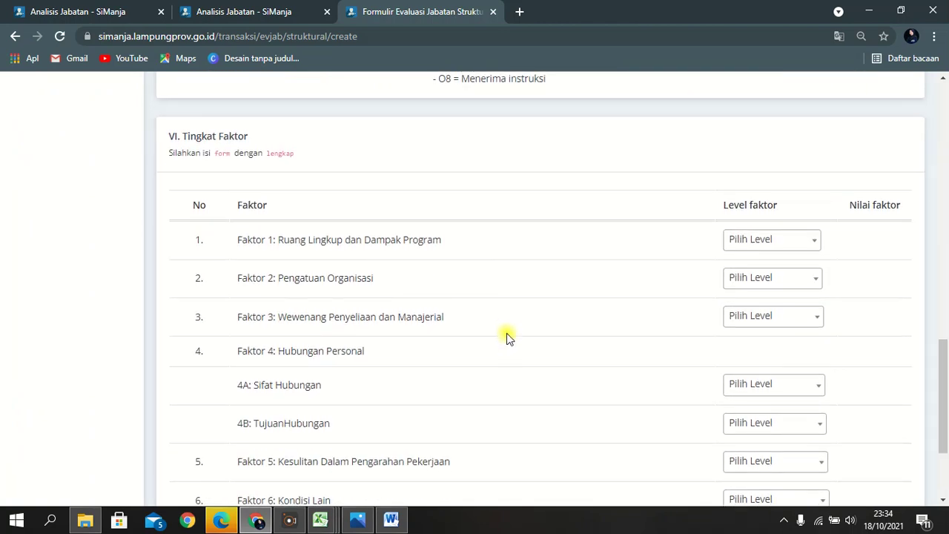
scroll(508, 342, "down", 2)
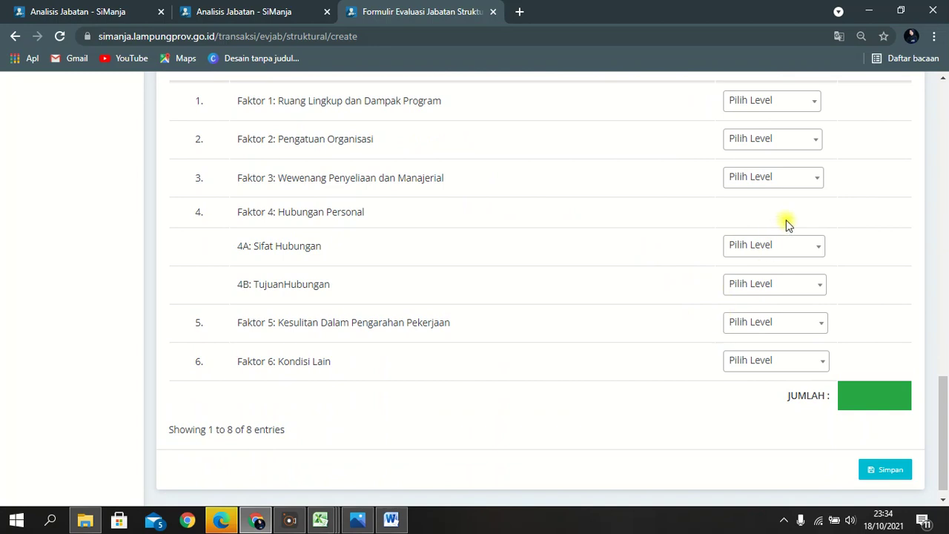
Look up the Faktor 4, 5 and 6 levels for Kepala Sub Bagian Tata Usaha in the Struktural sheet of Excel's TABEL EVALUASI JABATAN SATUAN PENDIDIKAN.
mouse_move(321, 520)
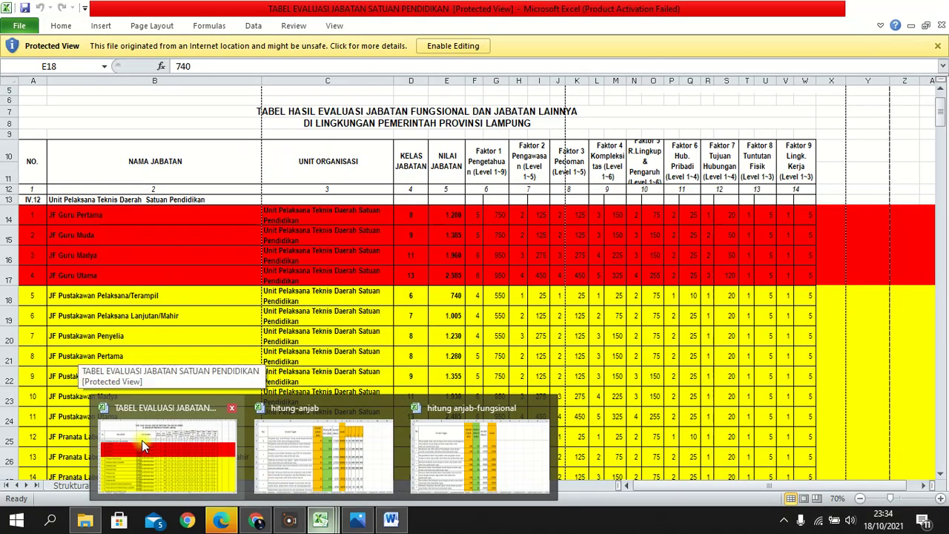
left_click(141, 440)
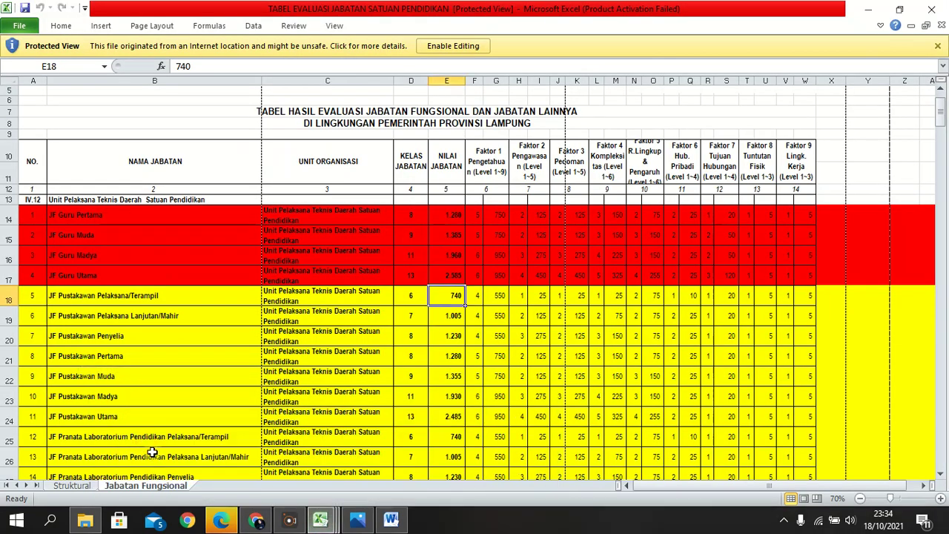
left_click(72, 485)
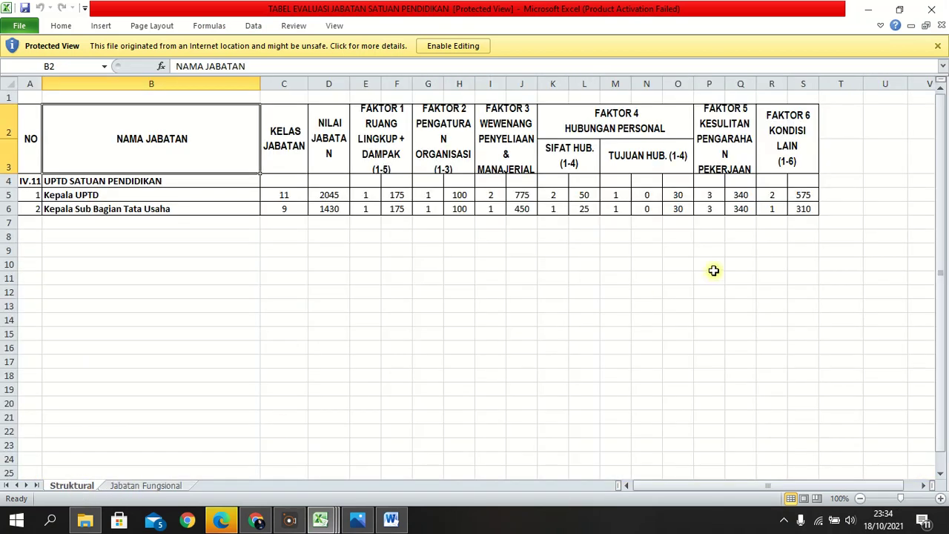
left_click(769, 210)
left_click(704, 208)
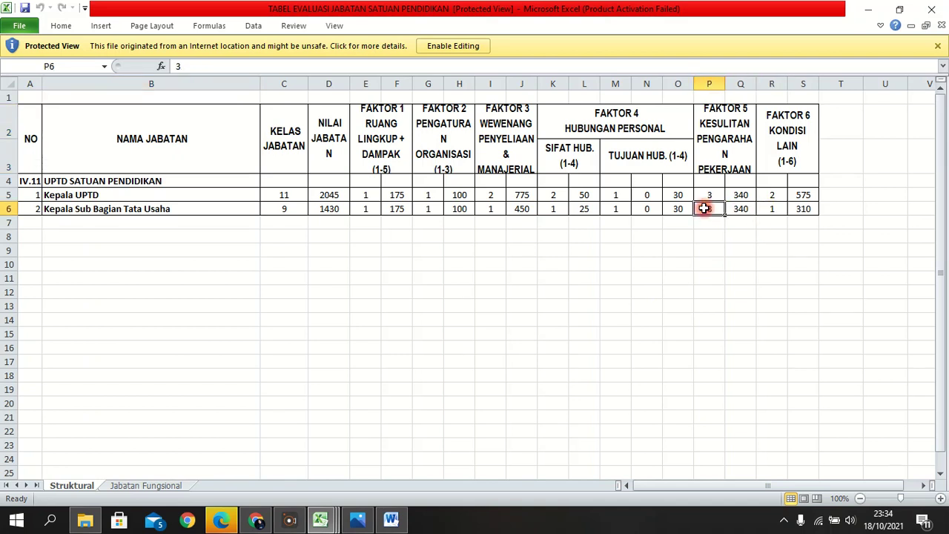
left_click(616, 209)
left_click(545, 210)
In Chrome's Tingkat Faktor table, set Faktor 6 to LEVEL 1, Faktor 5 to LEVEL 3, 4B to LEVEL 4B-1 and 4A to LEVEL 4A-1.
left_click(256, 521)
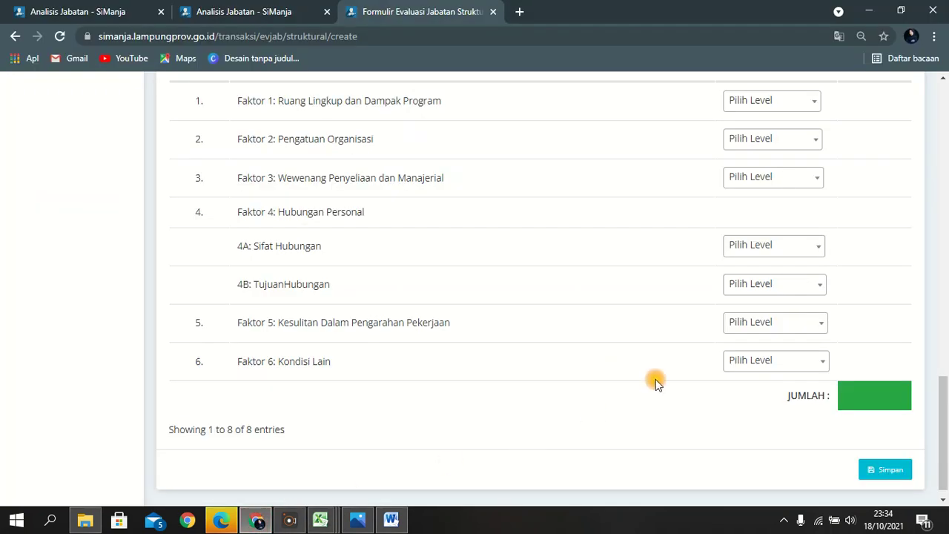
left_click(791, 361)
left_click(776, 259)
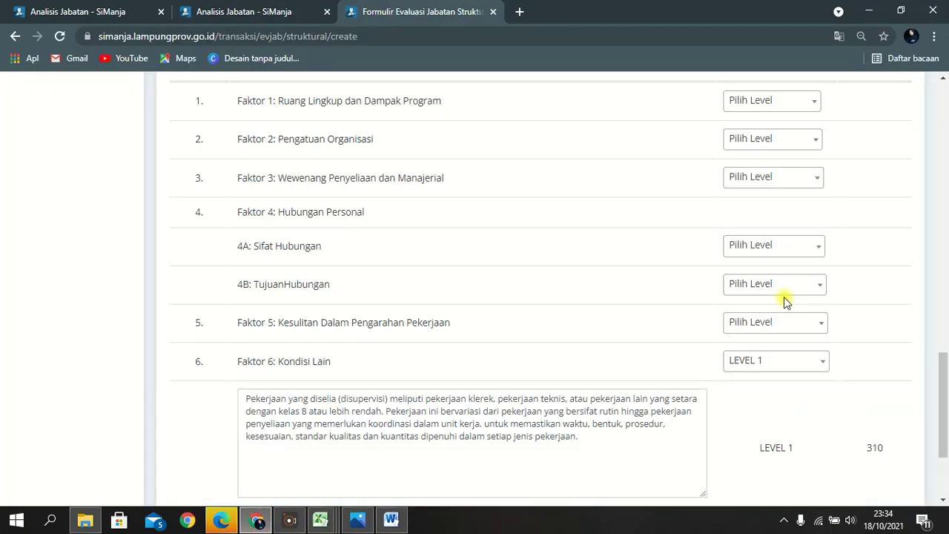
left_click(784, 326)
left_click(758, 432)
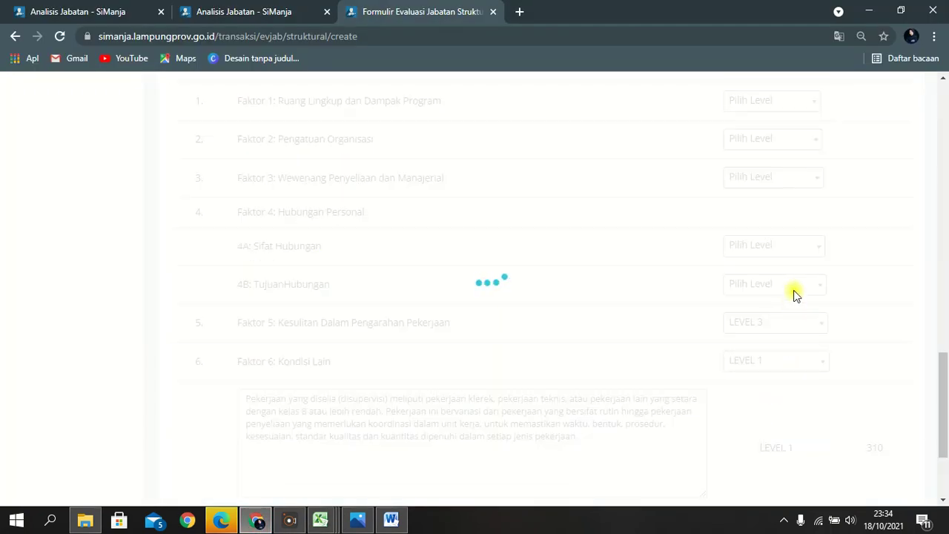
left_click(791, 286)
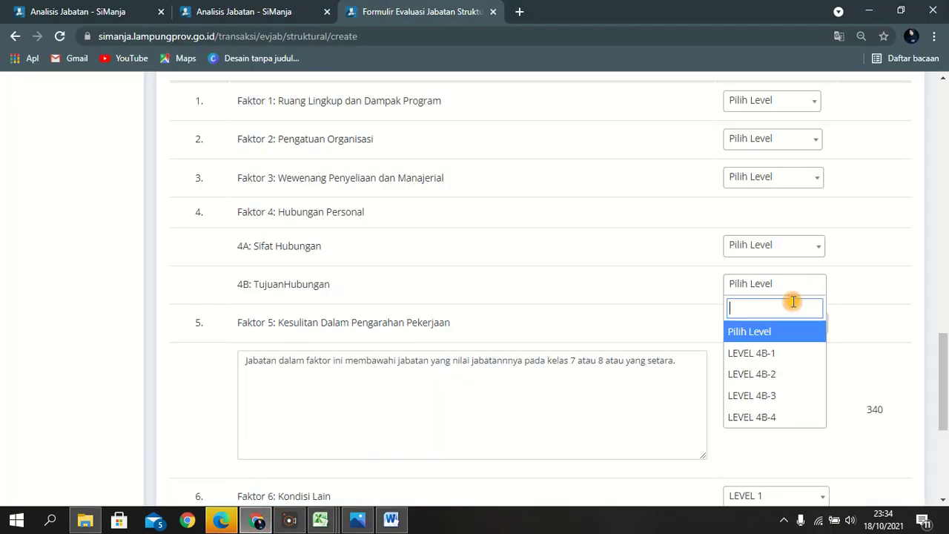
left_click(773, 355)
left_click(786, 250)
left_click(775, 315)
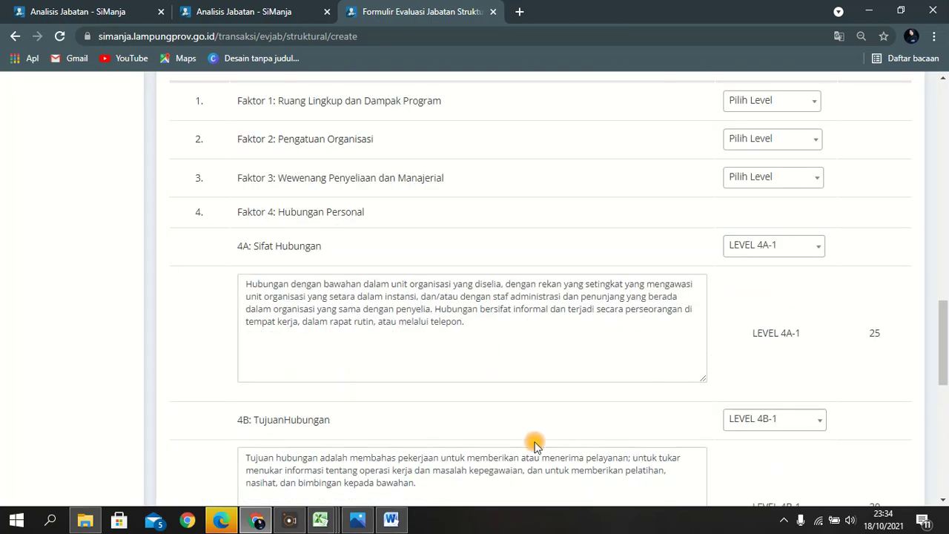
Check the Faktor 1, 2 and 3 levels in Excel's Struktural sheet and set all three factors to LEVEL 1 in Chrome's evaluation form.
left_click(320, 521)
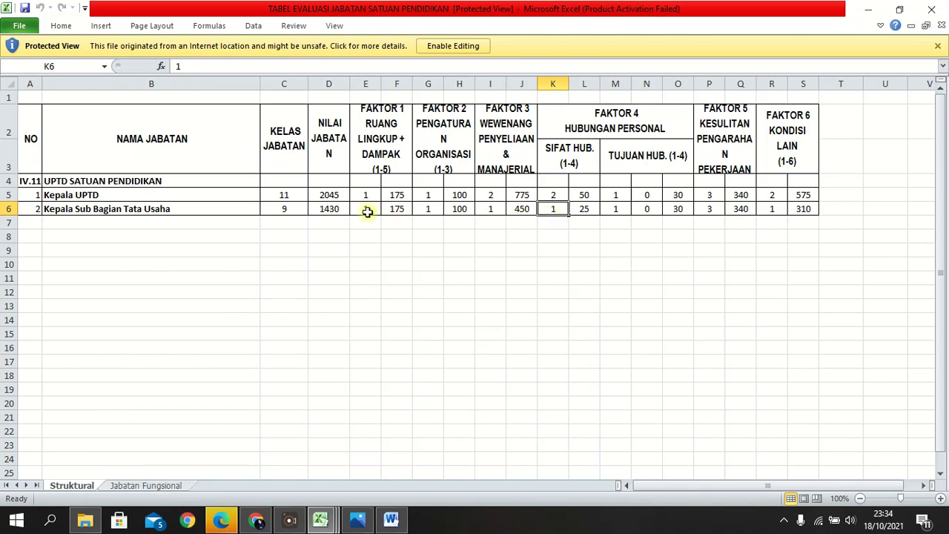
left_click(256, 521)
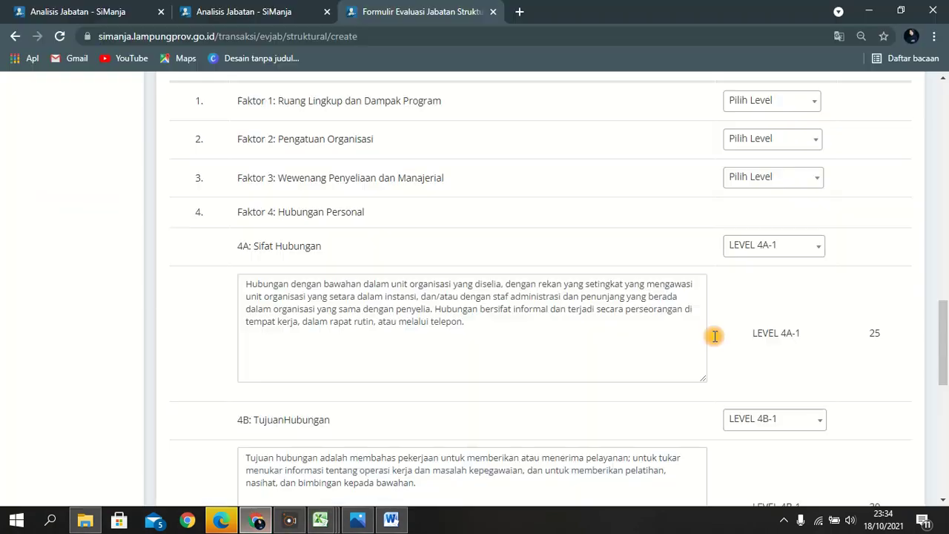
left_click(807, 178)
left_click(779, 246)
left_click(795, 141)
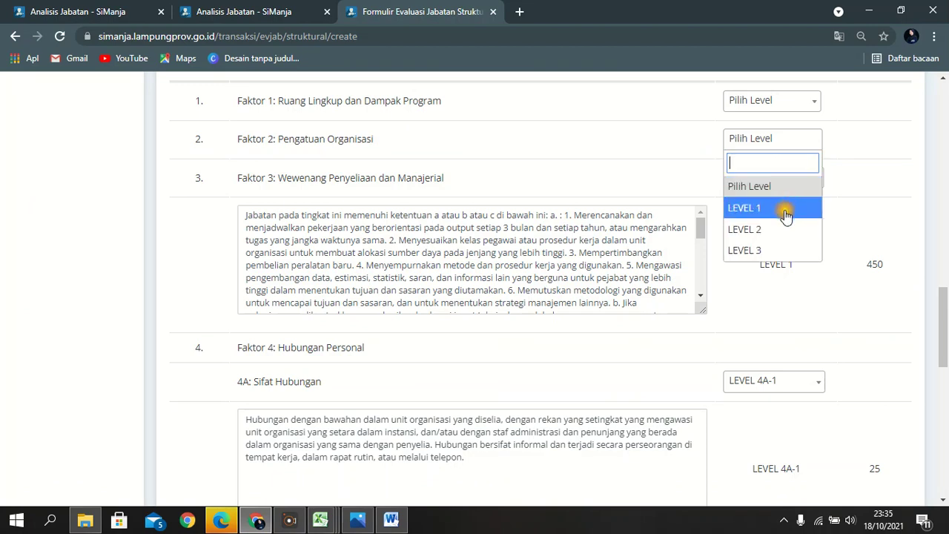
left_click(786, 209)
left_click(798, 105)
left_click(789, 172)
Compare the form's JUMLAH with the Nilai Jabatan for Kepala Sub Bagian Tata Usaha in Excel and save the structural evaluation in Chrome.
left_click_drag(944, 296, 946, 464)
left_click(320, 521)
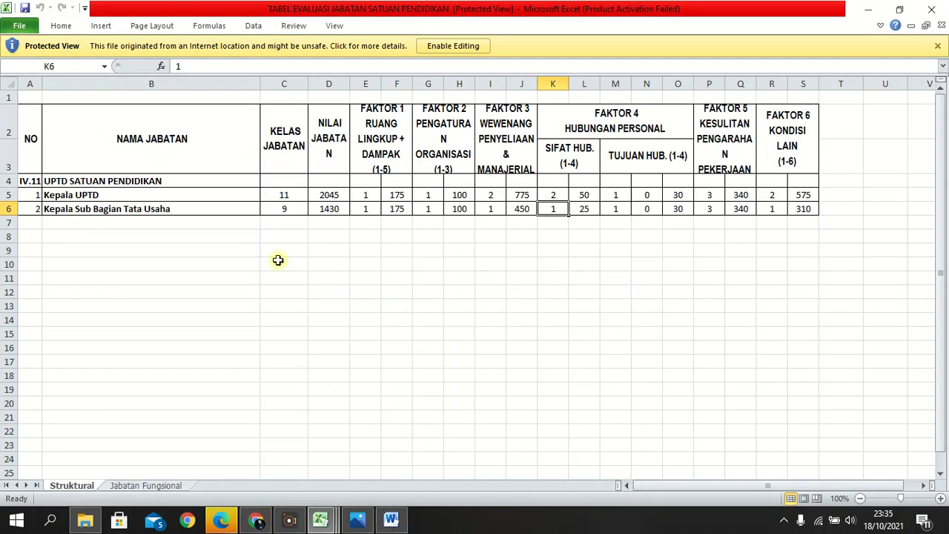
left_click(256, 521)
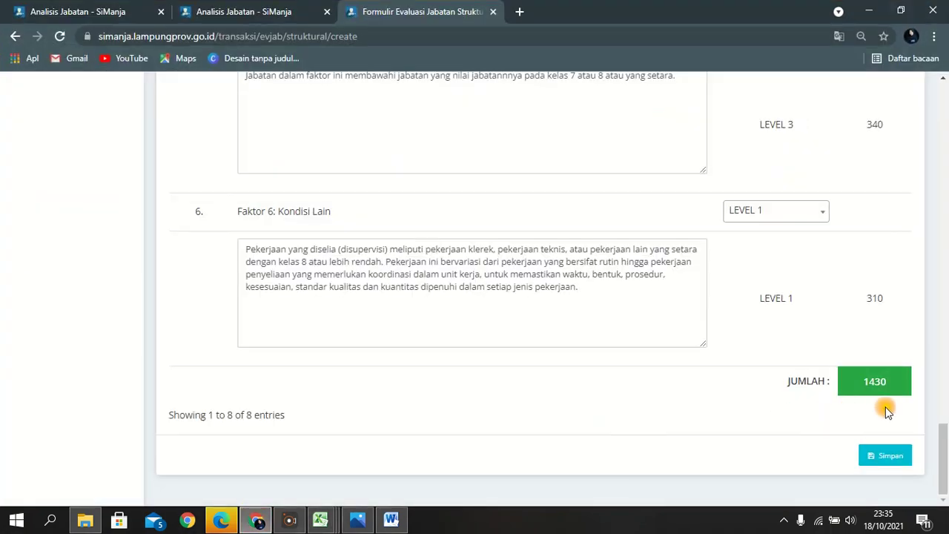
left_click(882, 457)
left_click(436, 352)
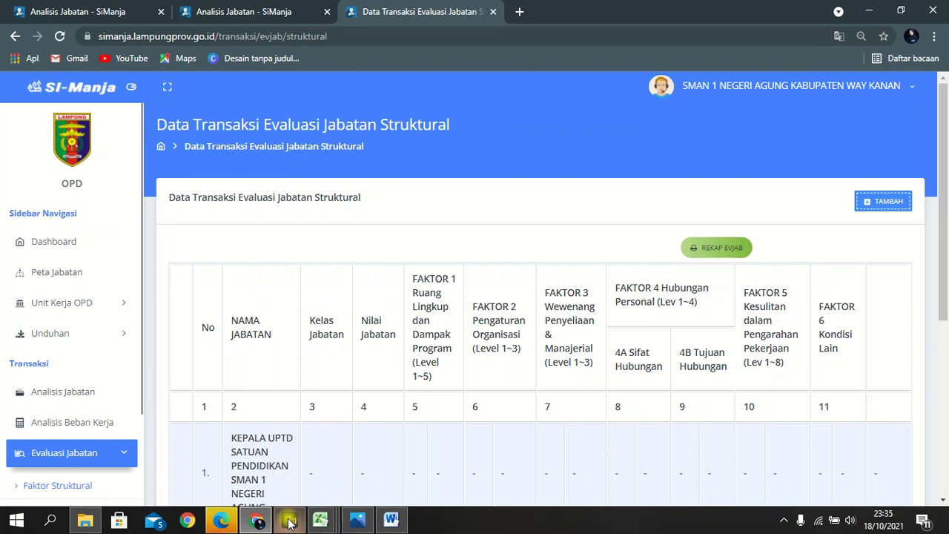
Review the Struktural and Jabatan Fungsional sheets of Excel's TABEL EVALUASI JABATAN SATUAN PENDIDIKAN.
left_click(320, 520)
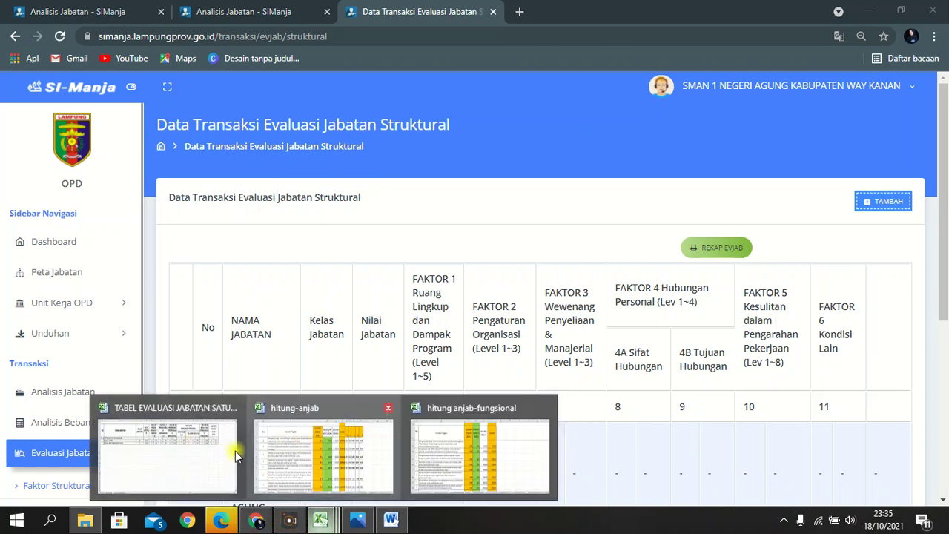
left_click(197, 457)
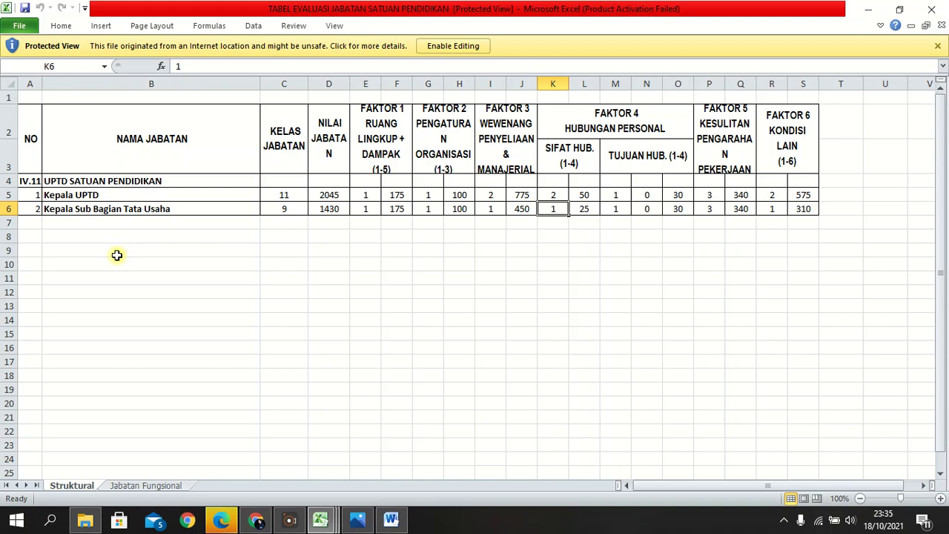
left_click(143, 486)
left_click(82, 487)
Switch back to Chrome, expand Unit Kerja OPD and look through its entries and the Transaksi entries below it.
left_click(256, 520)
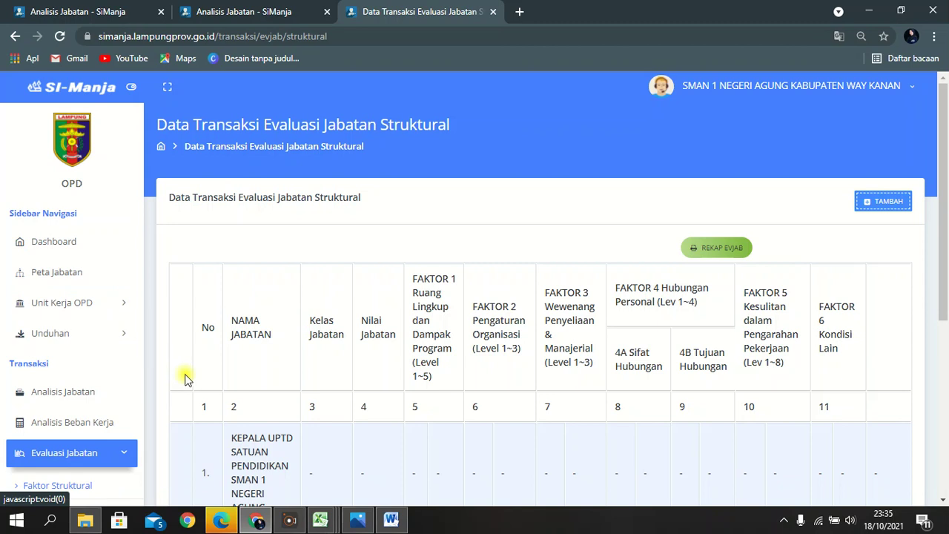
left_click(125, 309)
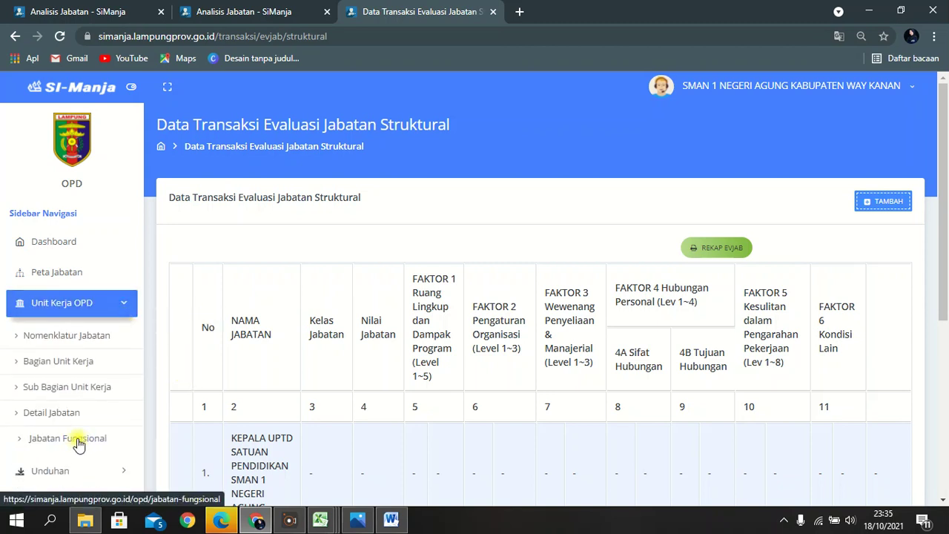
scroll(108, 415, "down", 2)
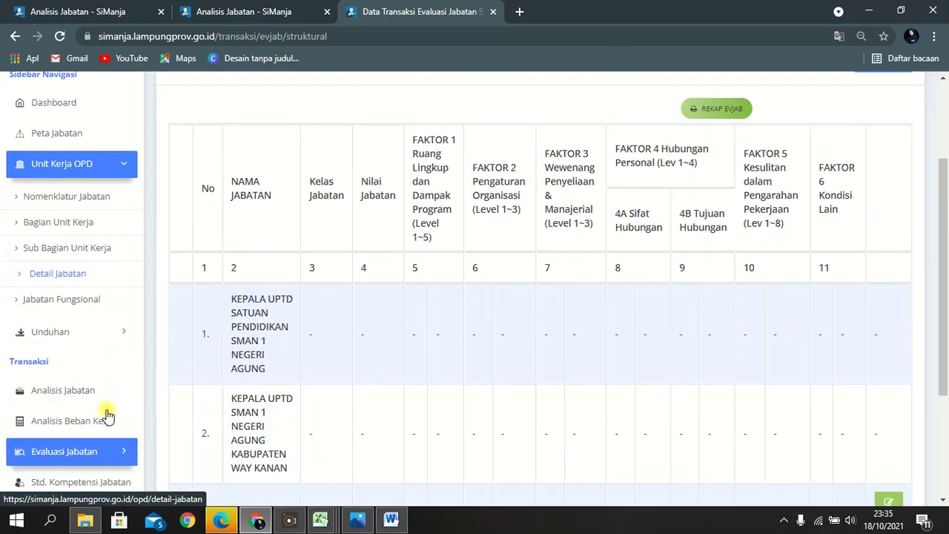
scroll(115, 409, "up", 2)
scroll(118, 407, "down", 2)
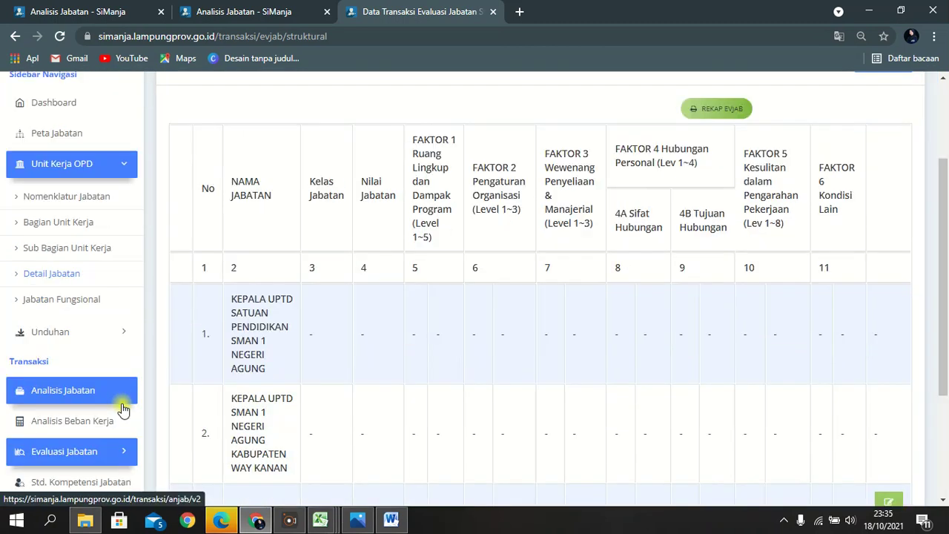